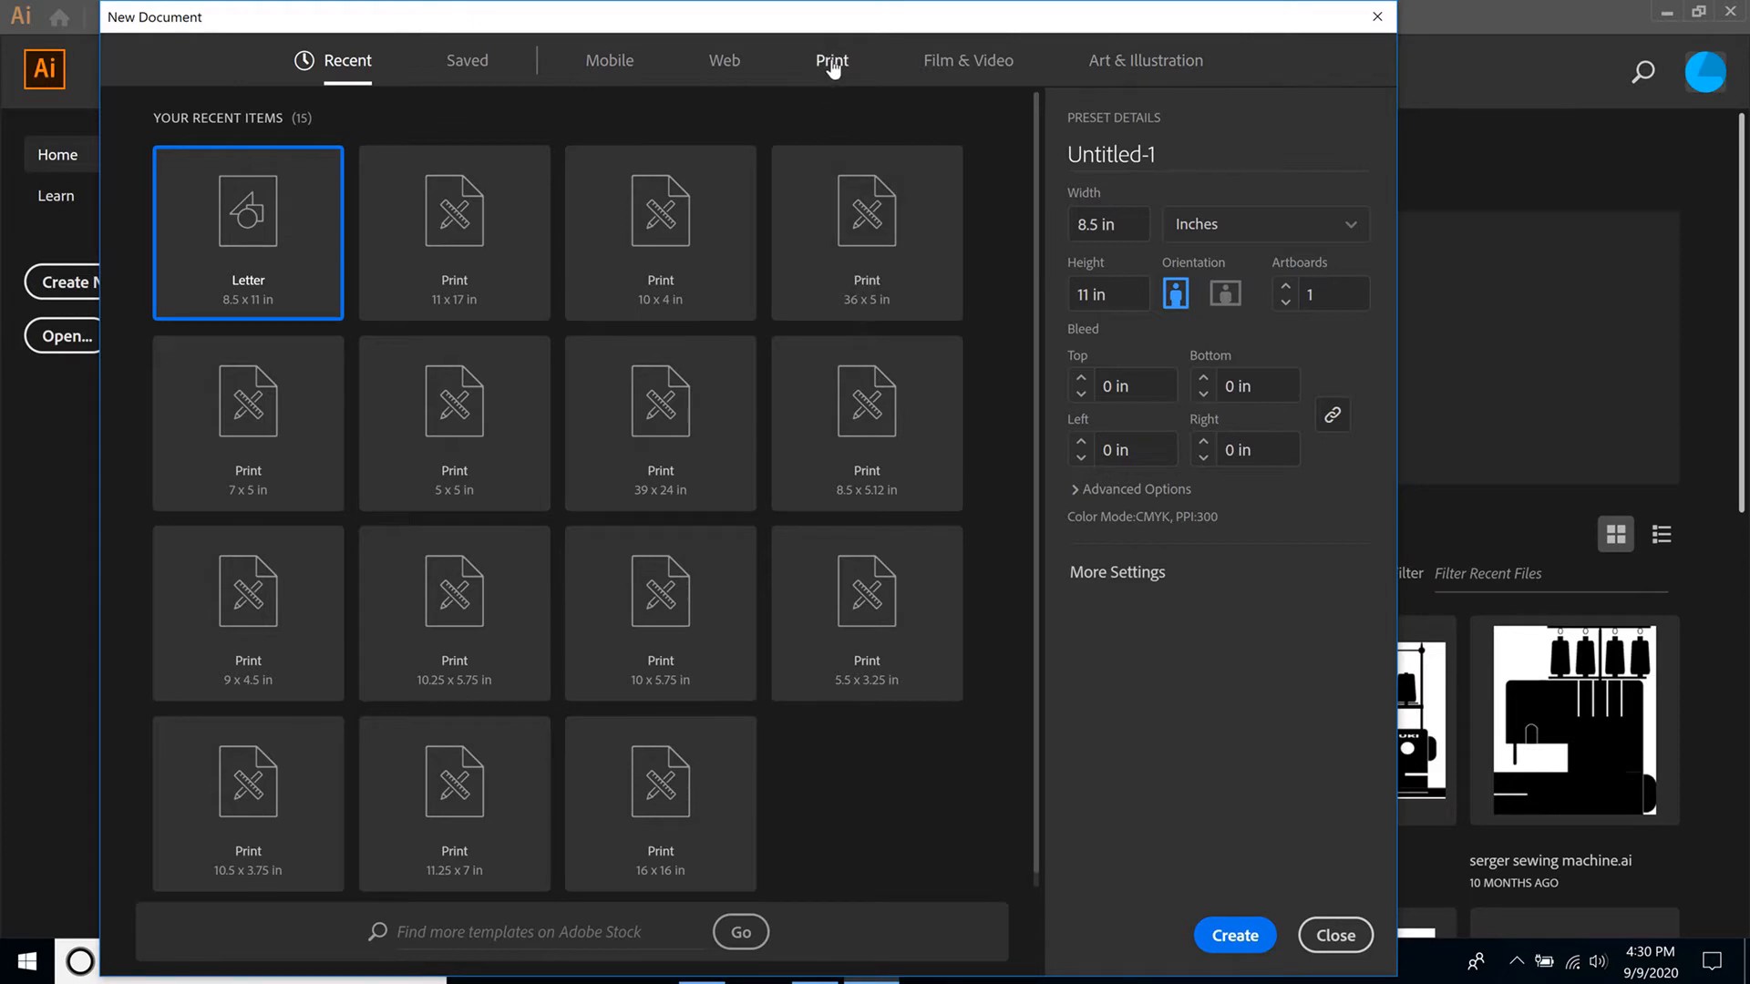
Step: Choose the Print presets for the new document, name it logo, and set its units to Inches
{"action": "left_click", "coordinate": [832, 69]}
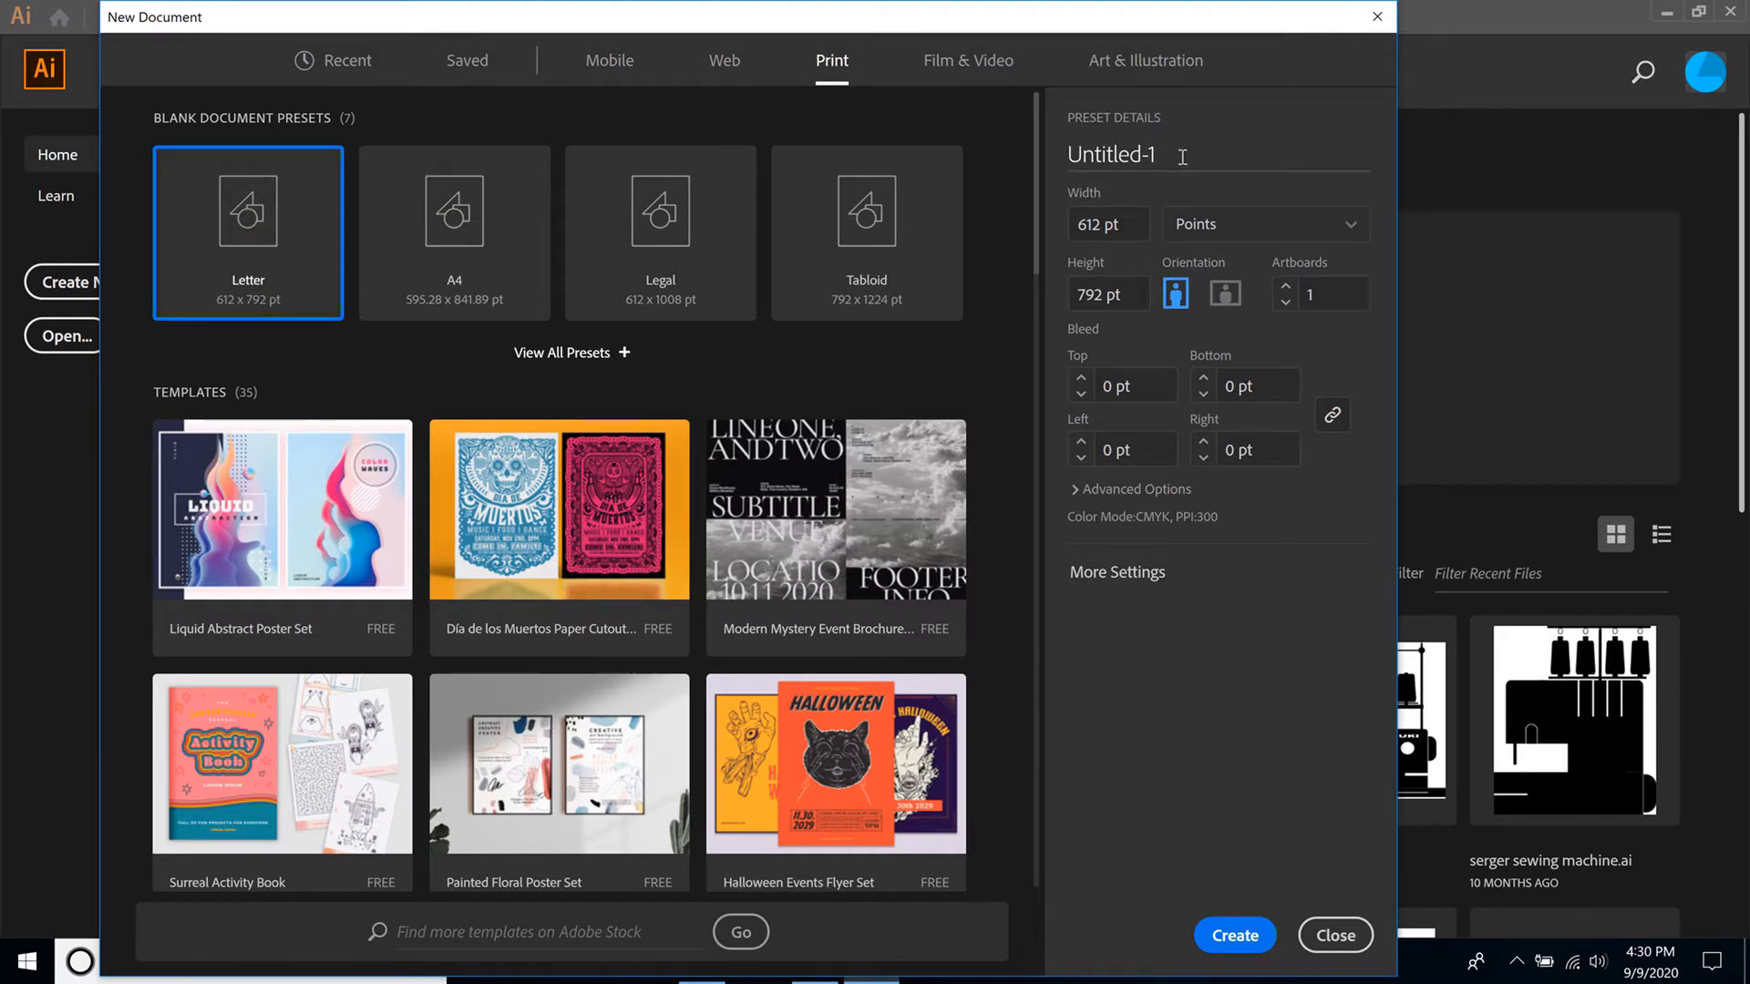
{"action": "left_click", "coordinate": [1131, 153]}
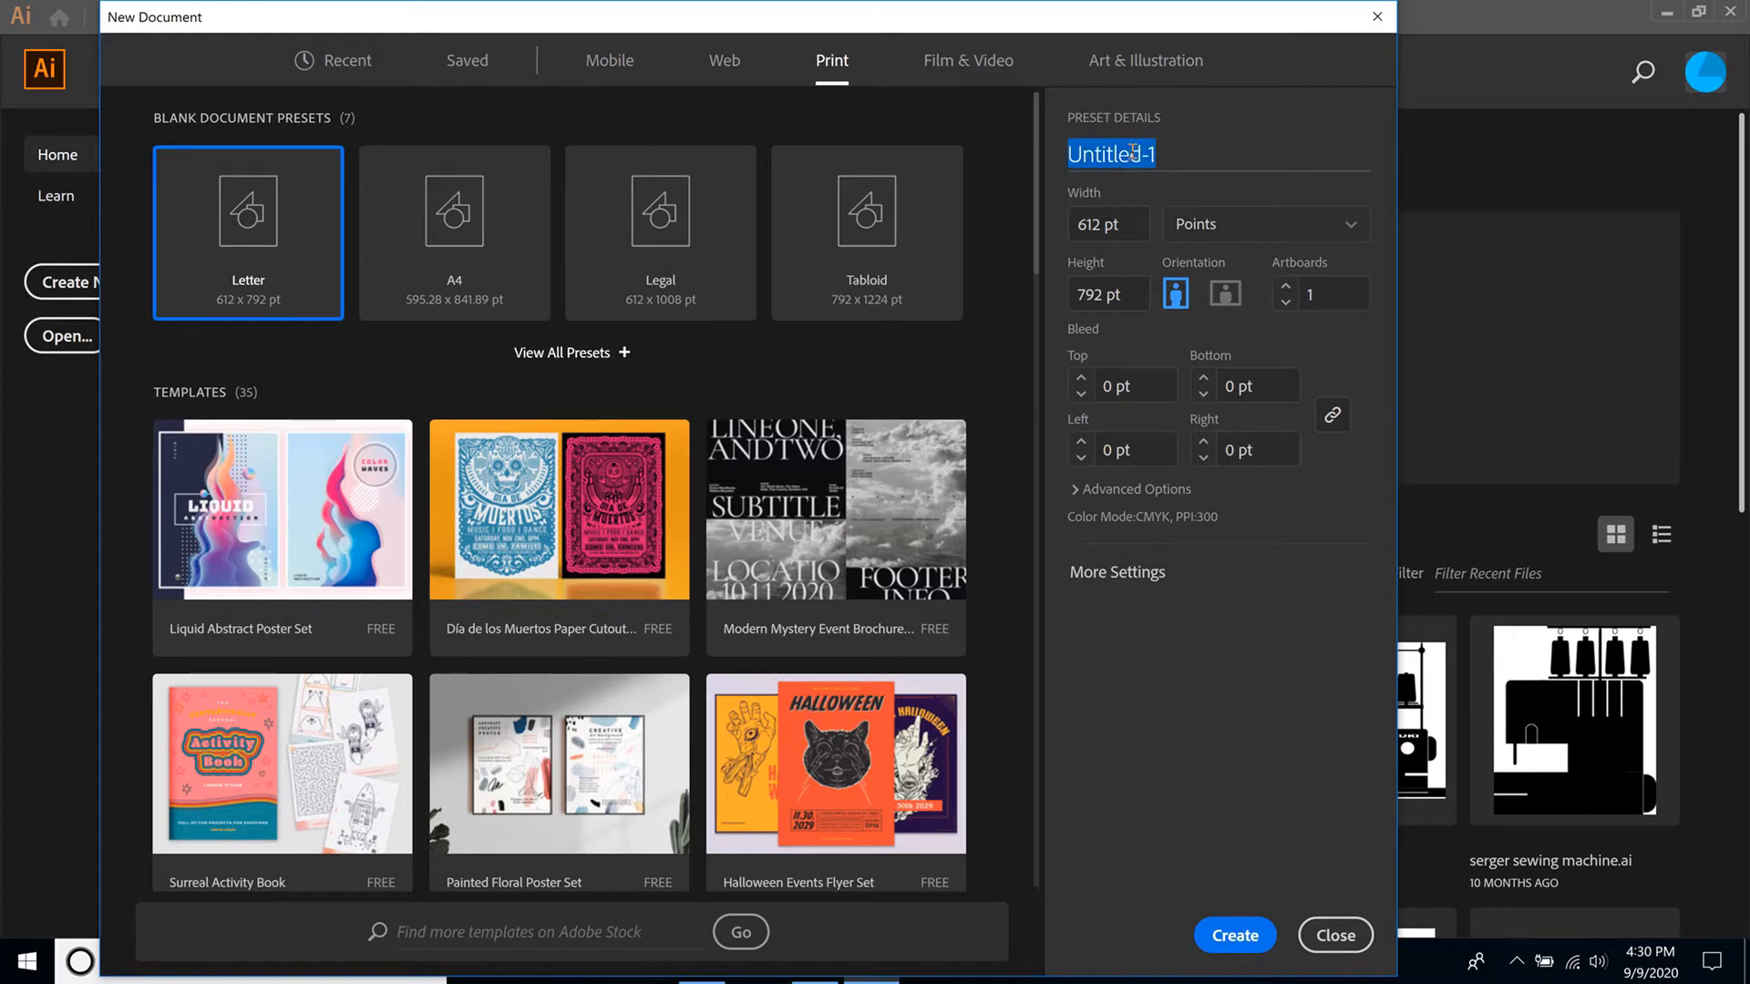
{"action": "type", "text": "logo"}
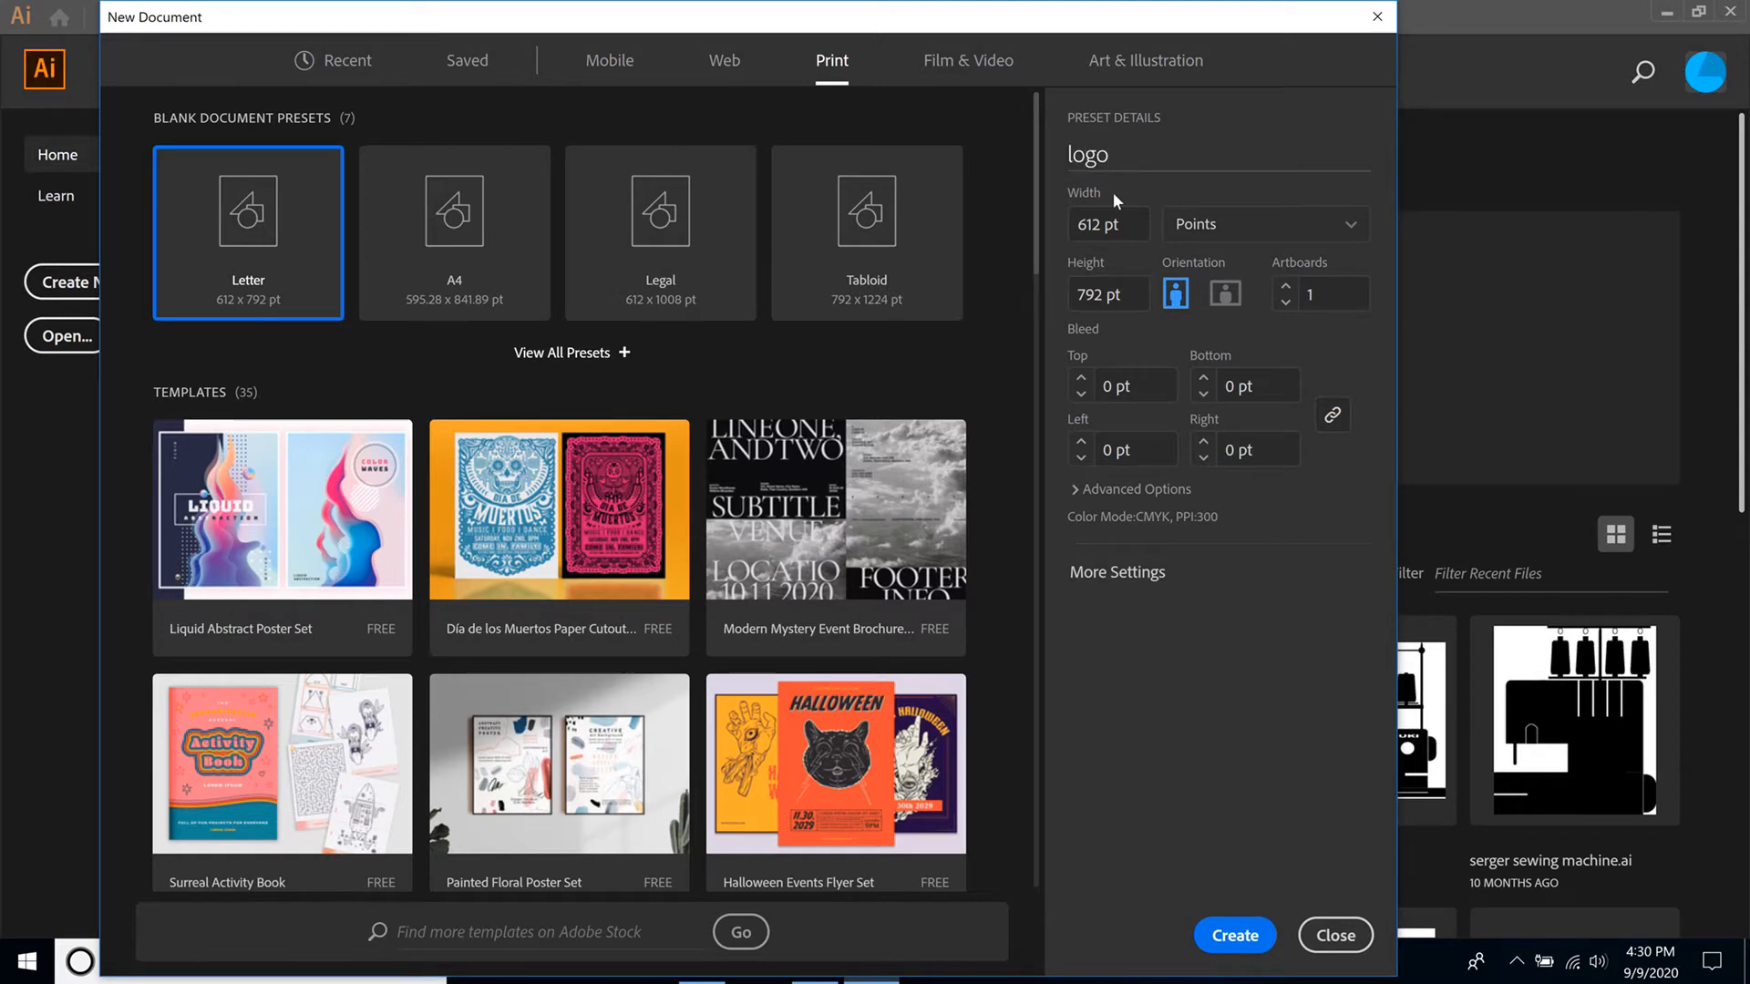
{"action": "left_click", "coordinate": [1349, 229]}
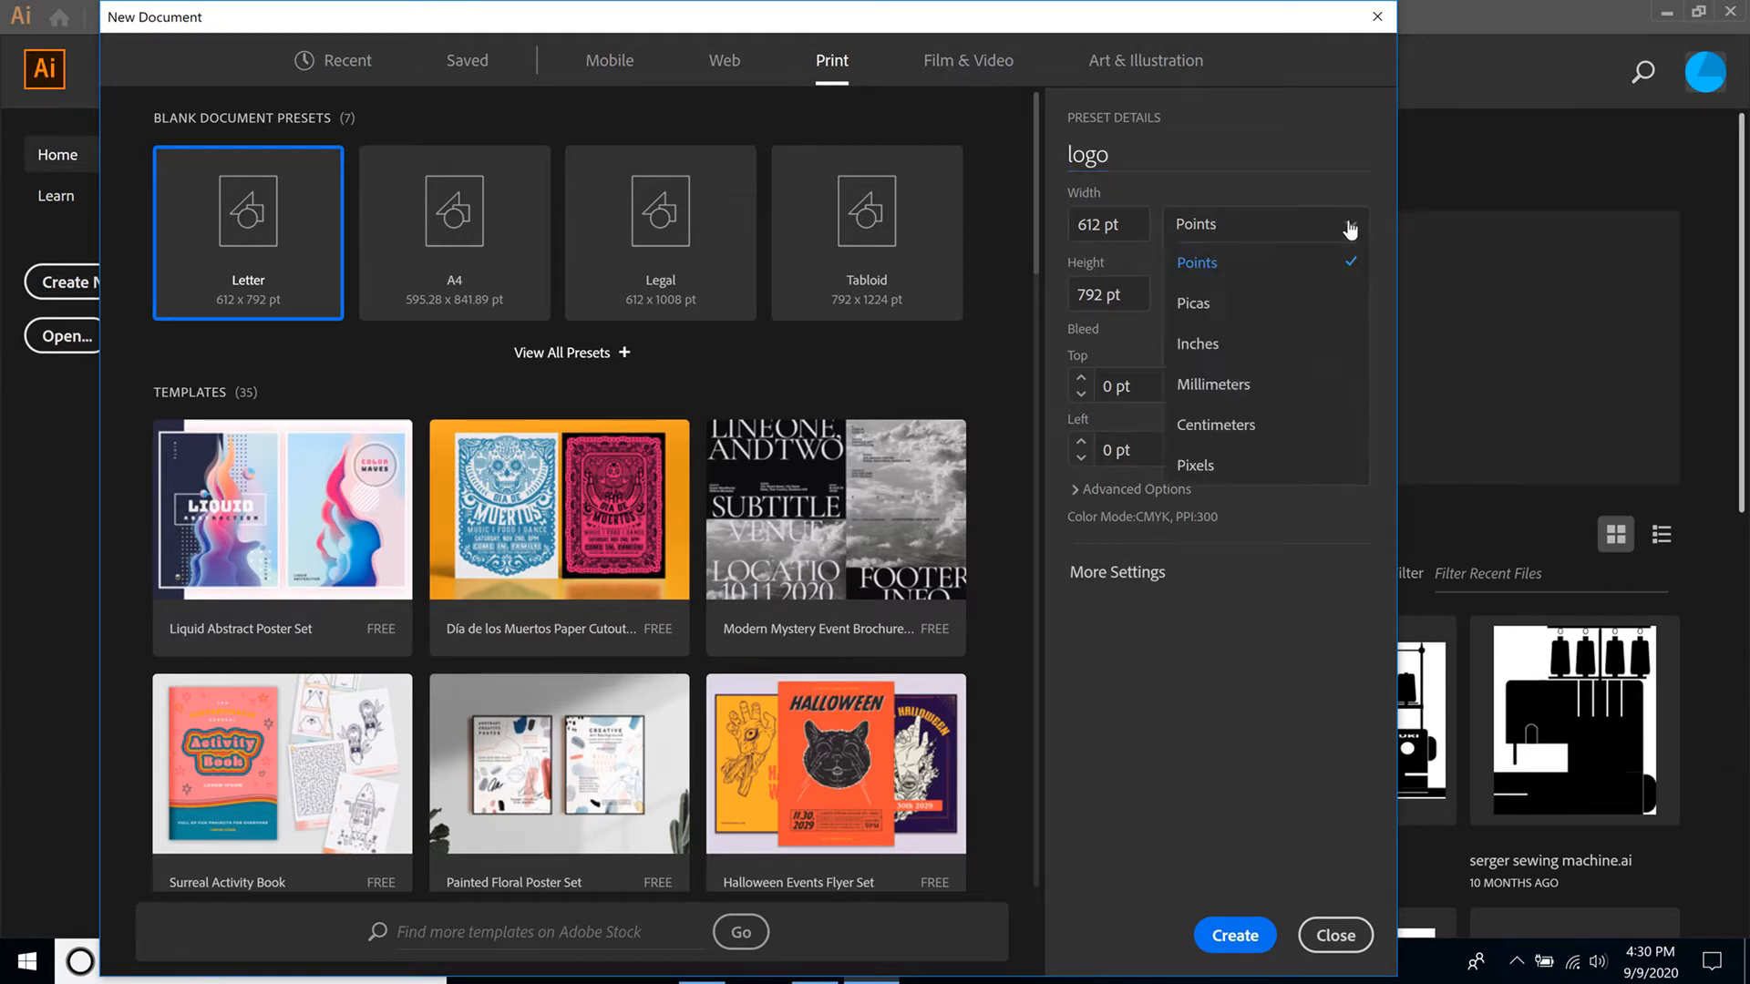
{"action": "left_click", "coordinate": [1208, 347]}
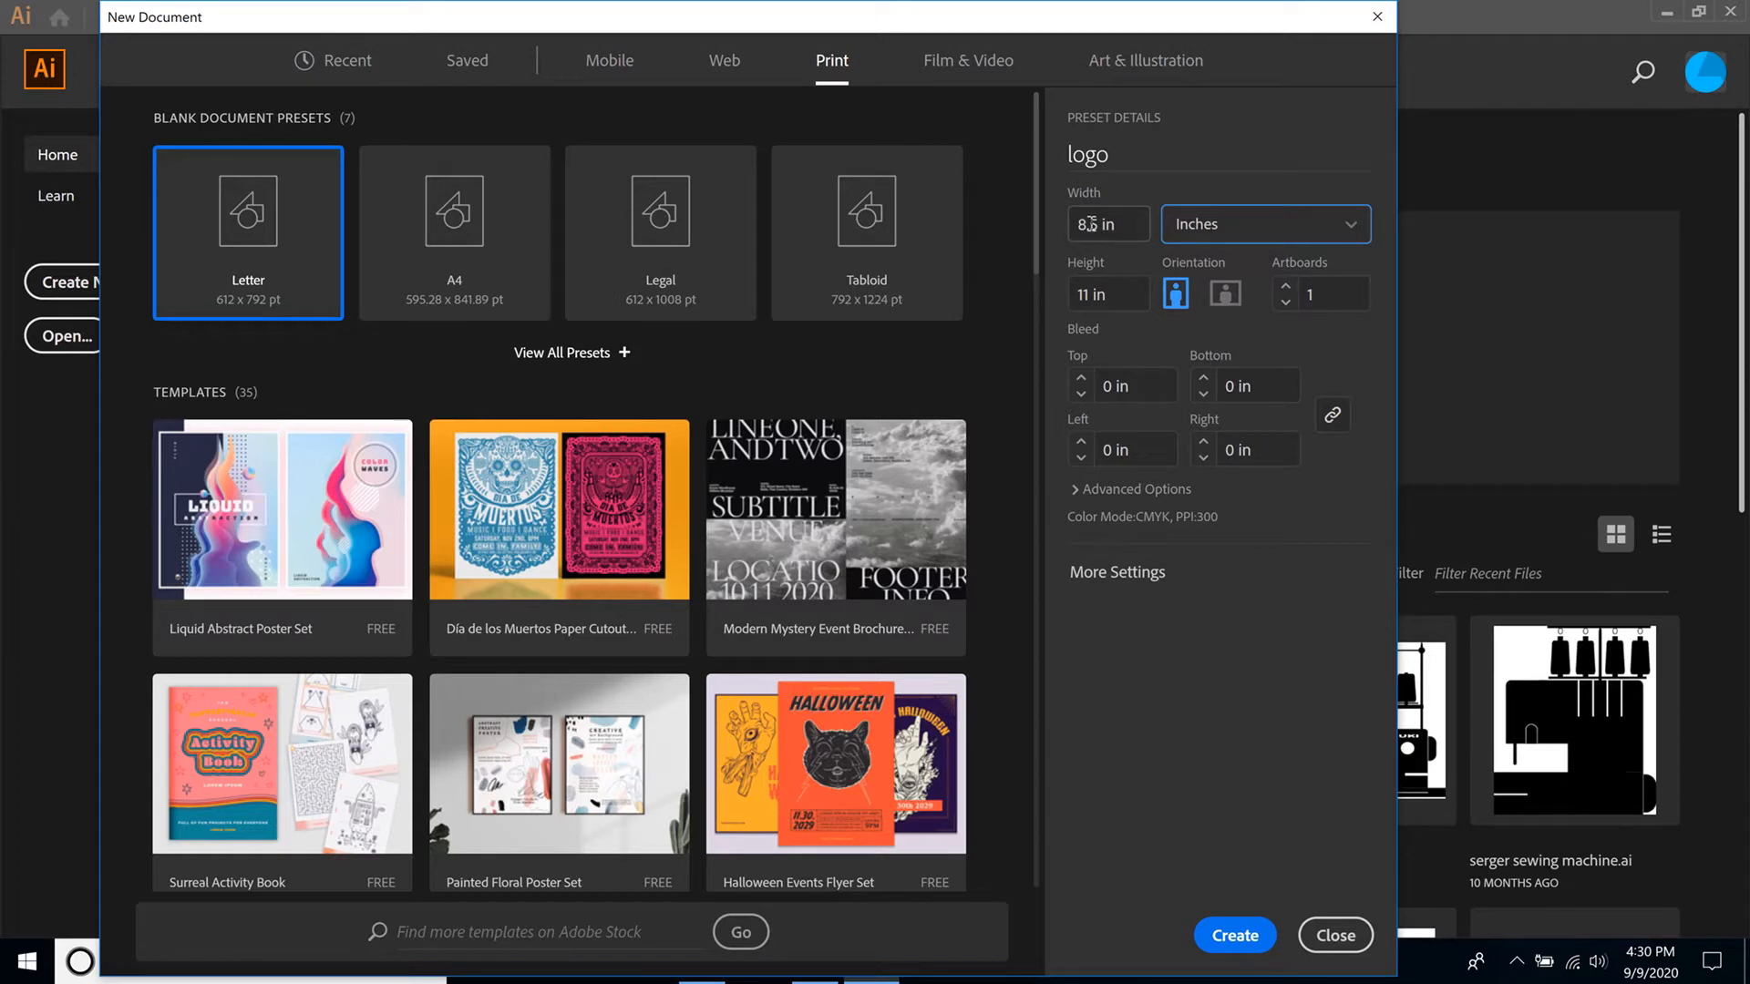
Step: Set the page width to 8.5 in with a height of 11 in, and create the document
{"action": "left_click", "coordinate": [1134, 225]}
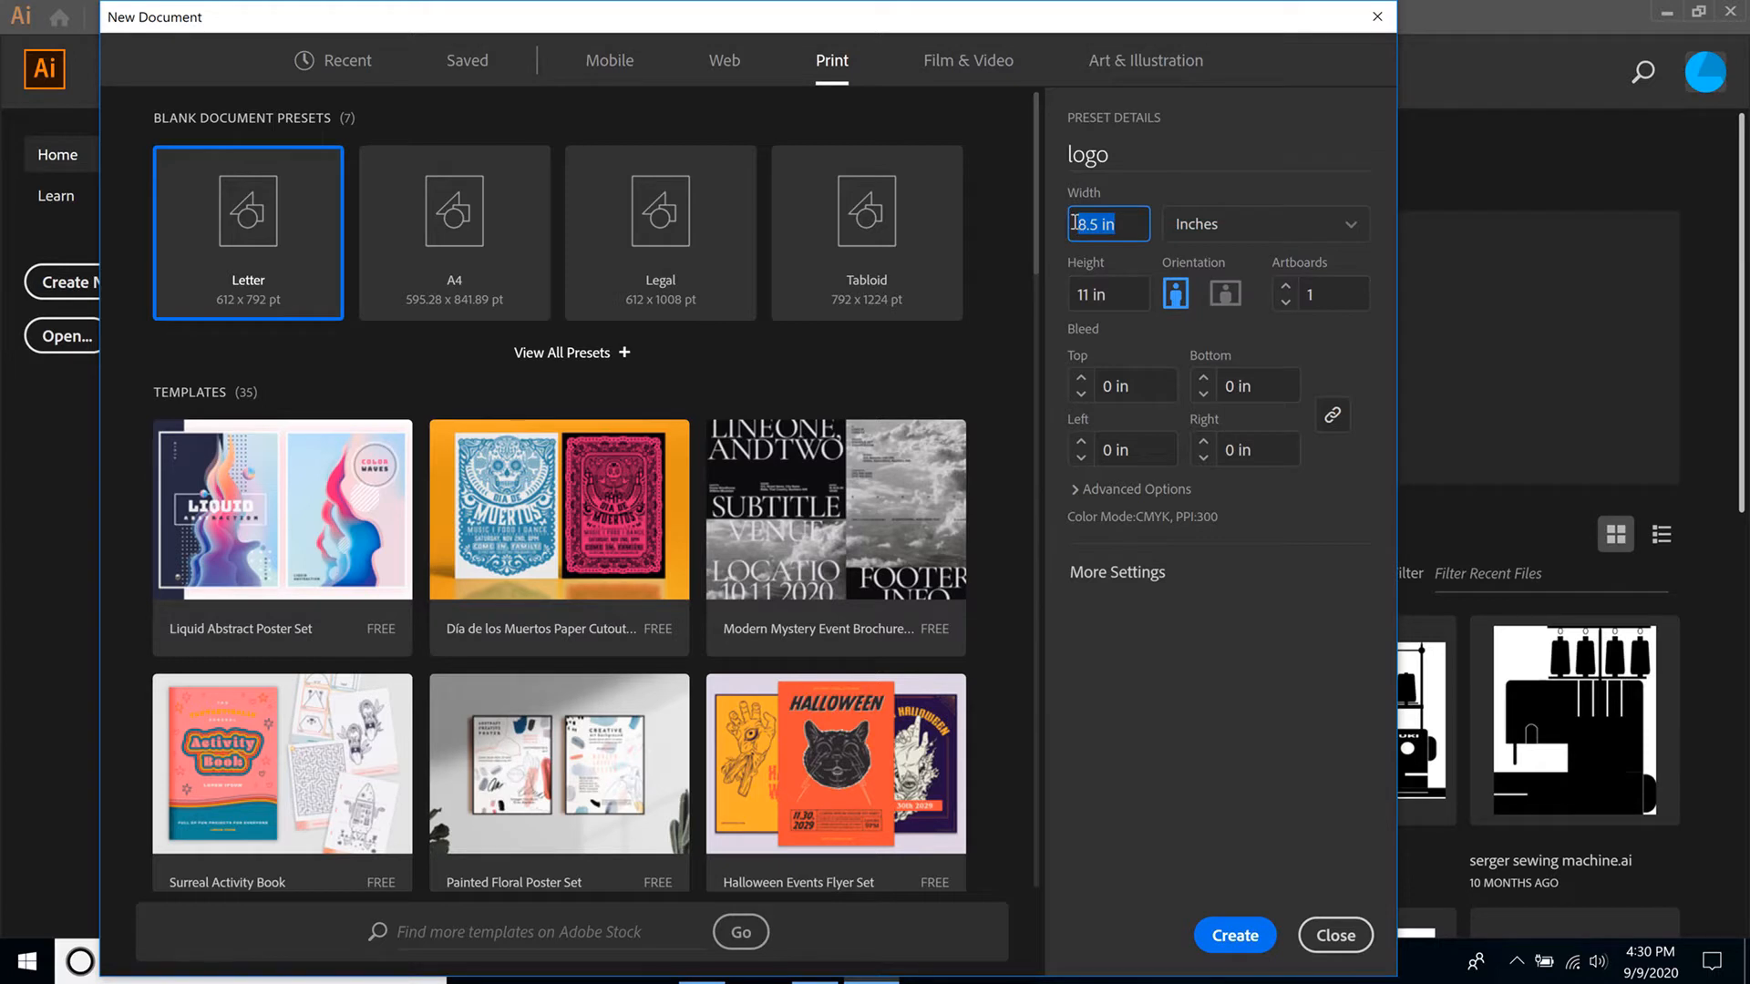
{"action": "type", "text": "11"}
{"action": "key", "text": "Tab"}
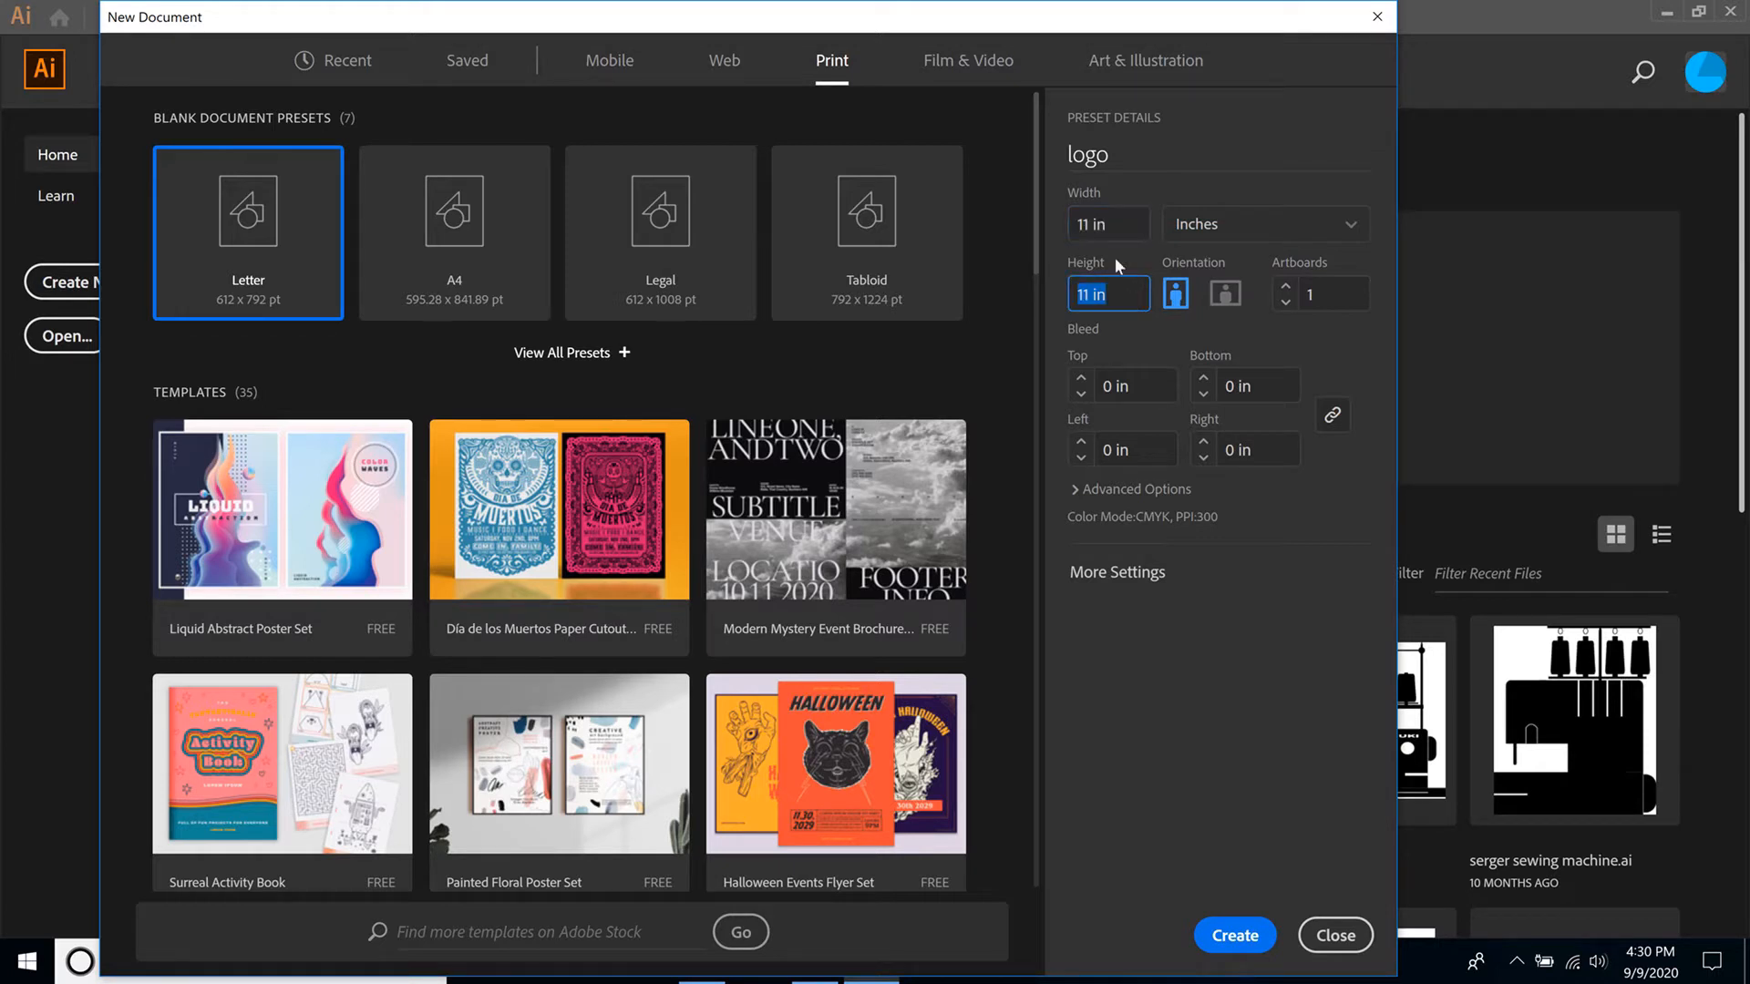
{"action": "left_click", "coordinate": [1127, 224]}
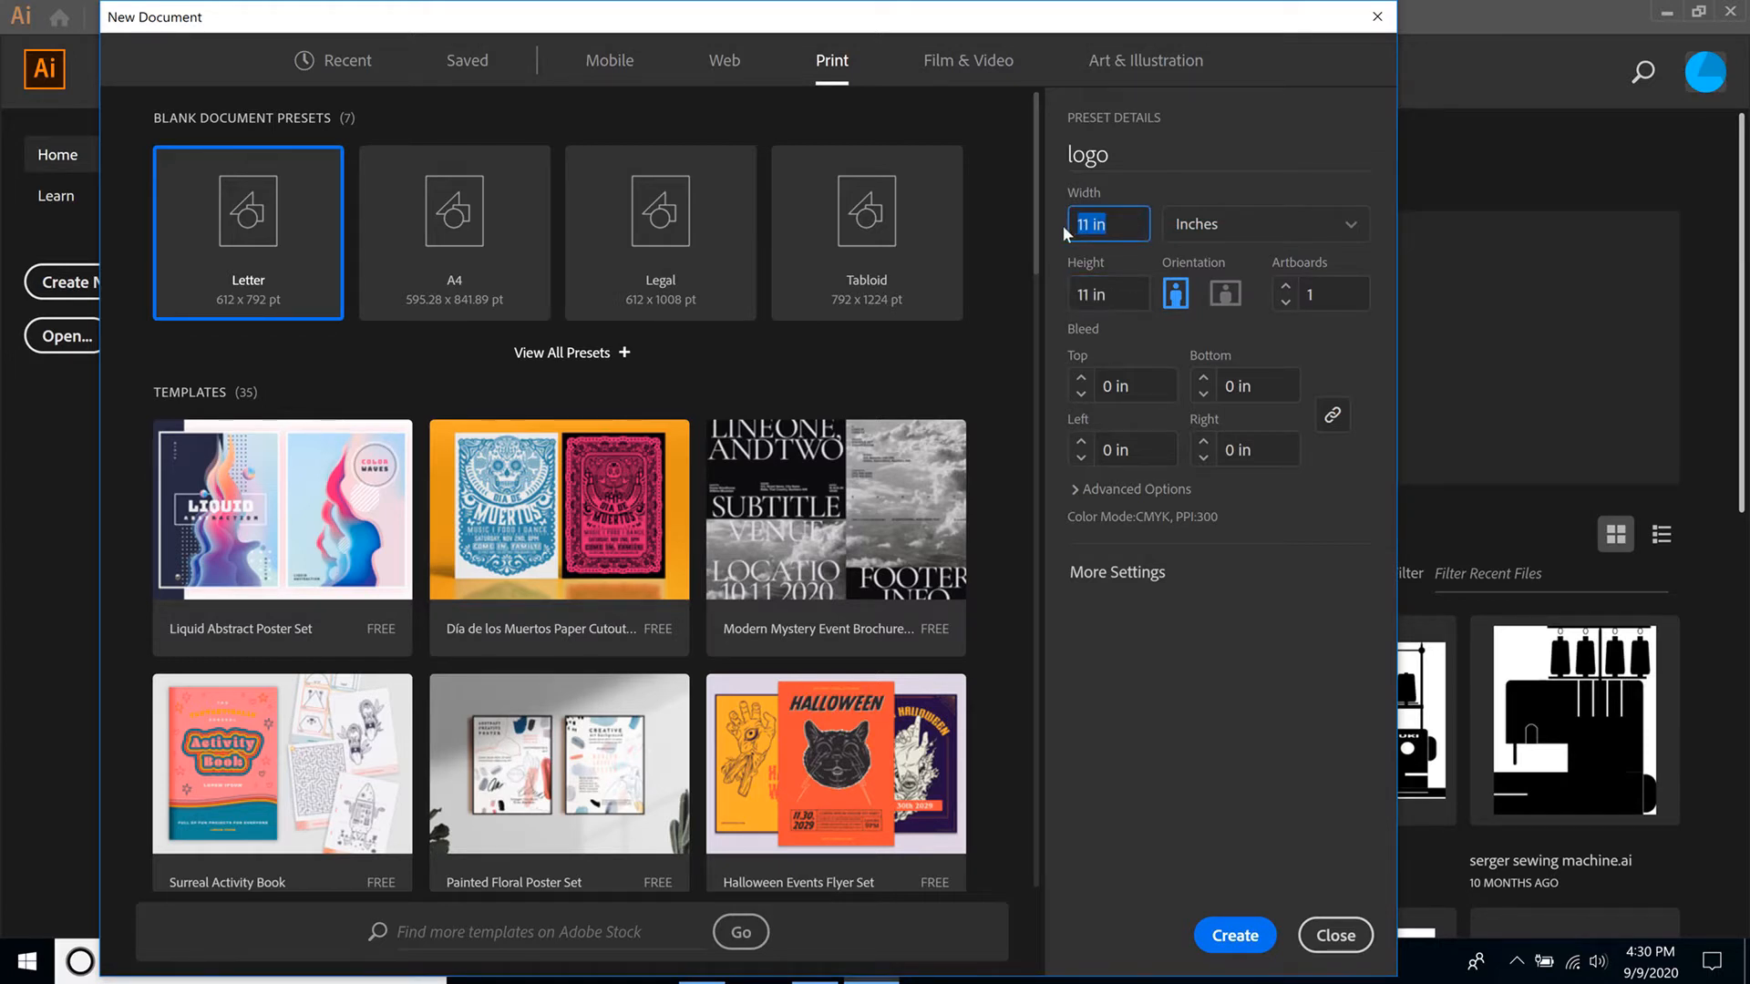
{"action": "type", "text": "8.5"}
{"action": "left_click", "coordinate": [1128, 296]}
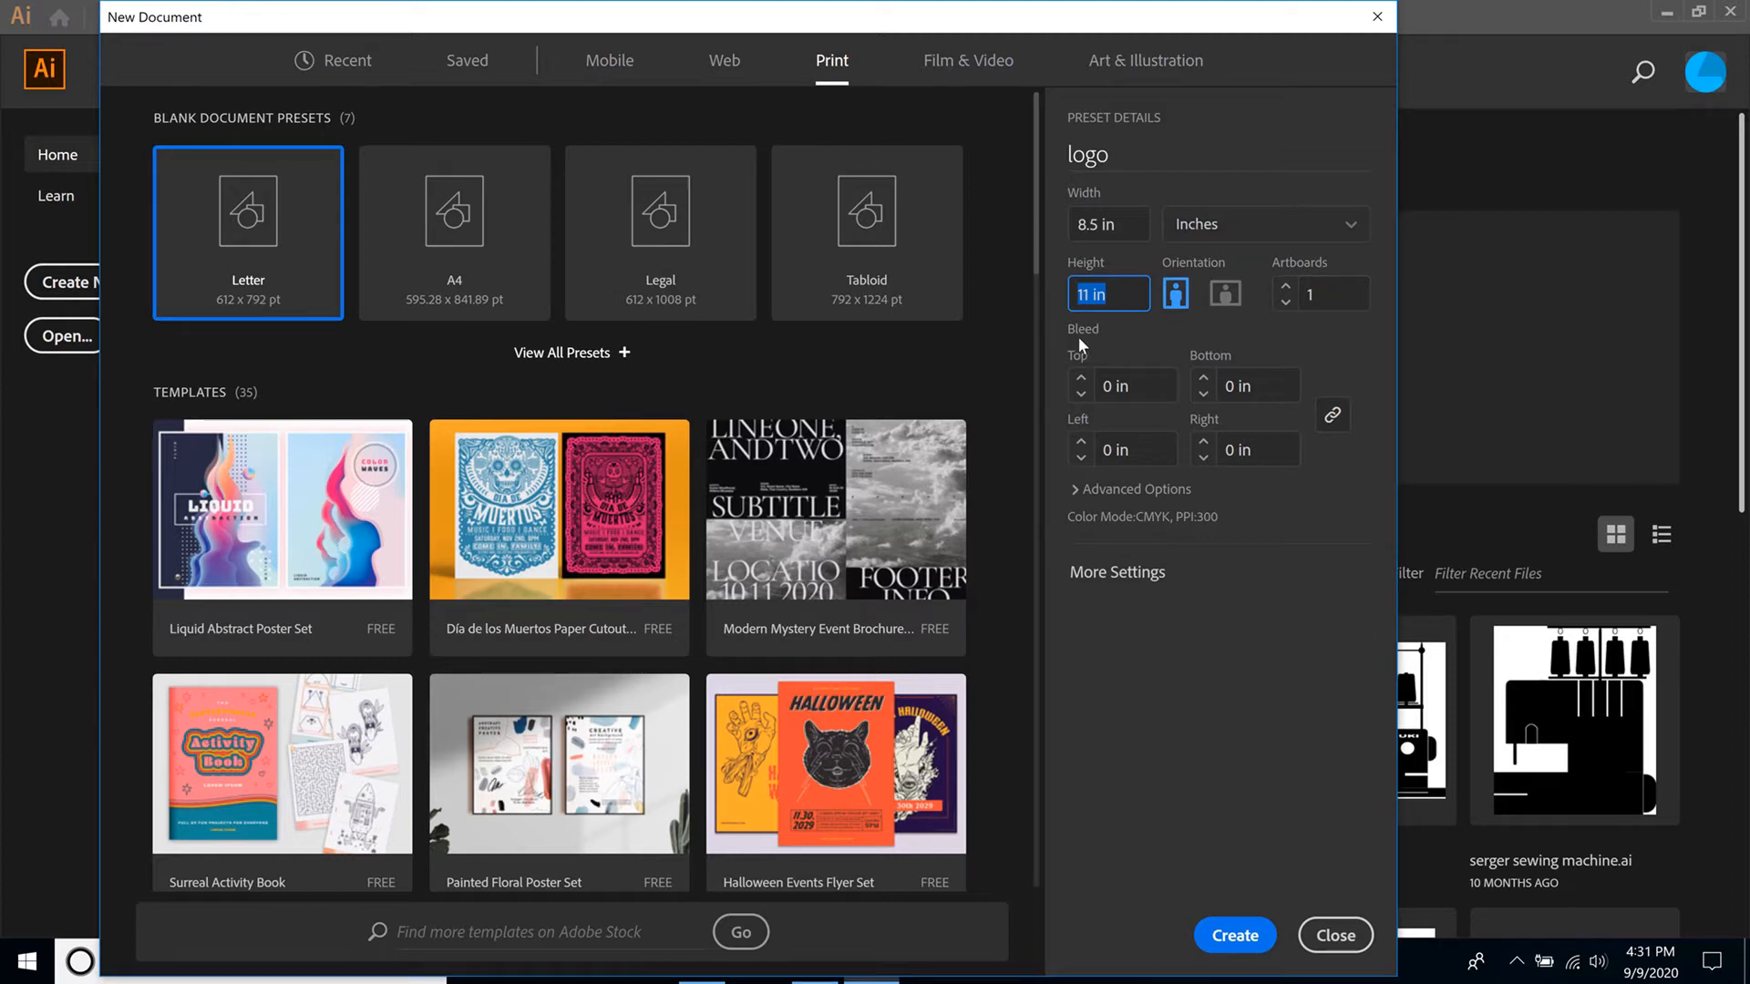
{"action": "left_click", "coordinate": [1082, 380]}
{"action": "left_click", "coordinate": [1080, 396]}
{"action": "left_click", "coordinate": [1239, 939]}
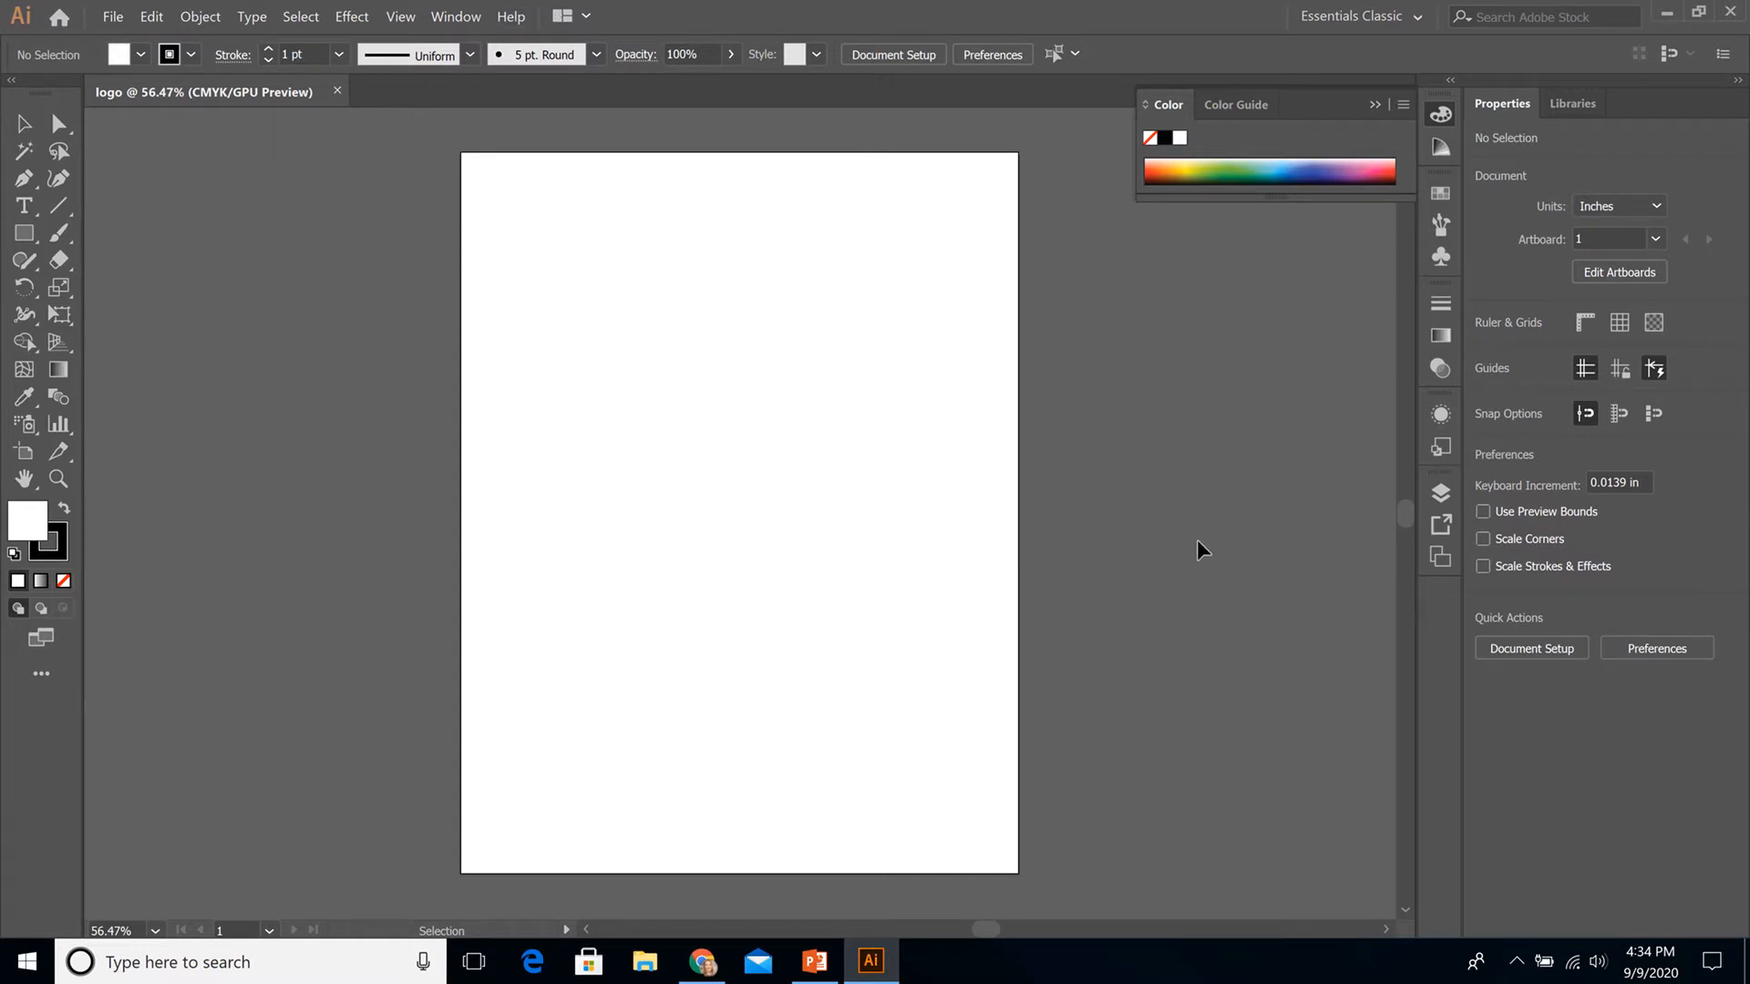
Step: Choose the Essentials Classic workspace and activate the Direct Selection tool
{"action": "left_click", "coordinate": [1418, 22]}
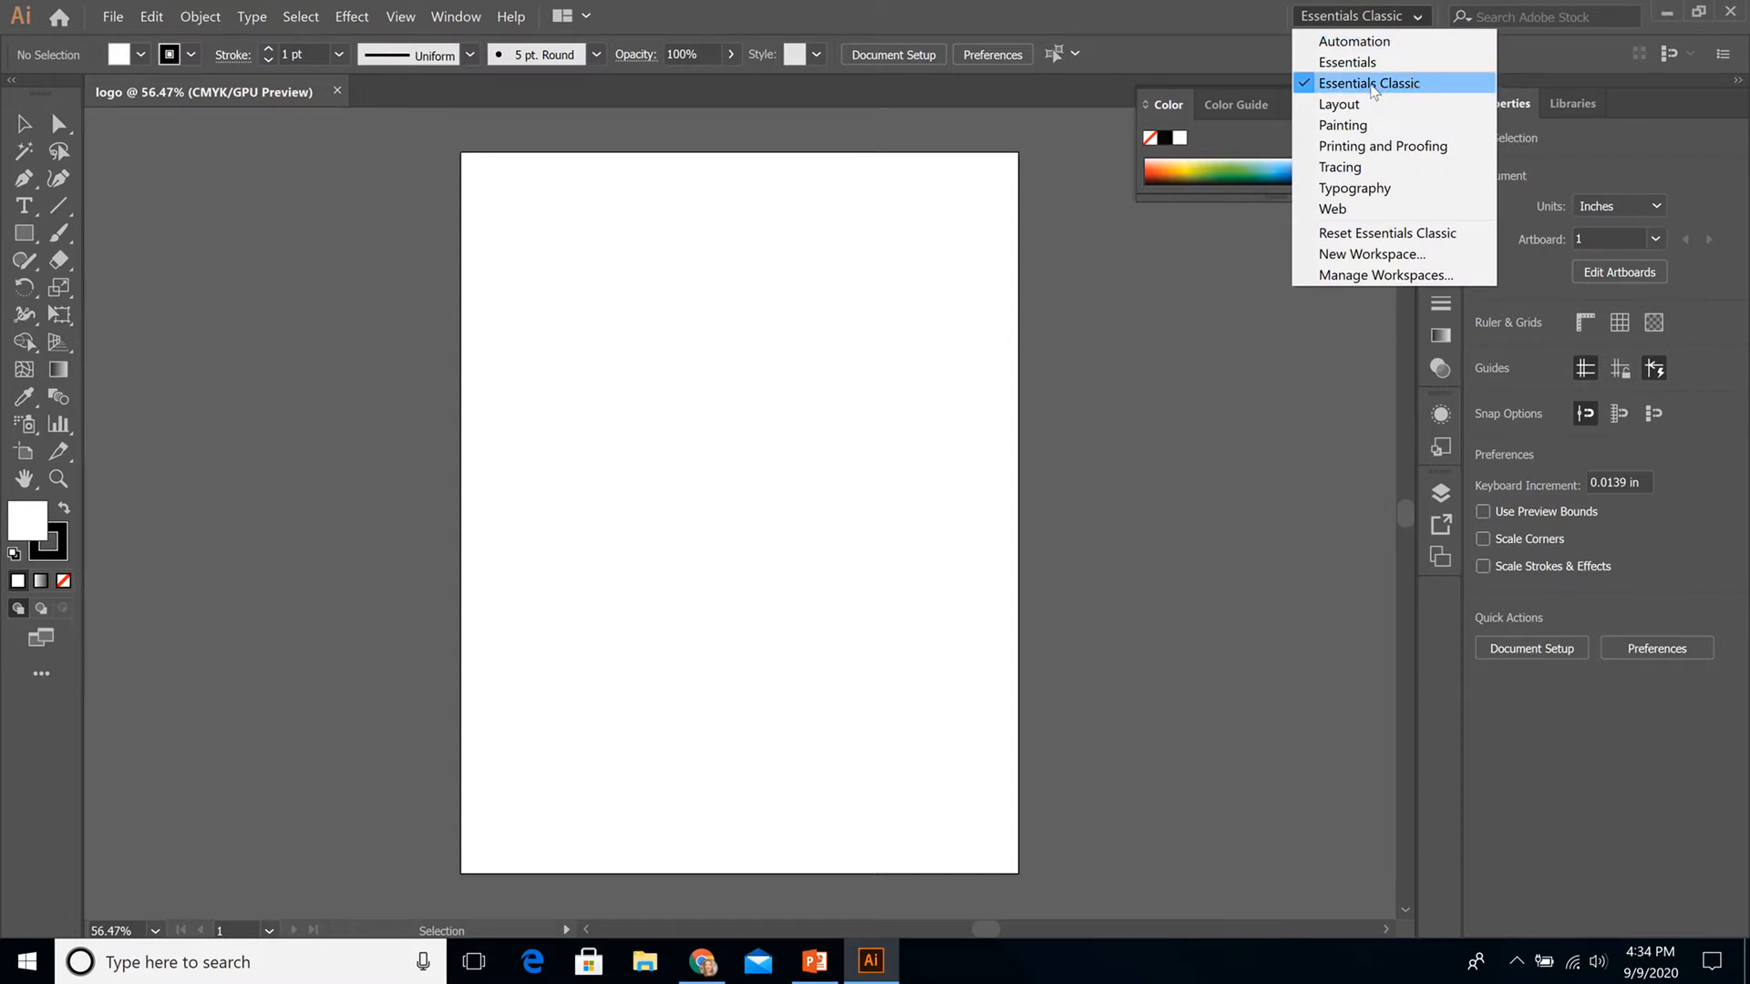
{"action": "left_click", "coordinate": [1373, 84]}
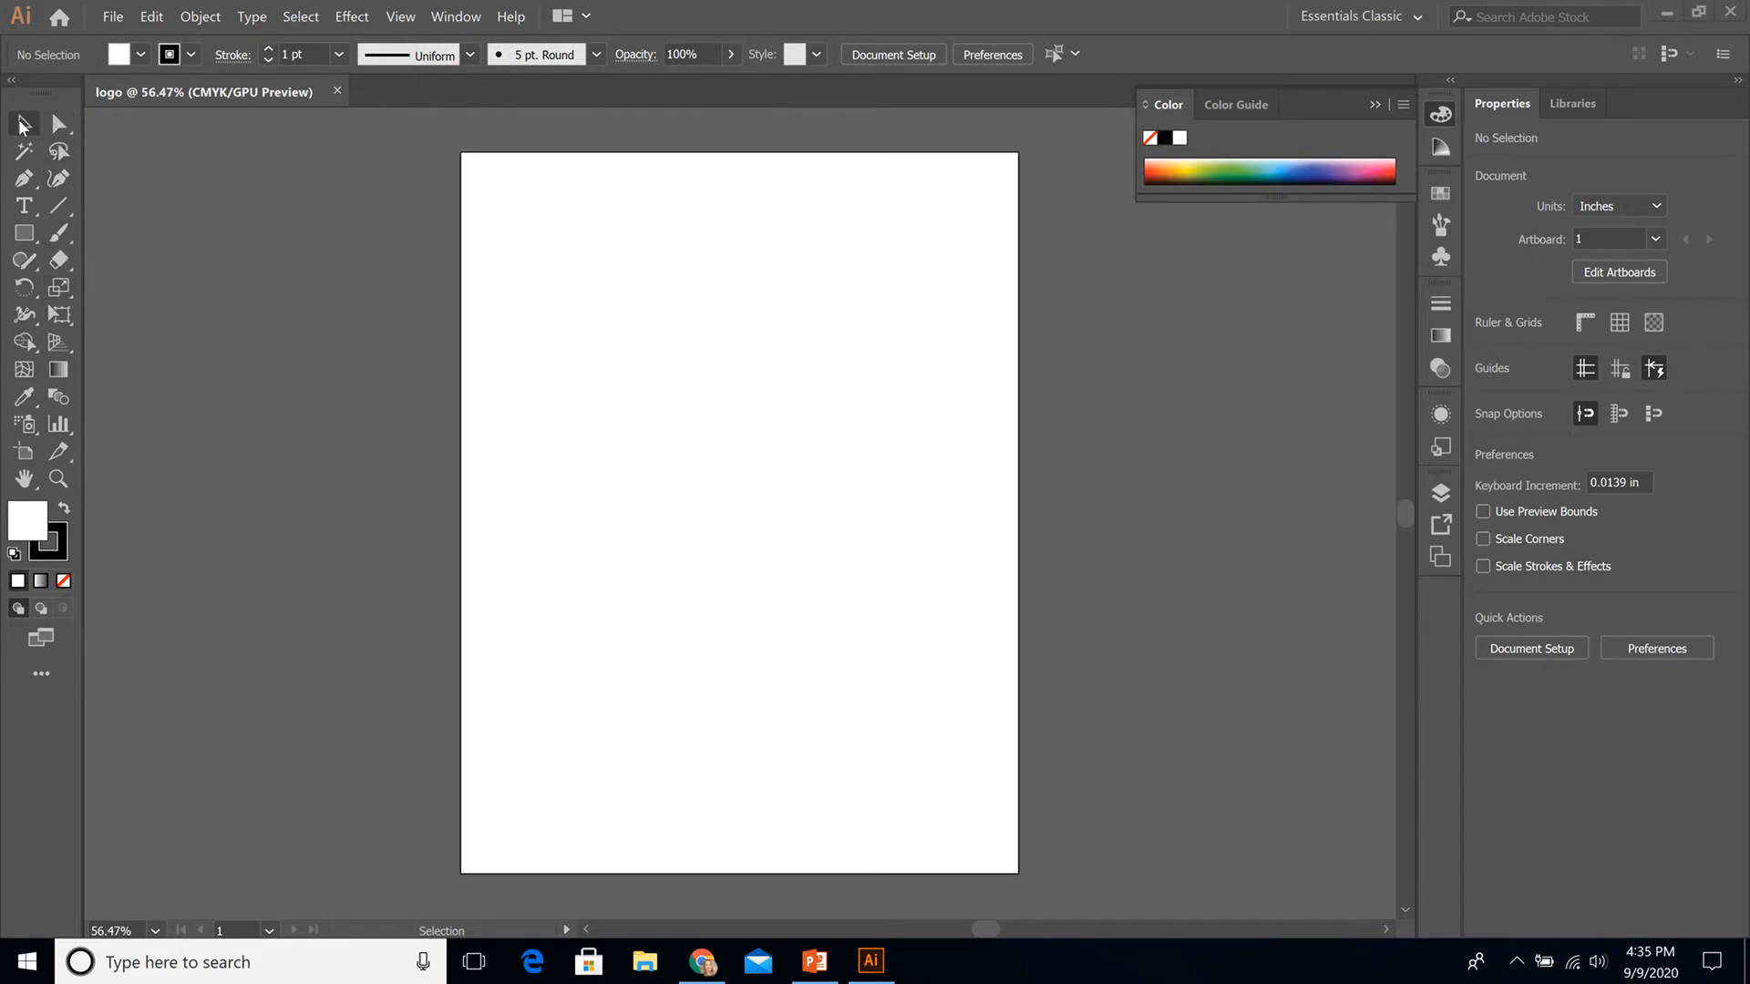
{"action": "left_click", "coordinate": [65, 132]}
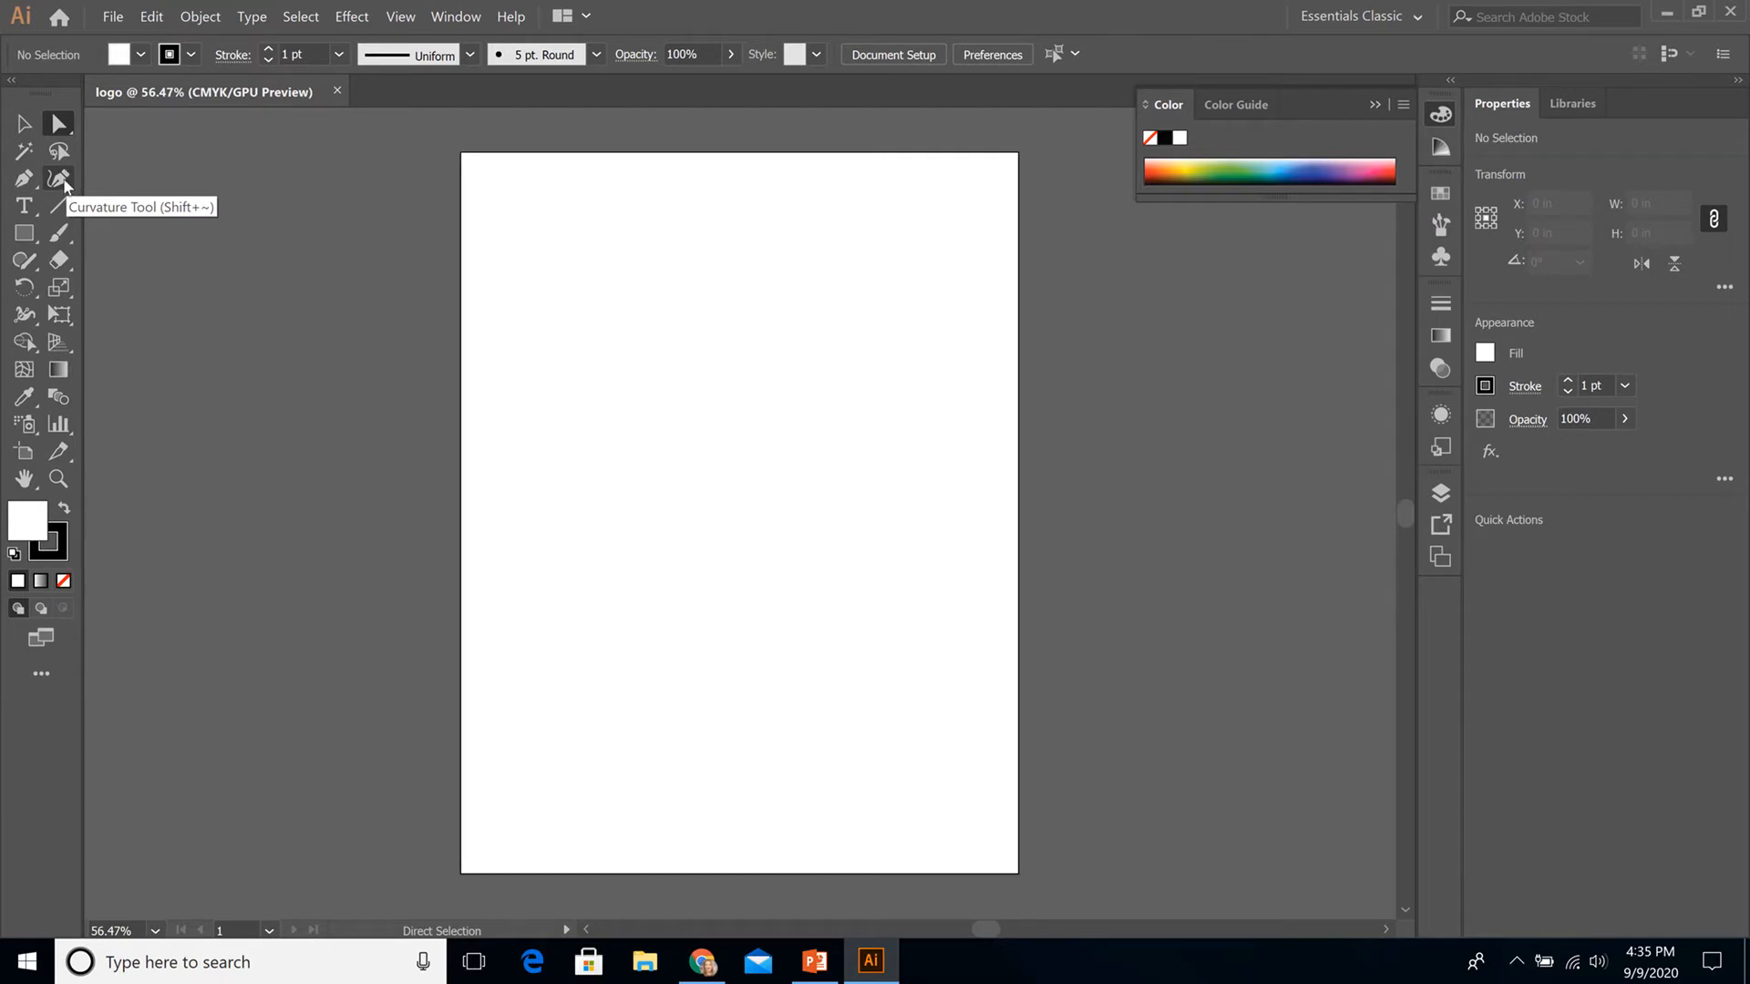
Step: Zoom in on the artboard to 100% and pan around the page with the Hand tool
{"action": "left_click", "coordinate": [57, 480]}
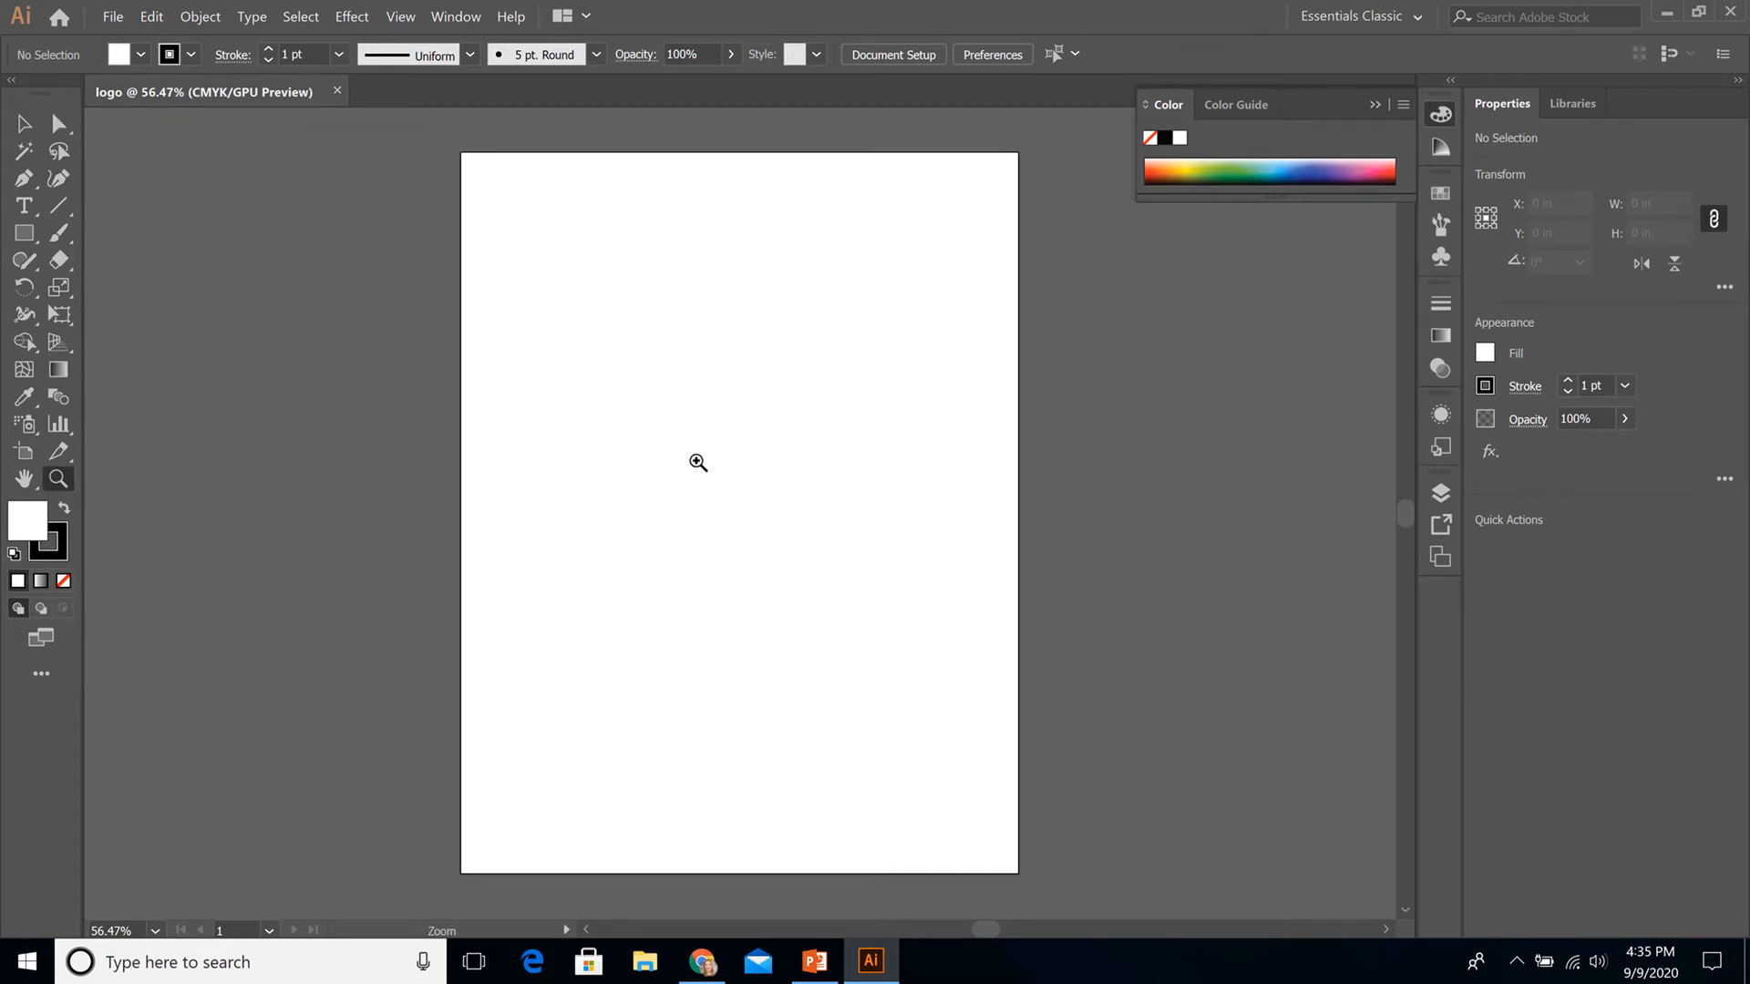
{"action": "left_click", "coordinate": [698, 463]}
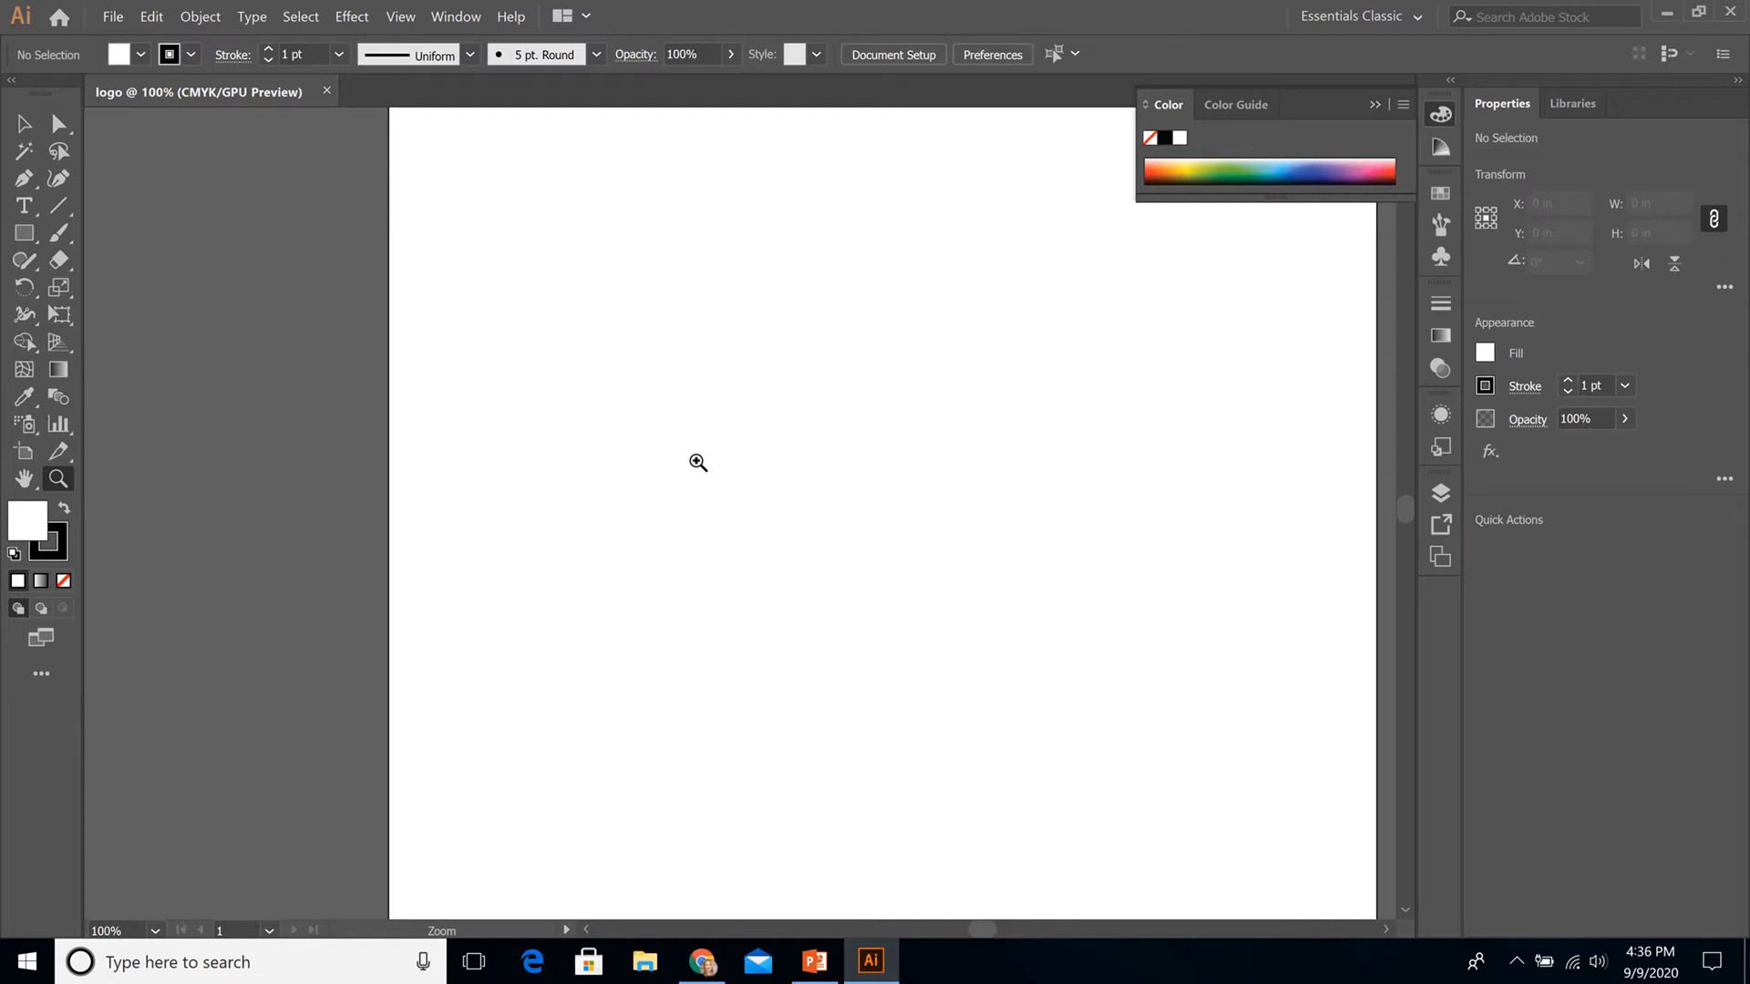
{"action": "left_click", "coordinate": [24, 479]}
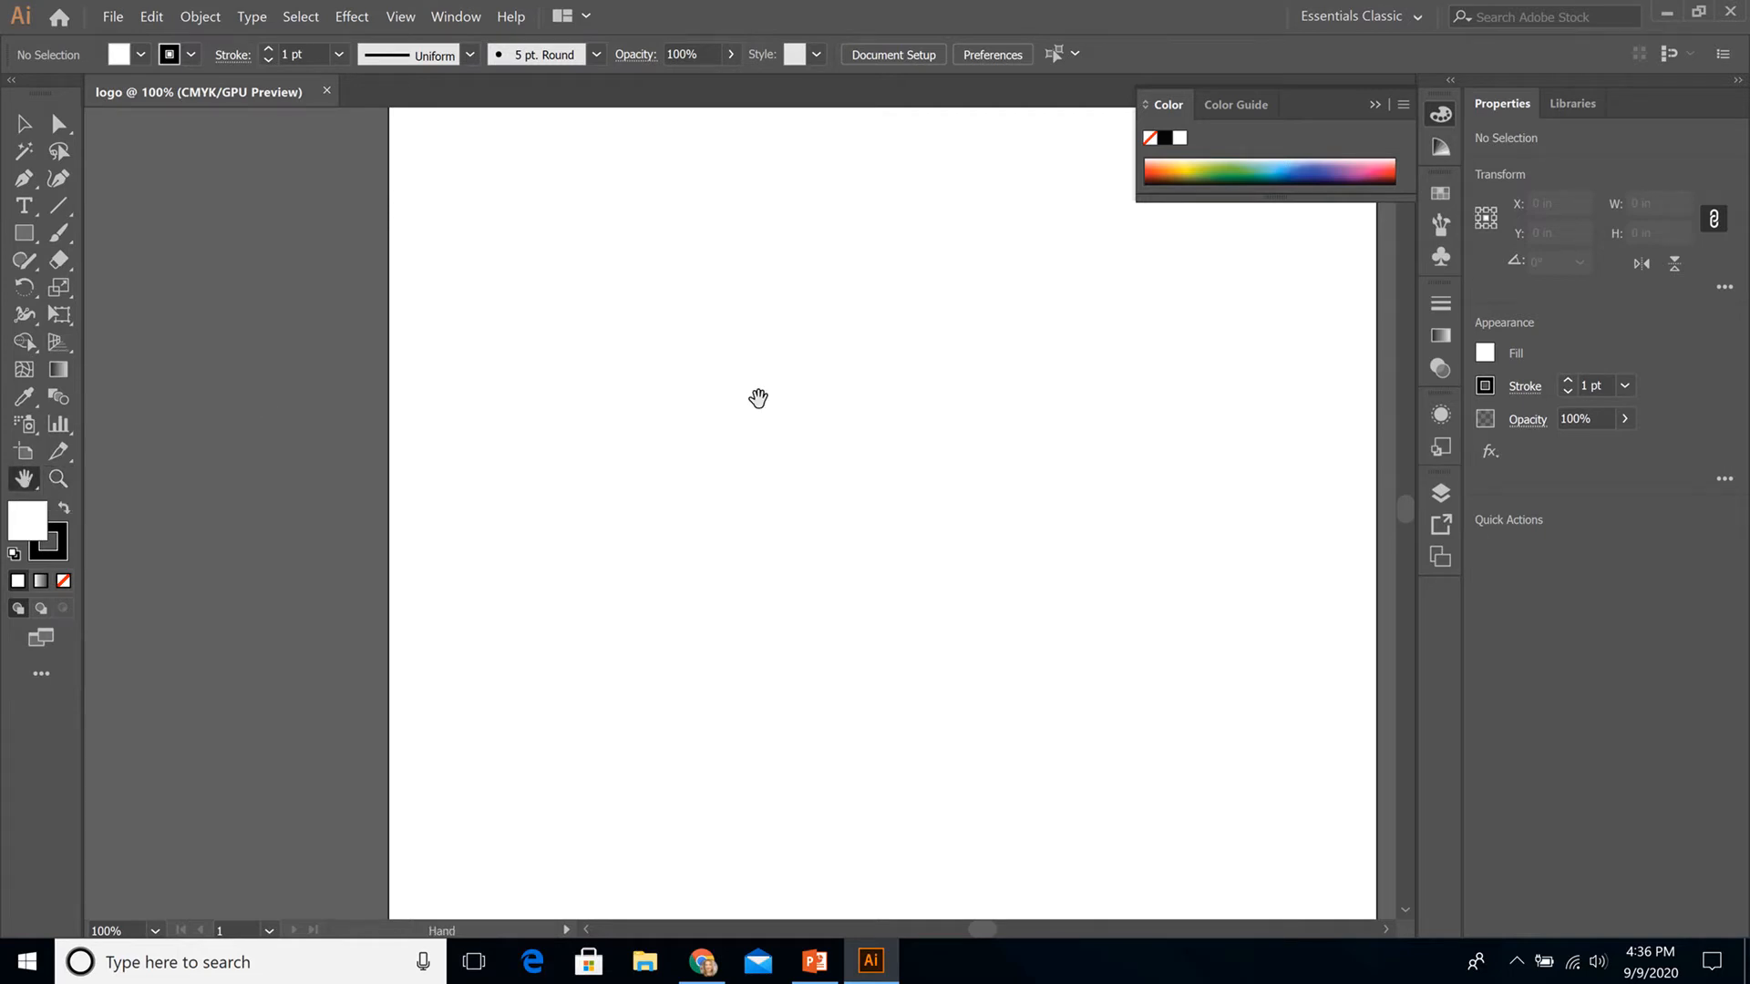
{"action": "left_click_drag", "start_coordinate": [753, 398], "coordinate": [736, 557]}
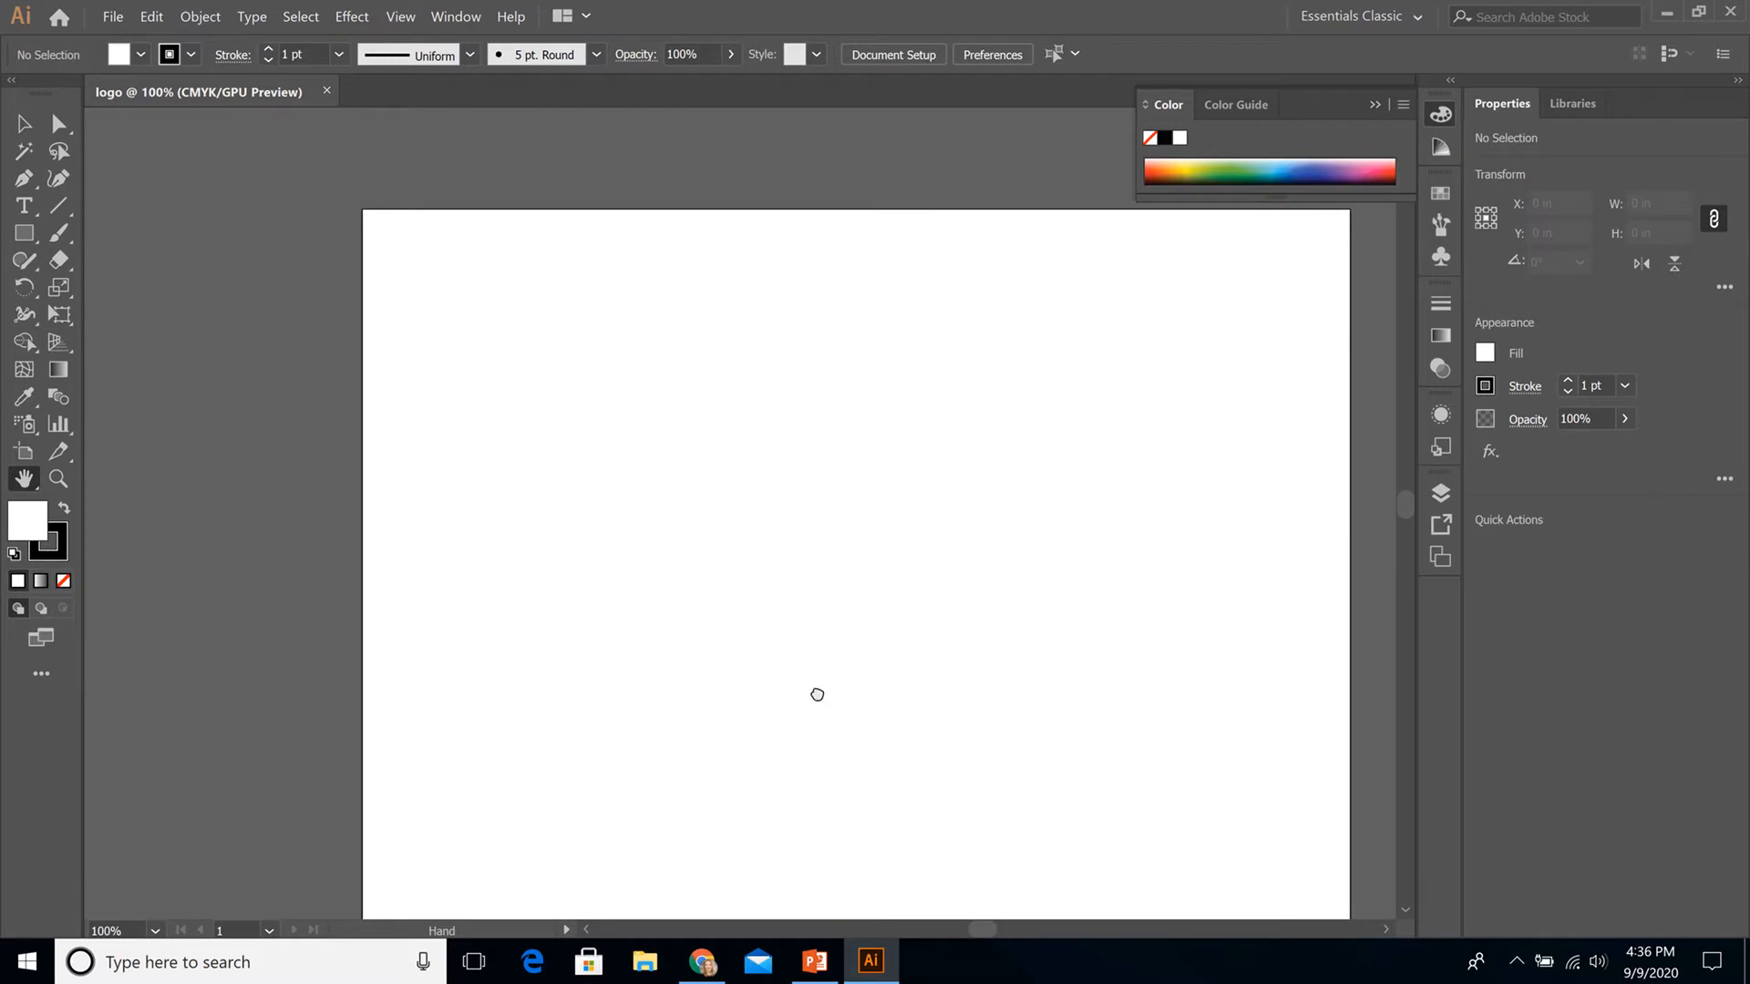
{"action": "left_click_drag", "start_coordinate": [816, 695], "coordinate": [632, 465]}
{"action": "left_click_drag", "start_coordinate": [540, 637], "coordinate": [742, 523]}
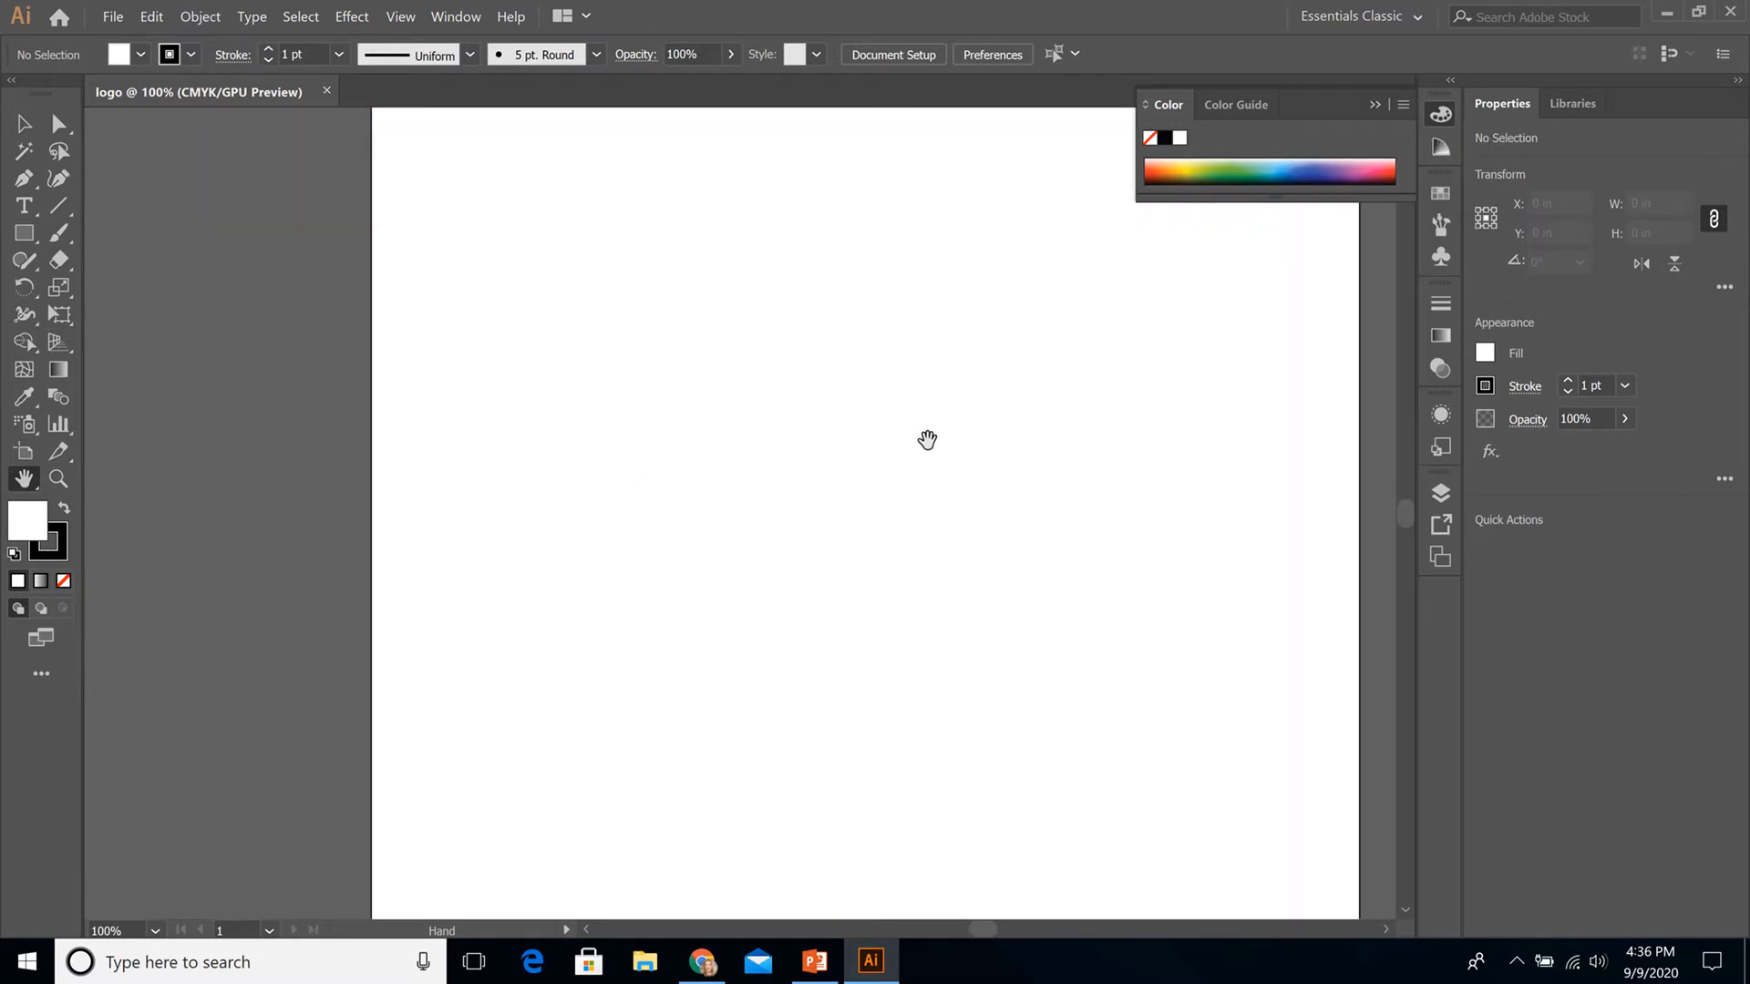
{"action": "left_click_drag", "start_coordinate": [926, 437], "coordinate": [735, 551]}
Step: Zoom in on the page to 150% and fit the whole artboard back in the window
{"action": "left_click", "coordinate": [57, 477]}
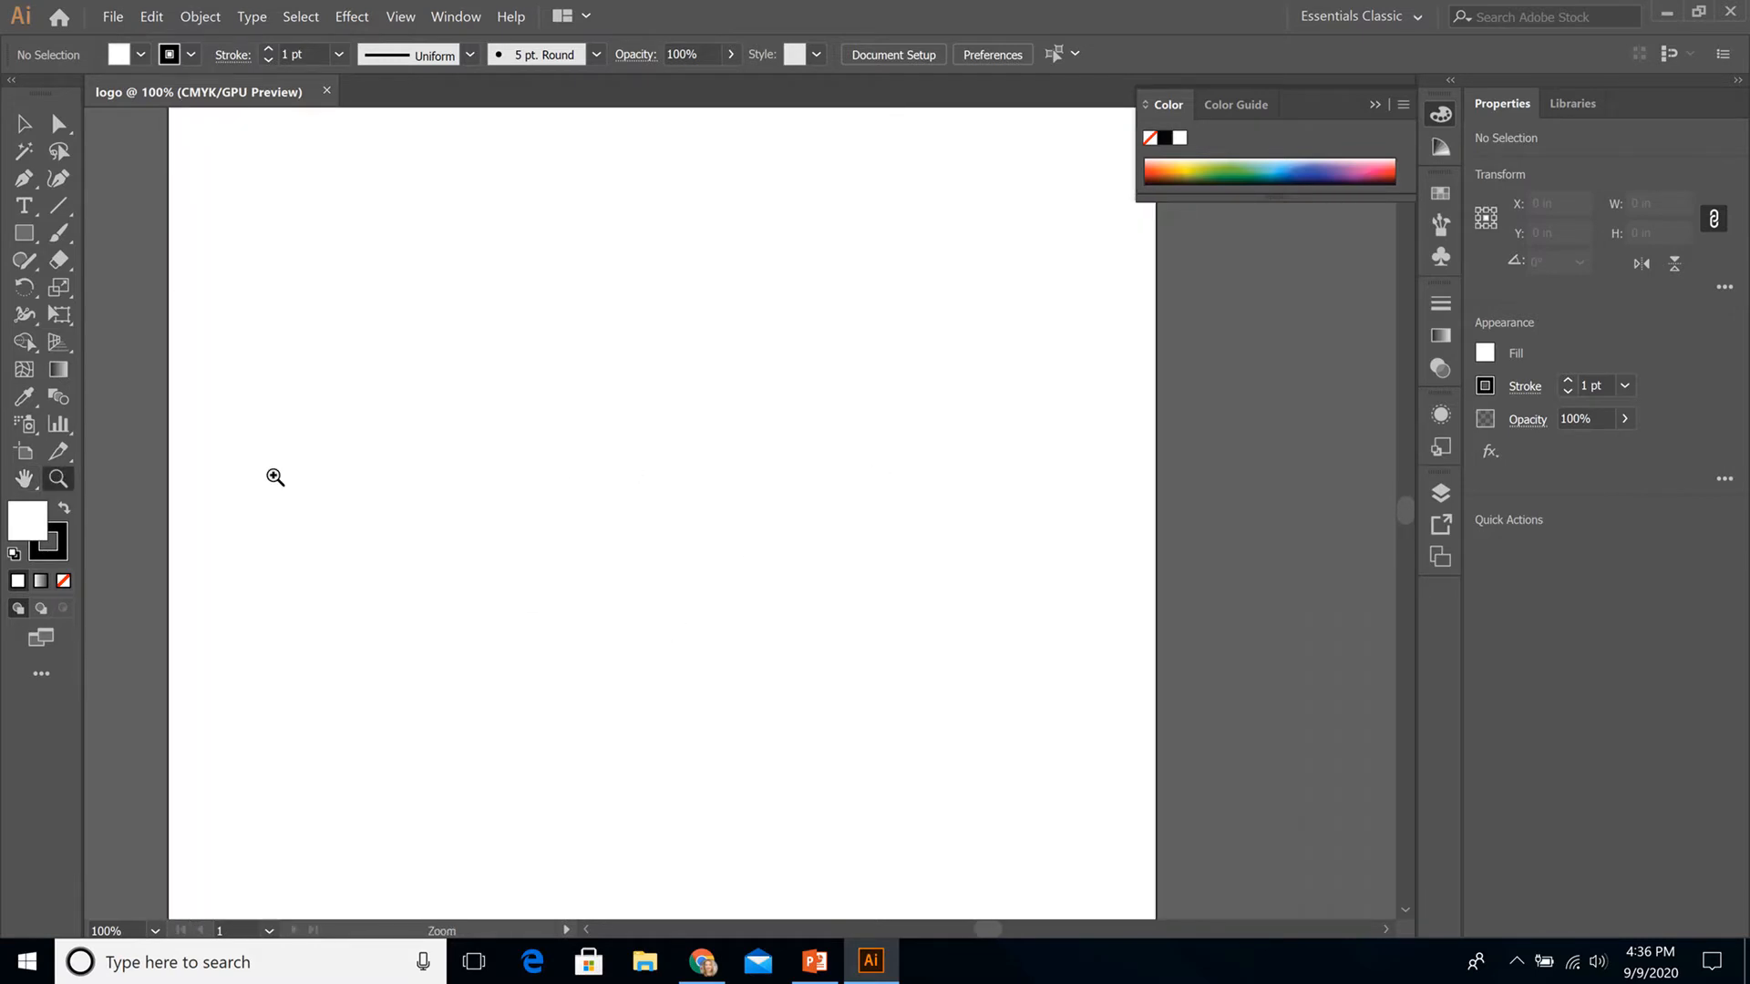
{"action": "left_click", "coordinate": [626, 477]}
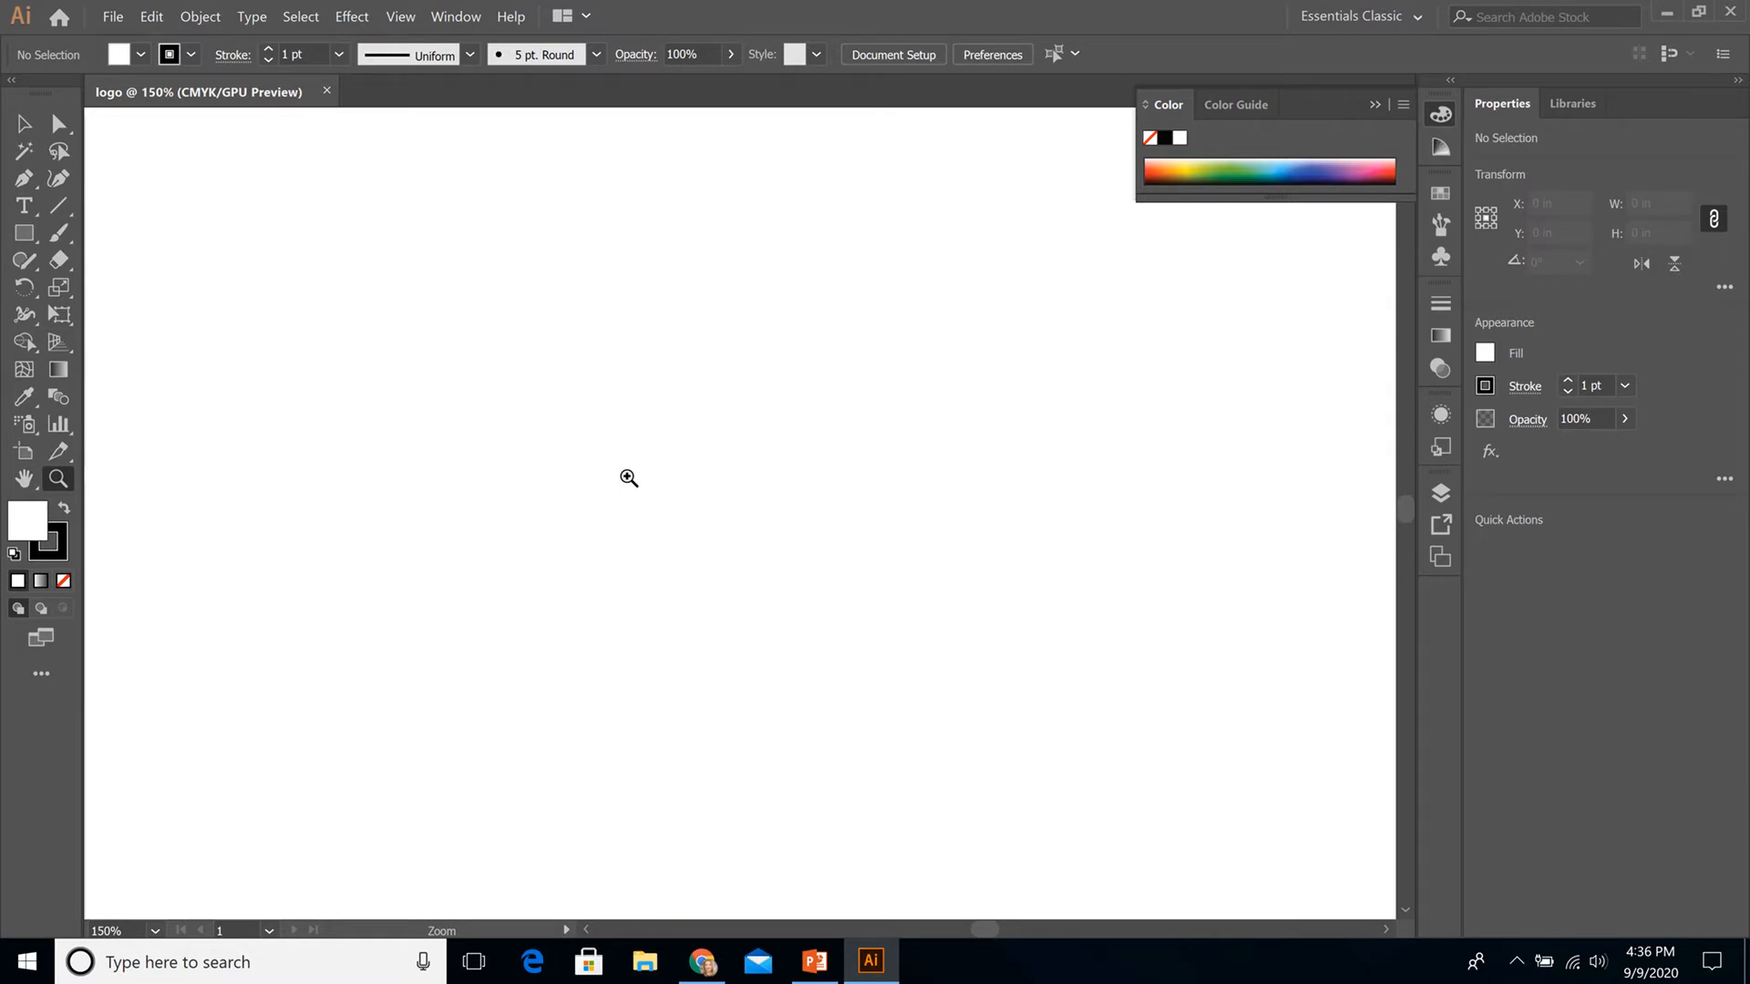
{"action": "key", "text": "ctrl"}
{"action": "key", "text": "ctrl+0"}
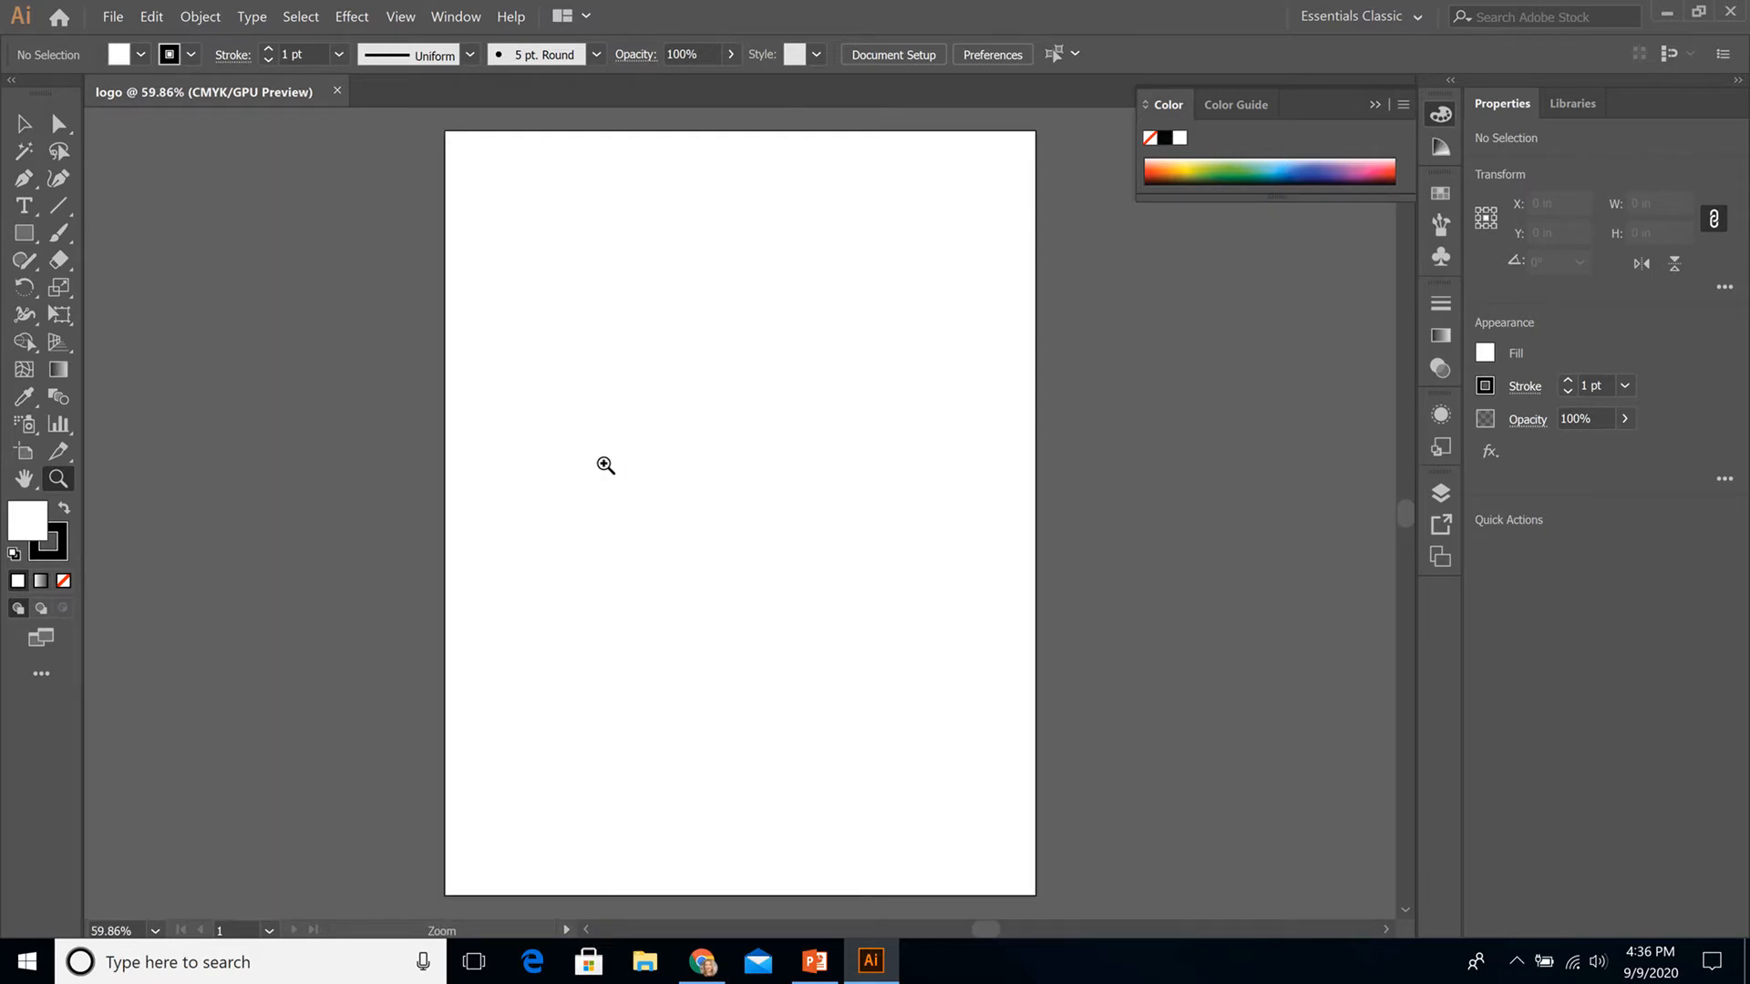
{"action": "left_click", "coordinate": [401, 18]}
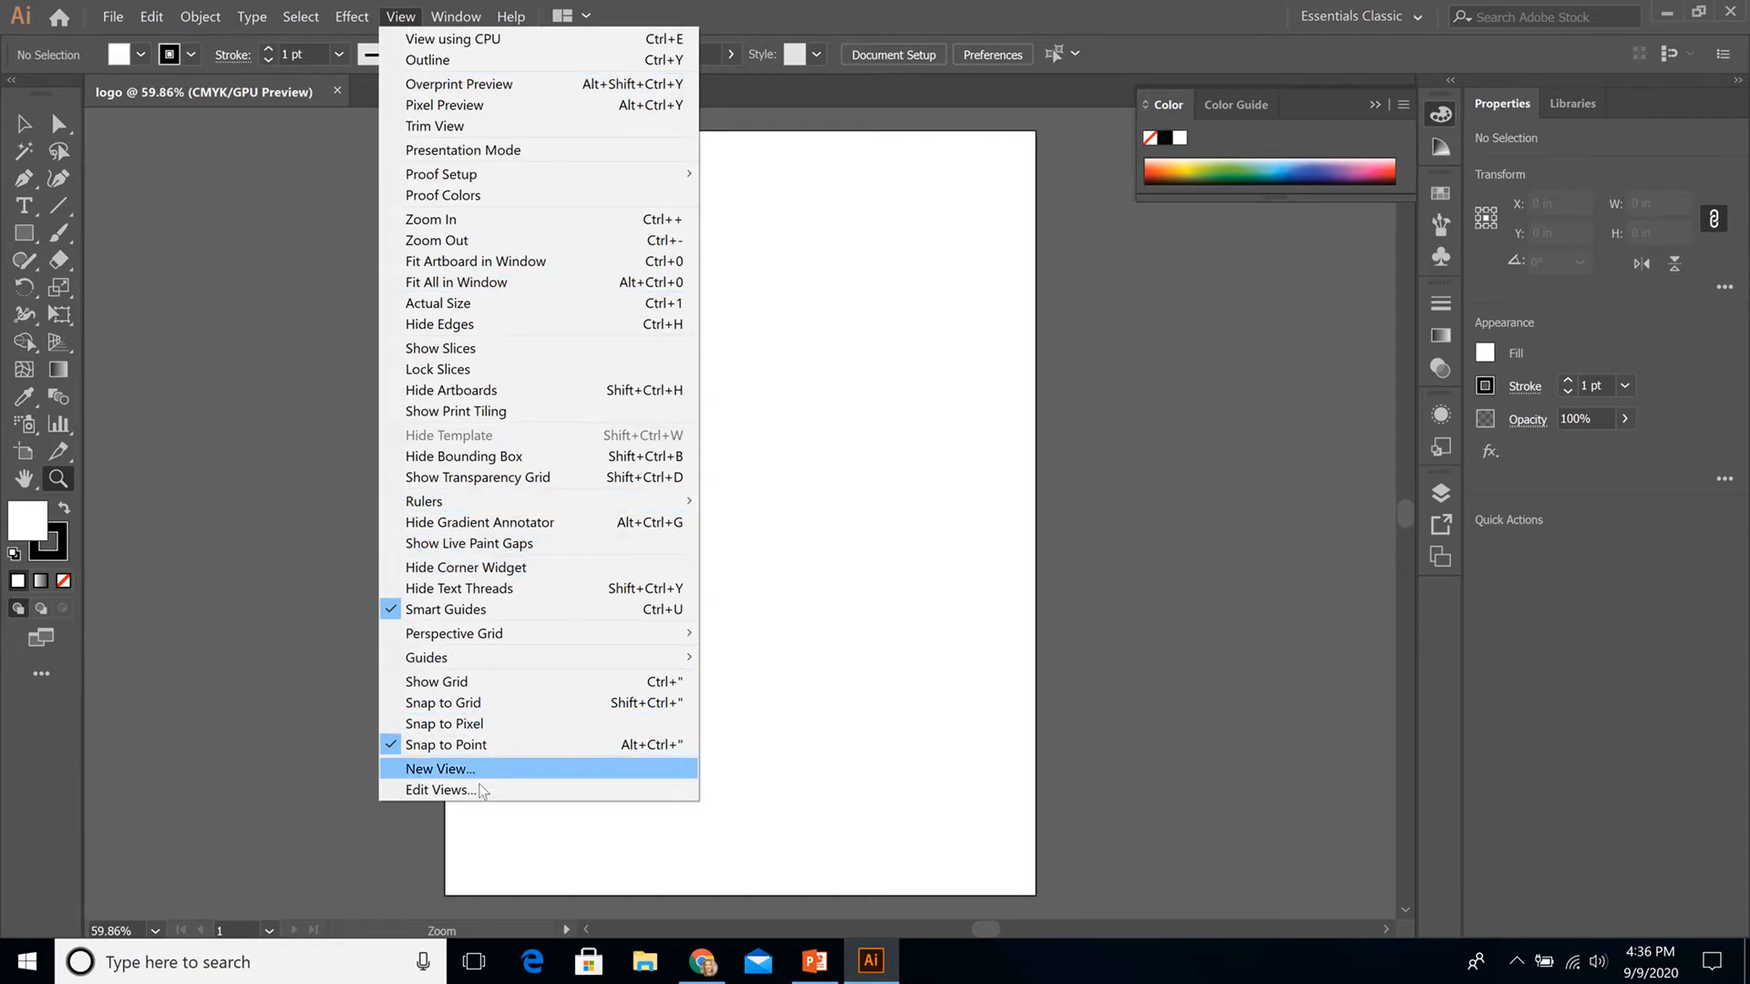
{"action": "mouse_move", "coordinate": [471, 664]}
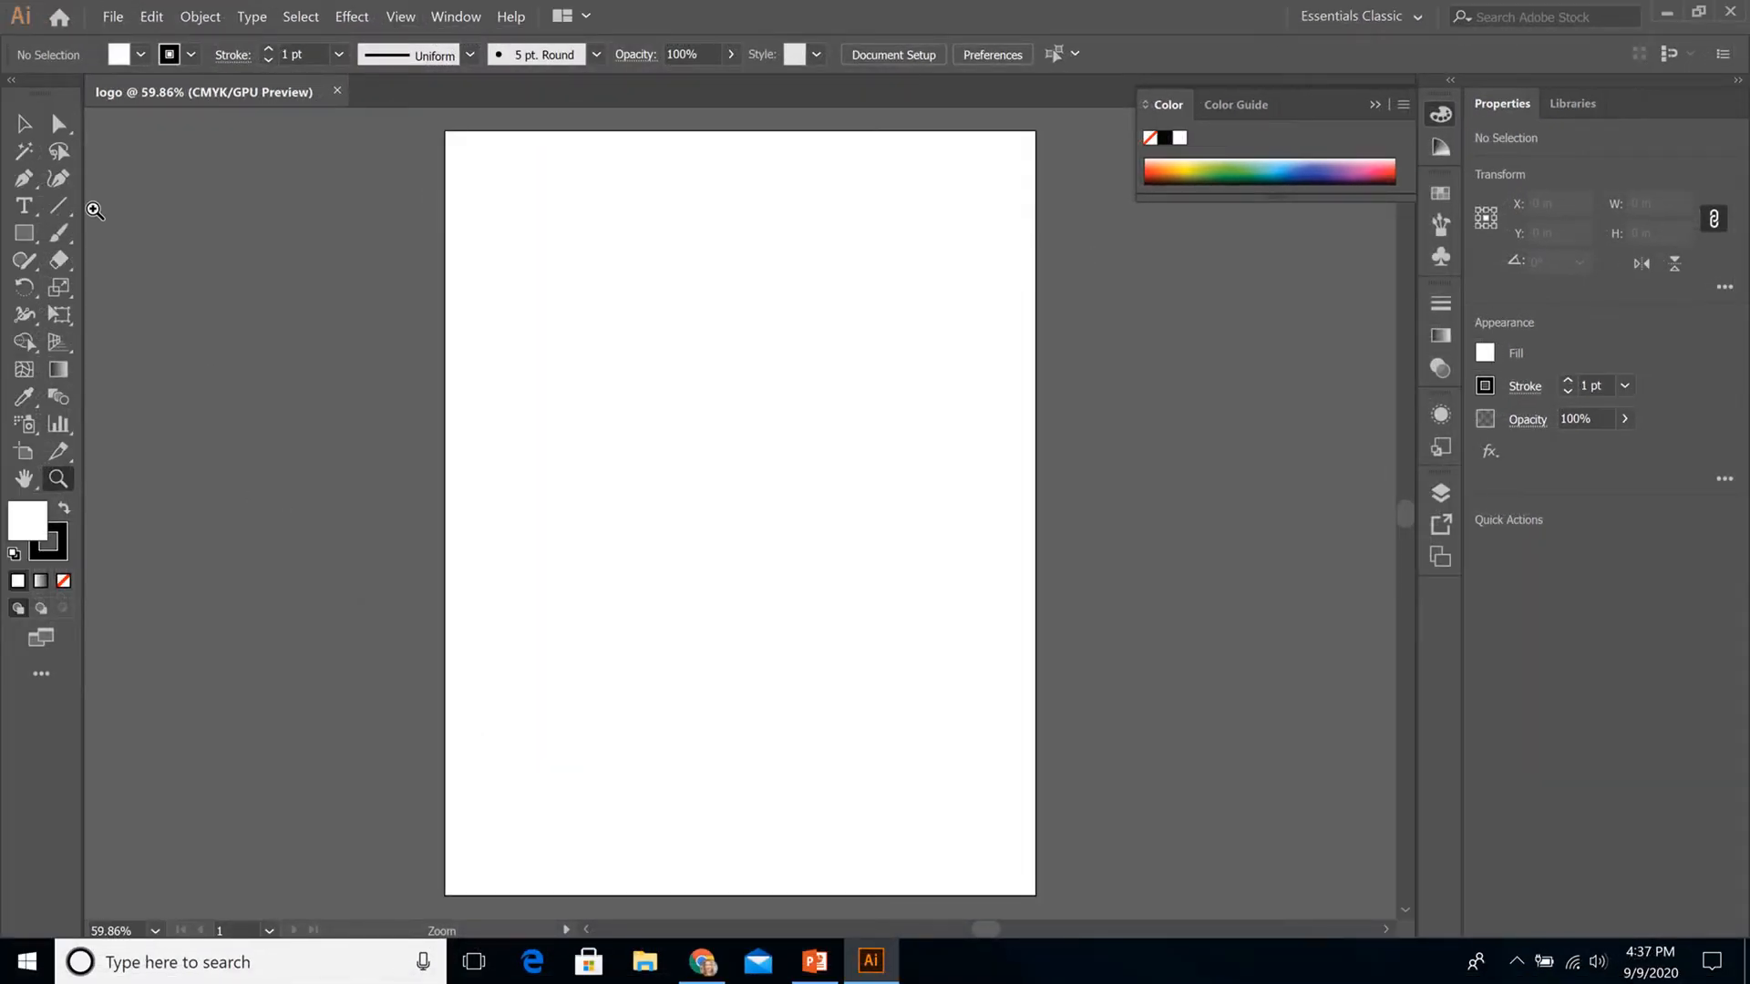
Step: Add the text KH in the upper part of the artboard with the Type Tool
{"action": "left_click", "coordinate": [25, 210]}
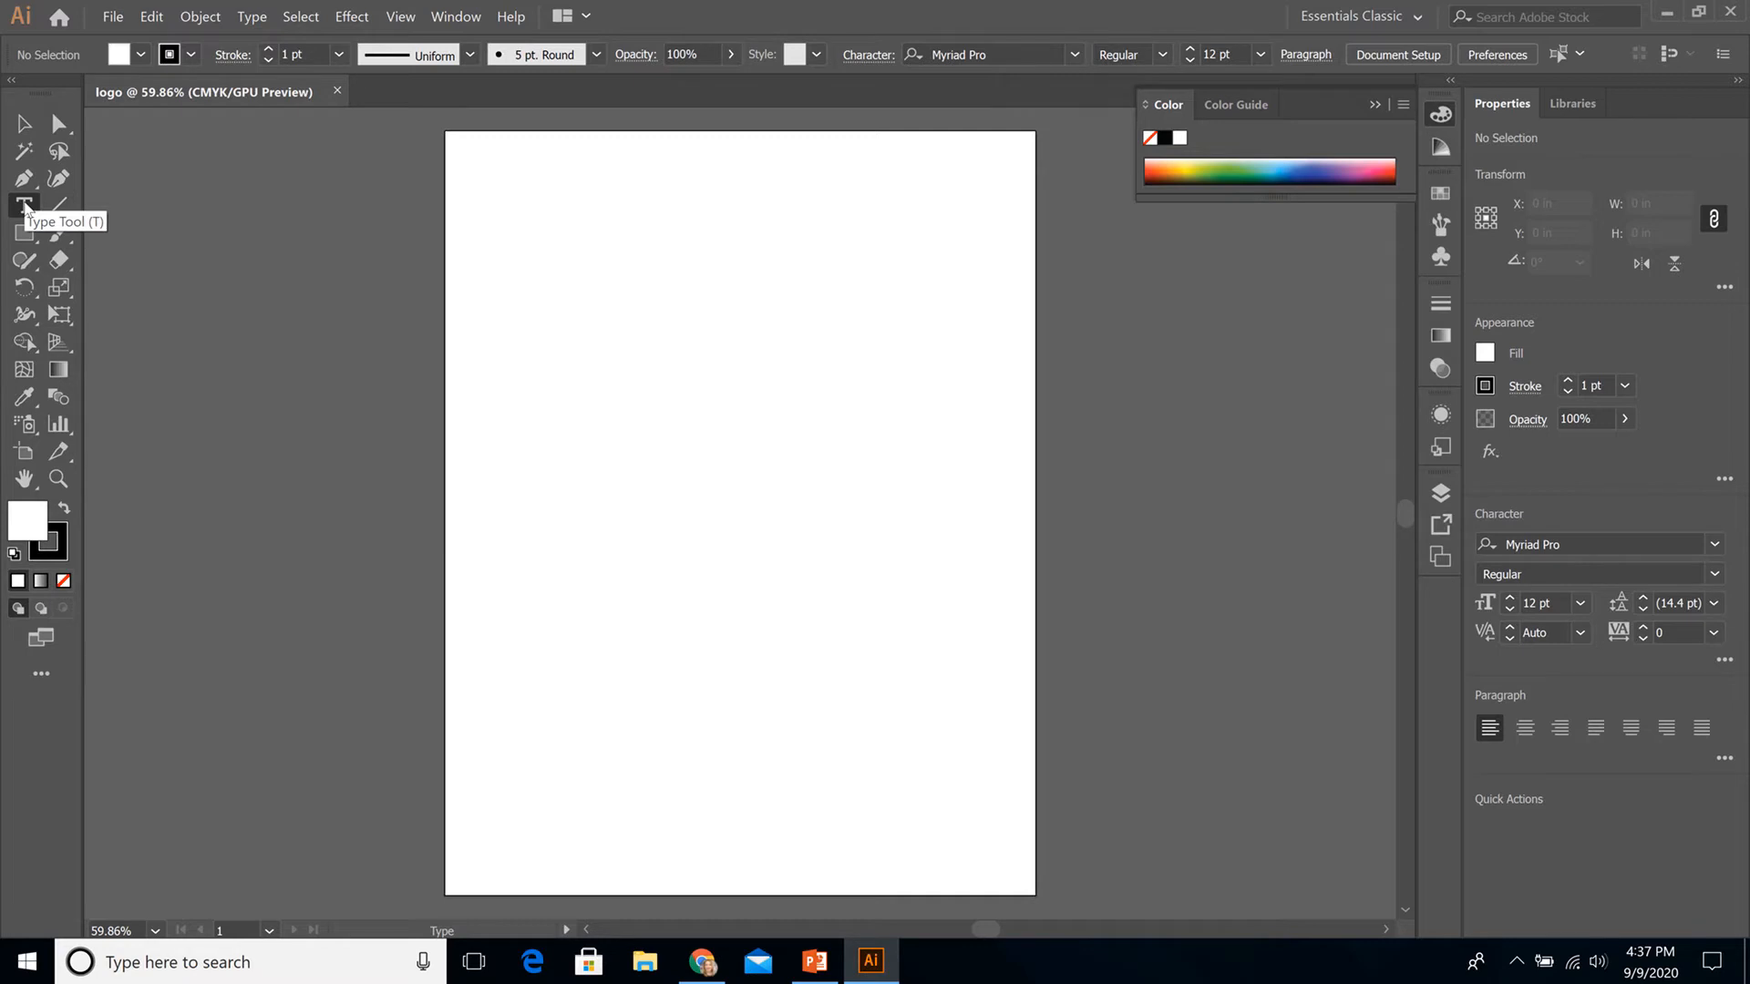
{"action": "left_click", "coordinate": [26, 208]}
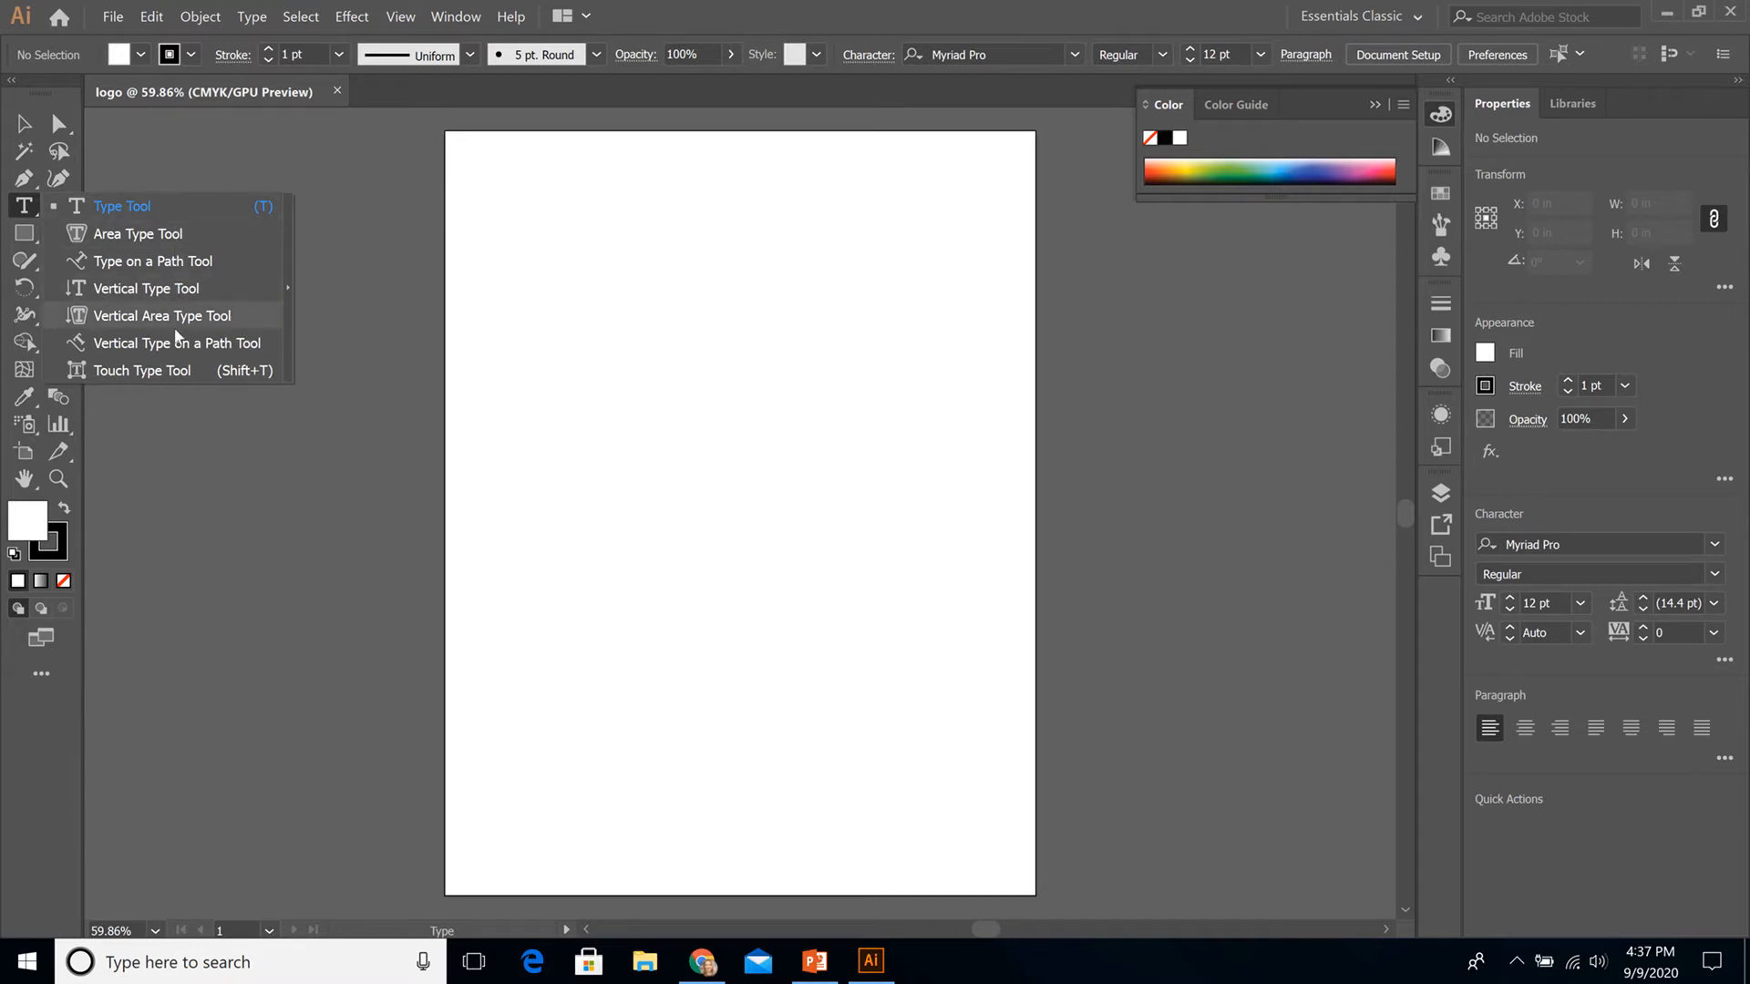
{"action": "left_click", "coordinate": [112, 210]}
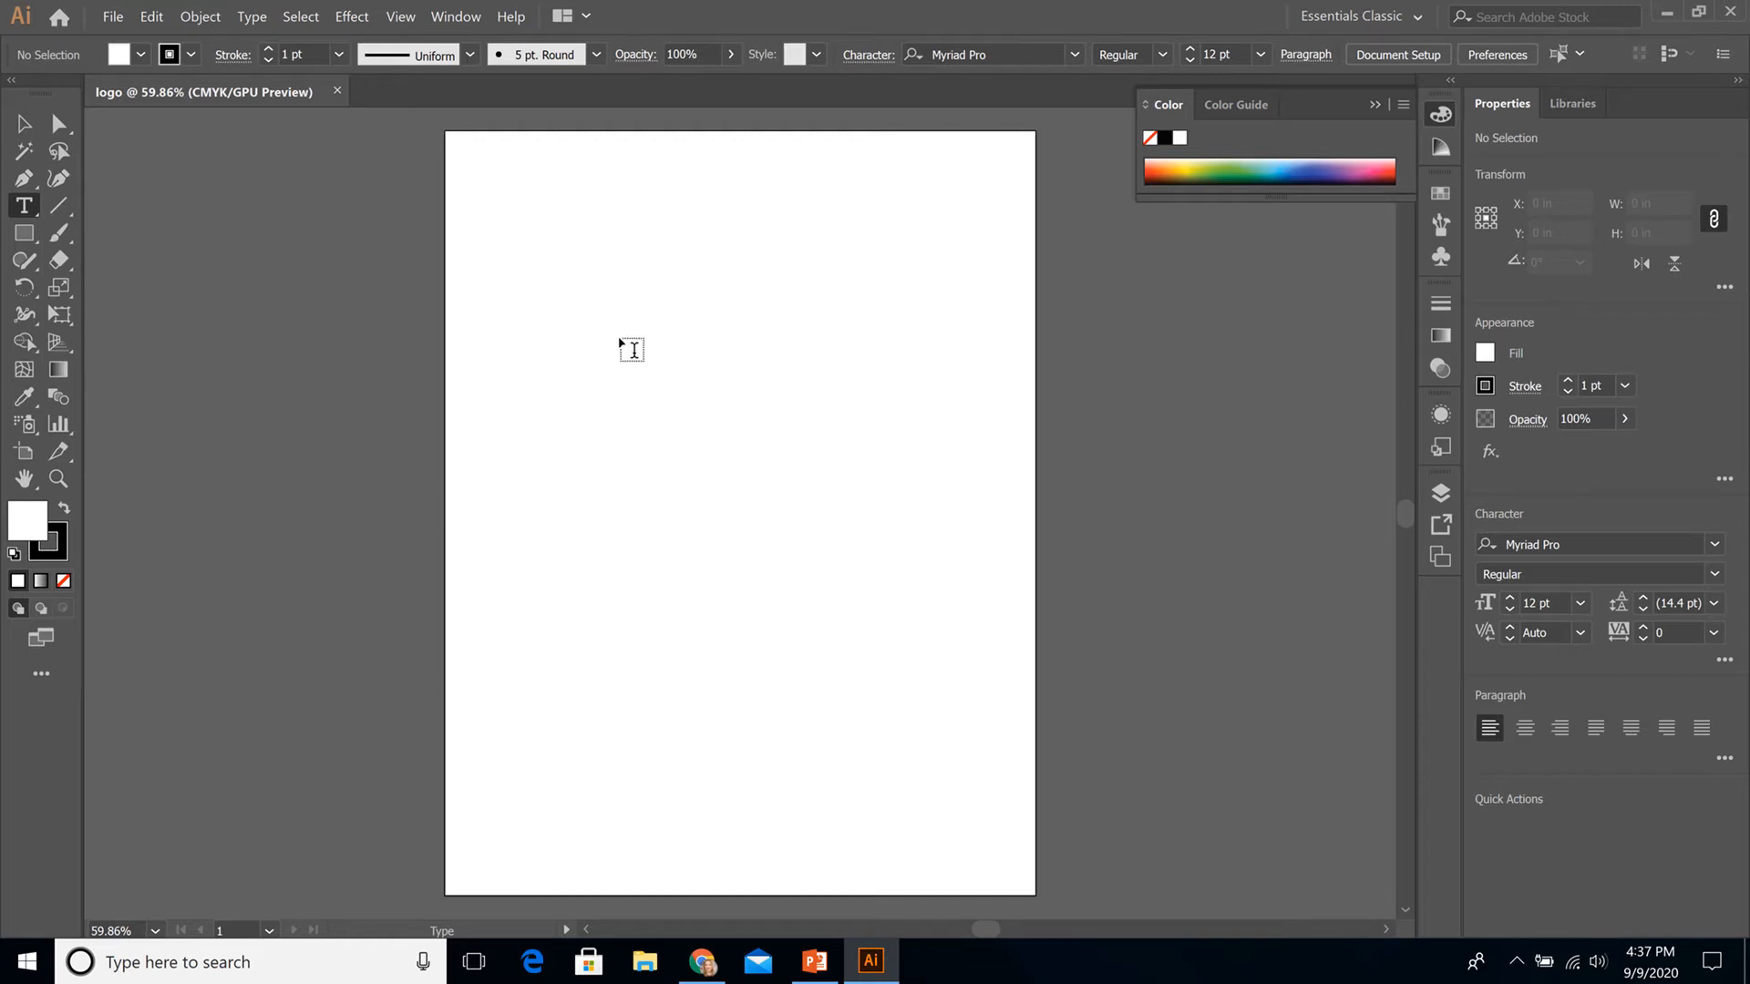
{"action": "left_click", "coordinate": [631, 350]}
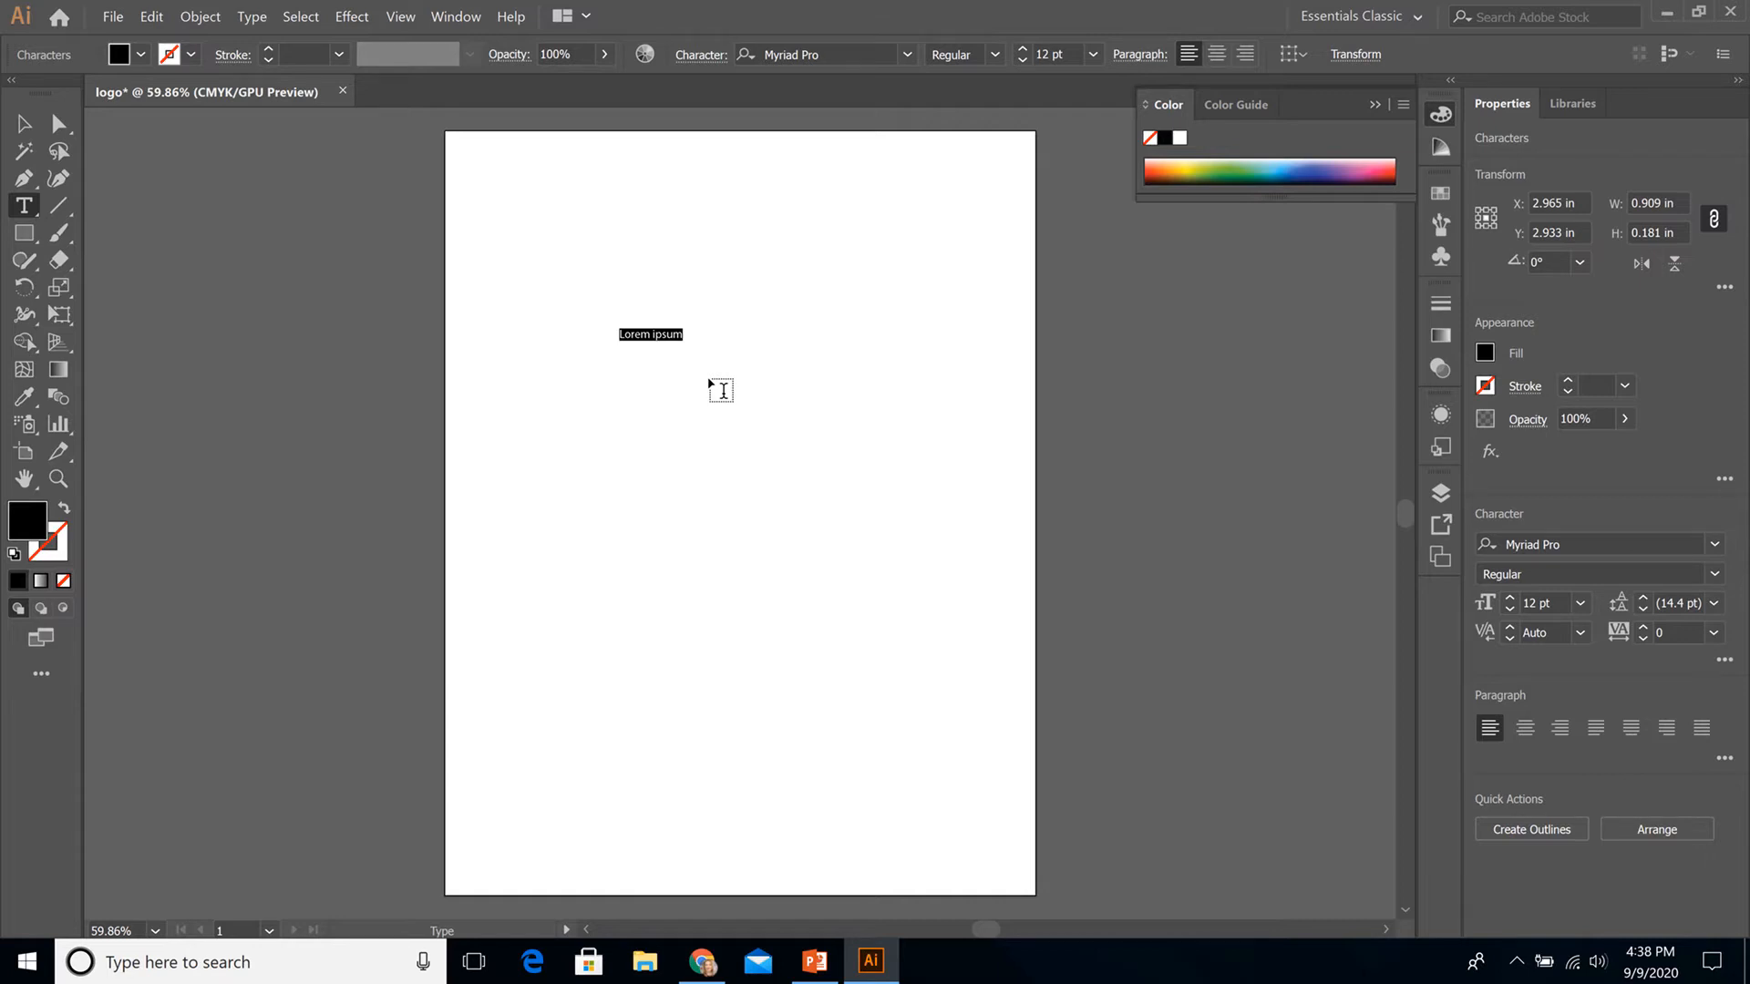
{"action": "type", "text": "KH"}
Step: Place a second text object below the first one and replace its placeholder text with KH
{"action": "left_click", "coordinate": [27, 208]}
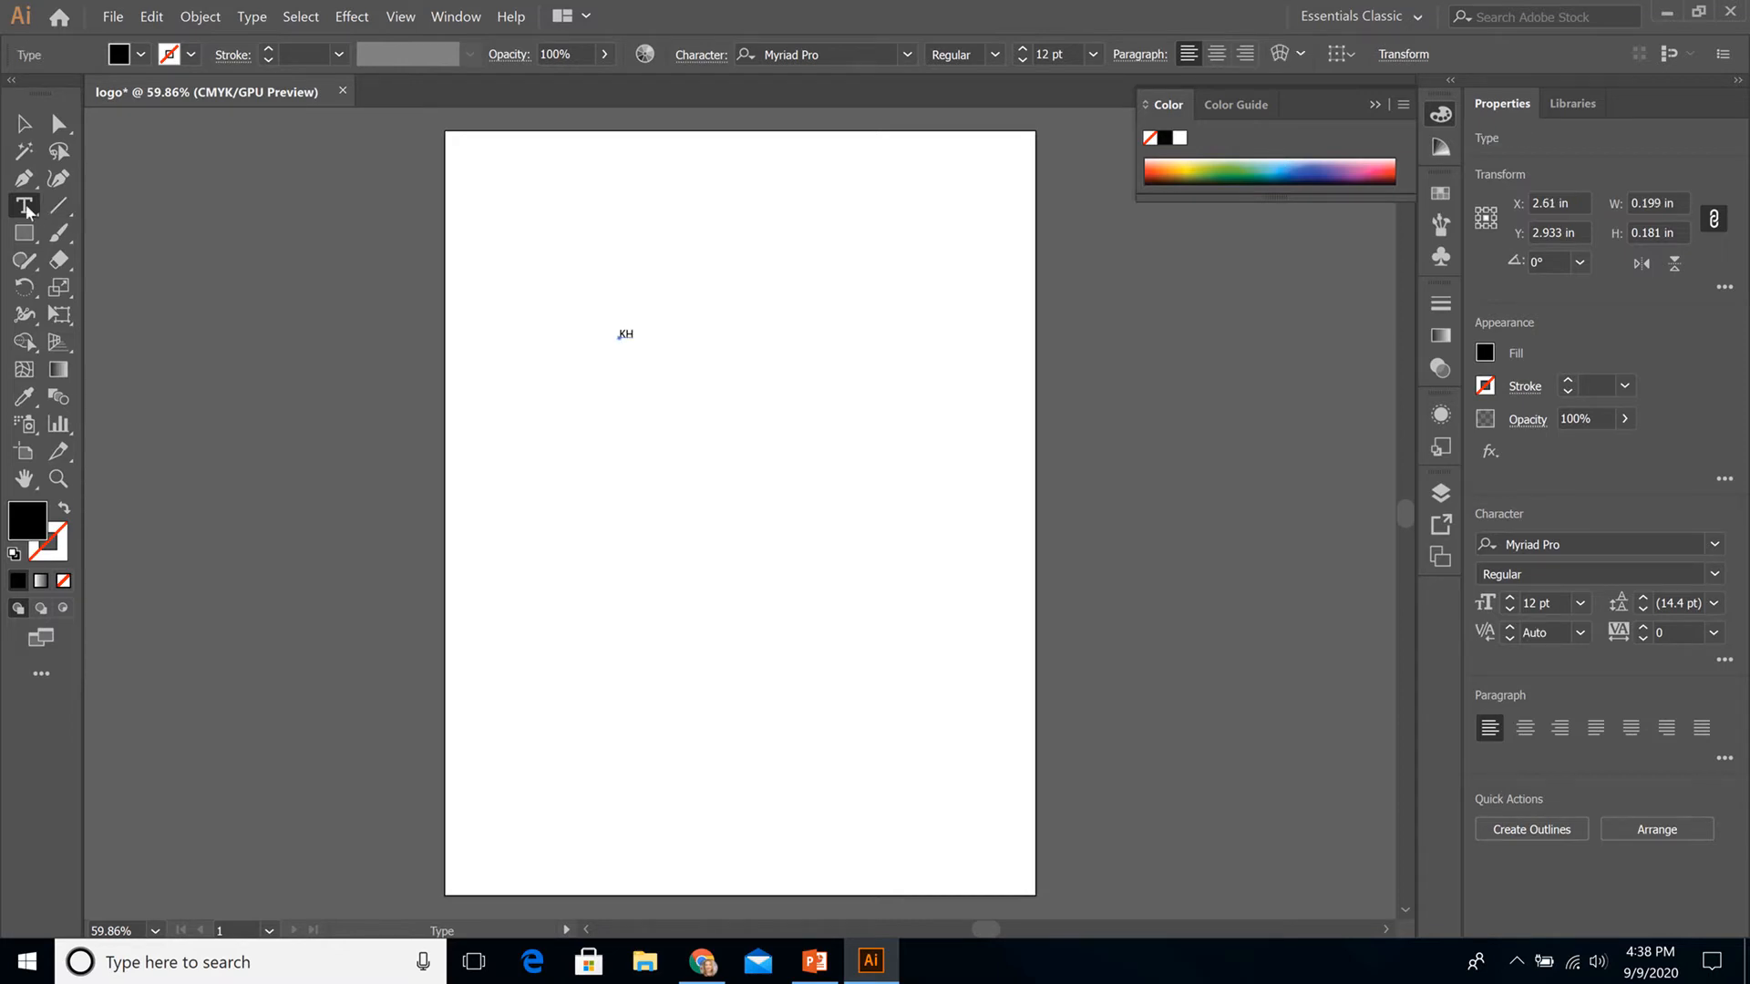
{"action": "left_click", "coordinate": [721, 440]}
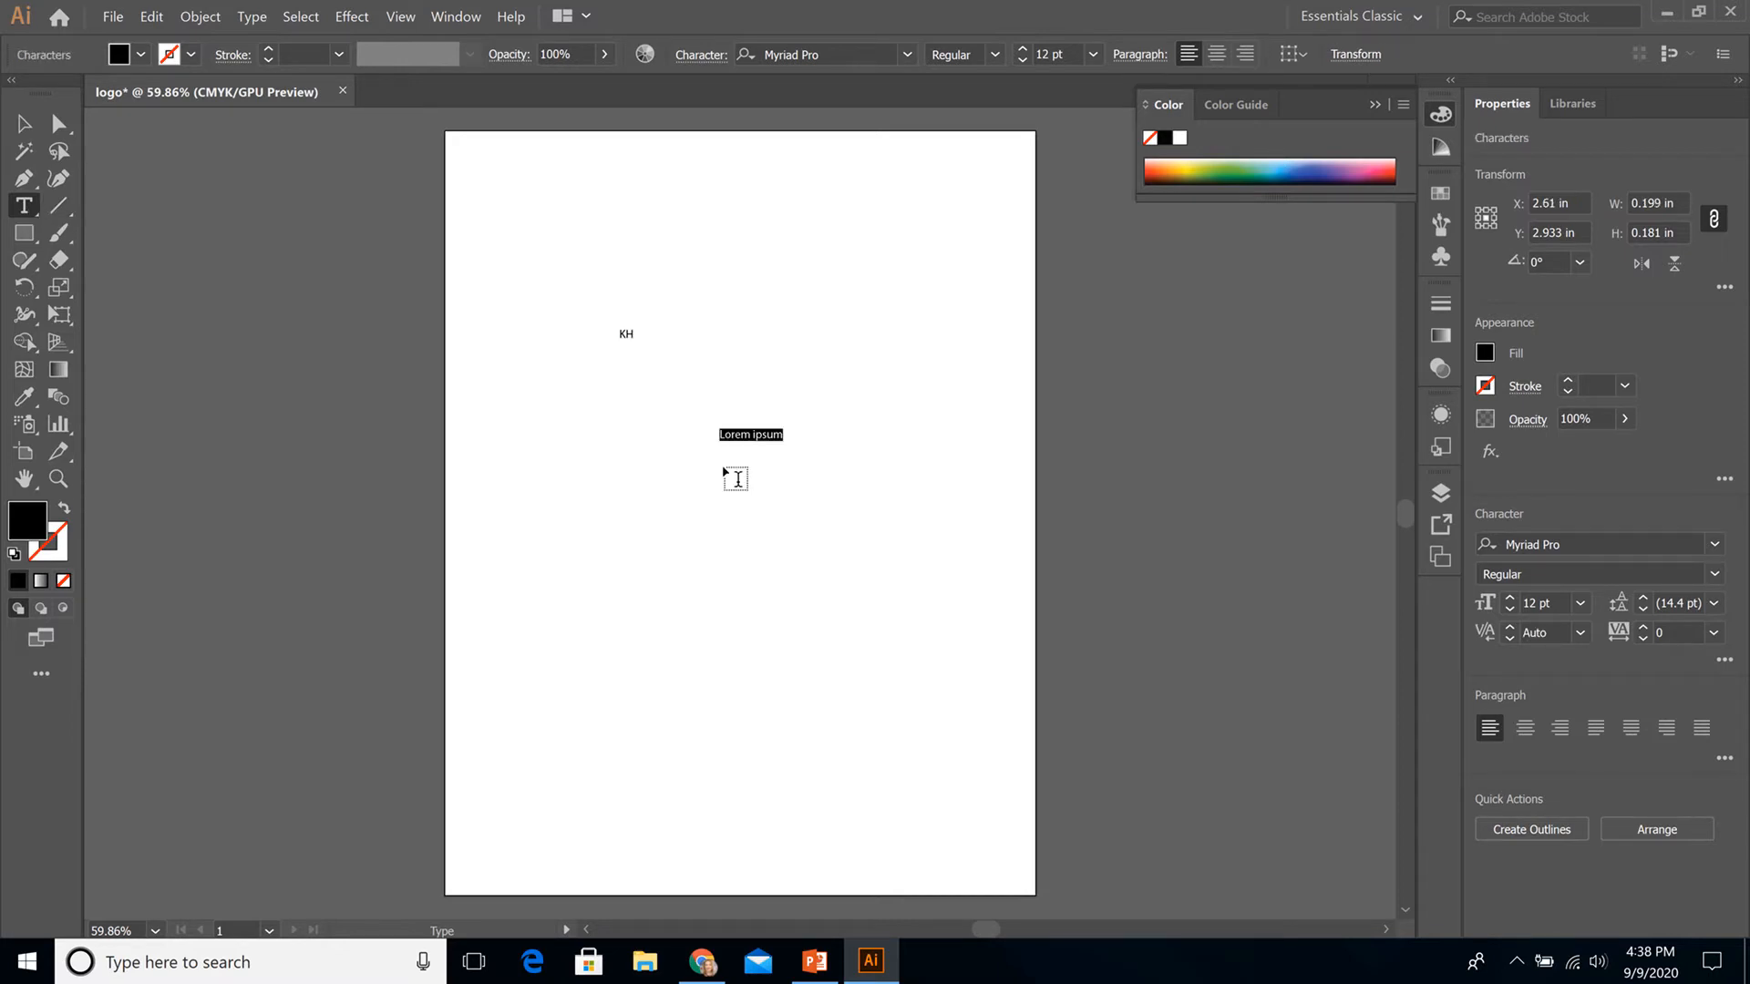
{"action": "left_click", "coordinate": [840, 538], "text": "ctrl"}
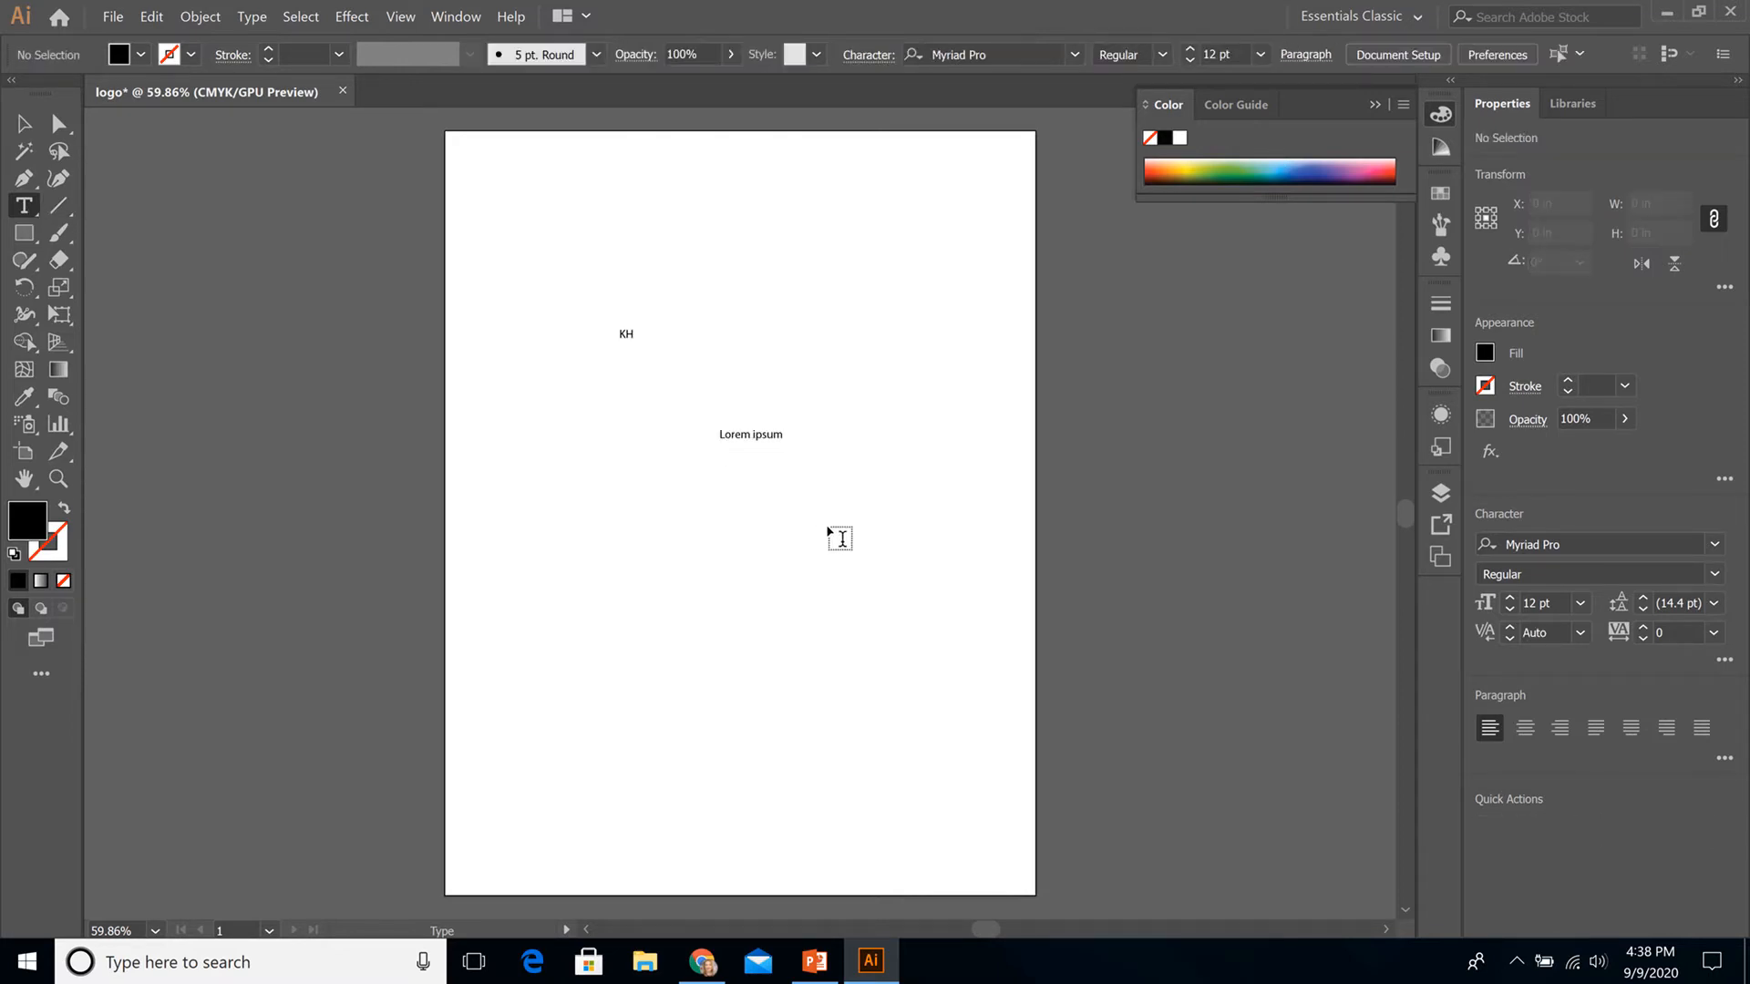
{"action": "triple_click", "coordinate": [756, 436]}
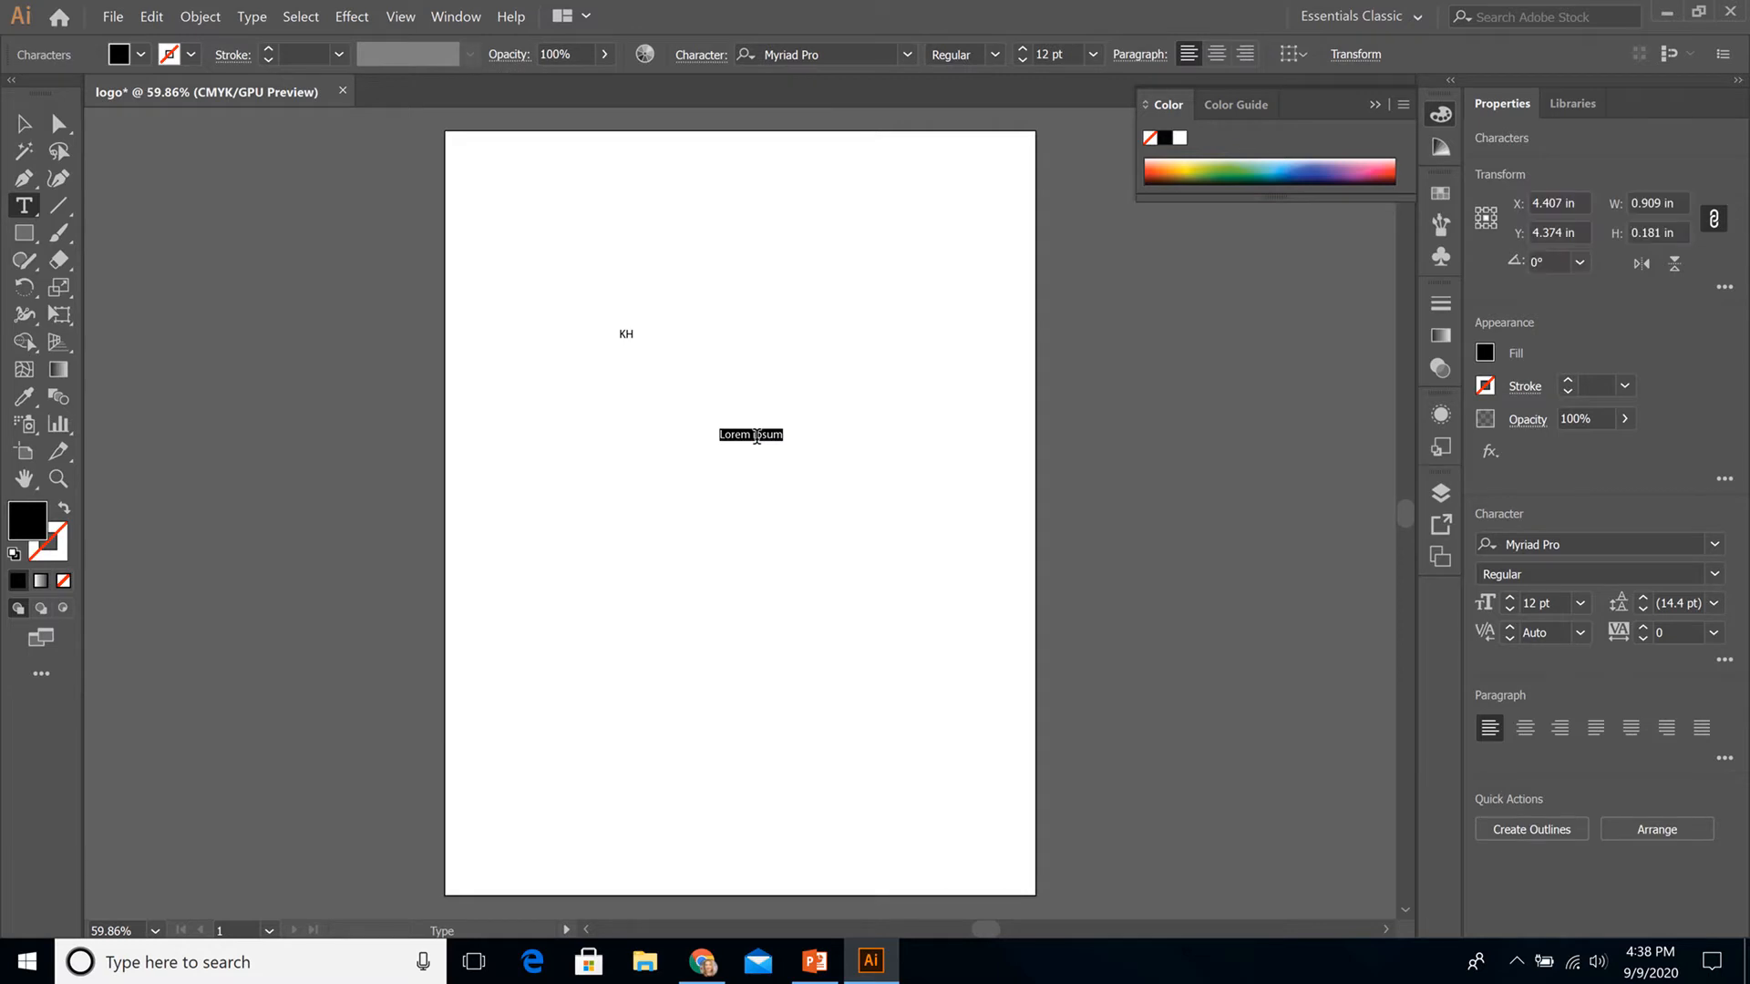
{"action": "left_click", "coordinate": [806, 460]}
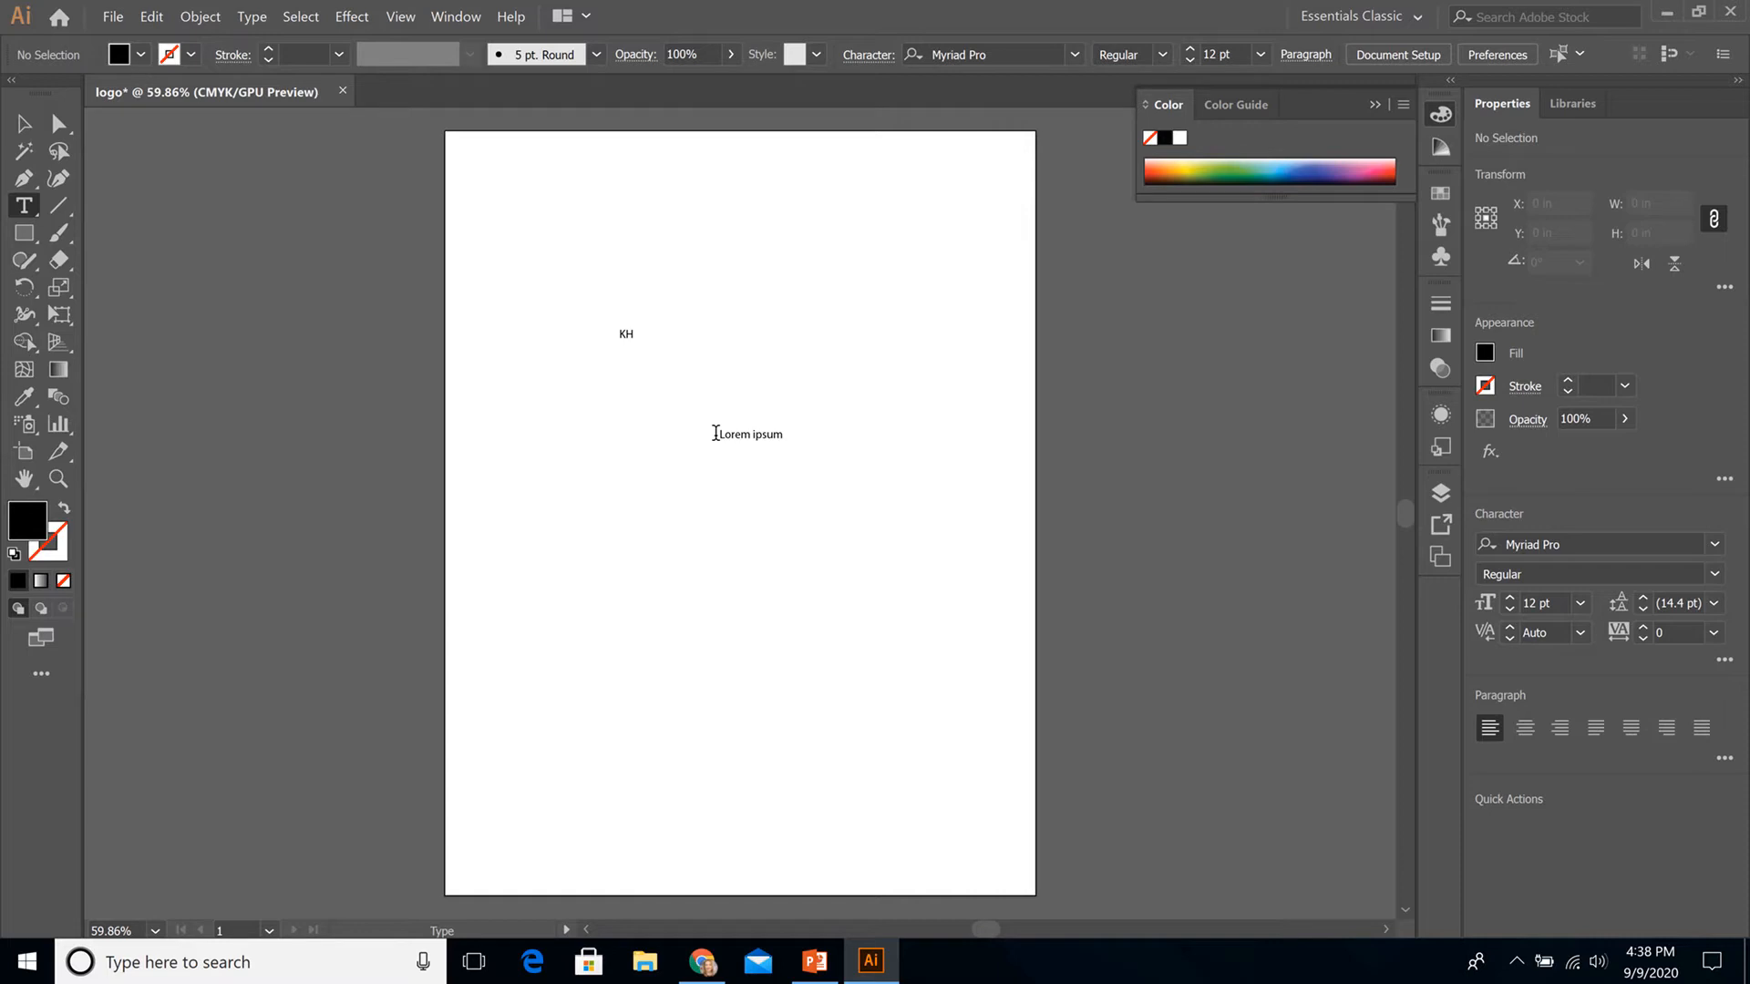
{"action": "left_click_drag", "start_coordinate": [715, 434], "coordinate": [815, 429]}
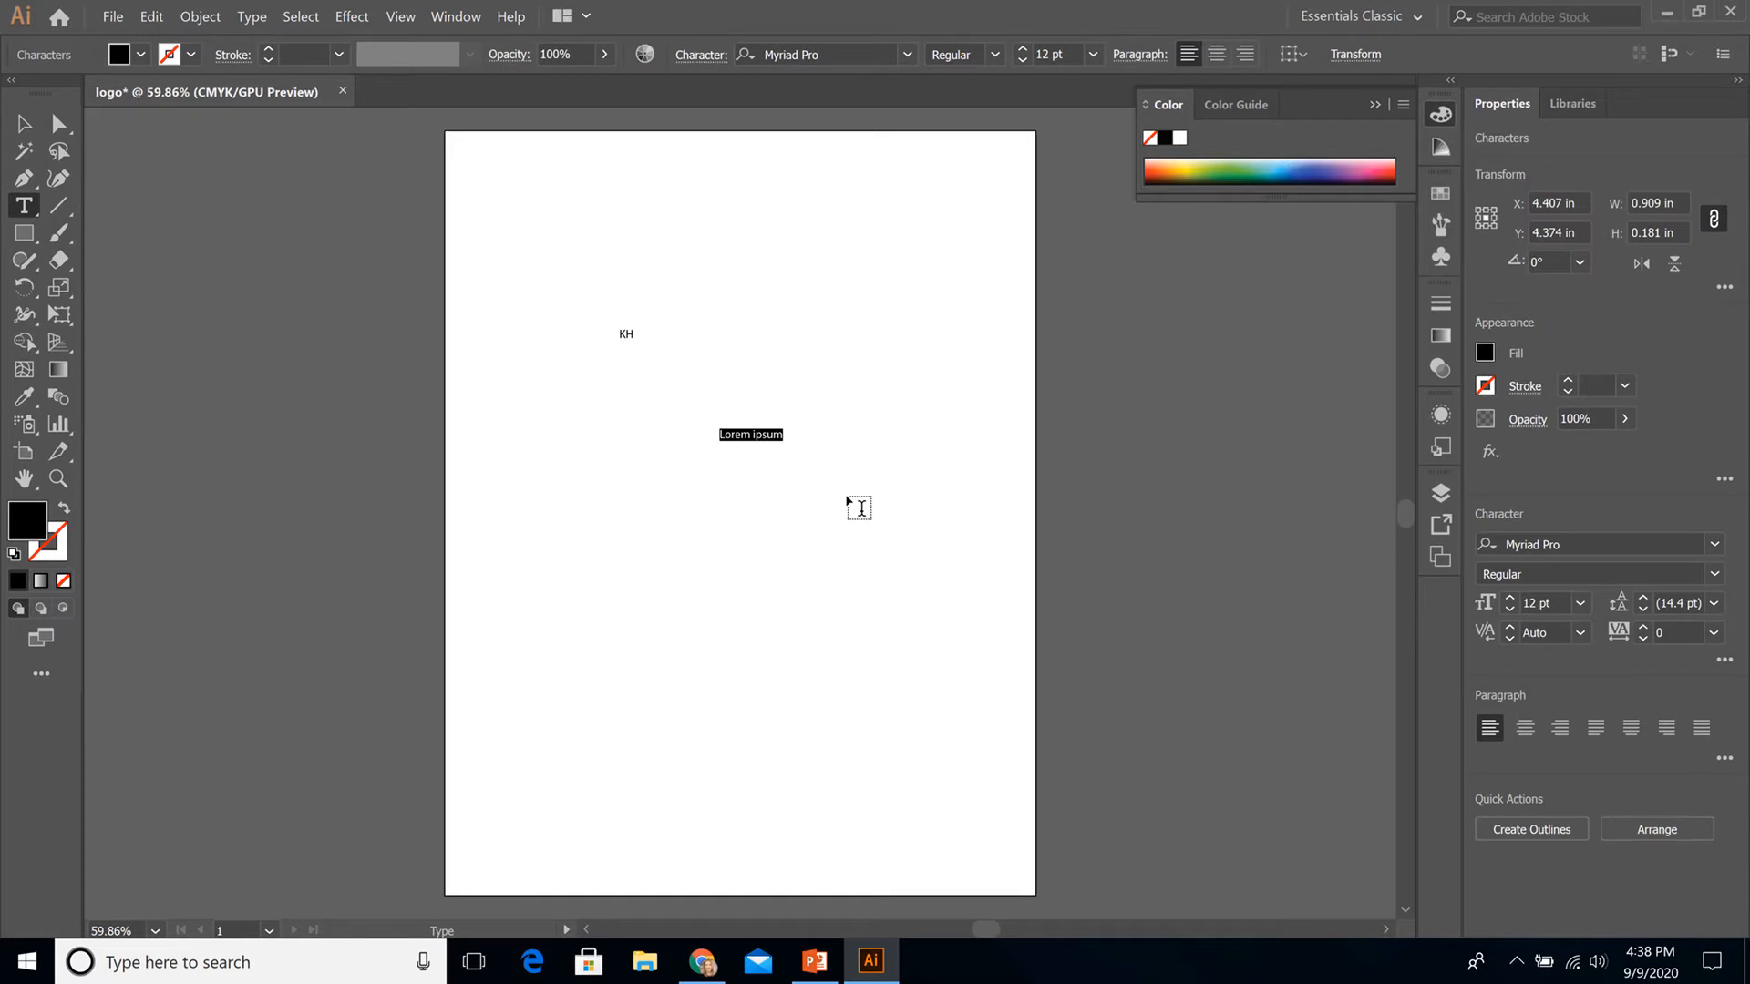
{"action": "type", "text": "KH"}
Step: Delete the letters of the second KH text object near the middle of the artboard
{"action": "double_click", "coordinate": [727, 435]}
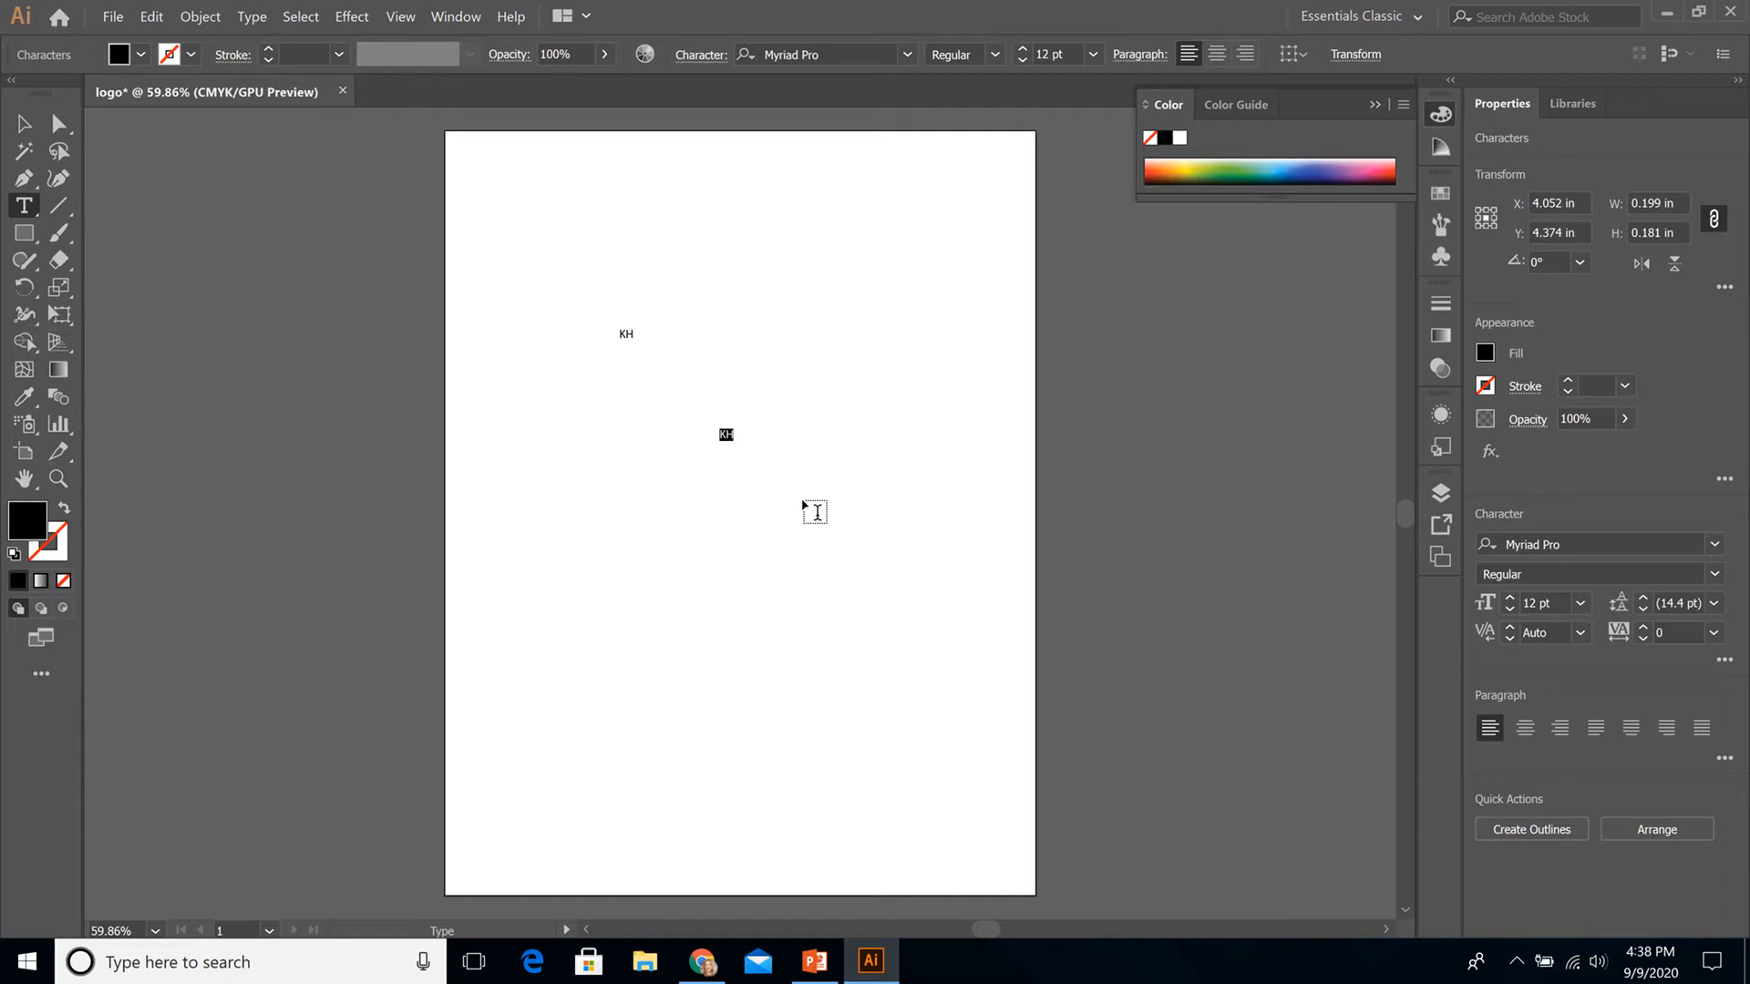
{"action": "key", "text": "BackSpace"}
Step: Change the font of the selected KH text to Britannic Bold
{"action": "left_click", "coordinate": [907, 55]}
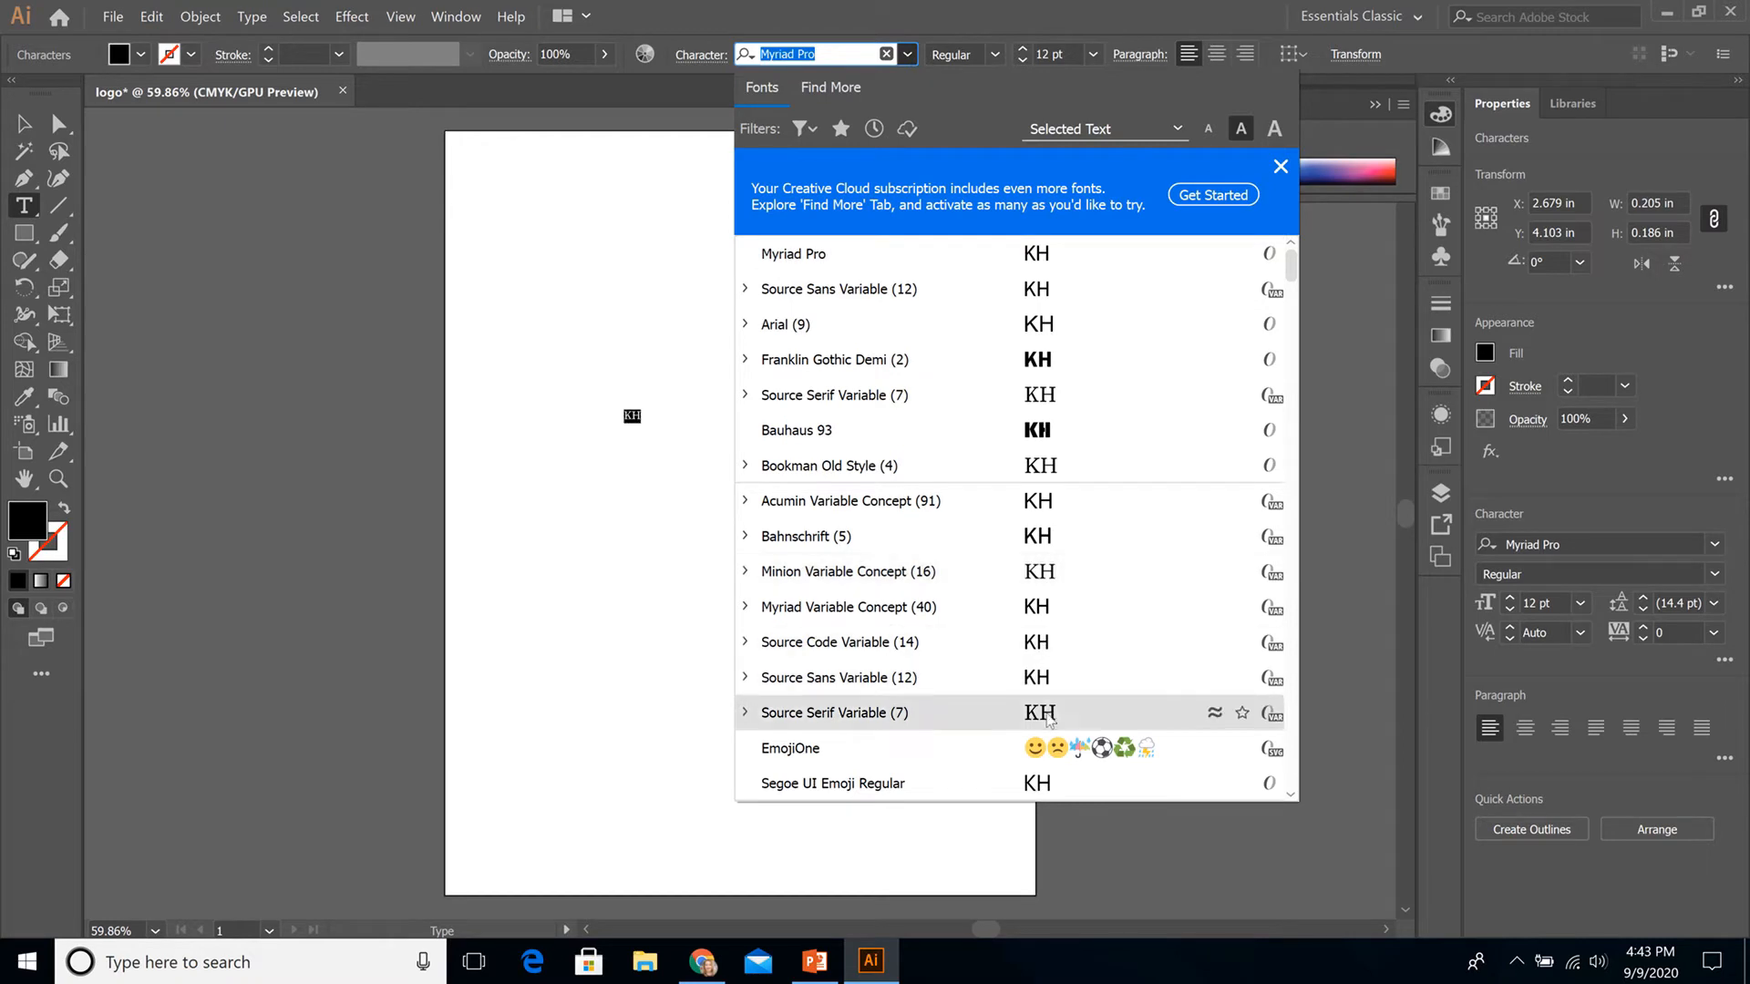
{"action": "scroll", "coordinate": [1063, 424], "scroll_direction": "down", "scroll_amount": 2}
{"action": "scroll", "coordinate": [1060, 422], "scroll_direction": "down", "scroll_amount": 4}
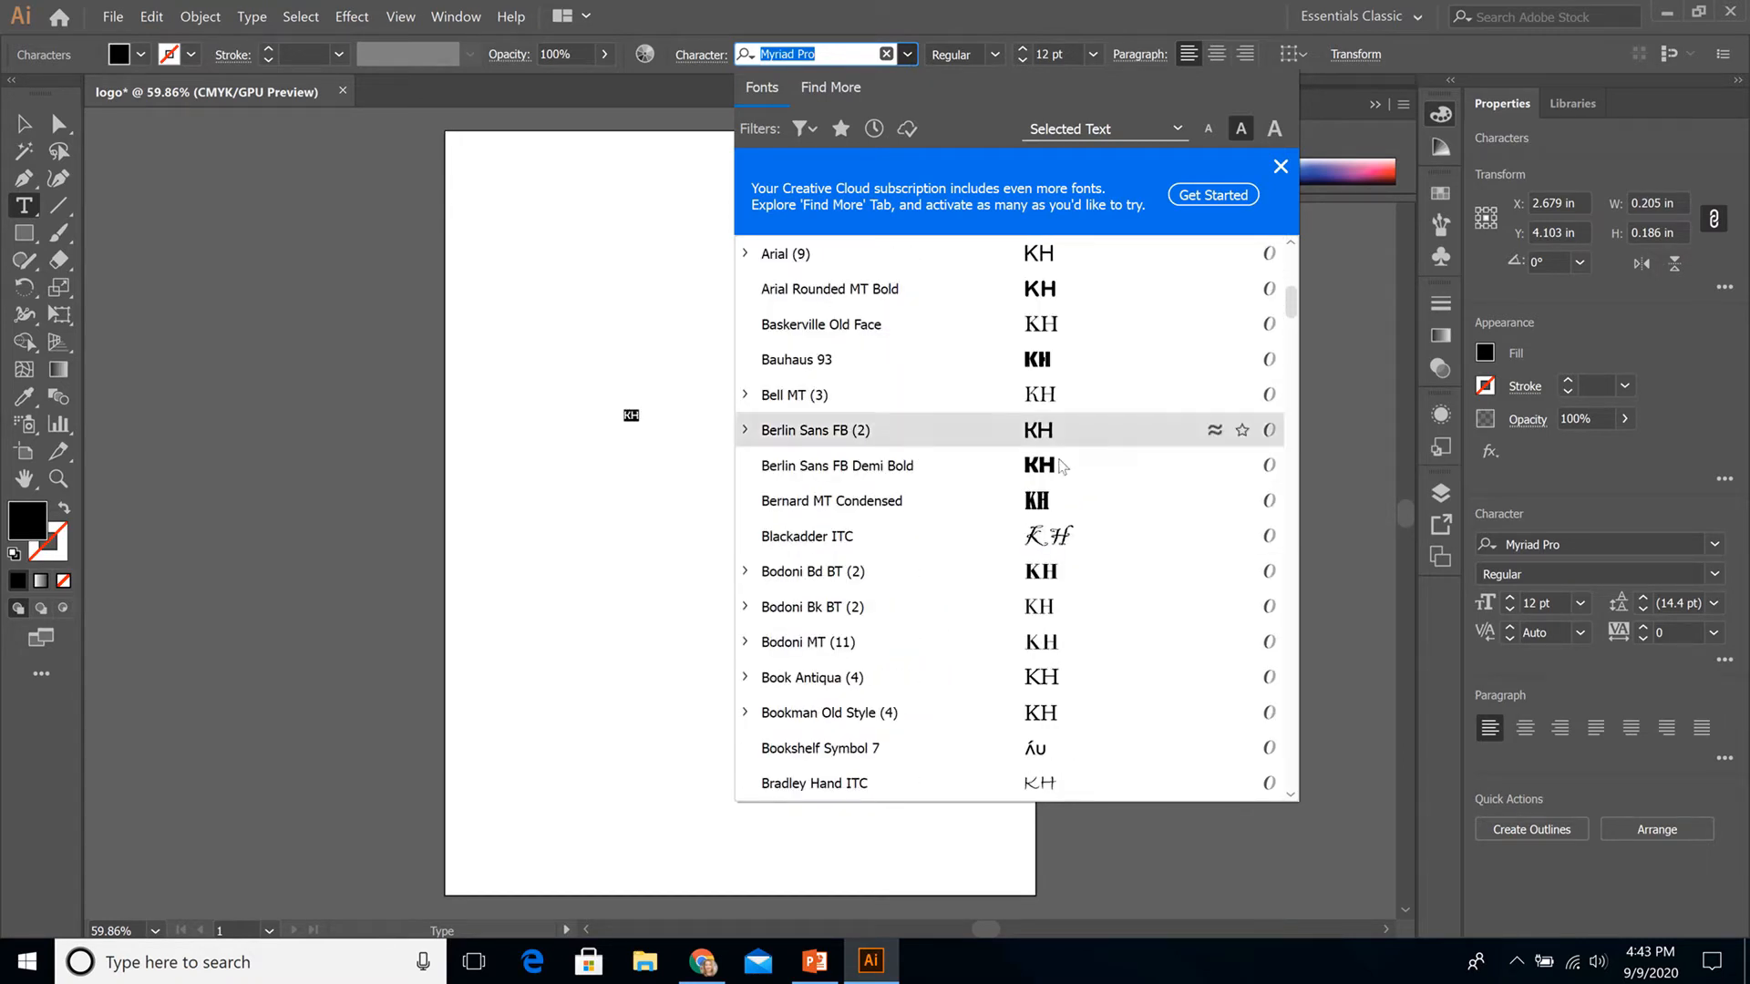
{"action": "scroll", "coordinate": [1050, 474], "scroll_direction": "down", "scroll_amount": 3}
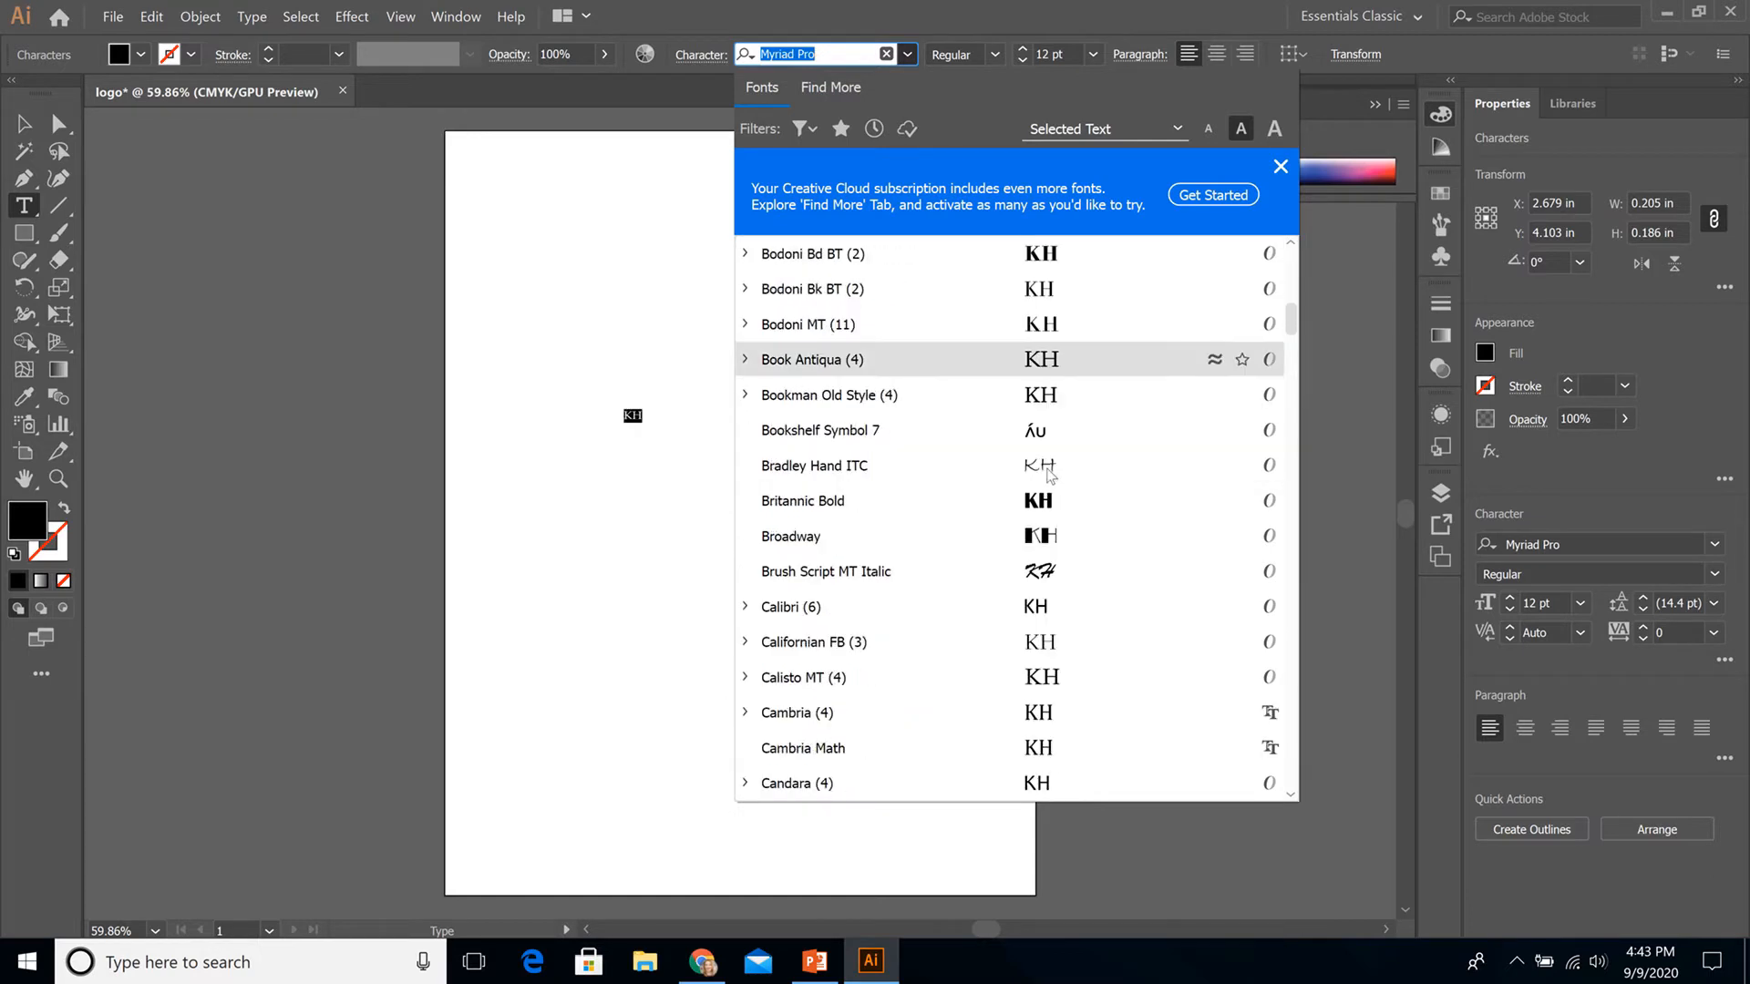
{"action": "scroll", "coordinate": [1050, 474], "scroll_direction": "down", "scroll_amount": 1}
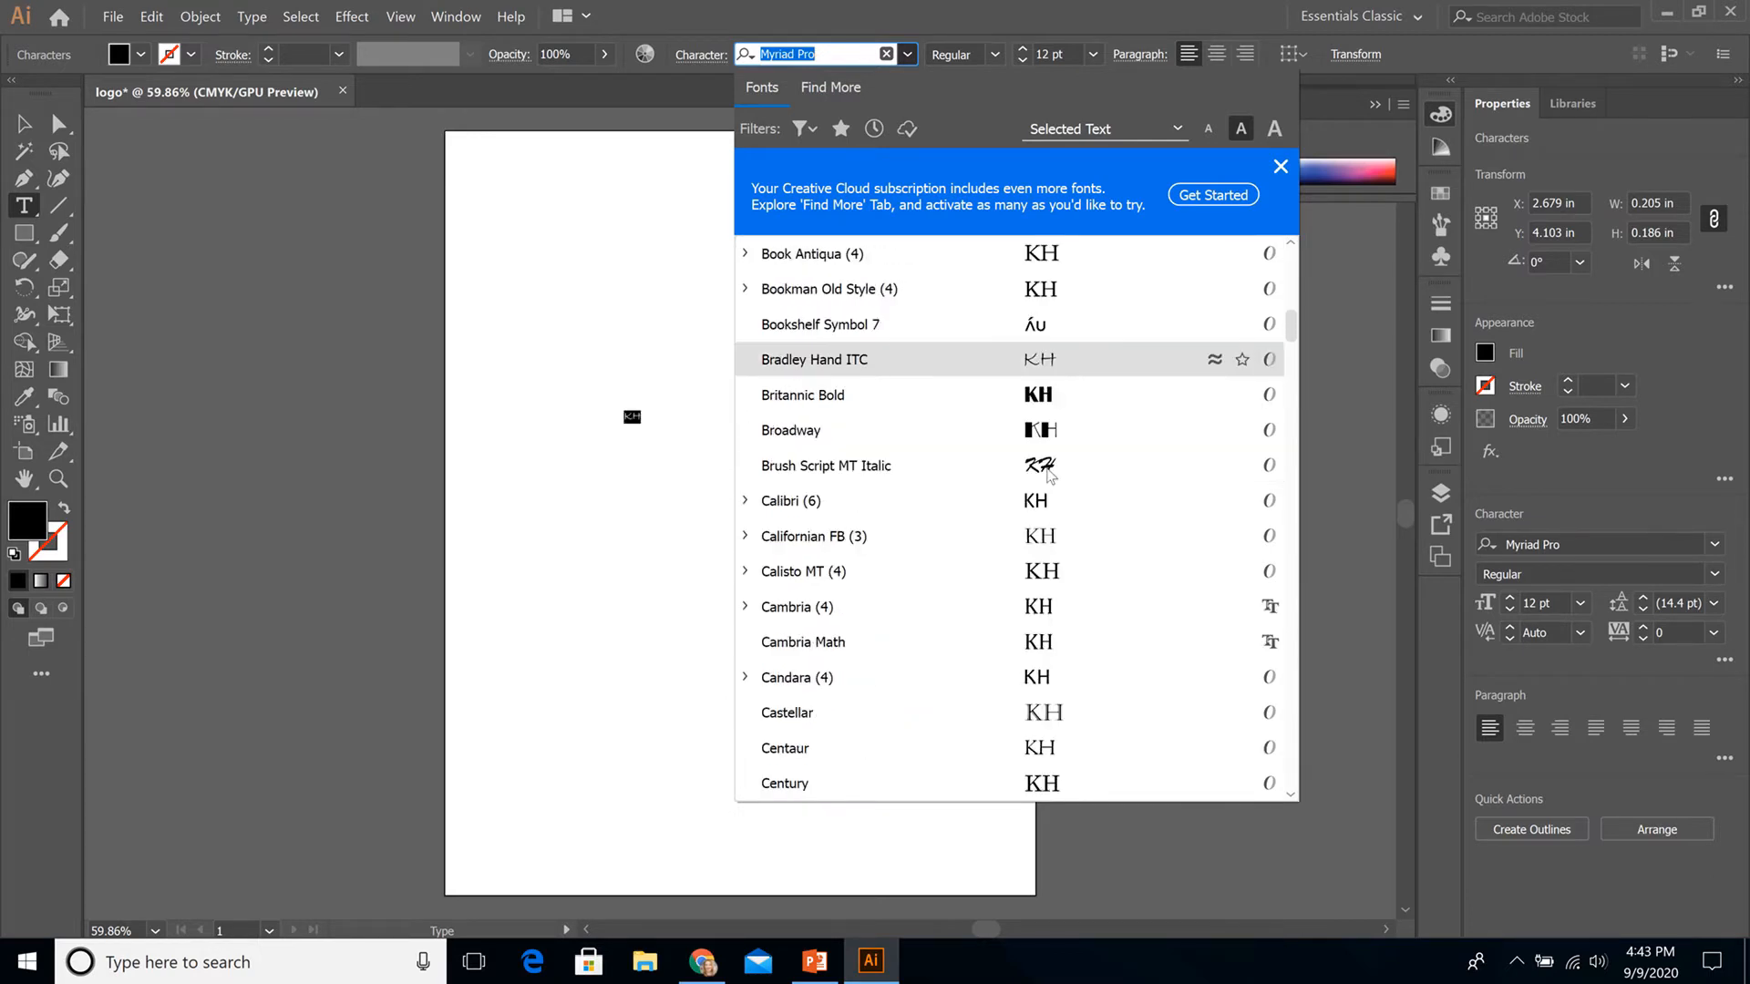
{"action": "left_click", "coordinate": [1042, 394]}
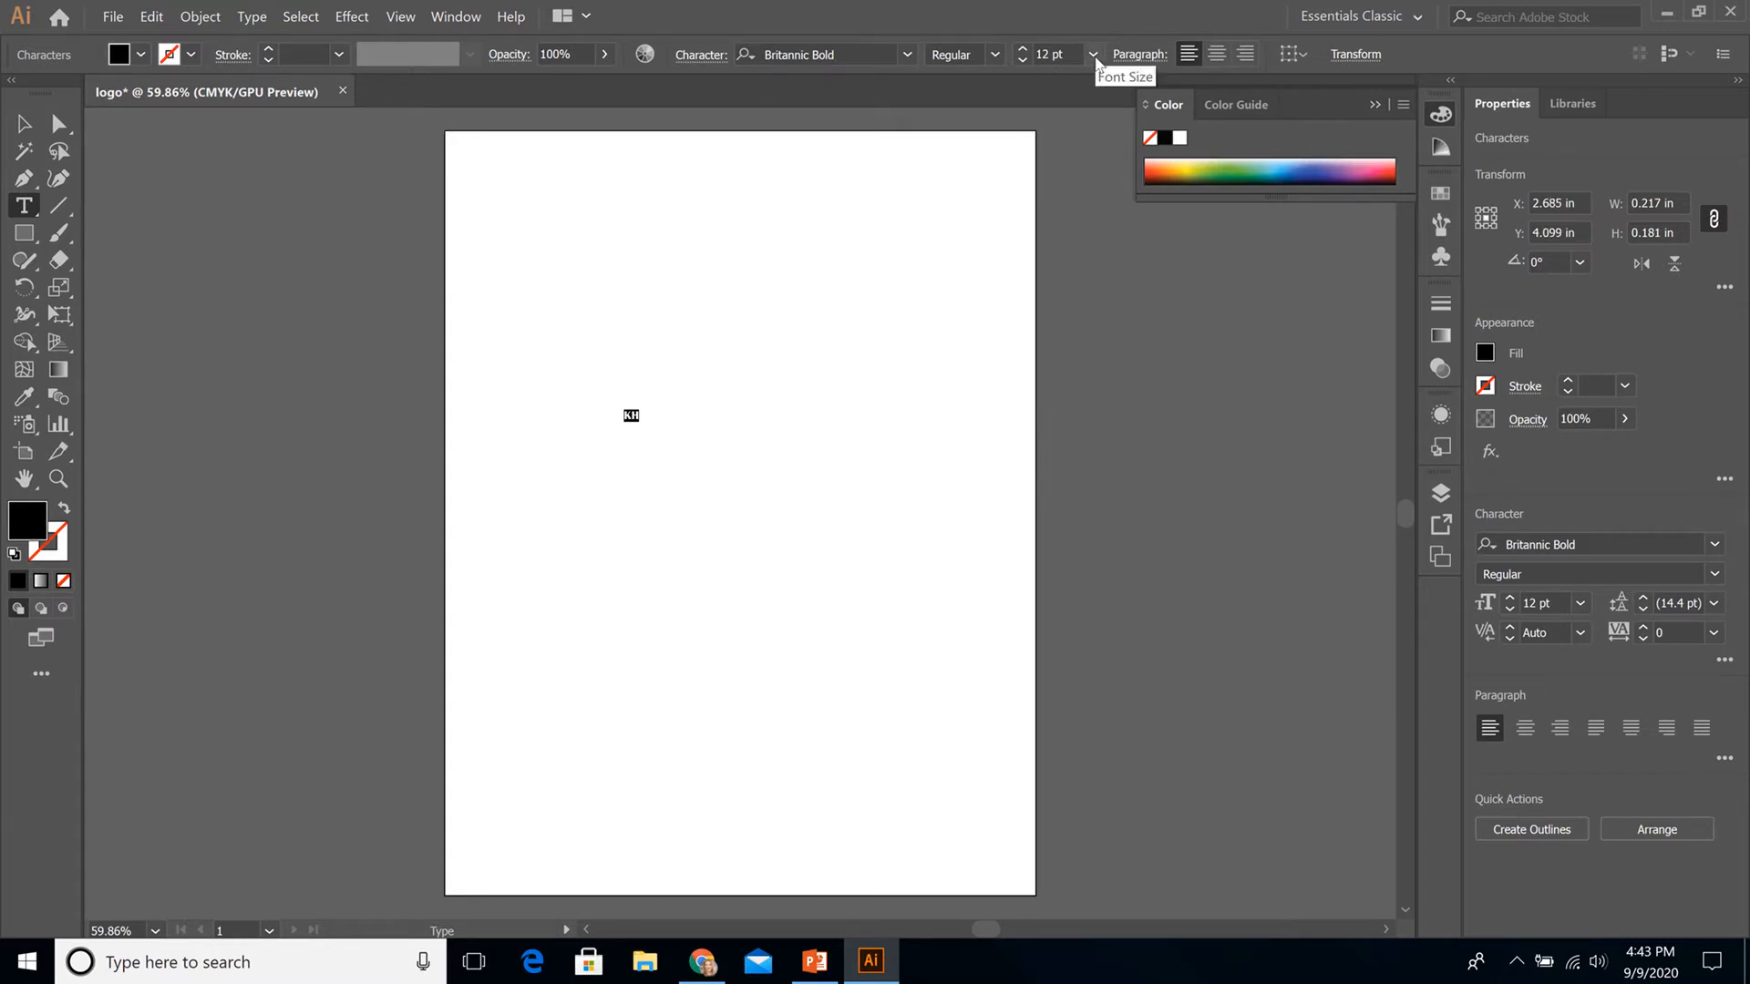
Step: Set the font size of the KH text to 500 pt
{"action": "left_click", "coordinate": [1092, 54]}
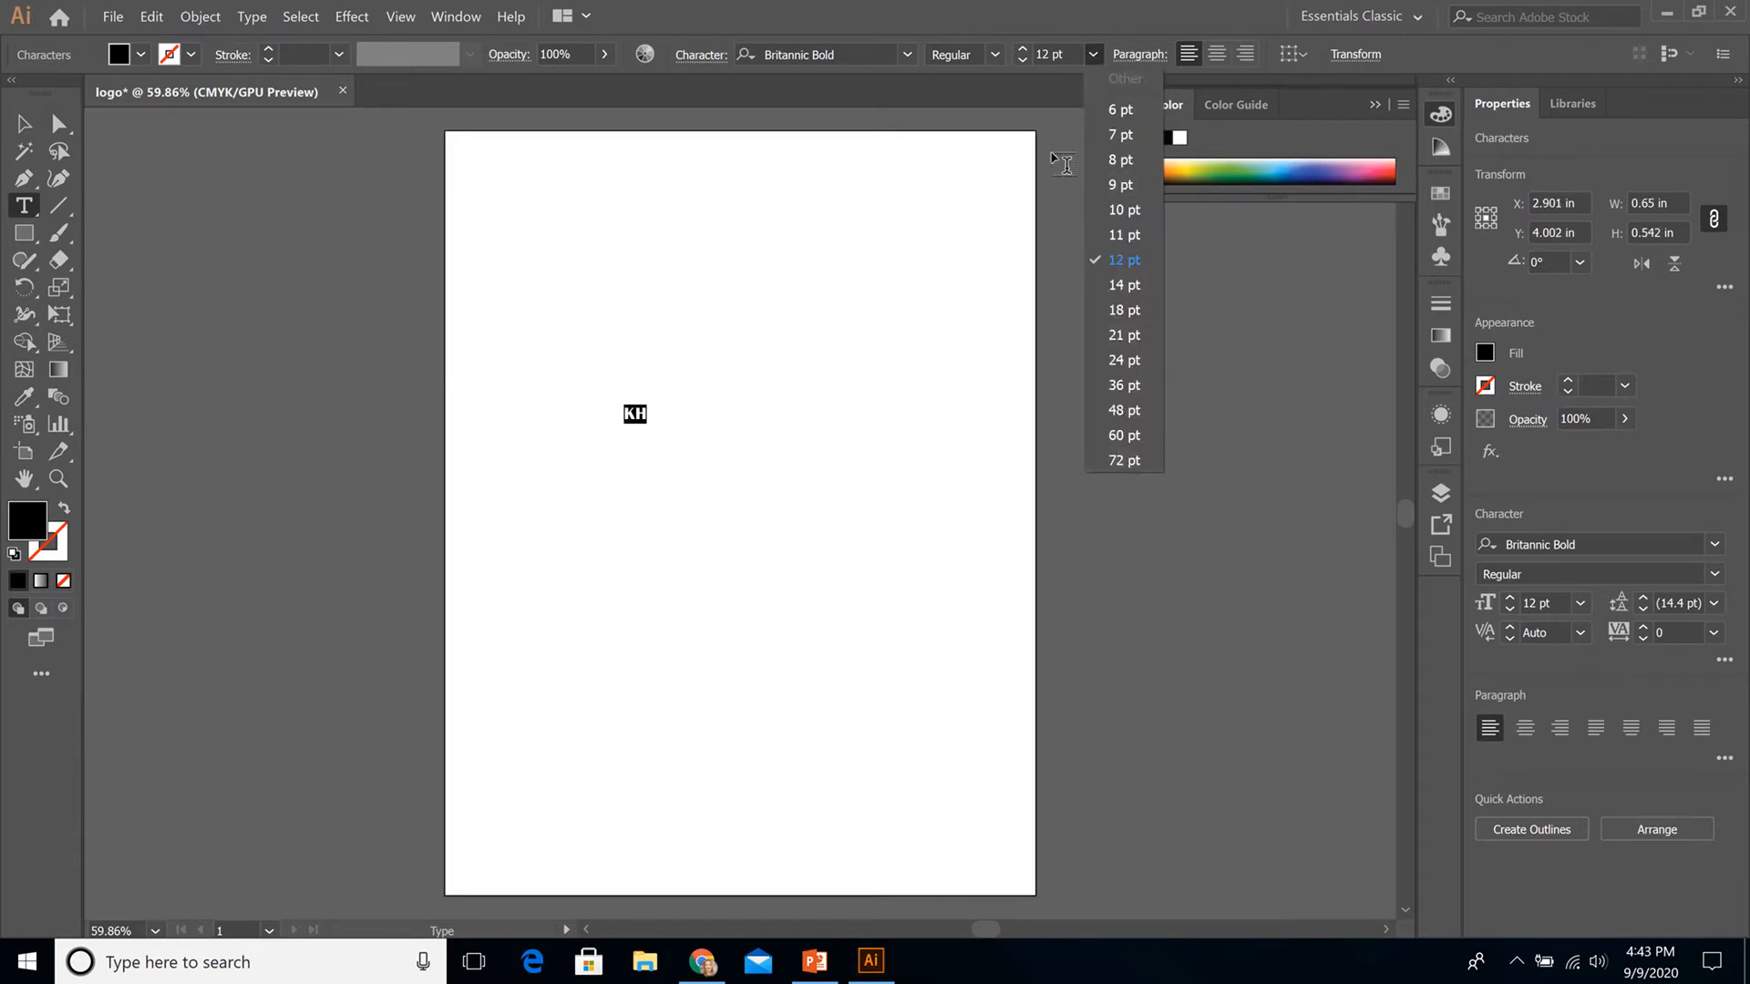
{"action": "left_click", "coordinate": [1074, 54]}
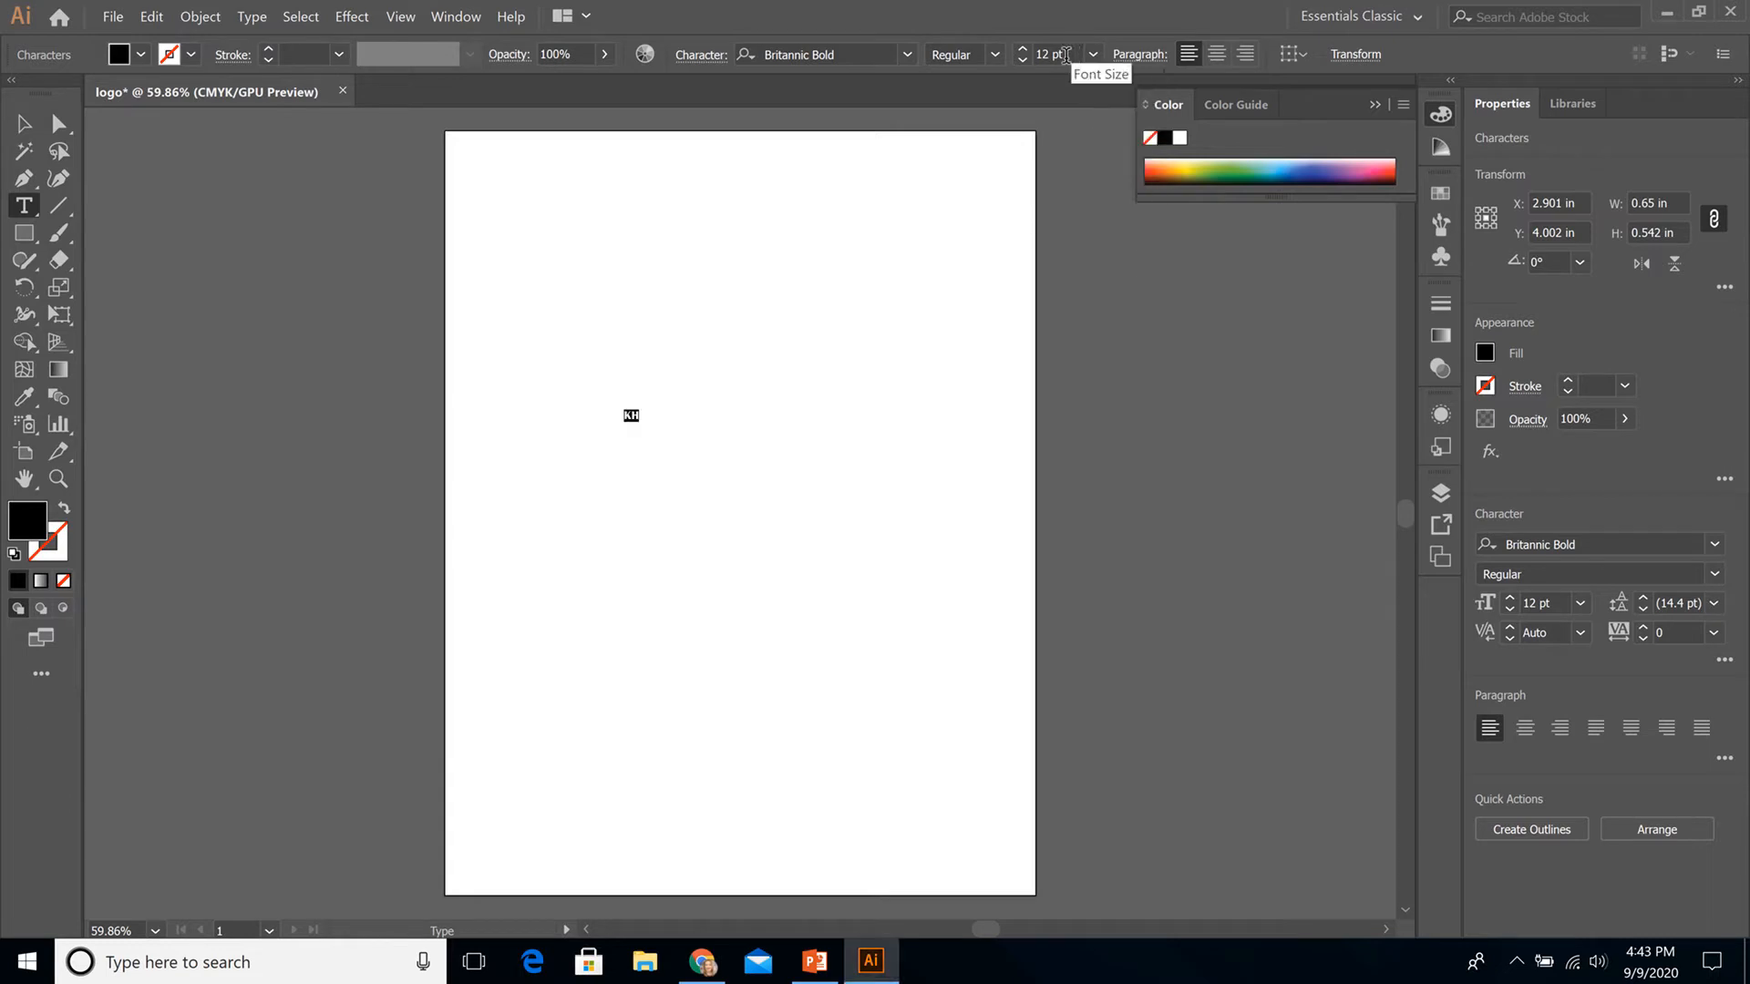
{"action": "left_click", "coordinate": [1061, 54]}
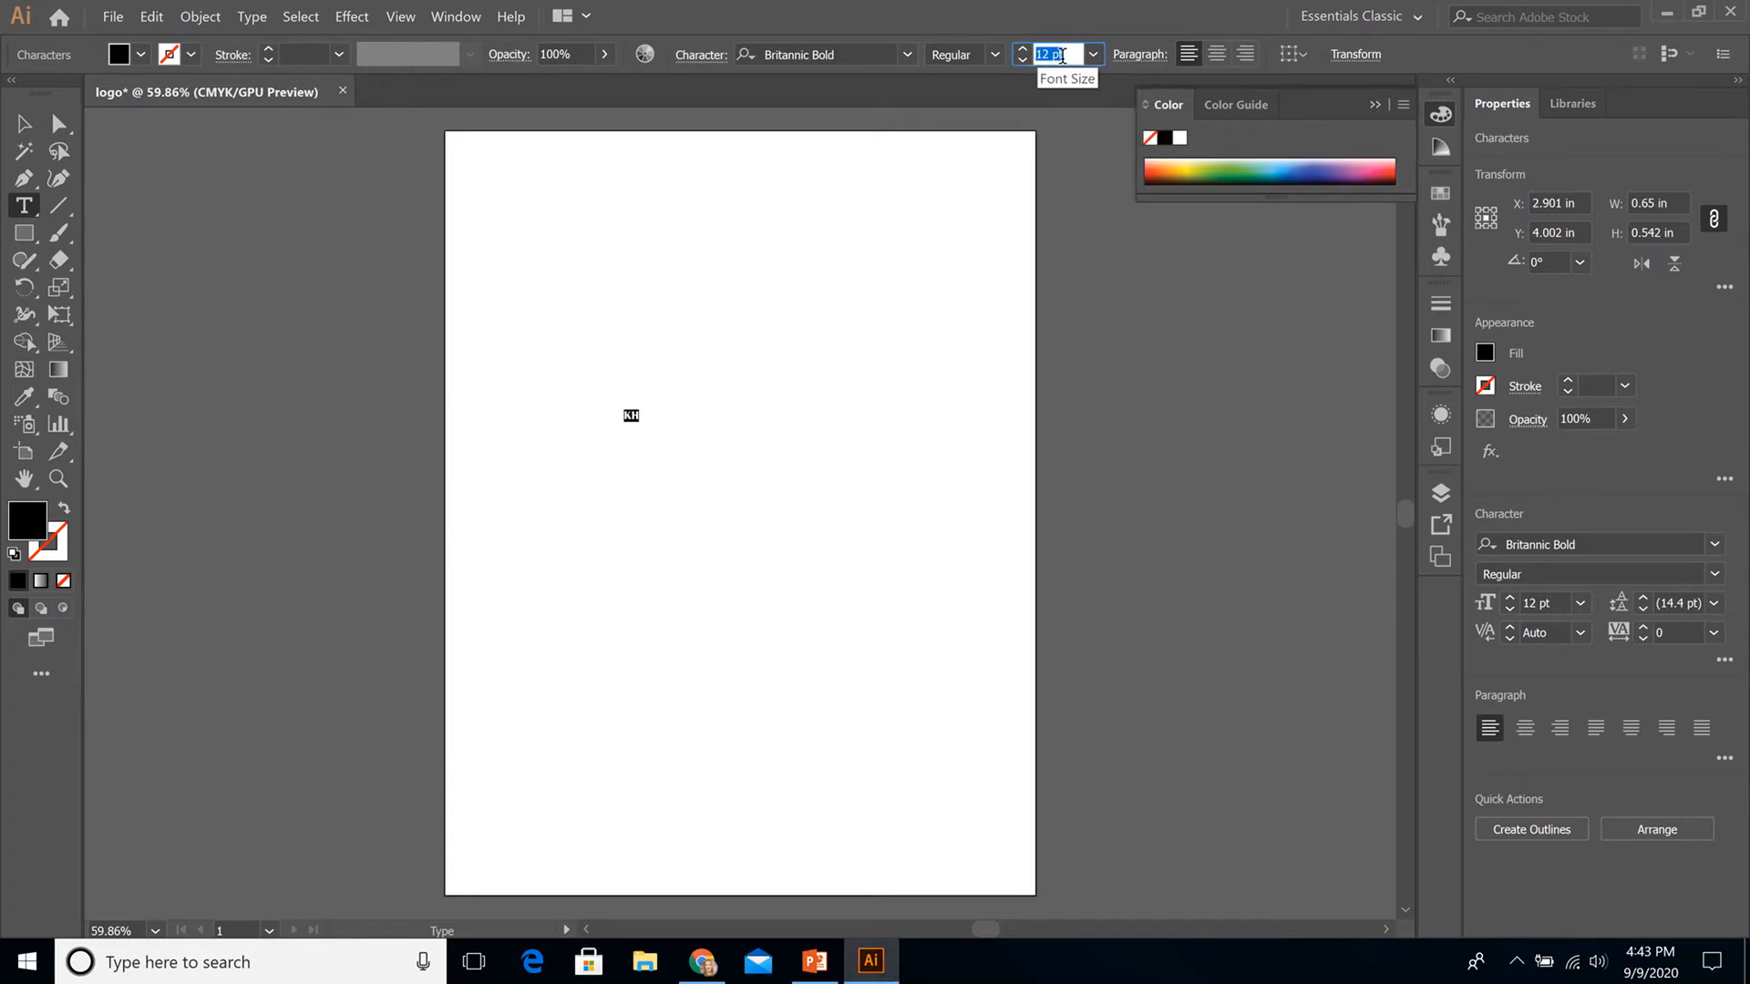
{"action": "type", "text": "500"}
{"action": "key", "text": "Return"}
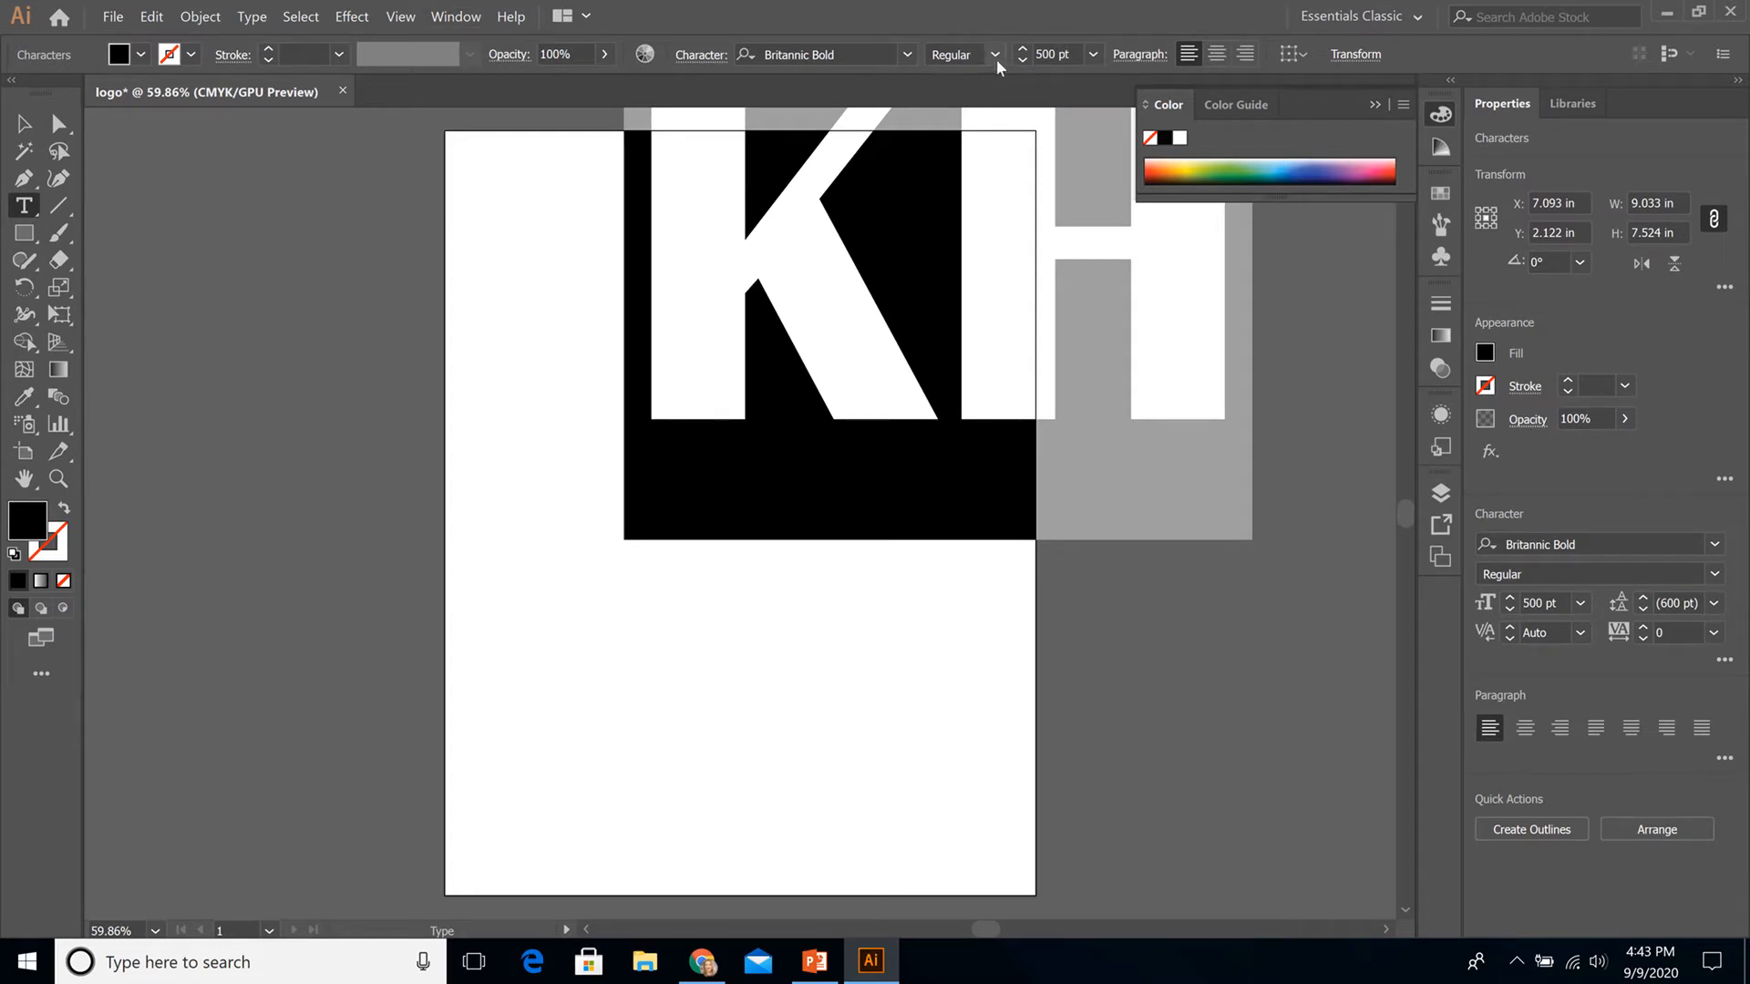
Step: Move the KH text onto the artboard, scale it down to about 455 pt and centre it between the side edges
{"action": "left_click", "coordinate": [24, 128]}
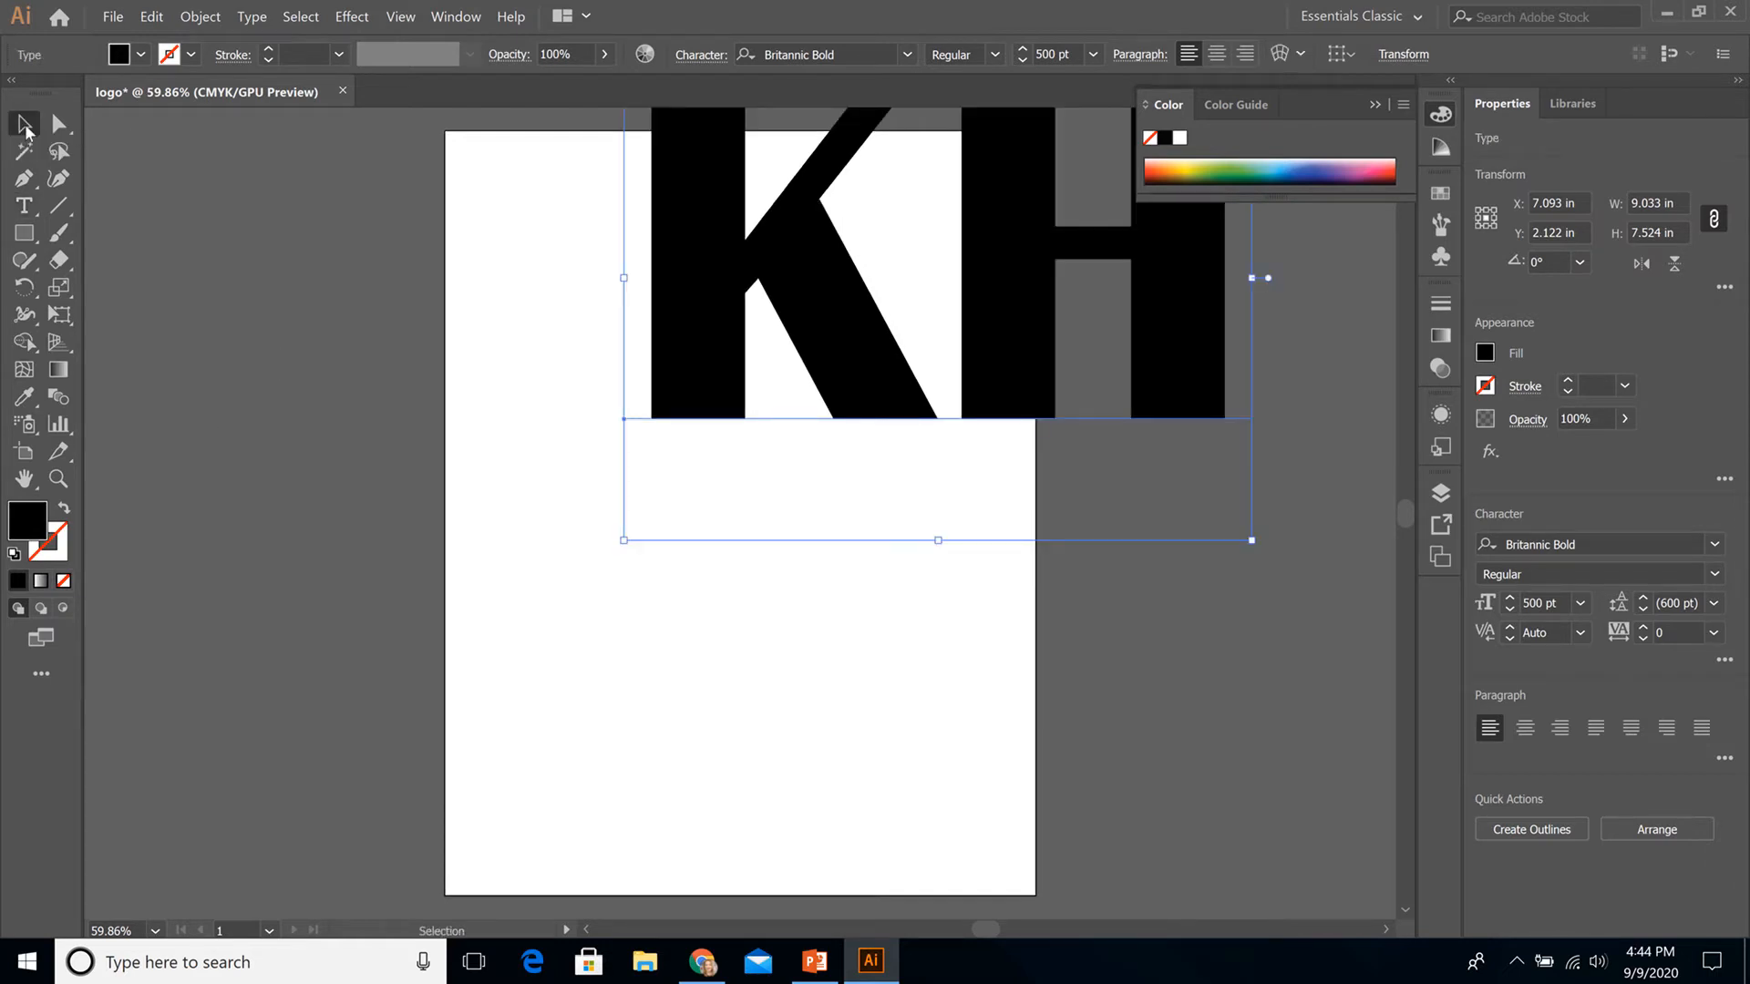
{"action": "left_click_drag", "start_coordinate": [834, 277], "coordinate": [637, 460]}
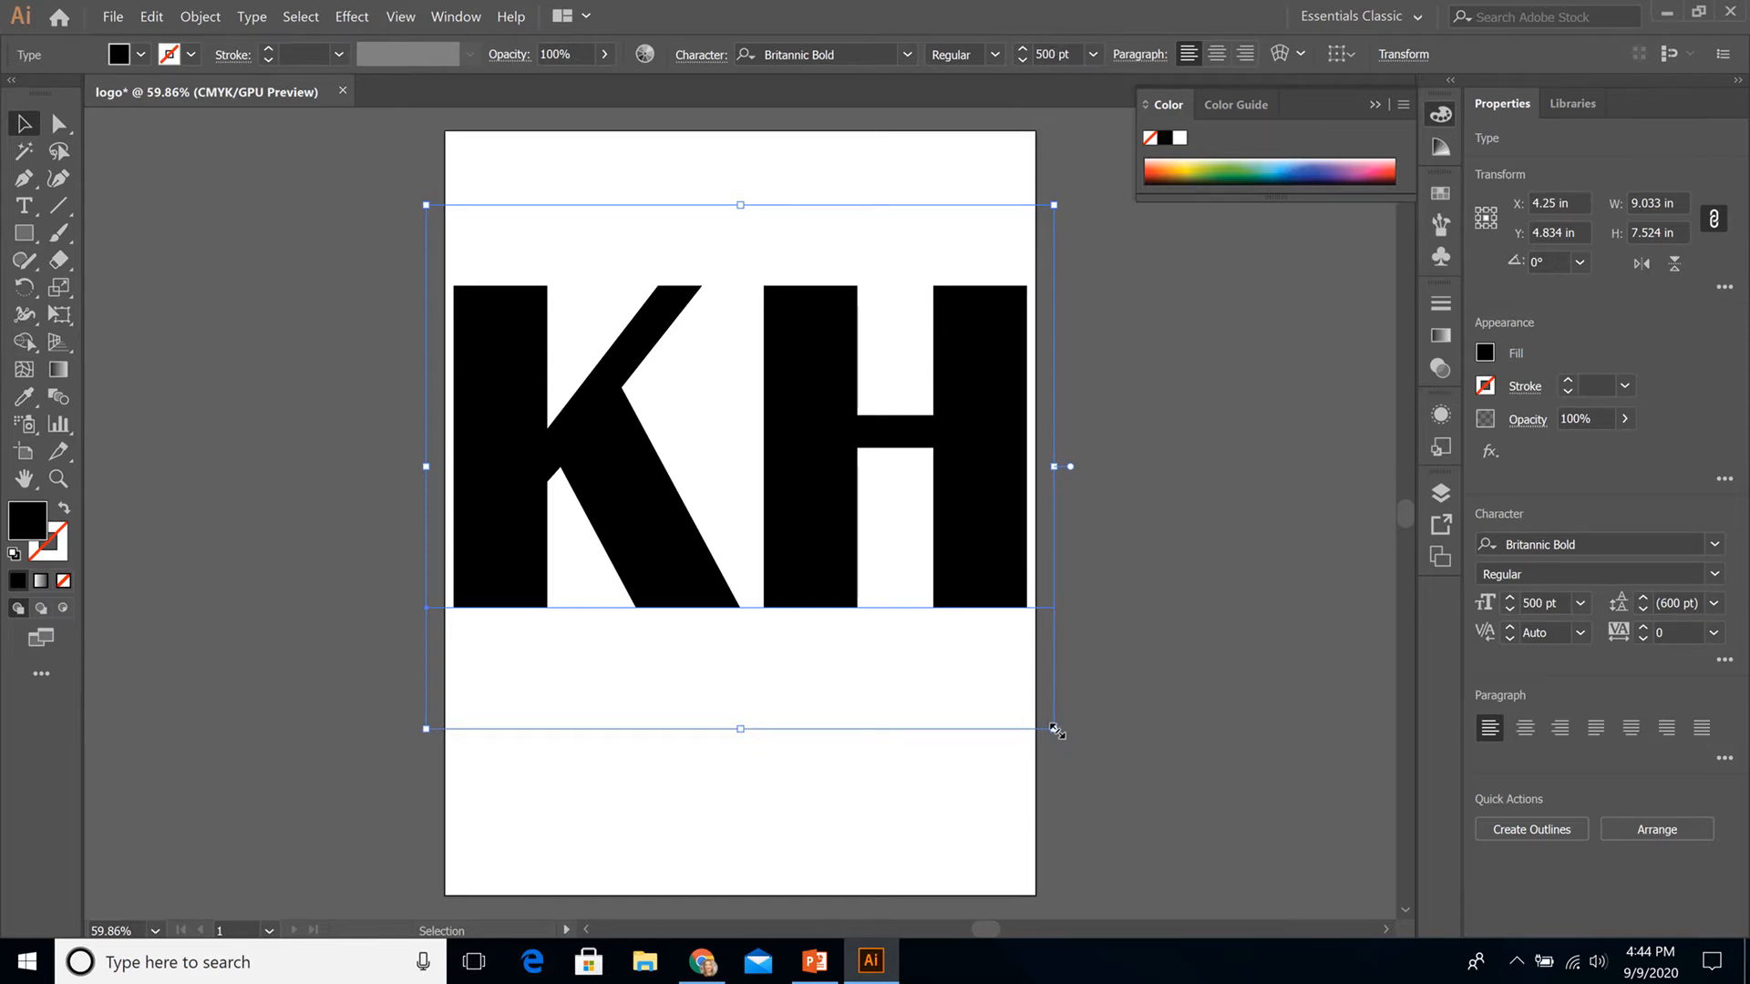
{"action": "left_click_drag", "start_coordinate": [1055, 729], "coordinate": [722, 503]}
{"action": "left_click_drag", "start_coordinate": [715, 613], "coordinate": [997, 670]}
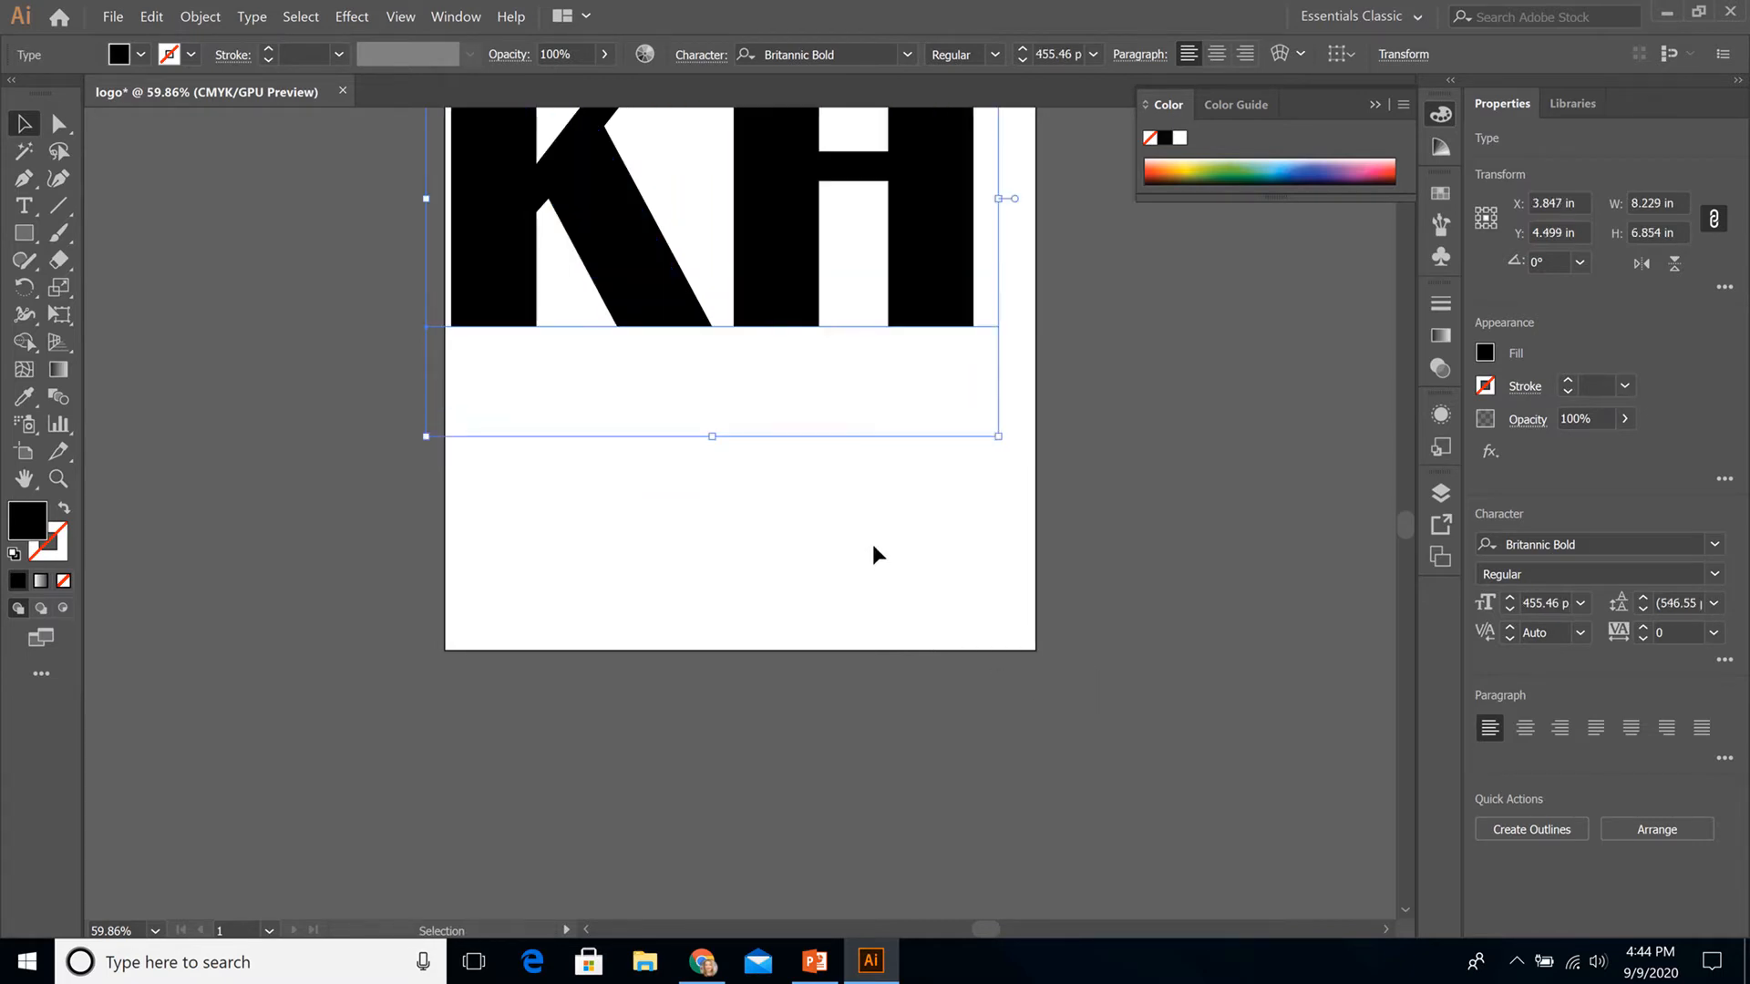
{"action": "scroll", "coordinate": [872, 544], "scroll_direction": "up", "scroll_amount": 3}
{"action": "scroll", "coordinate": [873, 547], "scroll_direction": "up", "scroll_amount": 3}
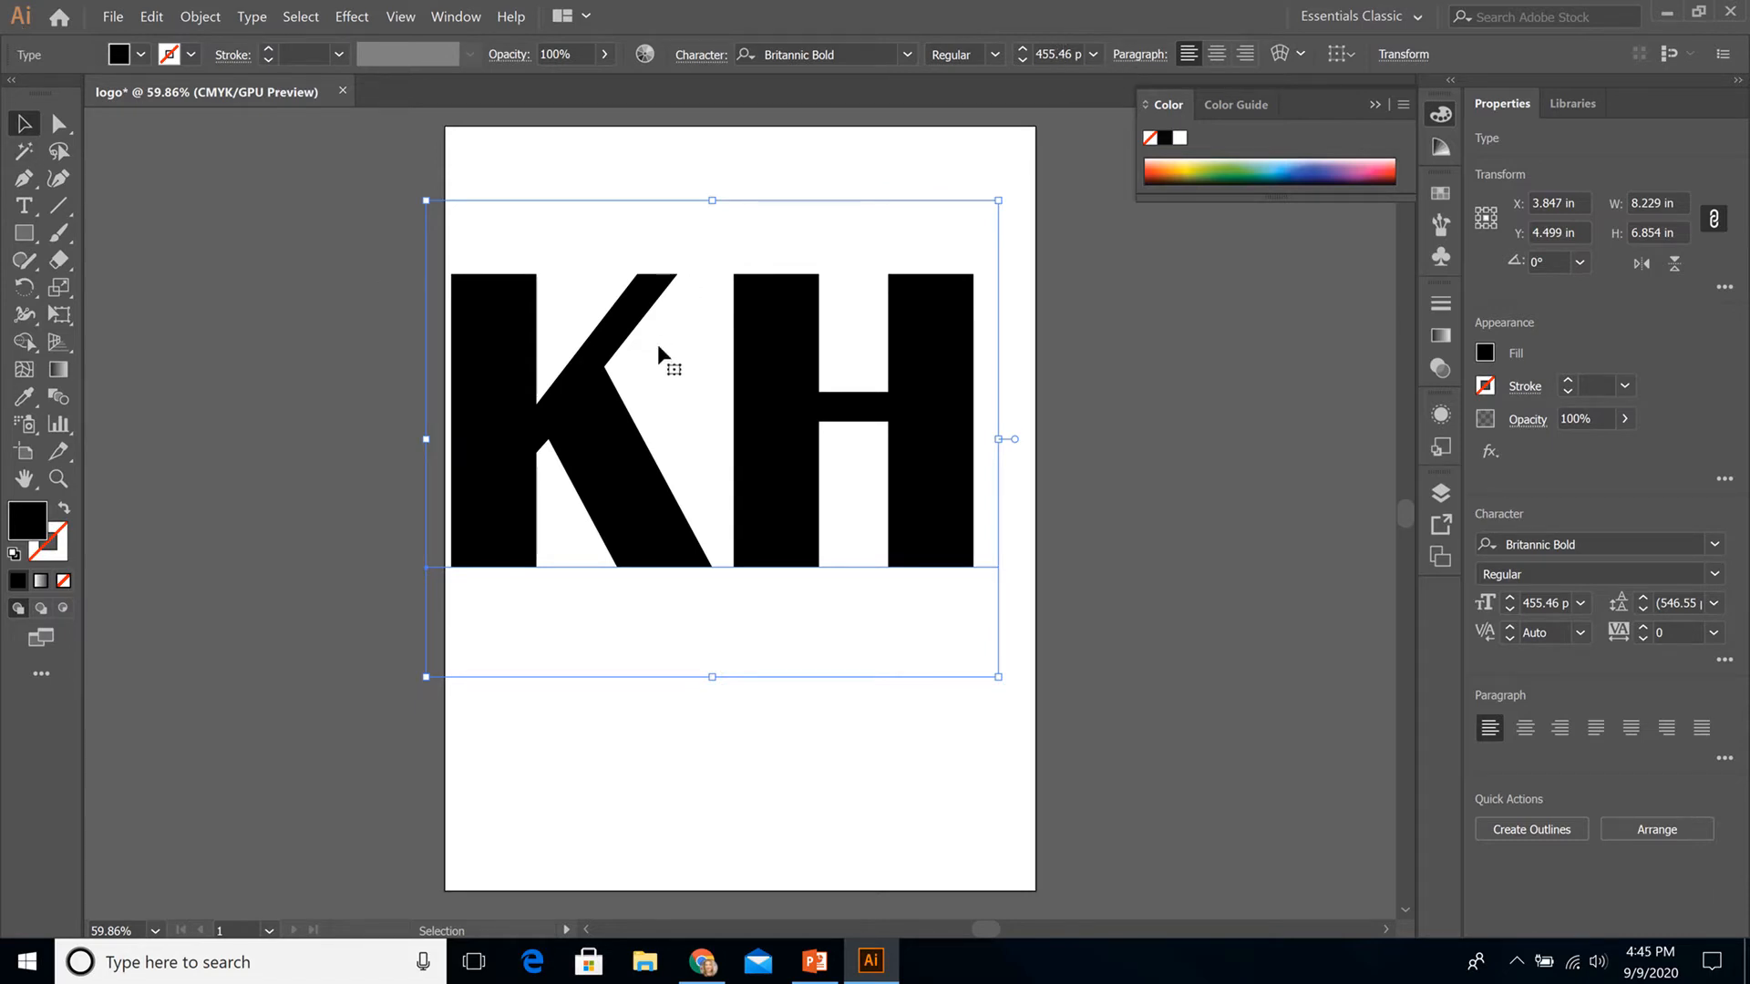
{"action": "left_click_drag", "start_coordinate": [596, 421], "coordinate": [620, 421]}
{"action": "left_click", "coordinate": [799, 760]}
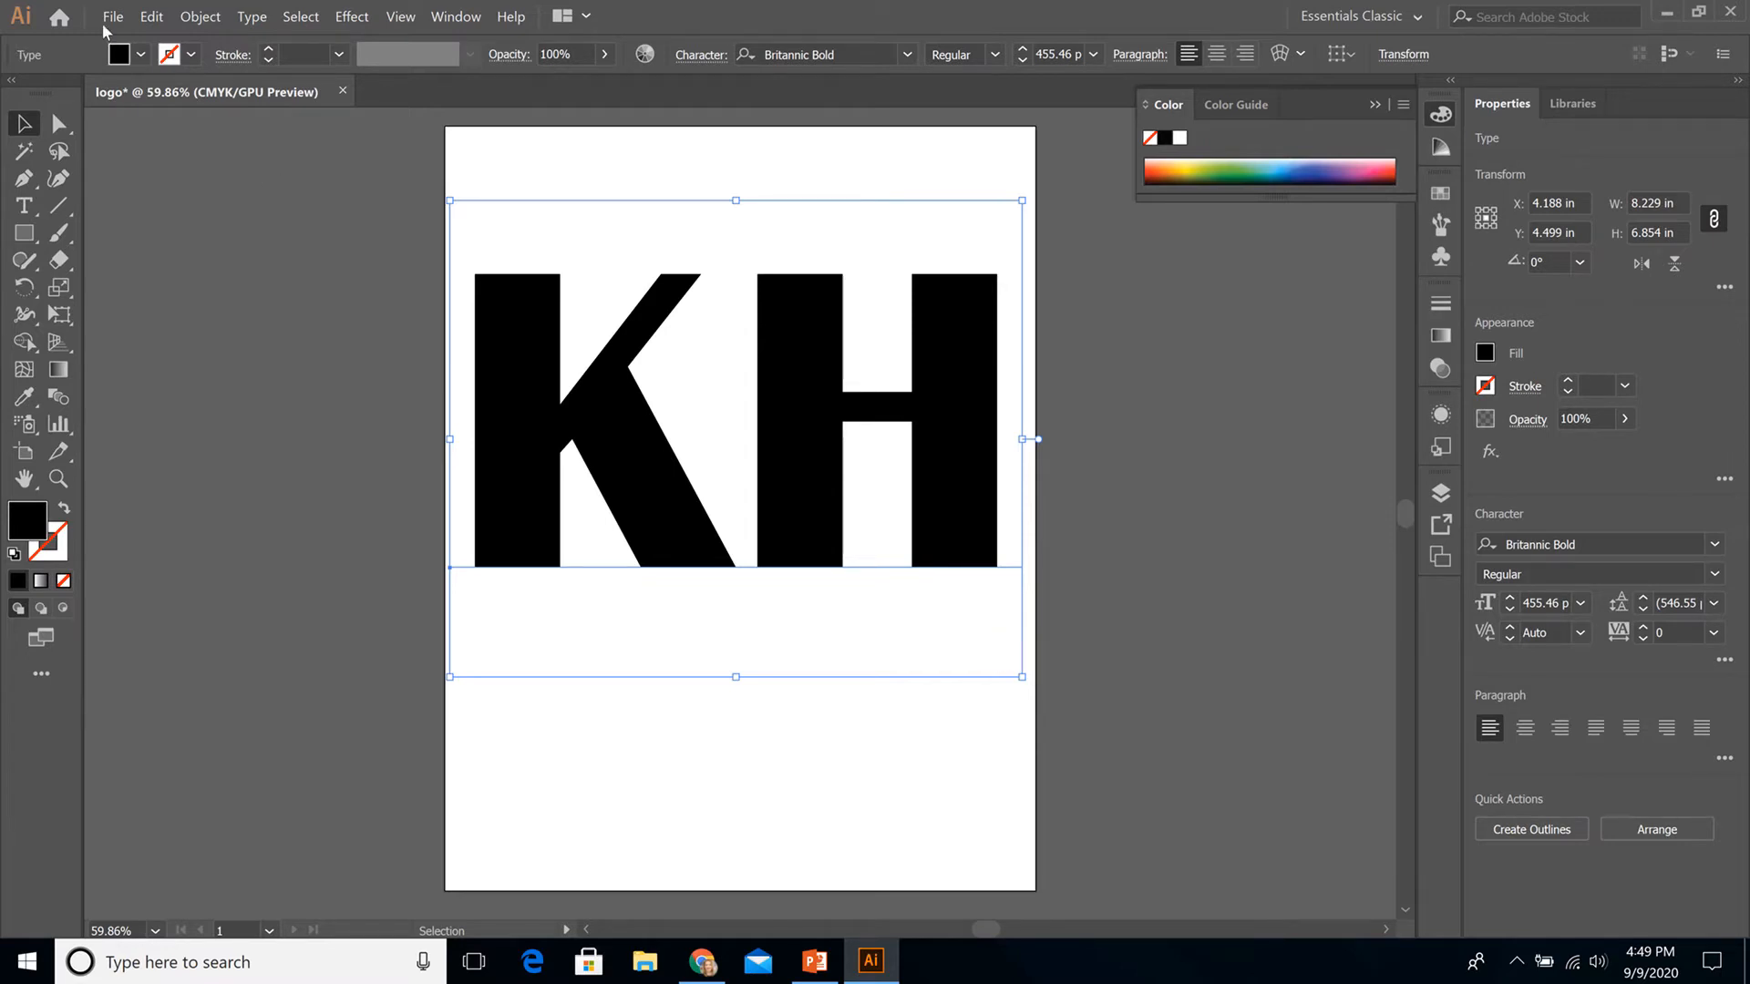
Step: Expand the KH text into shapes with Object and Fill enabled
{"action": "left_click", "coordinate": [209, 19]}
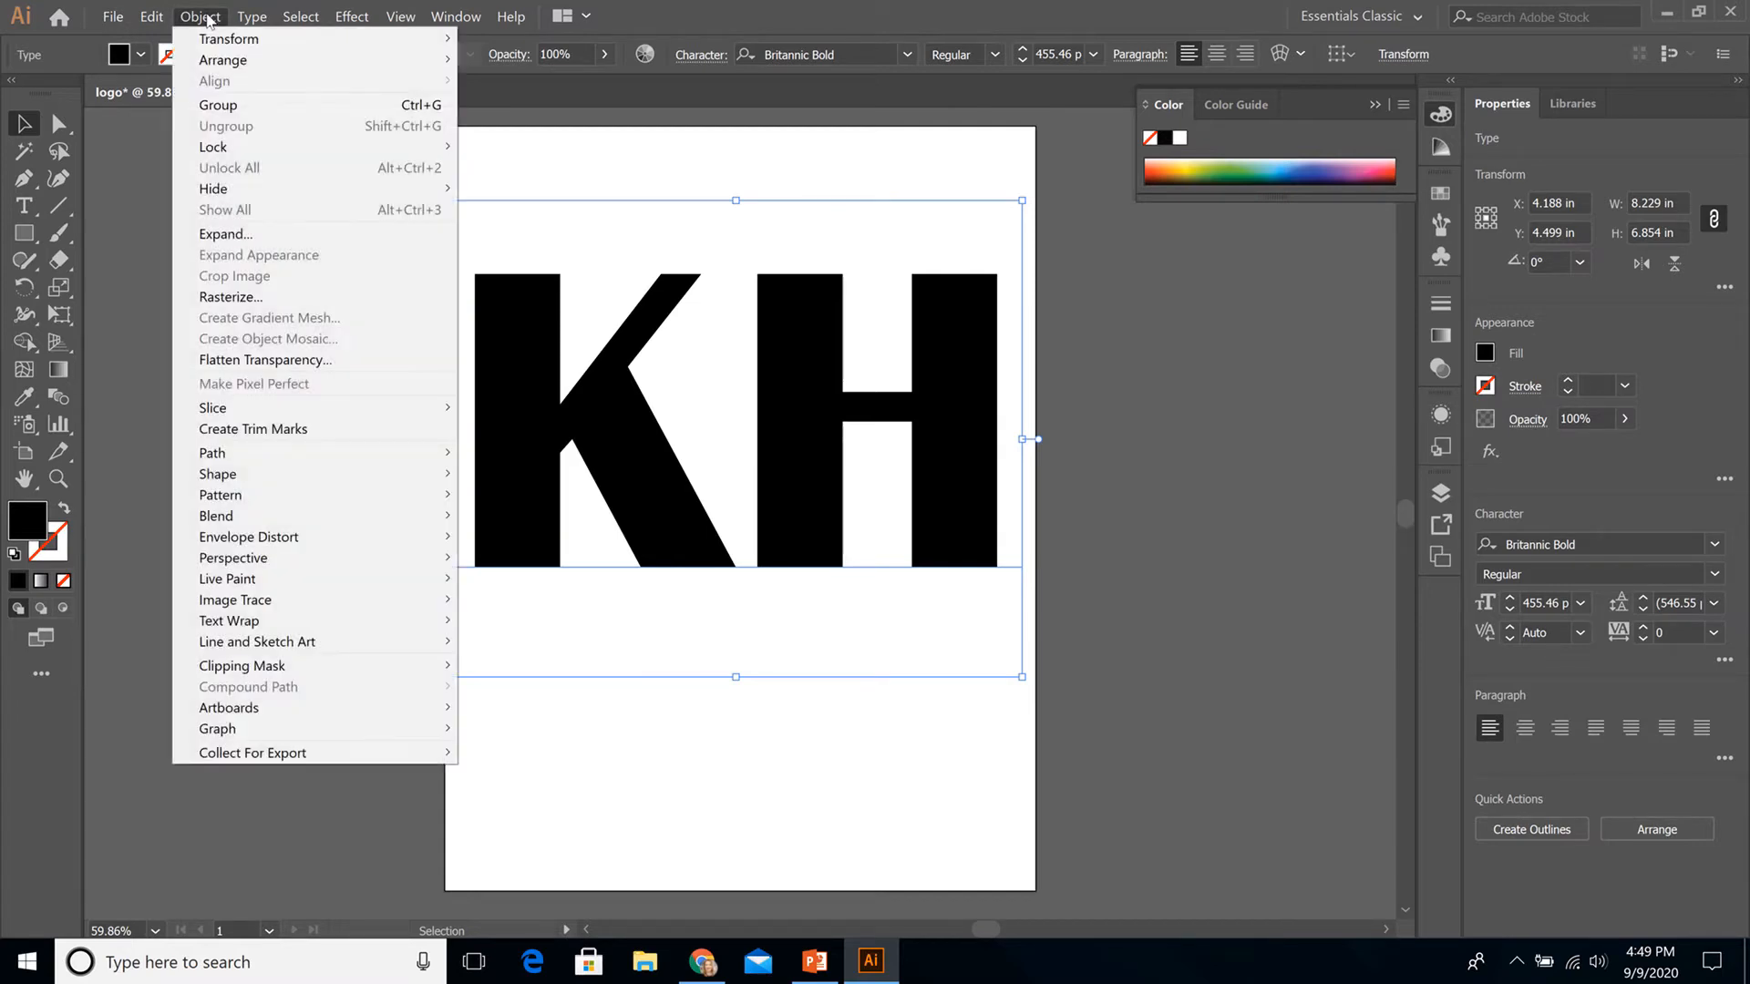
{"action": "left_click", "coordinate": [249, 237]}
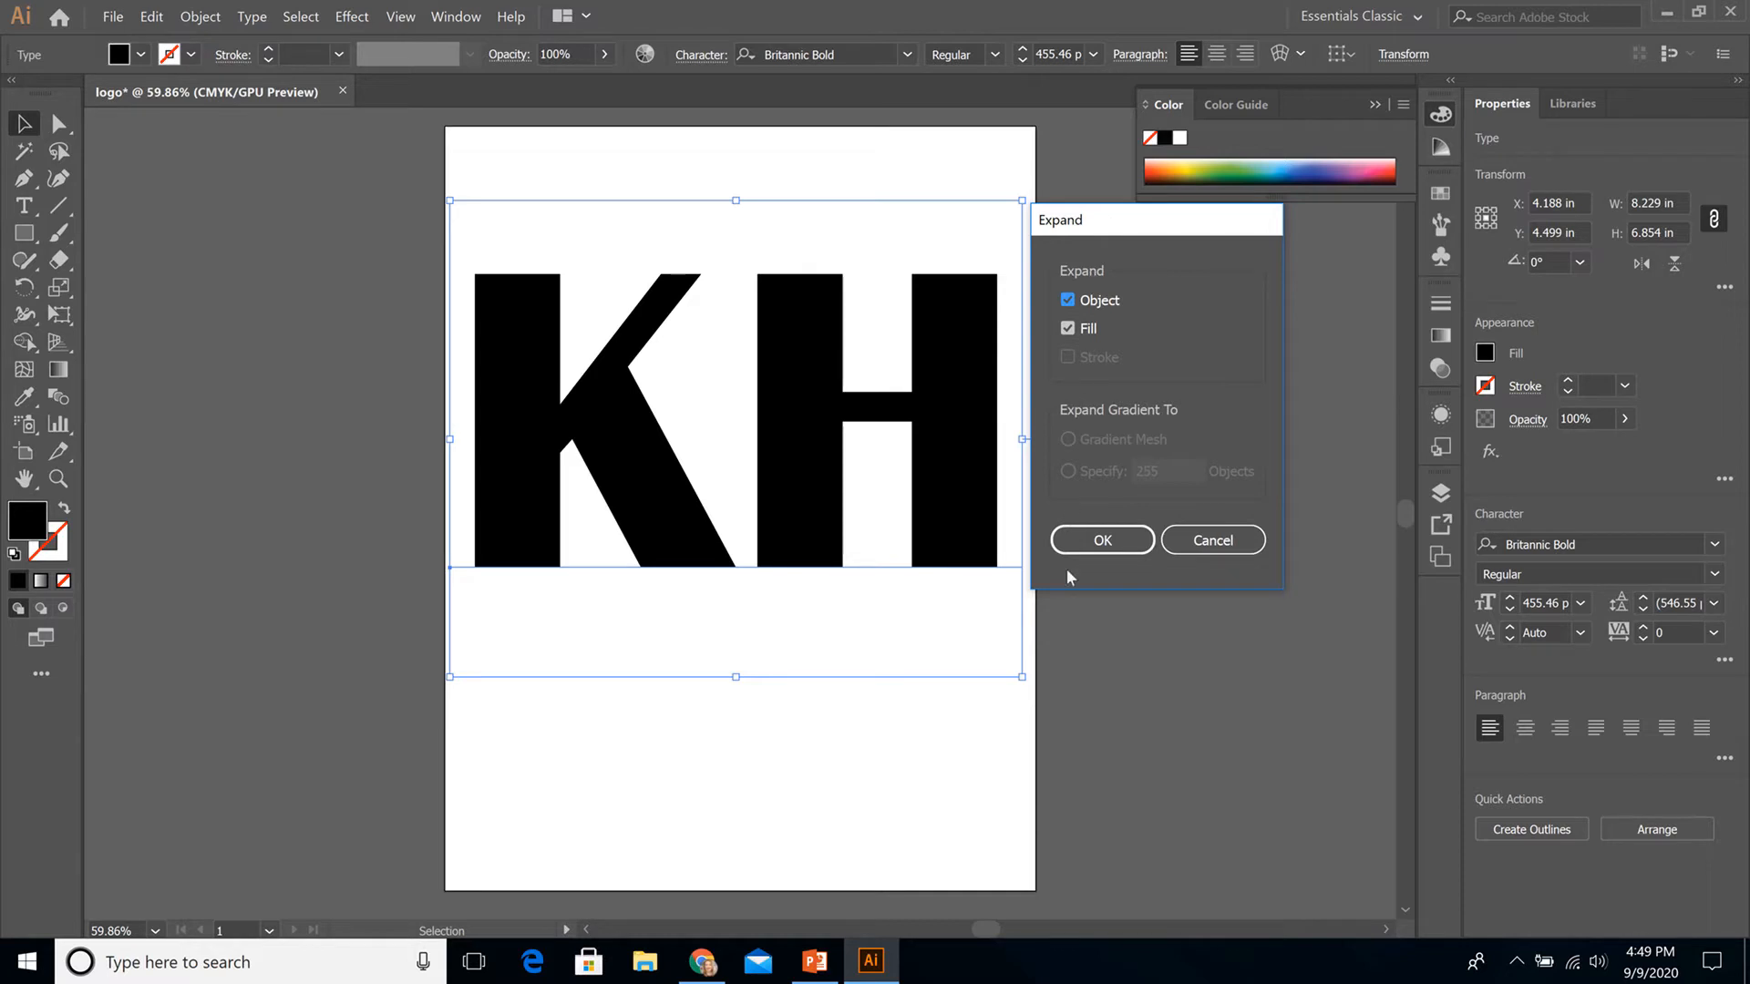
{"action": "left_click", "coordinate": [1103, 541]}
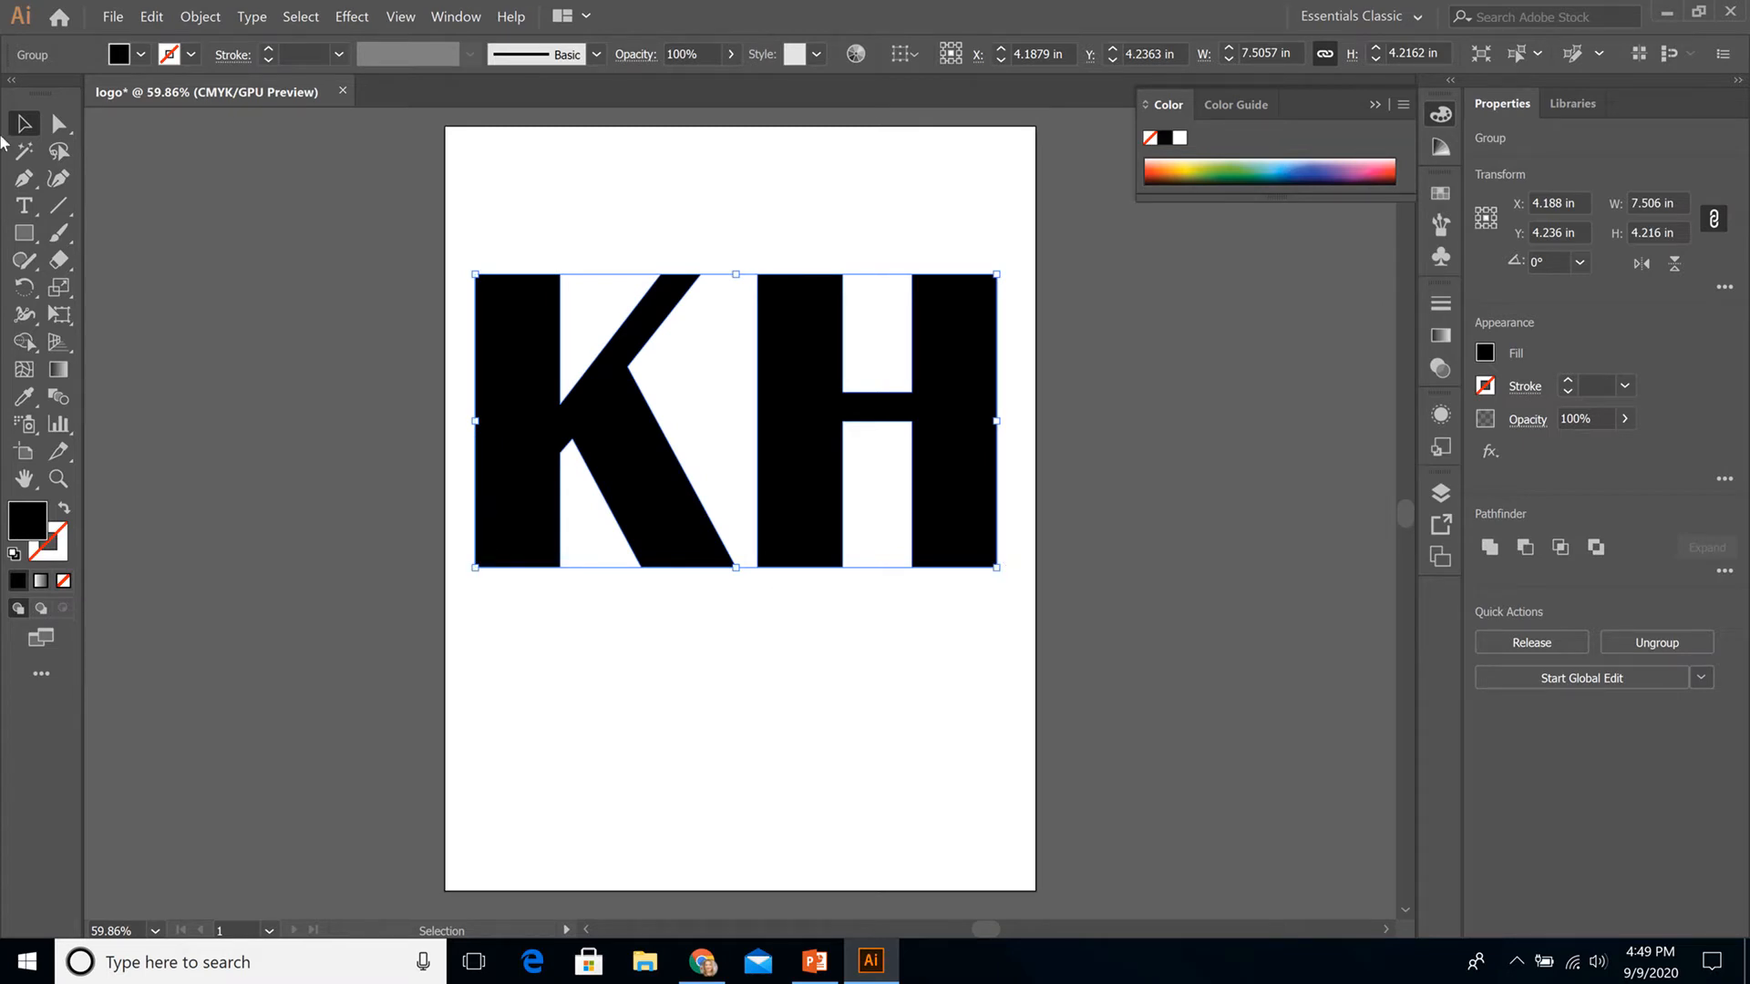
Step: Add the lowercase text kh at 500 pt with the Type Tool and place it below the KH lettering
{"action": "left_click", "coordinate": [23, 205]}
{"action": "left_click", "coordinate": [540, 720]}
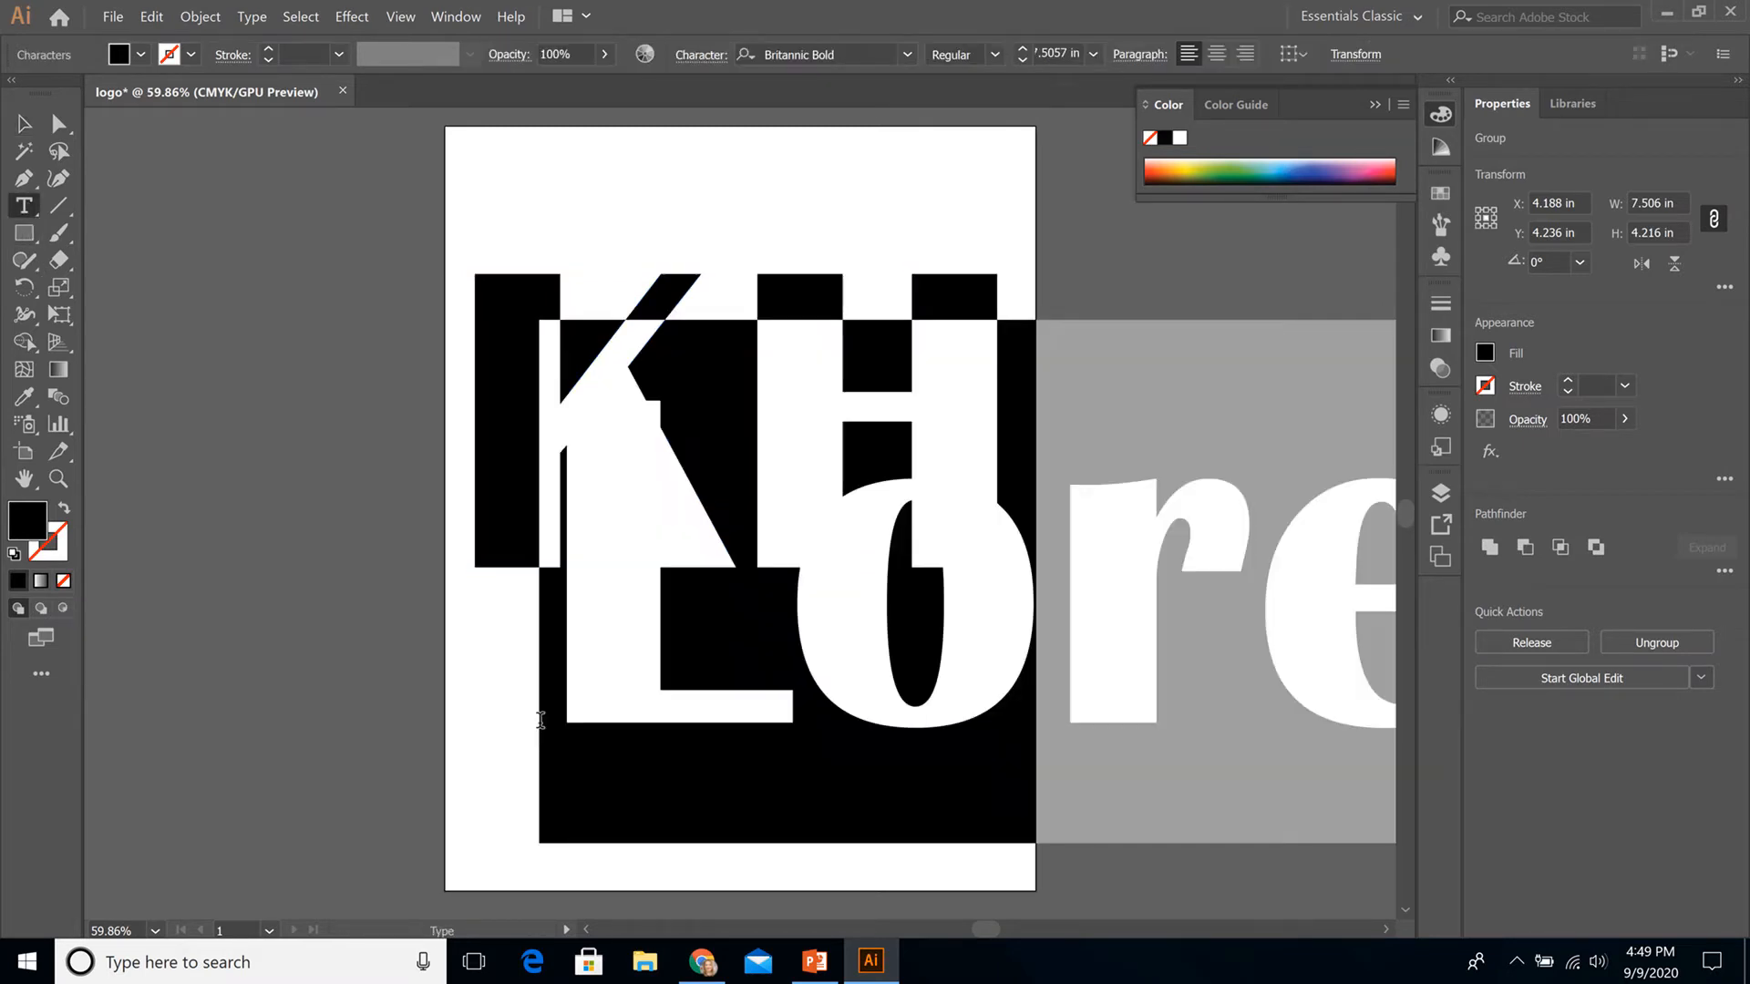
{"action": "type", "text": "kh"}
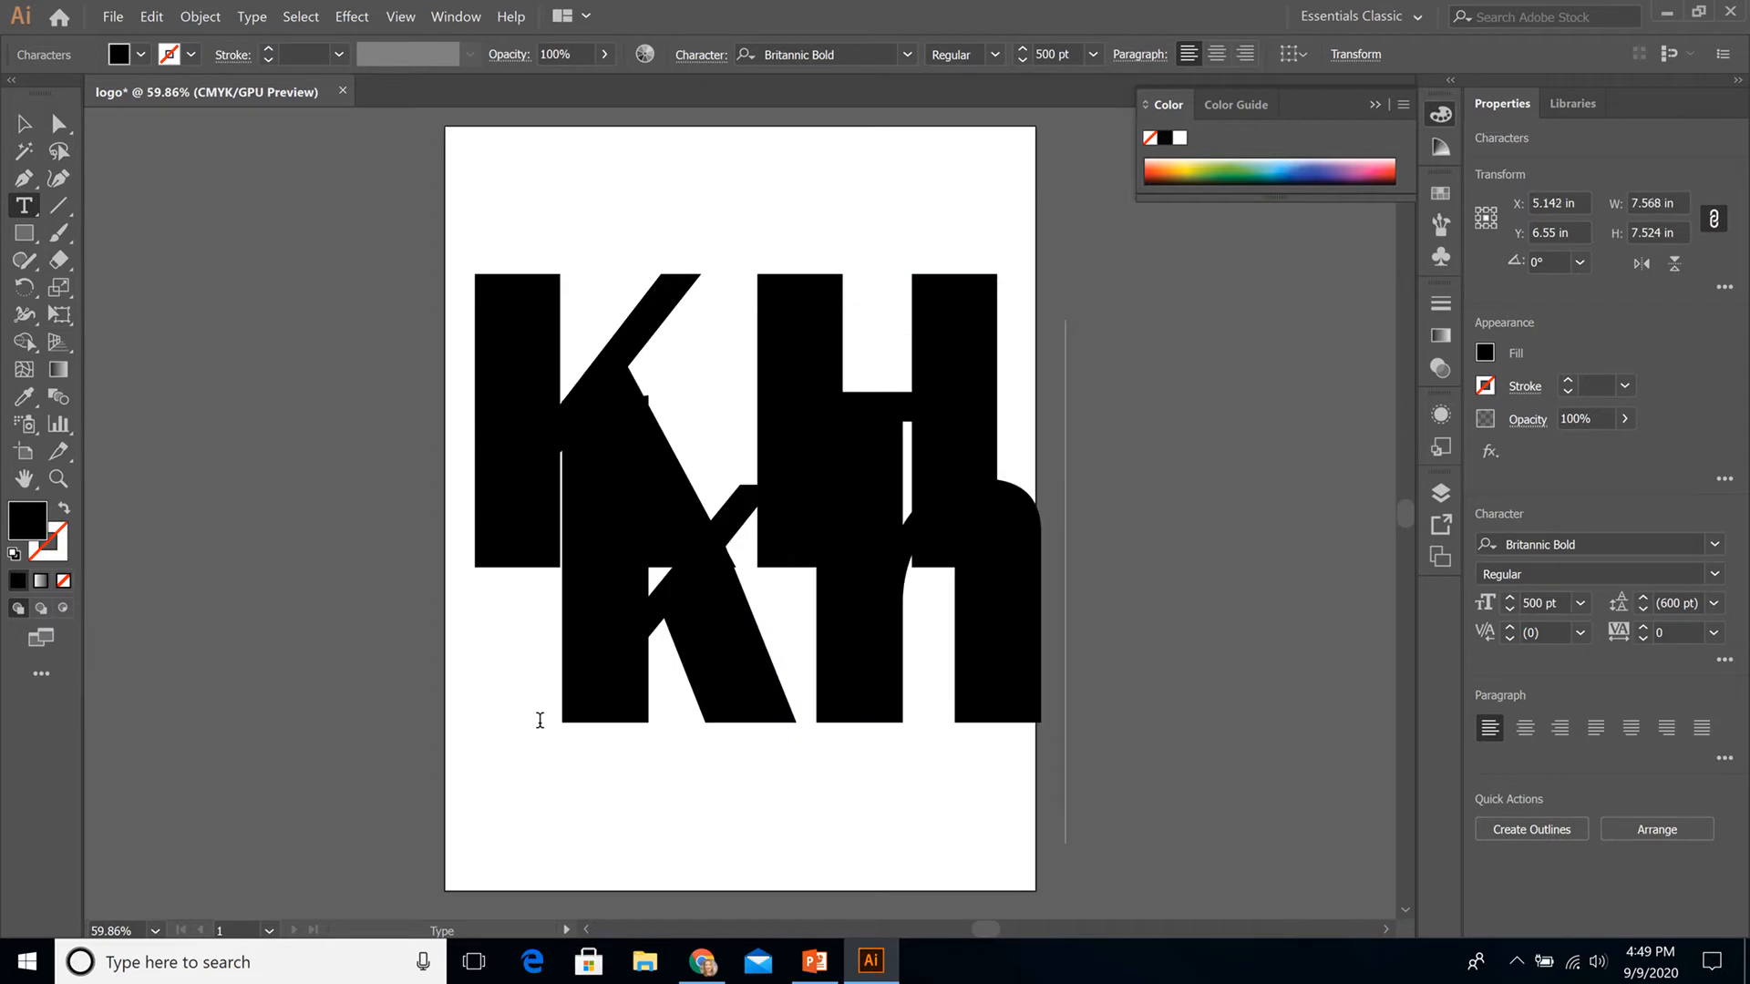
{"action": "left_click", "coordinate": [24, 123]}
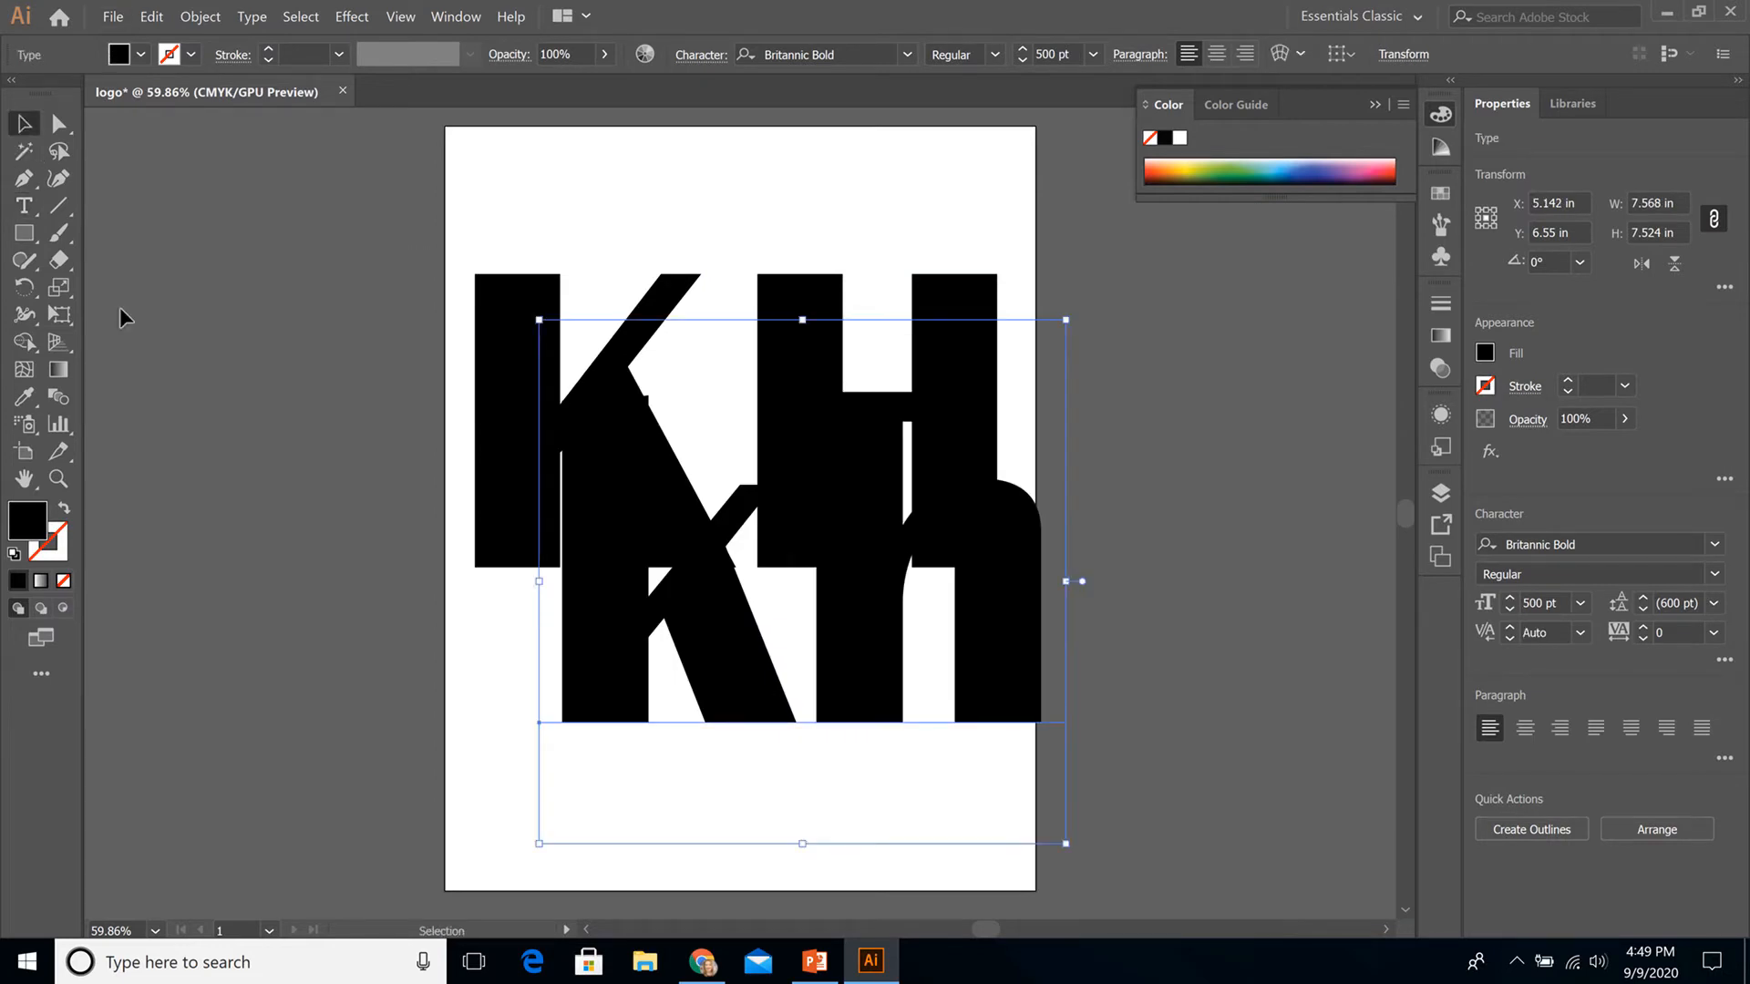
{"action": "left_click_drag", "start_coordinate": [574, 703], "coordinate": [415, 860]}
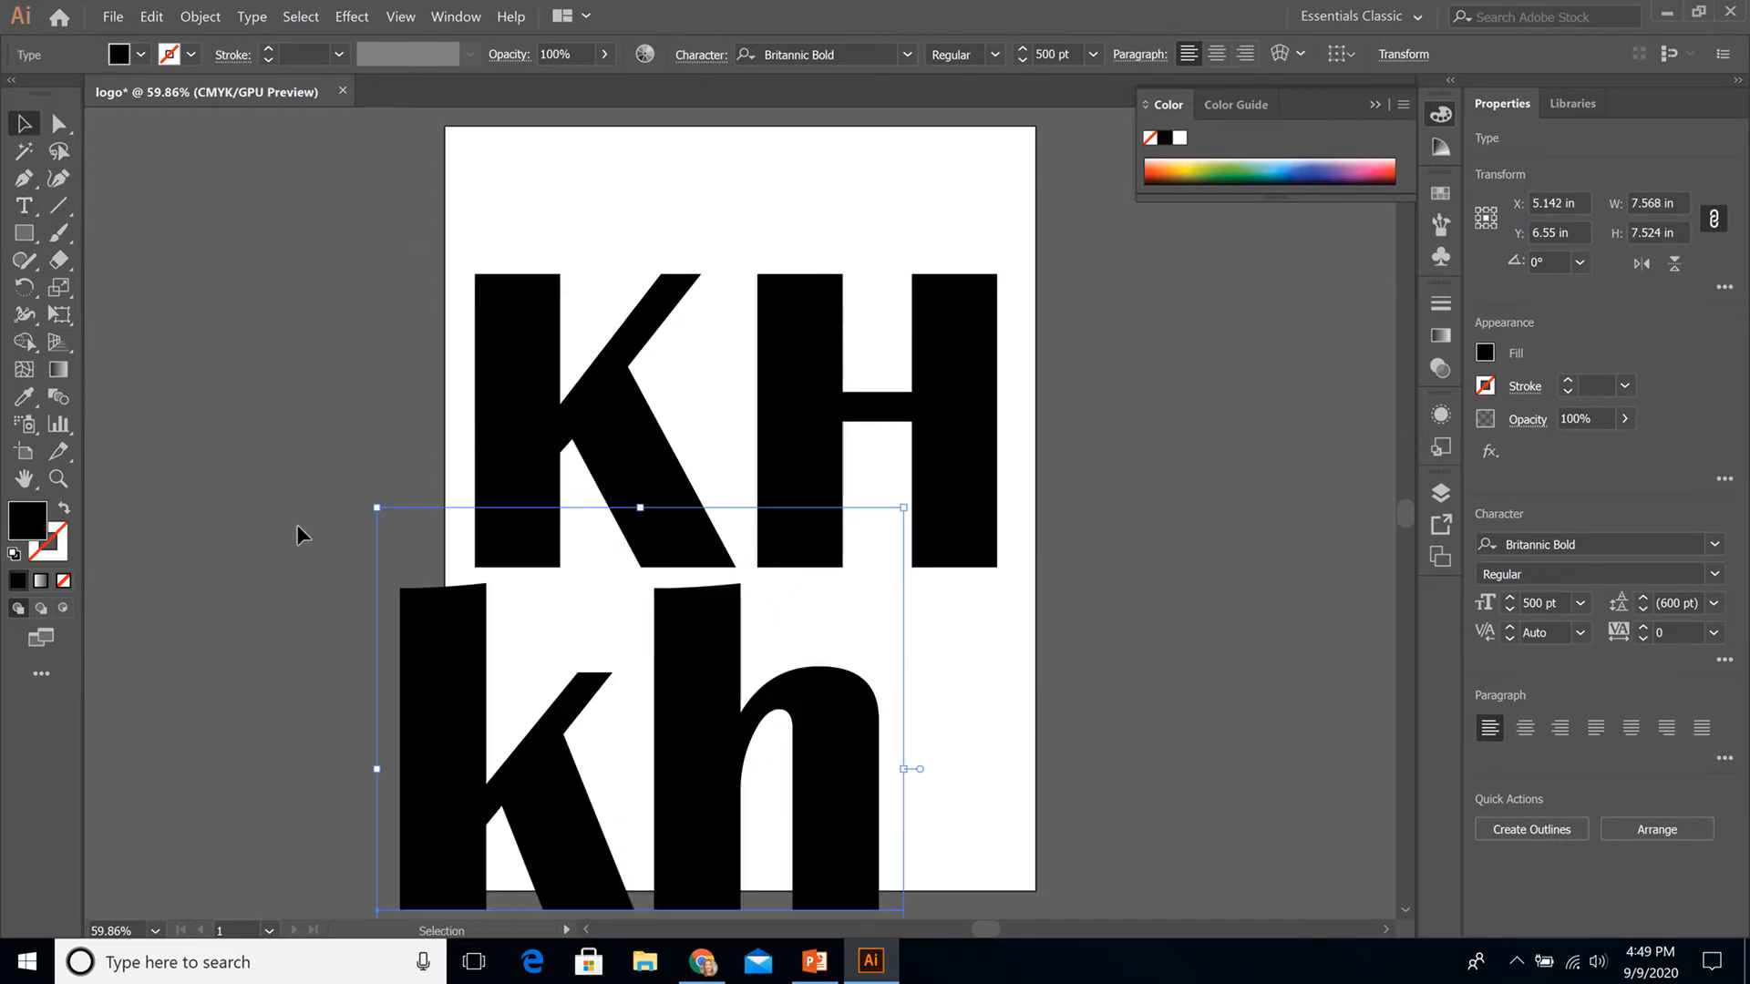
{"action": "left_click", "coordinate": [243, 362]}
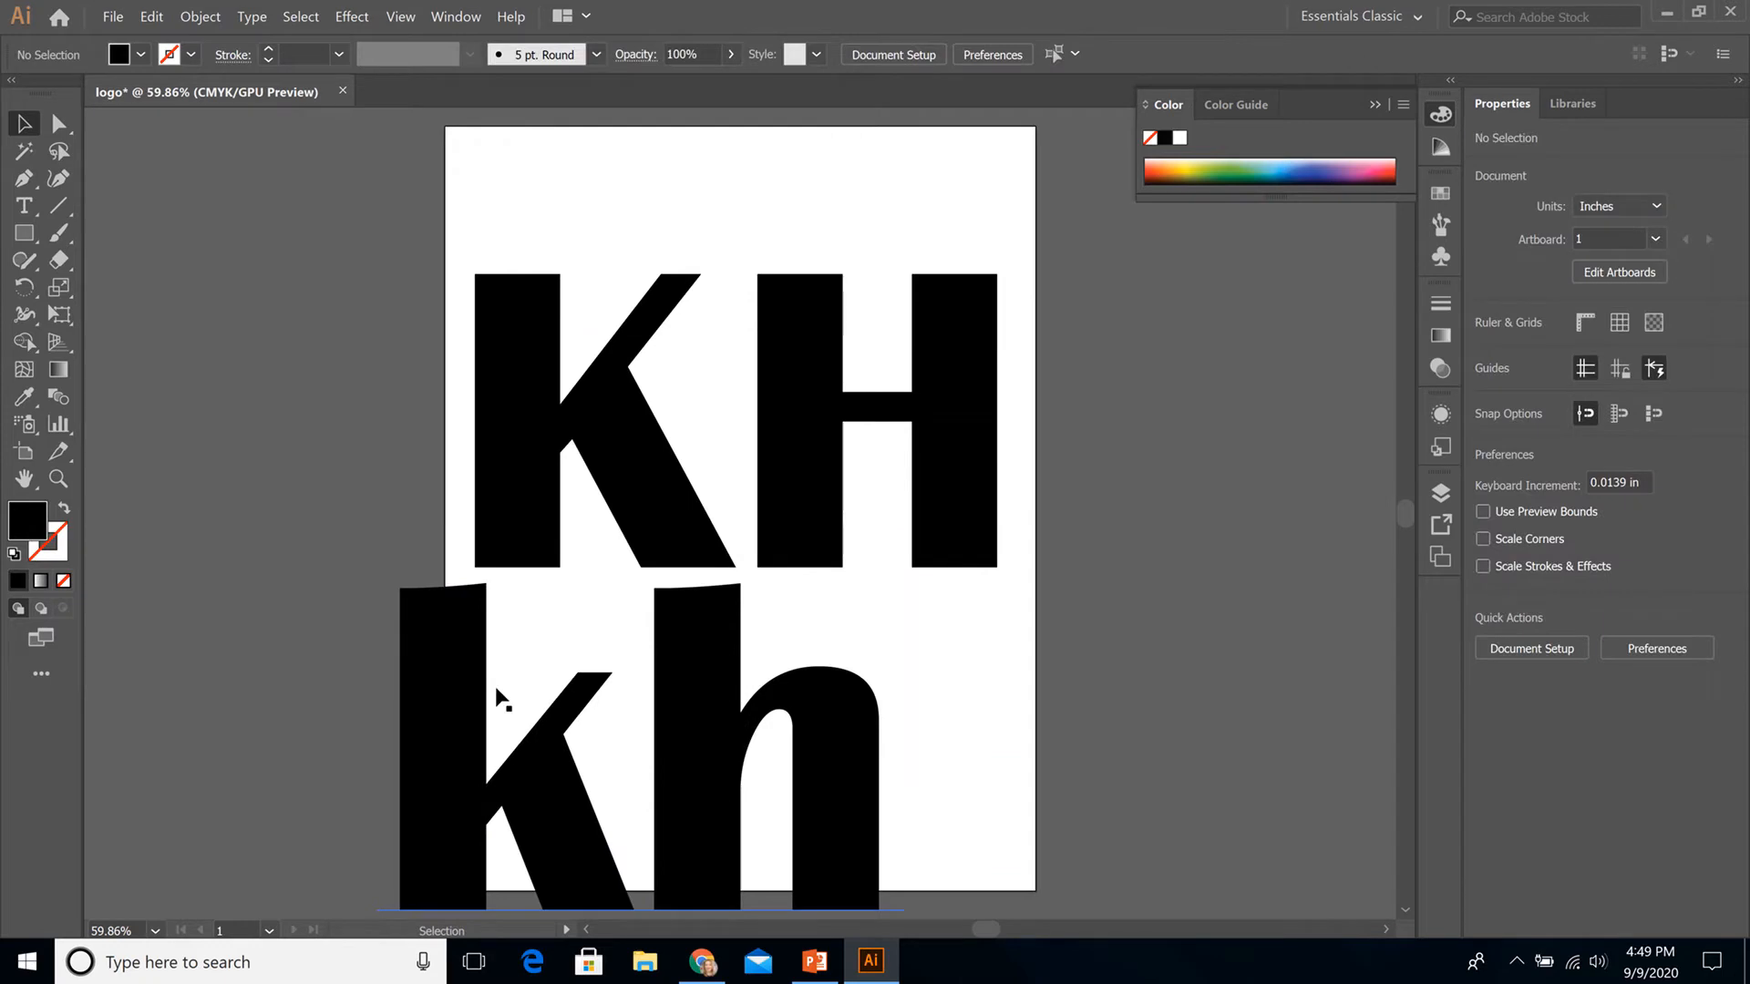
Step: Expand the lowercase kh text with Object and Fill enabled, and delete the expanded letters
{"action": "left_click", "coordinate": [209, 21]}
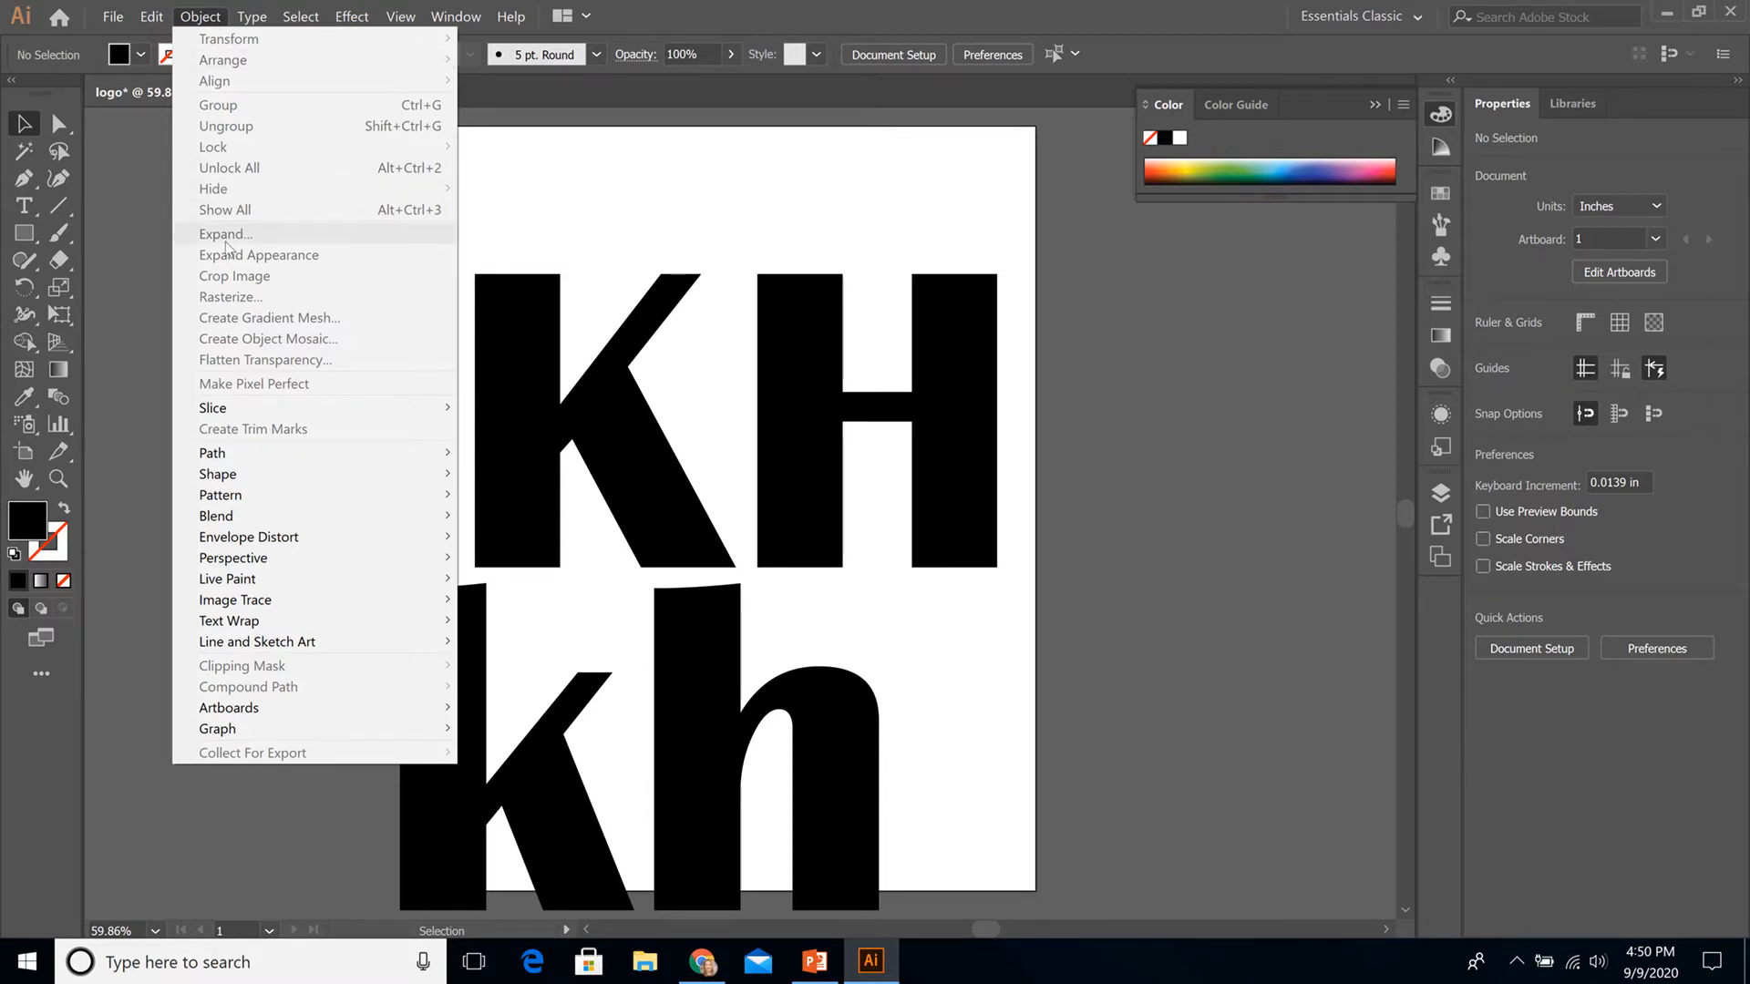
{"action": "left_click", "coordinate": [692, 179]}
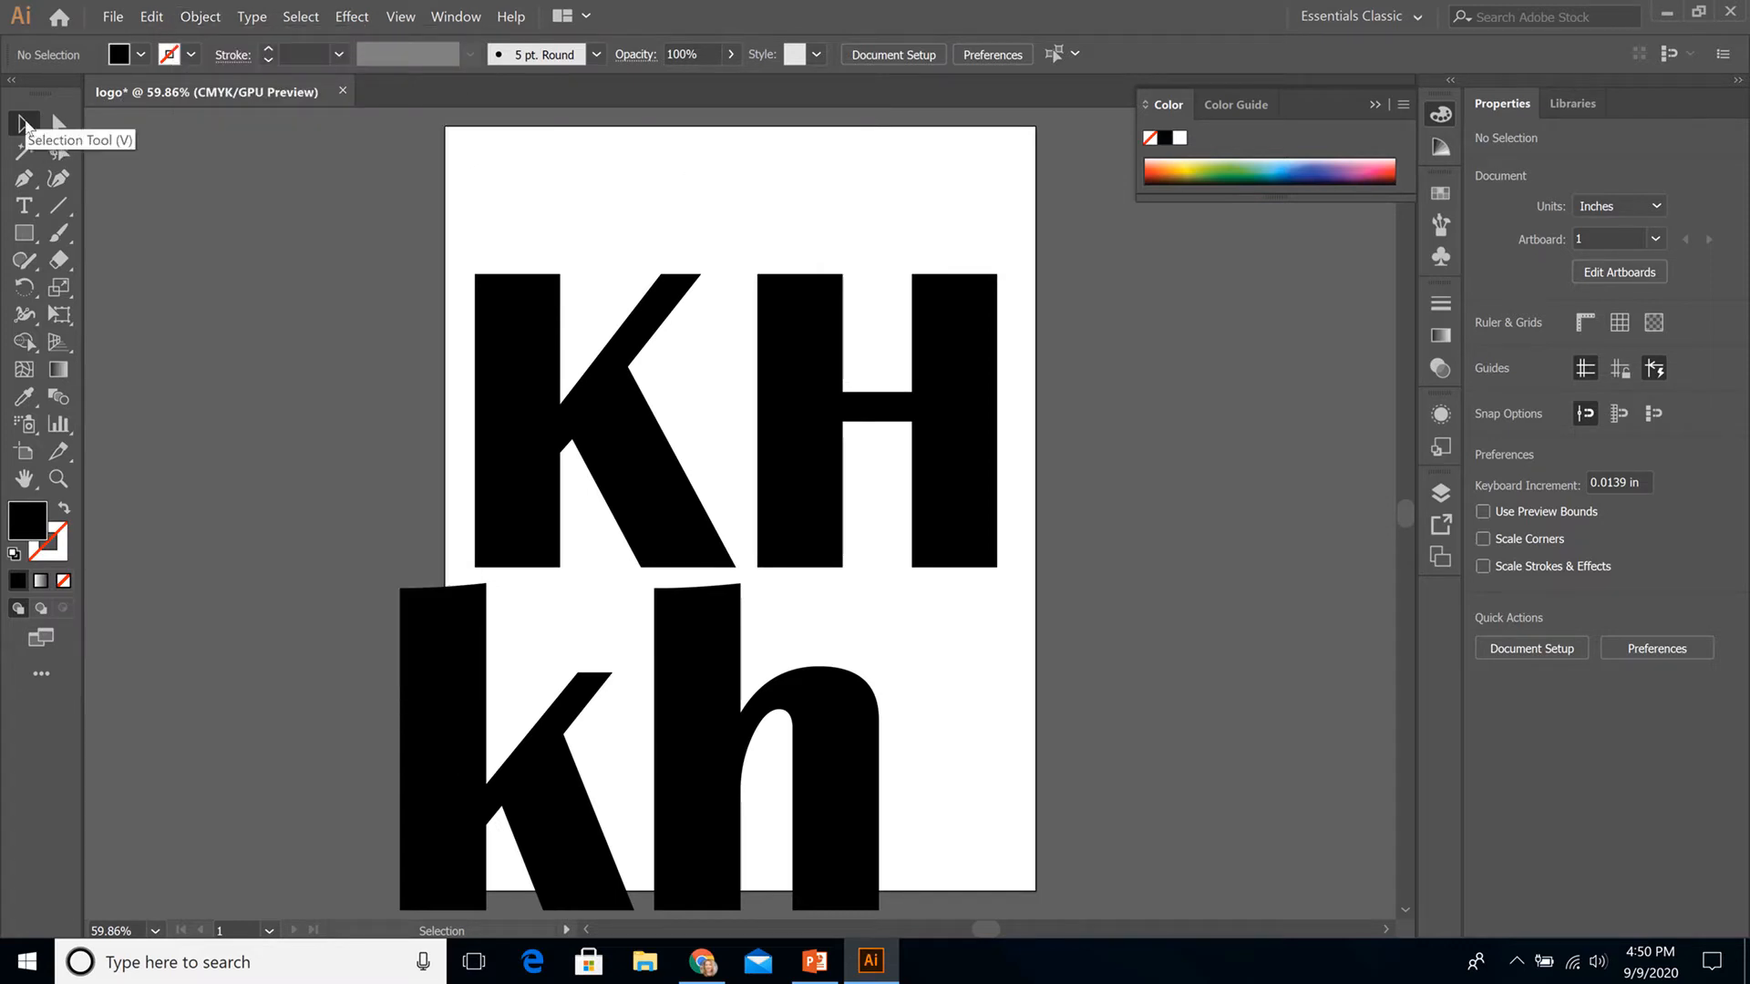
{"action": "left_click", "coordinate": [452, 644]}
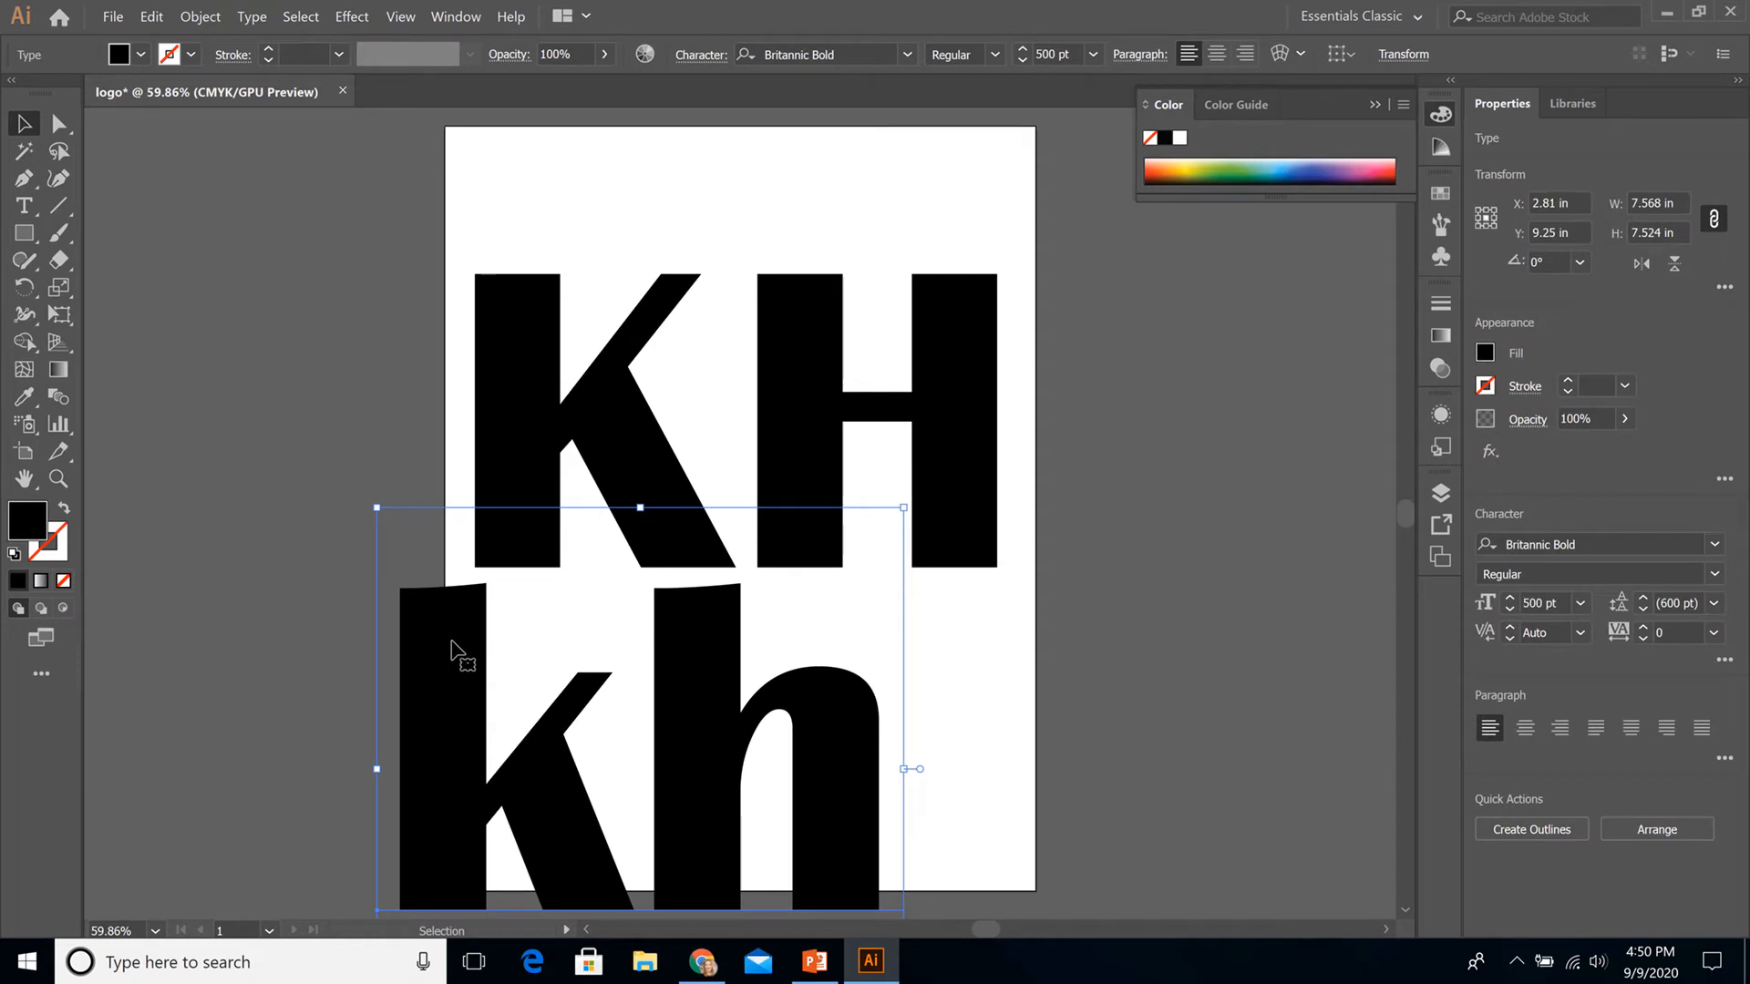
{"action": "left_click", "coordinate": [200, 16]}
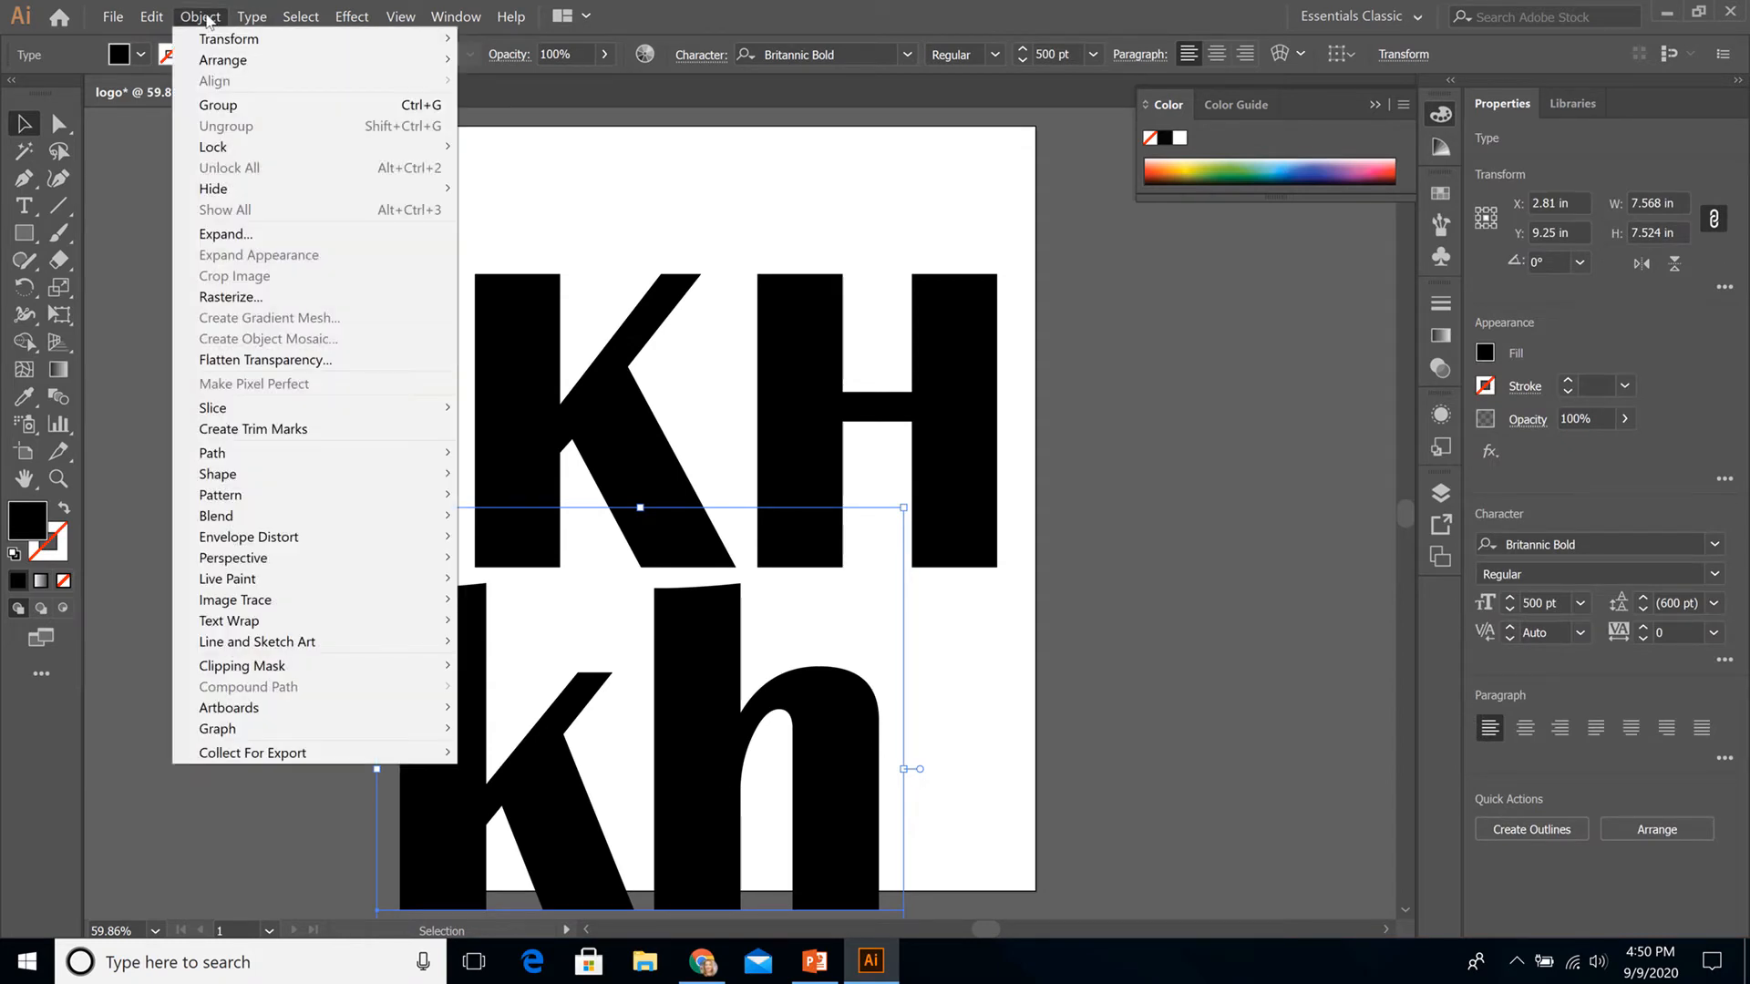
{"action": "left_click", "coordinate": [241, 235]}
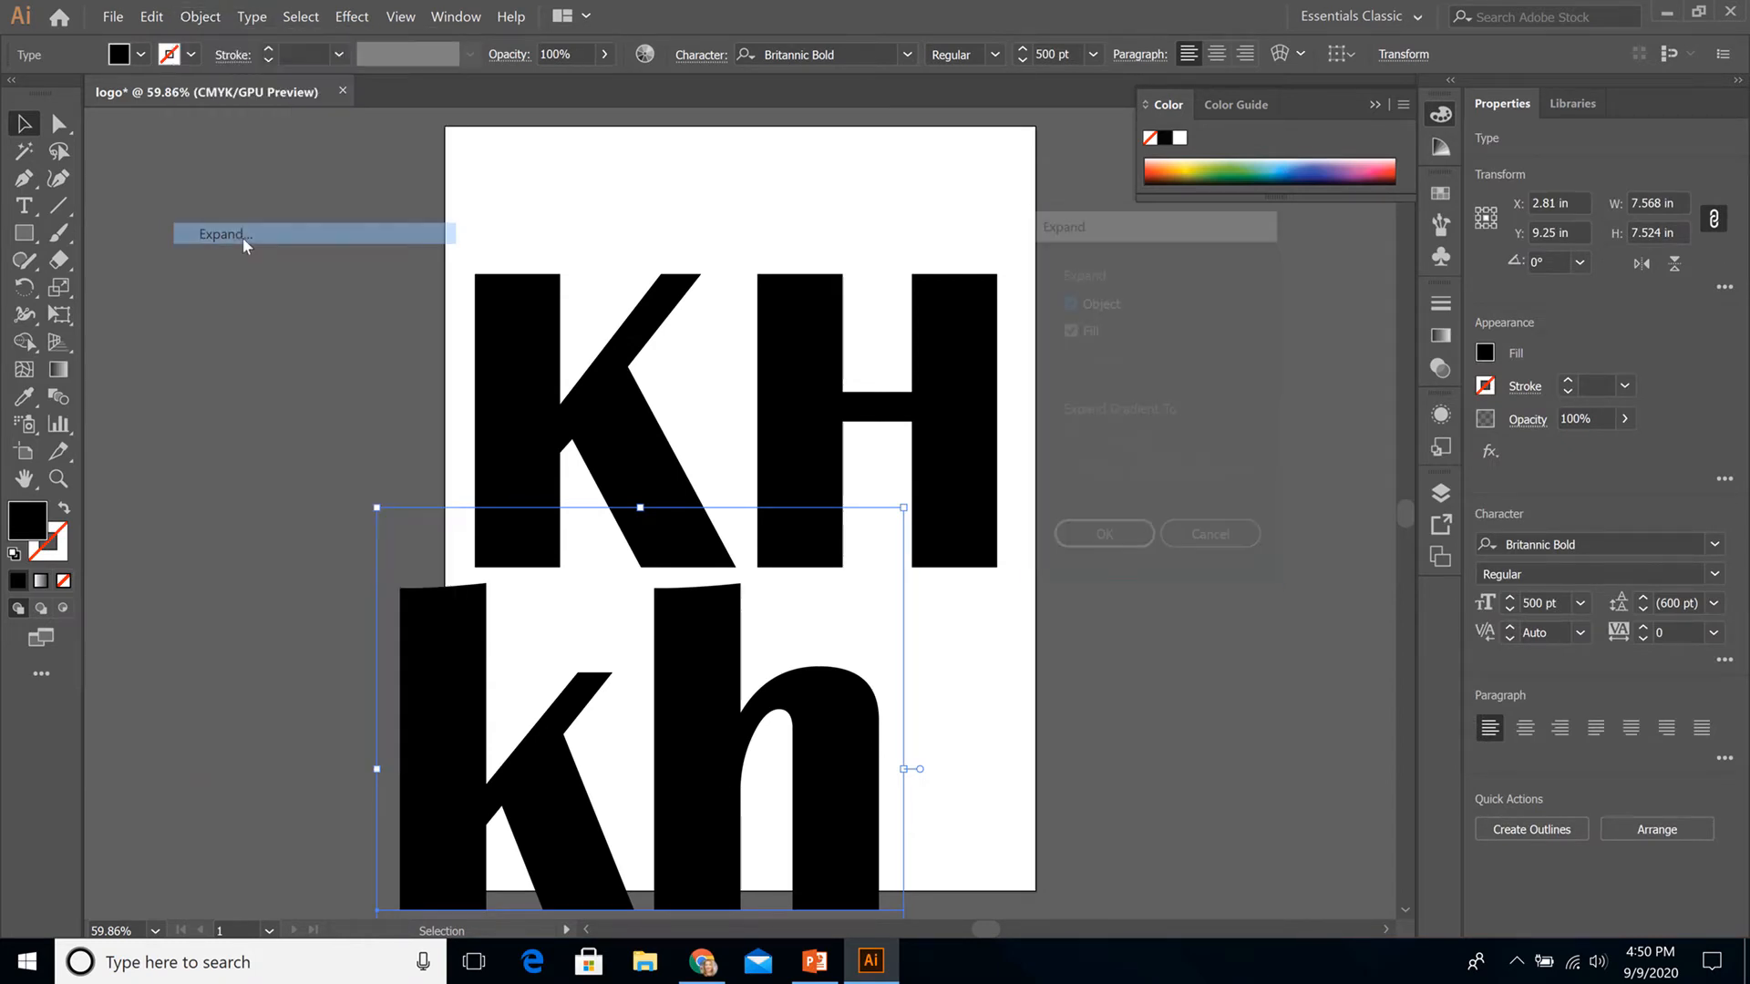
{"action": "left_click", "coordinate": [1140, 547]}
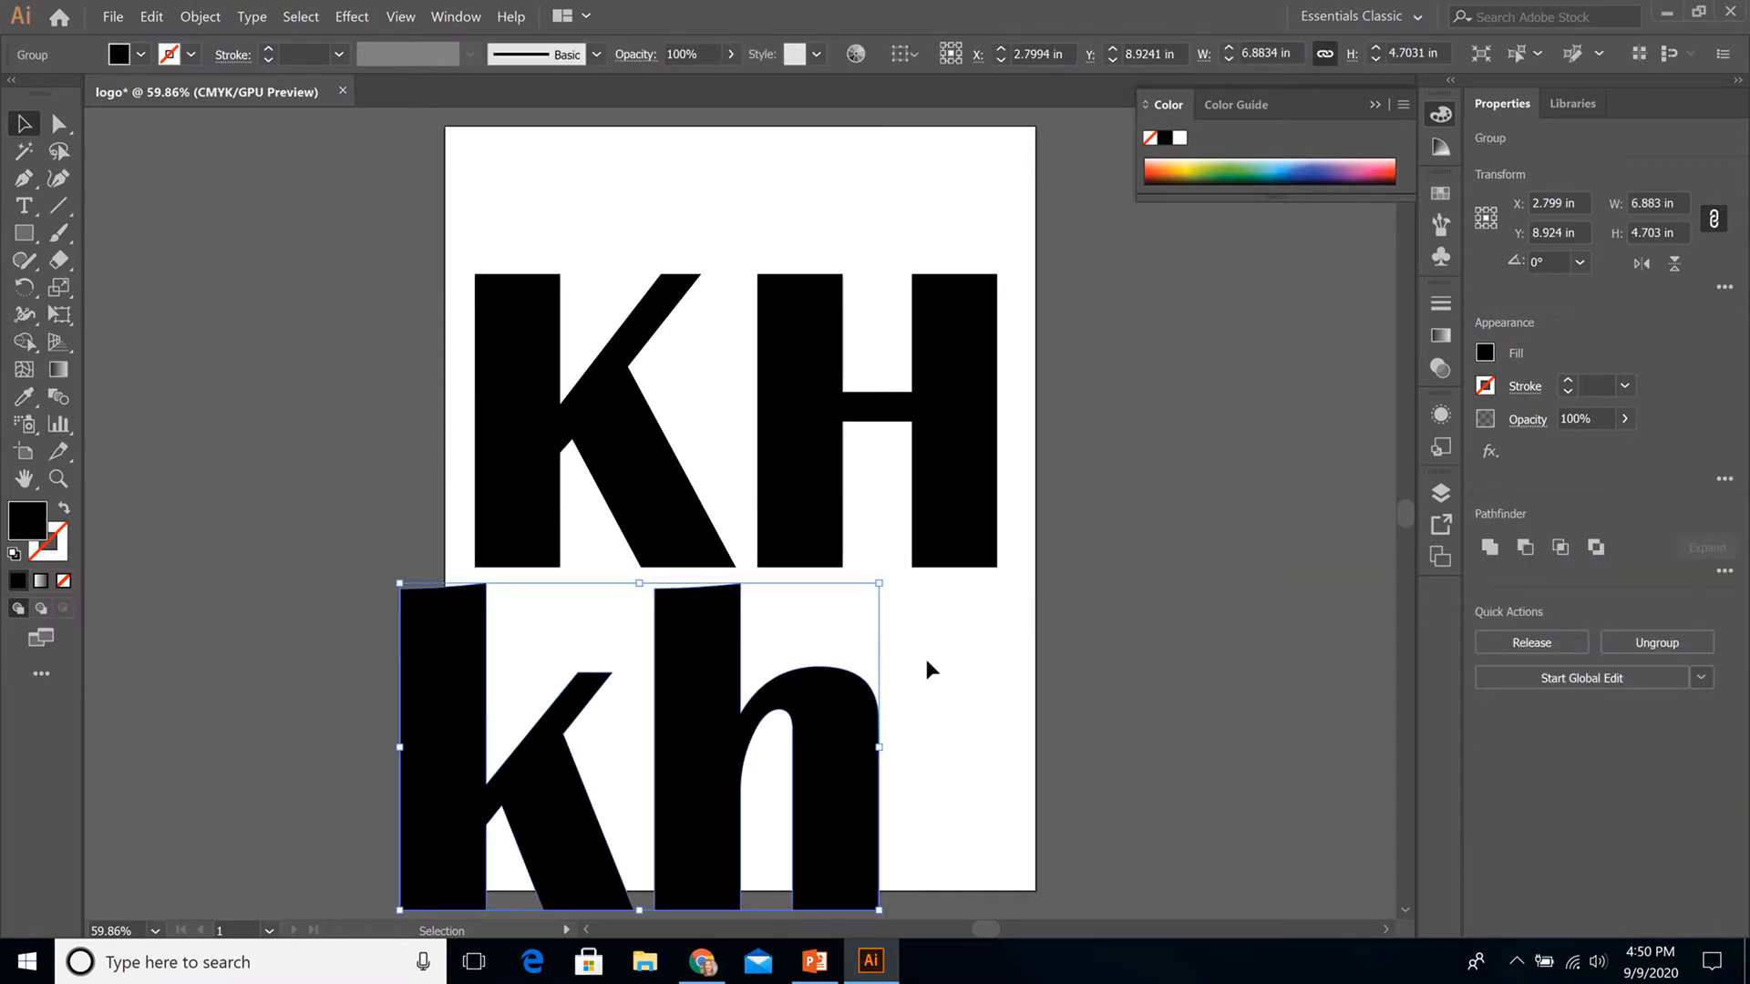
{"action": "key", "text": "Delete"}
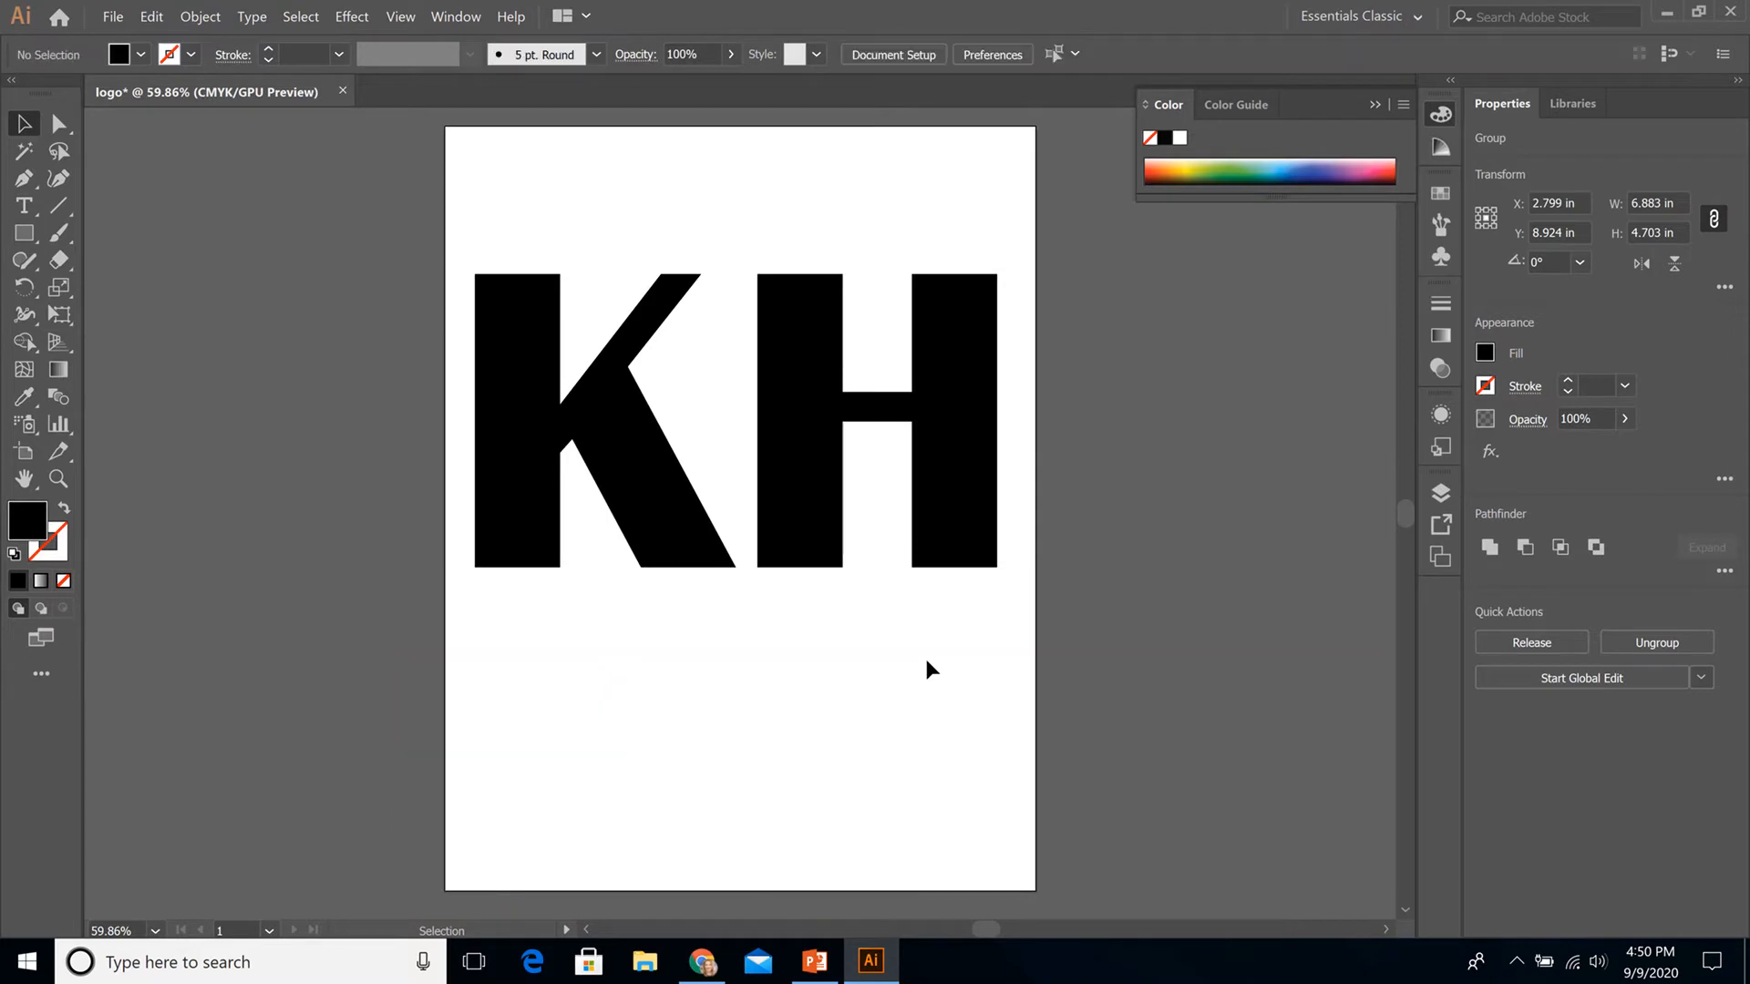
Step: Move the expanded KH group slightly higher and to the right on the artboard
{"action": "left_click", "coordinate": [658, 492]}
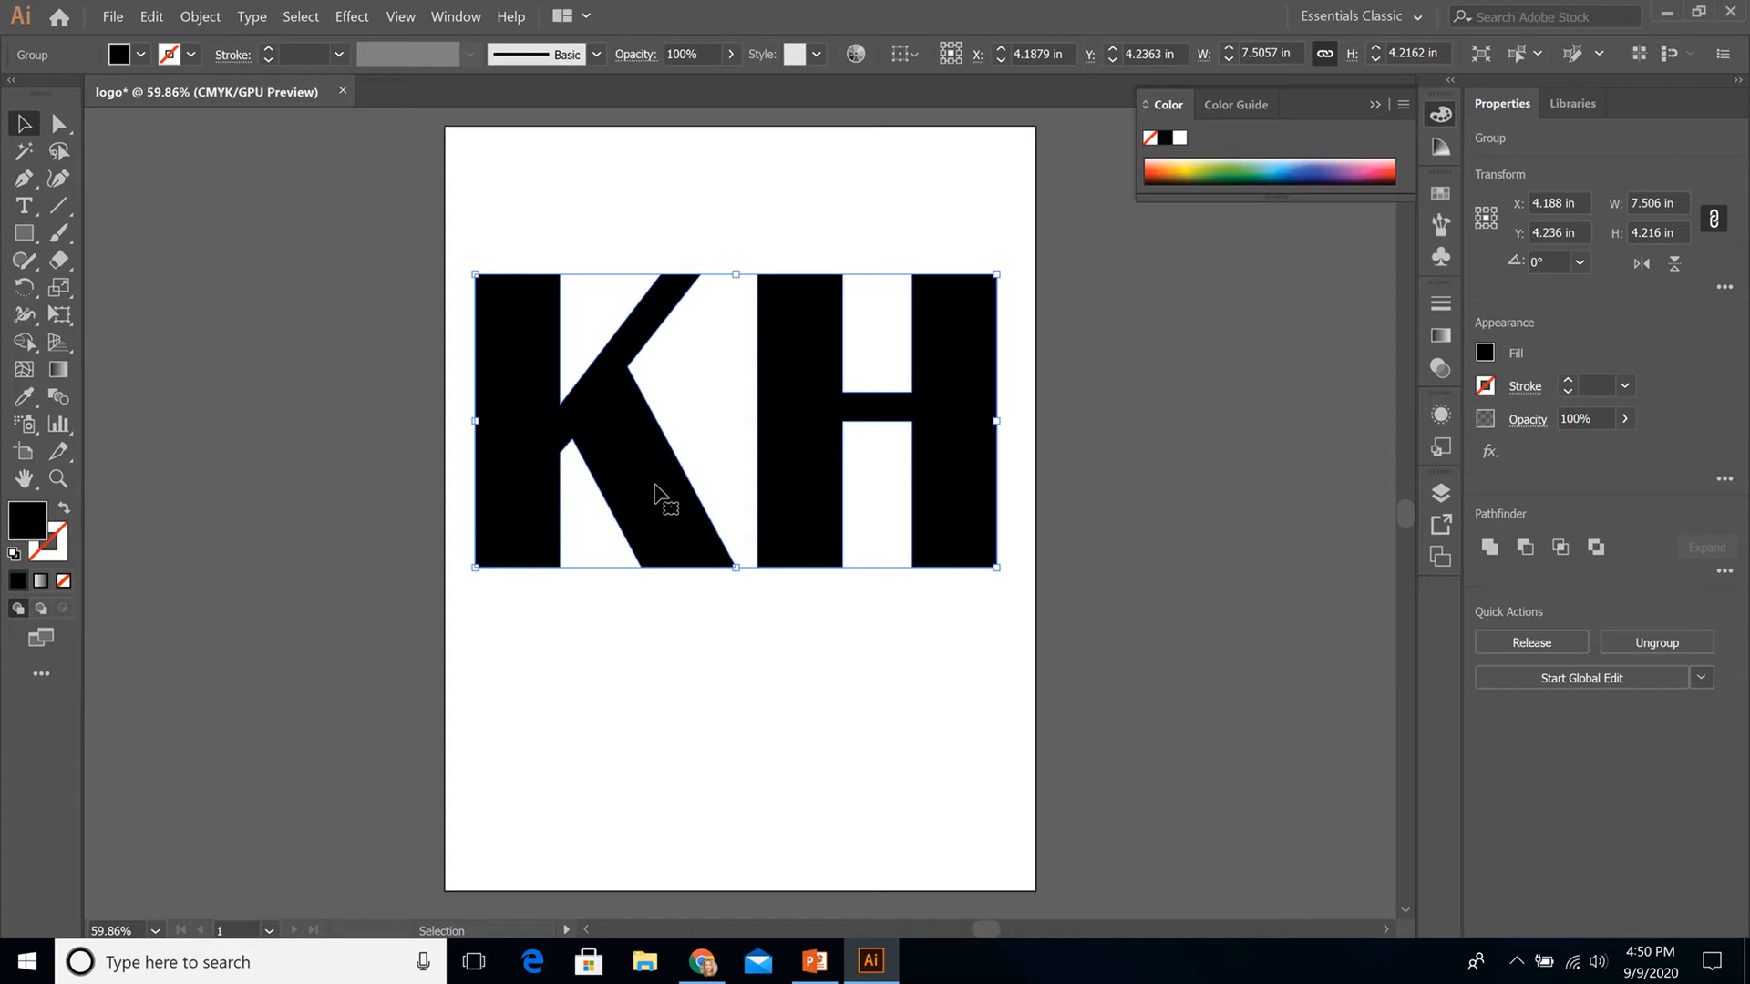
{"action": "mouse_move", "coordinate": [654, 490]}
{"action": "left_mouse_down"}
{"action": "mouse_move", "coordinate": [729, 551]}
{"action": "mouse_move", "coordinate": [687, 446]}
{"action": "mouse_move", "coordinate": [632, 434]}
{"action": "mouse_move", "coordinate": [723, 502]}
{"action": "mouse_move", "coordinate": [673, 507]}
{"action": "left_mouse_up"}
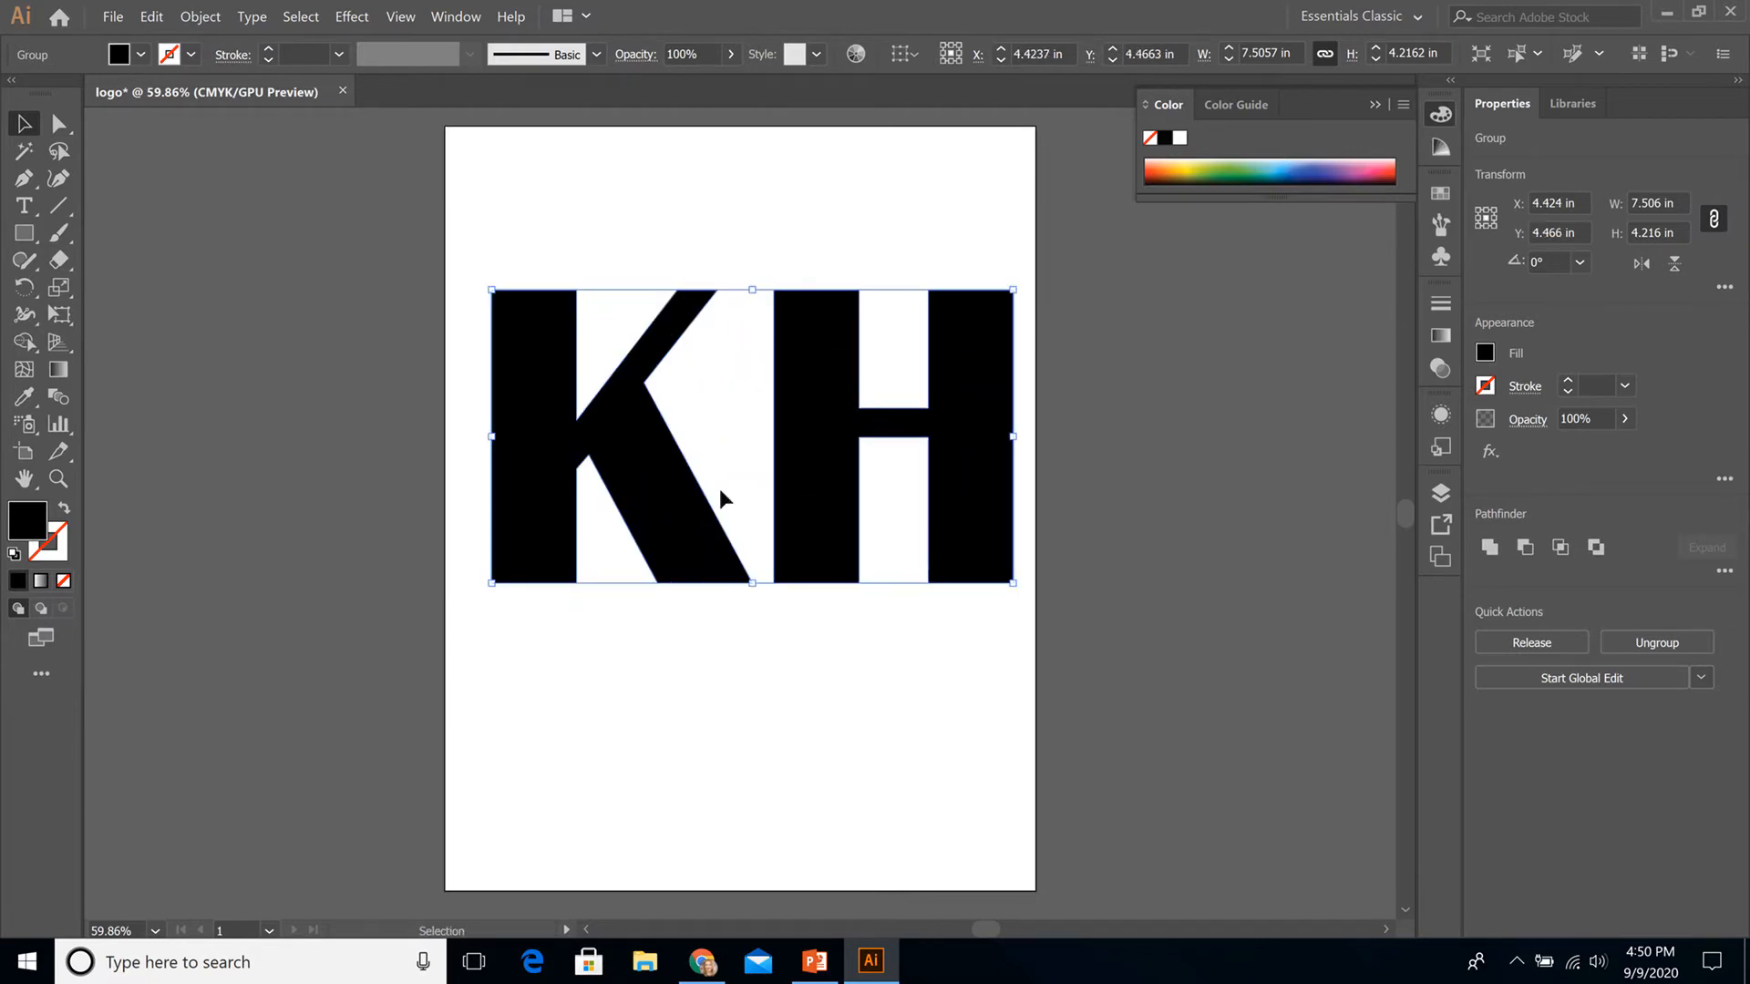
{"action": "mouse_move", "coordinate": [664, 518]}
{"action": "left_mouse_down"}
{"action": "mouse_move", "coordinate": [629, 397]}
{"action": "mouse_move", "coordinate": [699, 496]}
{"action": "mouse_move", "coordinate": [665, 505]}
{"action": "mouse_move", "coordinate": [668, 485]}
{"action": "left_mouse_up"}
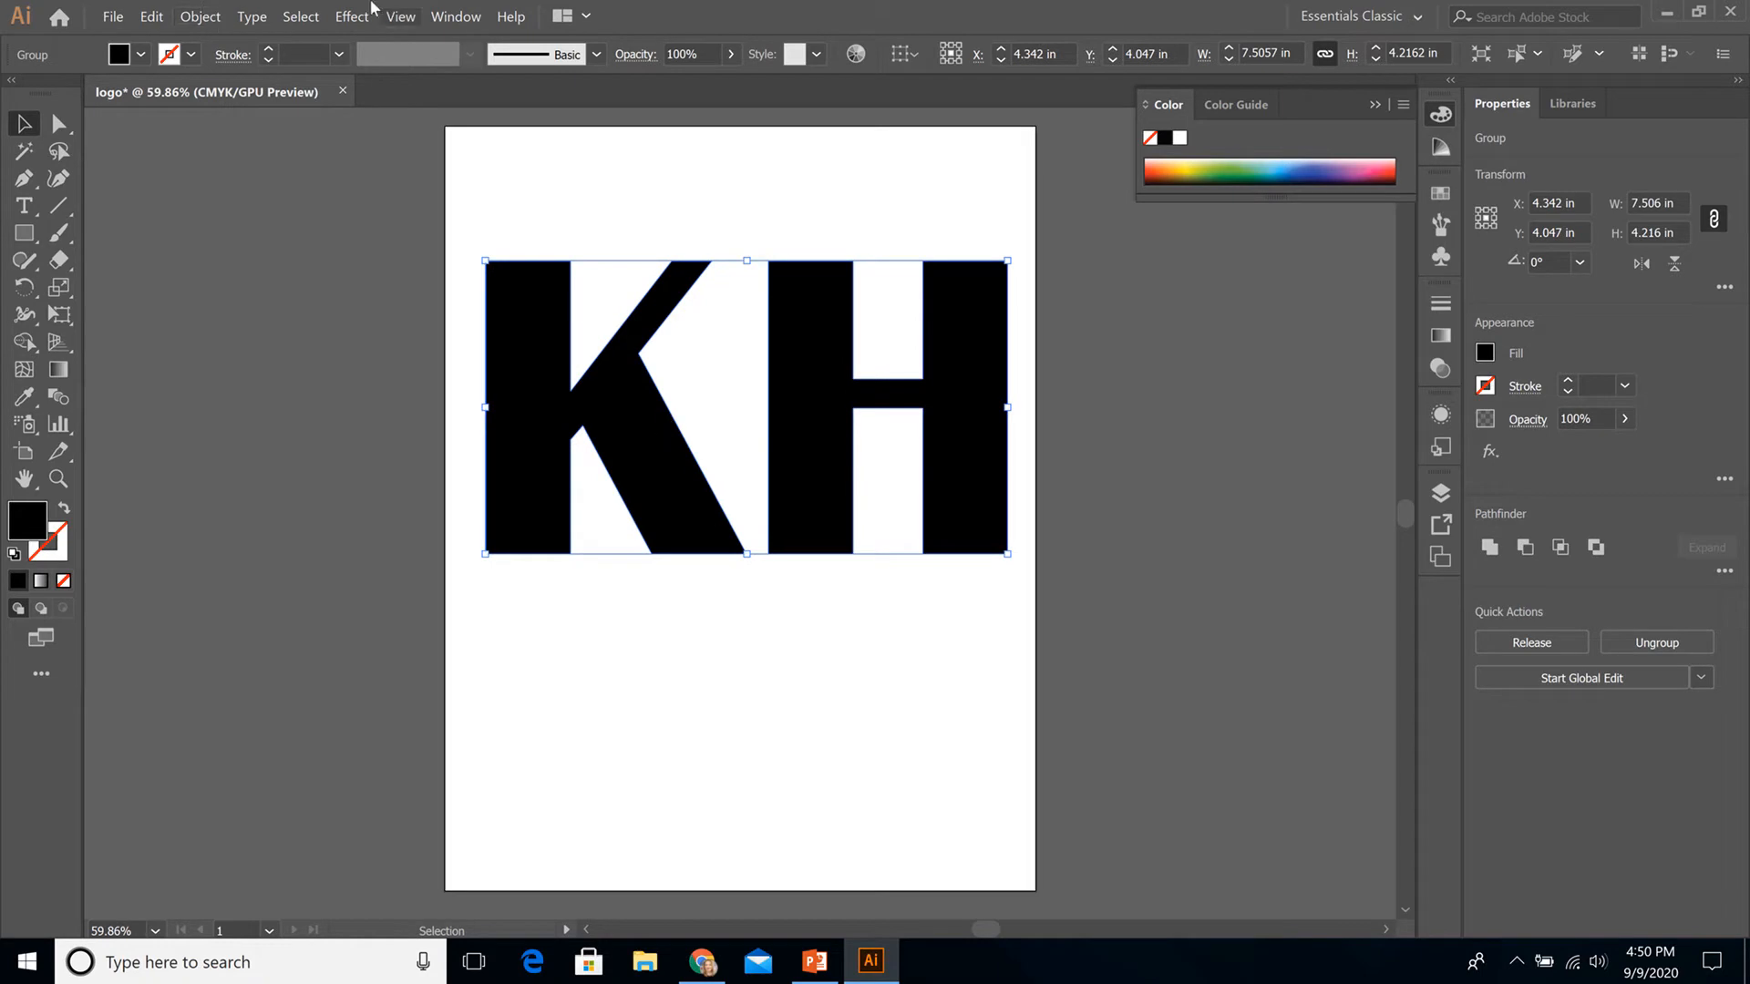
Step: Ungroup the KH lettering and move both letters together slightly lower on the artboard
{"action": "left_click", "coordinate": [199, 19]}
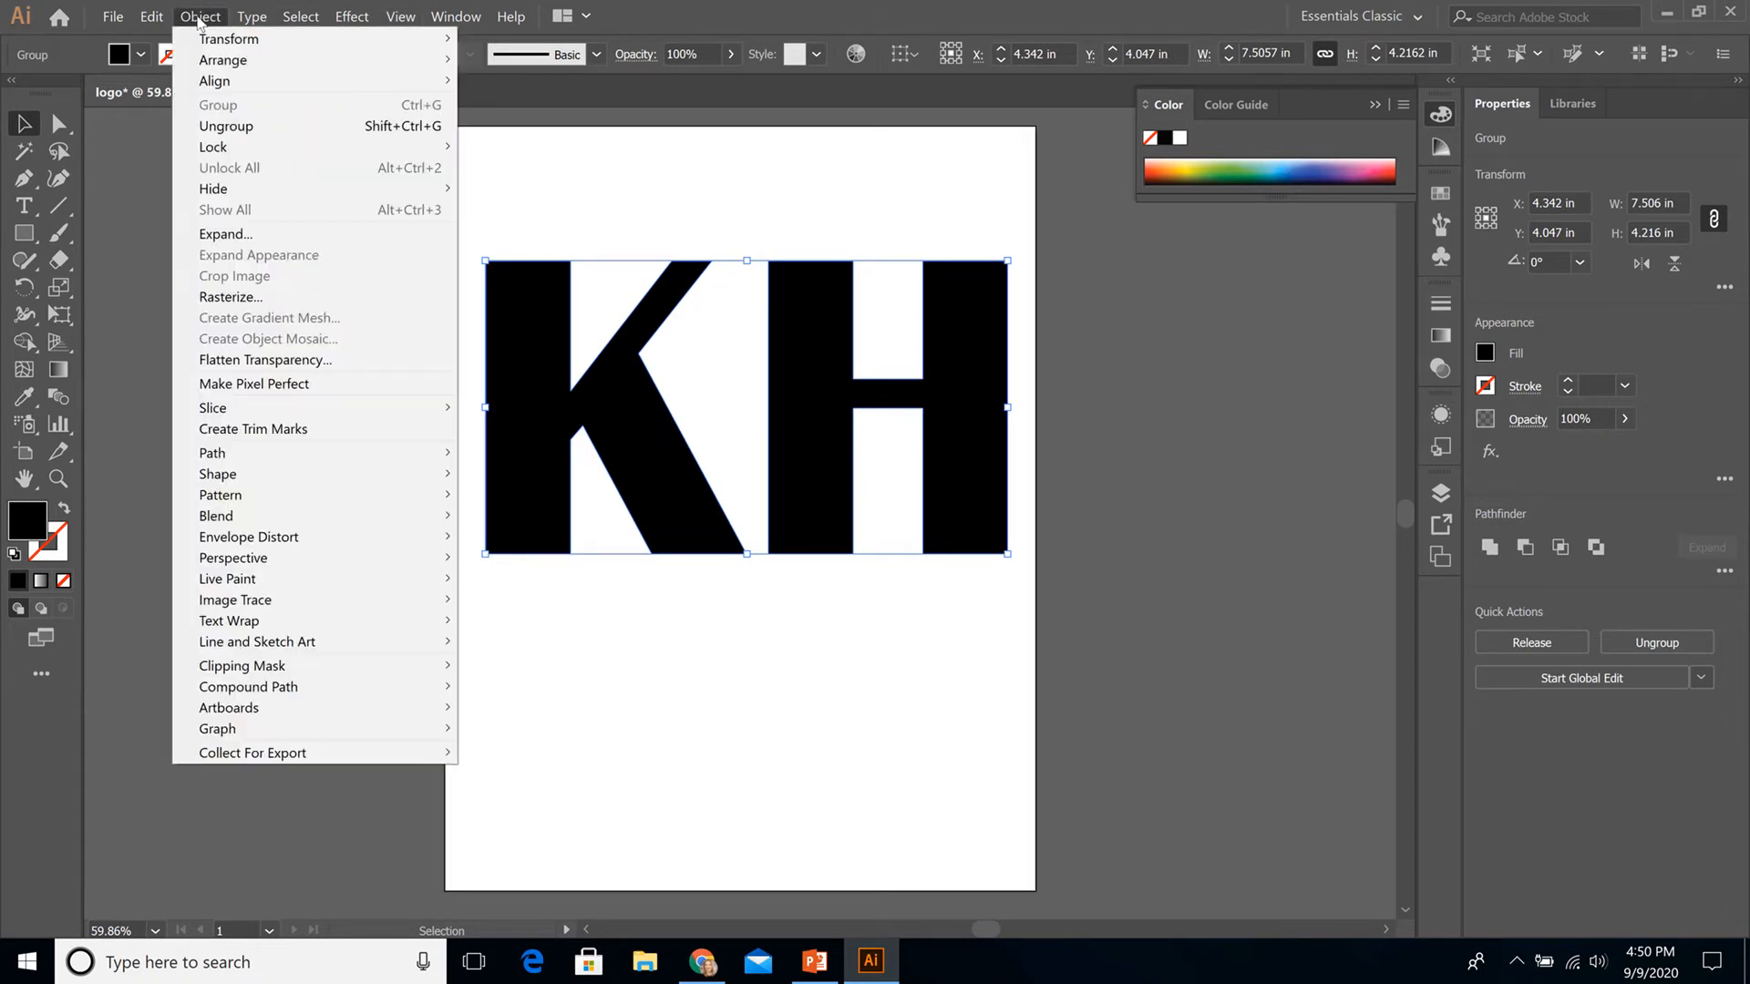
{"action": "left_click", "coordinate": [237, 135]}
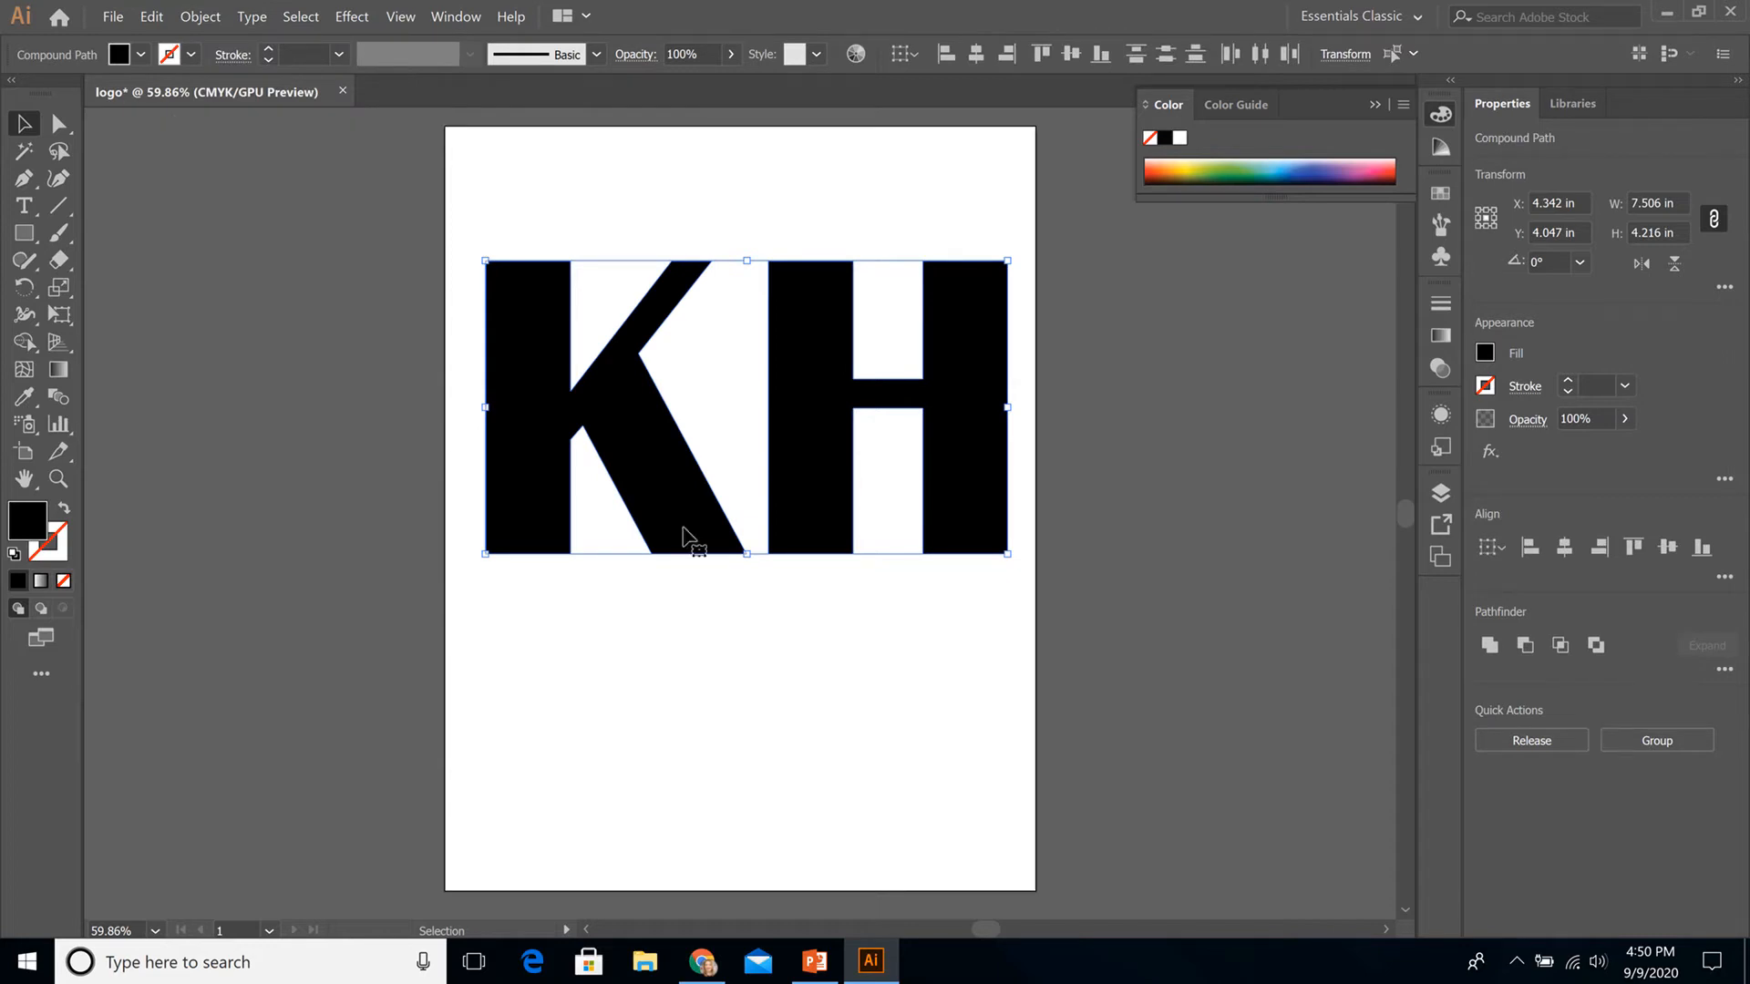
{"action": "left_click_drag", "start_coordinate": [681, 522], "coordinate": [665, 580]}
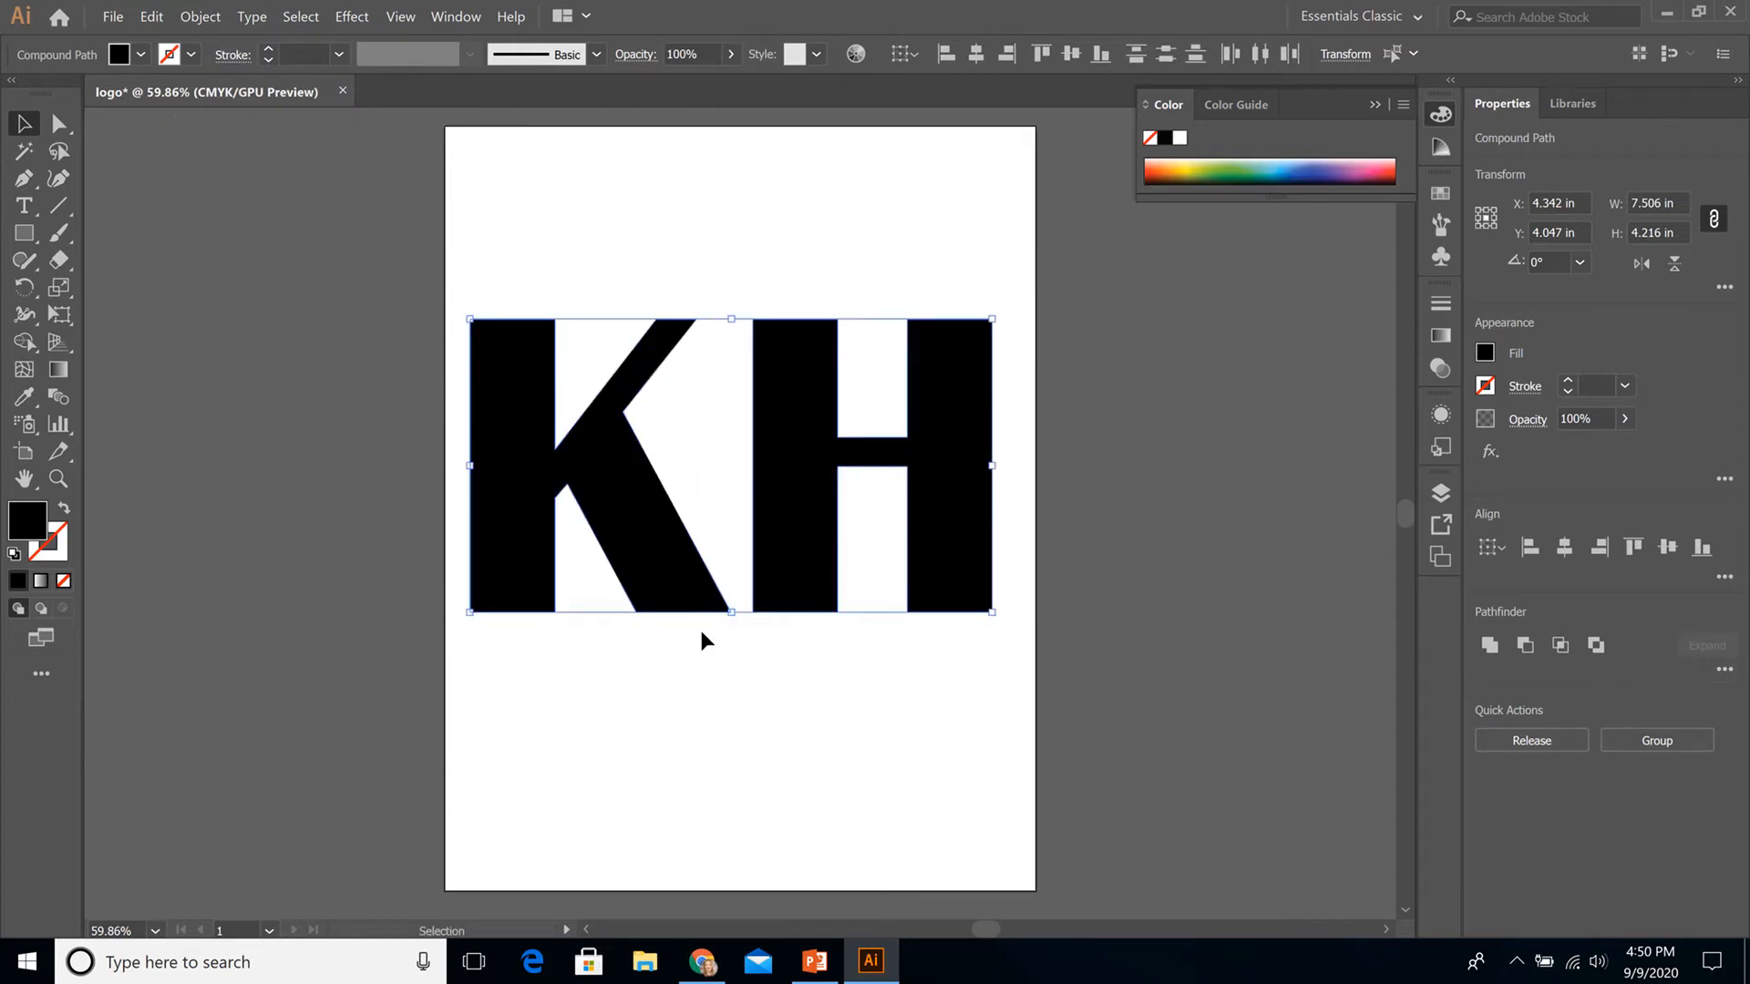
Step: Move the K higher on the artboard and place the H against it, tops aligned, covering the lower end of the K's leg
{"action": "left_click", "coordinate": [968, 726]}
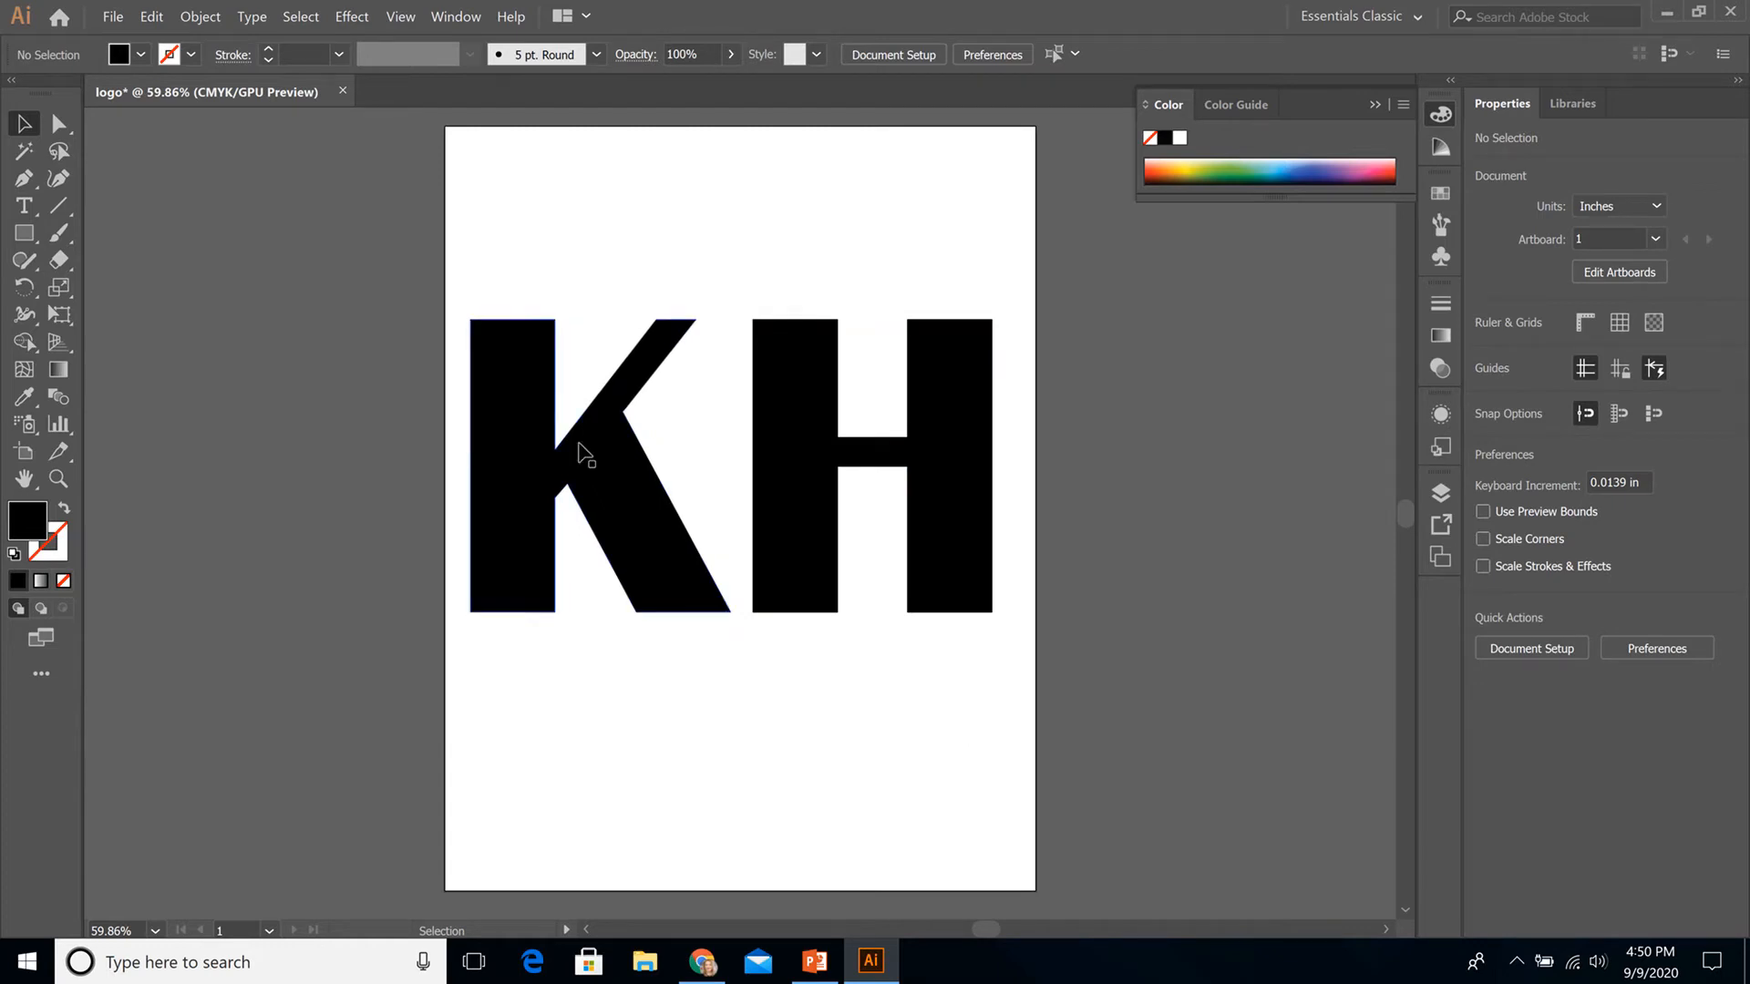
{"action": "left_click", "coordinate": [635, 552]}
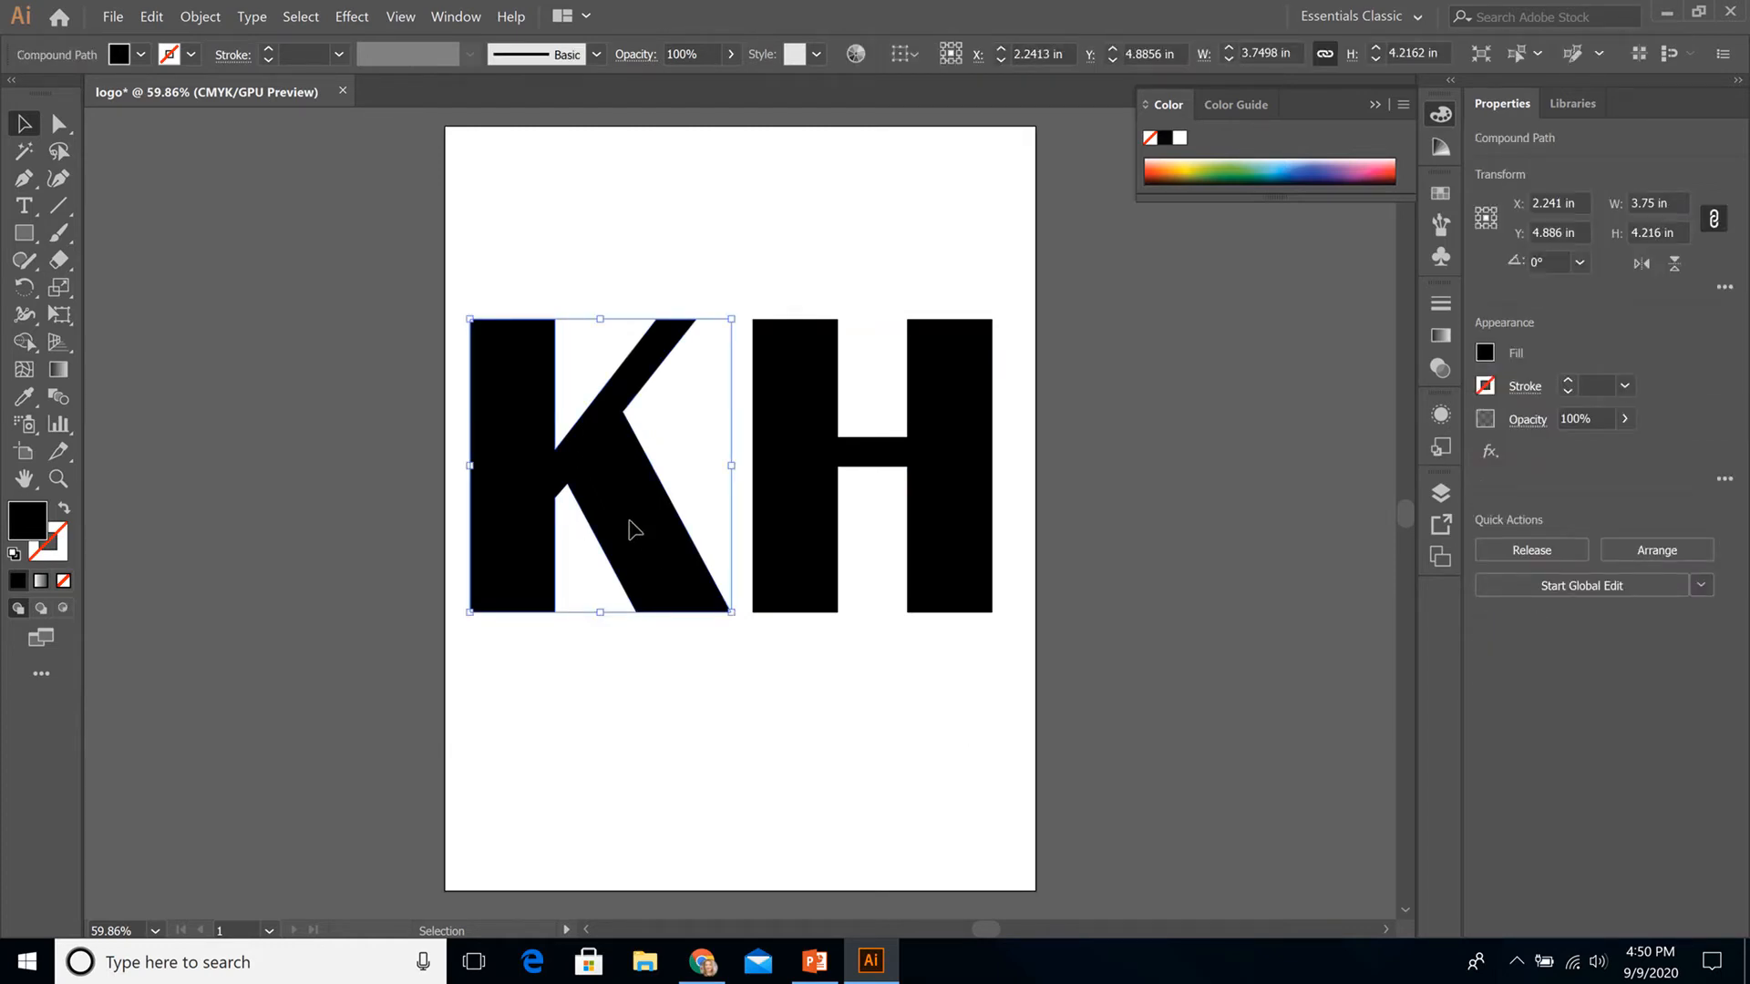
{"action": "left_click_drag", "start_coordinate": [635, 531], "coordinate": [622, 427]}
{"action": "left_click_drag", "start_coordinate": [770, 489], "coordinate": [714, 399]}
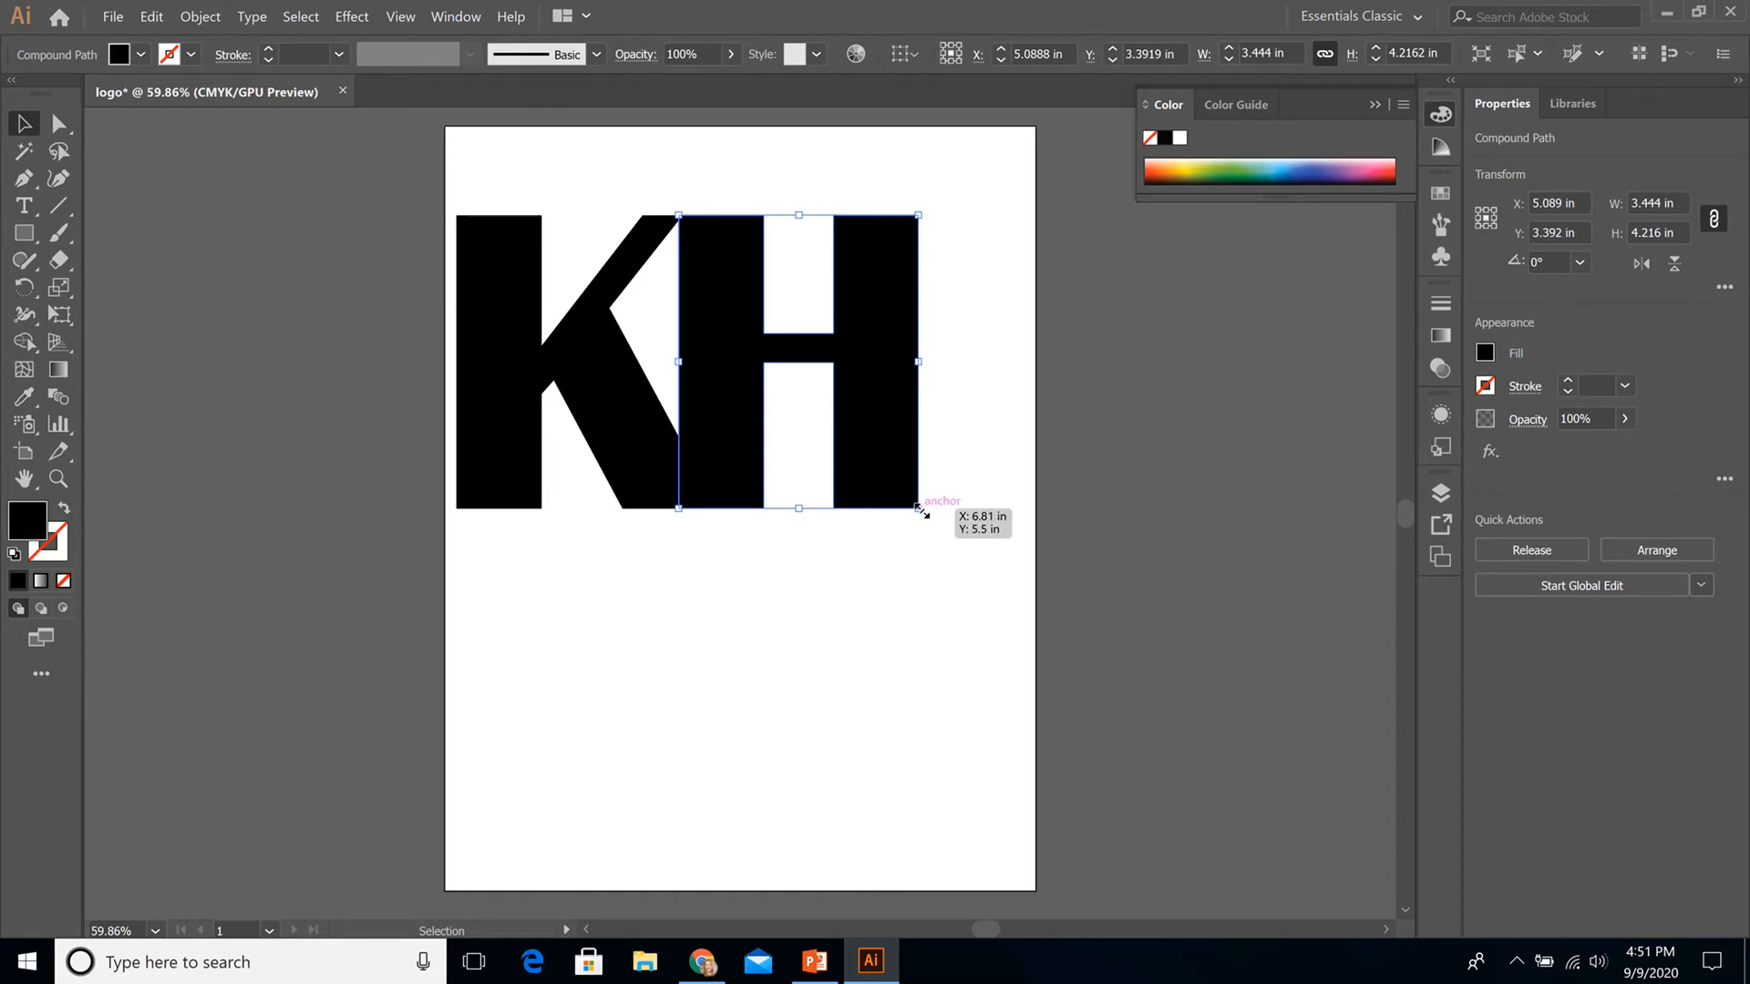
Step: Narrow the H to about 3.05 in wide at its existing height, keeping its edge against the K in place
{"action": "mouse_move", "coordinate": [919, 509]}
{"action": "left_mouse_down"}
{"action": "mouse_move", "coordinate": [971, 603]}
{"action": "mouse_move", "coordinate": [974, 720]}
{"action": "mouse_move", "coordinate": [984, 566]}
{"action": "mouse_move", "coordinate": [1116, 796]}
{"action": "mouse_move", "coordinate": [1075, 798]}
{"action": "mouse_move", "coordinate": [978, 627]}
{"action": "mouse_move", "coordinate": [947, 511]}
{"action": "mouse_move", "coordinate": [876, 511]}
{"action": "mouse_move", "coordinate": [950, 513]}
{"action": "left_mouse_up"}
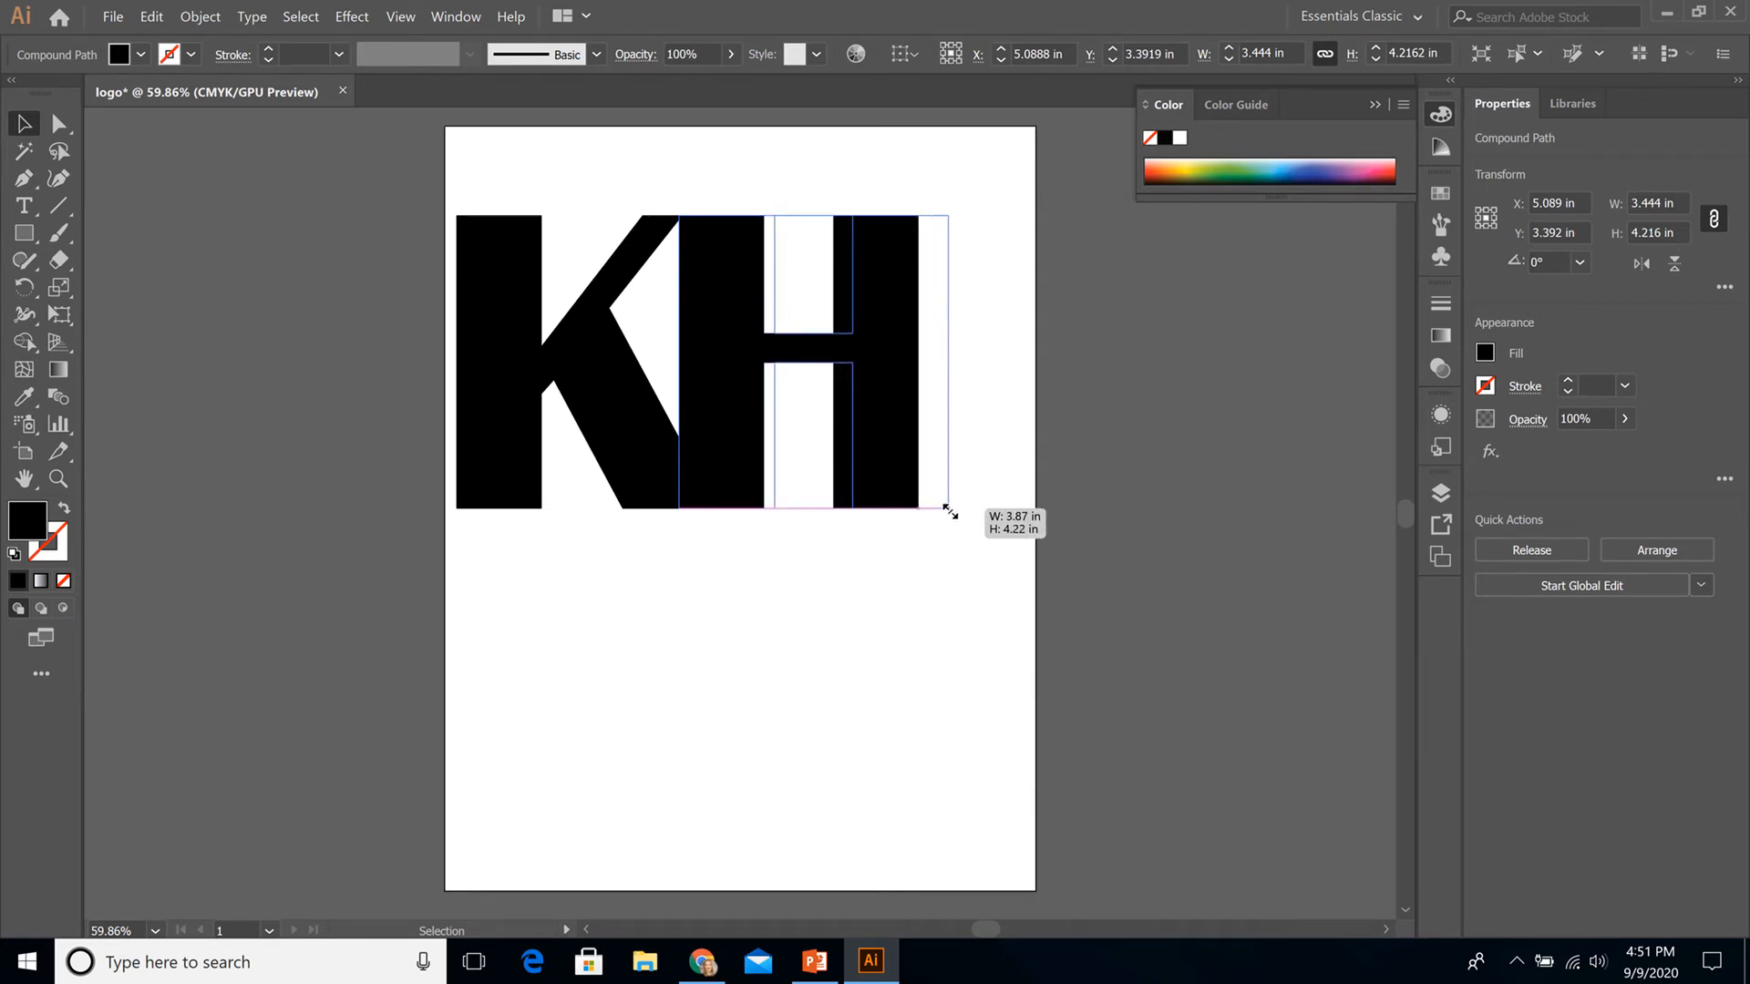
{"action": "mouse_move", "coordinate": [950, 513]}
{"action": "left_mouse_down"}
{"action": "mouse_move", "coordinate": [980, 511]}
{"action": "mouse_move", "coordinate": [927, 513]}
{"action": "left_mouse_up"}
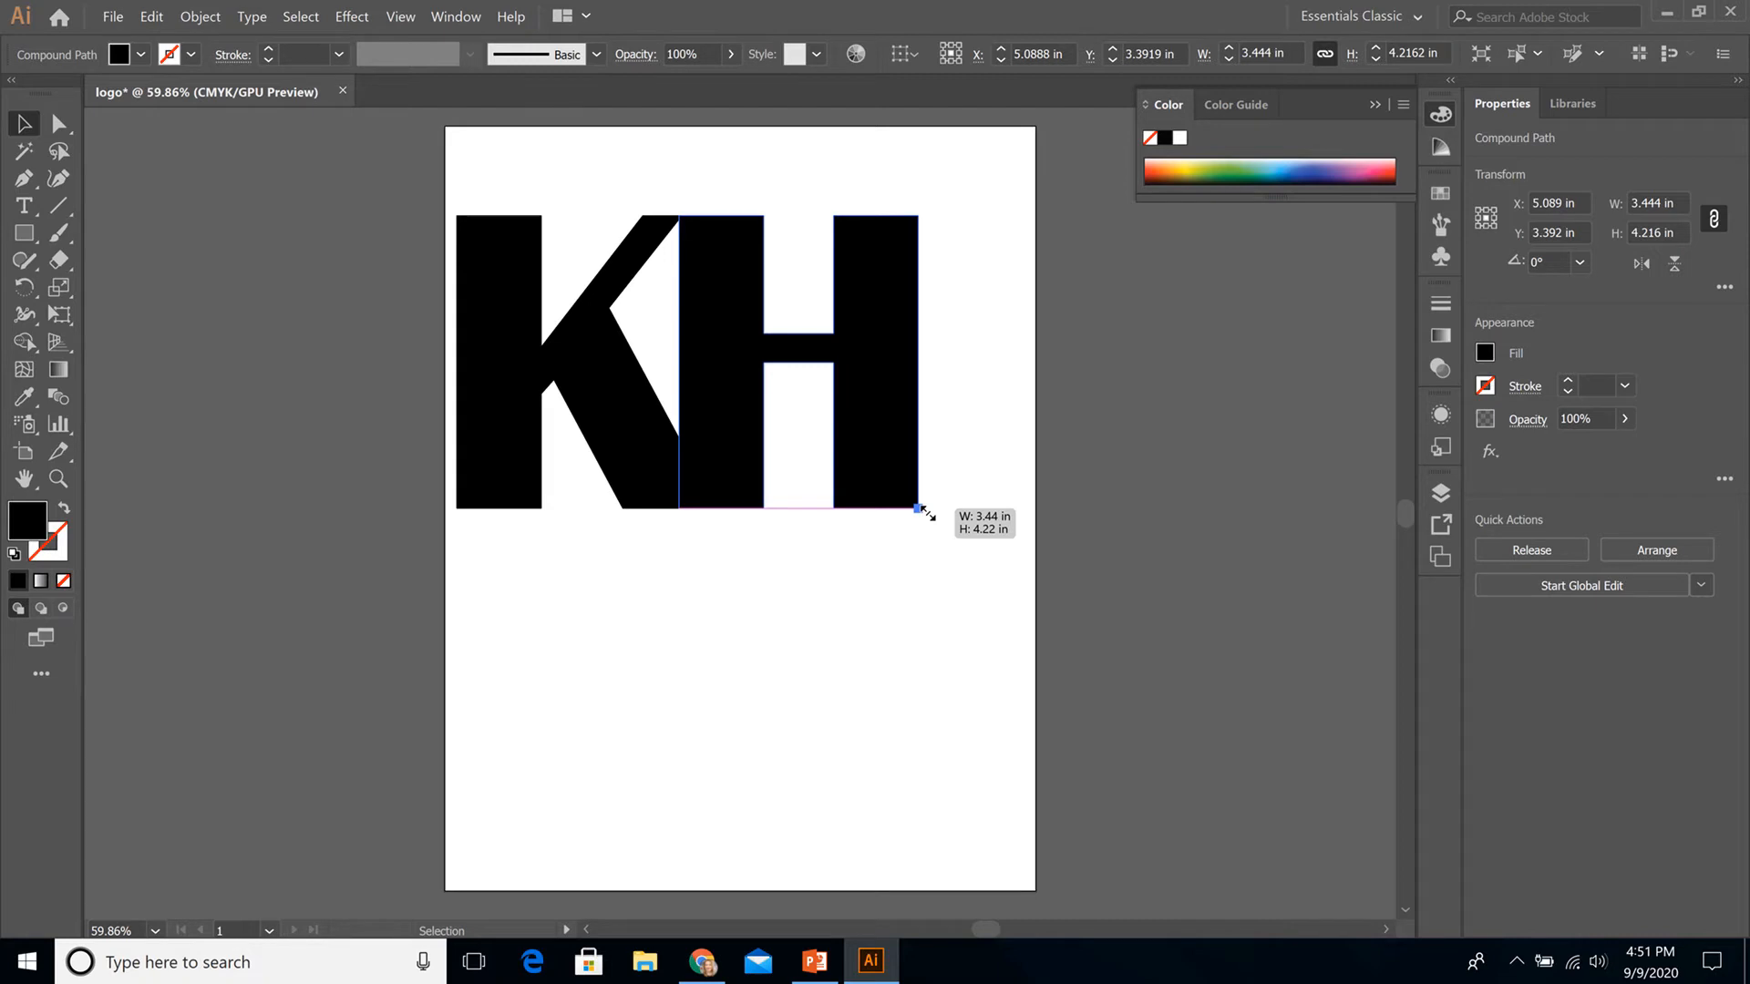
{"action": "left_click_drag", "start_coordinate": [928, 515], "coordinate": [889, 505]}
{"action": "left_click", "coordinate": [781, 578]}
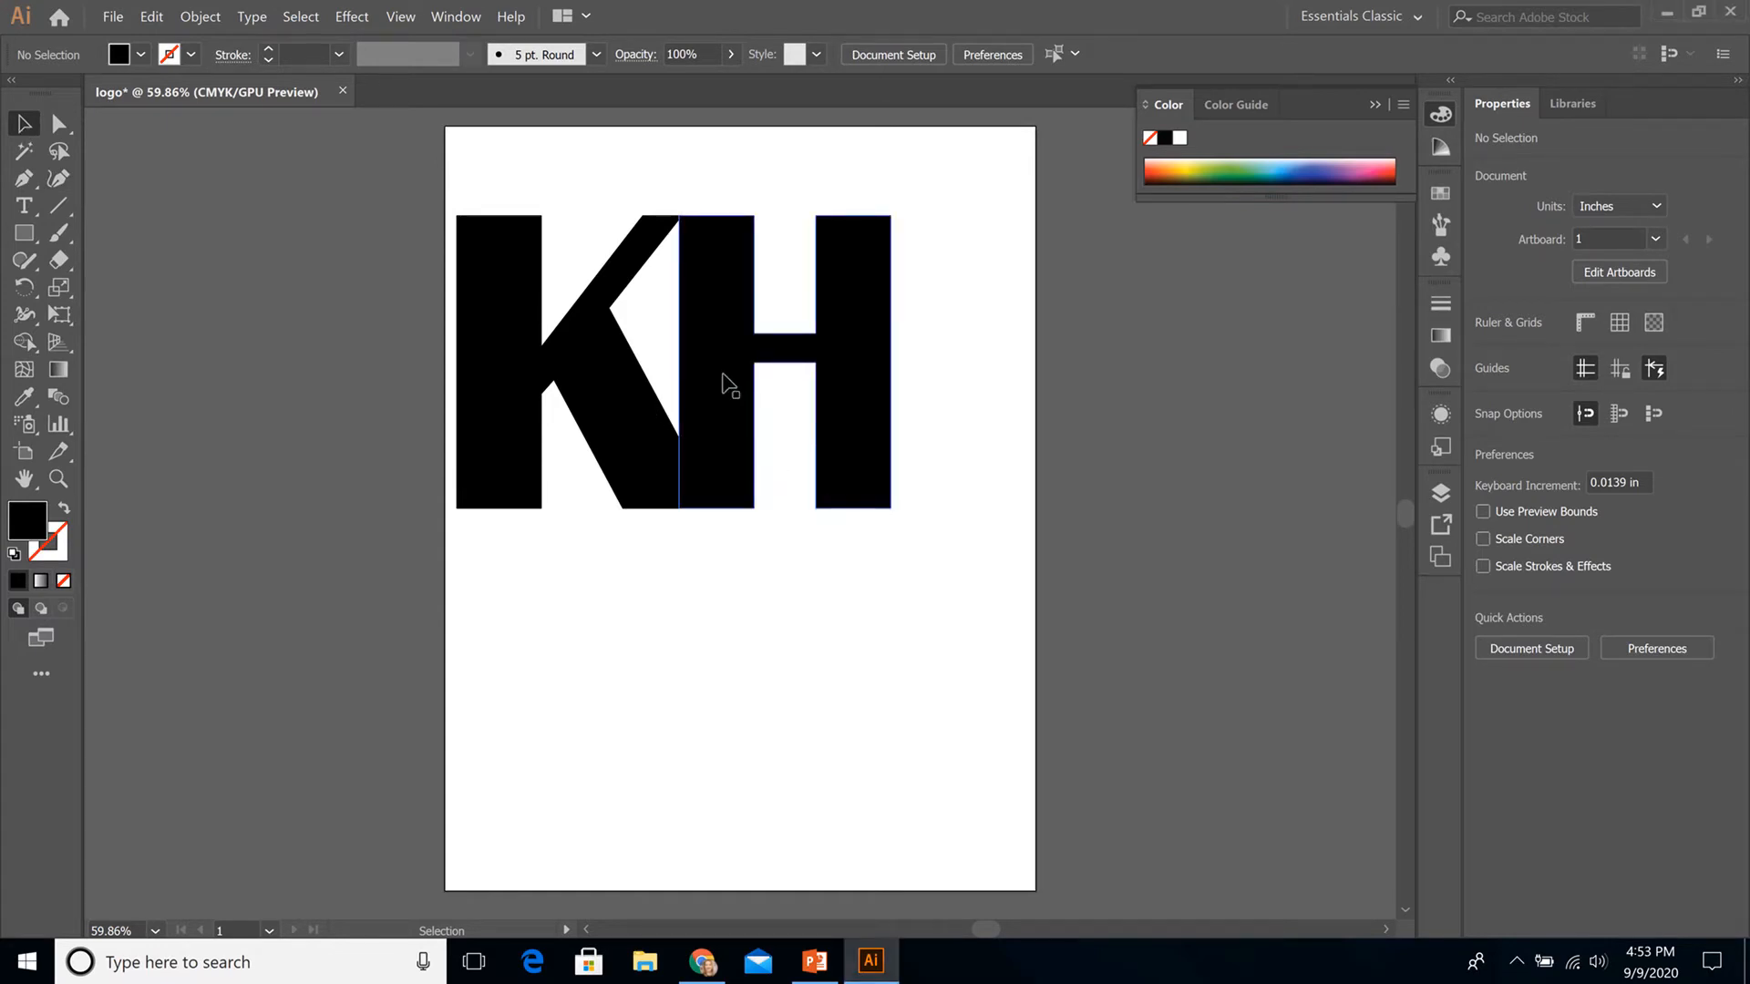
Step: Try enlarging the H to about 4.1 by 5.38 in and slanting both stem bottoms by moving their inner and outer corner anchors with Direct Selection
{"action": "left_click", "coordinate": [889, 494]}
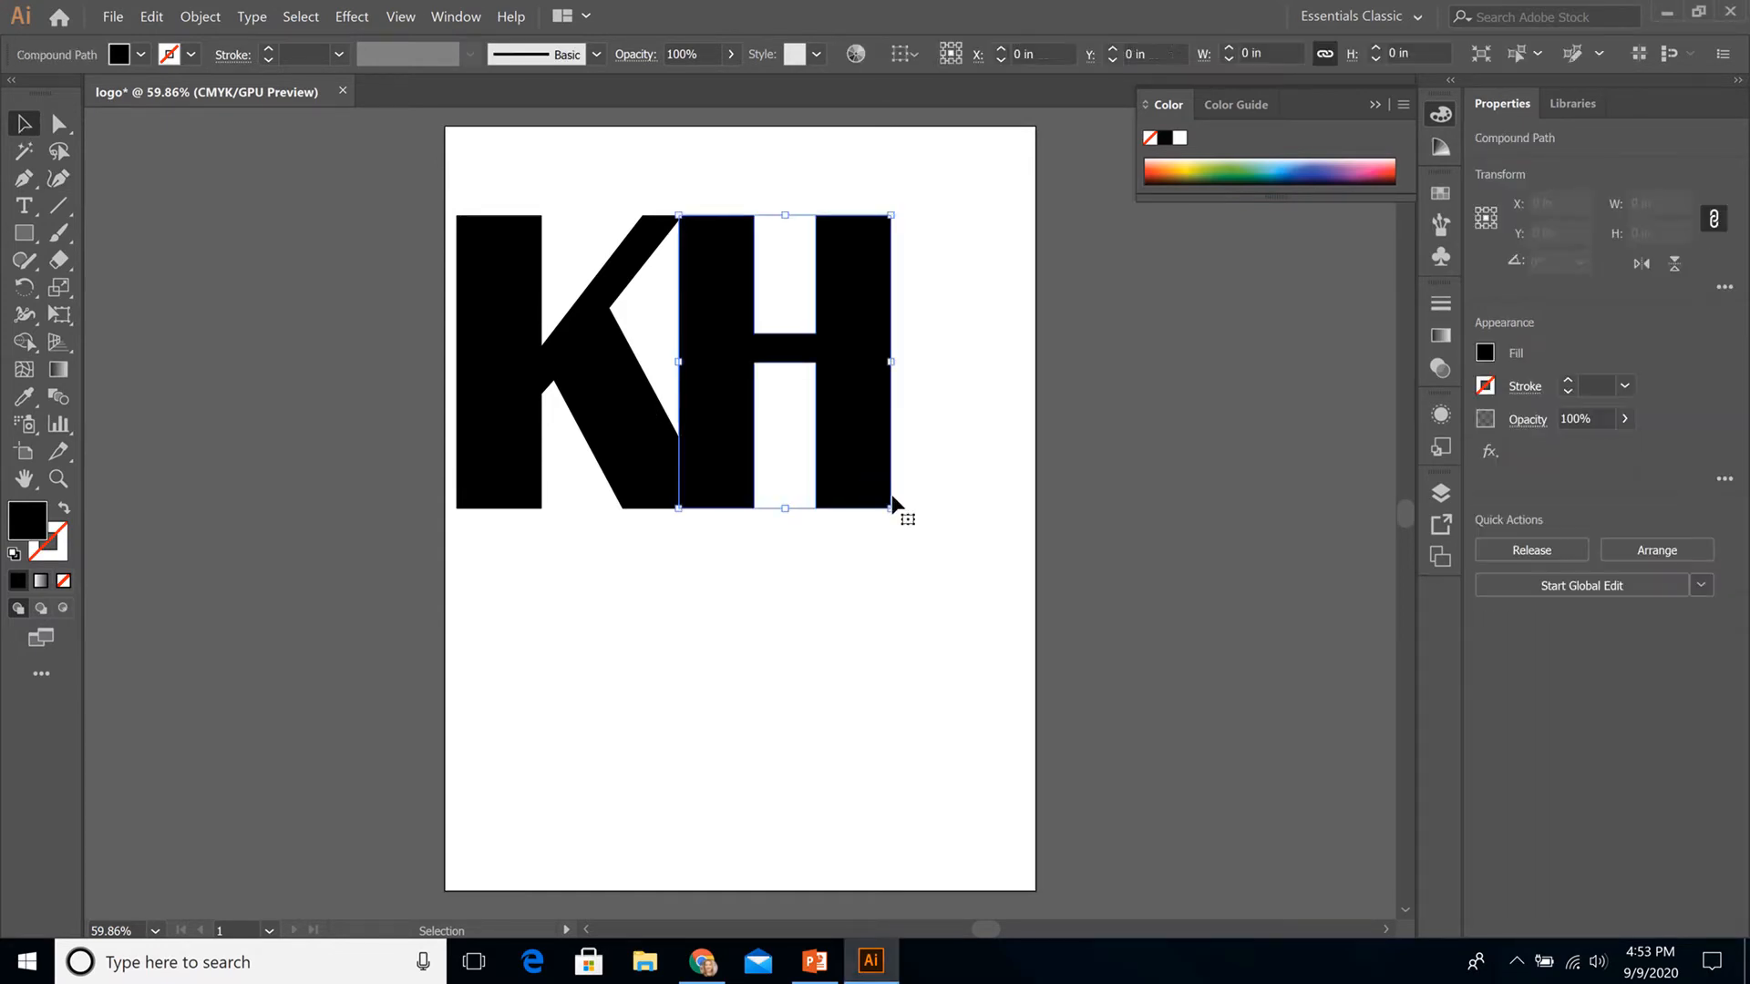
{"action": "left_click_drag", "start_coordinate": [893, 512], "coordinate": [964, 592]}
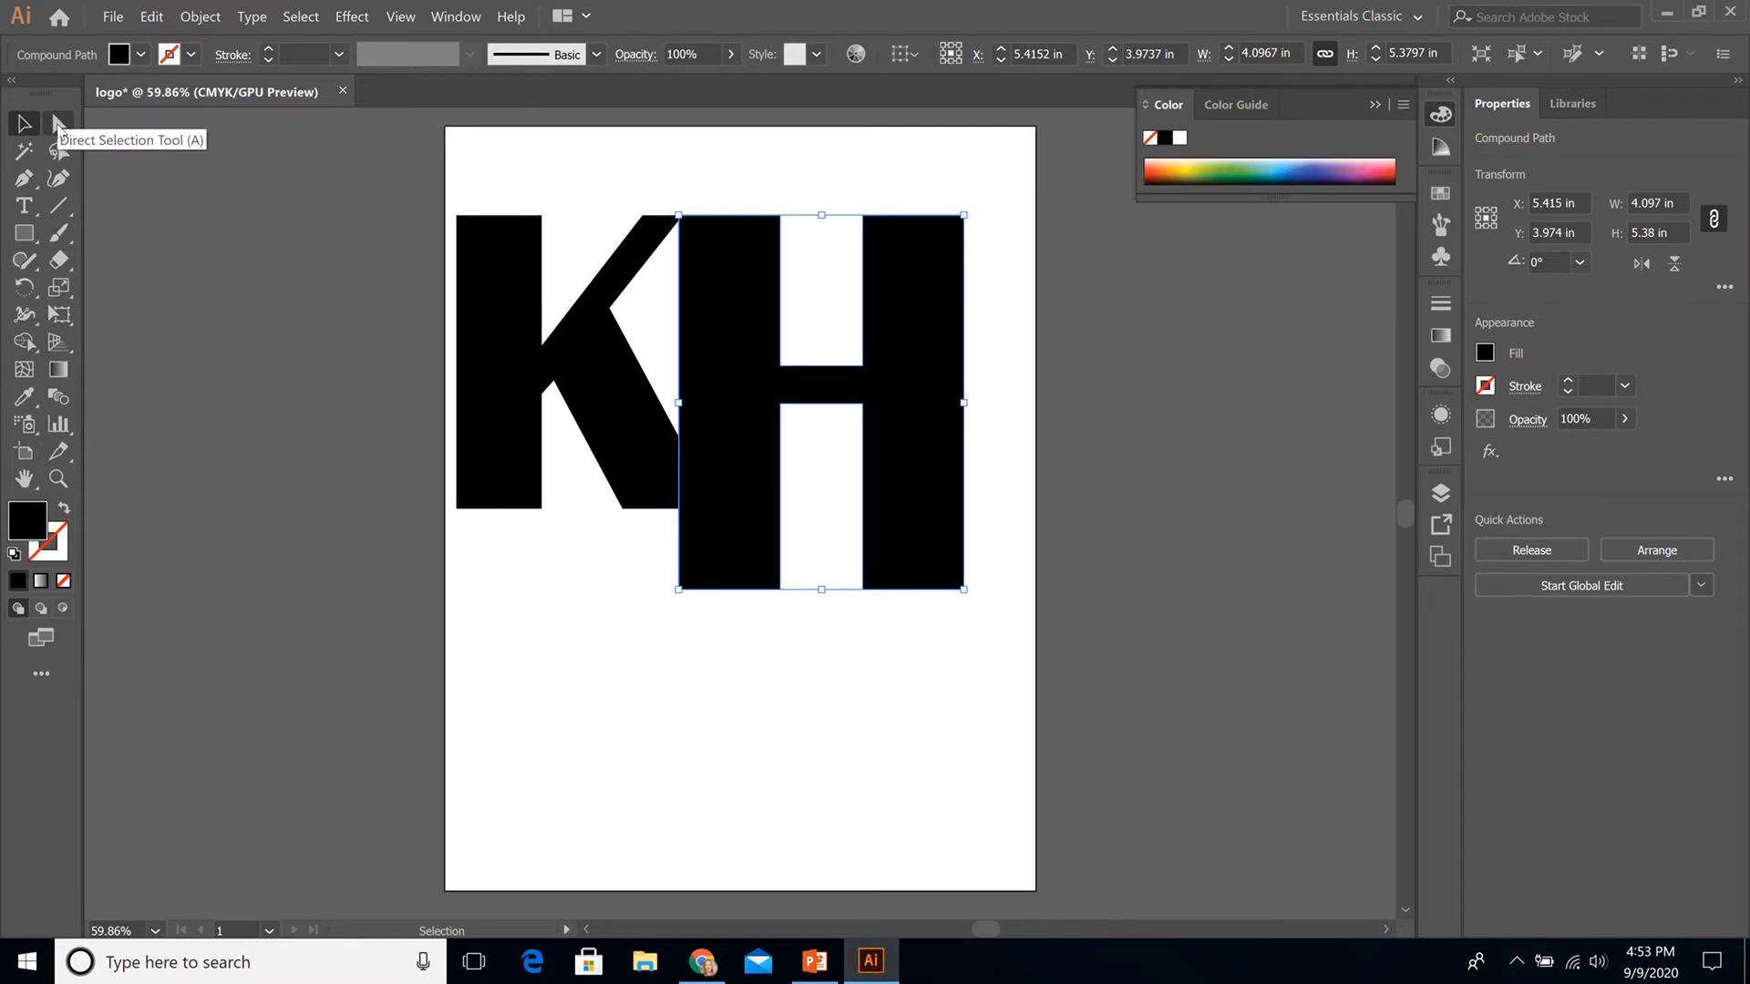
{"action": "left_click", "coordinate": [59, 128]}
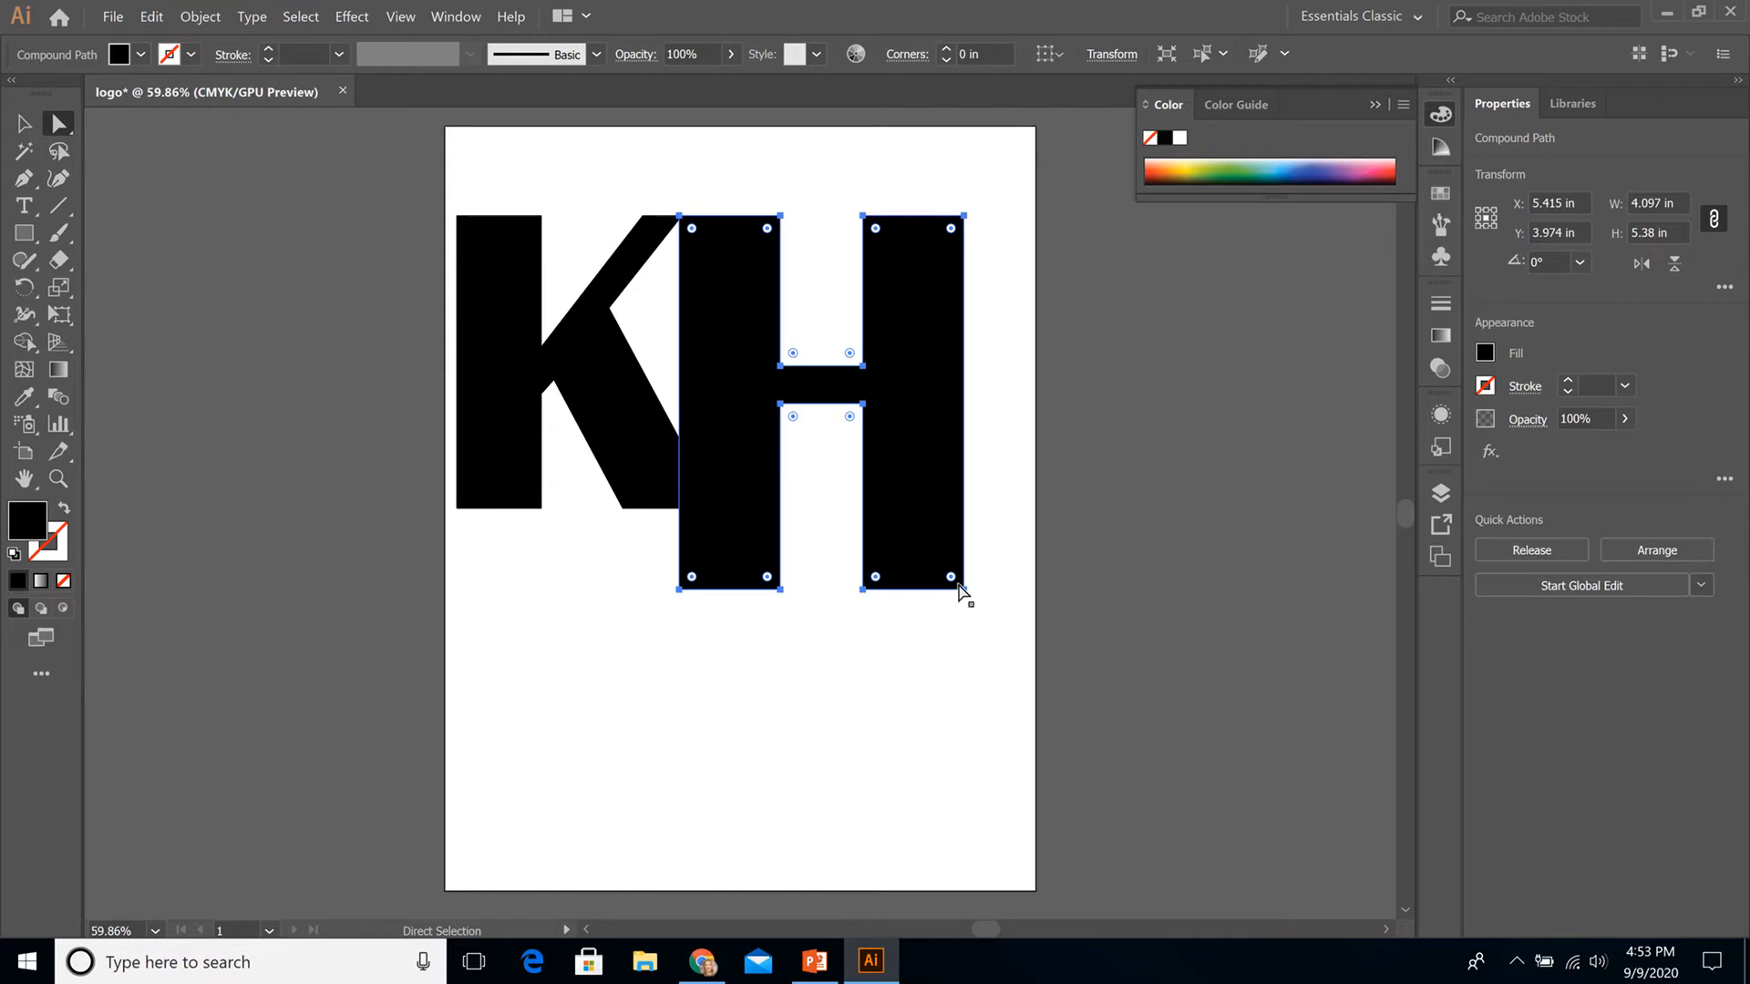
{"action": "left_click_drag", "start_coordinate": [965, 591], "coordinate": [964, 593]}
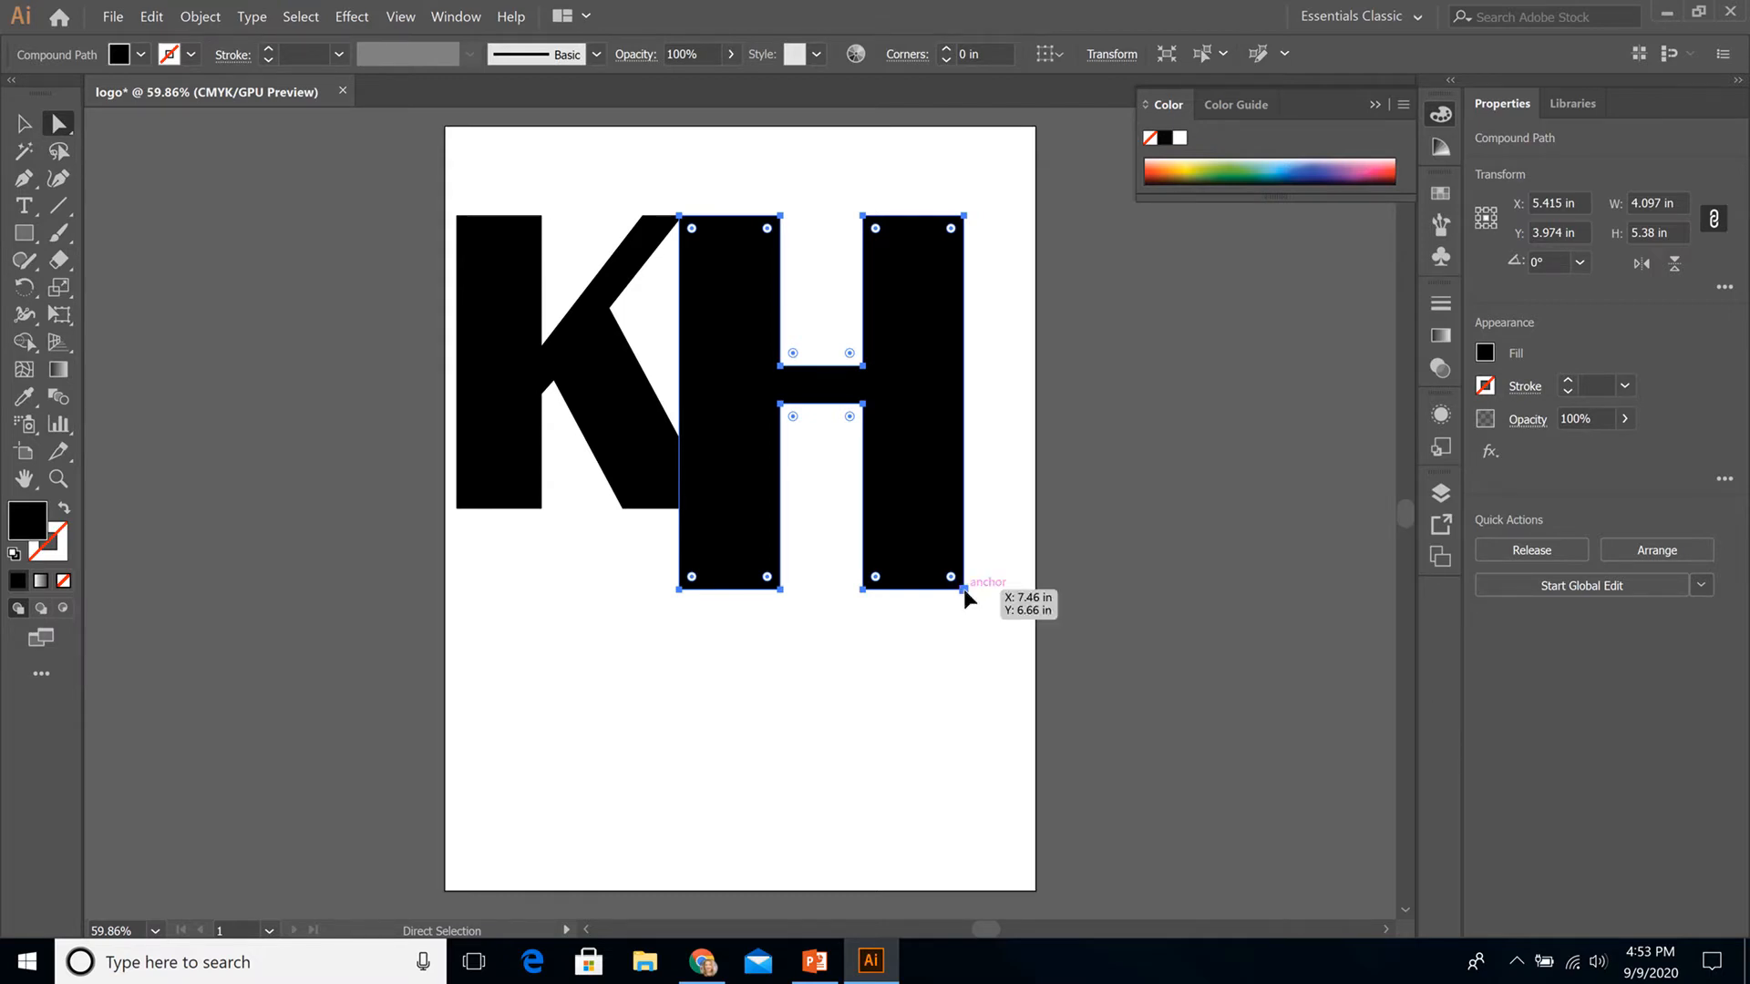
{"action": "left_click_drag", "start_coordinate": [965, 590], "coordinate": [964, 592]}
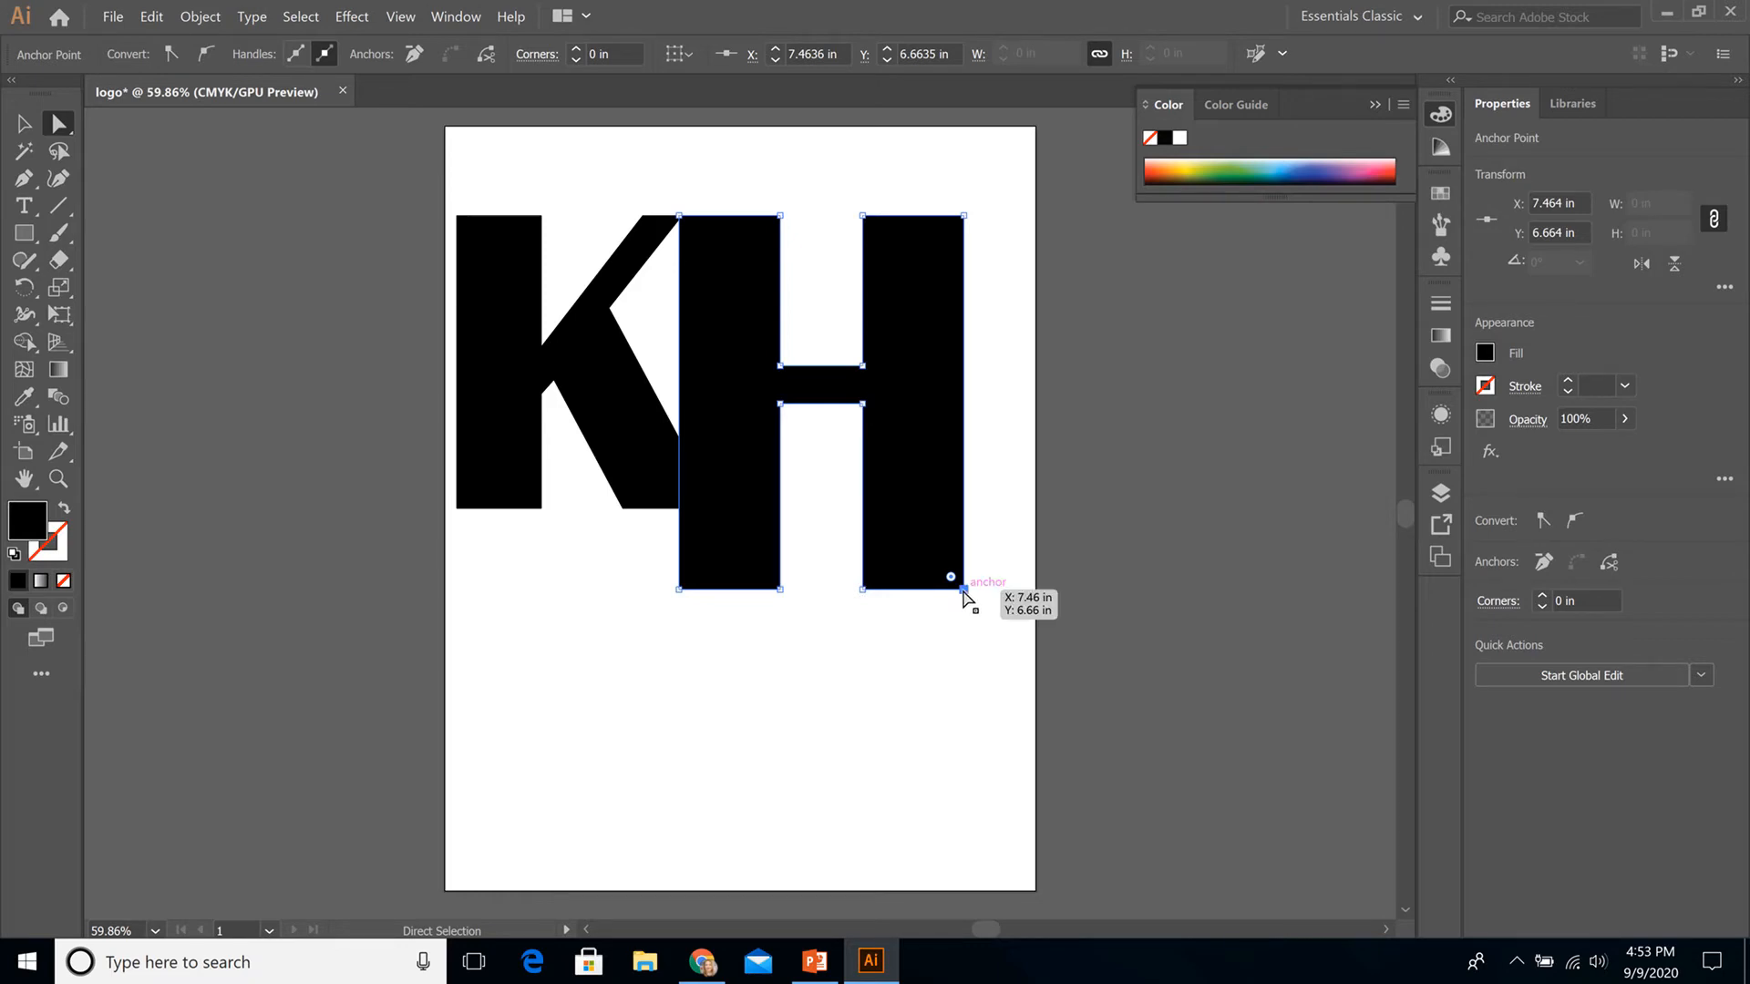
{"action": "left_click_drag", "start_coordinate": [963, 590], "coordinate": [939, 508]}
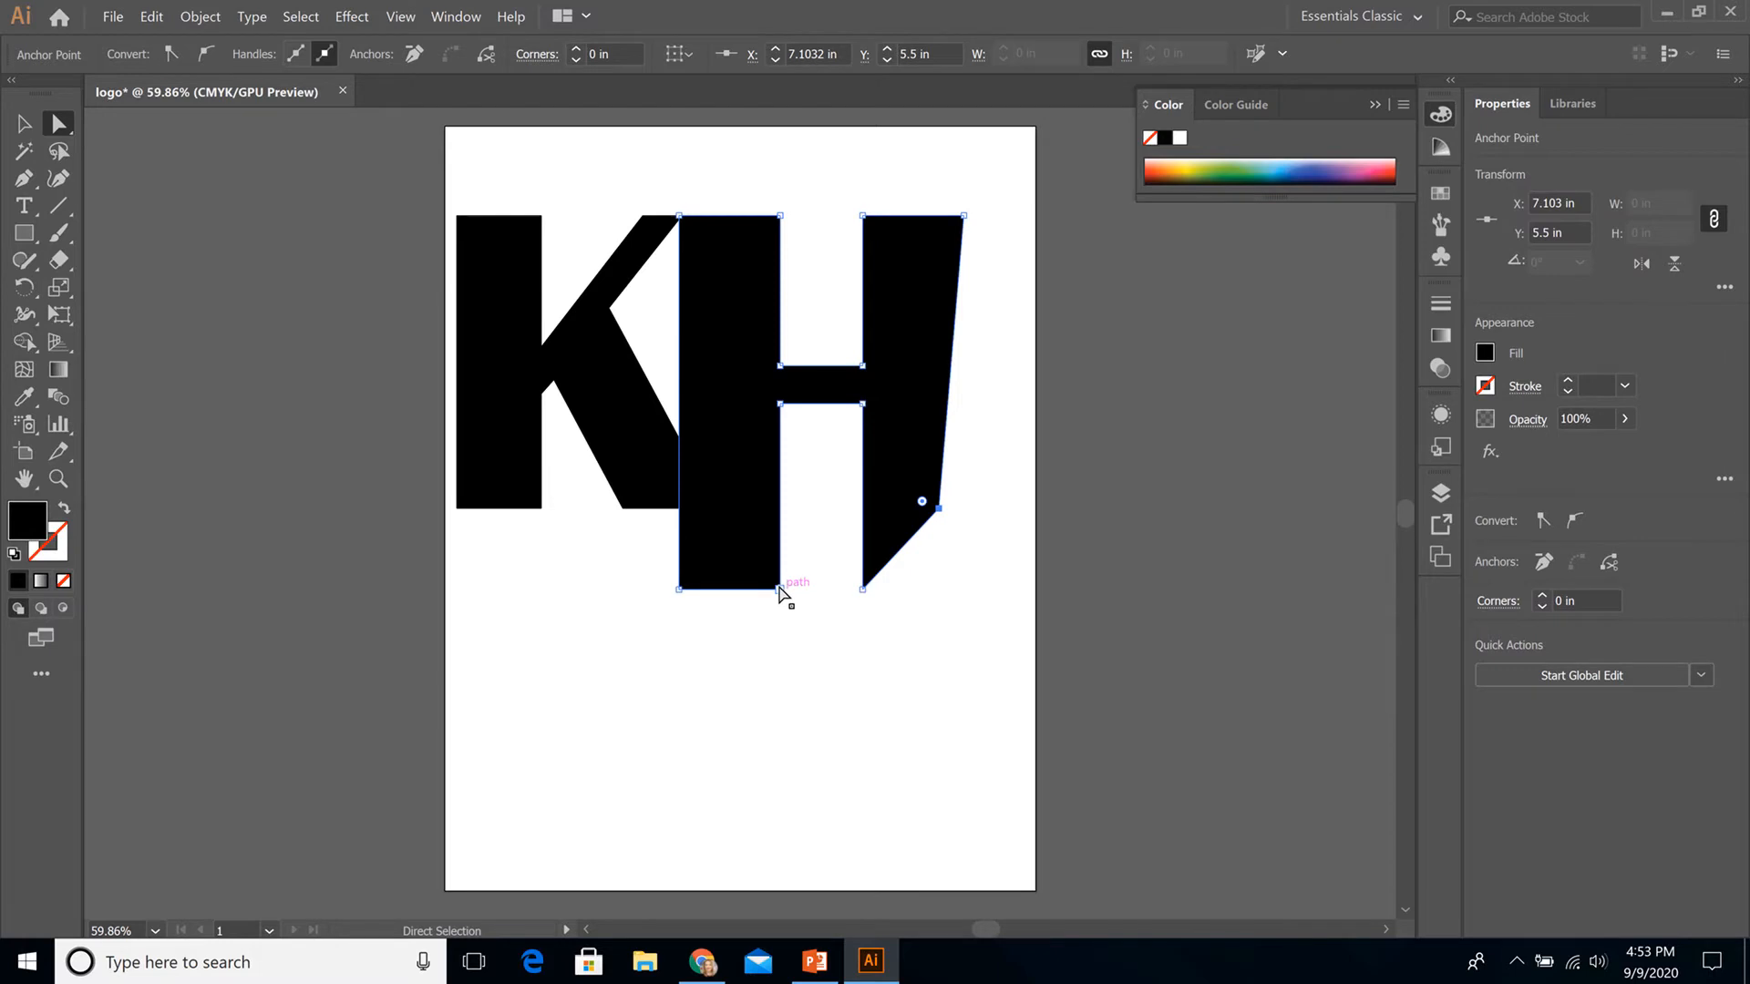
{"action": "left_click_drag", "start_coordinate": [780, 590], "coordinate": [779, 488]}
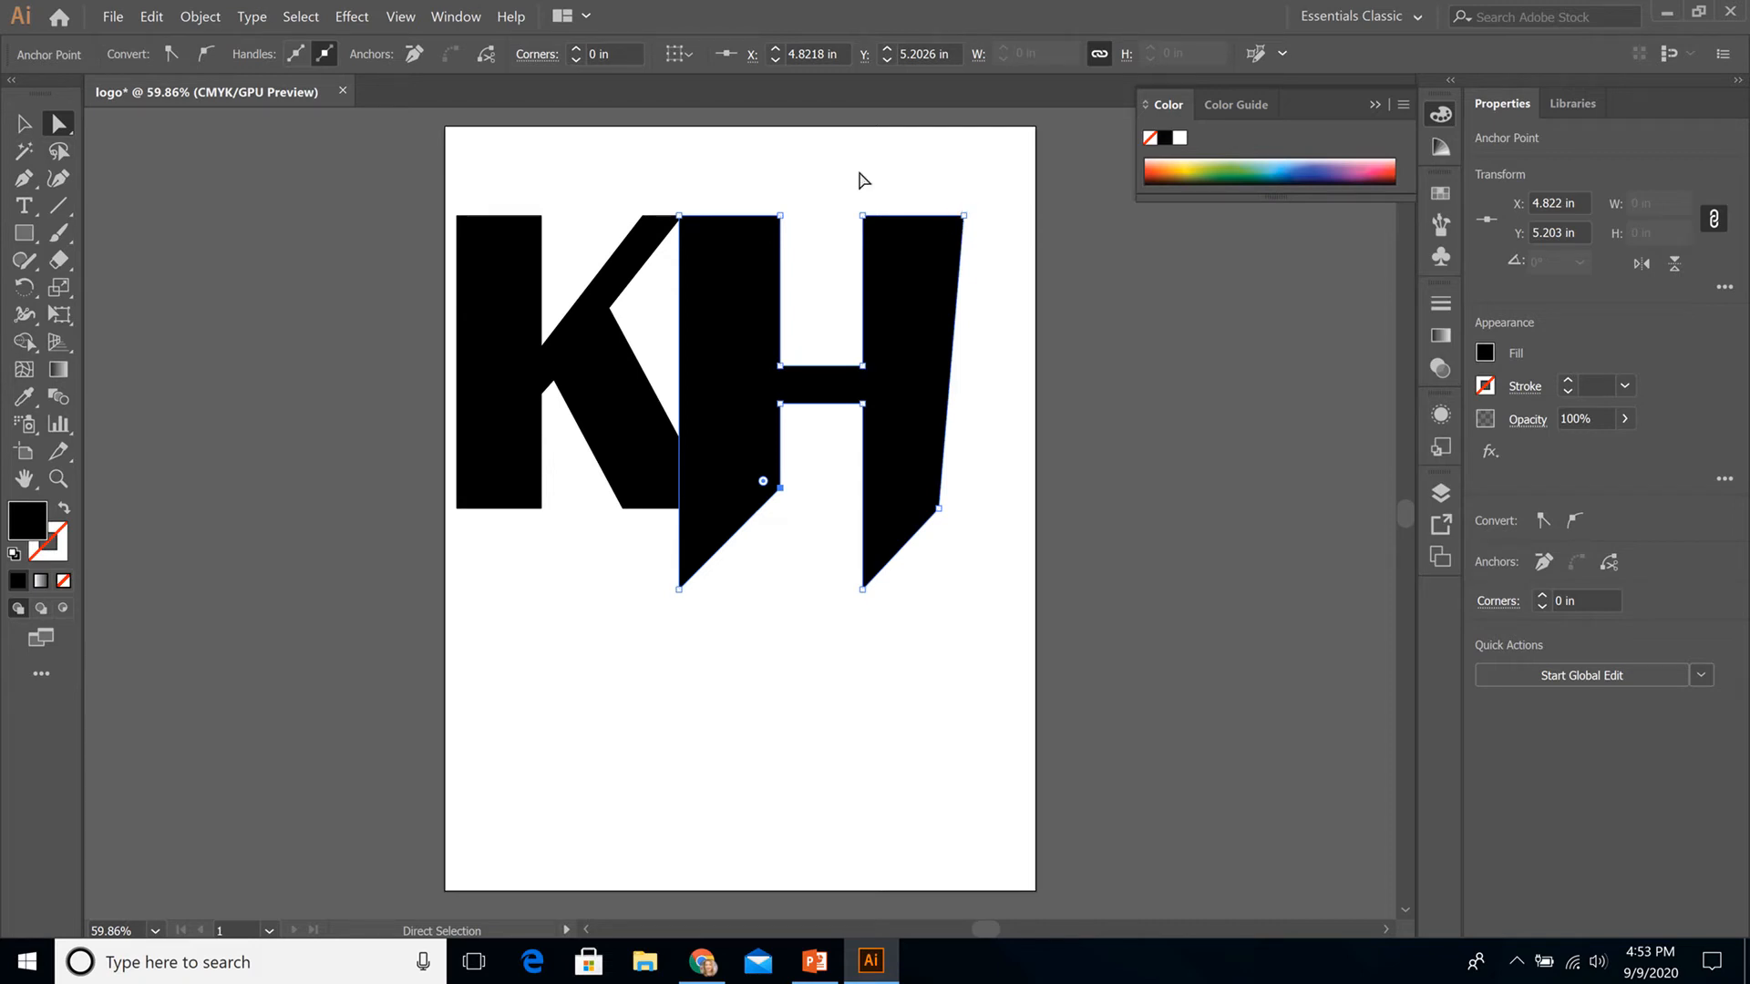
Step: Try moving all anchor points of the H's right stem horizontally about 0.6 in toward its left stem
{"action": "left_click", "coordinate": [863, 216]}
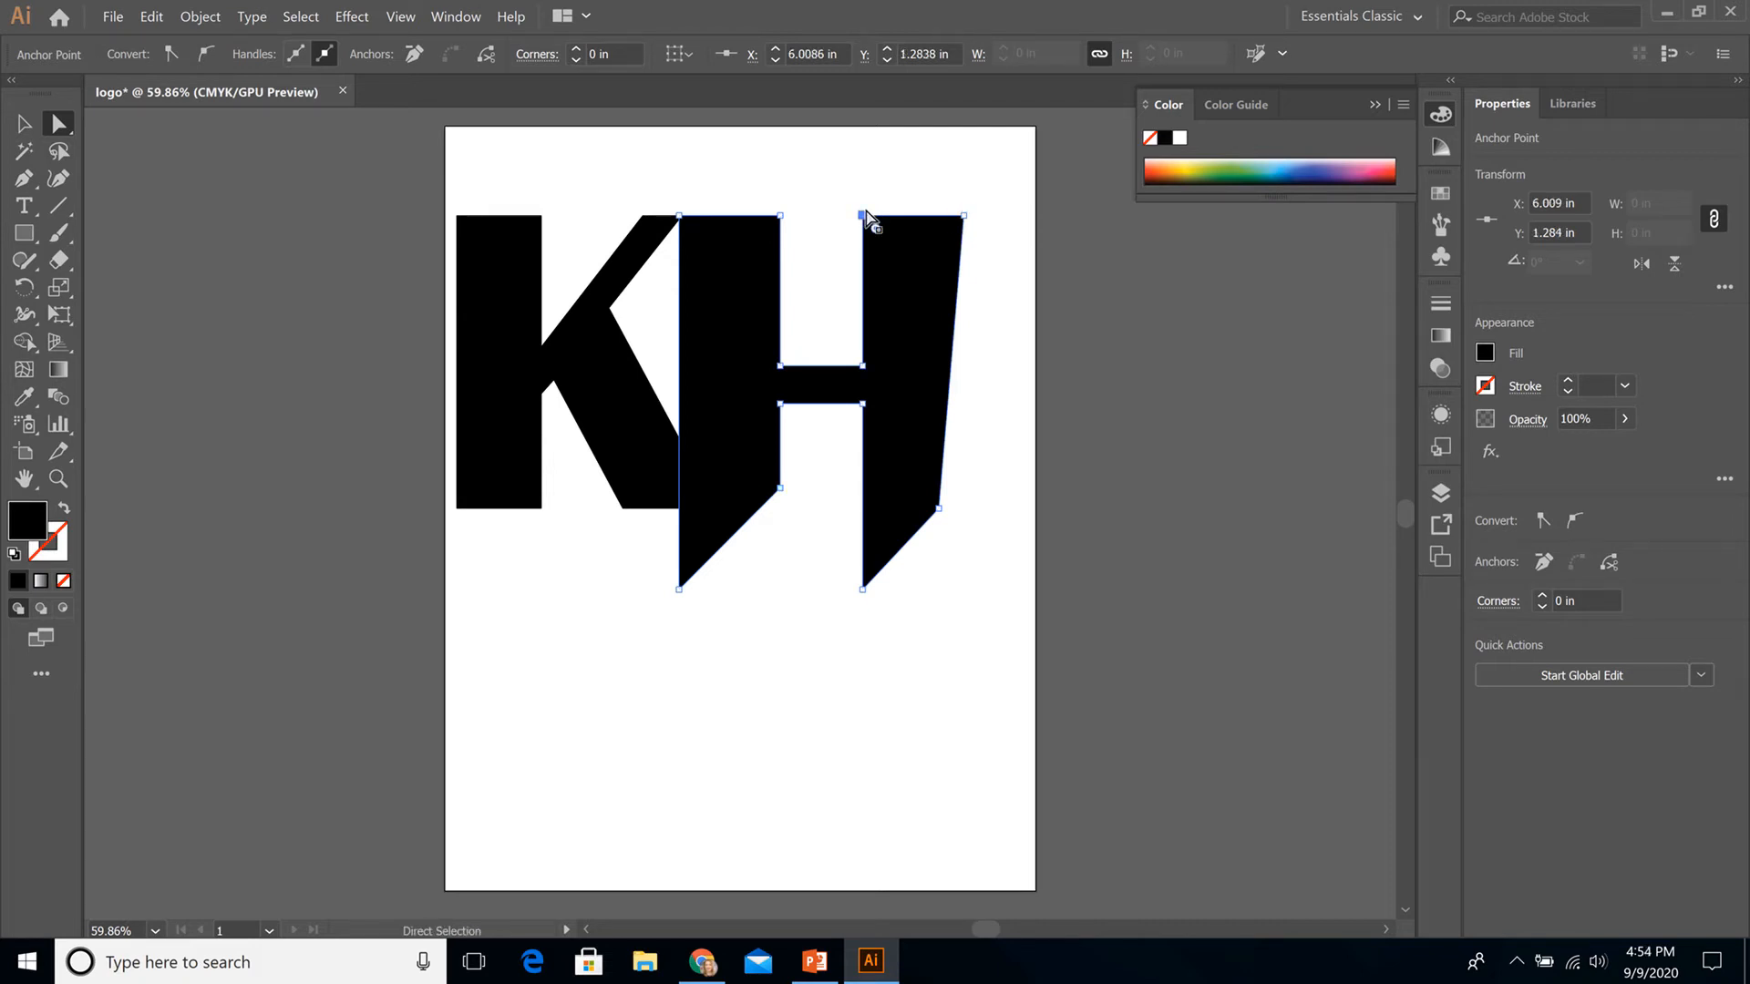
{"action": "left_click", "coordinate": [963, 216], "text": "shift"}
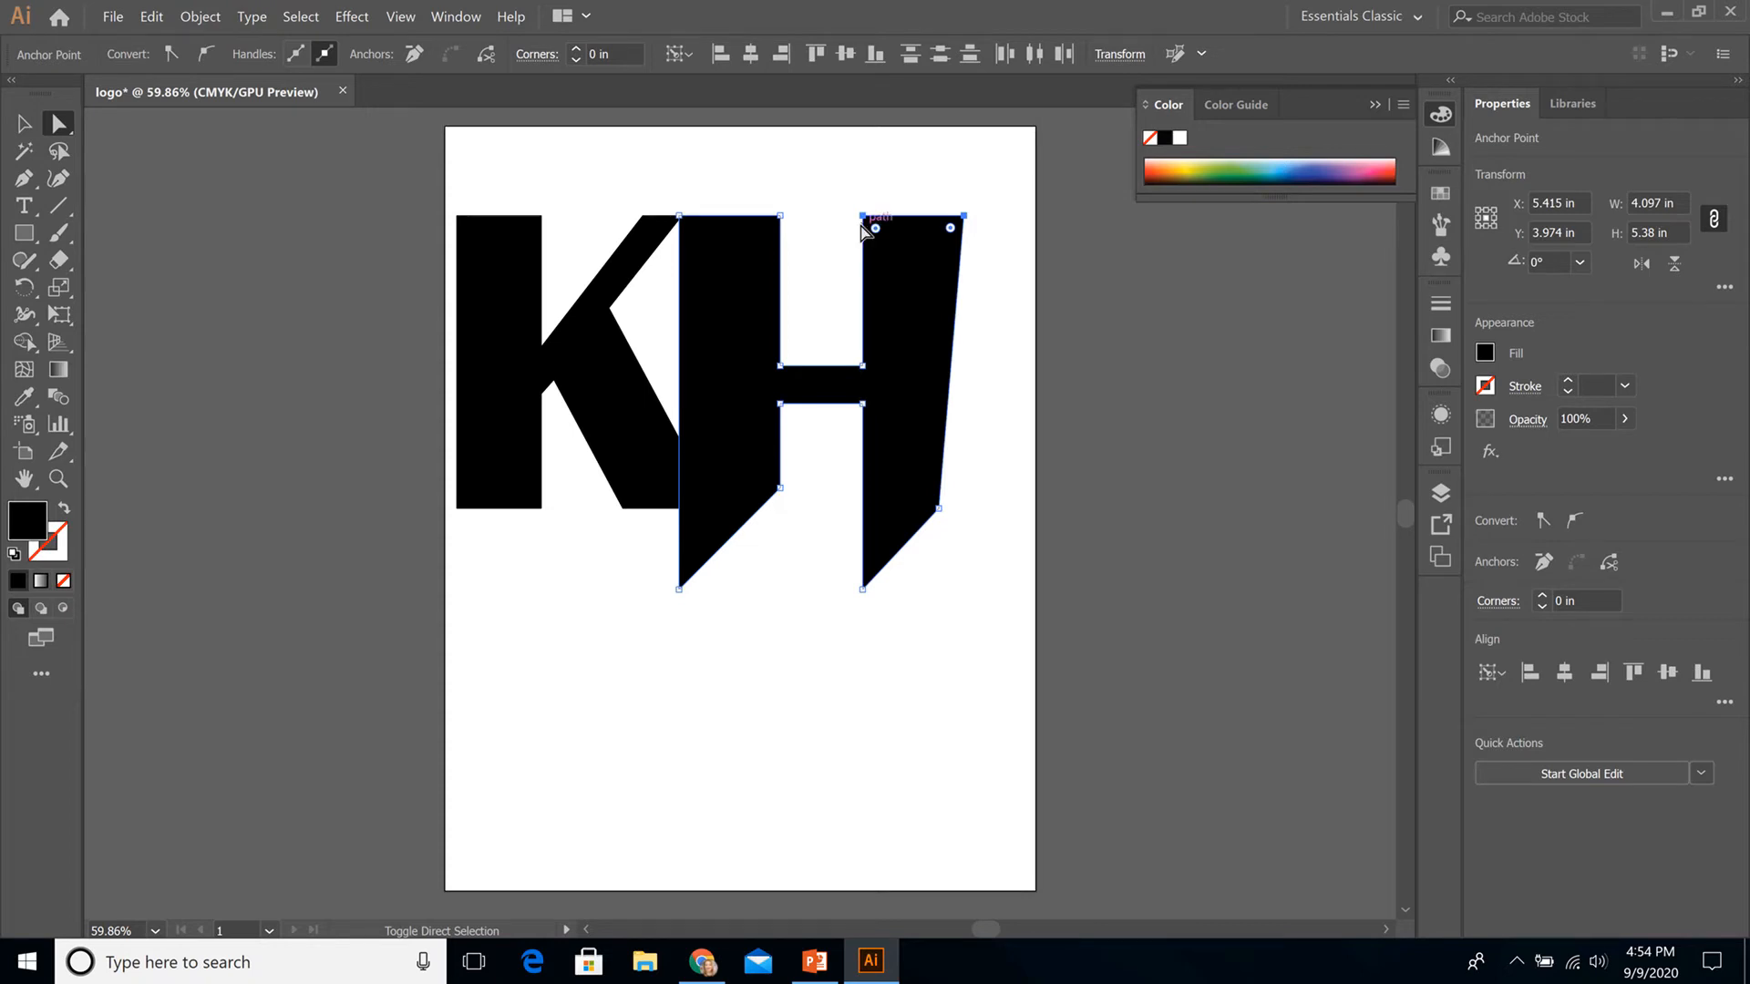
{"action": "left_click", "coordinate": [939, 507], "text": "shift"}
{"action": "left_click", "coordinate": [862, 589], "text": "shift"}
{"action": "left_click", "coordinate": [862, 403], "text": "shift"}
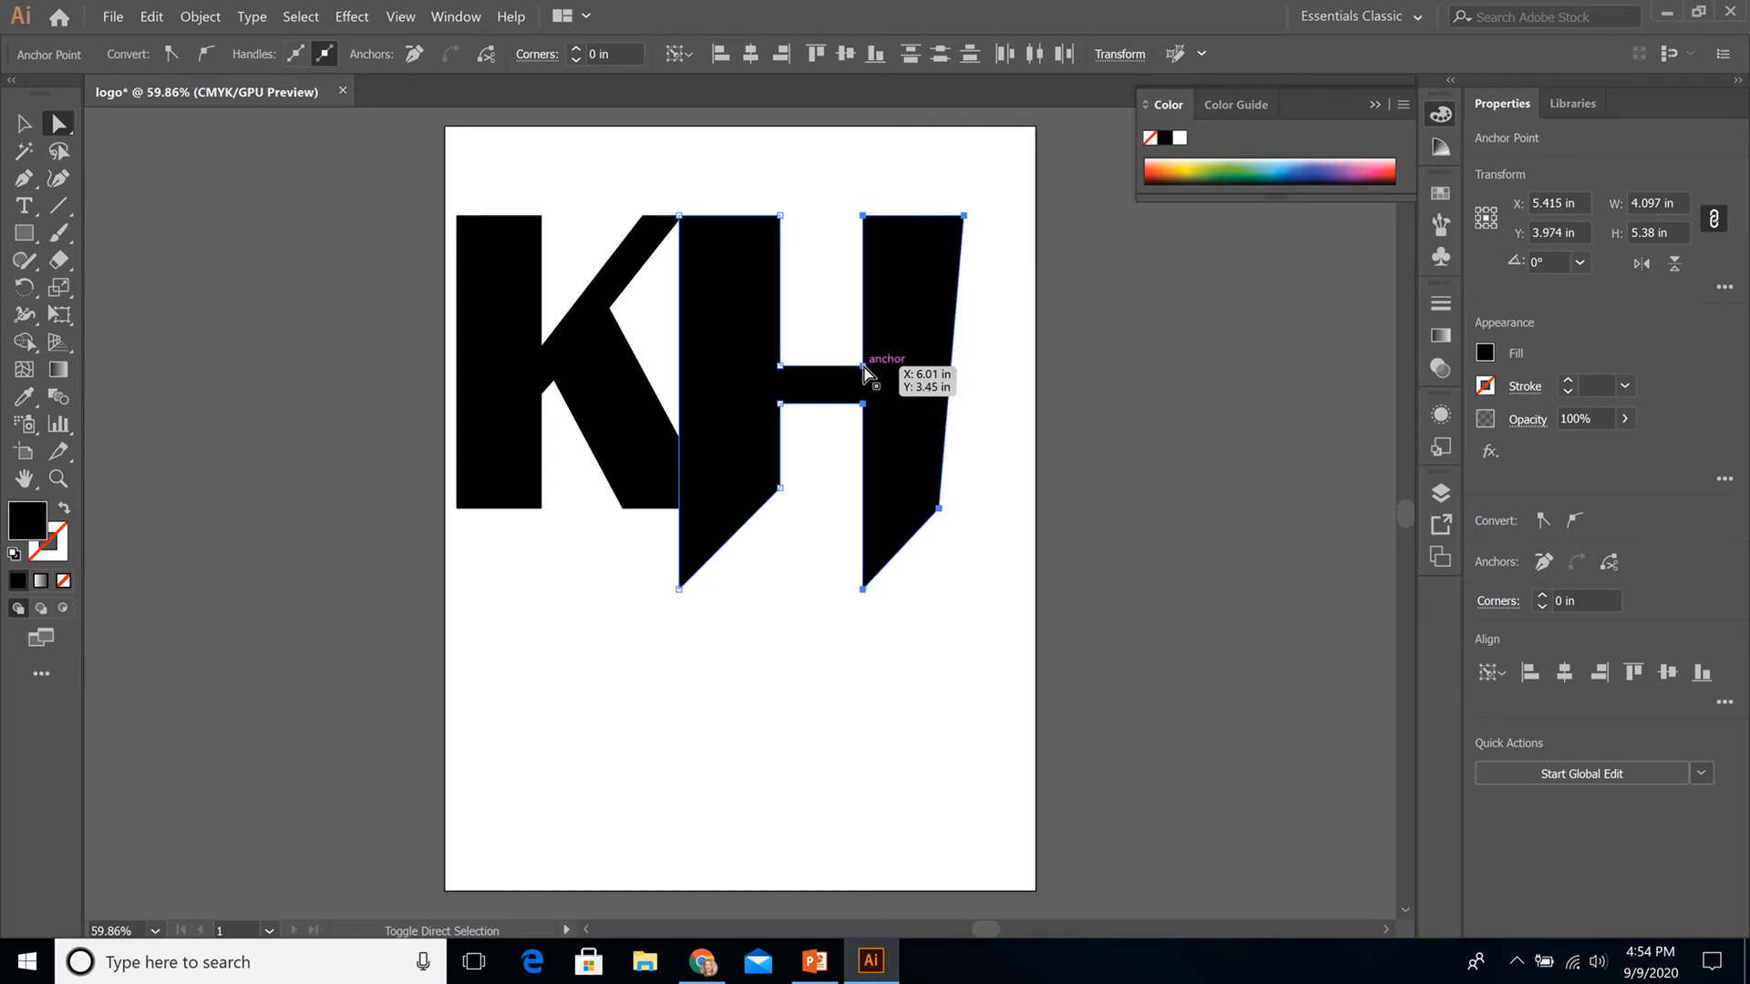
{"action": "left_click", "coordinate": [863, 366], "text": "shift"}
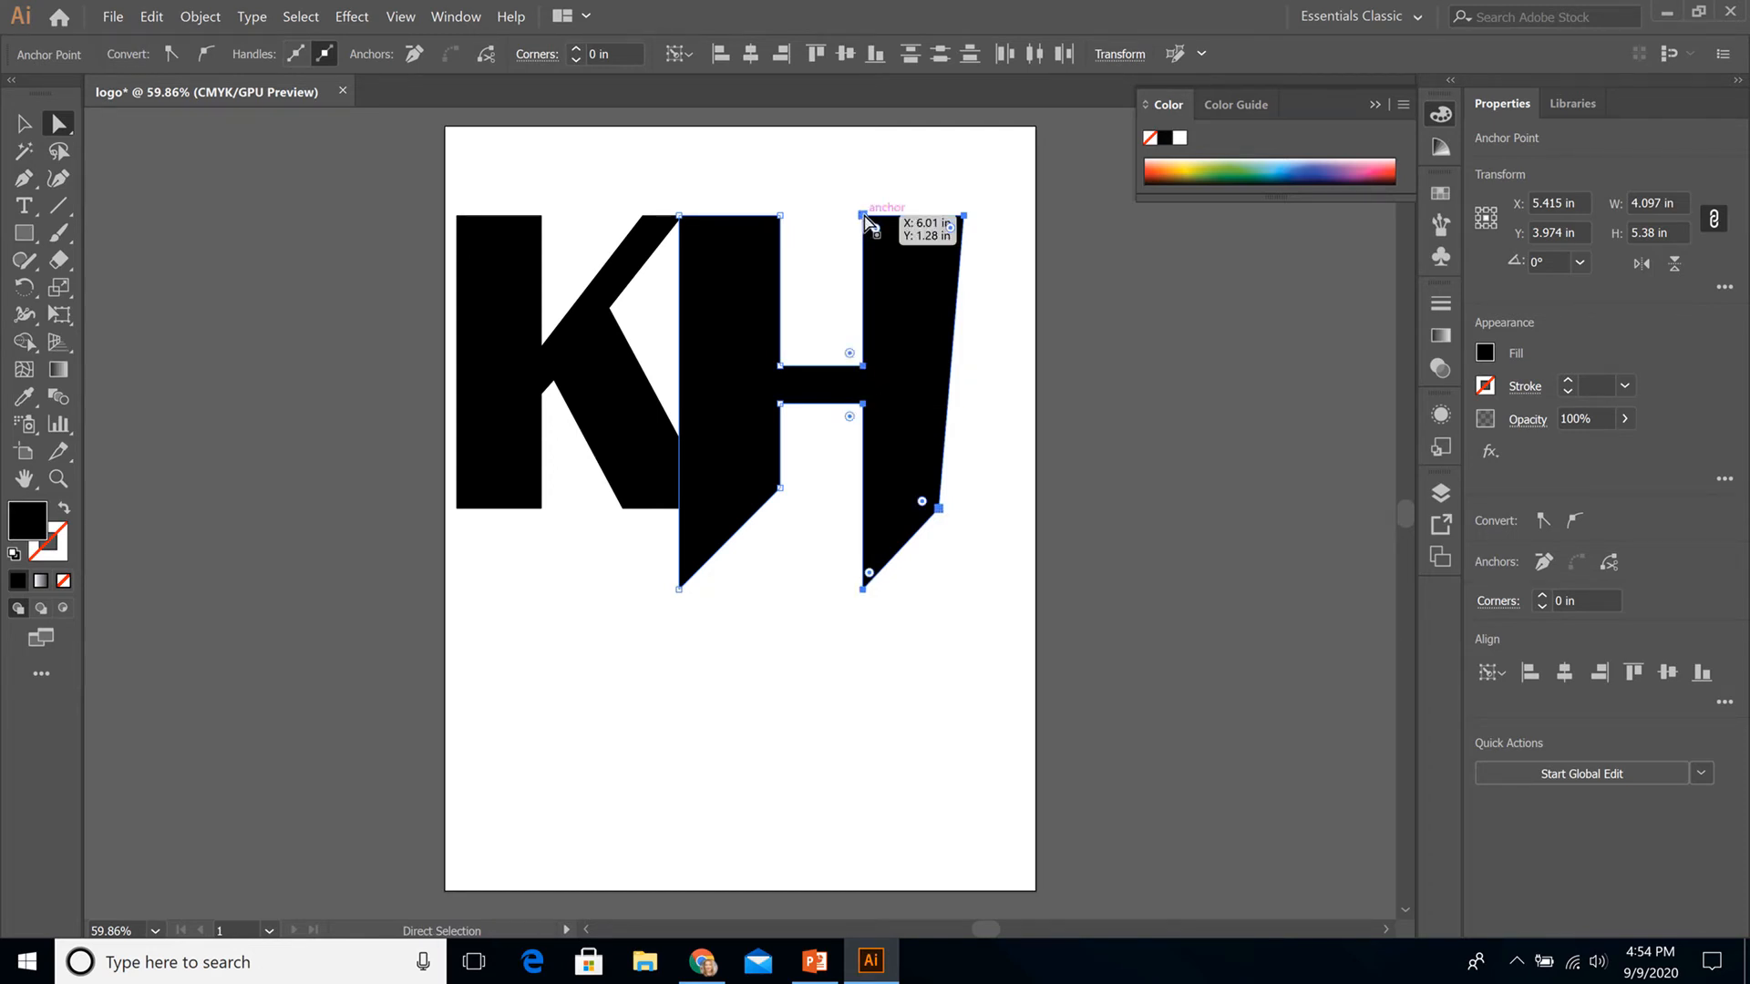
{"action": "left_click_drag", "start_coordinate": [863, 216], "coordinate": [820, 216]}
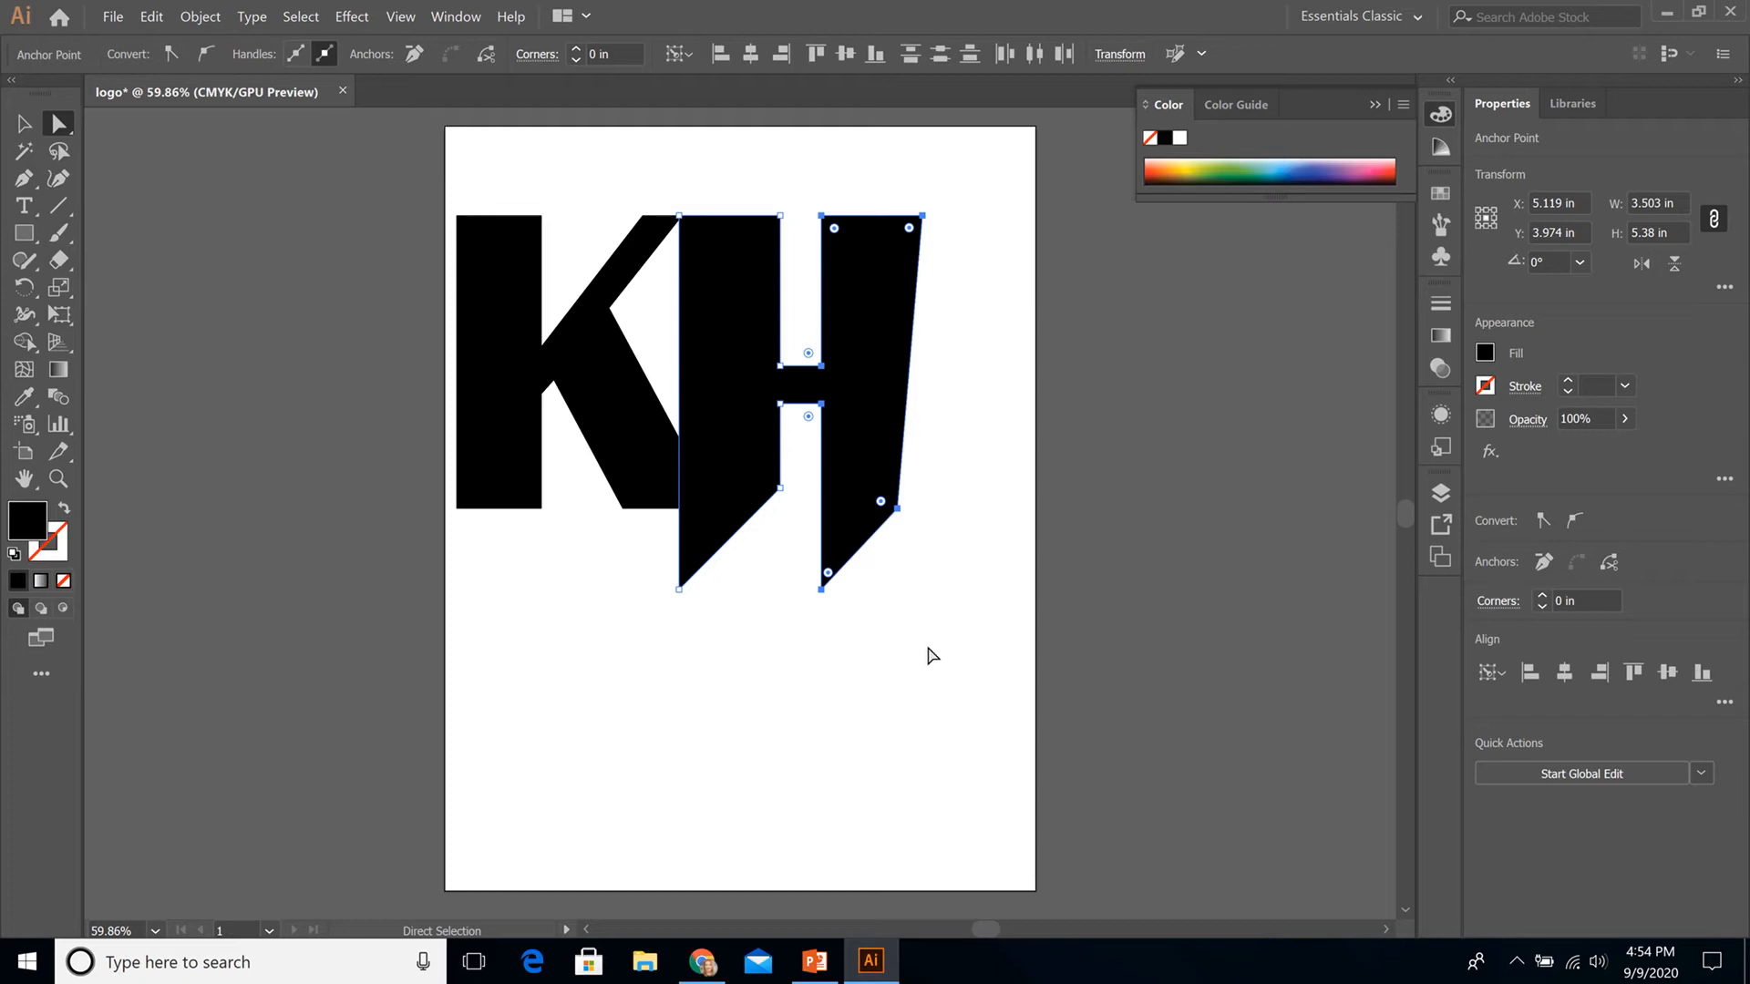
Step: Undo the H's stem move, corner slants and enlargement, and clear the selection
{"action": "key", "text": "ctrl+z"}
{"action": "key", "text": "ctrl+z"}
{"action": "key", "text": "ctrl+z"}
{"action": "key", "text": "ctrl+z"}
{"action": "key", "text": "ctrl+z"}
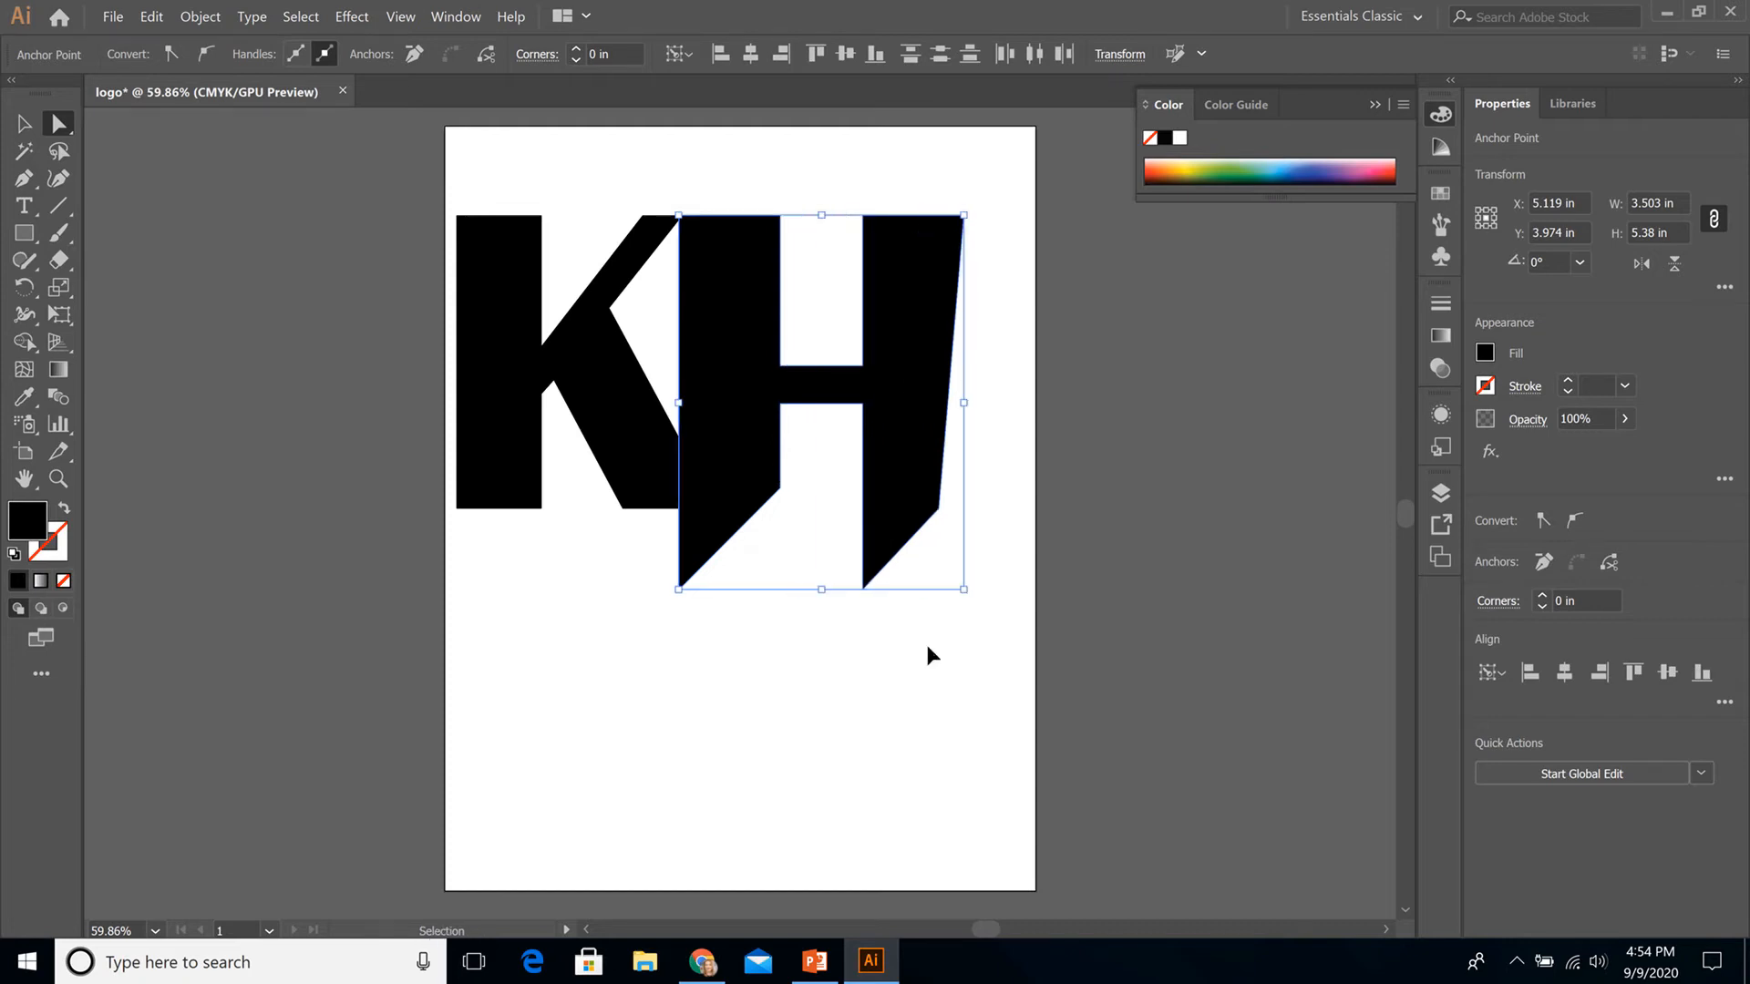
{"action": "key", "text": "ctrl+z"}
{"action": "key", "text": "ctrl+z"}
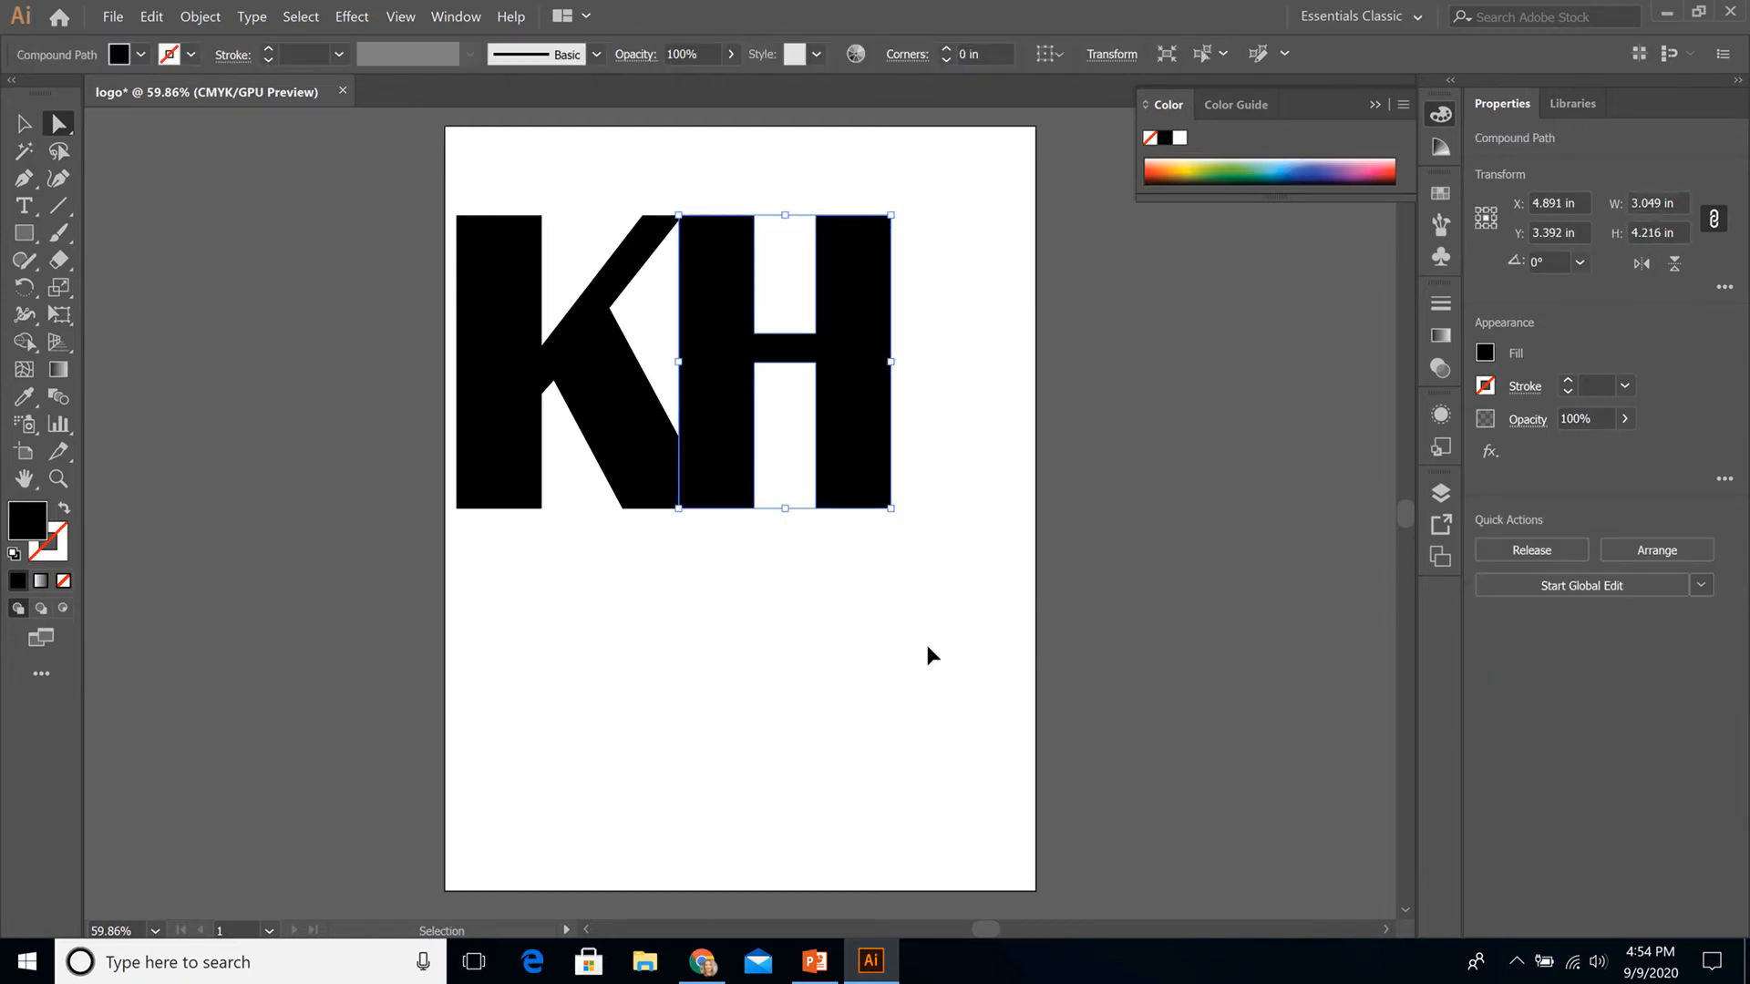
{"action": "left_click", "coordinate": [929, 563]}
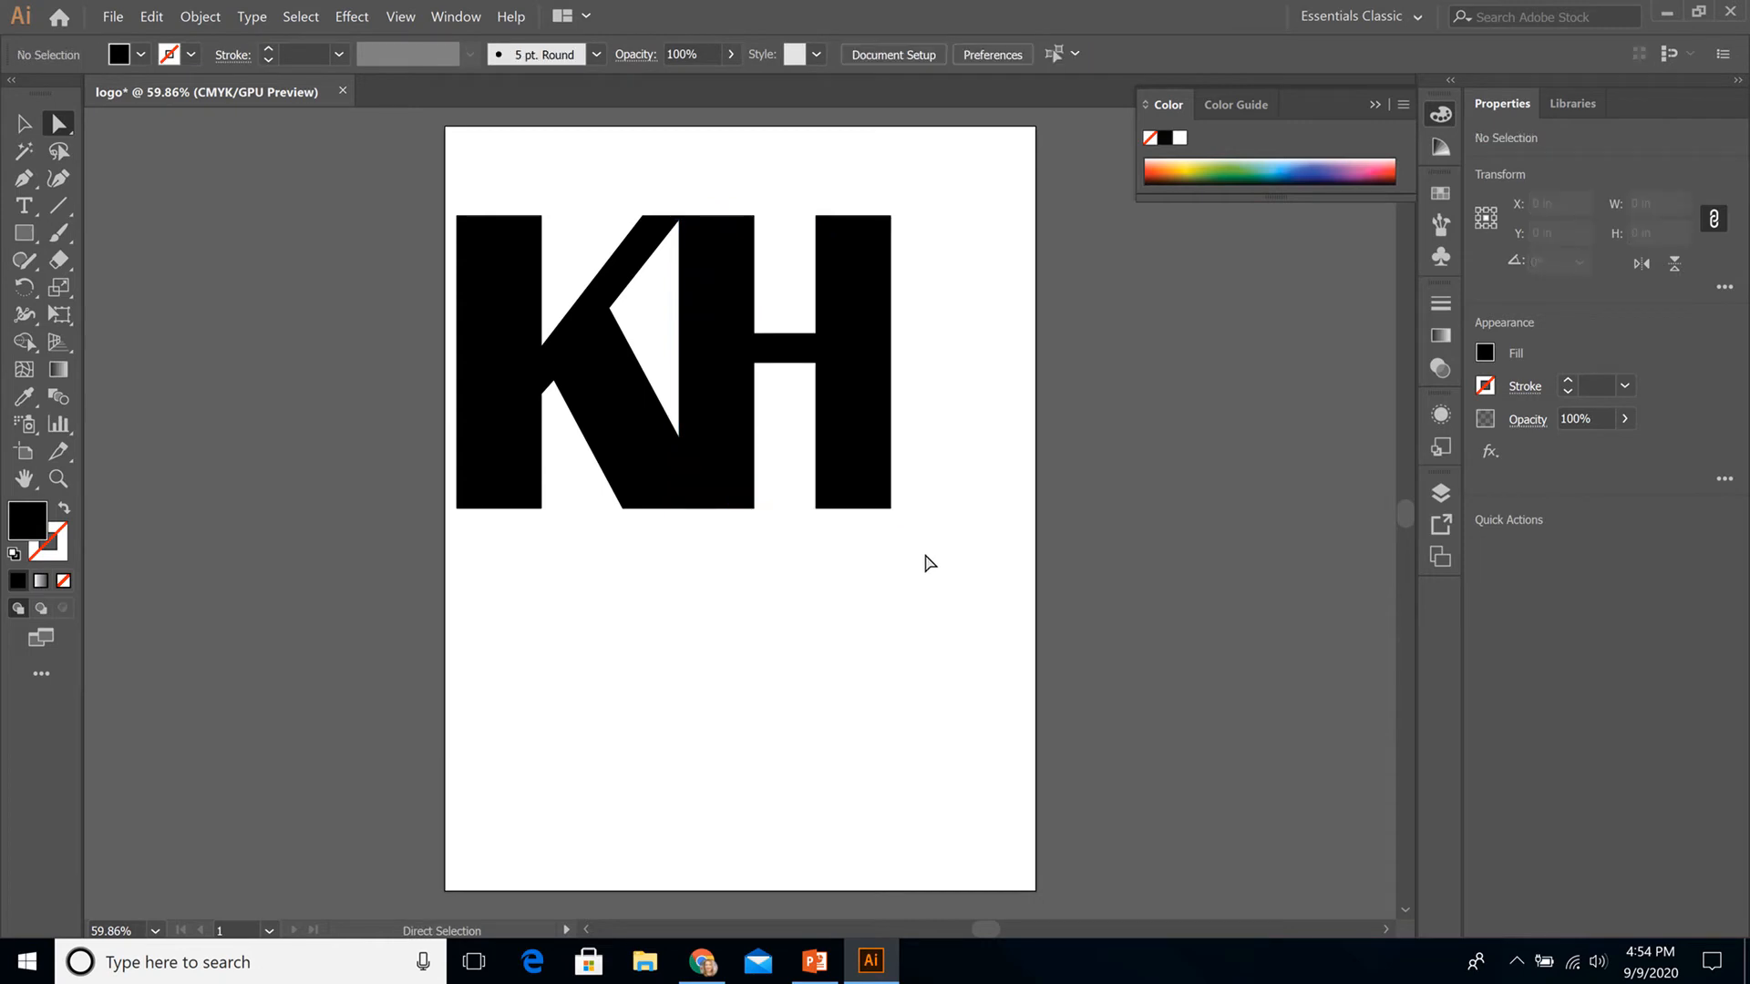
Step: Thin the H's right stem by moving its two outer anchors horizontally inward about 0.56 in with Direct Selection
{"action": "left_click", "coordinate": [864, 266]}
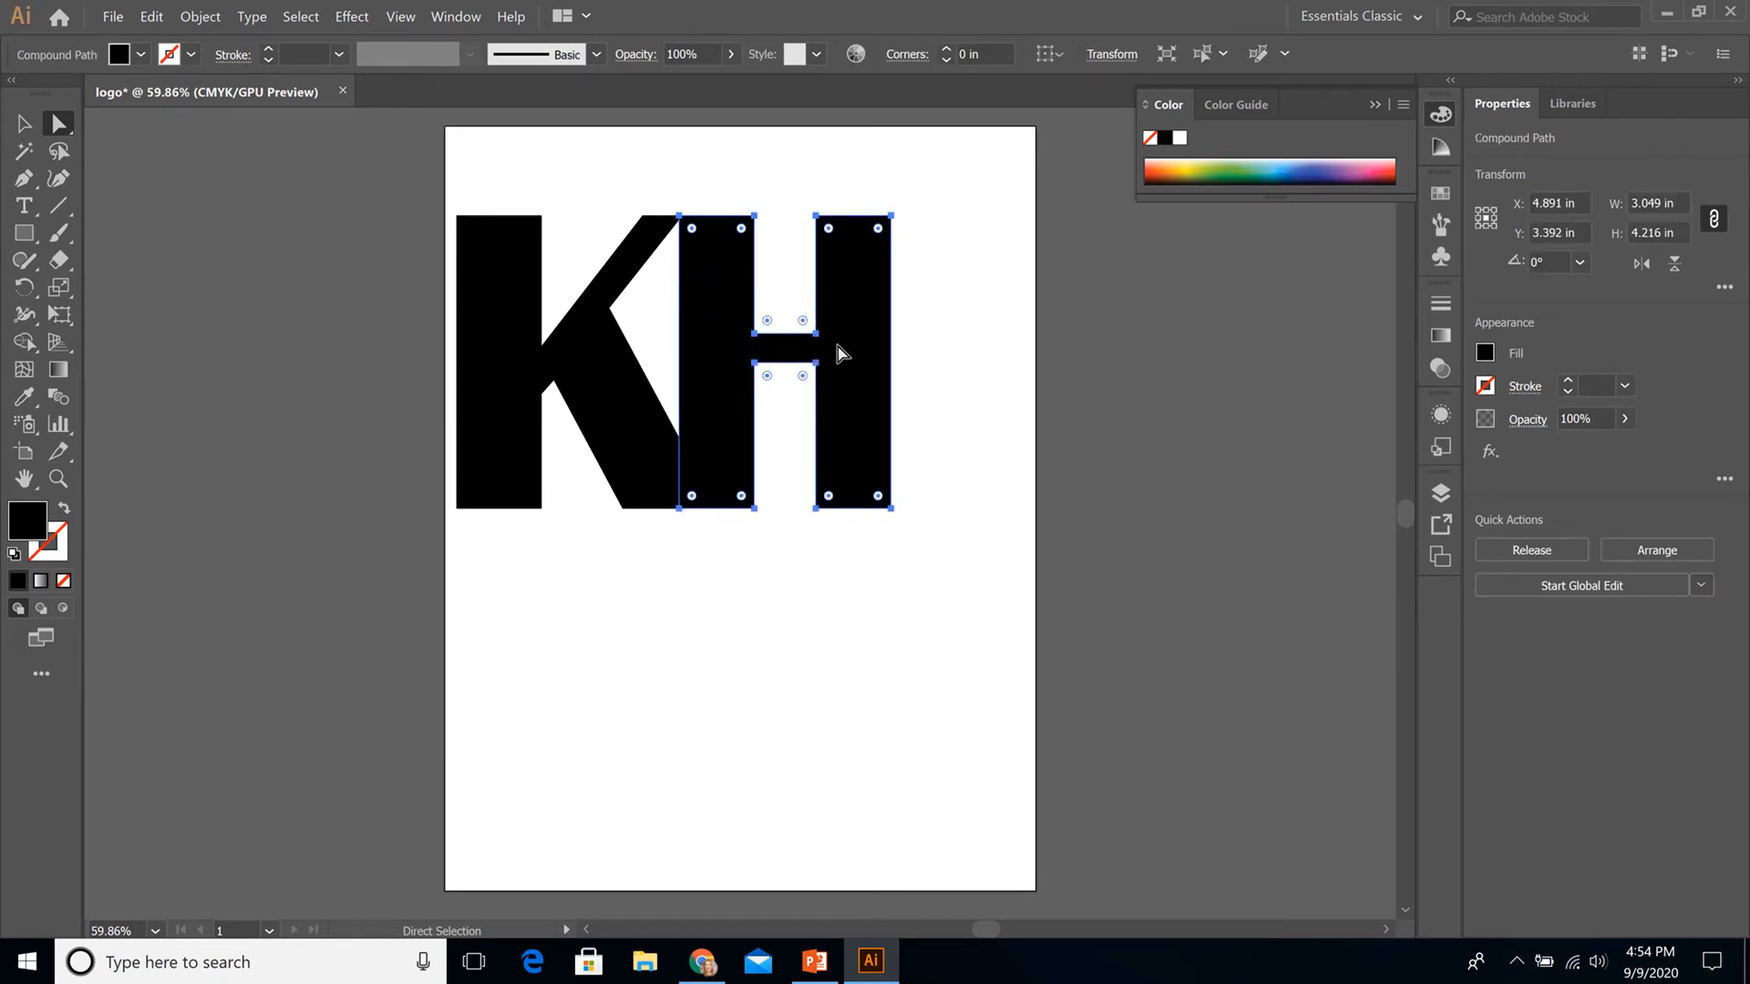
{"action": "left_click", "coordinate": [891, 217]}
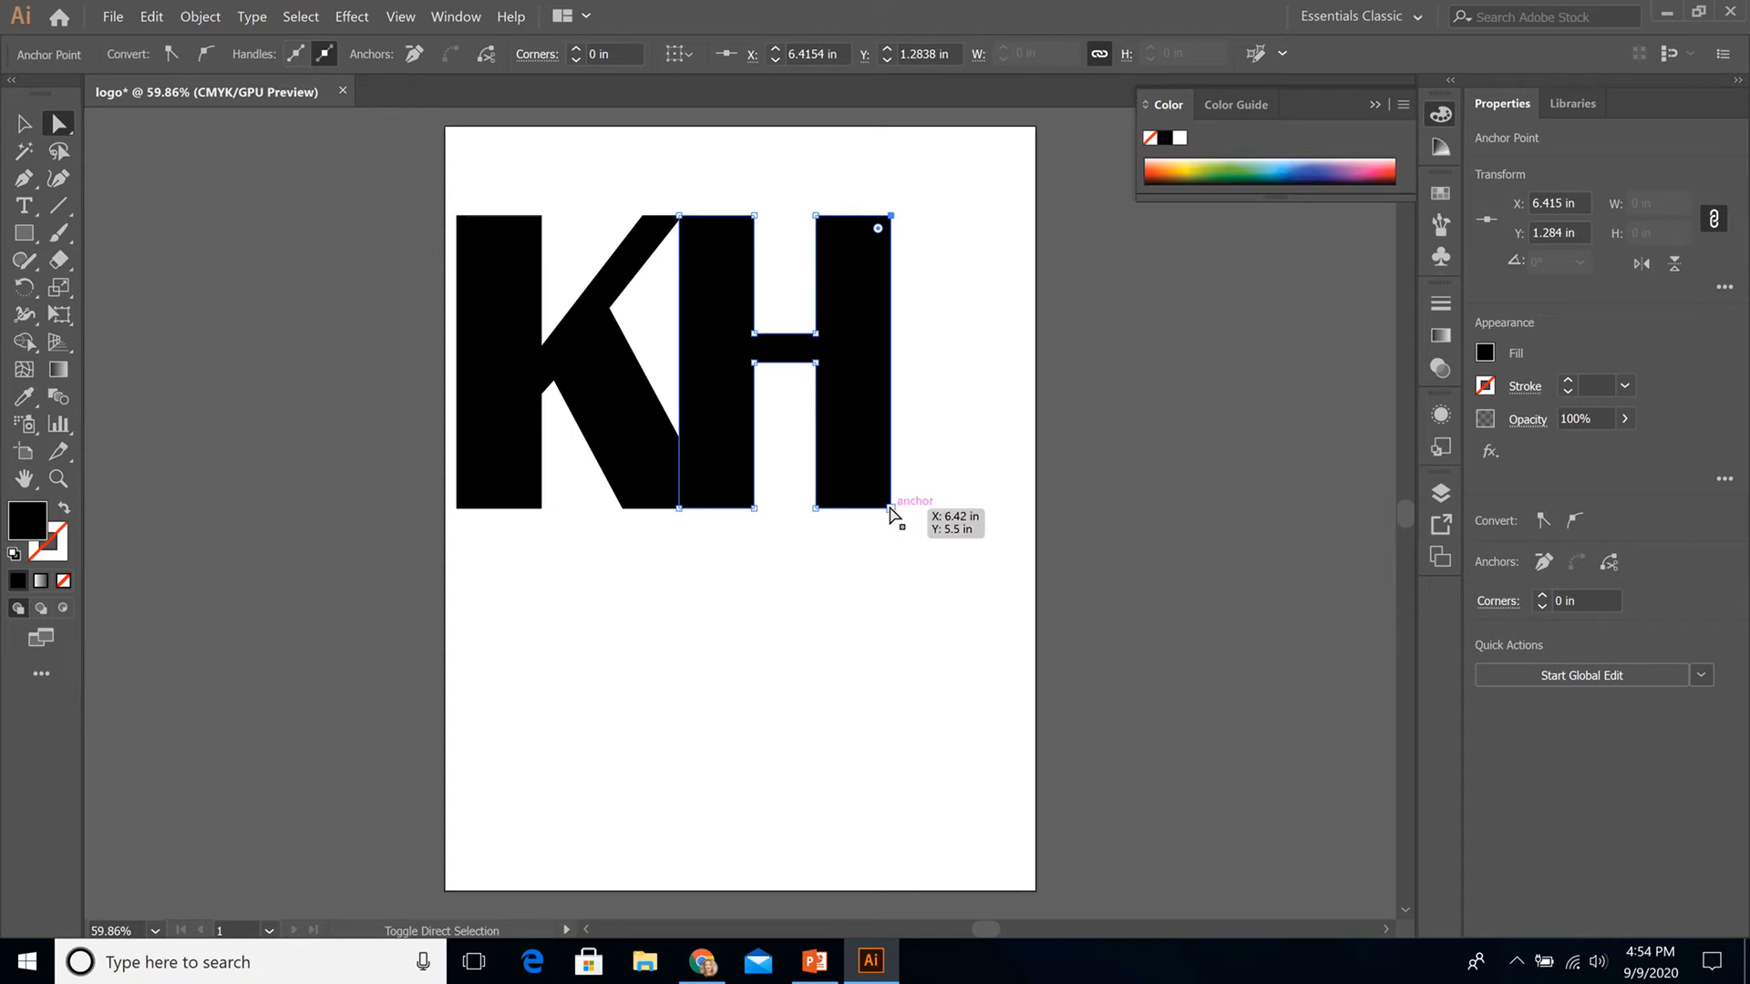
{"action": "left_click_drag", "start_coordinate": [890, 509], "coordinate": [871, 515]}
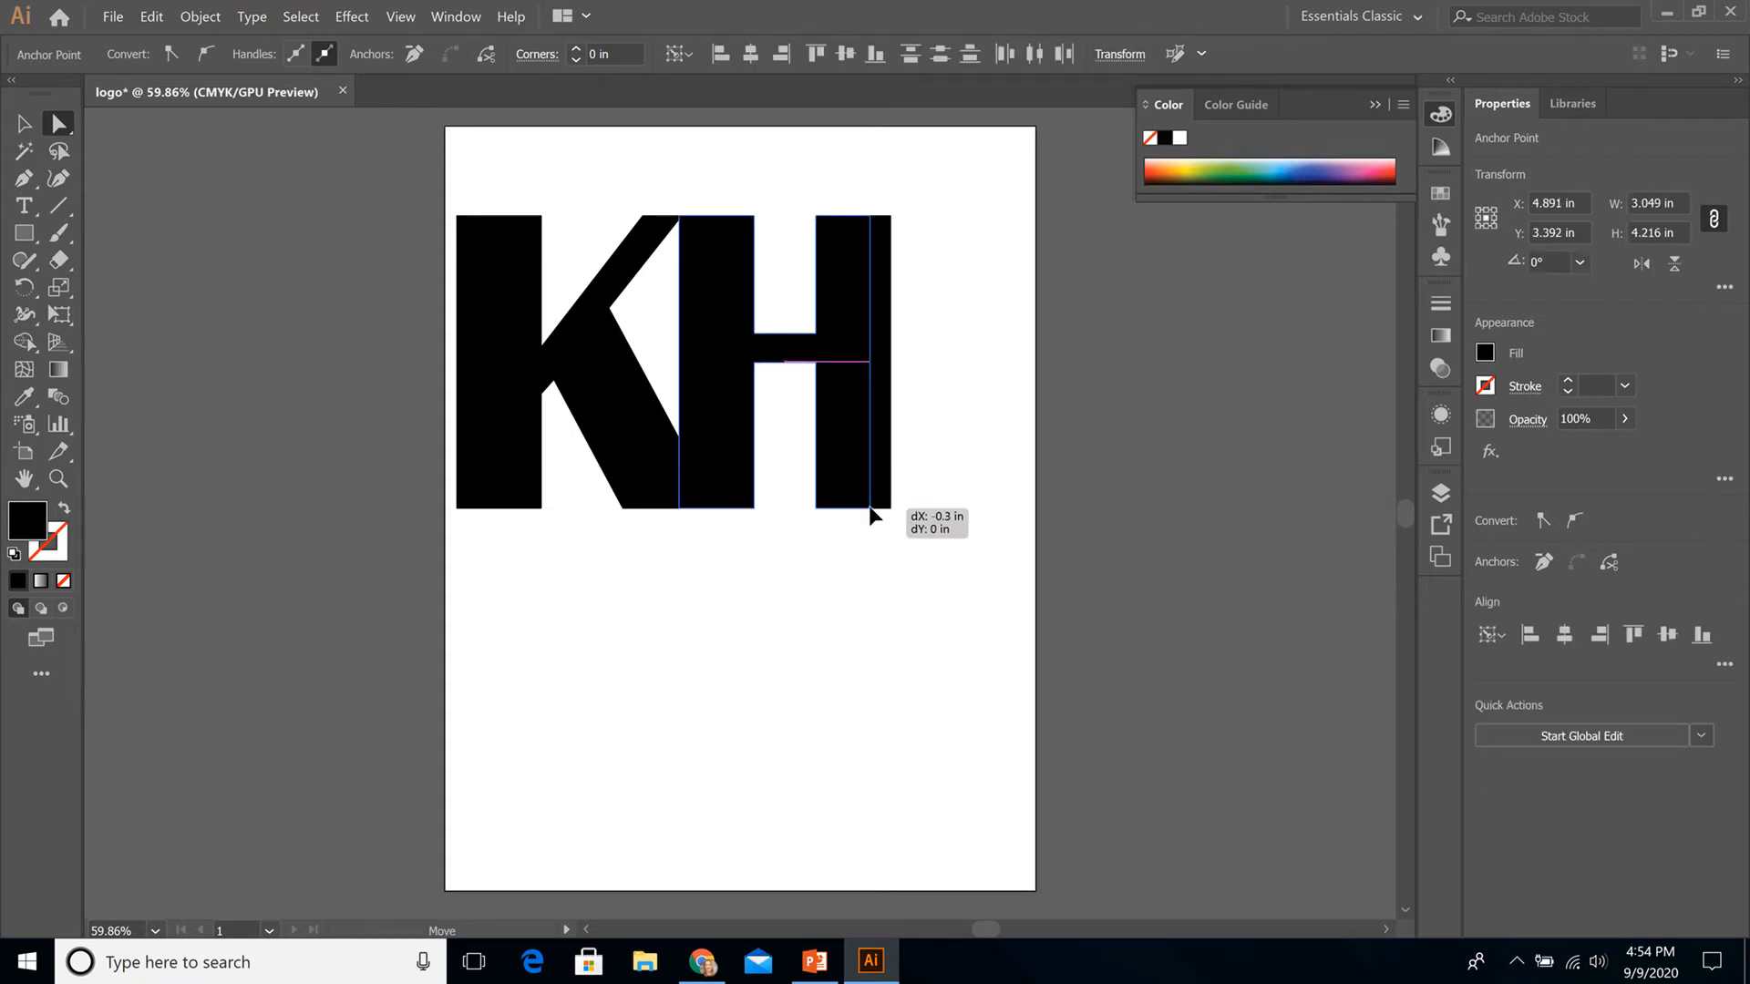
{"action": "left_click_drag", "start_coordinate": [870, 512], "coordinate": [869, 512]}
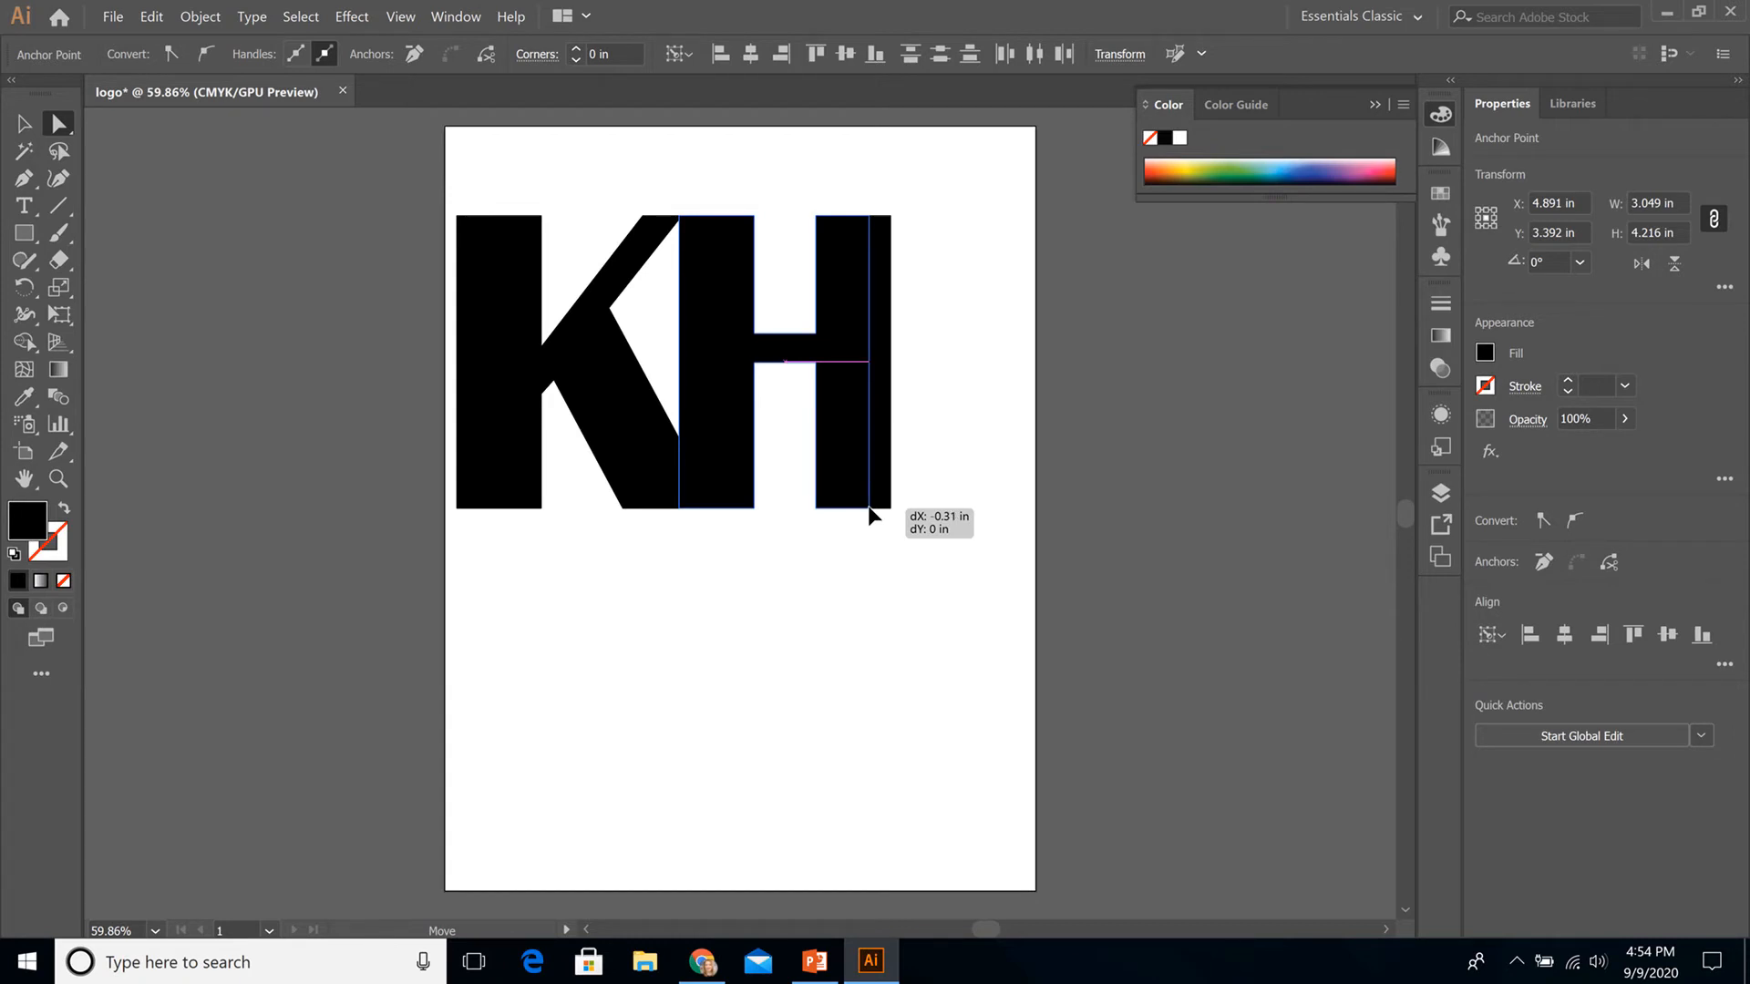
{"action": "left_click_drag", "start_coordinate": [868, 508], "coordinate": [868, 546]}
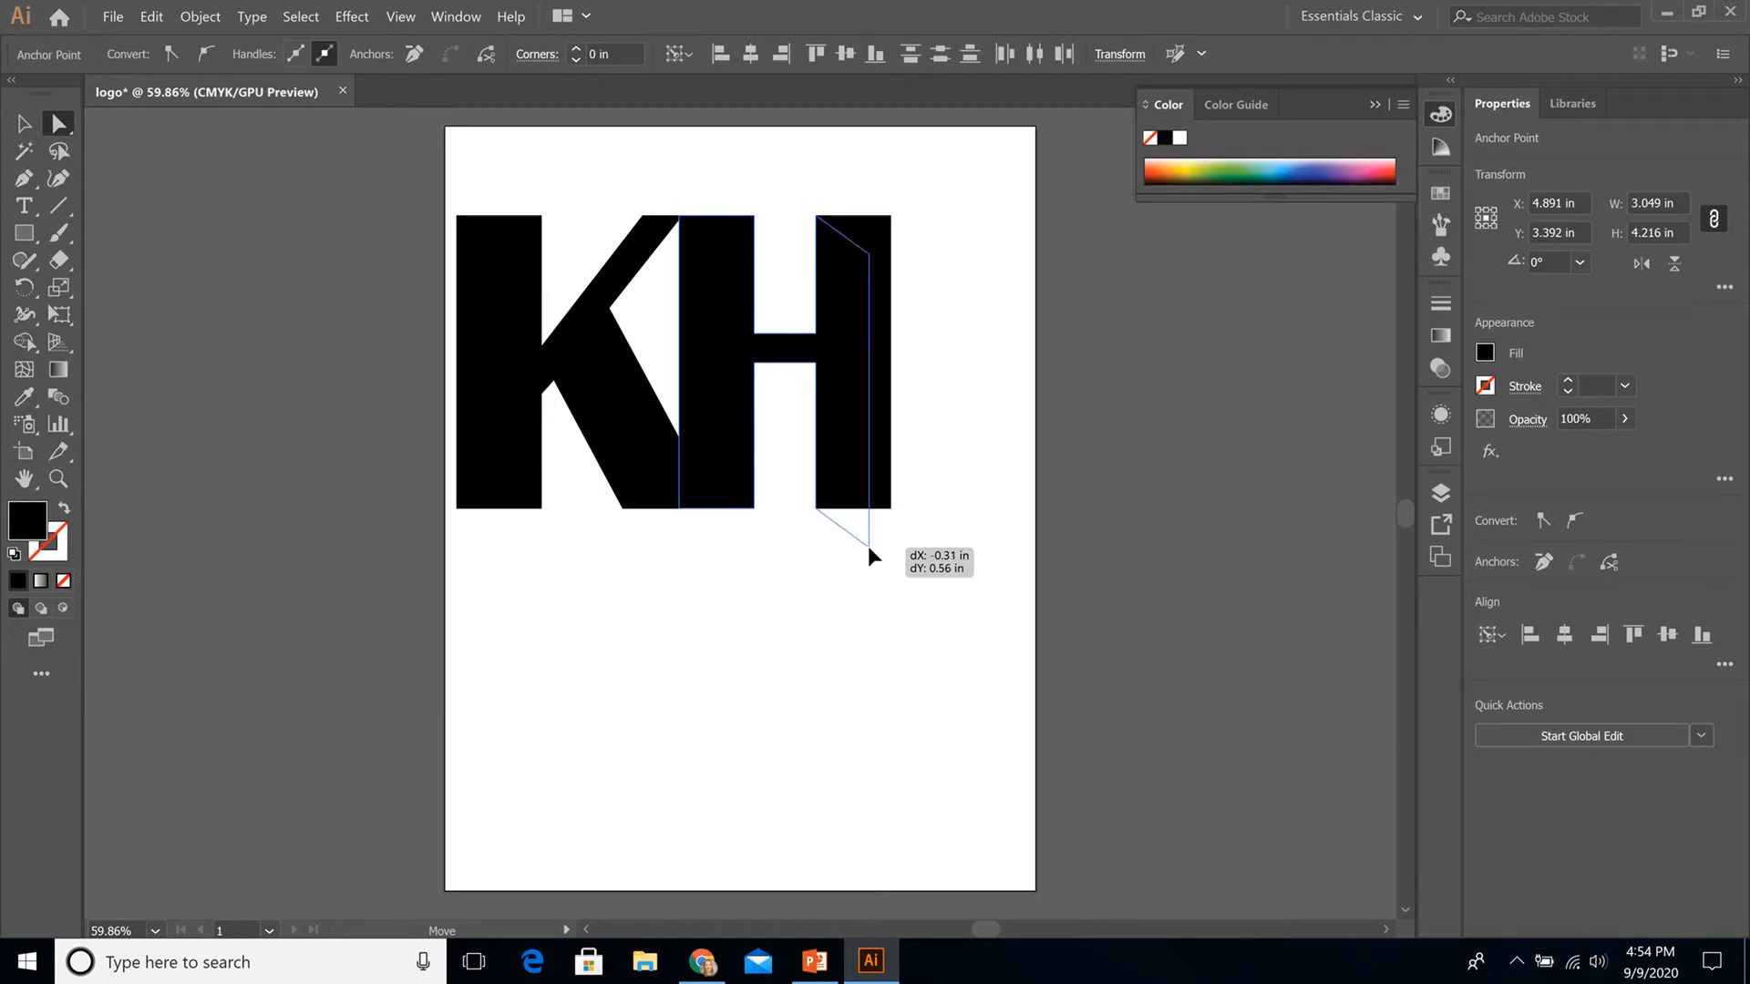
{"action": "left_click_drag", "start_coordinate": [868, 545], "coordinate": [851, 507]}
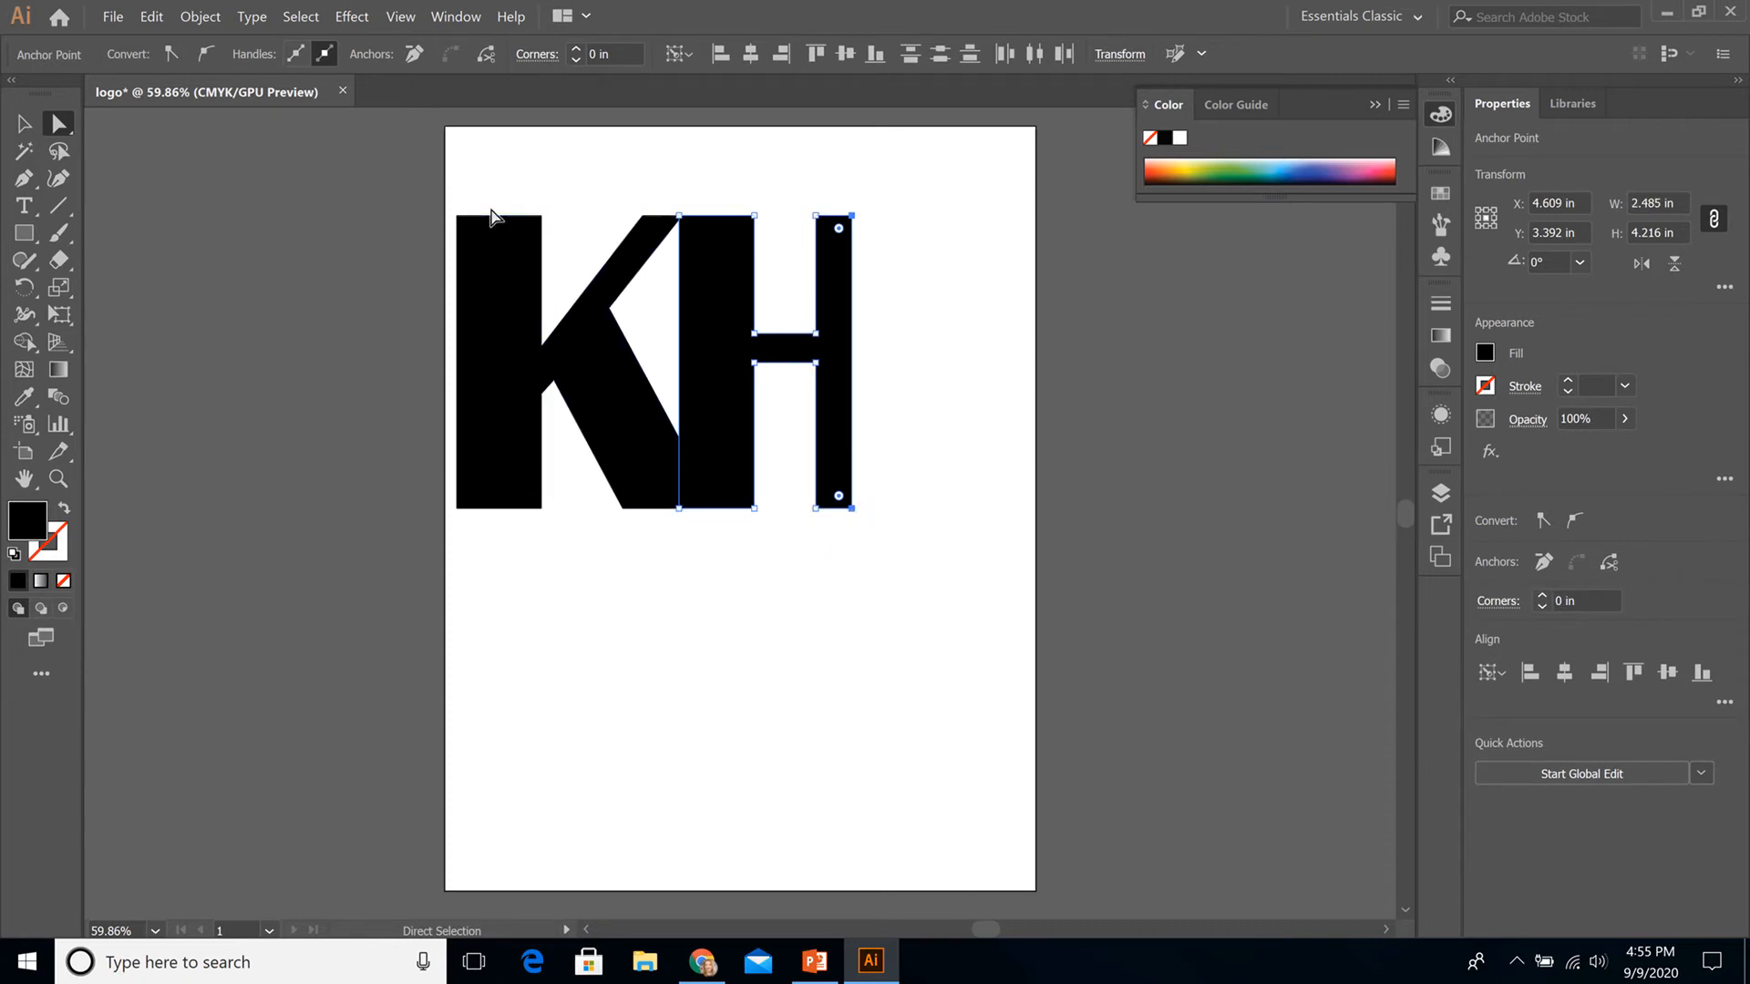
Step: Thin the K's vertical stem by moving its two outer anchors horizontally inward, making the K about 3.11 in wide
{"action": "left_click", "coordinate": [460, 237]}
{"action": "left_click", "coordinate": [457, 217]}
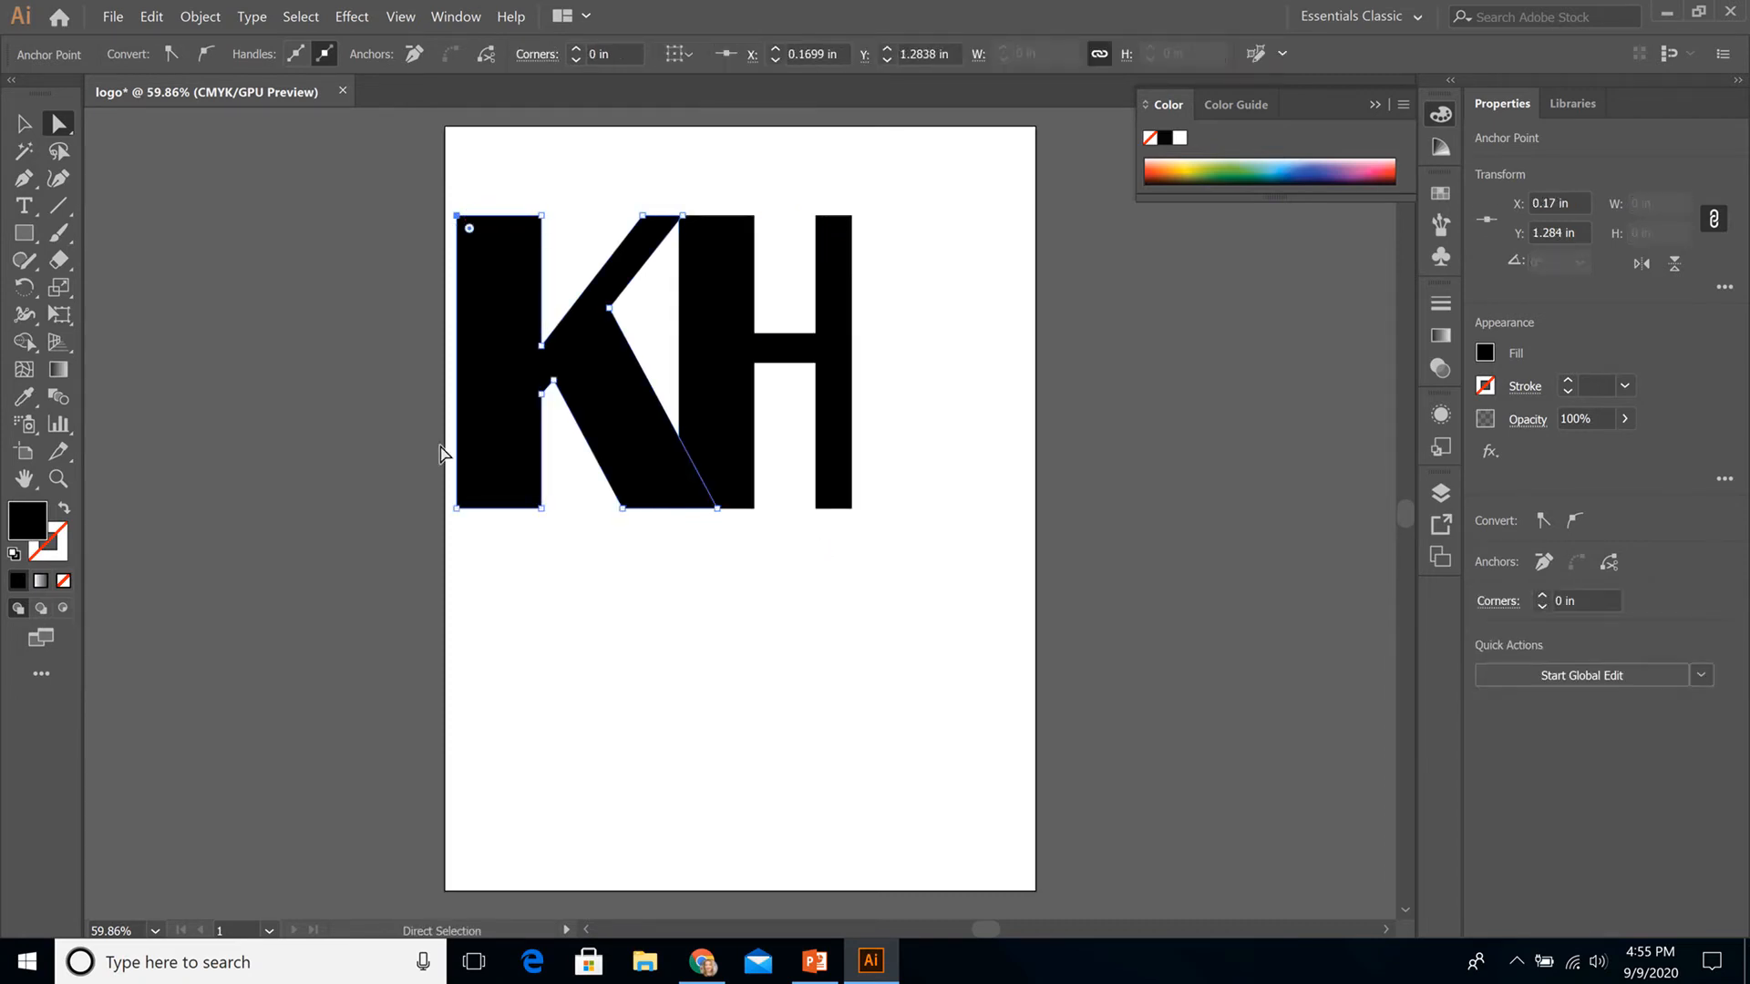
{"action": "left_click", "coordinate": [456, 508], "text": "shift"}
{"action": "left_click_drag", "start_coordinate": [455, 507], "coordinate": [500, 507]}
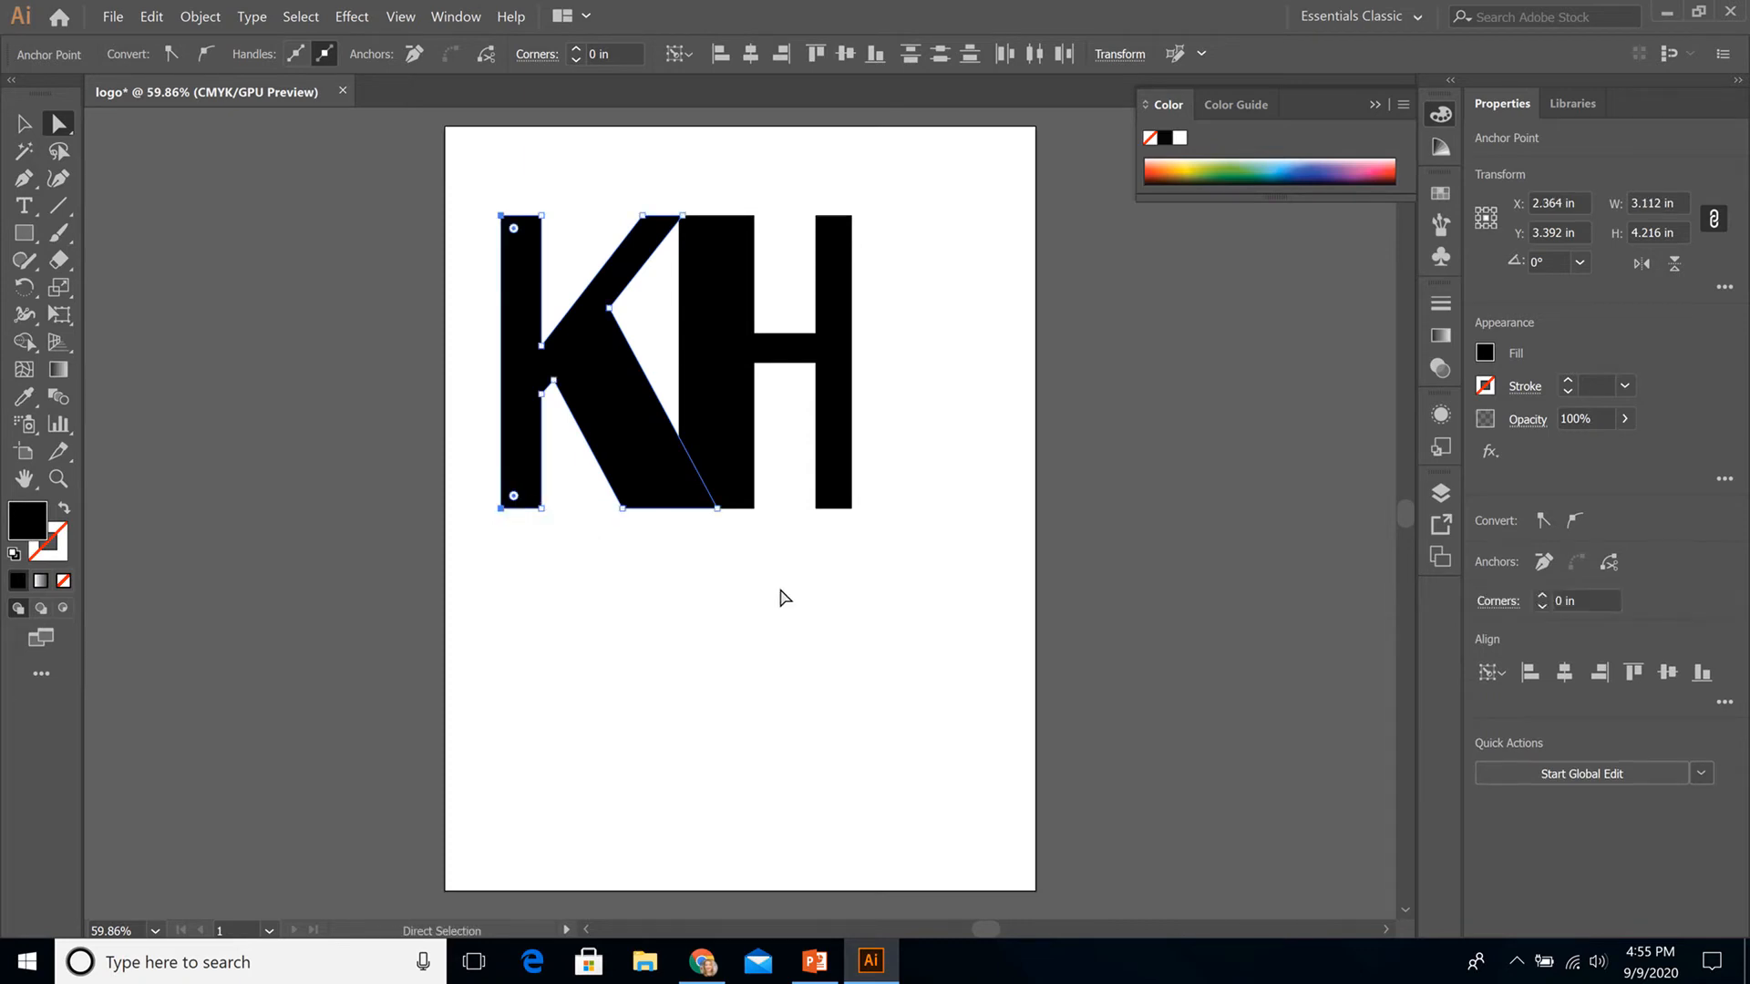
Step: Widen the H's right stem slightly by moving its two outer anchors outward, making the H about 2.55 in wide
{"action": "left_click", "coordinate": [839, 330]}
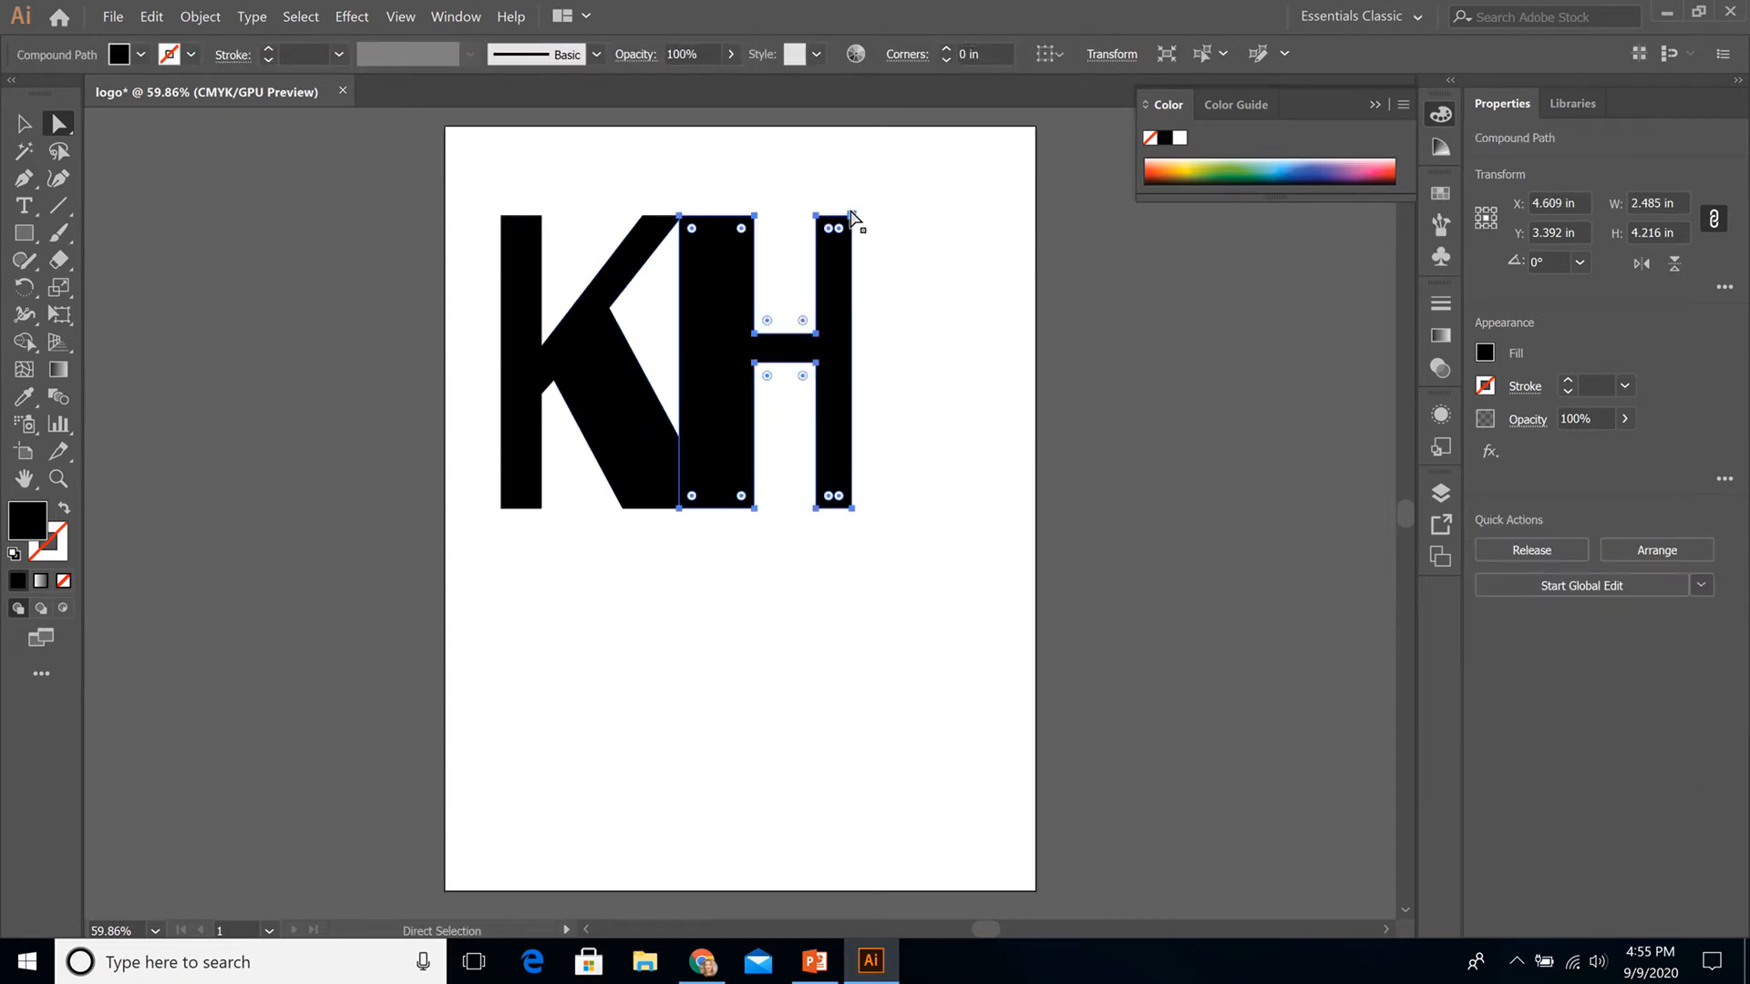
{"action": "left_click", "coordinate": [852, 217]}
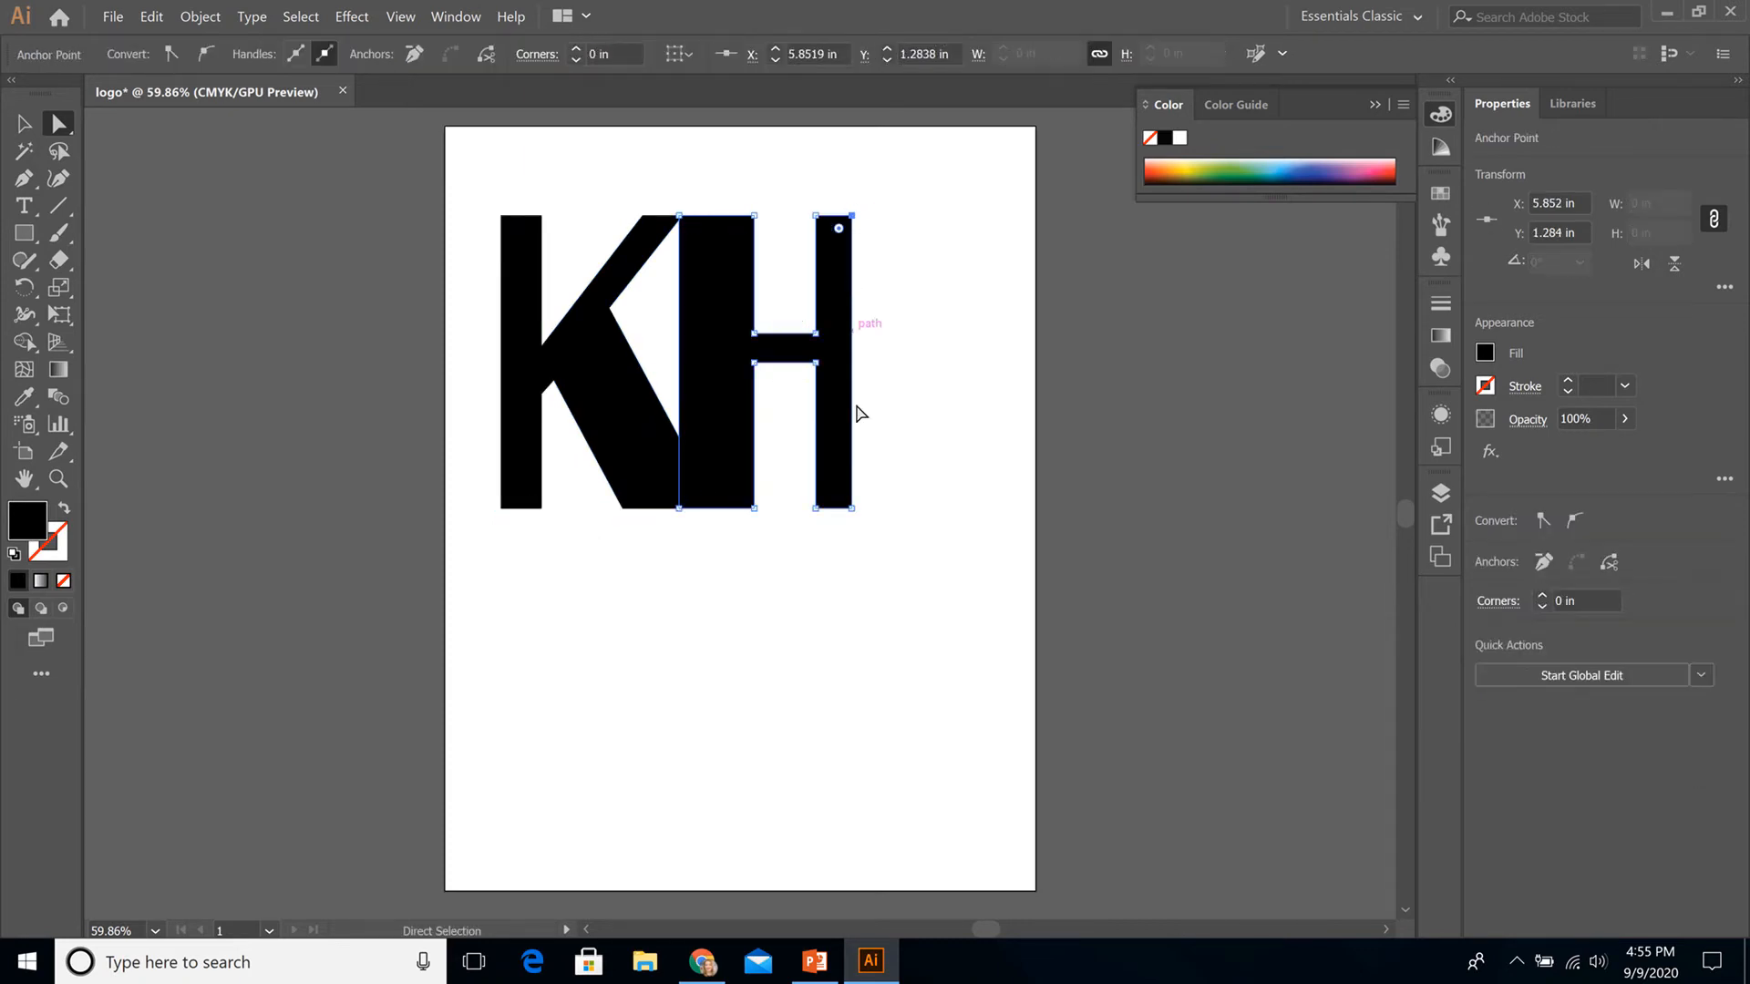
{"action": "left_click", "coordinate": [852, 507], "text": "shift"}
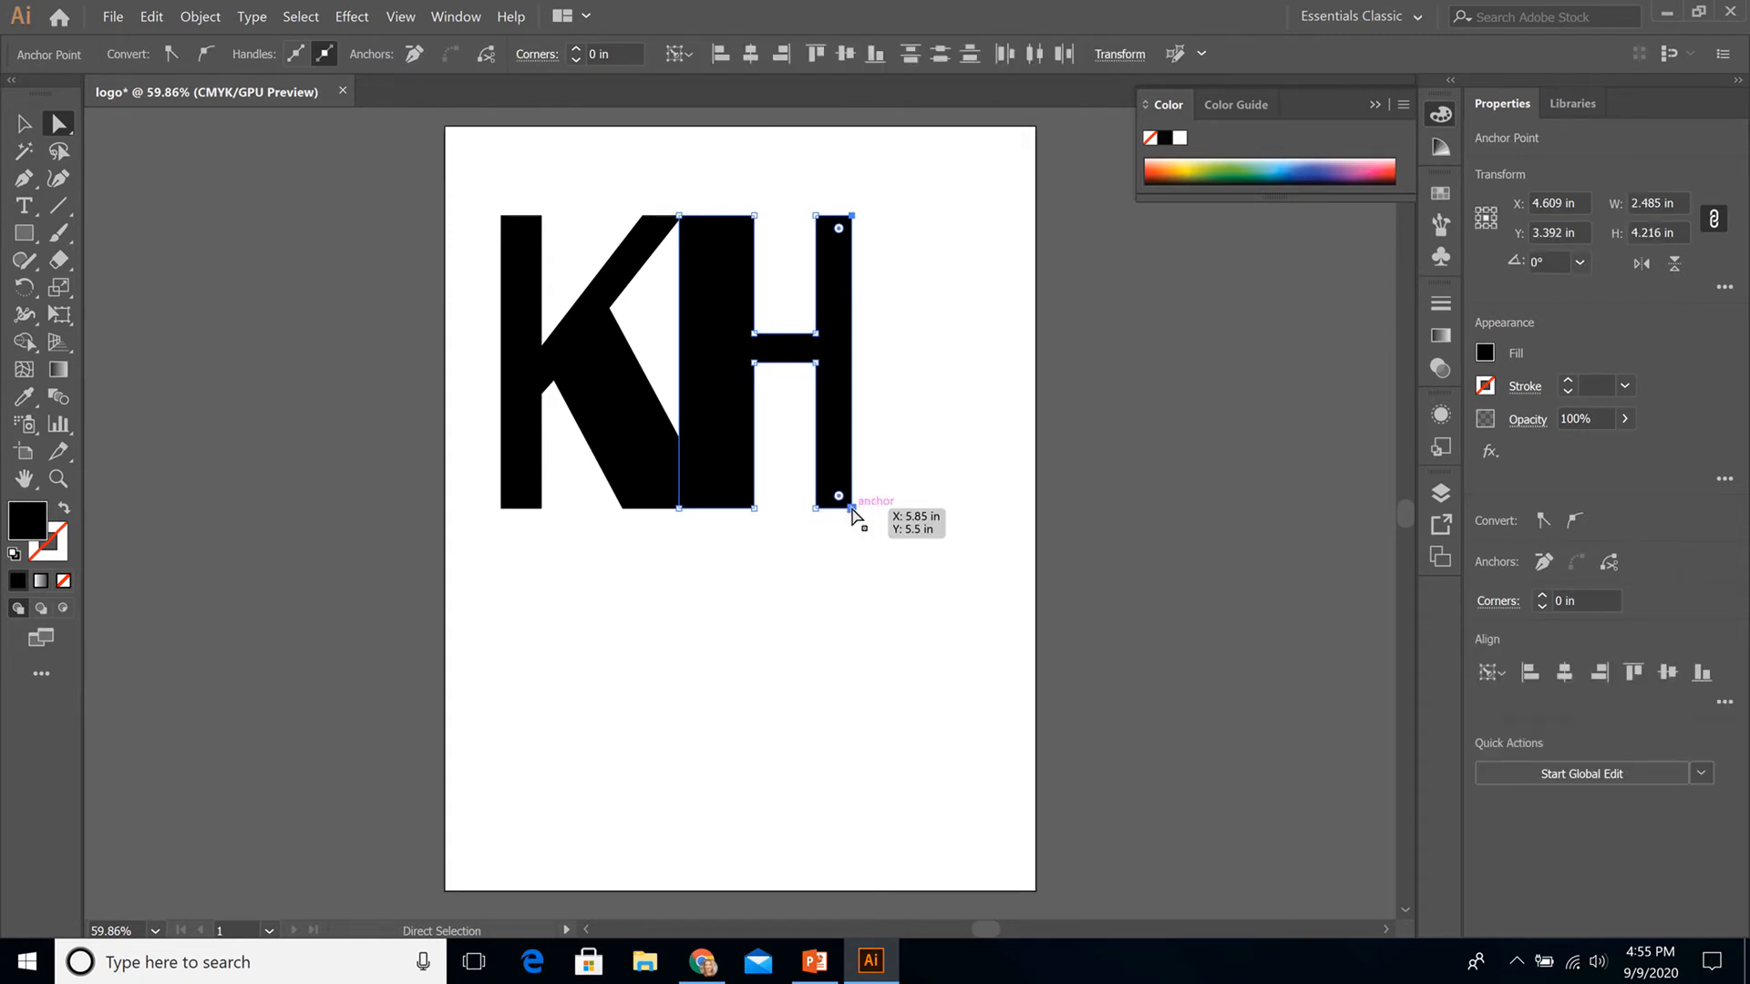
{"action": "left_click_drag", "start_coordinate": [851, 508], "coordinate": [856, 507]}
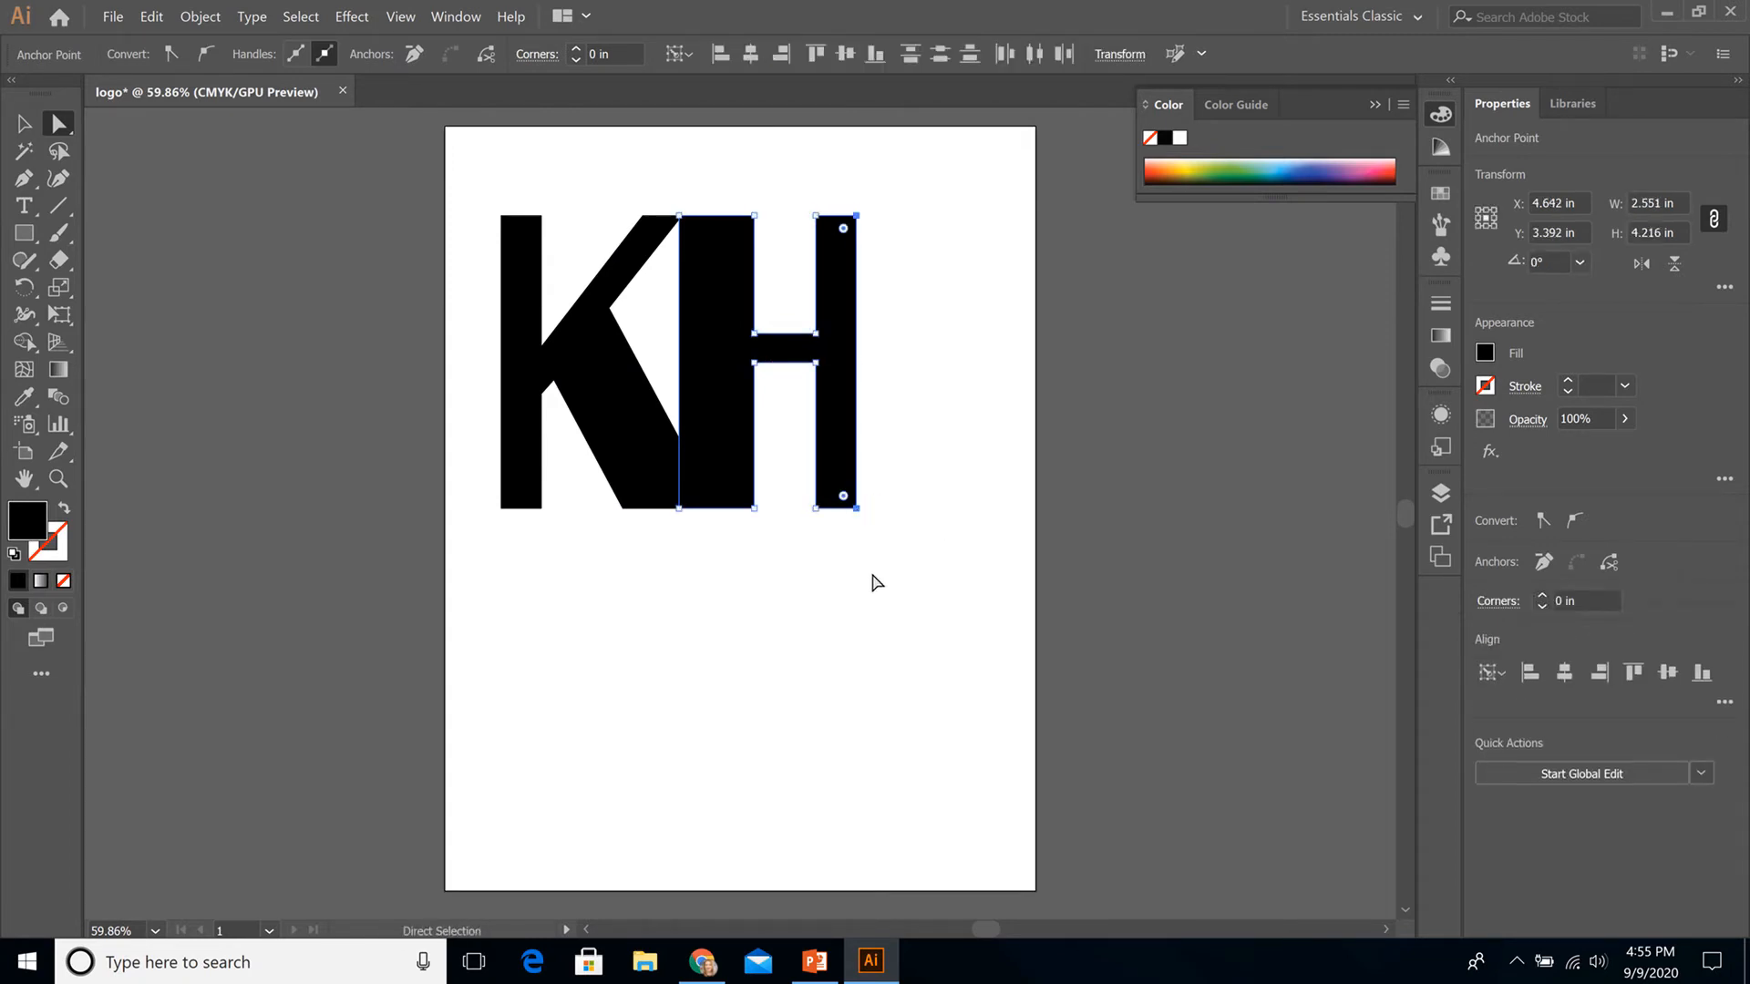
{"action": "left_click", "coordinate": [872, 575]}
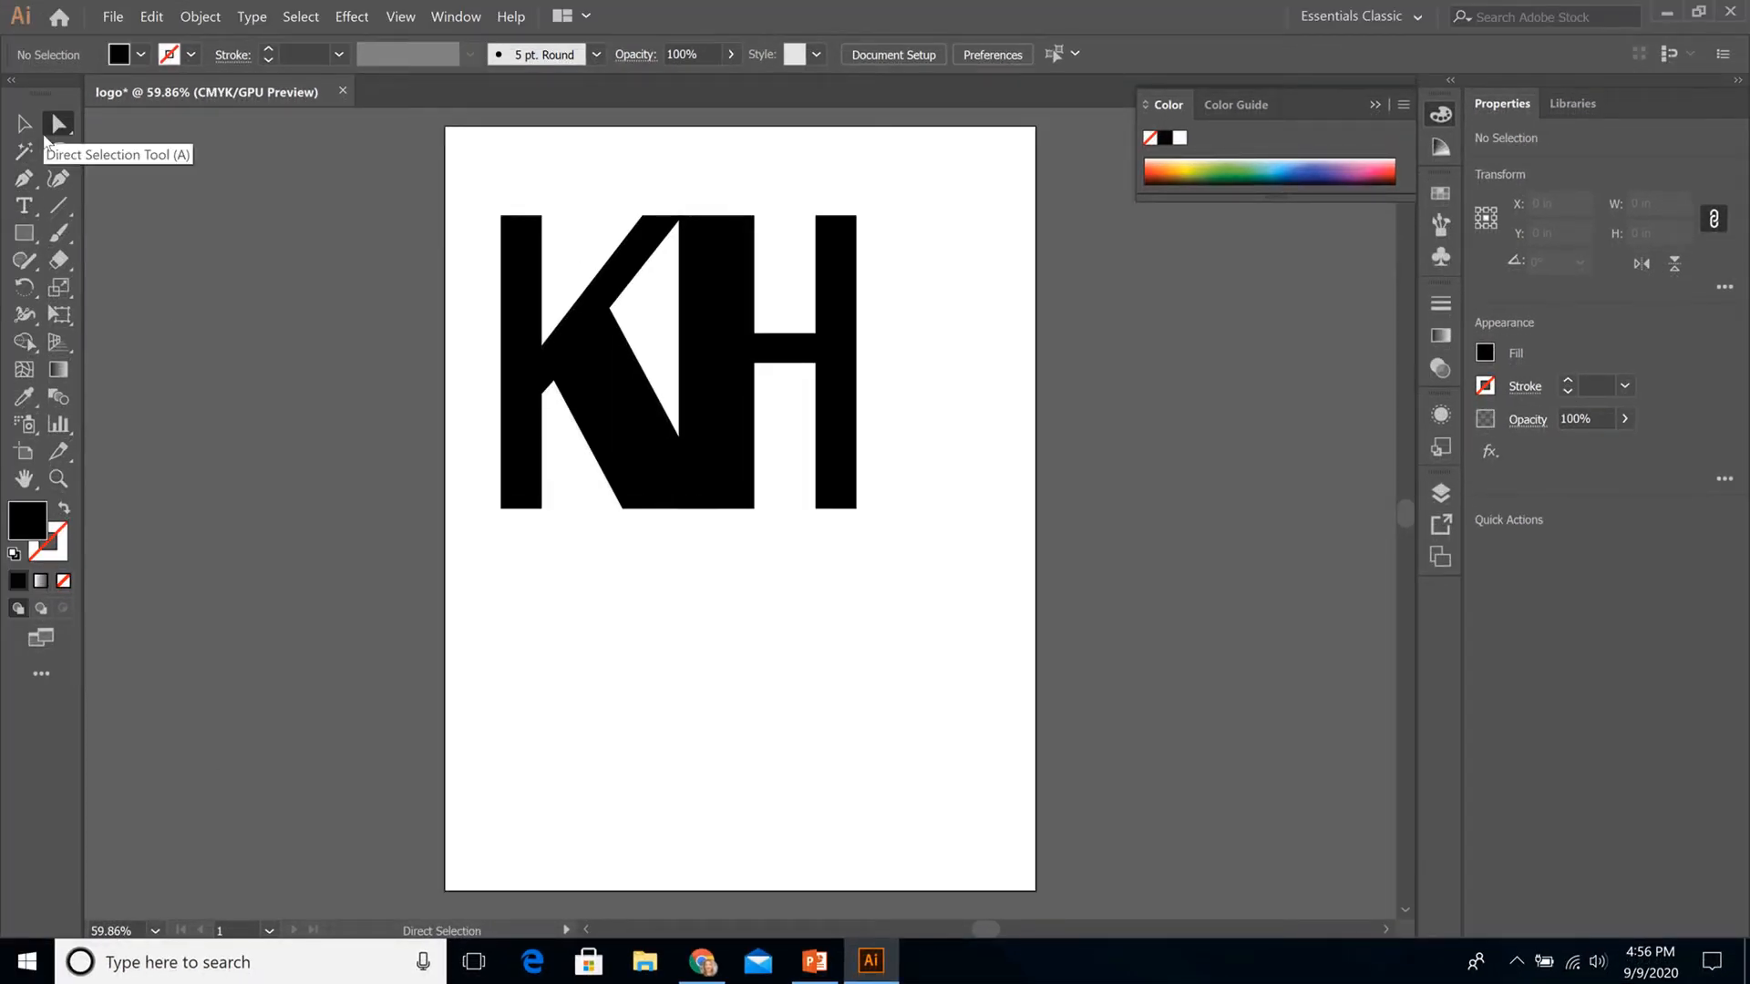
Step: Try moving the H's whole right stem diagonally down and outward by its anchor points, and undo the move
{"action": "left_click", "coordinate": [721, 354]}
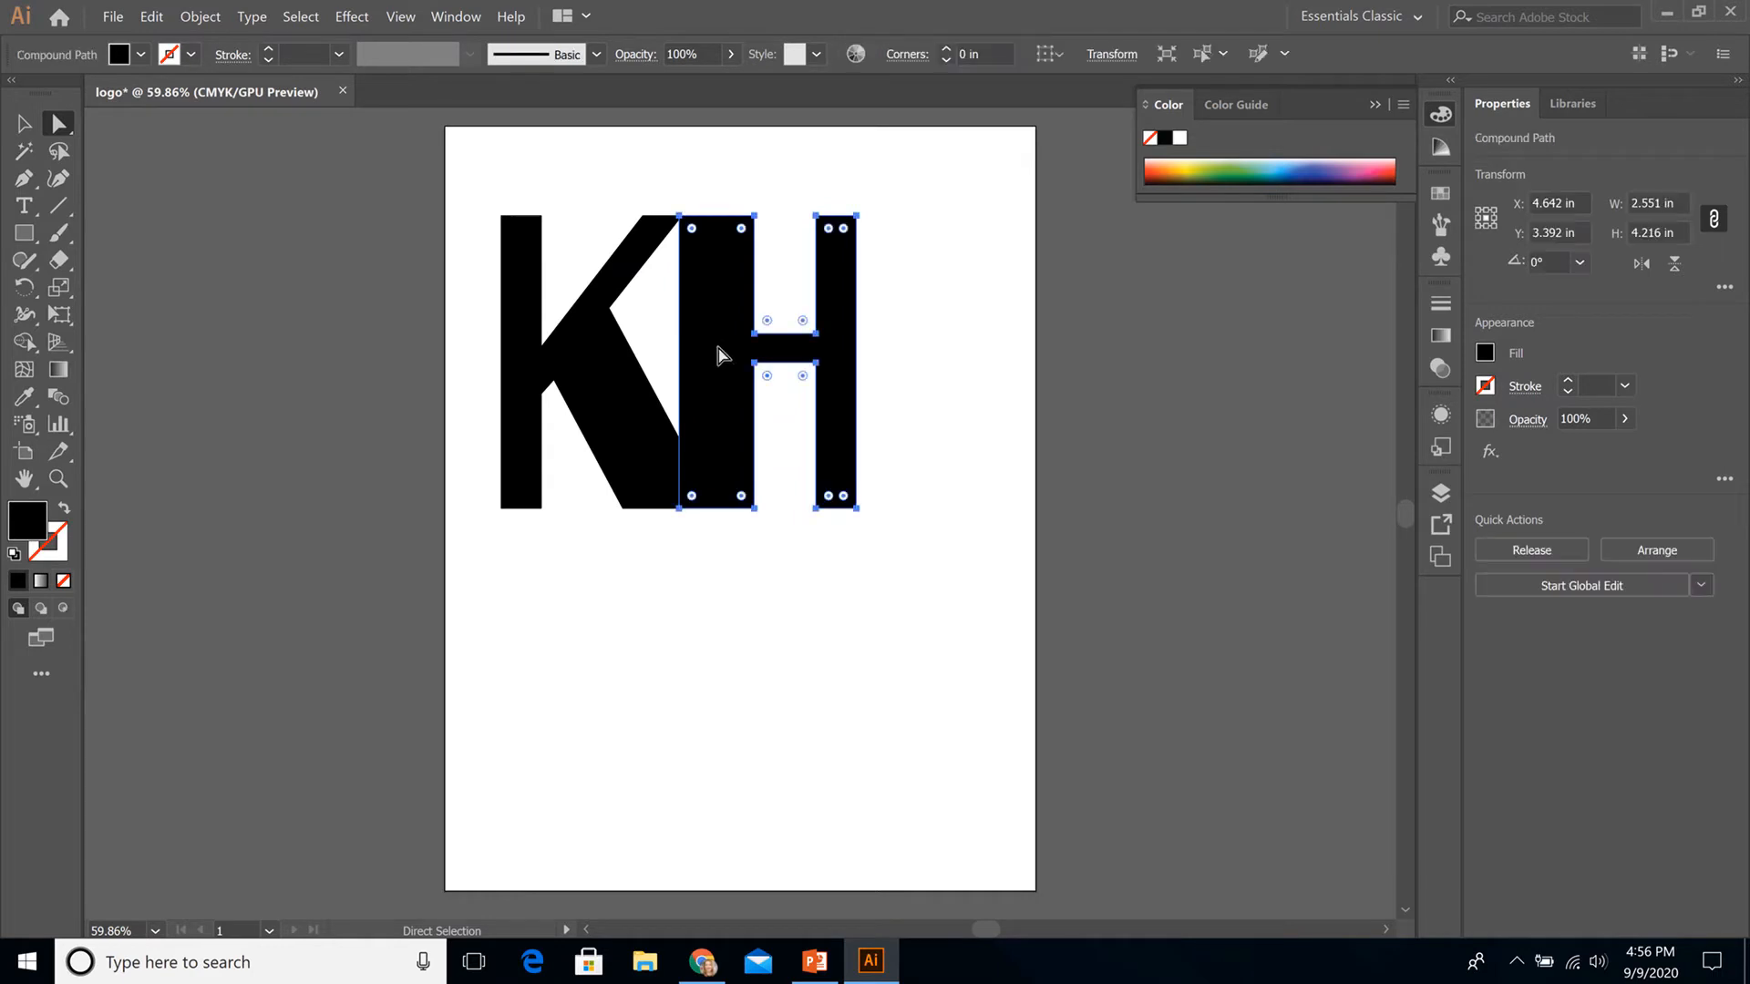
{"action": "left_click_drag", "start_coordinate": [803, 164], "coordinate": [942, 574]}
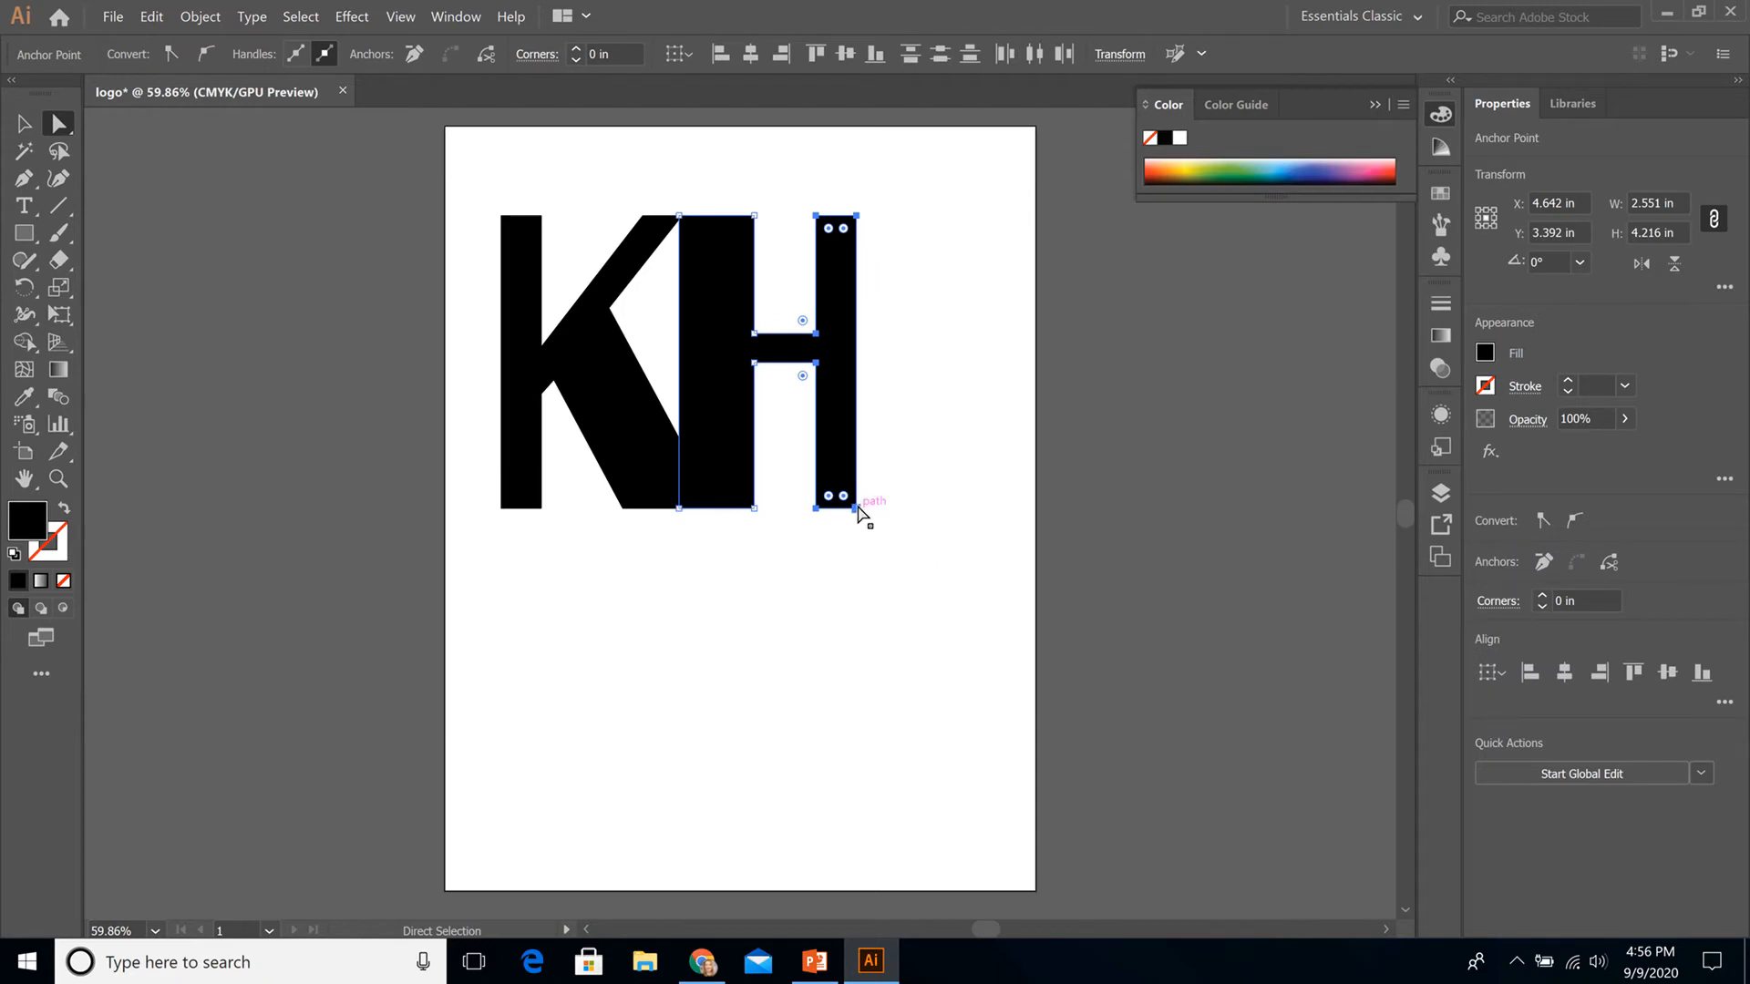
{"action": "left_click_drag", "start_coordinate": [856, 508], "coordinate": [940, 569]}
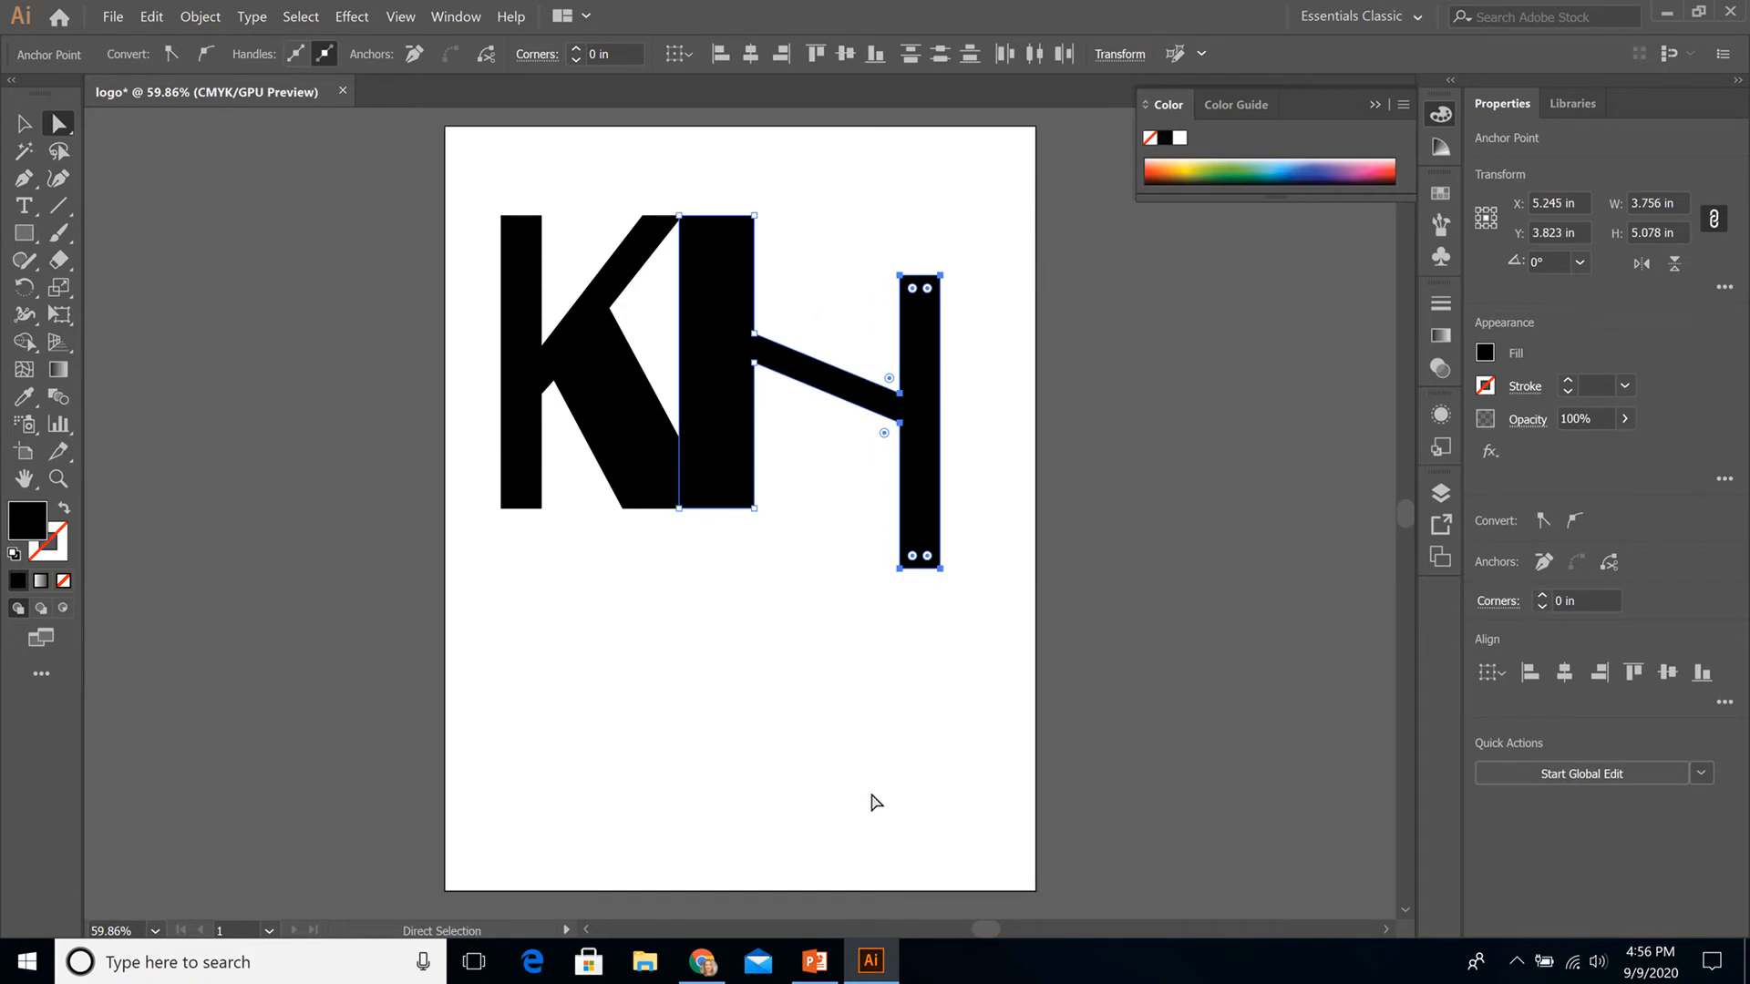
{"action": "key", "text": "ctrl"}
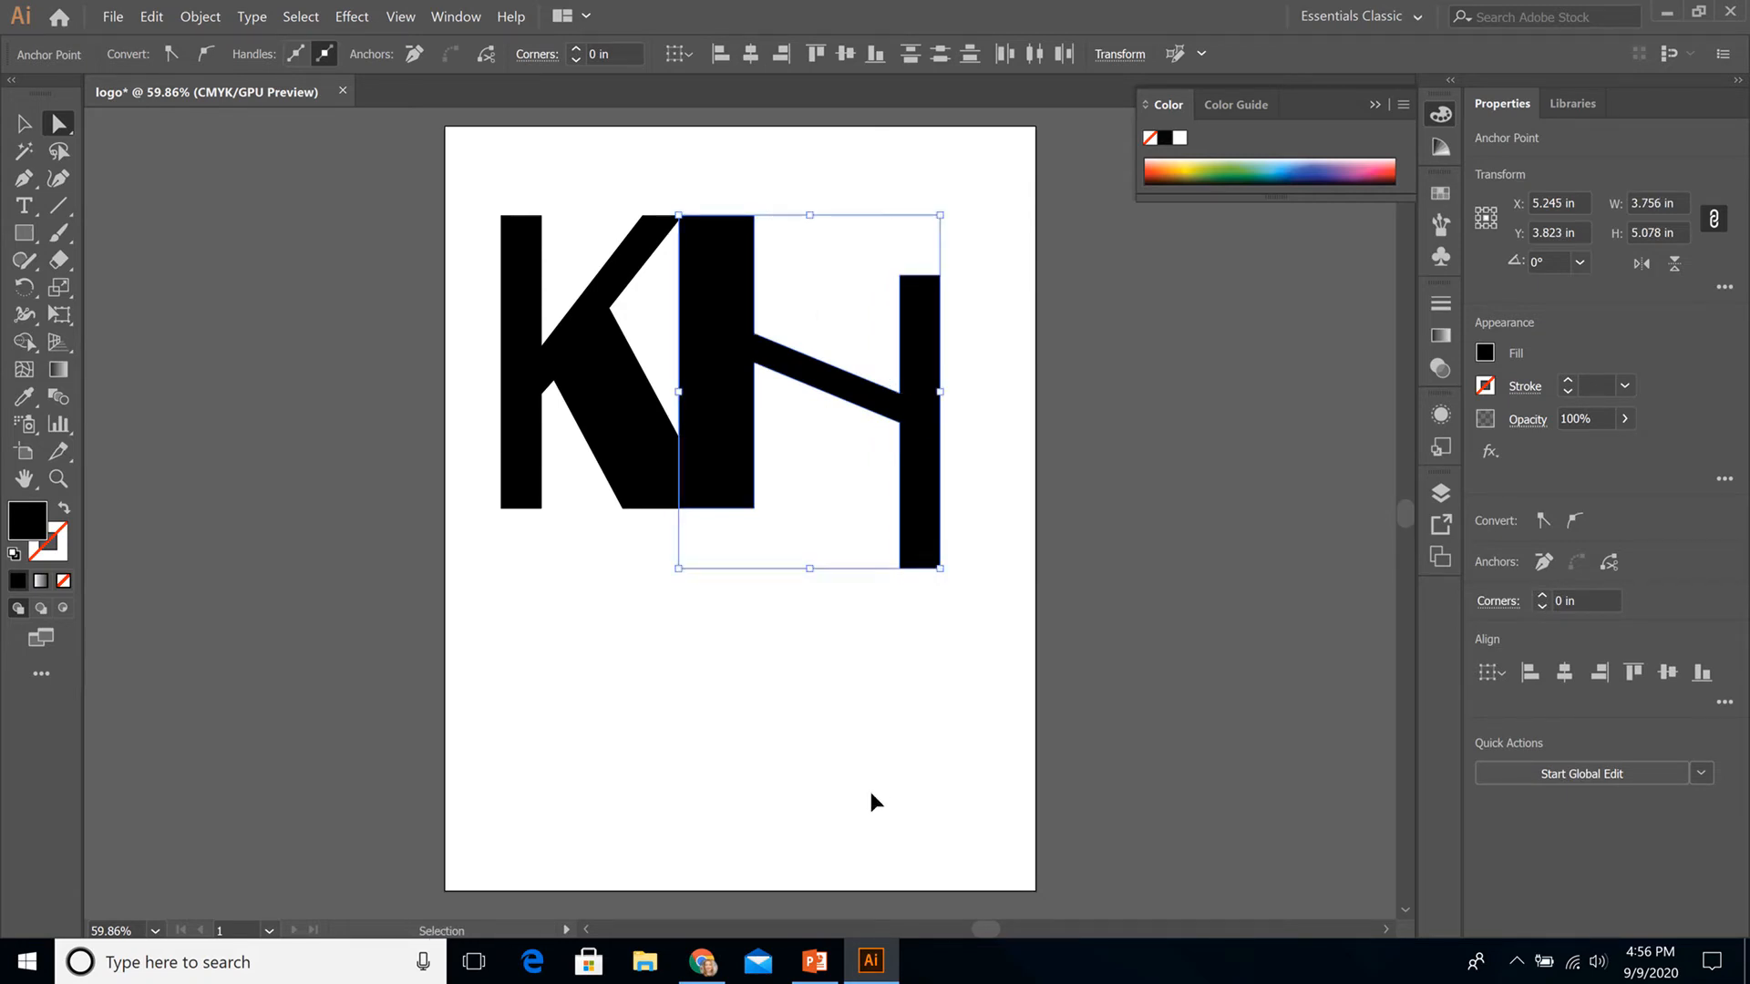
{"action": "key", "text": "ctrl+z"}
Step: Thicken the H's right stem and the K's vertical stem by moving their outer anchors horizontally outward, making the K about 3.55 in wide
{"action": "left_click_drag", "start_coordinate": [847, 183], "coordinate": [912, 538]}
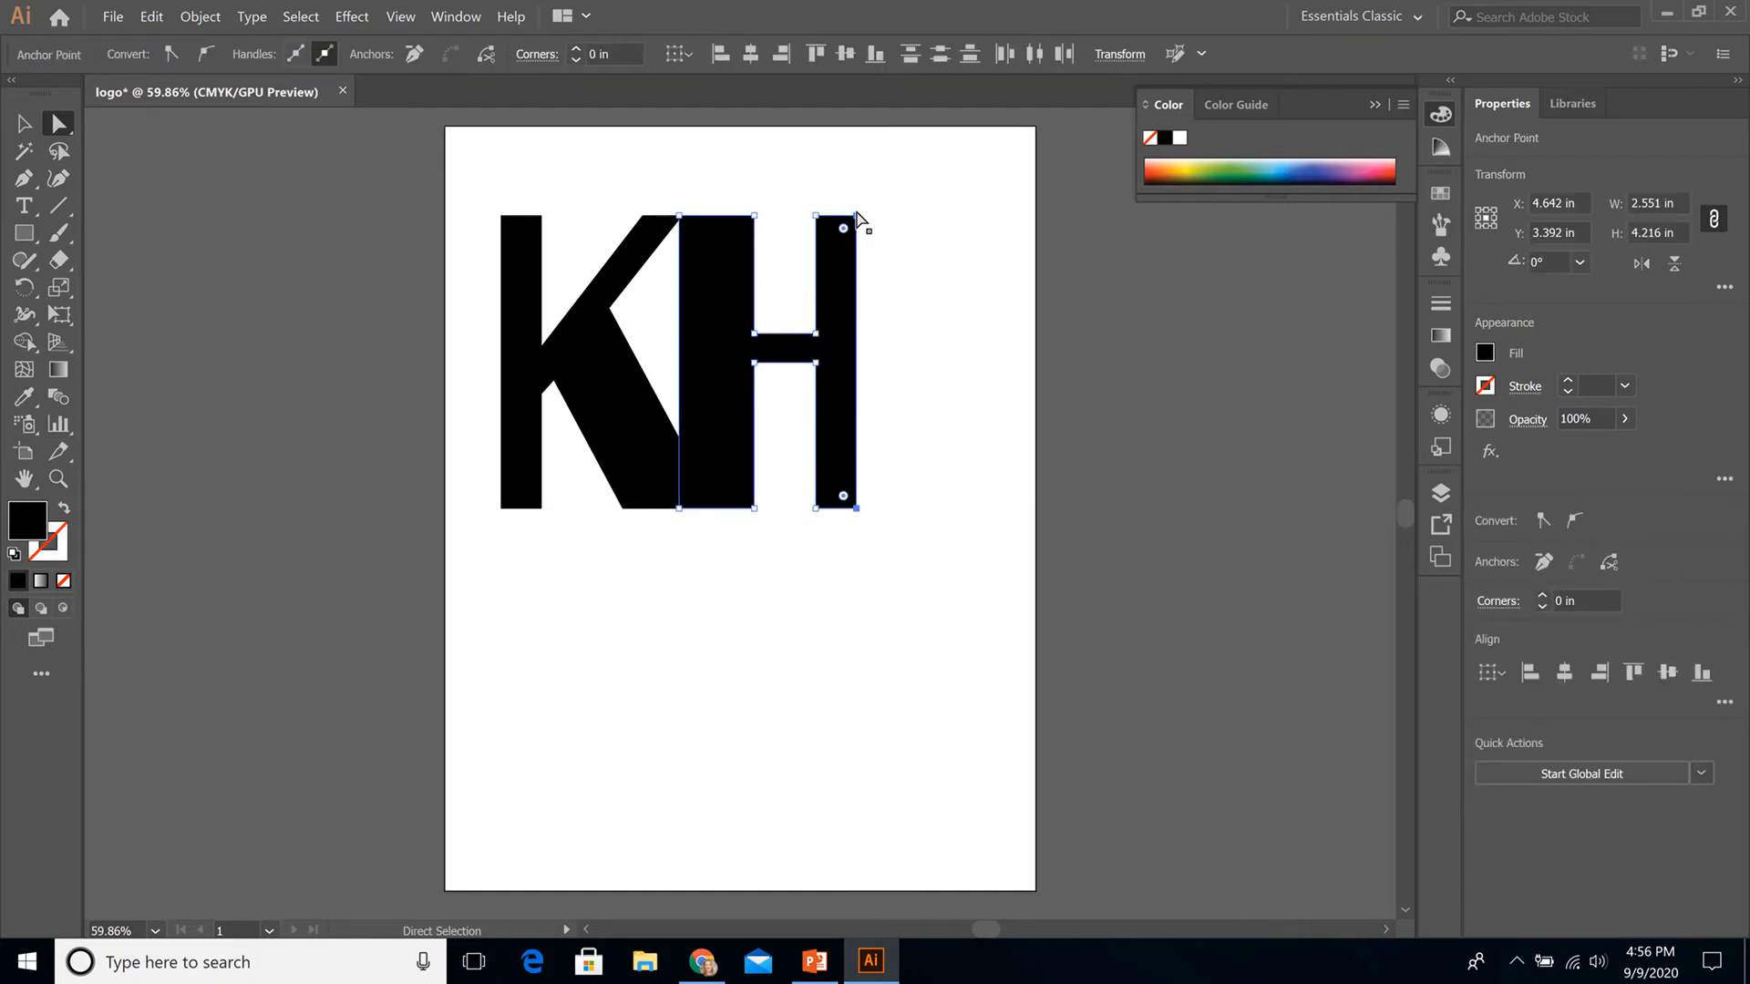
{"action": "left_click_drag", "start_coordinate": [857, 217], "coordinate": [875, 215]}
{"action": "left_click_drag", "start_coordinate": [471, 170], "coordinate": [512, 550]}
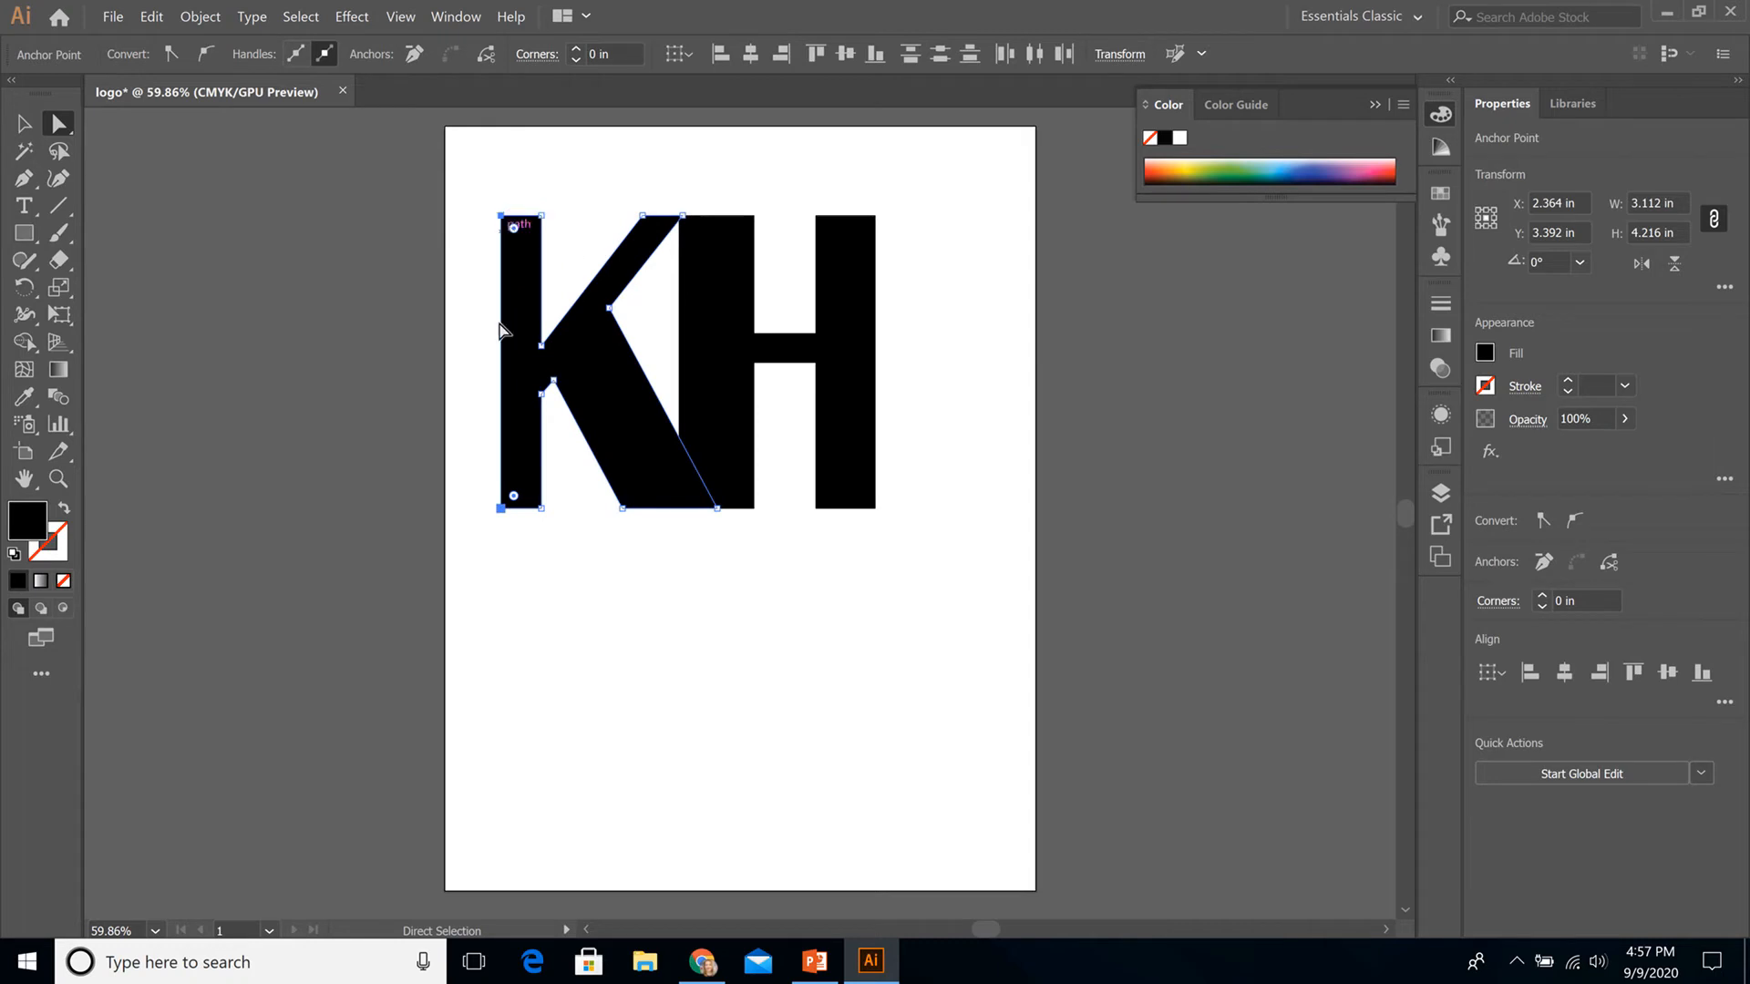
{"action": "left_click_drag", "start_coordinate": [503, 507], "coordinate": [469, 505]}
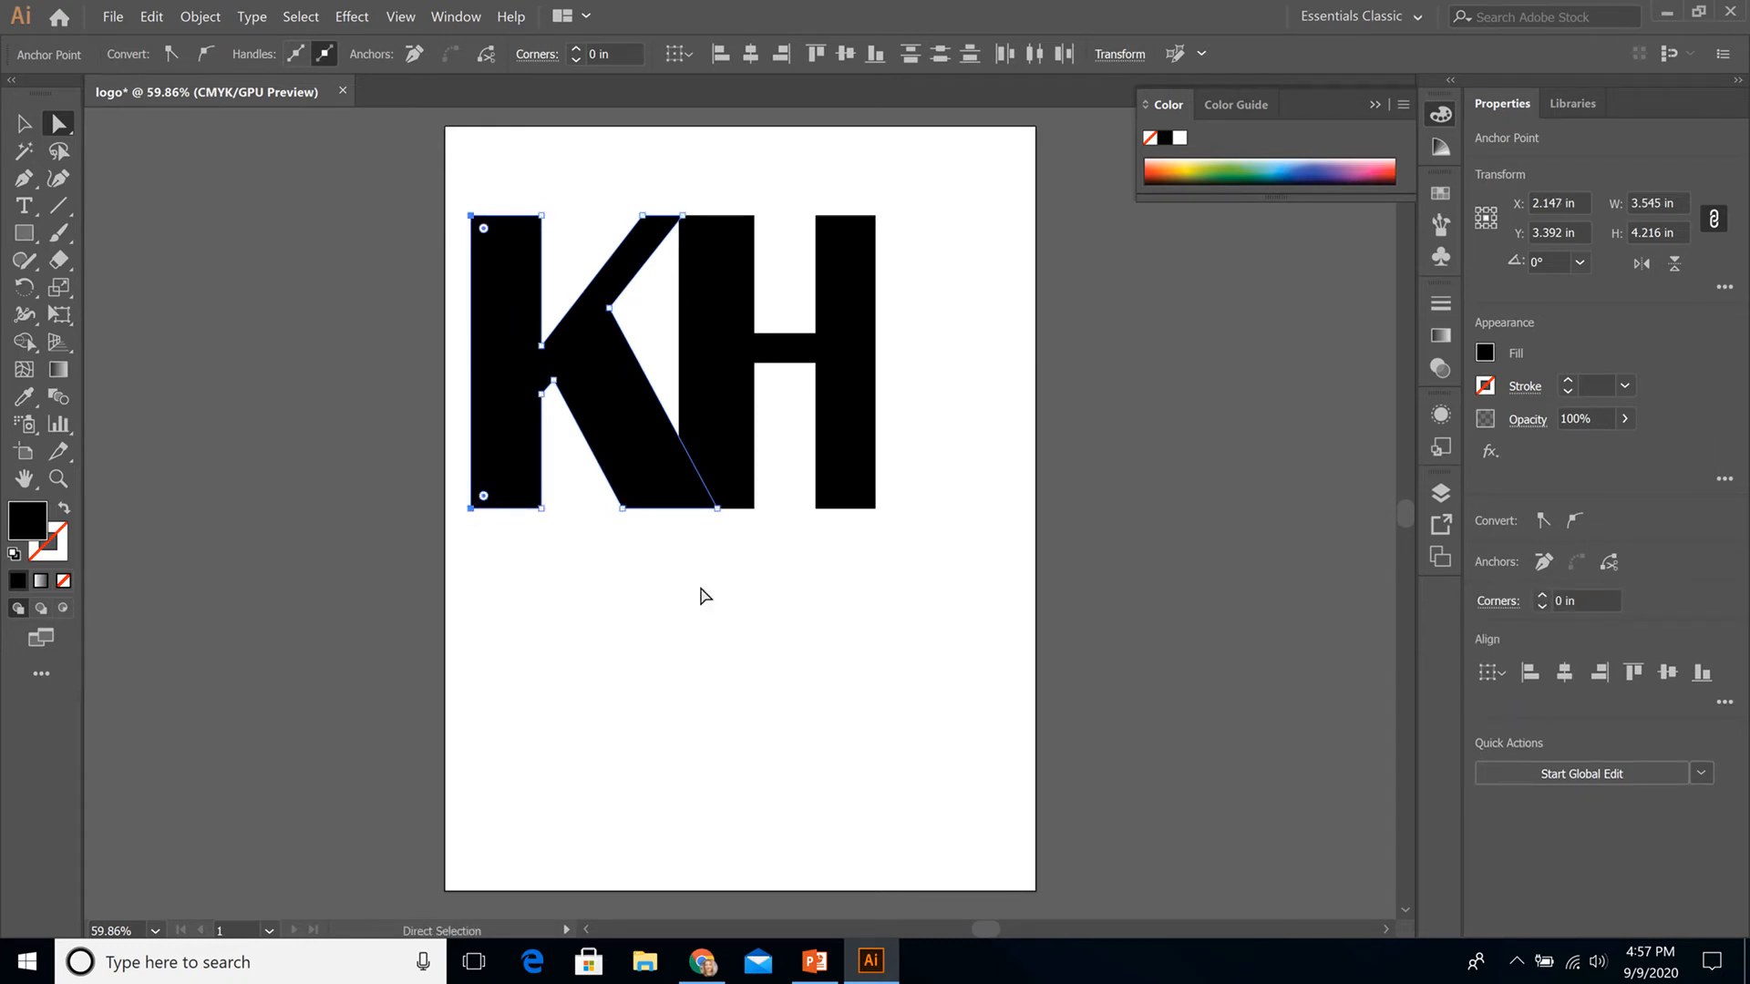
Step: Shorten the K and H together by moving all their bottom anchors straight up, and clear the selection
{"action": "left_click_drag", "start_coordinate": [880, 559], "coordinate": [451, 496]}
{"action": "left_click_drag", "start_coordinate": [681, 510], "coordinate": [683, 482]}
{"action": "left_click", "coordinate": [750, 545]}
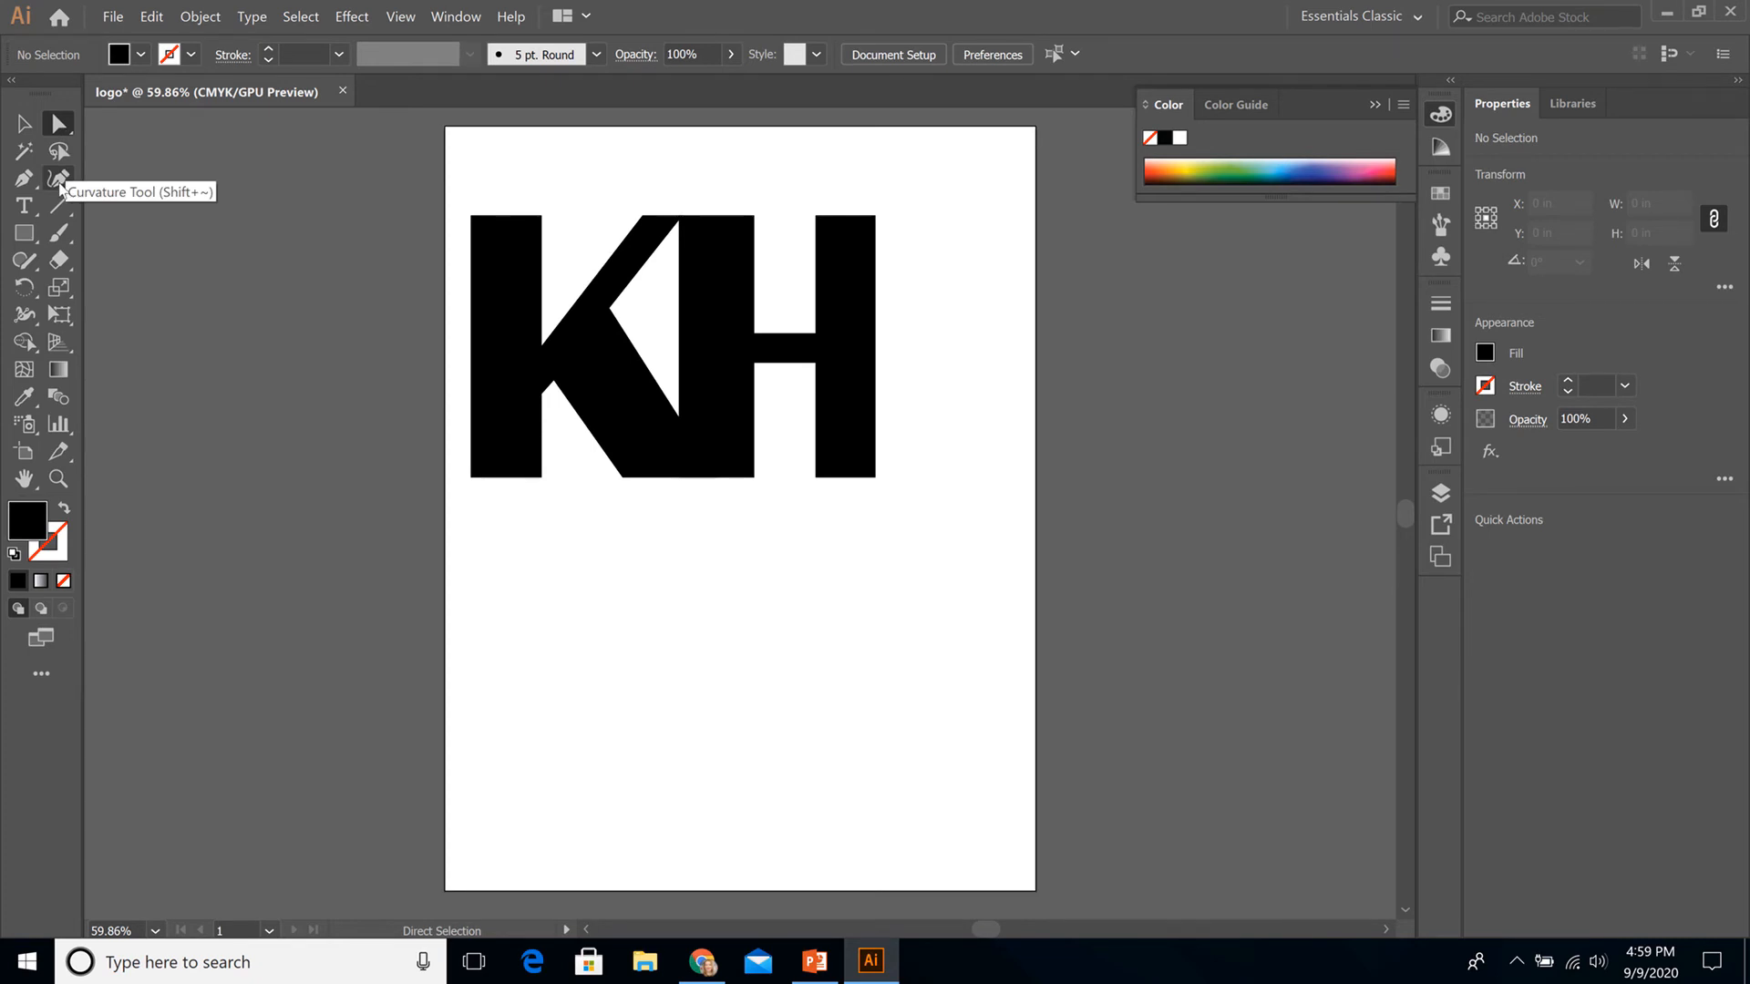
Step: Draw a closed rounded five-point shape about 5.29 by 4.3 in below the letters with the Curvature tool
{"action": "left_click", "coordinate": [59, 182]}
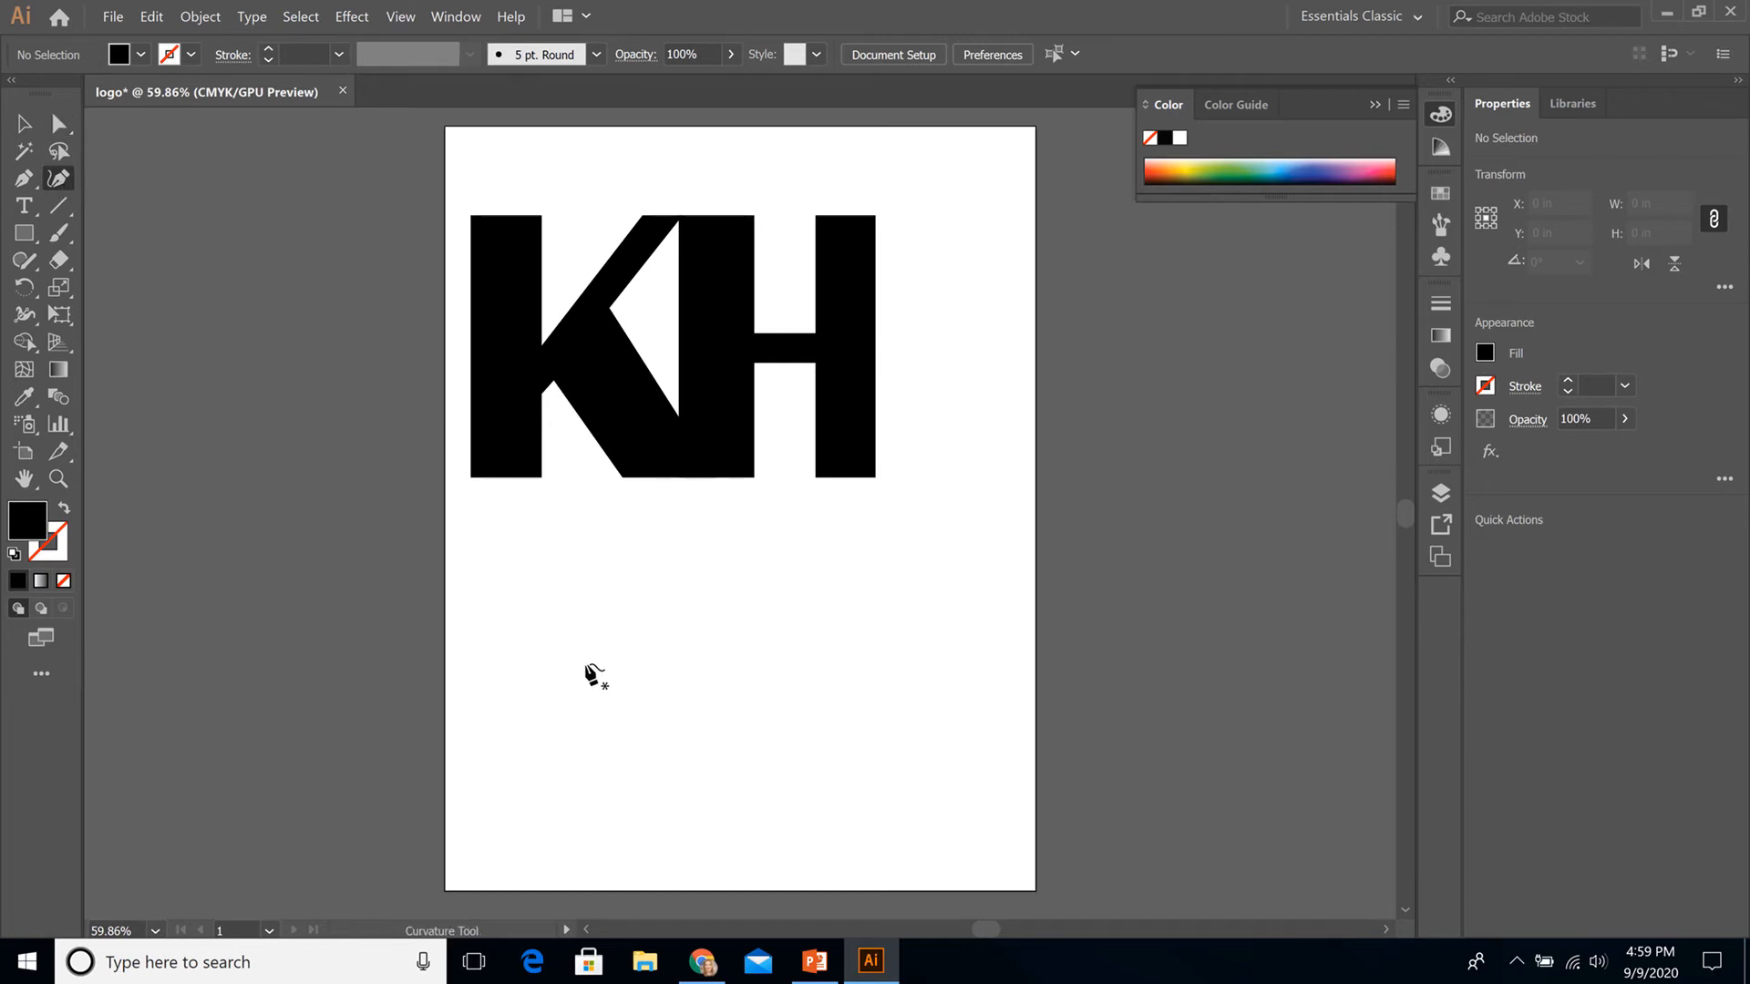
{"action": "left_click", "coordinate": [534, 653]}
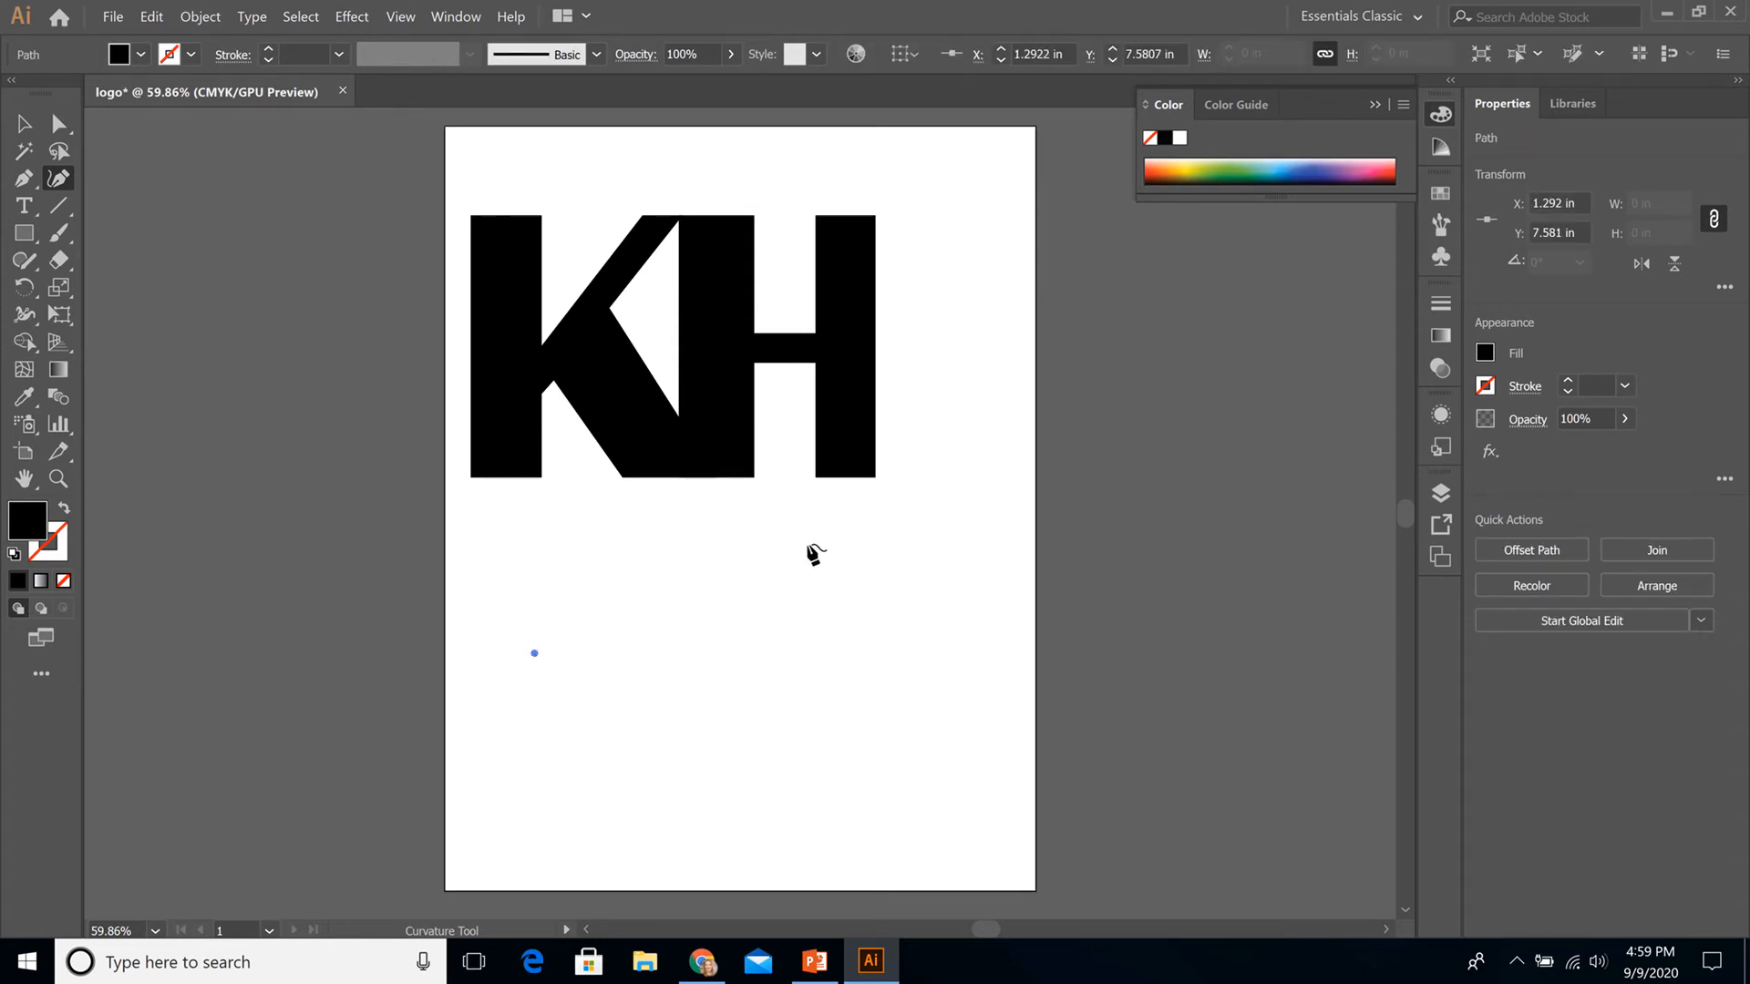
{"action": "left_click", "coordinate": [839, 584]}
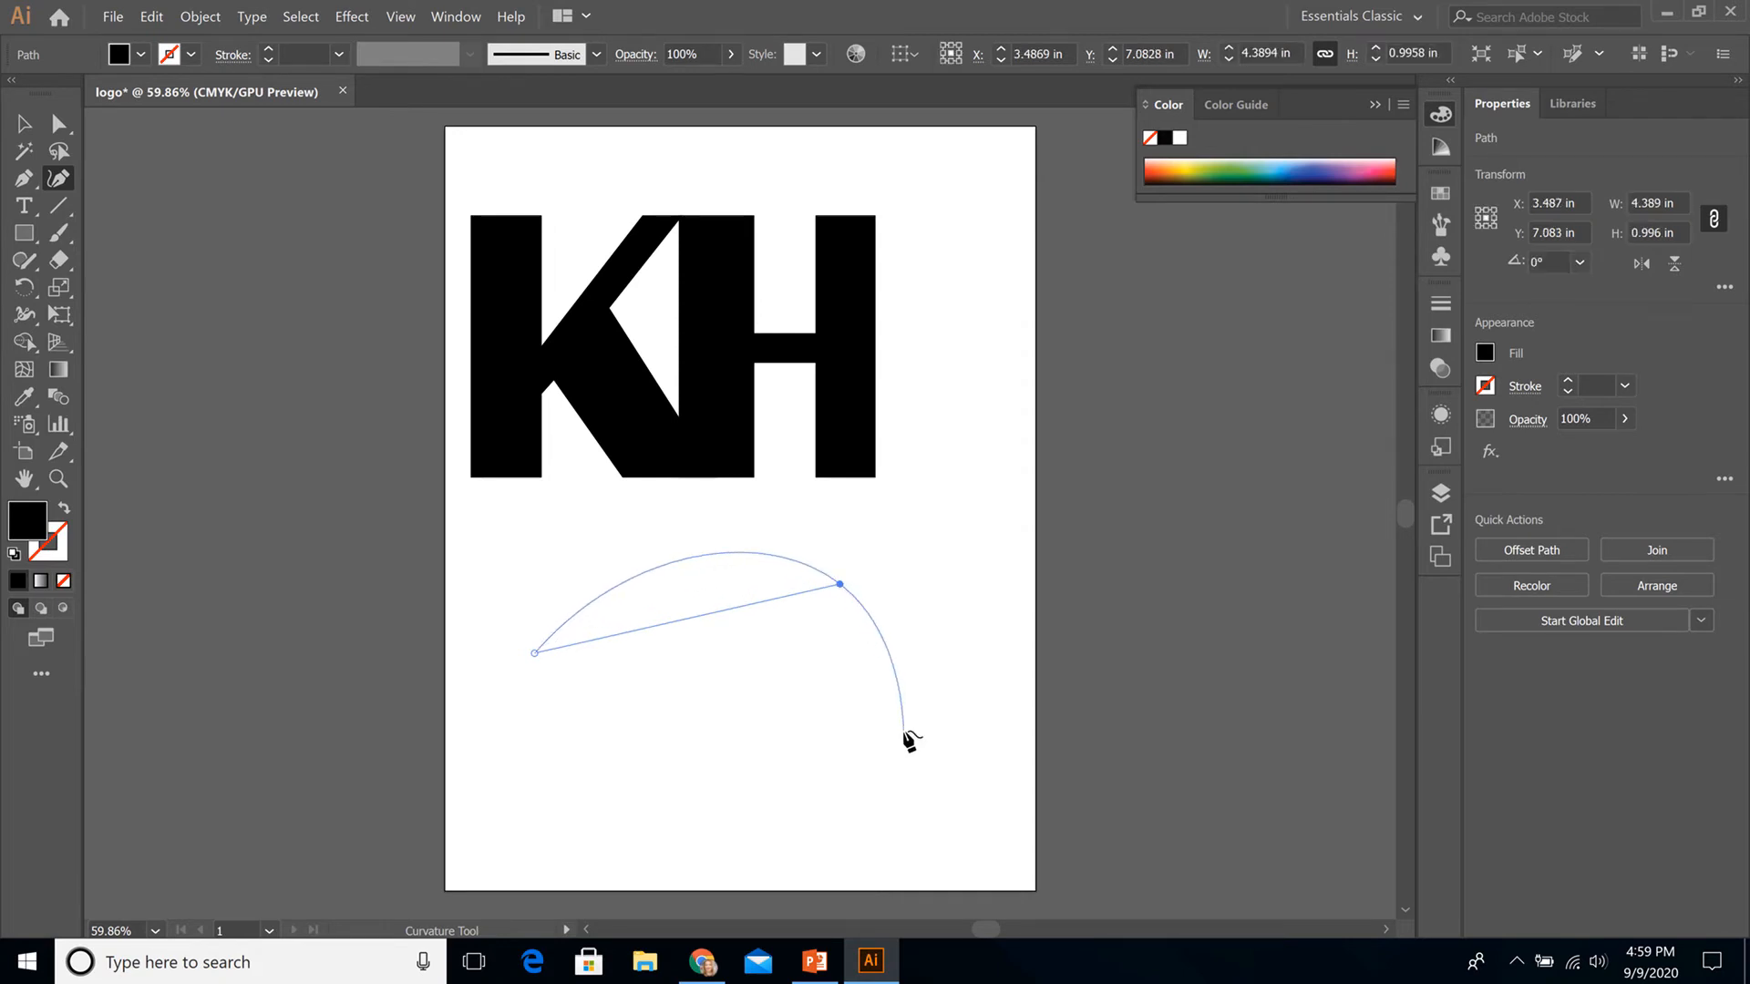
{"action": "left_click", "coordinate": [875, 780]}
{"action": "left_click", "coordinate": [718, 841]}
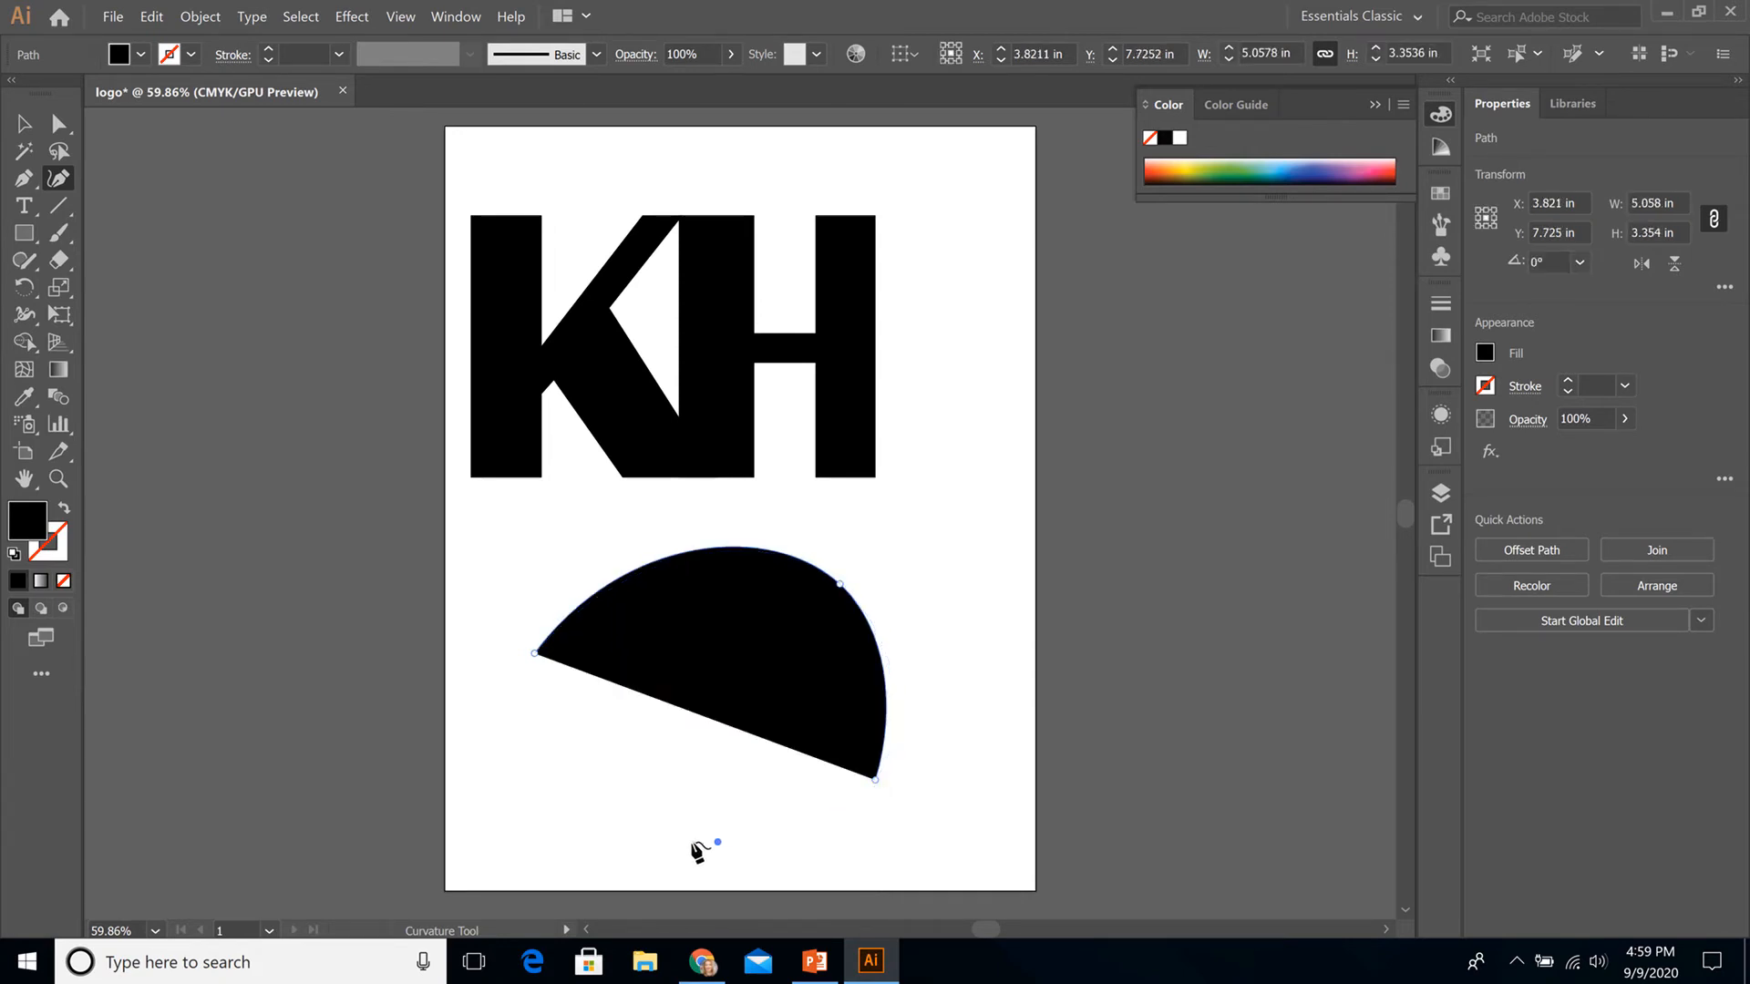
{"action": "left_click", "coordinate": [569, 805]}
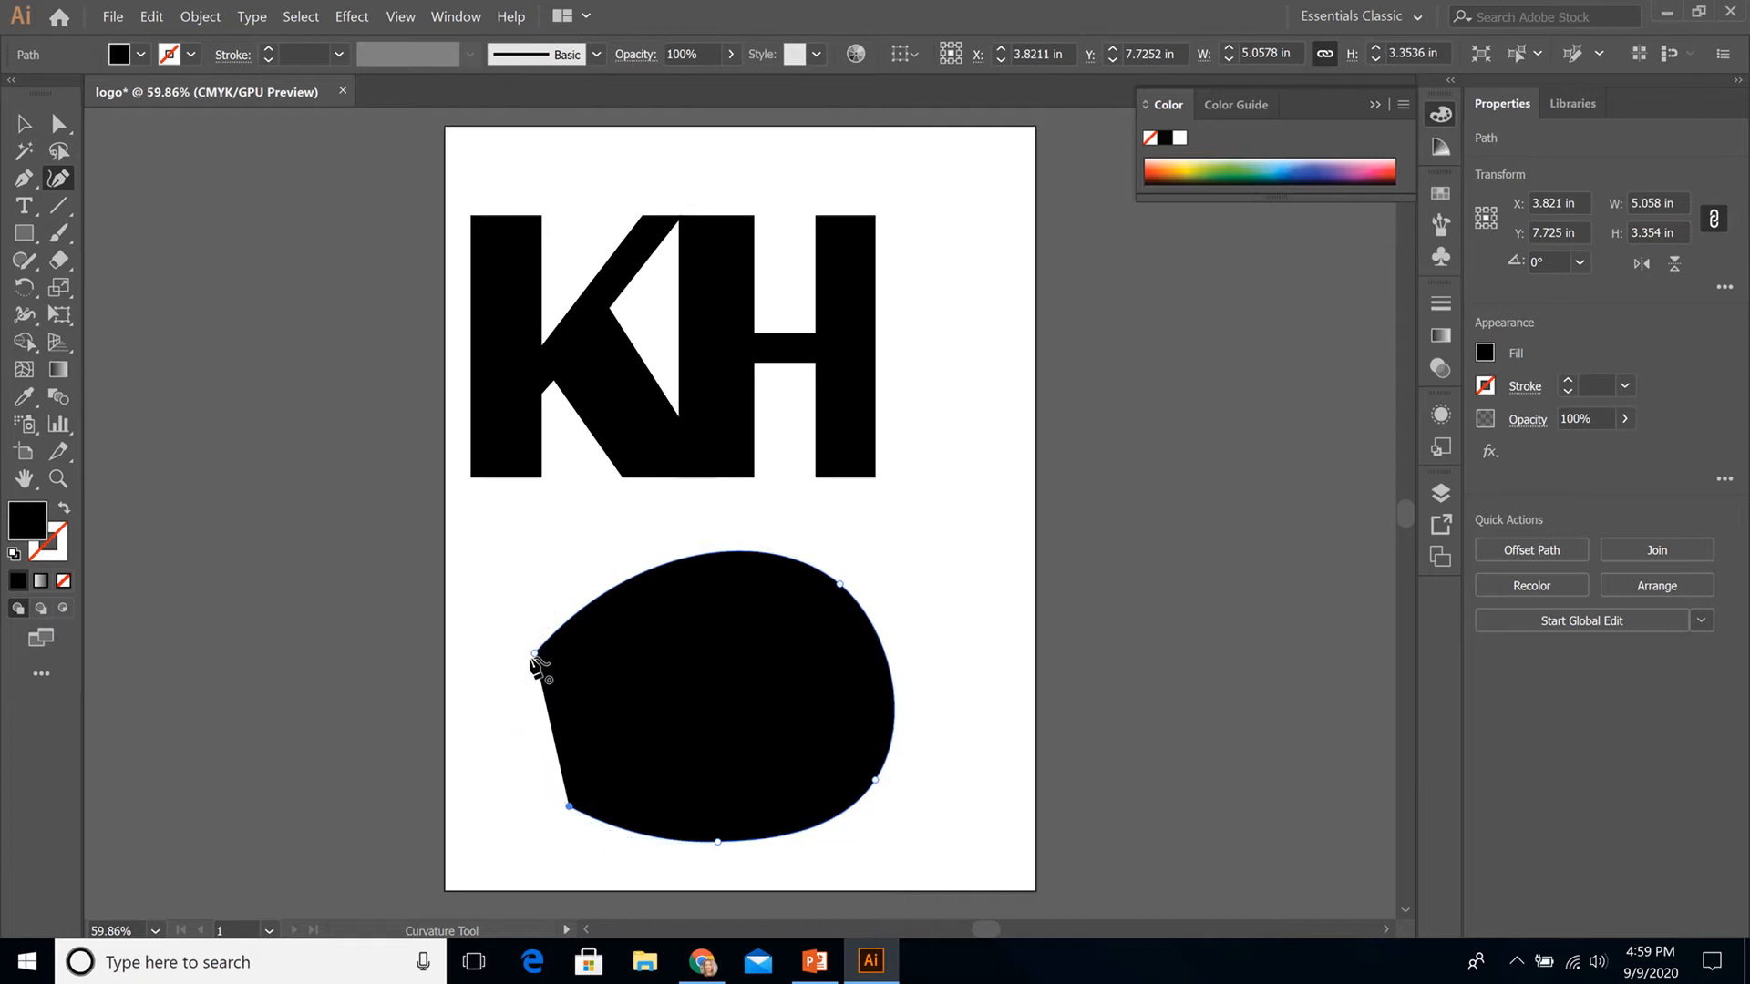
{"action": "left_click", "coordinate": [534, 654]}
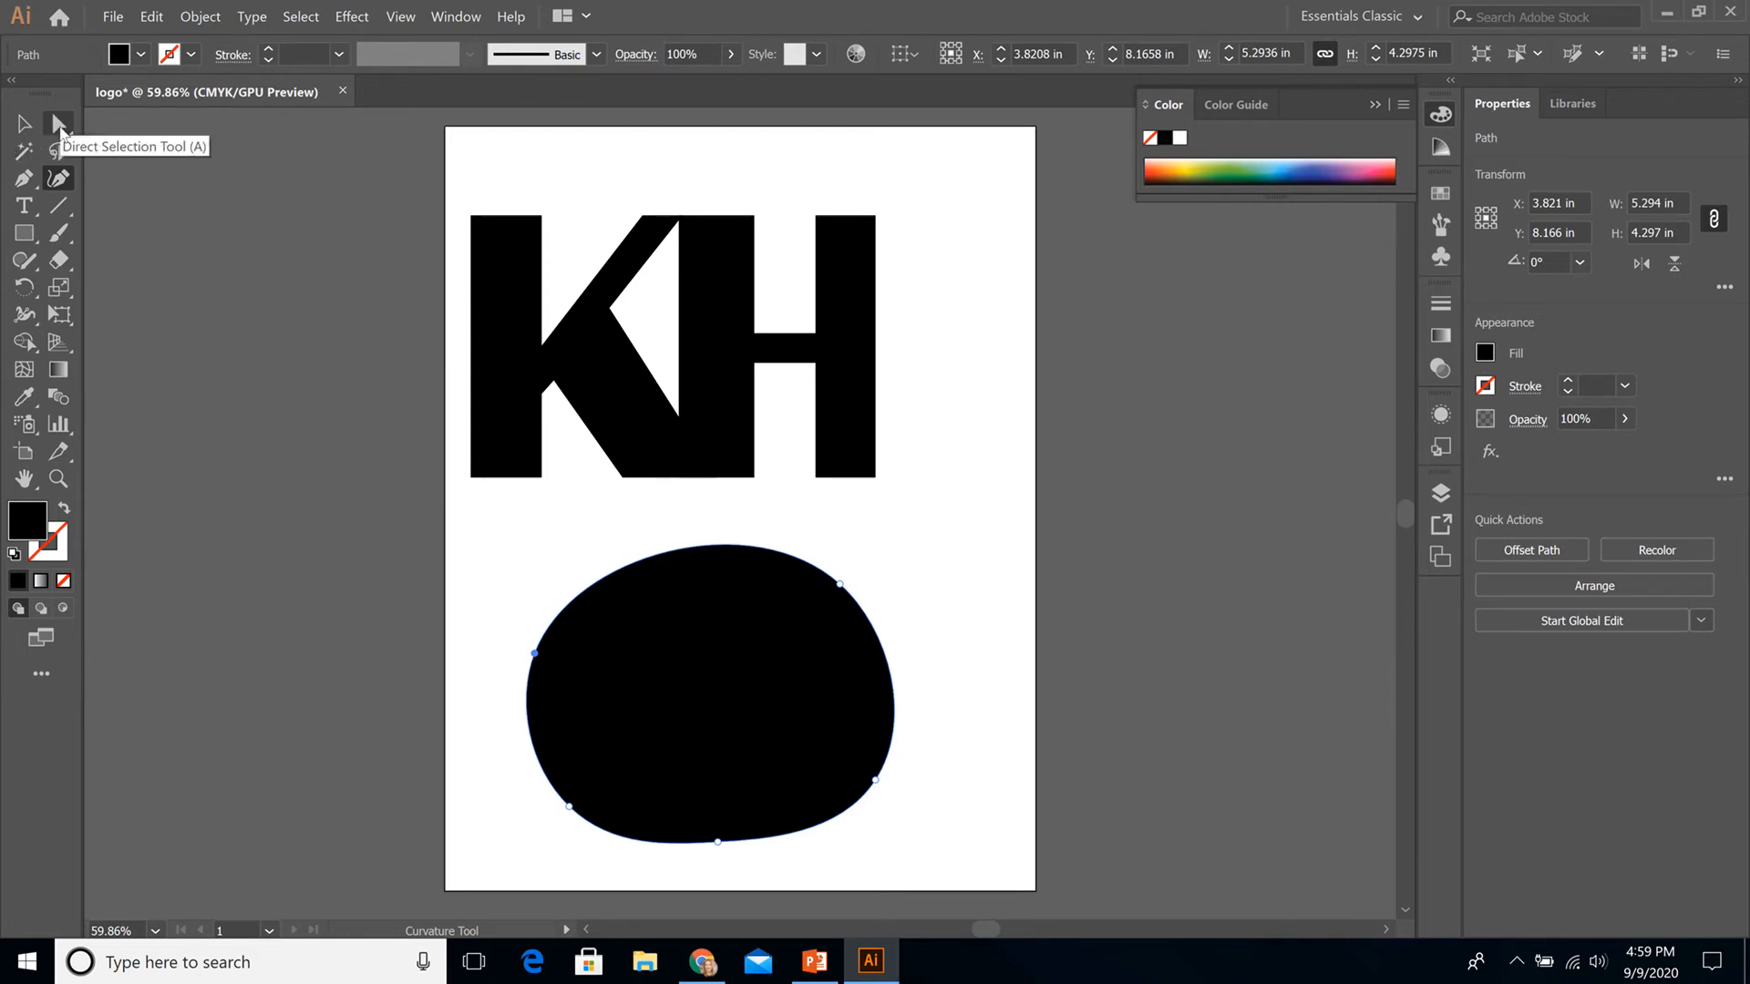
Step: Remove the rounded five-point shape below the letters completely
{"action": "key", "text": "Delete"}
{"action": "key", "text": "Delete"}
{"action": "key", "text": "Delete"}
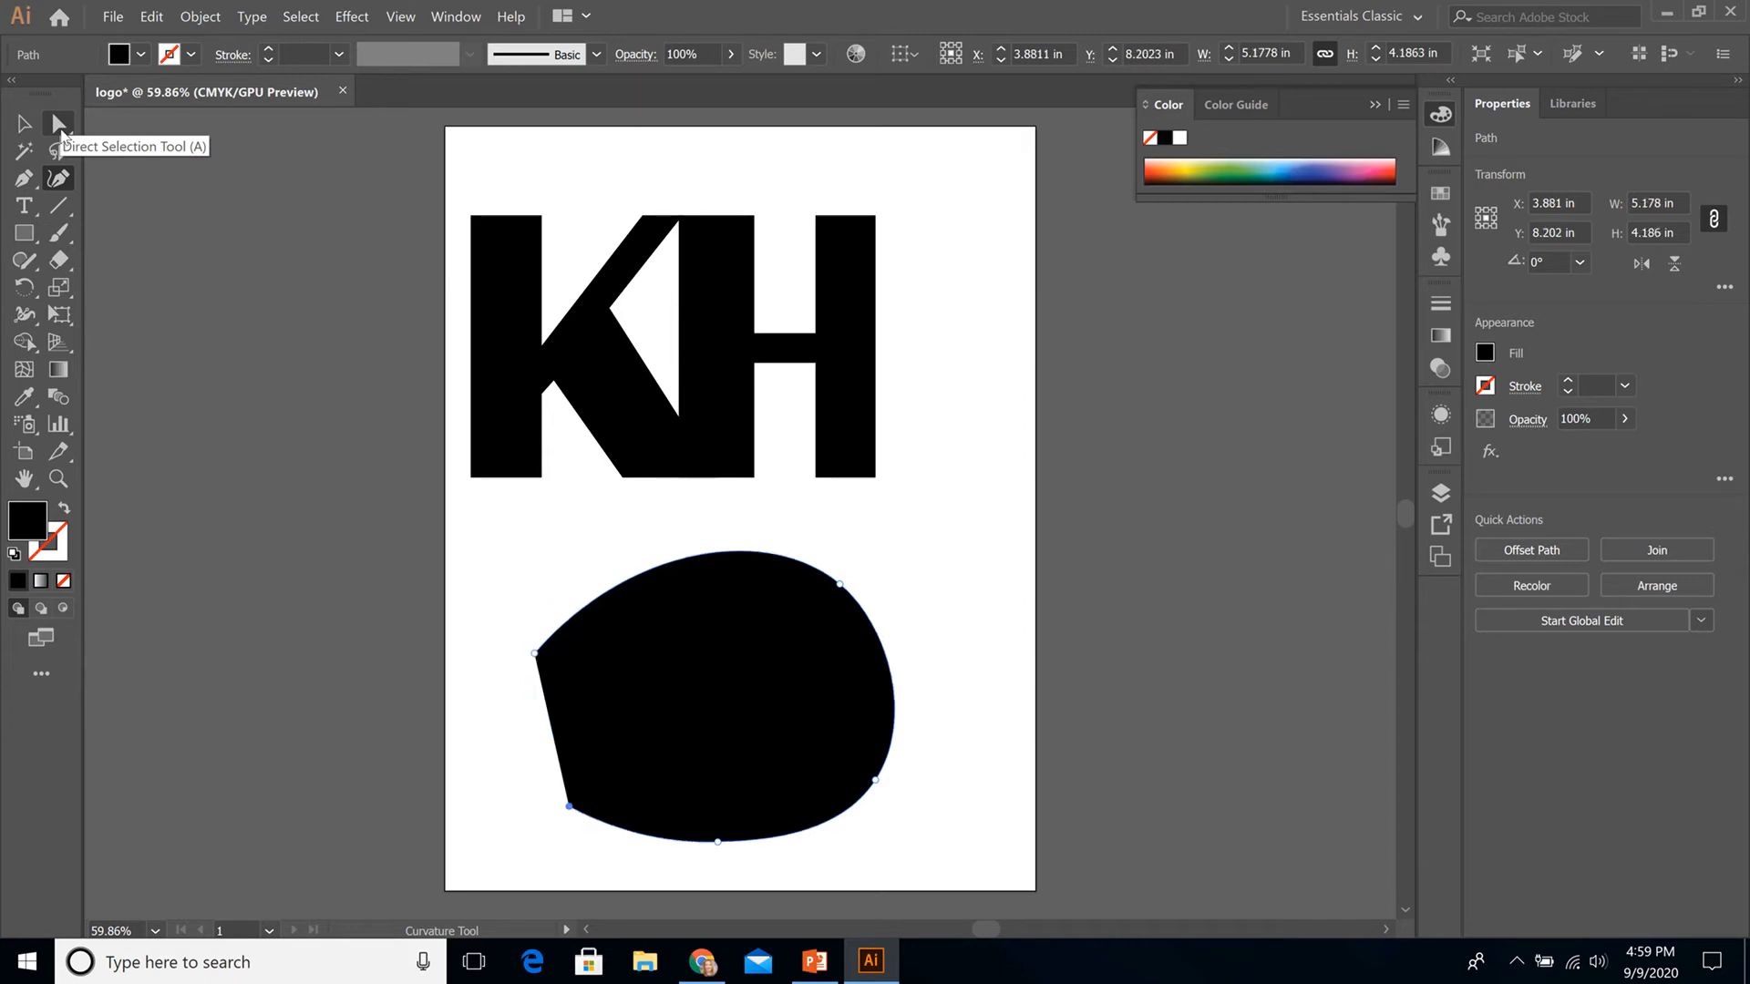
{"action": "key", "text": "Delete"}
{"action": "key", "text": "Delete"}
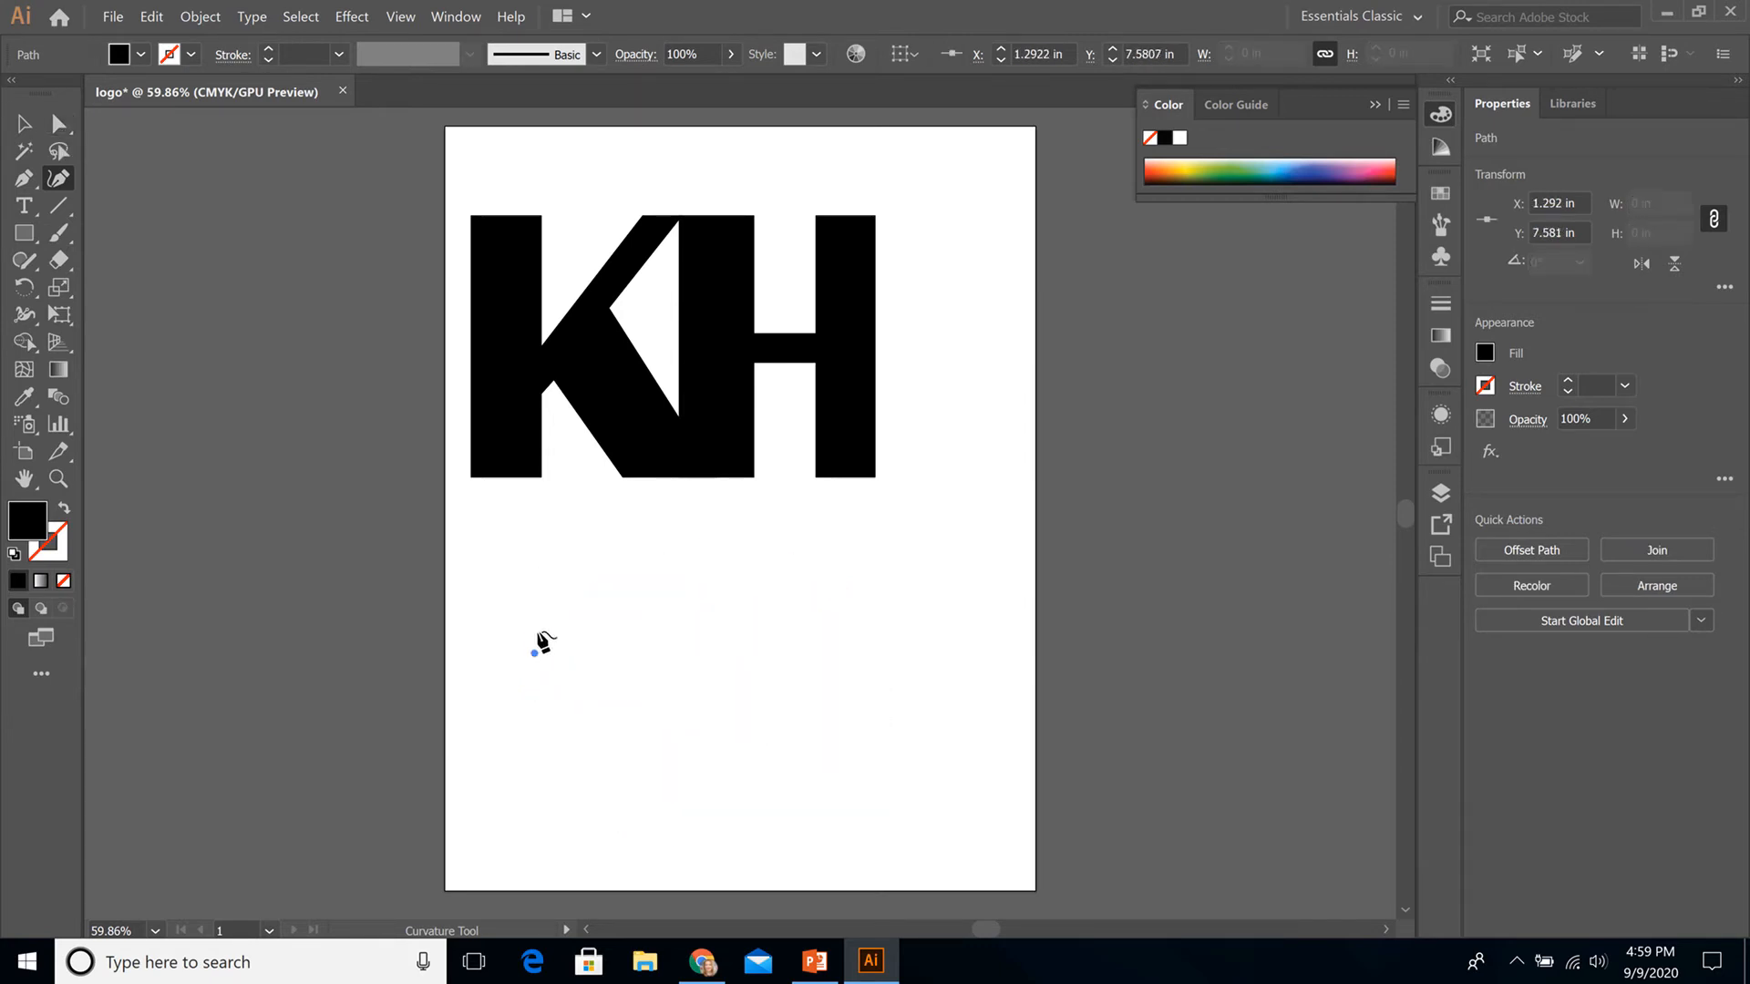
{"action": "key", "text": "Delete"}
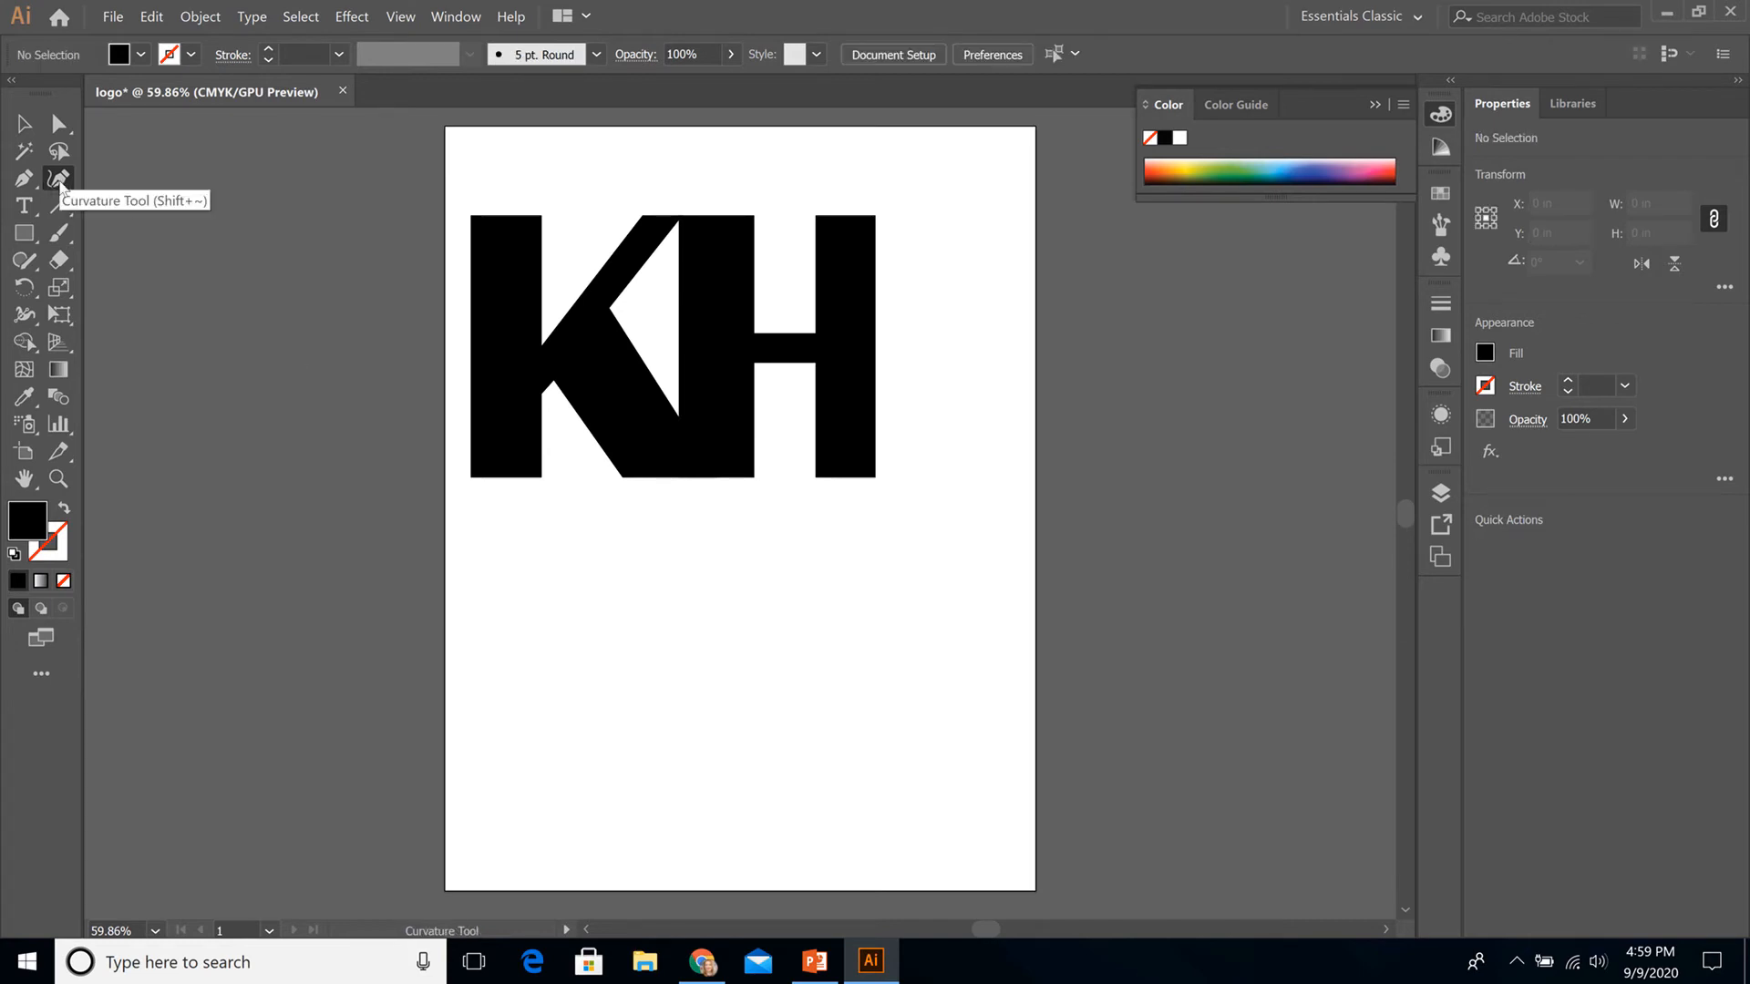
Step: Draw a closed five-point curved shape about 5.09 by 3.98 in, tapering toward its left end, below the letters with the Curvature tool
{"action": "left_click", "coordinate": [531, 615]}
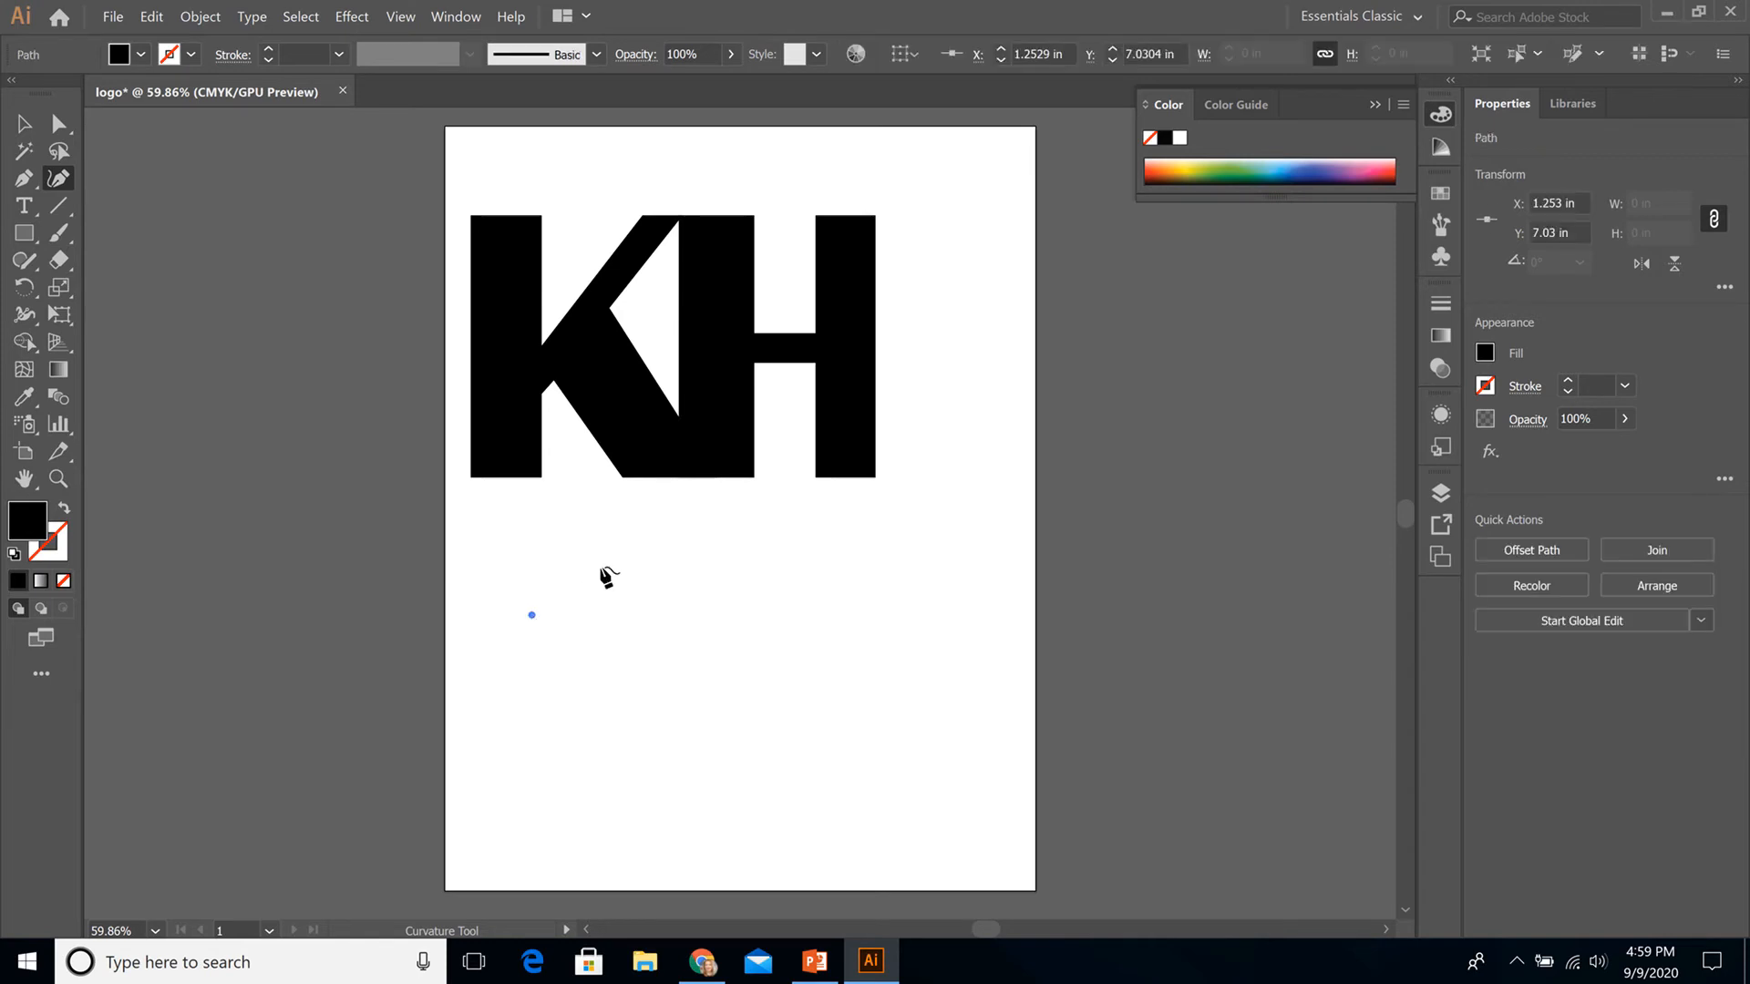
{"action": "left_click", "coordinate": [802, 536]}
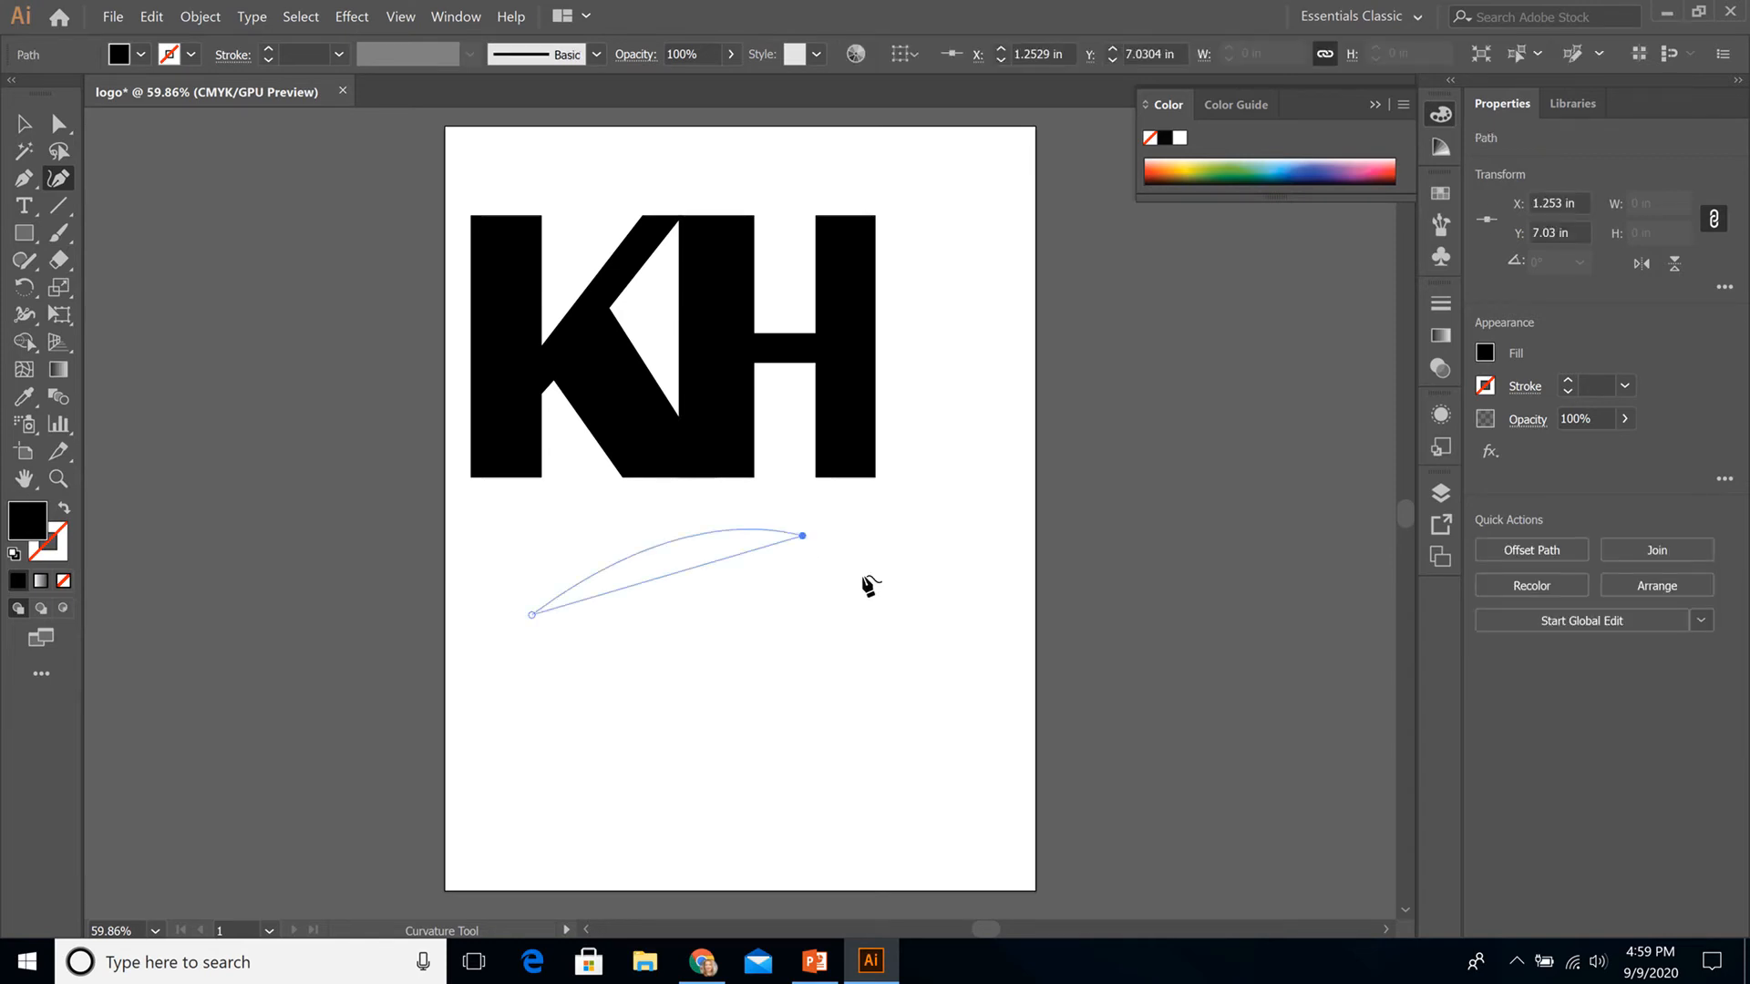
{"action": "left_click", "coordinate": [884, 652]}
{"action": "left_click", "coordinate": [835, 781]}
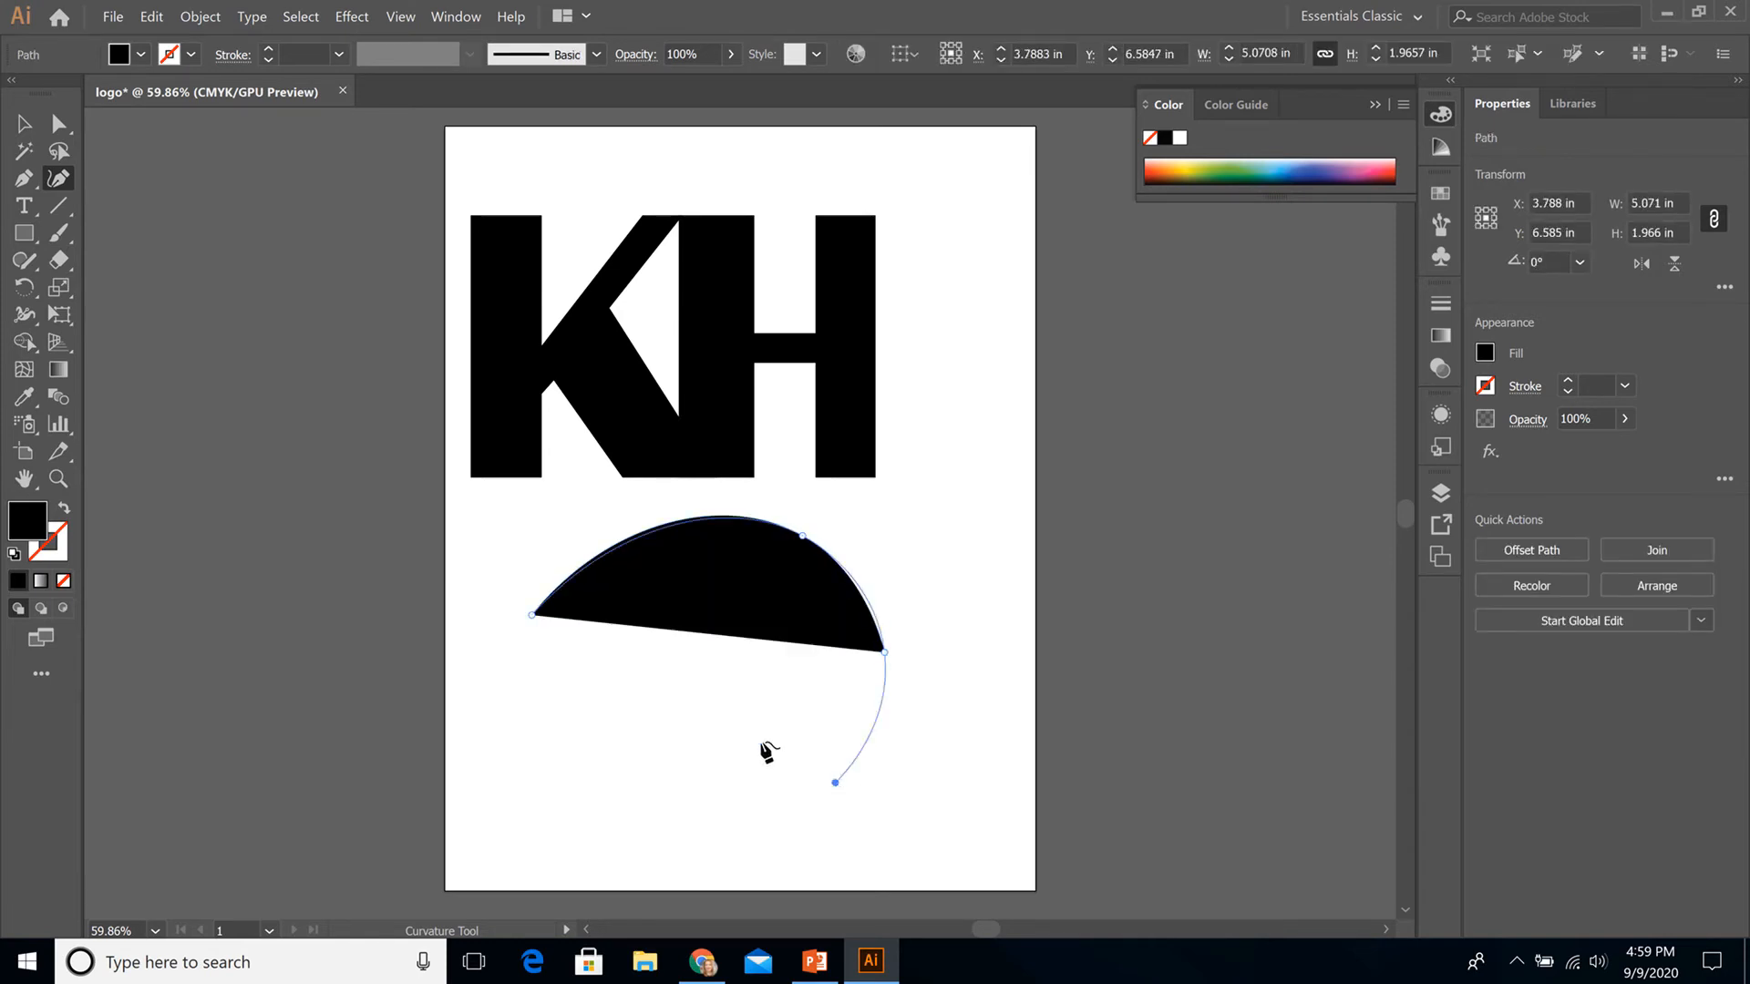
{"action": "left_click", "coordinate": [667, 739]}
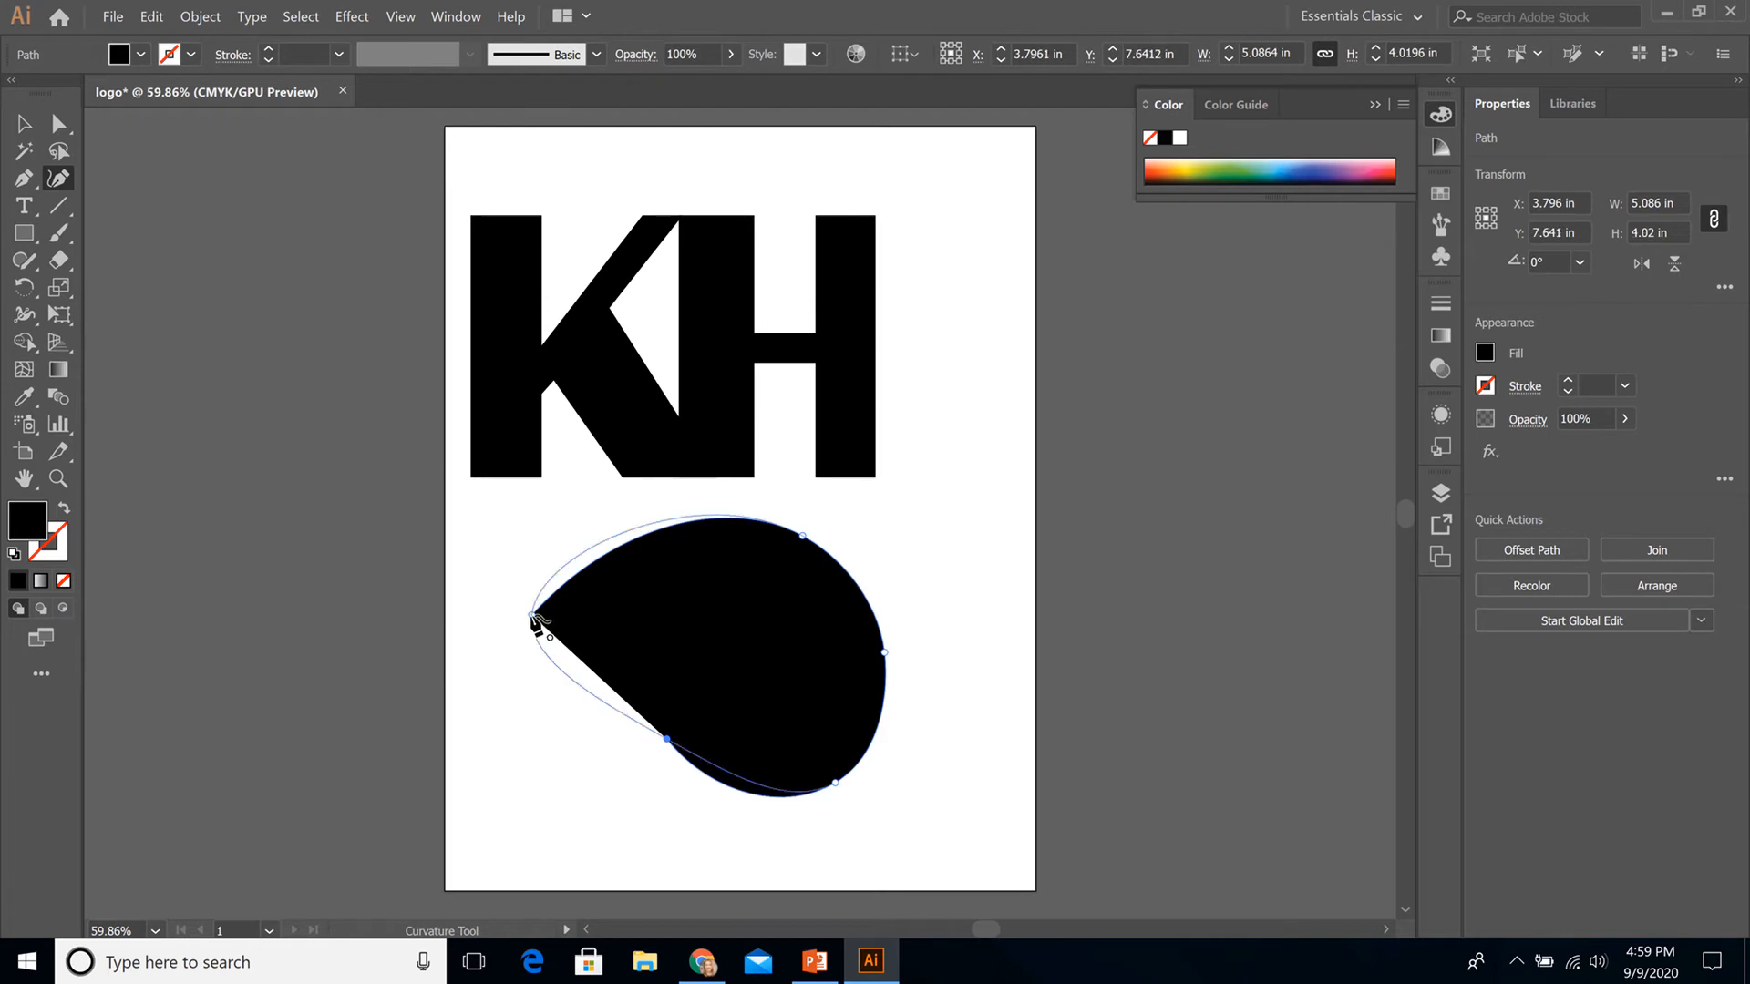
{"action": "left_click", "coordinate": [533, 616]}
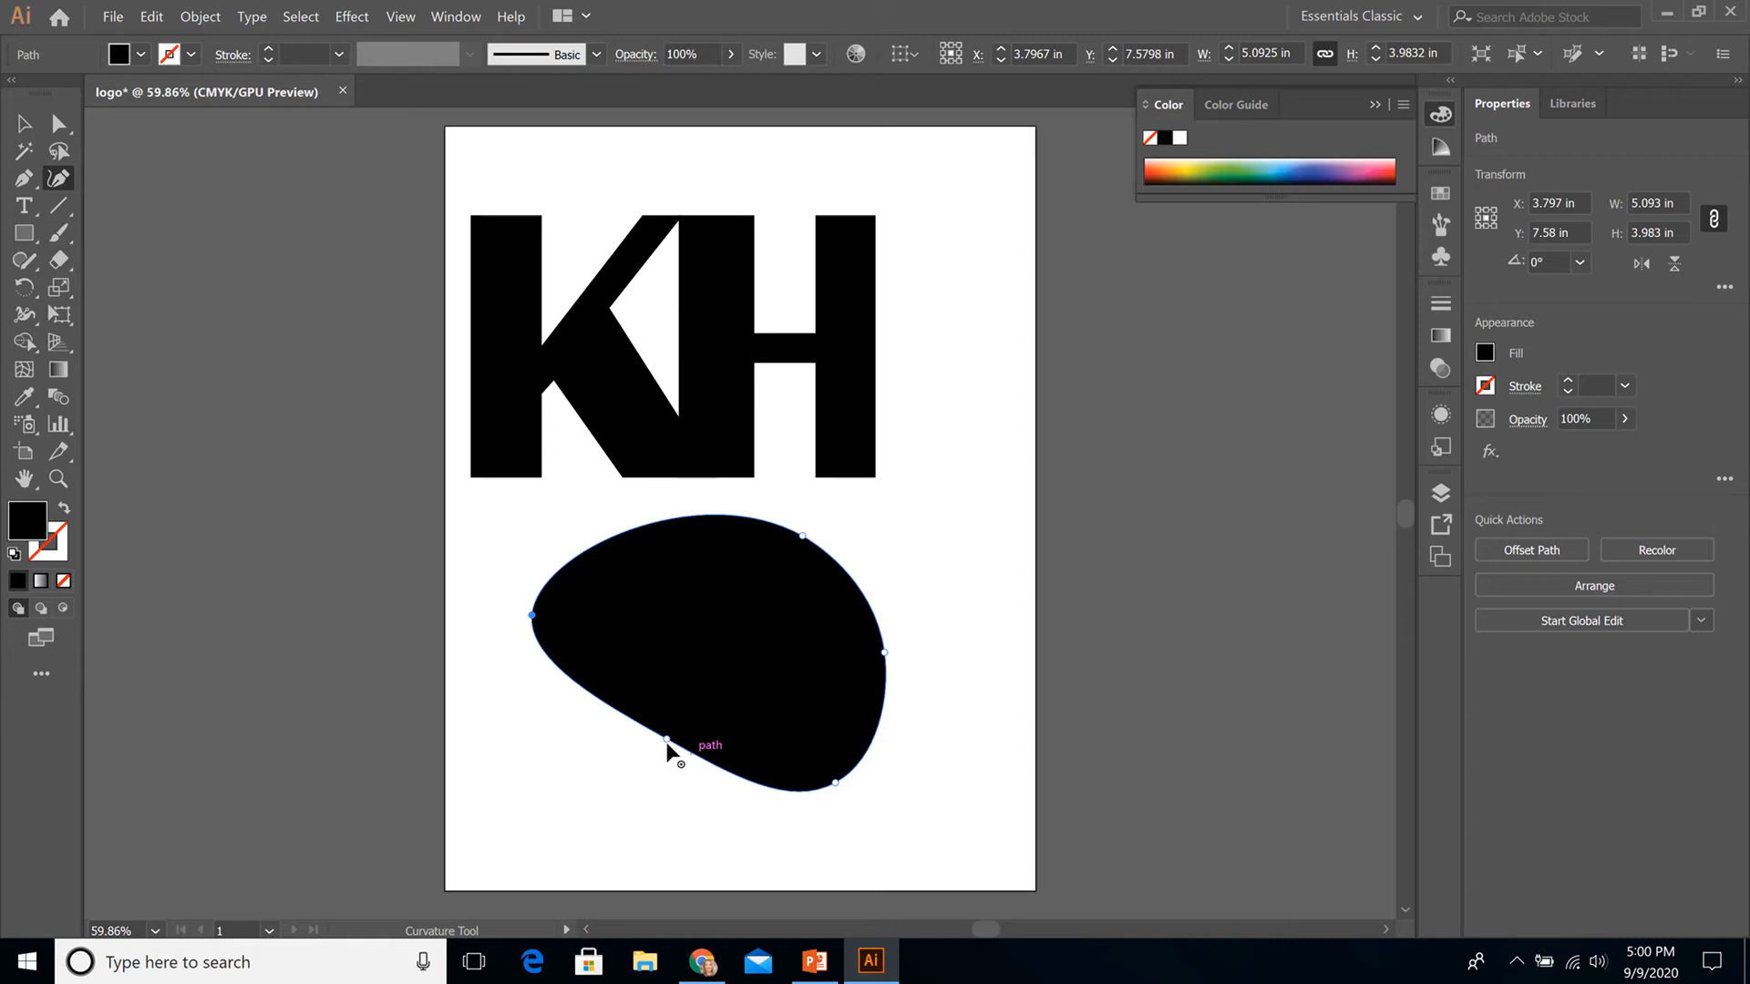
Step: Reshape the blob's upper-right curve with Direct Selection by adjusting two direction handles and moving its right anchor to about X 7.25, Y 7.35 in
{"action": "left_click", "coordinate": [57, 126]}
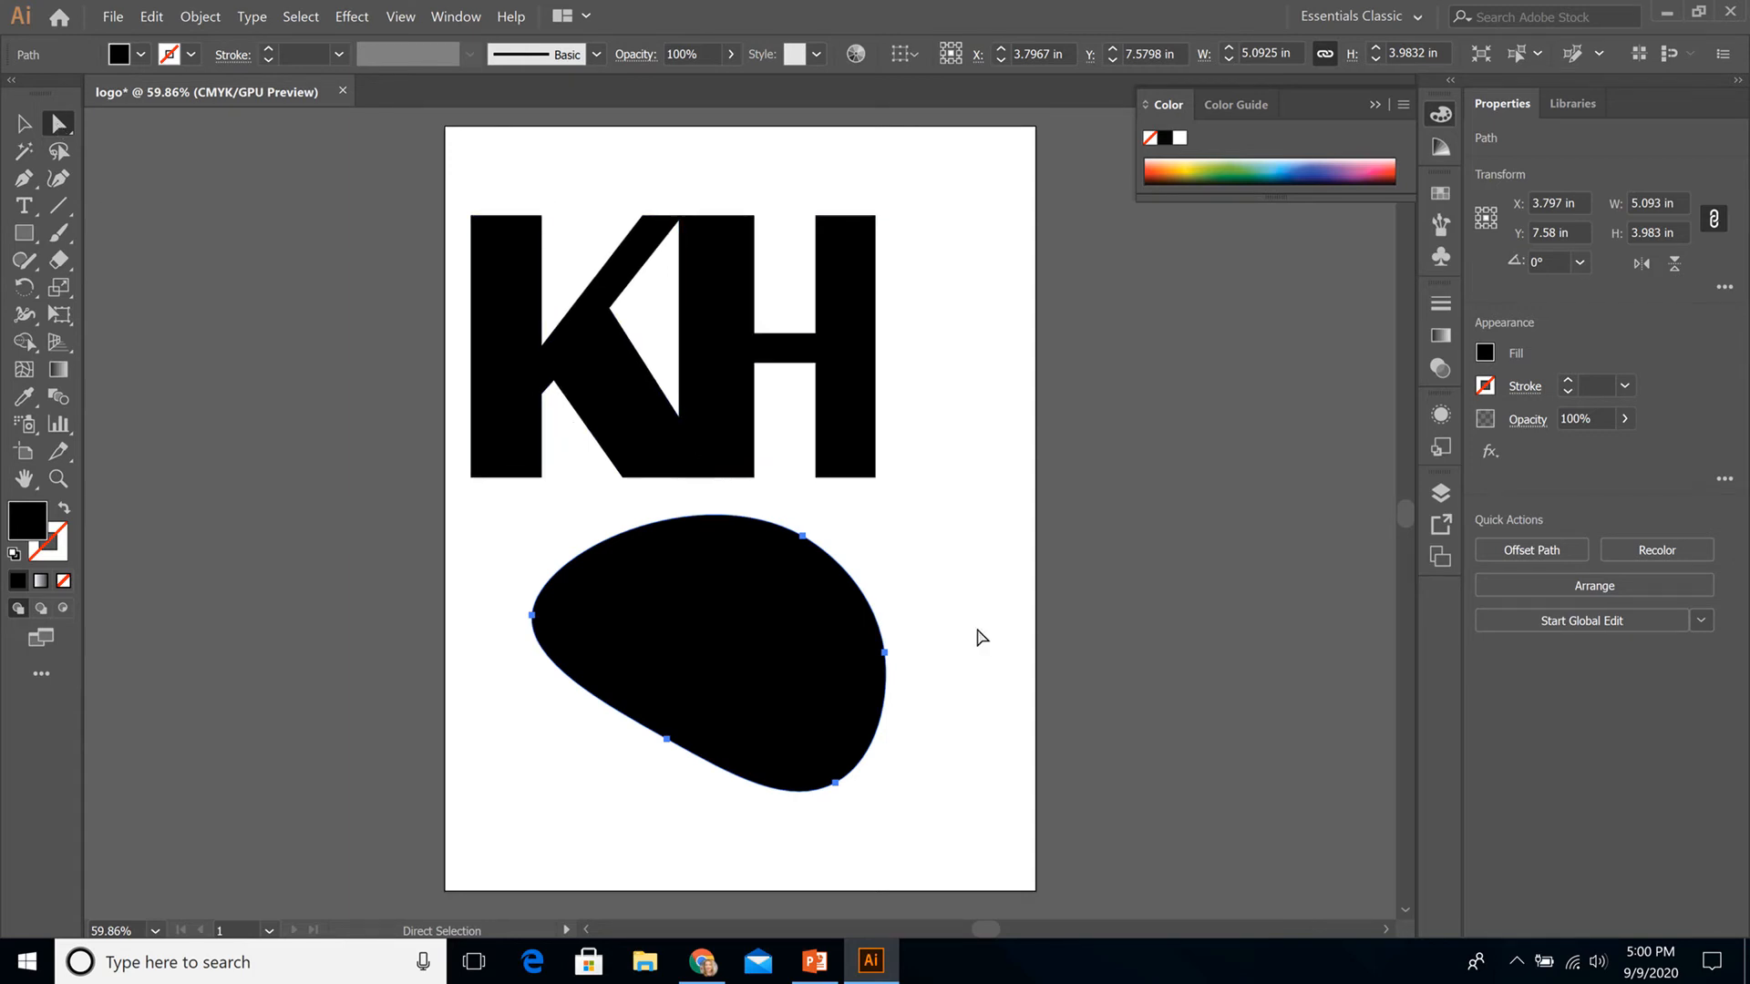
{"action": "left_click", "coordinate": [802, 535]}
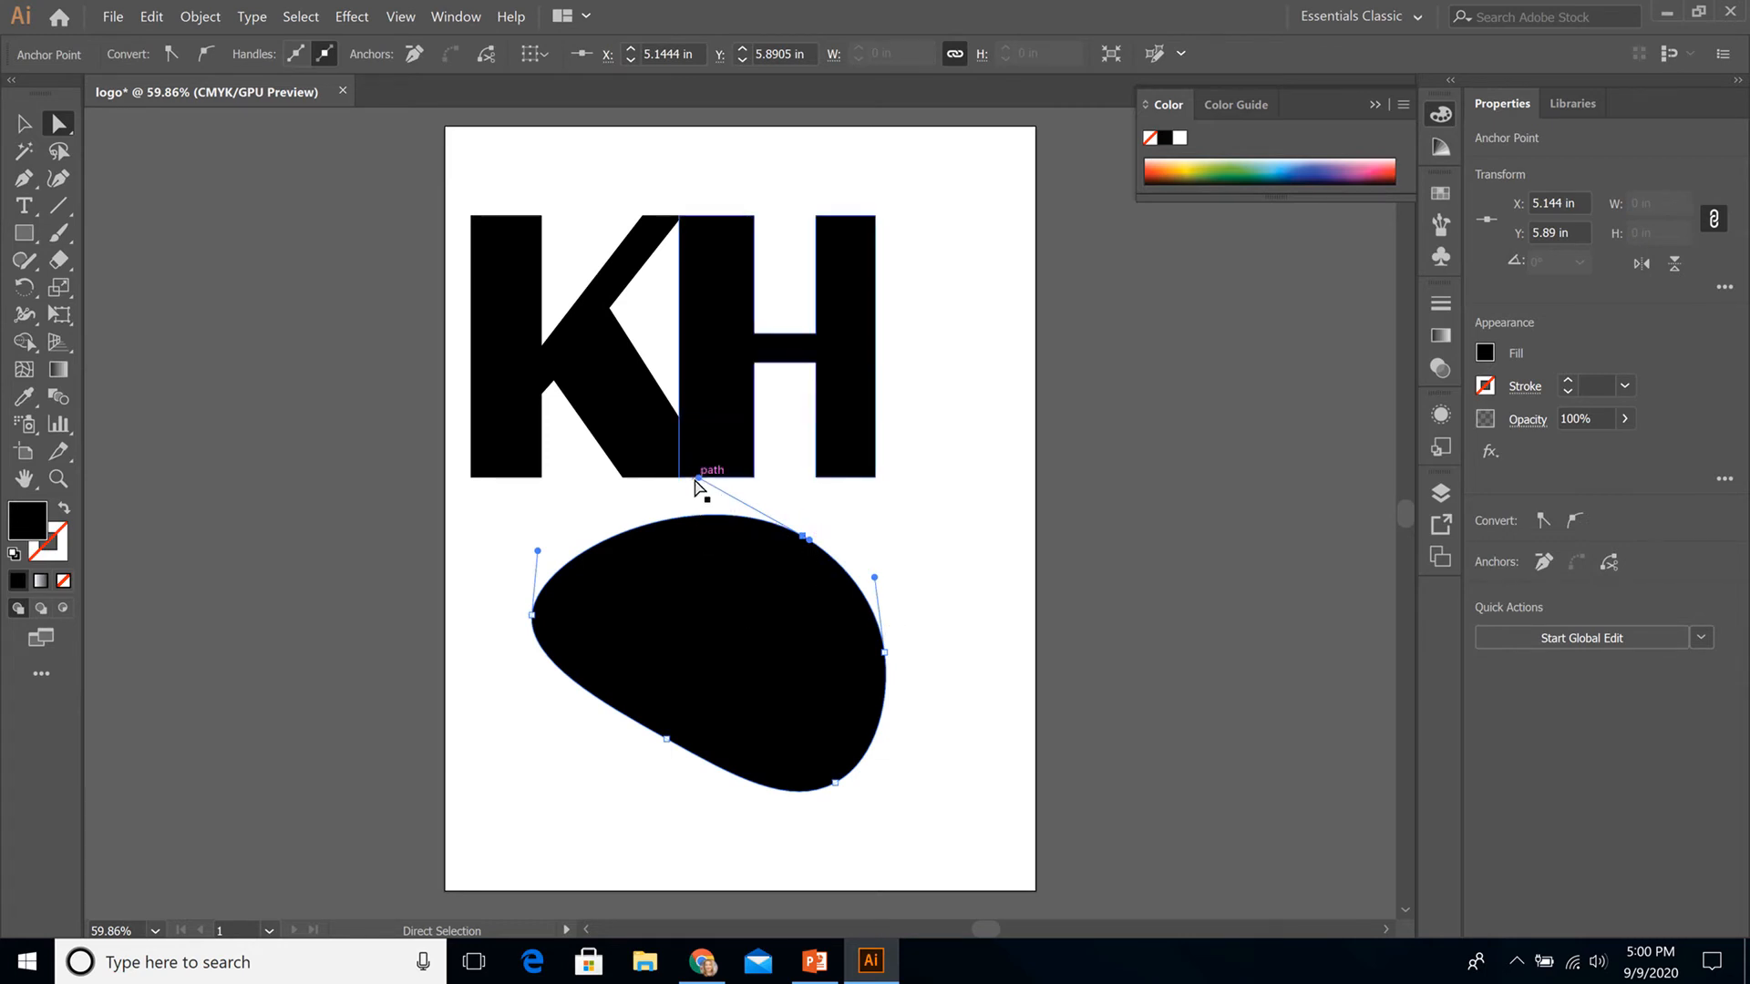
{"action": "left_click_drag", "start_coordinate": [699, 477], "coordinate": [617, 500]}
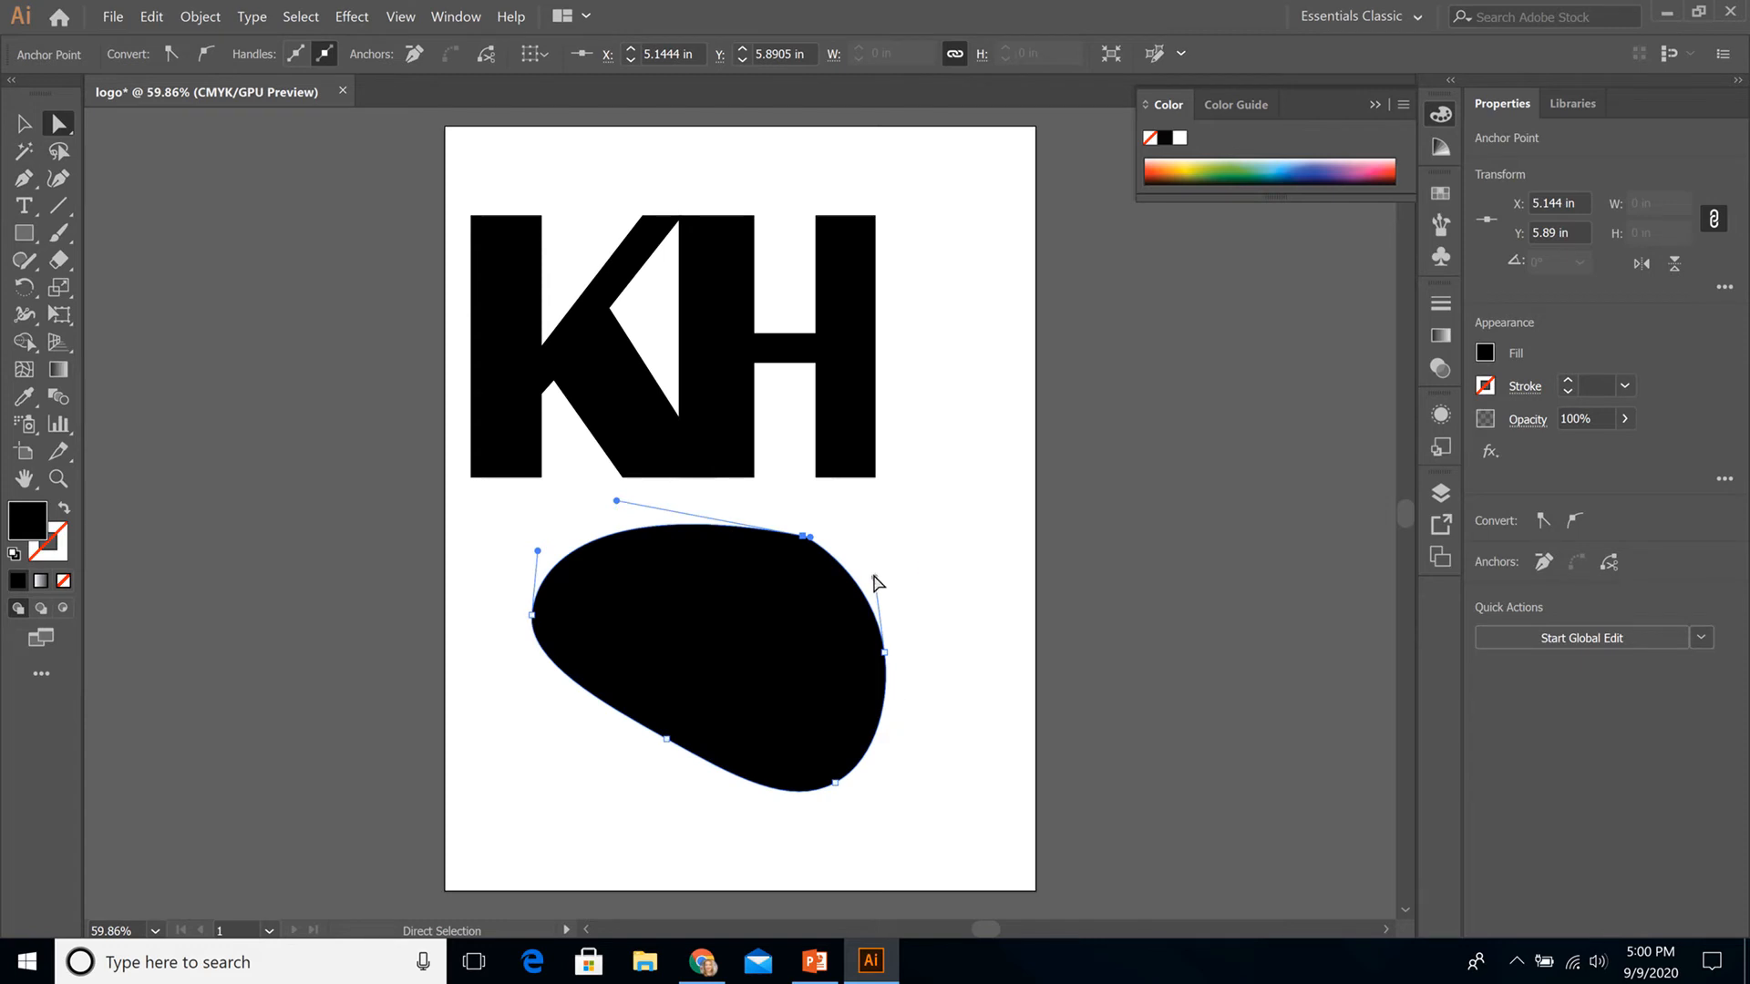
{"action": "left_click_drag", "start_coordinate": [873, 575], "coordinate": [798, 611]}
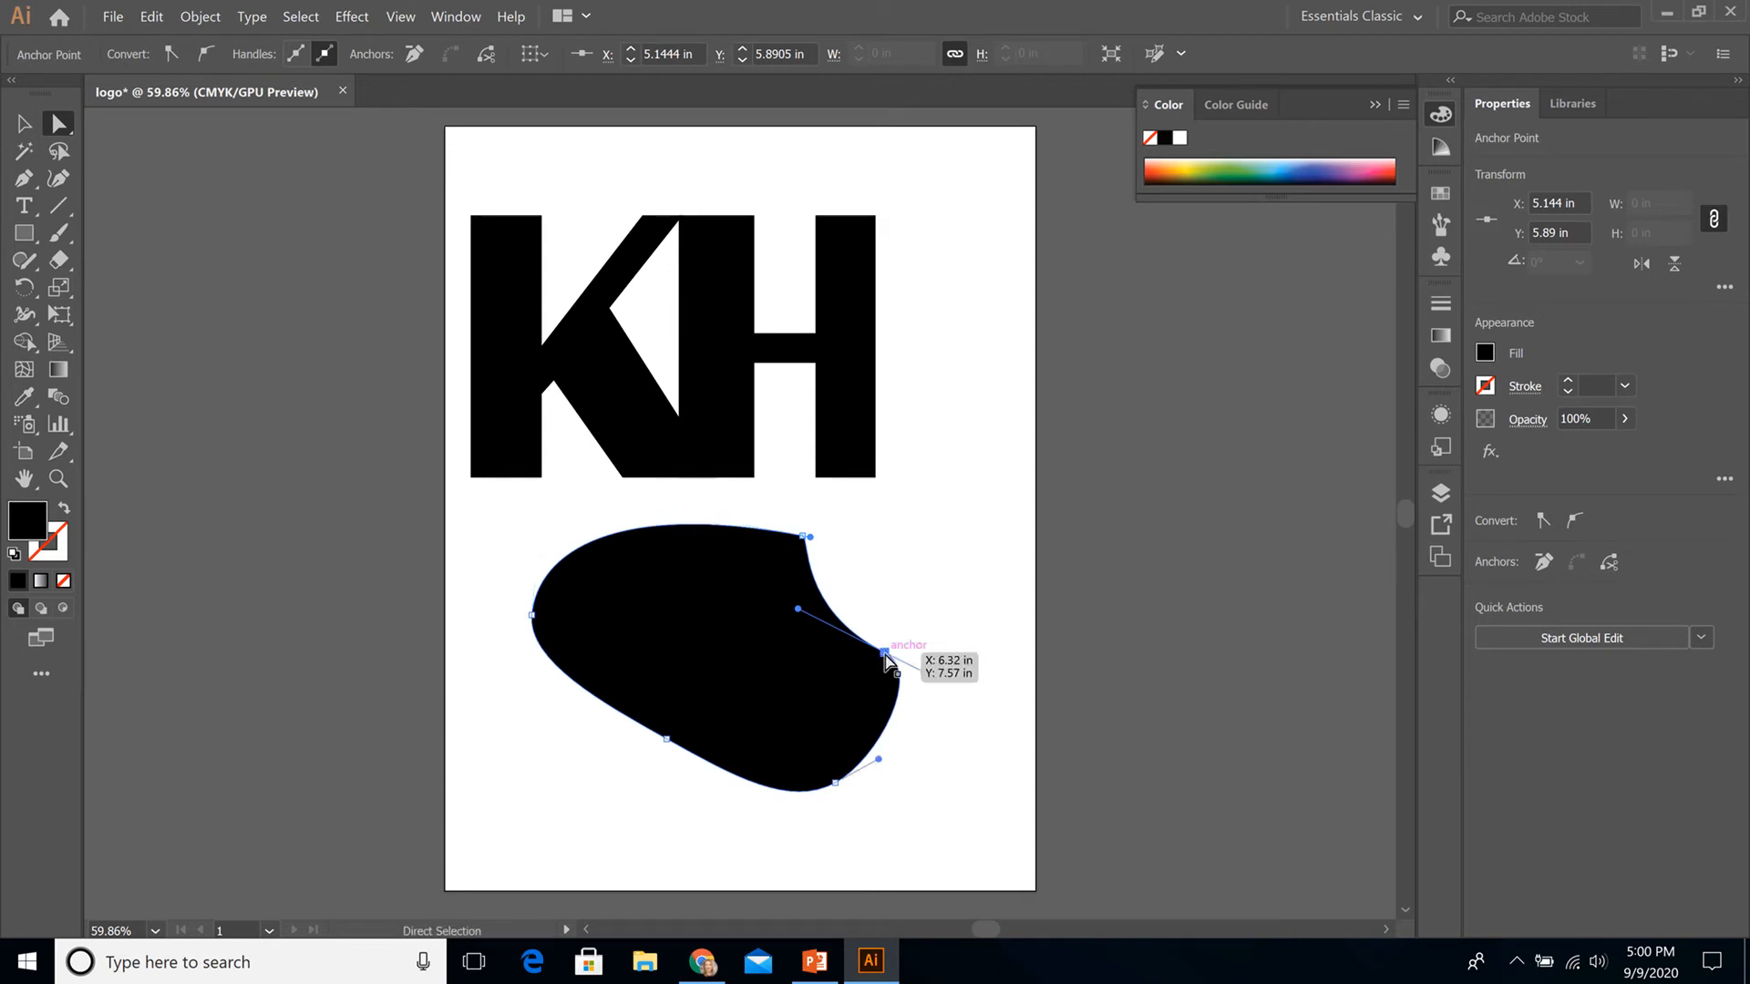
{"action": "left_click_drag", "start_coordinate": [884, 653], "coordinate": [950, 637]}
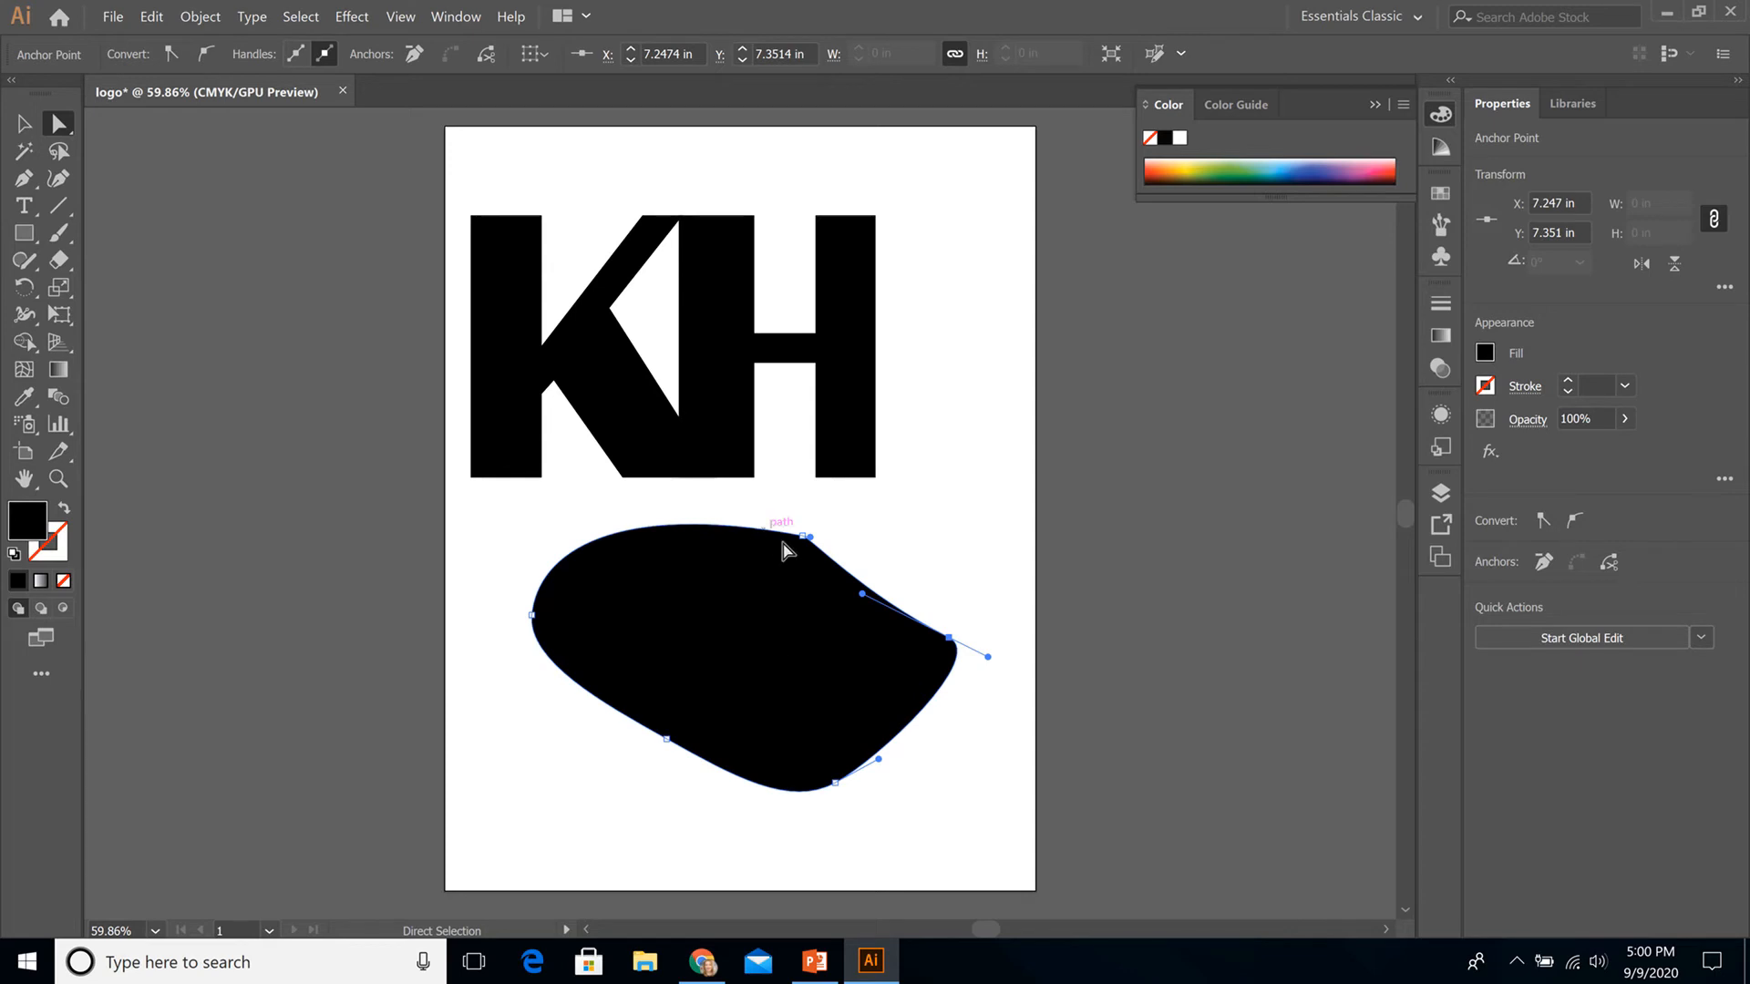
Step: Bend the blob into a swoosh by pulling its top anchor down and raising its bottom-left anchor, and move the shape closer to the letters
{"action": "left_click_drag", "start_coordinate": [806, 542], "coordinate": [857, 726]}
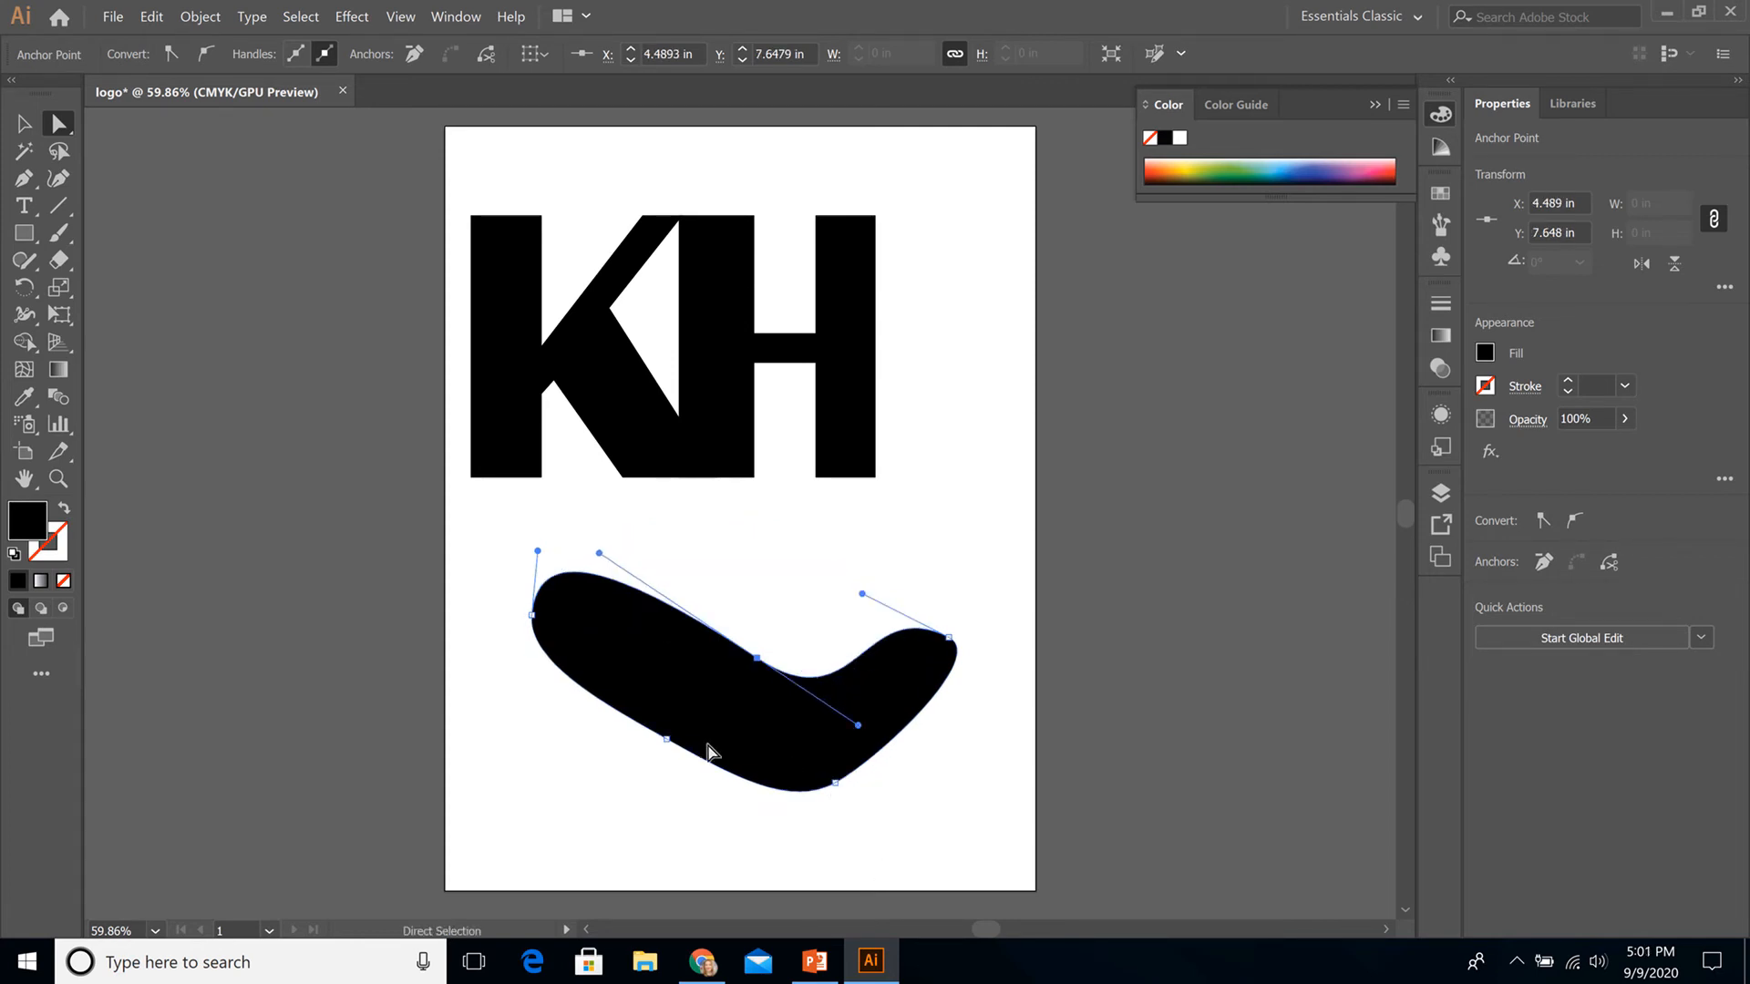
{"action": "left_click_drag", "start_coordinate": [666, 739], "coordinate": [642, 610]}
{"action": "left_click", "coordinate": [891, 757]}
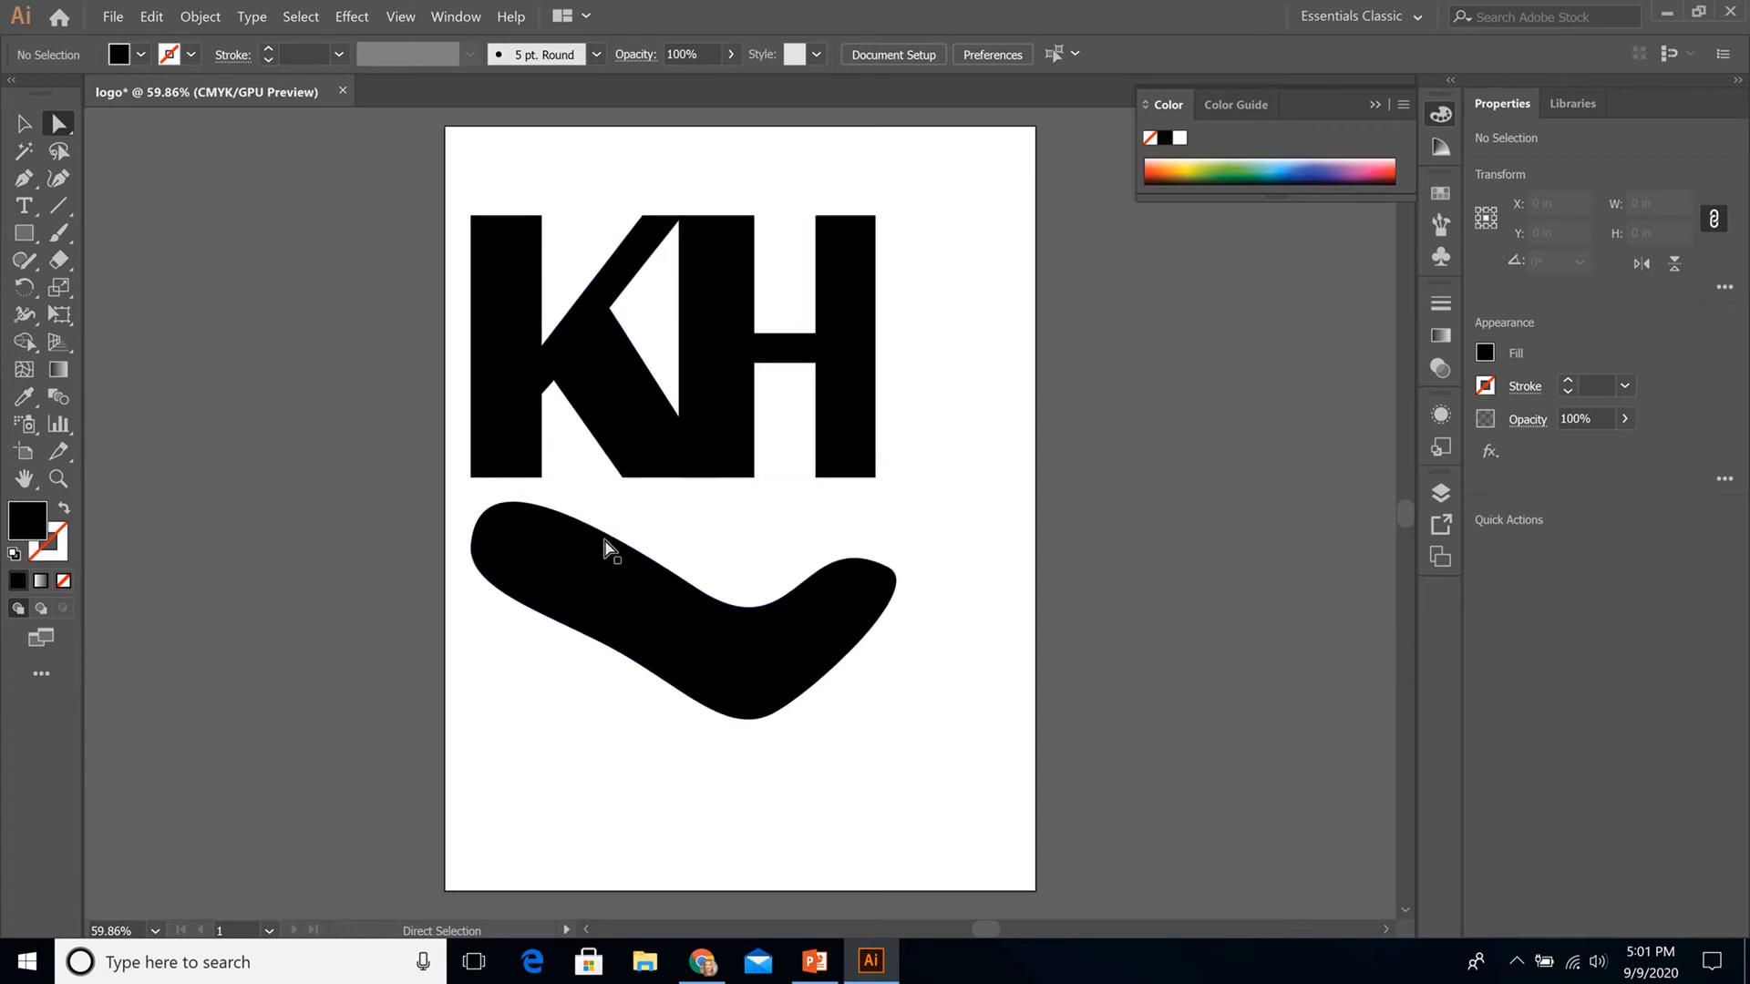
Step: Round out the swoosh's right end by extending the direction handles of its bottom and right anchors outward
{"action": "left_click", "coordinate": [755, 709]}
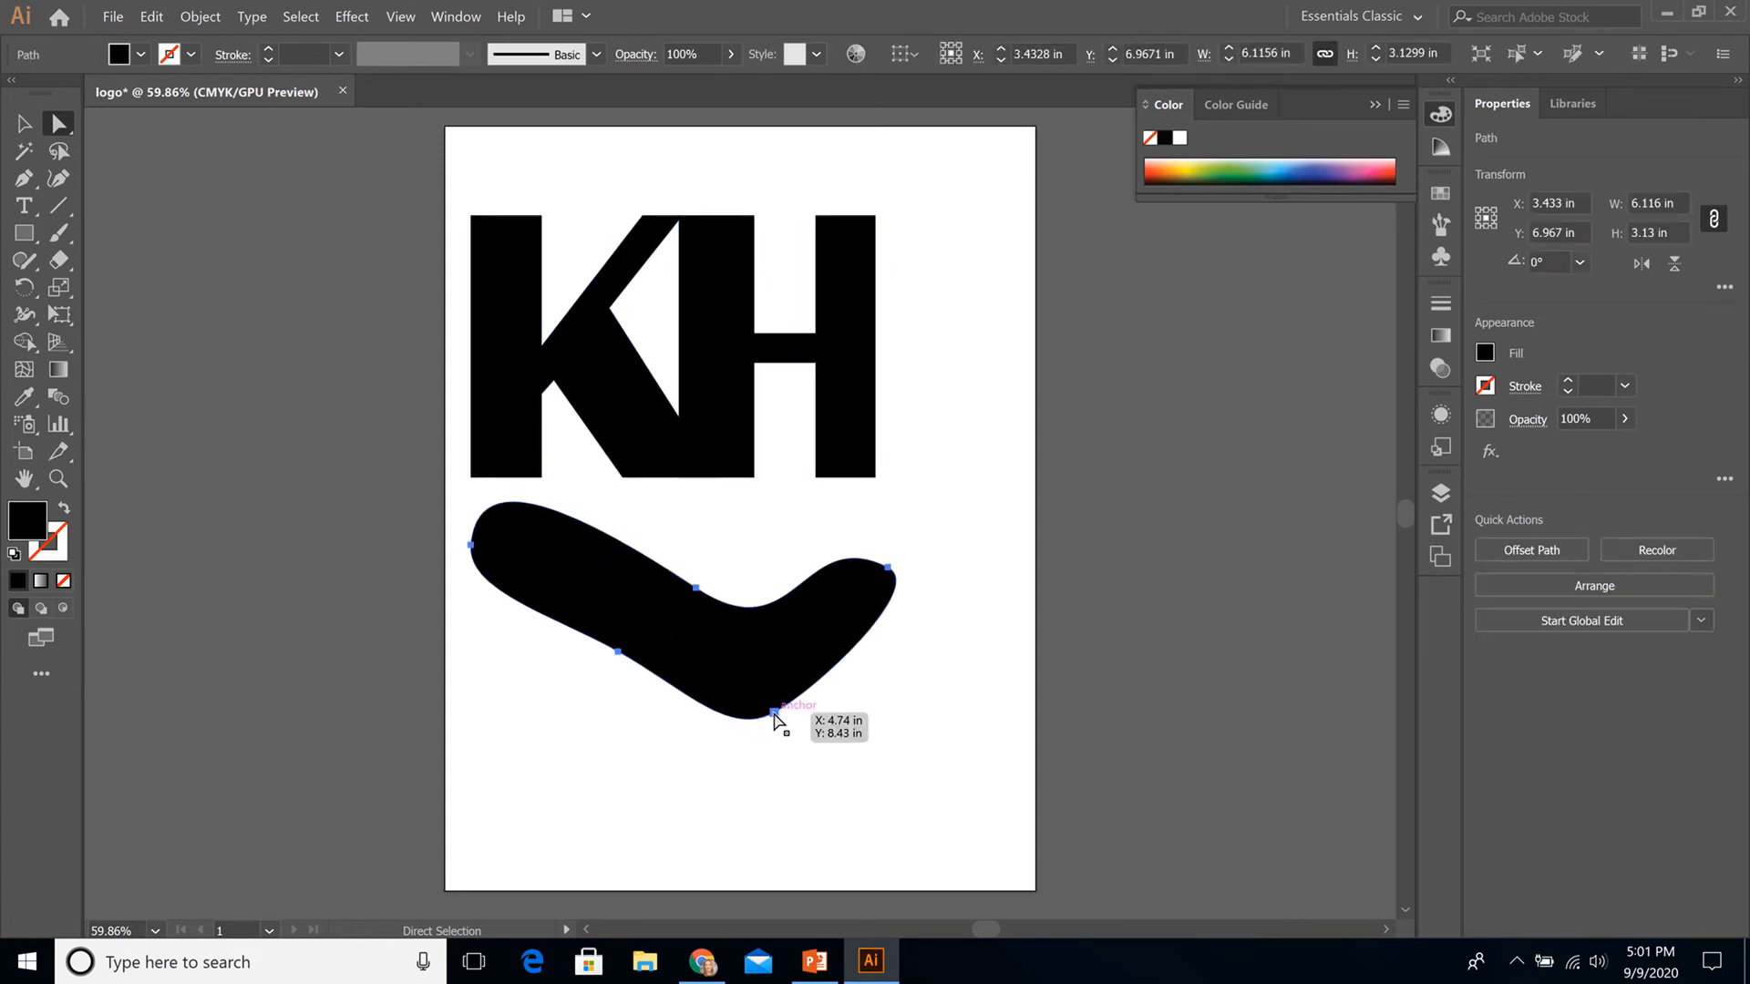
{"action": "left_click", "coordinate": [774, 712]}
{"action": "left_click_drag", "start_coordinate": [825, 693], "coordinate": [931, 702]}
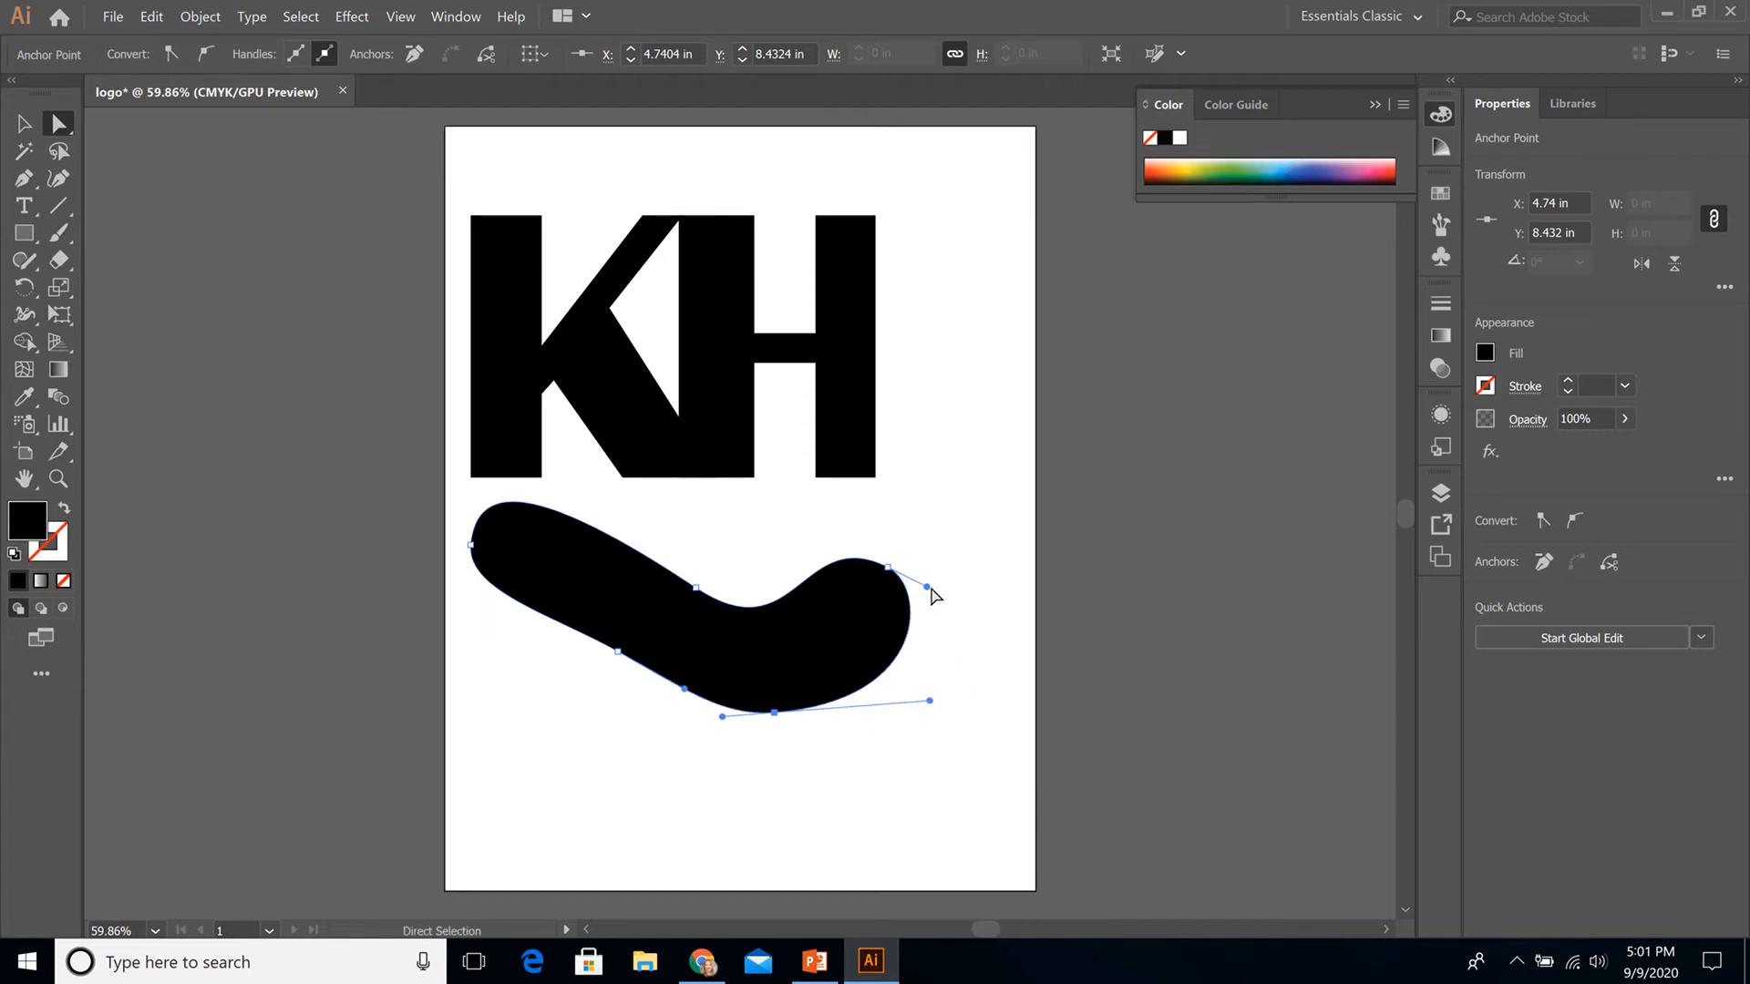
{"action": "left_click_drag", "start_coordinate": [927, 588], "coordinate": [985, 639]}
Step: Flatten the curve at the swoosh's right anchor and narrow its neck by moving the bottom-left anchor to about X 2.75, Y 7 in
{"action": "left_click", "coordinate": [889, 567]}
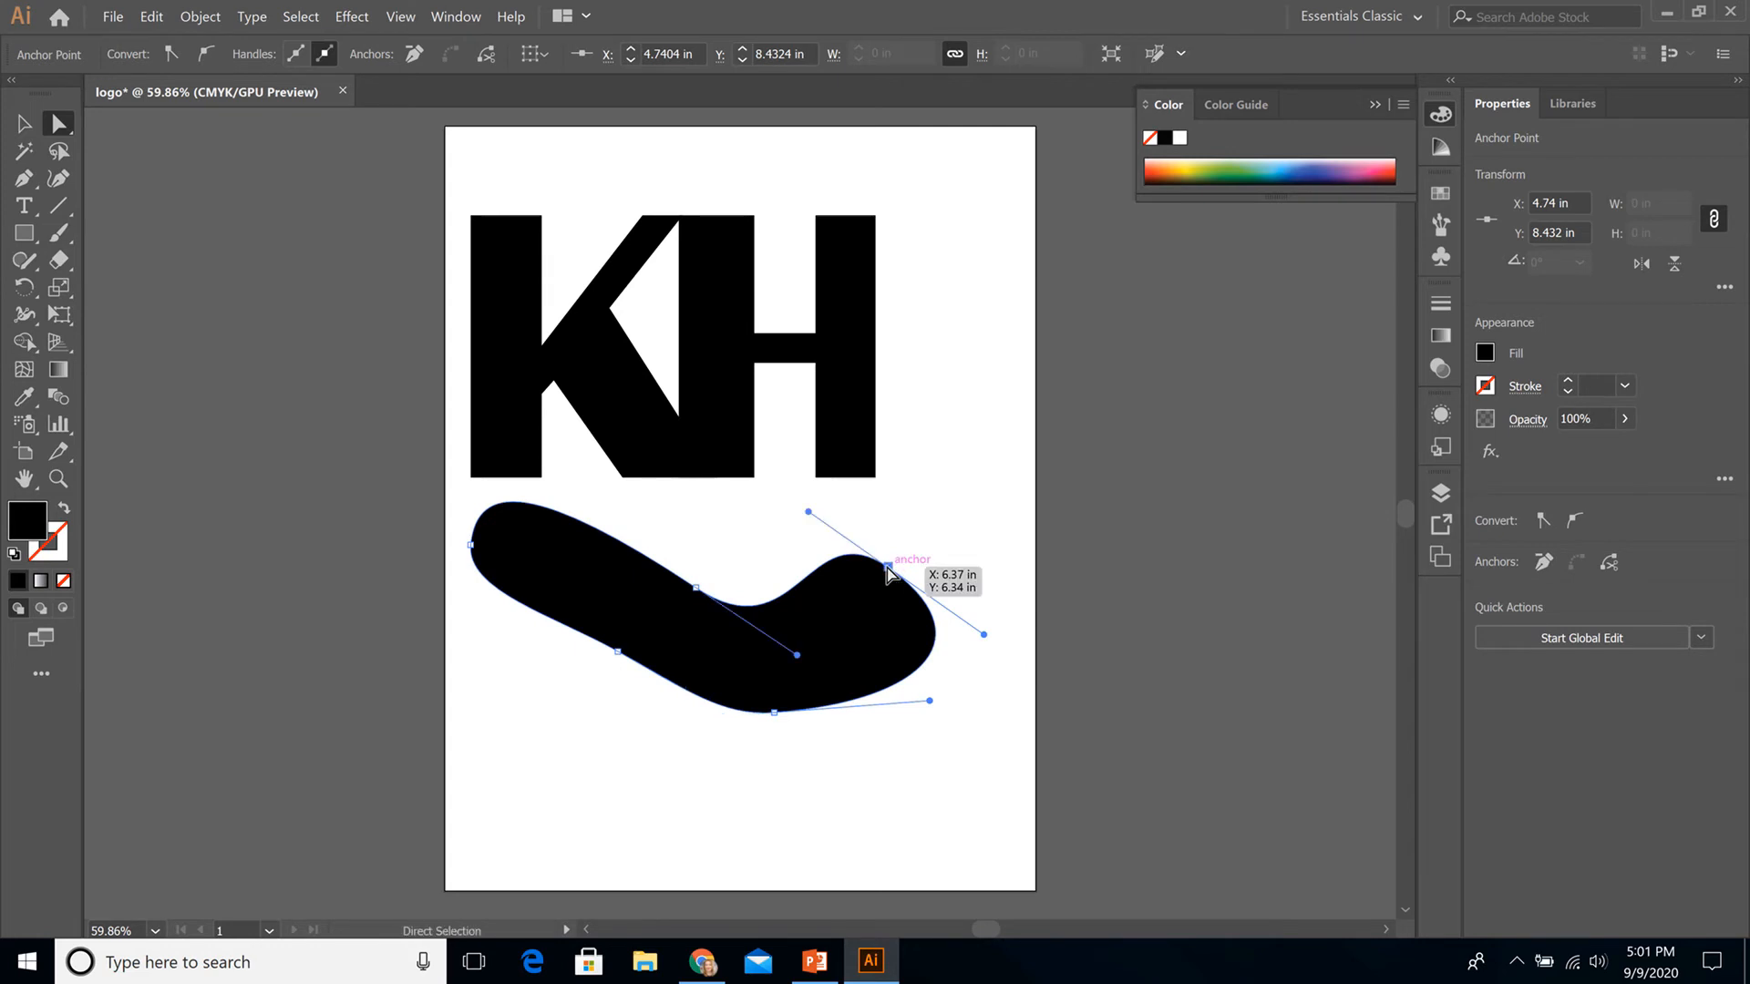
{"action": "left_click_drag", "start_coordinate": [808, 513], "coordinate": [777, 544]}
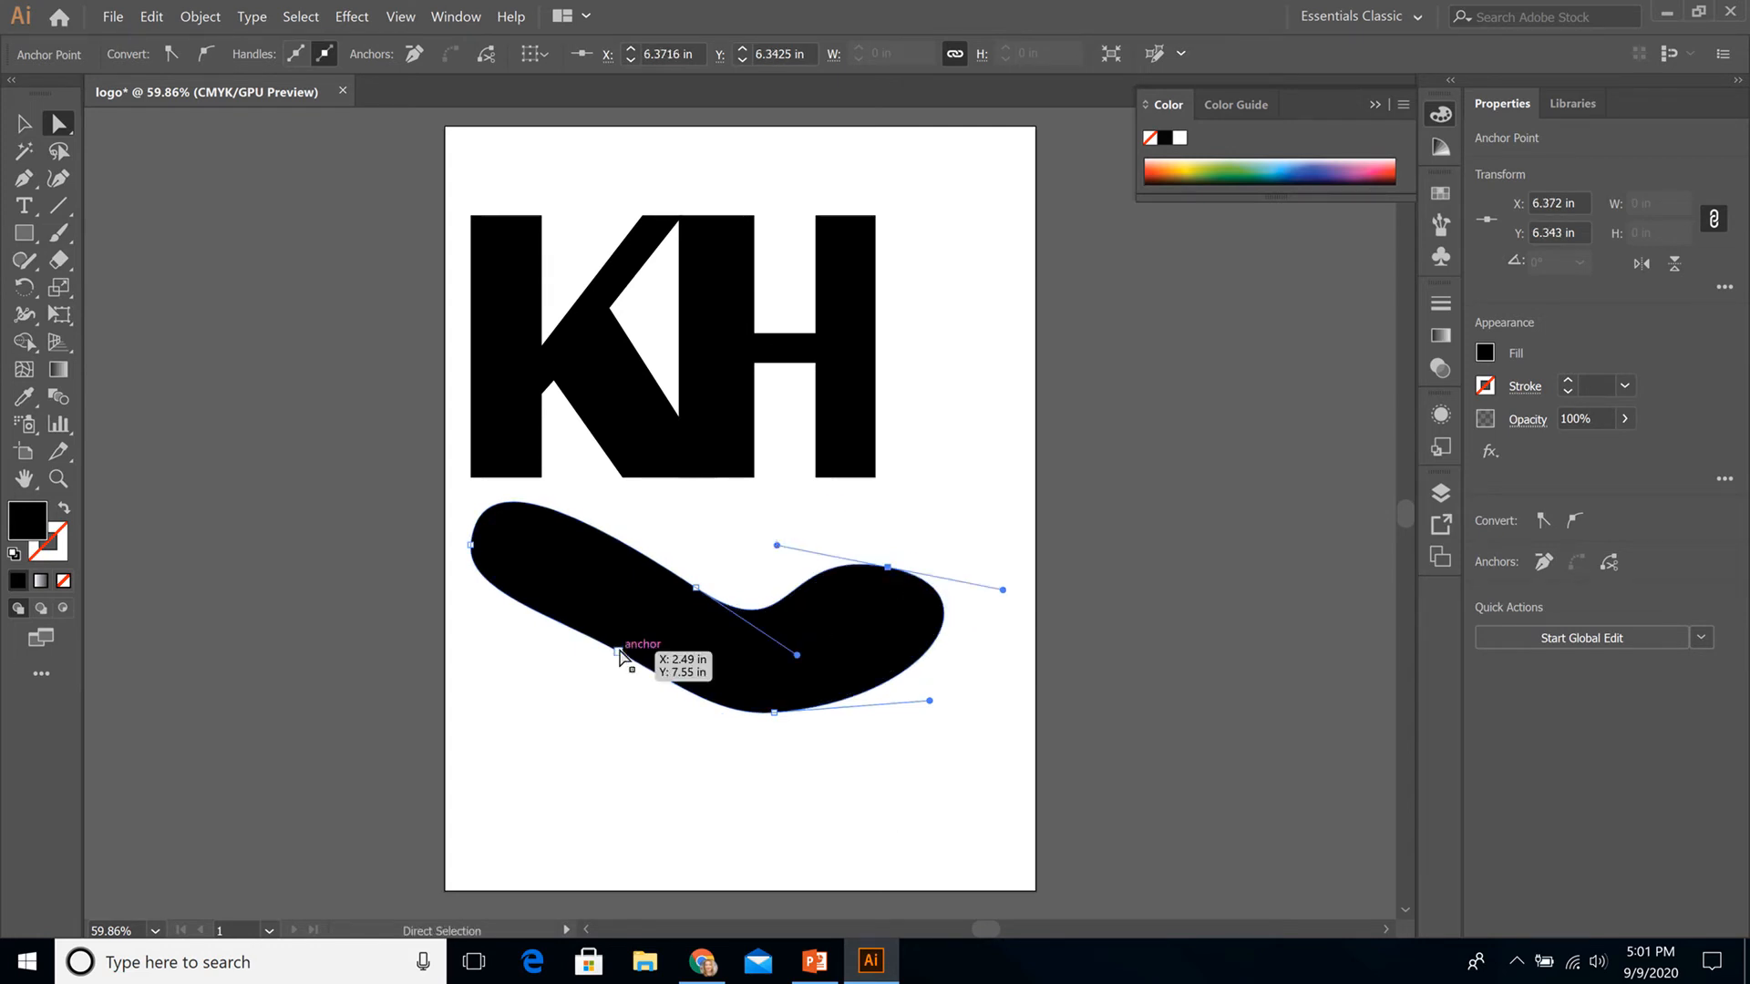
{"action": "left_click_drag", "start_coordinate": [618, 651], "coordinate": [636, 615]}
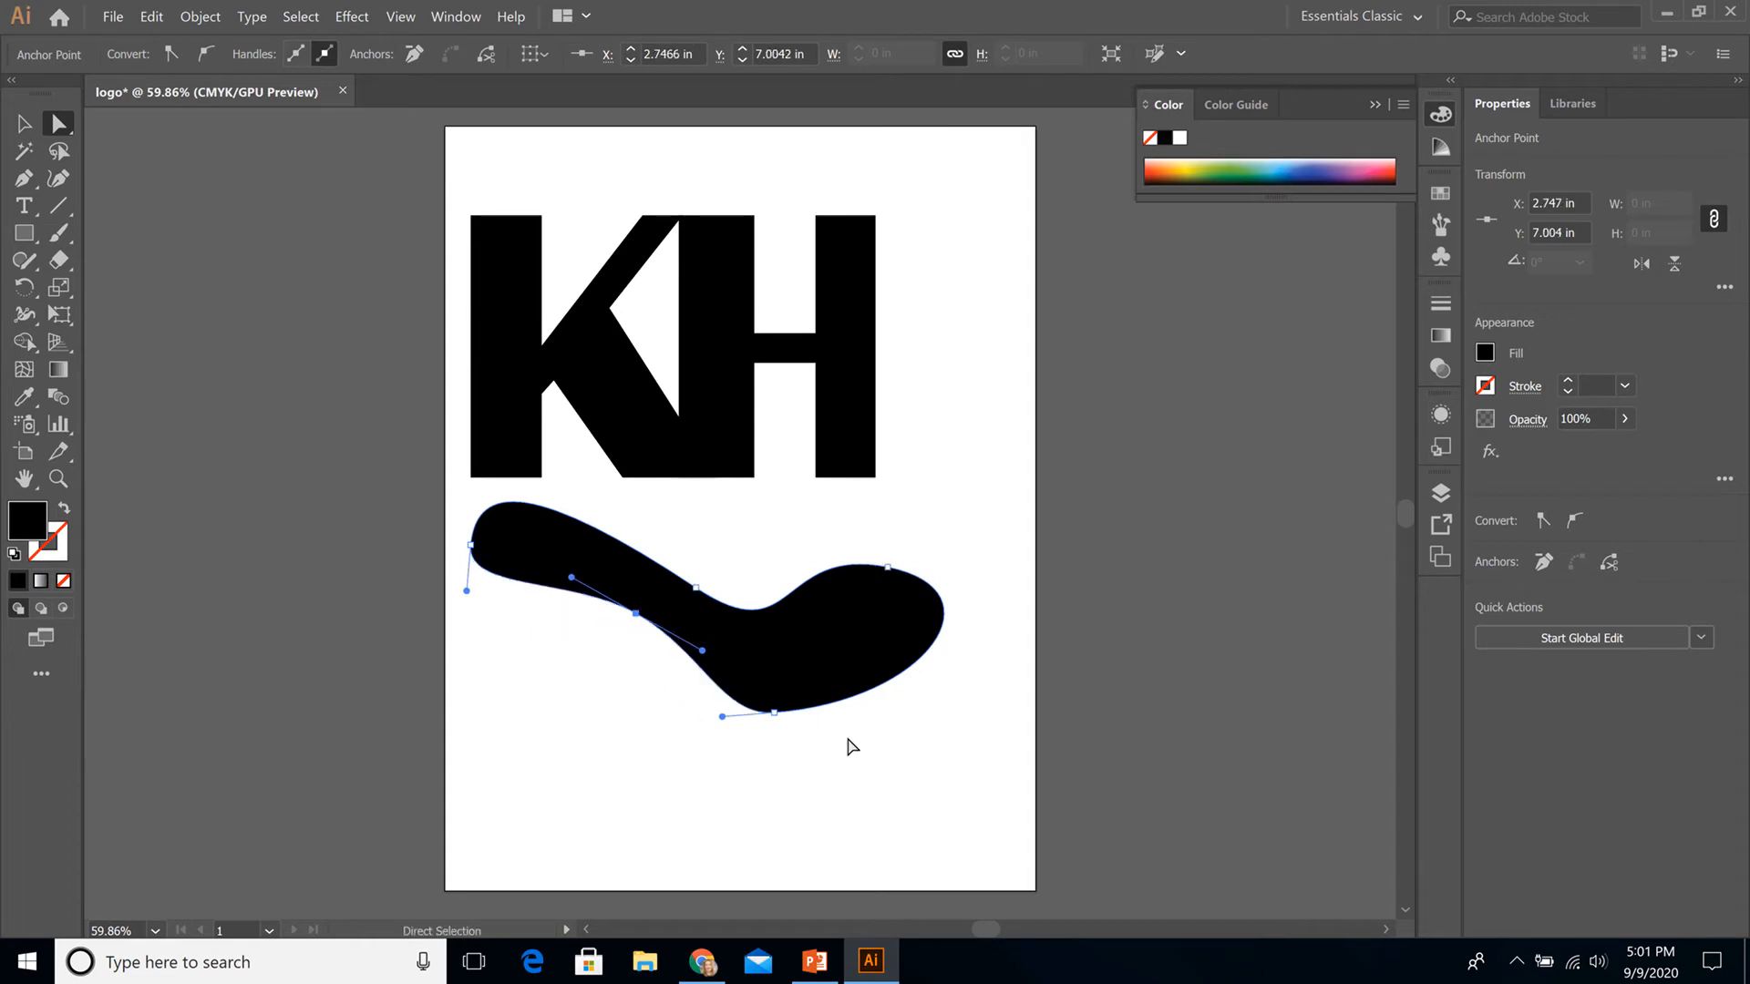
{"action": "left_click", "coordinate": [868, 747]}
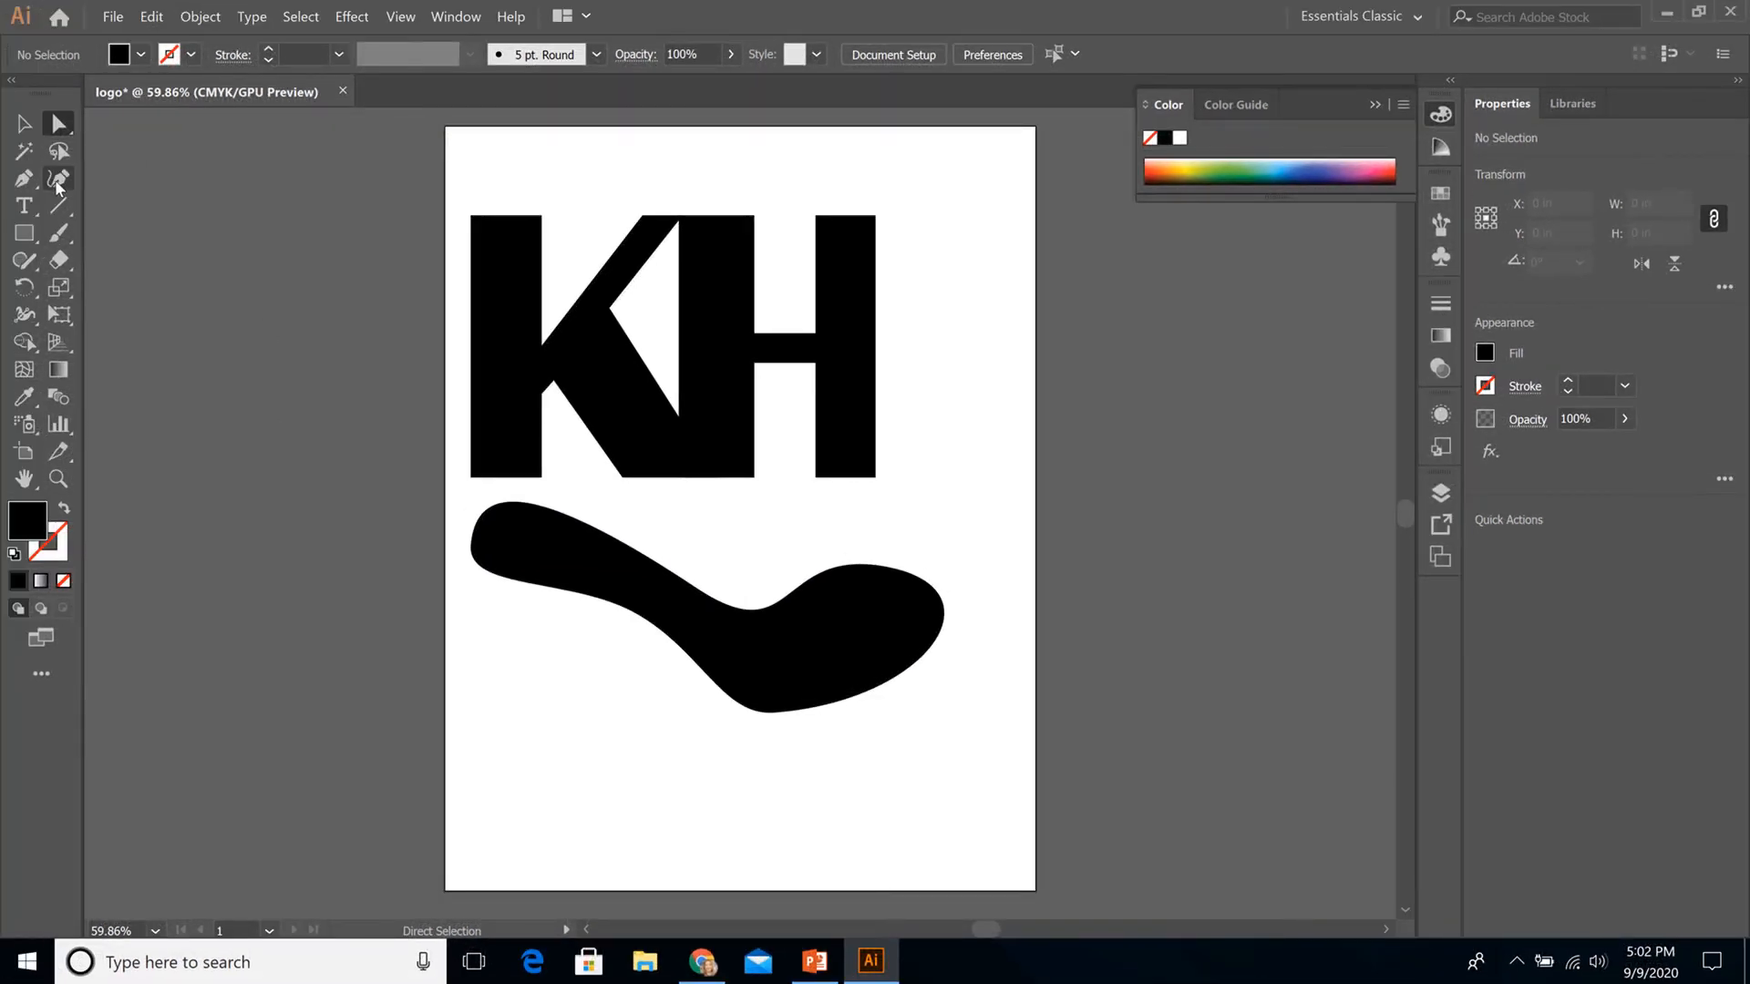
Step: Draw a closed rounded blob about 2.73 by 2.46 in beneath the swoosh's left half with the Curvature tool
{"action": "left_click", "coordinate": [57, 183]}
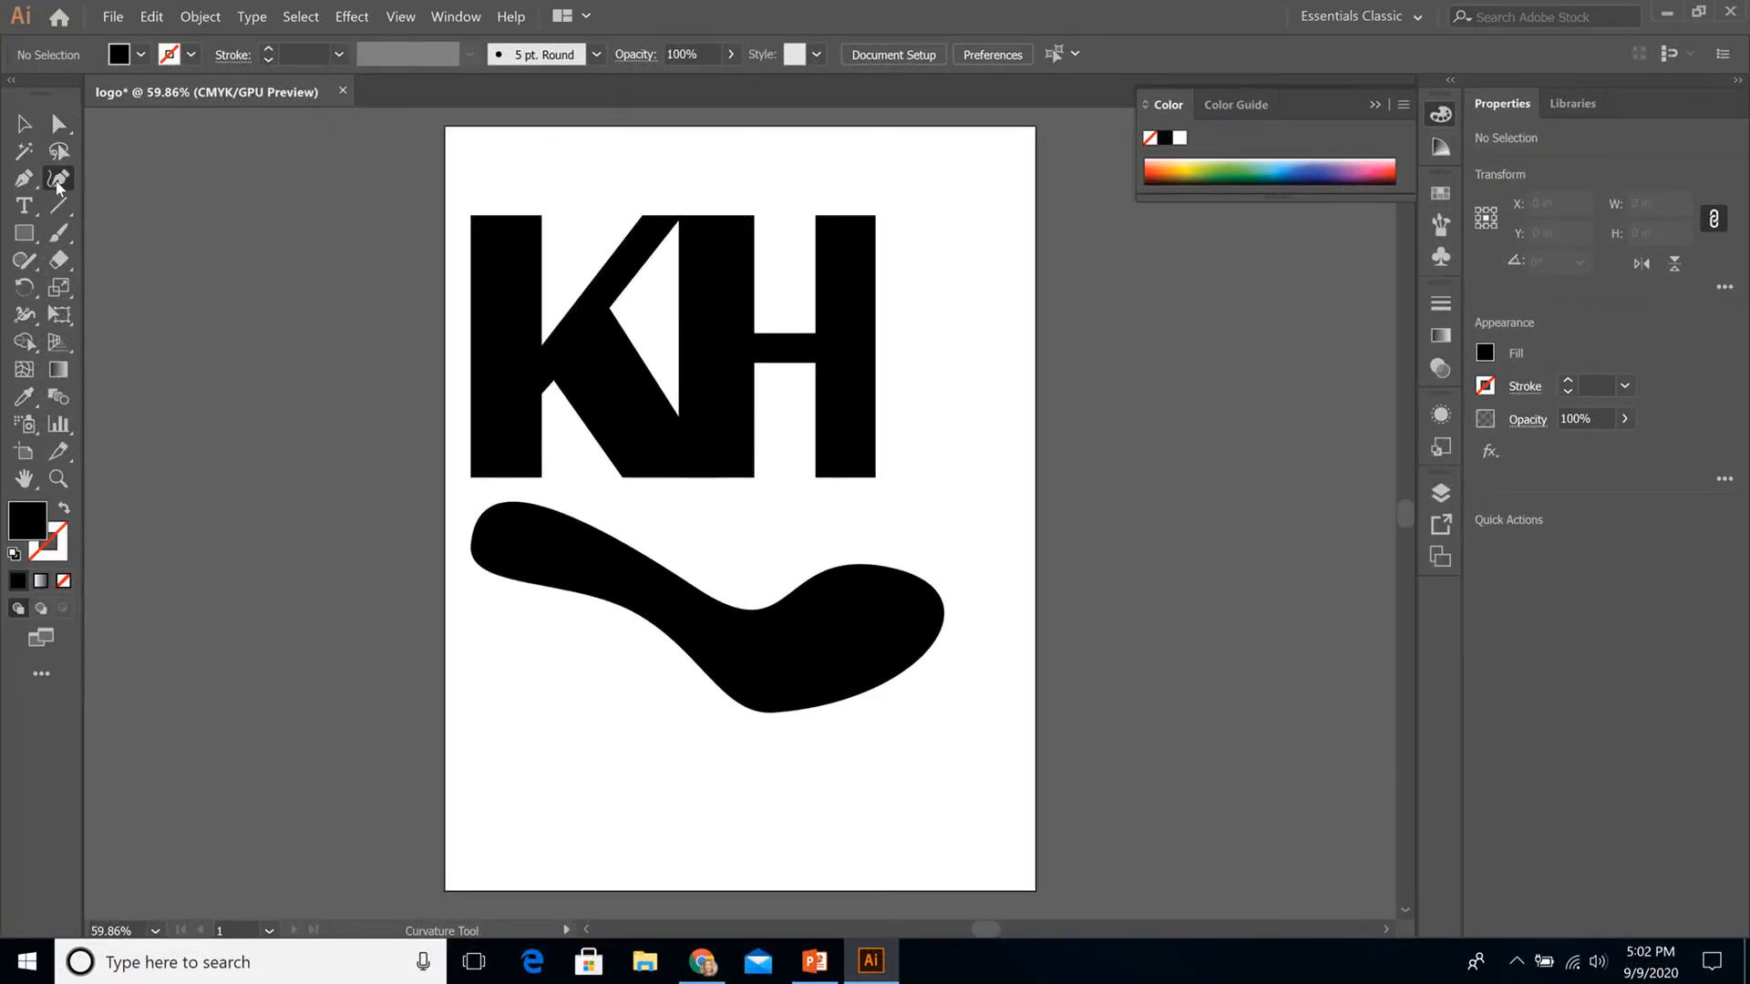
{"action": "left_click", "coordinate": [519, 706]}
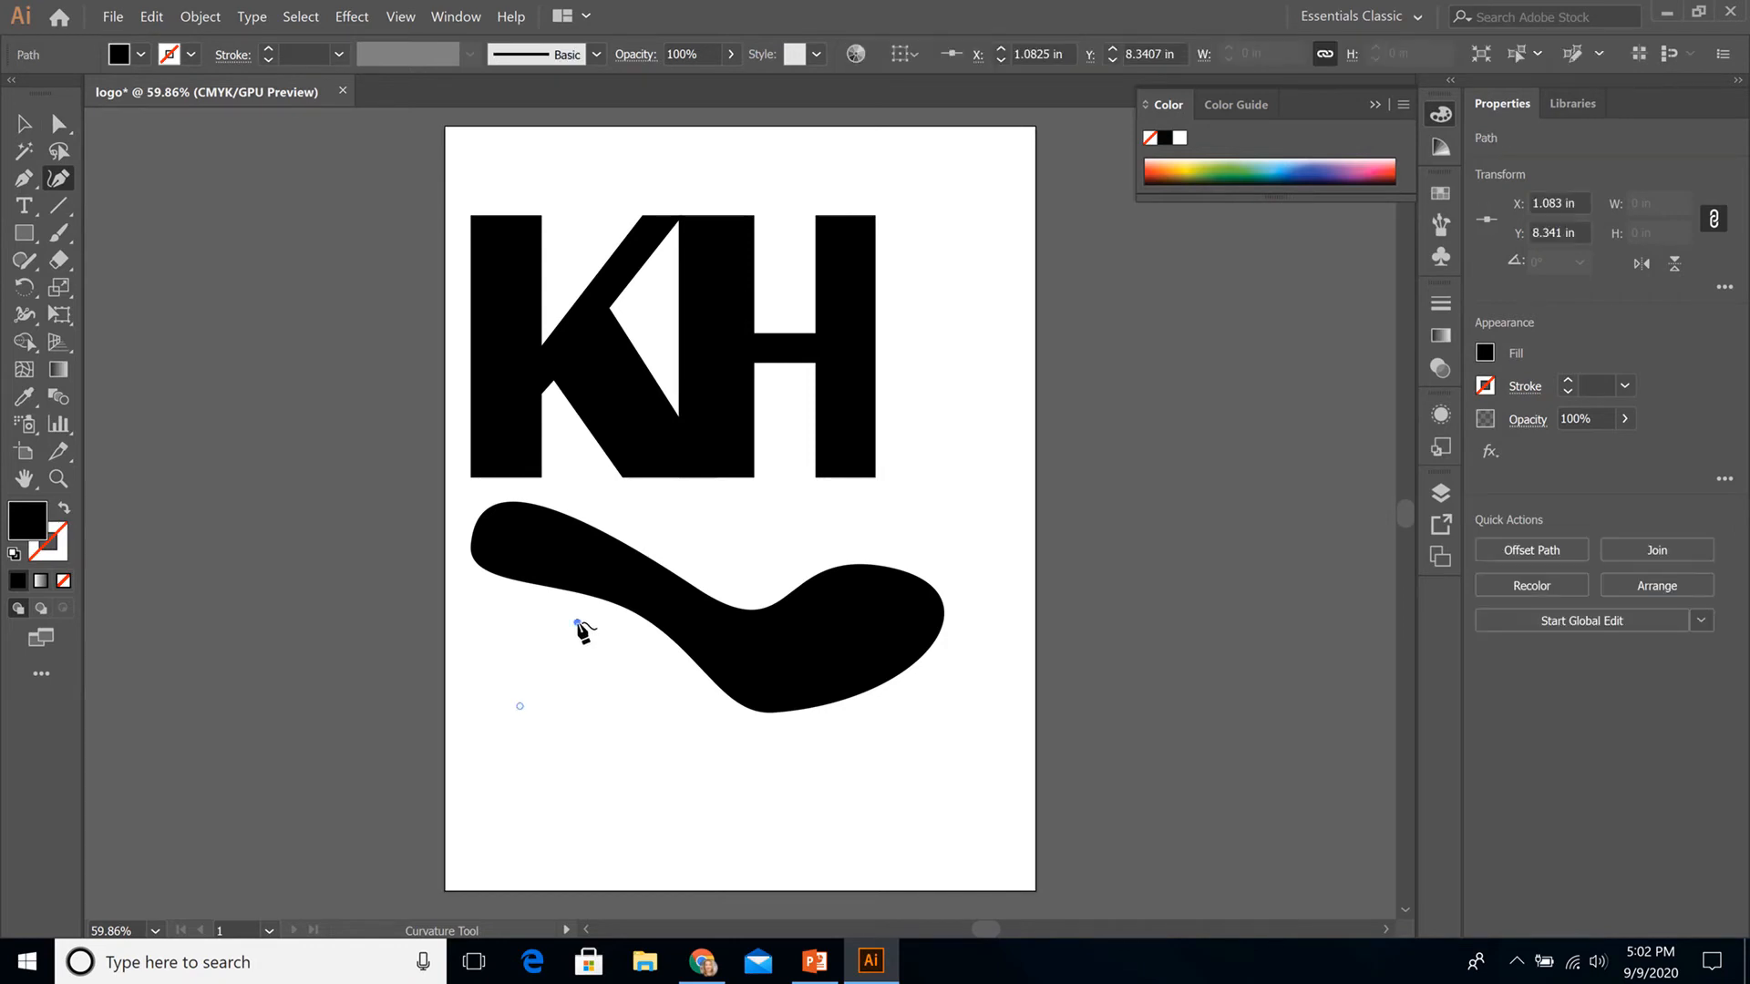
{"action": "left_click", "coordinate": [626, 640]}
{"action": "left_click", "coordinate": [686, 702]}
{"action": "left_click", "coordinate": [641, 807]}
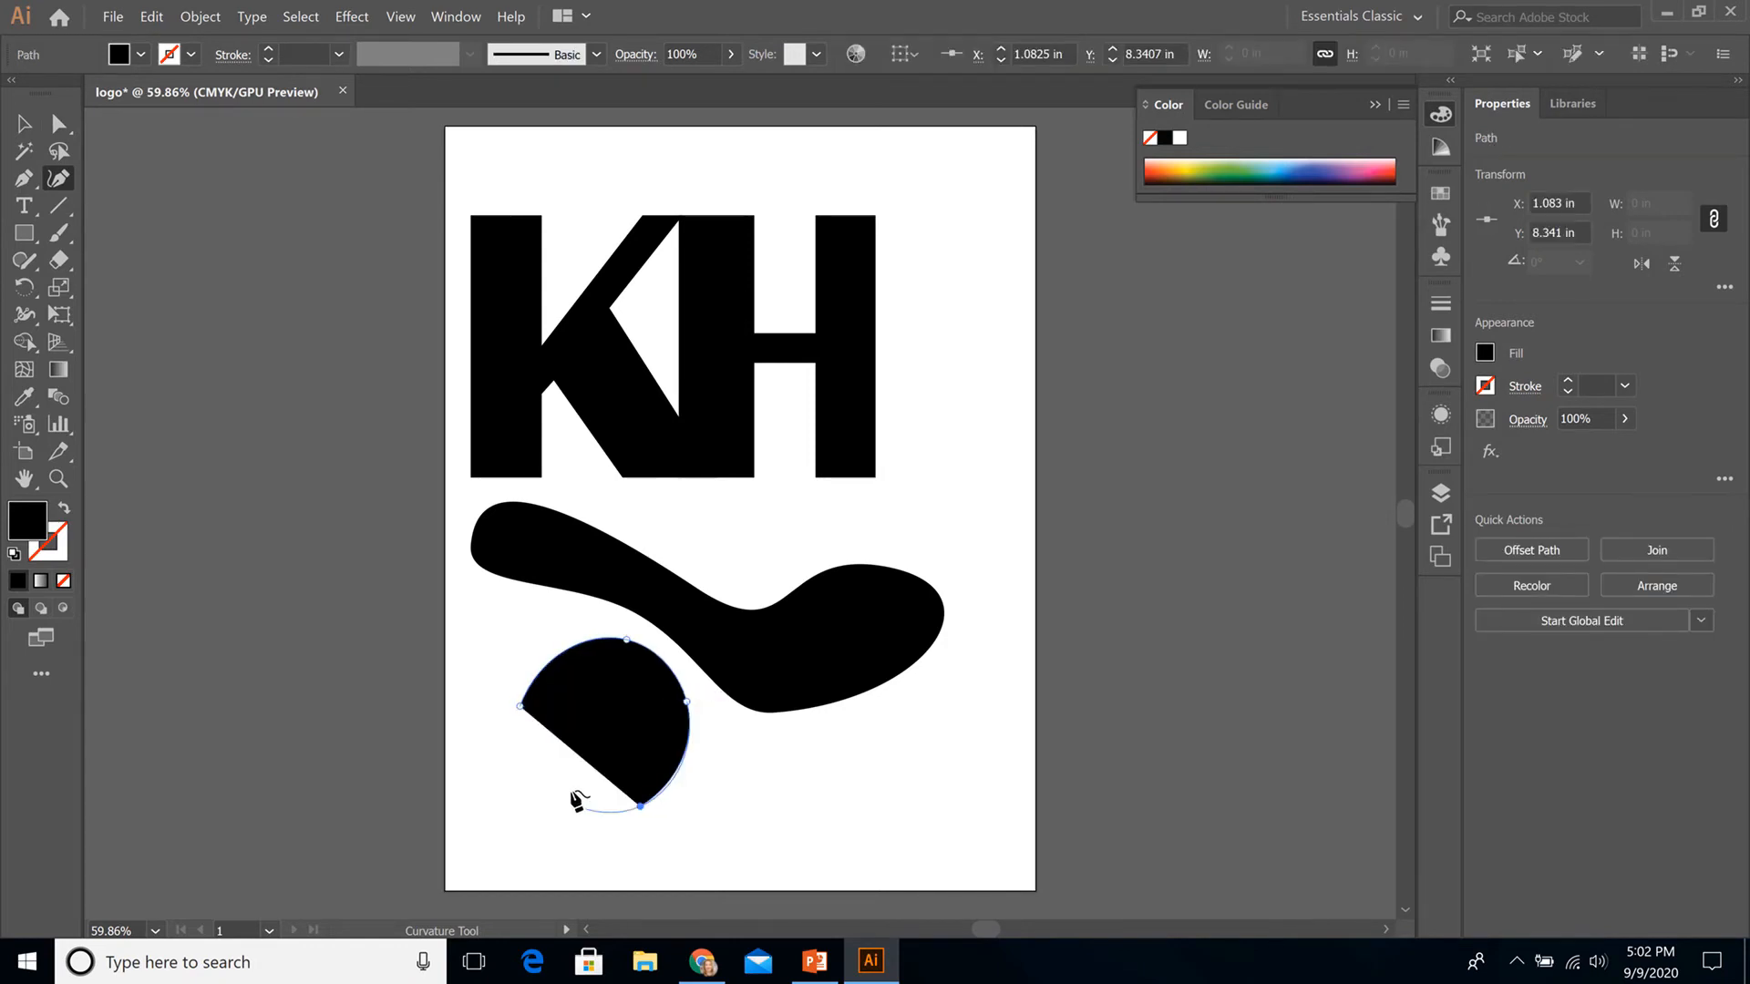
{"action": "left_click", "coordinate": [575, 798]}
{"action": "left_click", "coordinate": [500, 745]}
{"action": "left_click", "coordinate": [519, 706]}
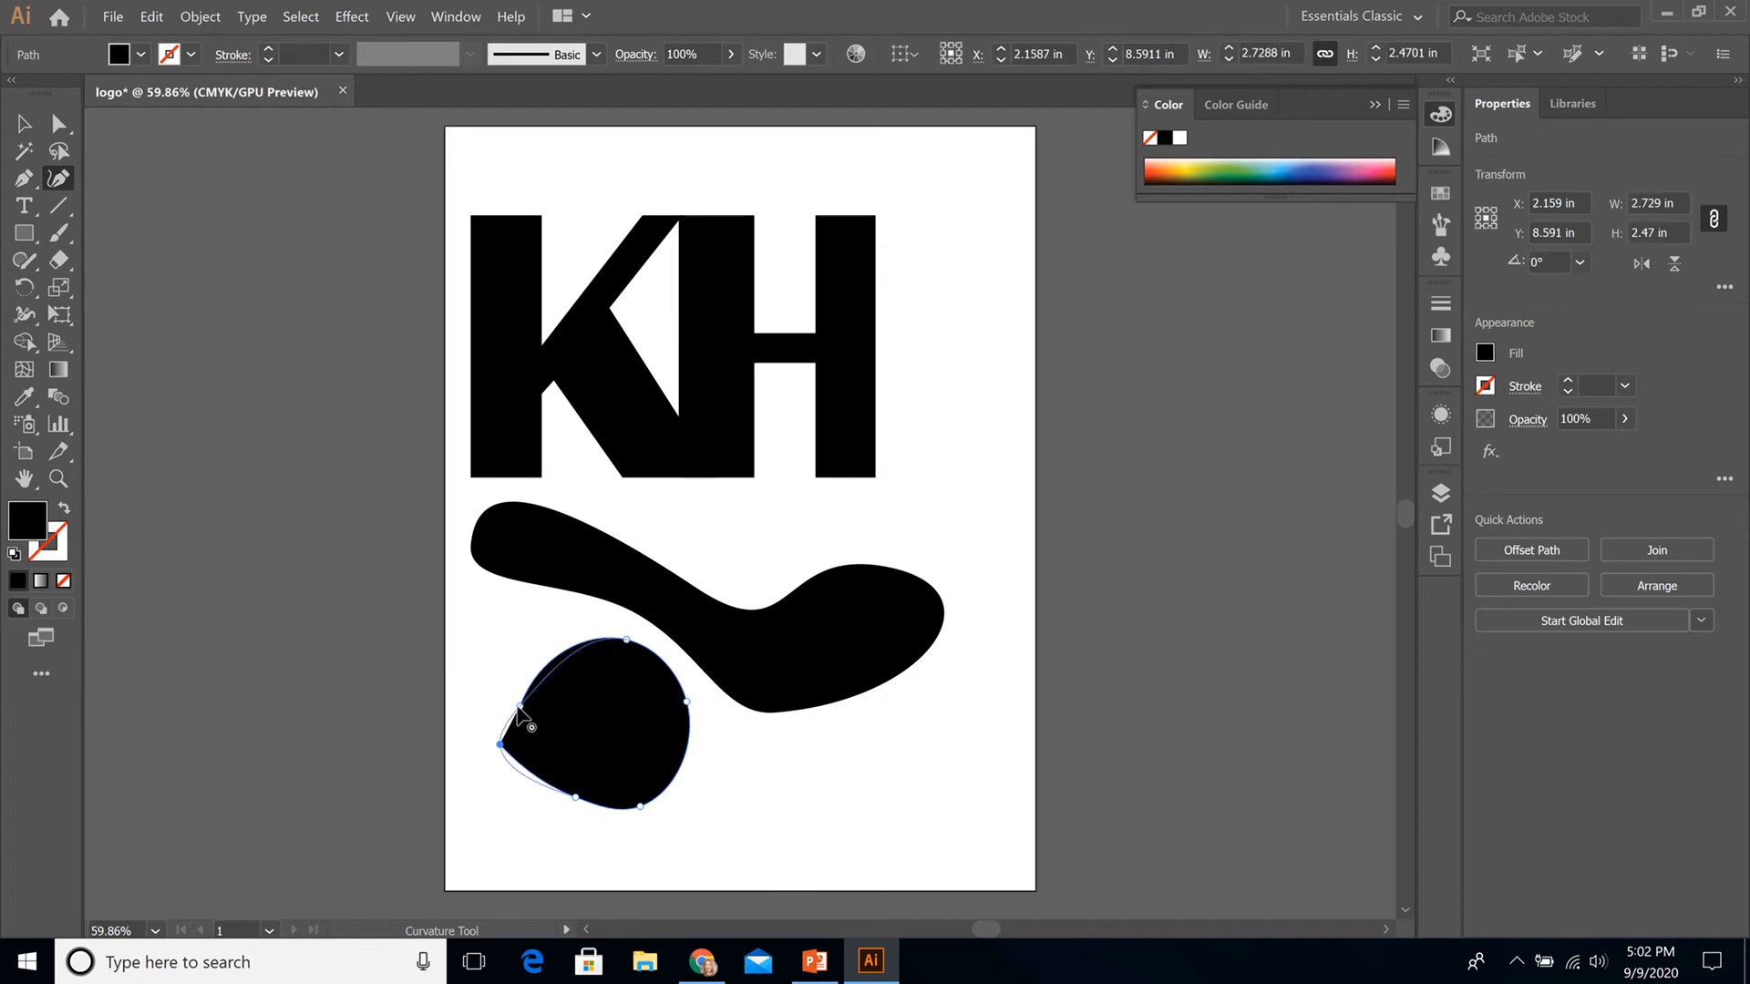
{"action": "left_click", "coordinate": [519, 707]}
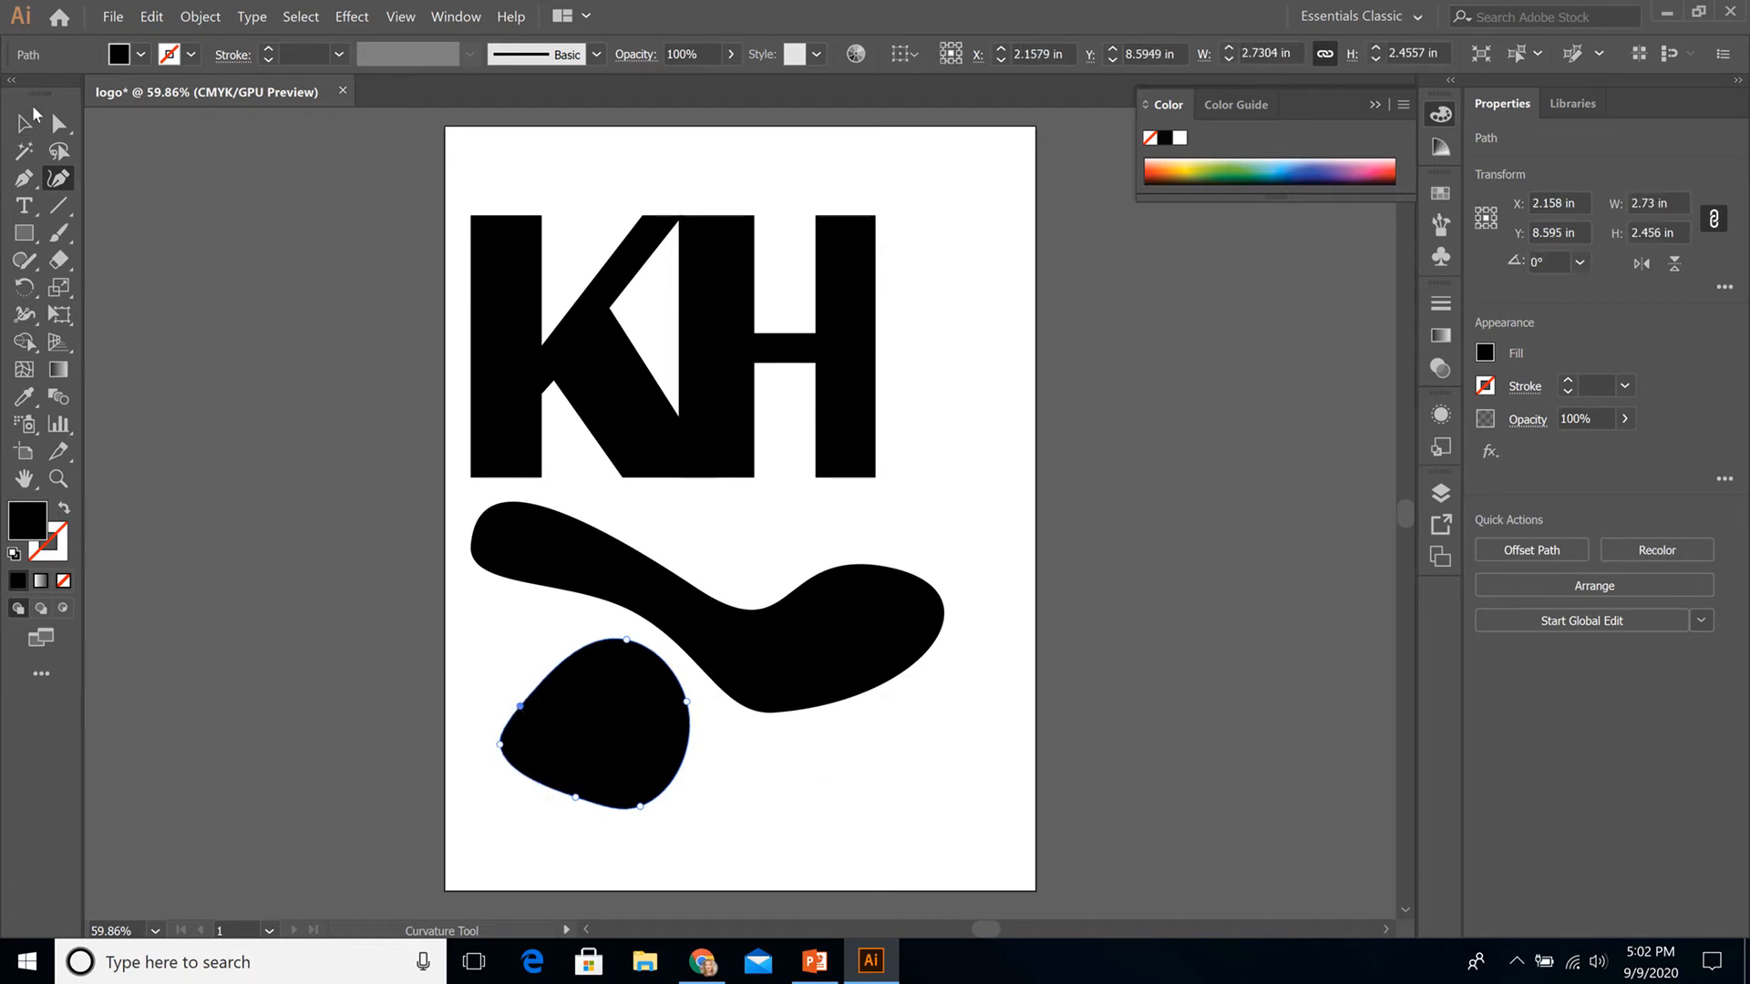
Step: Move the new blob up onto the middle of the swoosh, centred at about X 2.98, Y 6.92 in
{"action": "left_click", "coordinate": [23, 127]}
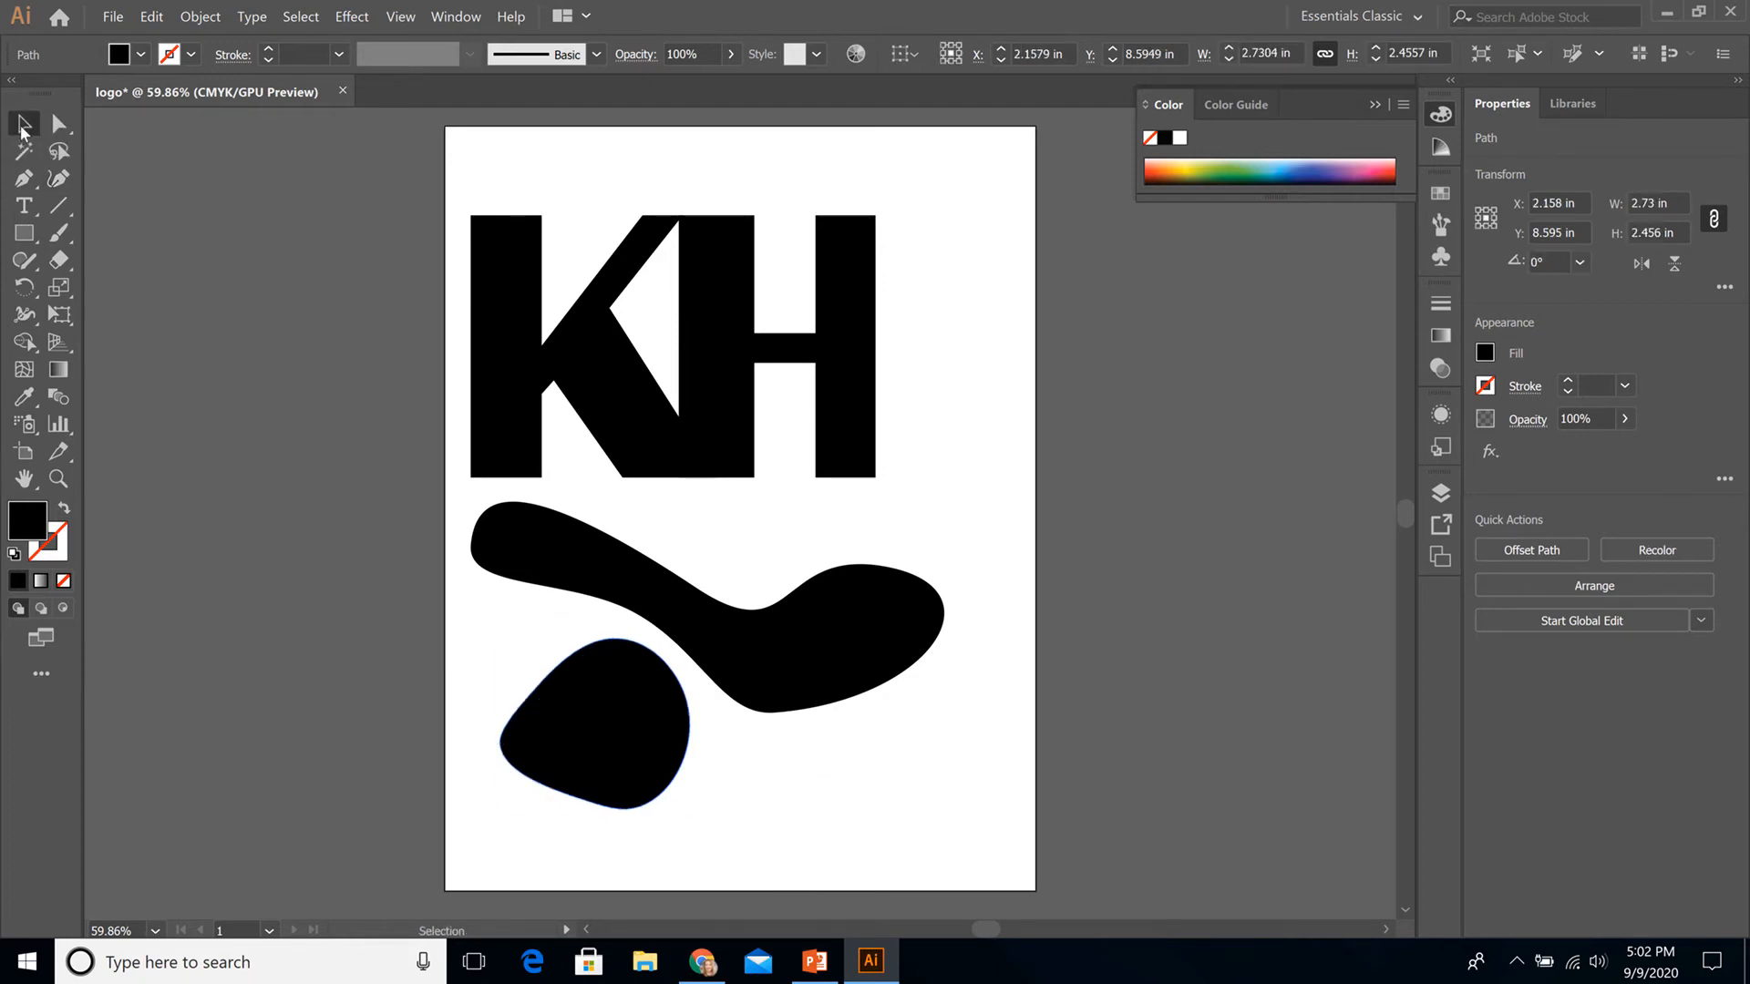
{"action": "left_click", "coordinate": [652, 745]}
{"action": "left_click_drag", "start_coordinate": [598, 734], "coordinate": [657, 622]}
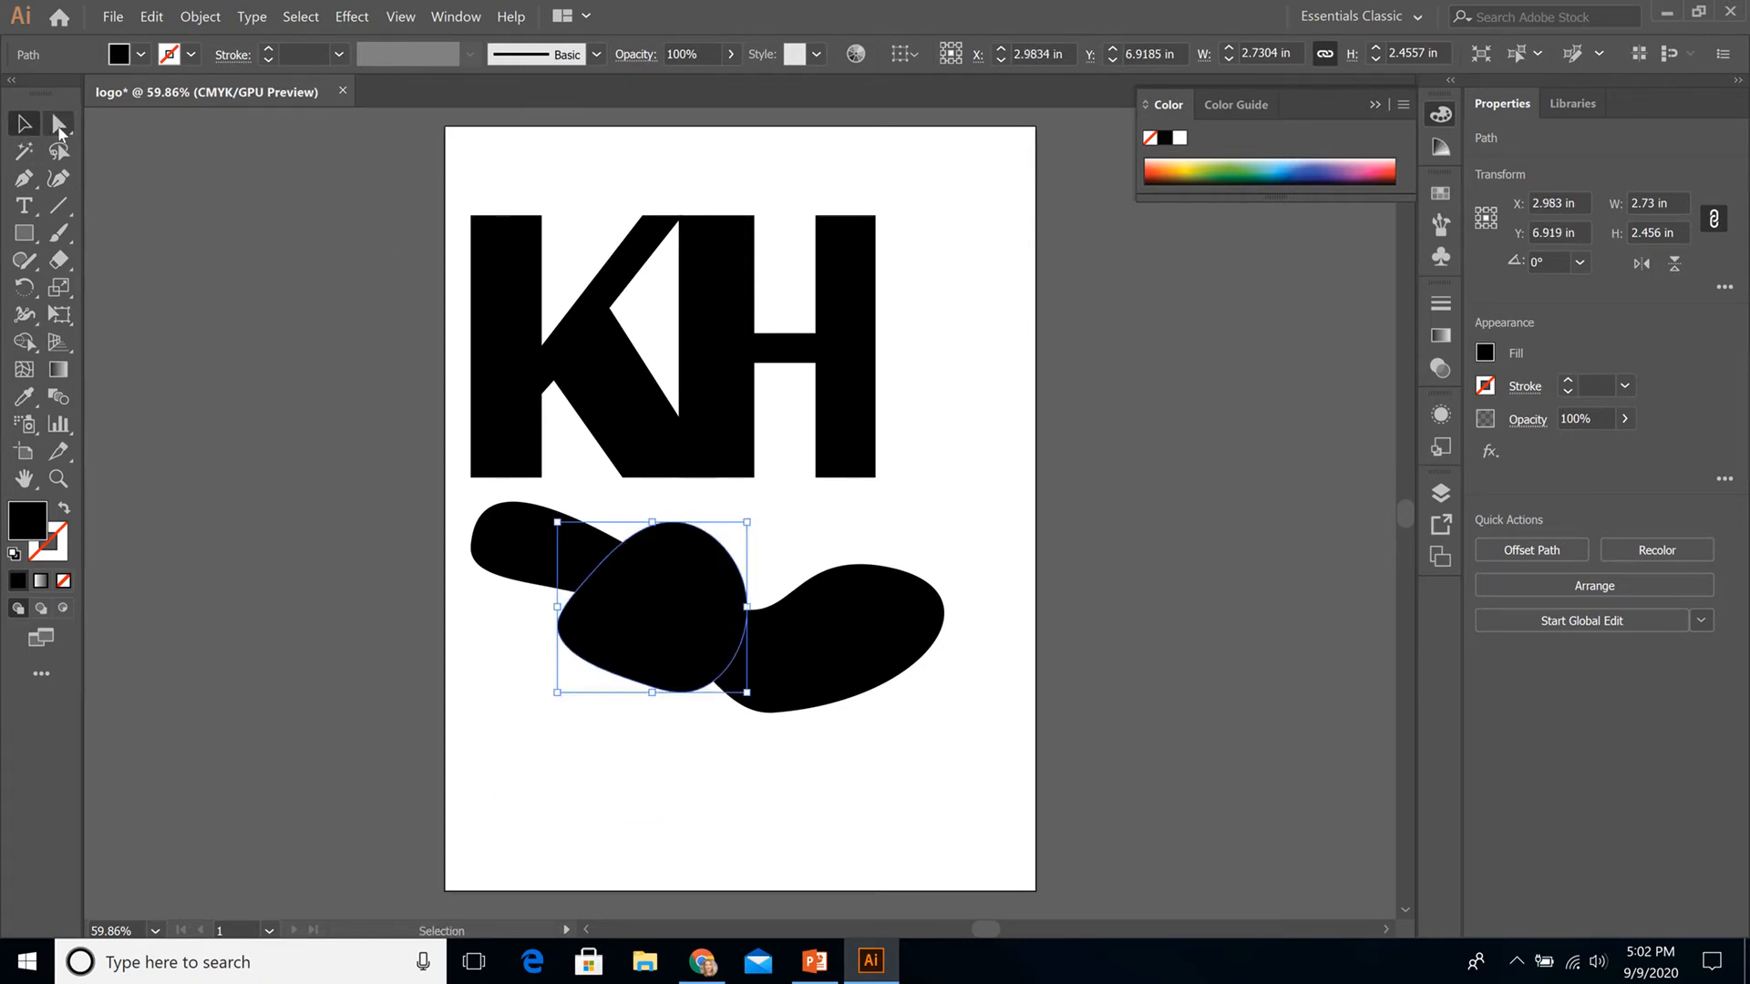
Step: Reshape the blob by adjusting its top anchor's handles and raising its bottom-right anchor, and move it to about X 3.97, Y 7.08 in
{"action": "left_click", "coordinate": [59, 125]}
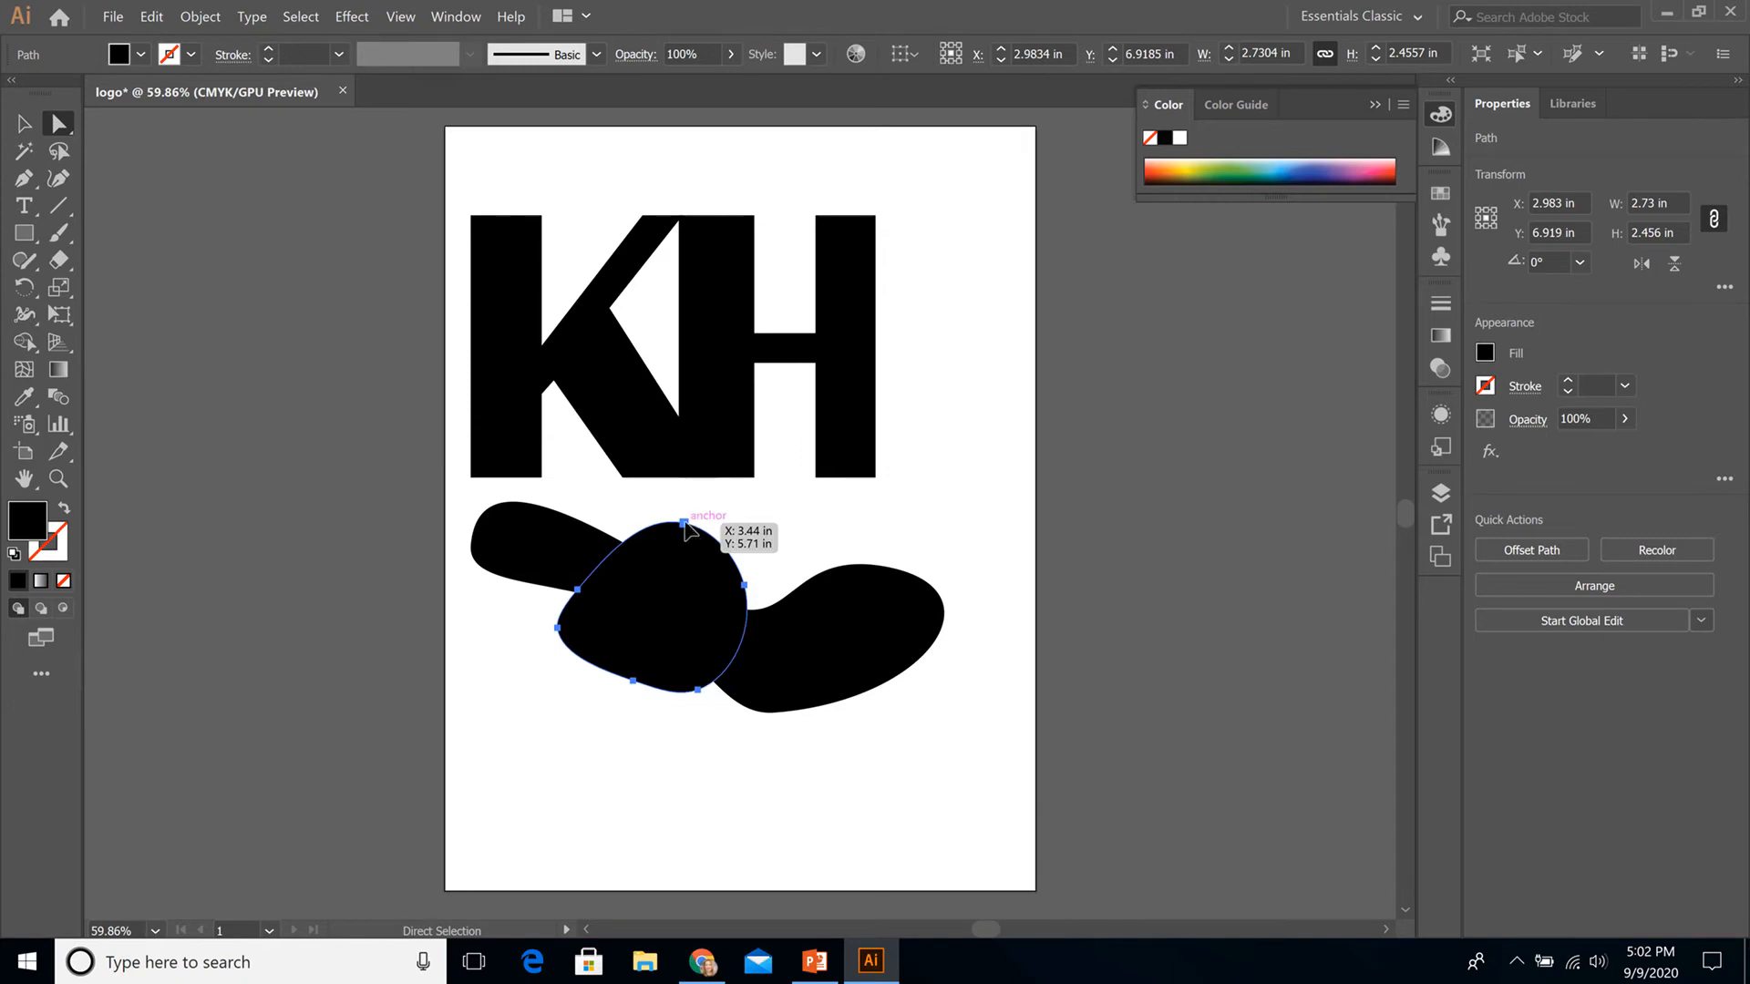
{"action": "left_click", "coordinate": [685, 523]}
{"action": "left_click_drag", "start_coordinate": [715, 528], "coordinate": [758, 515]}
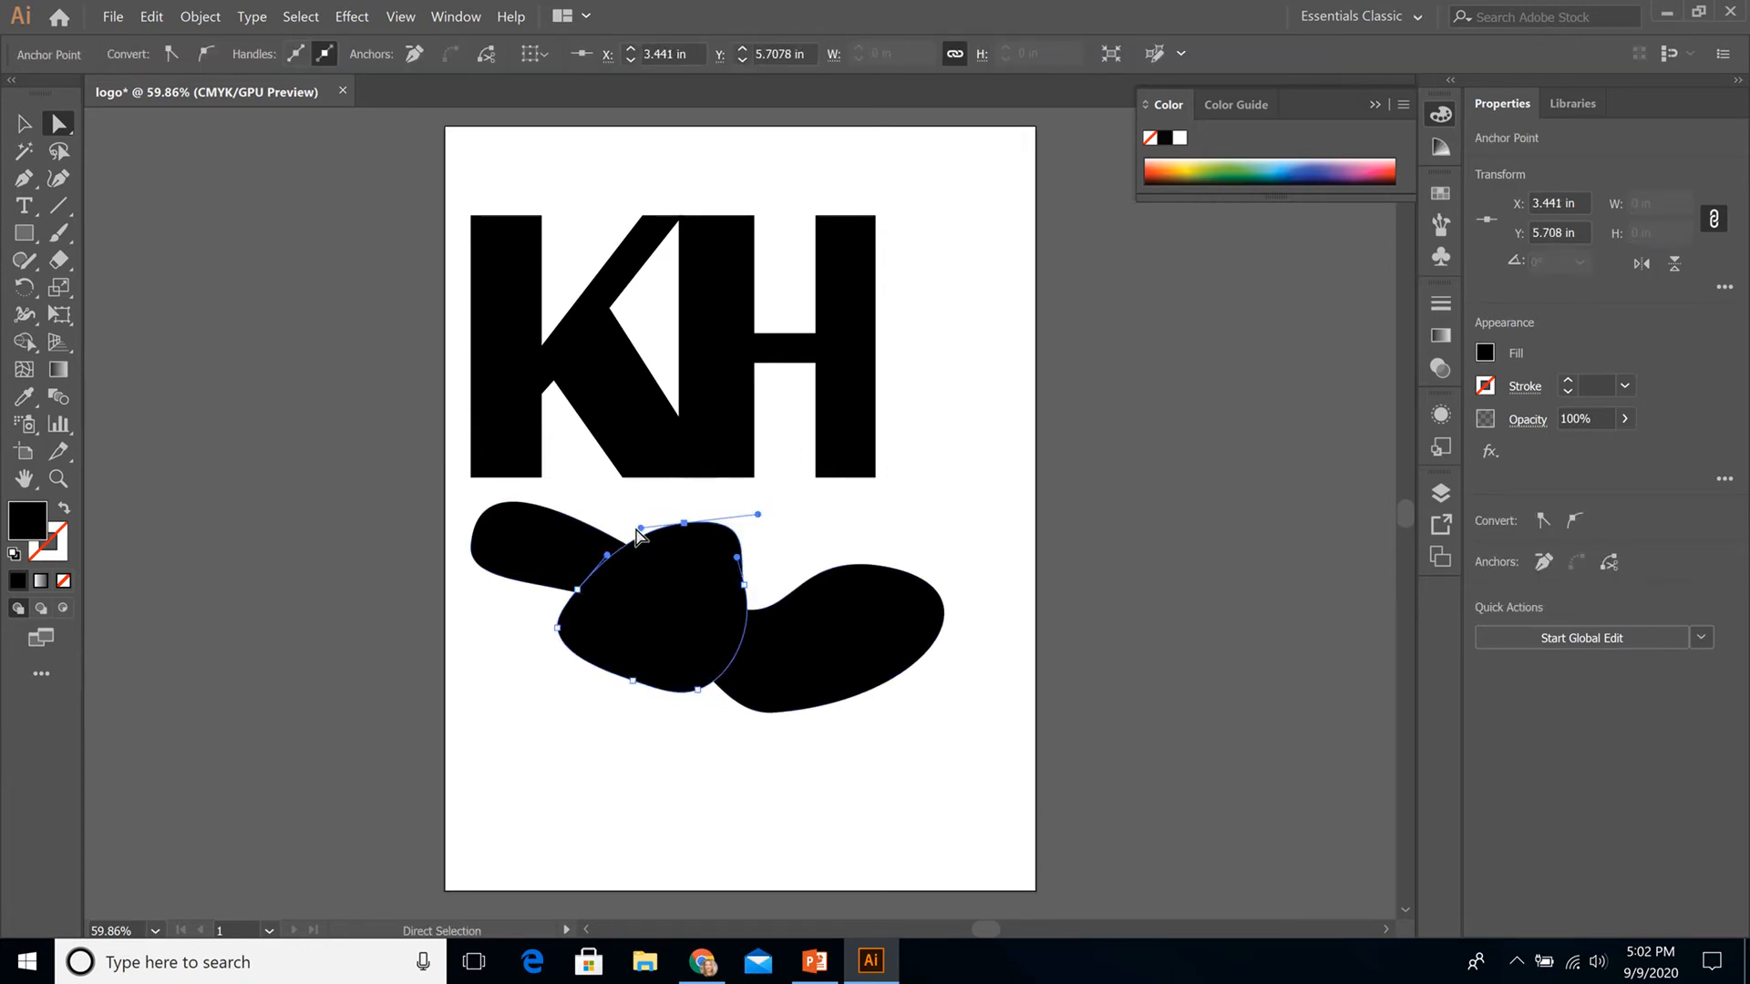
{"action": "mouse_move", "coordinate": [640, 528]}
{"action": "left_mouse_down"}
{"action": "mouse_move", "coordinate": [613, 511]}
{"action": "mouse_move", "coordinate": [632, 514]}
{"action": "left_mouse_up"}
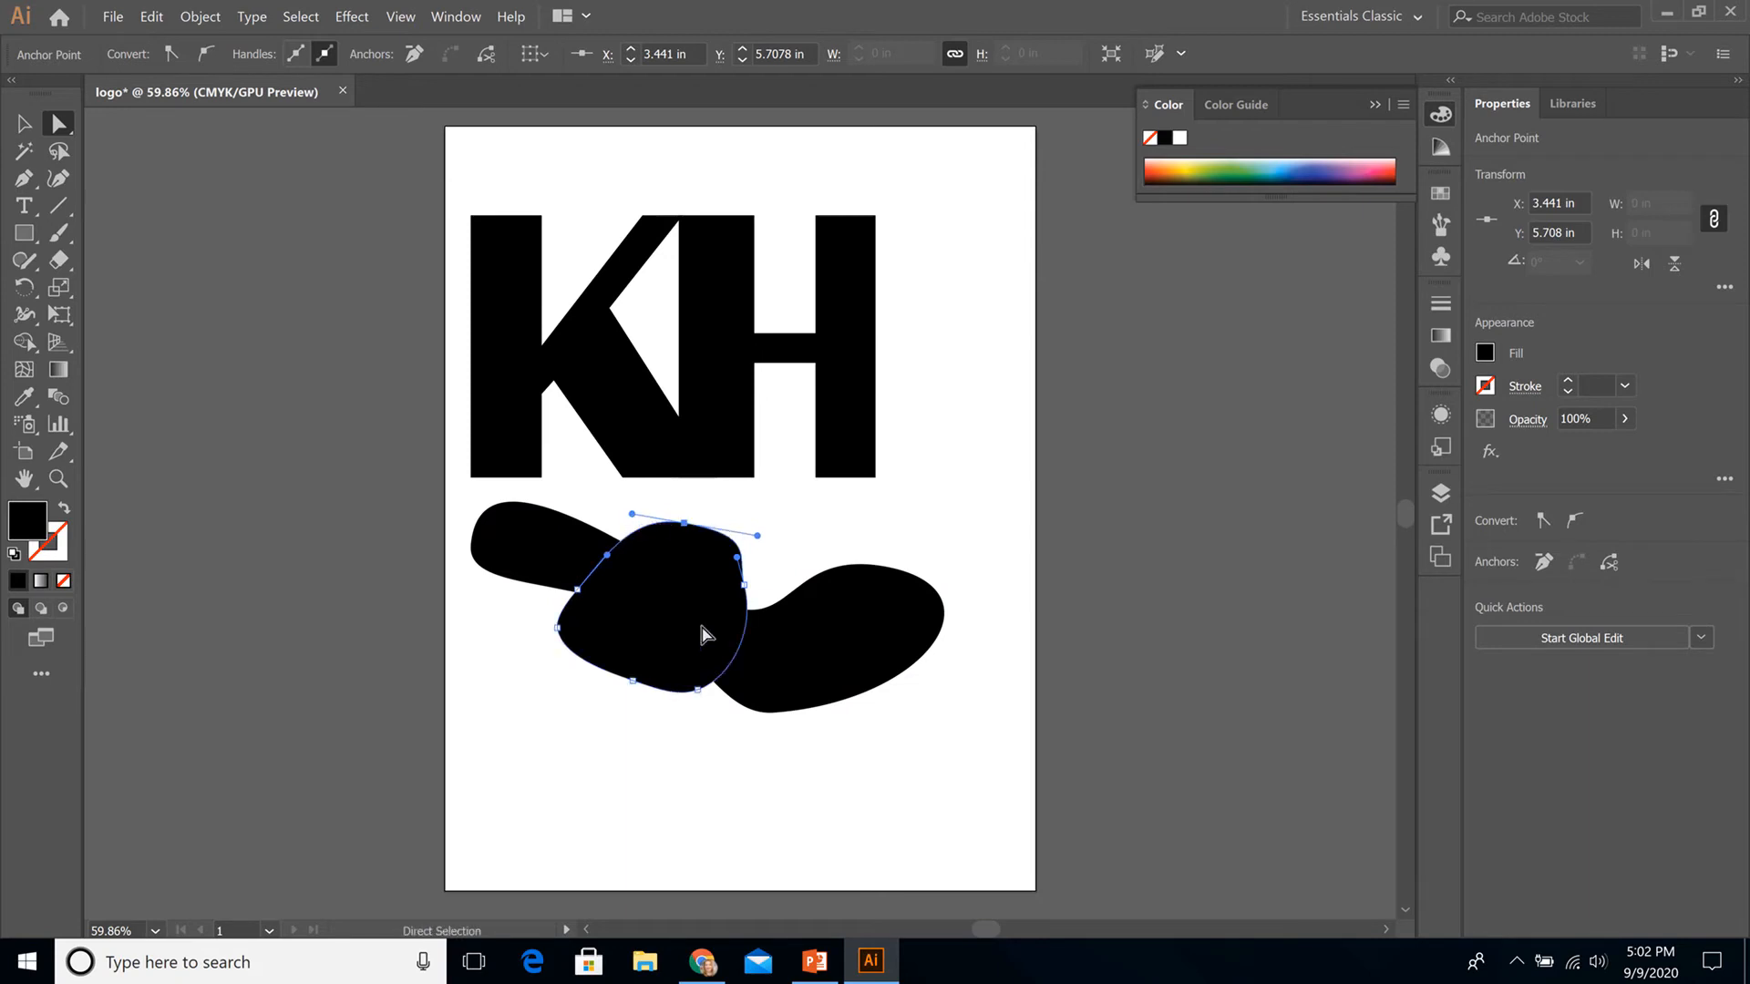
{"action": "mouse_move", "coordinate": [703, 692]}
{"action": "left_mouse_down"}
{"action": "mouse_move", "coordinate": [720, 648]}
{"action": "mouse_move", "coordinate": [707, 658]}
{"action": "left_mouse_up"}
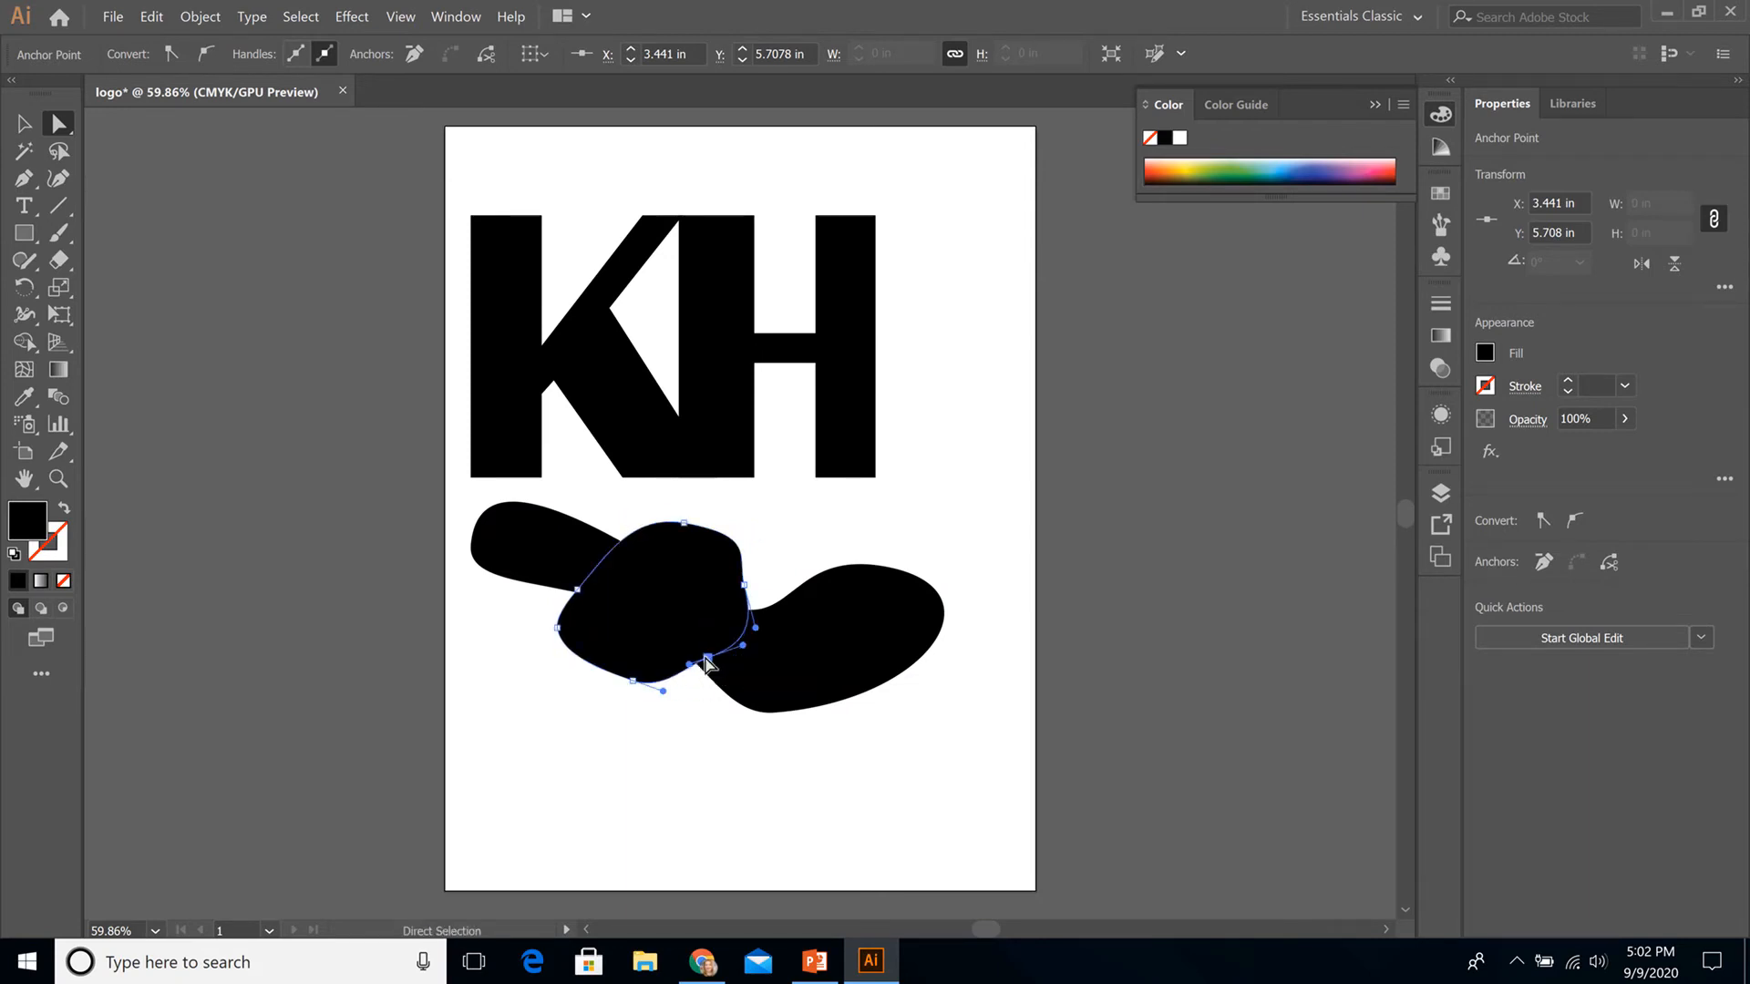
{"action": "left_click", "coordinate": [765, 813]}
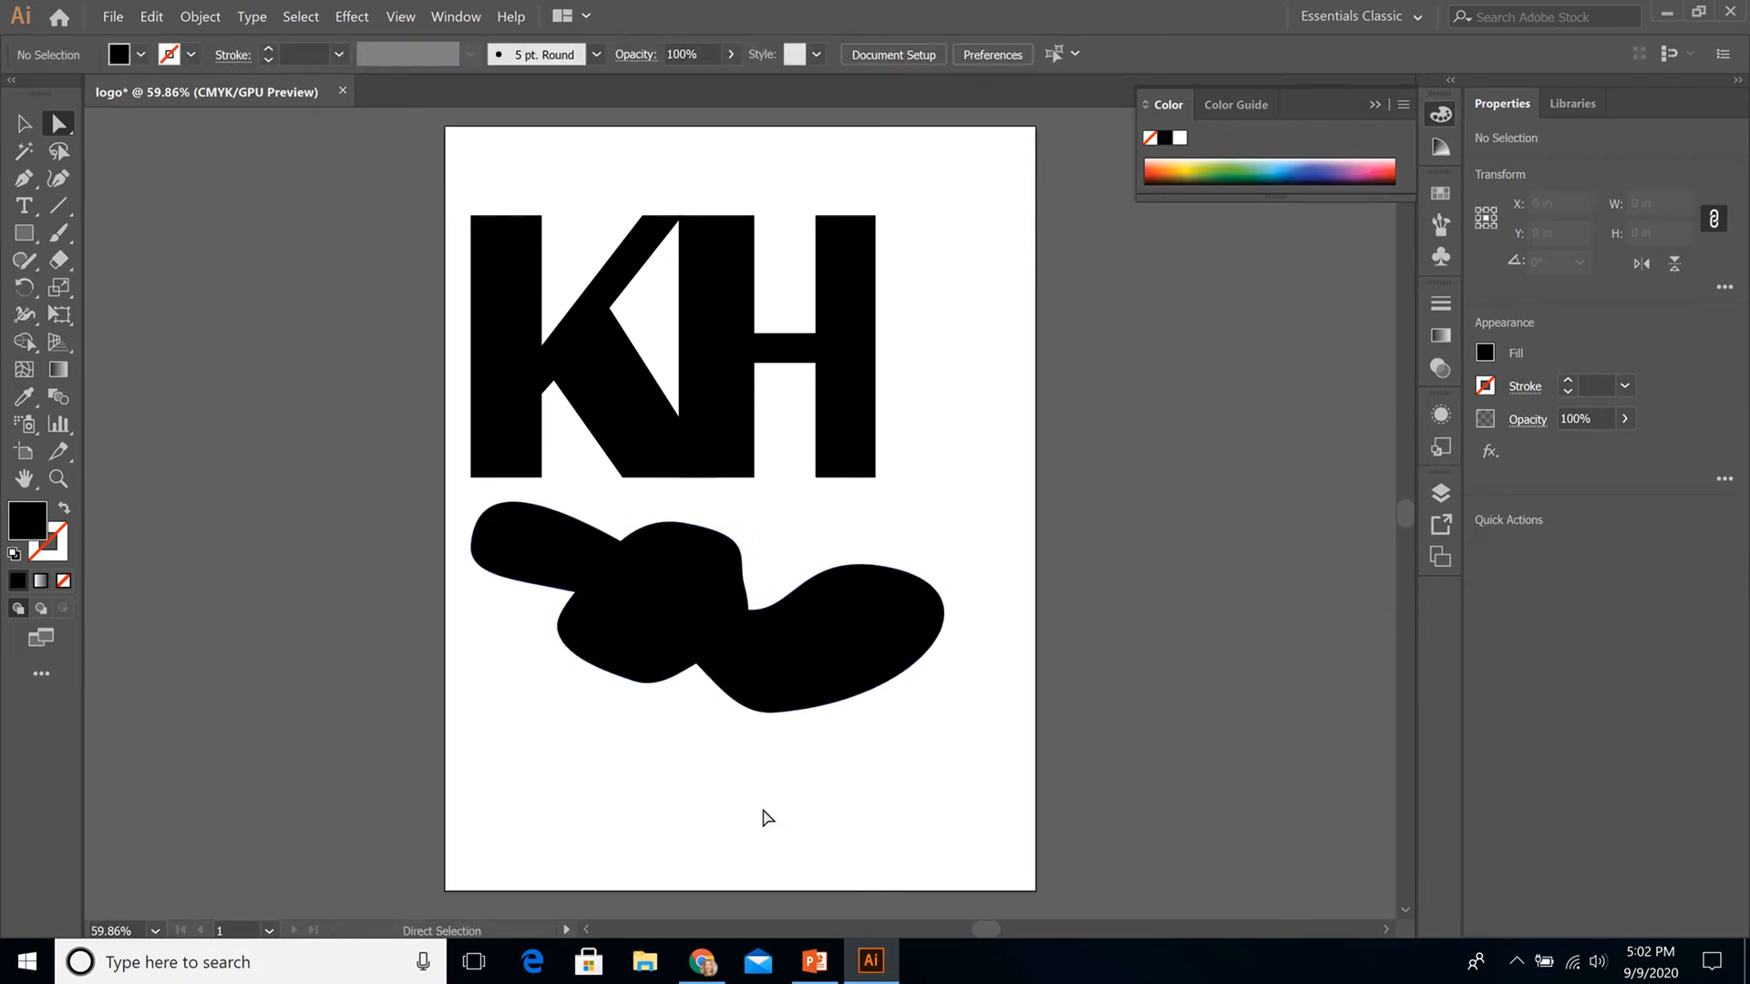
{"action": "left_click_drag", "start_coordinate": [685, 620], "coordinate": [762, 635]}
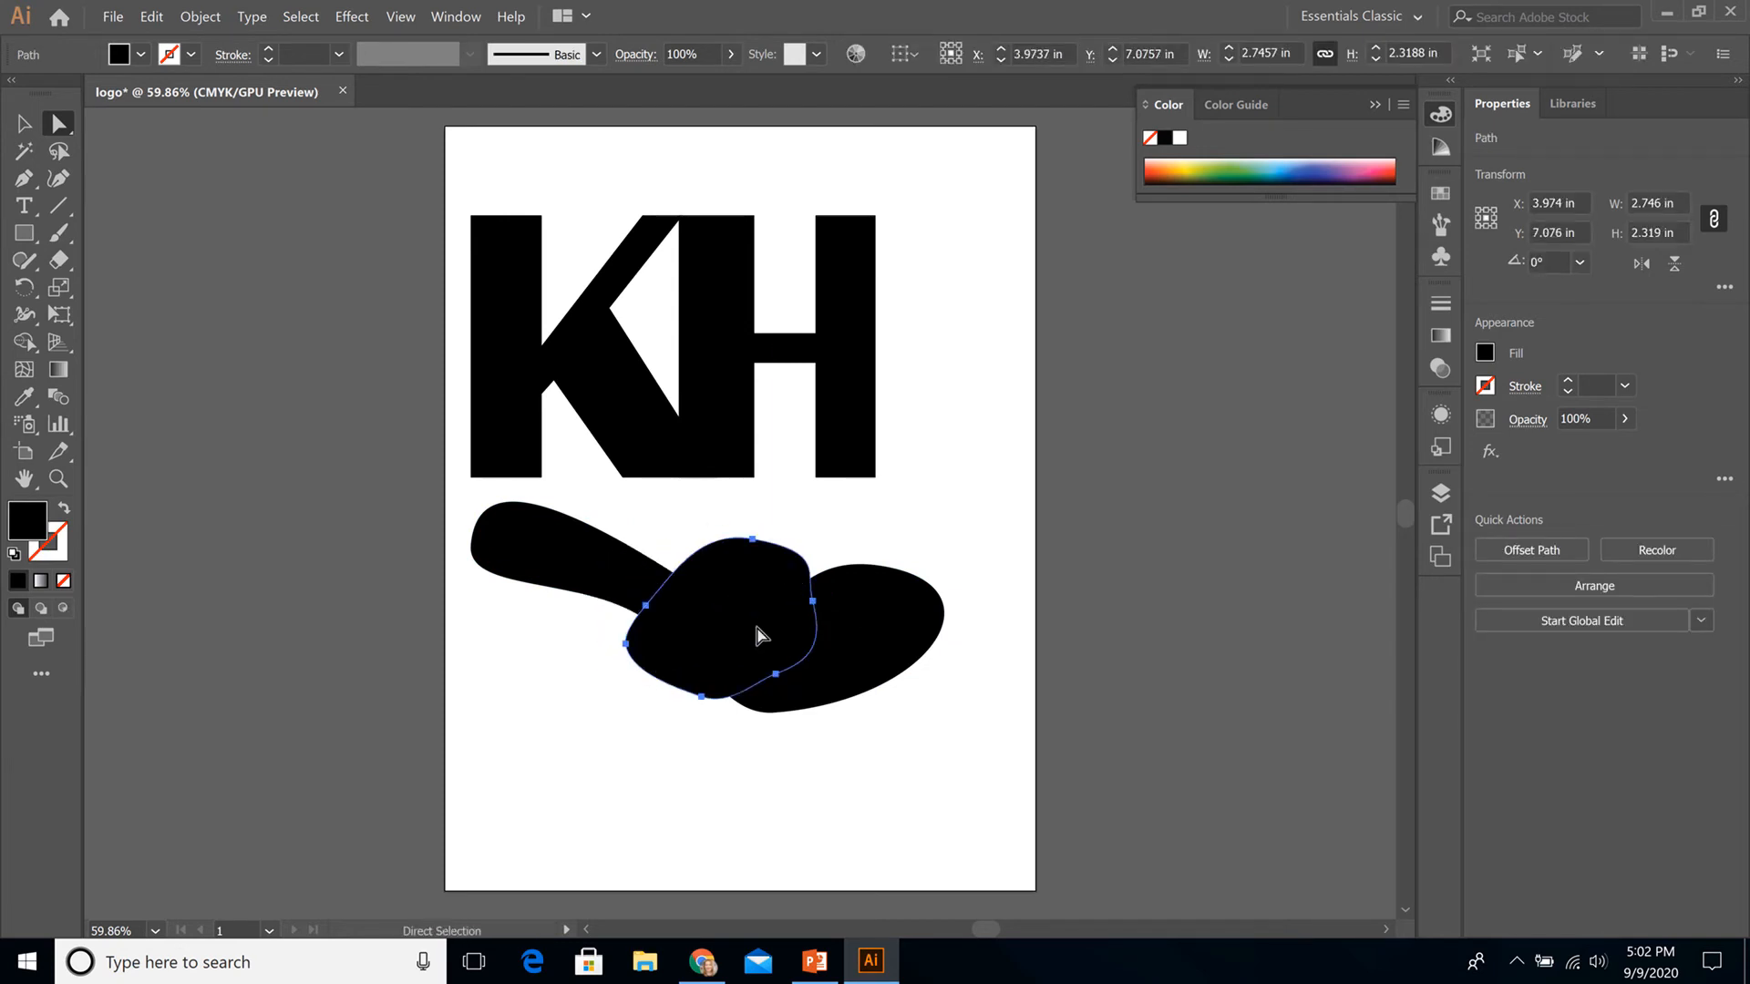
{"action": "left_click", "coordinate": [906, 511]}
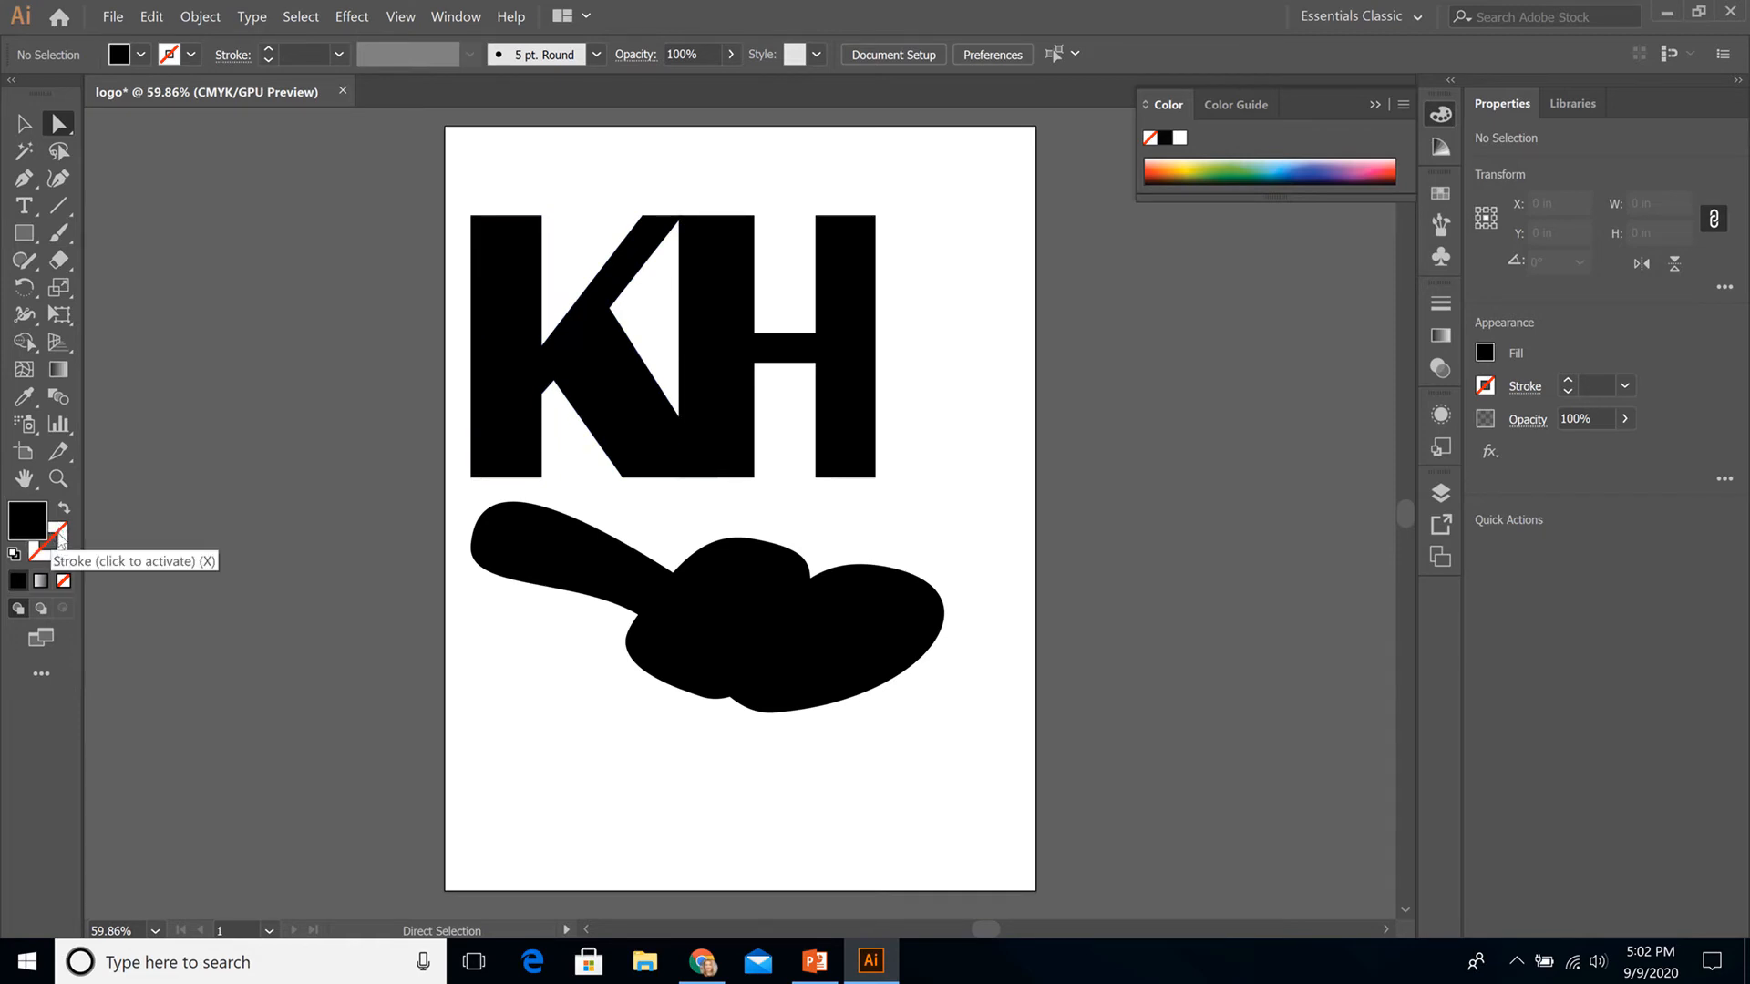
Step: Give the letter K a bright blue stroke using colour 00E4E8
{"action": "left_click", "coordinate": [60, 543]}
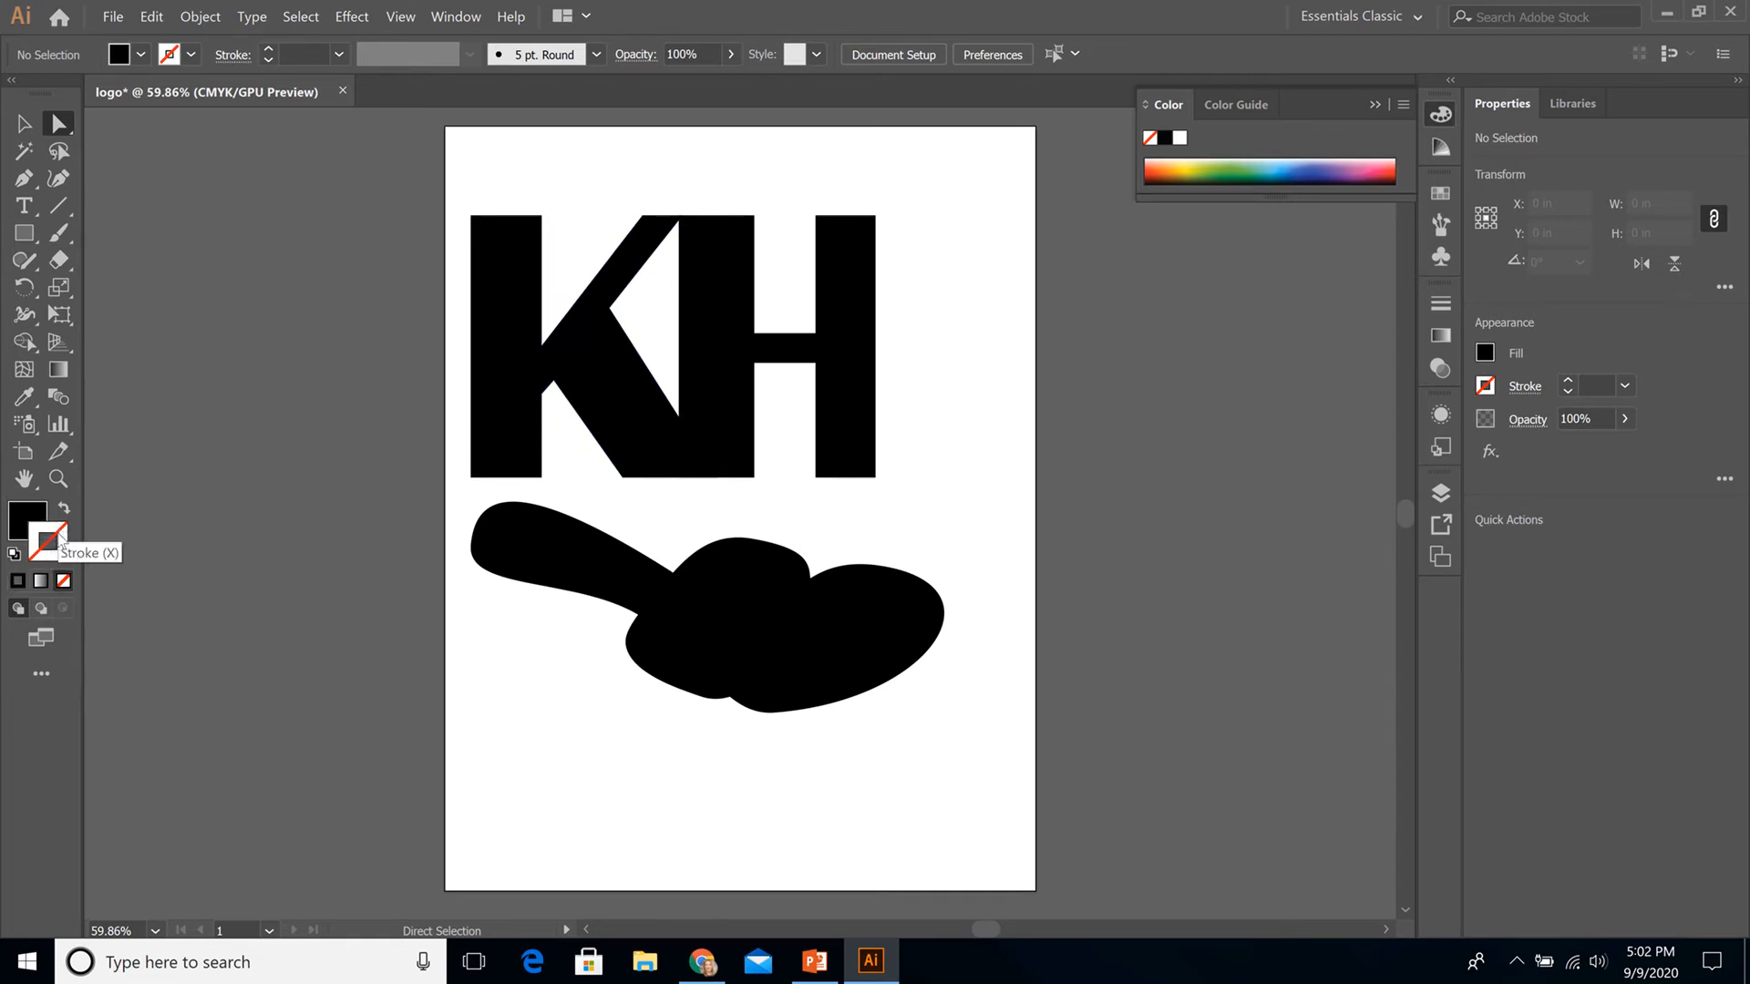
{"action": "left_click", "coordinate": [518, 298]}
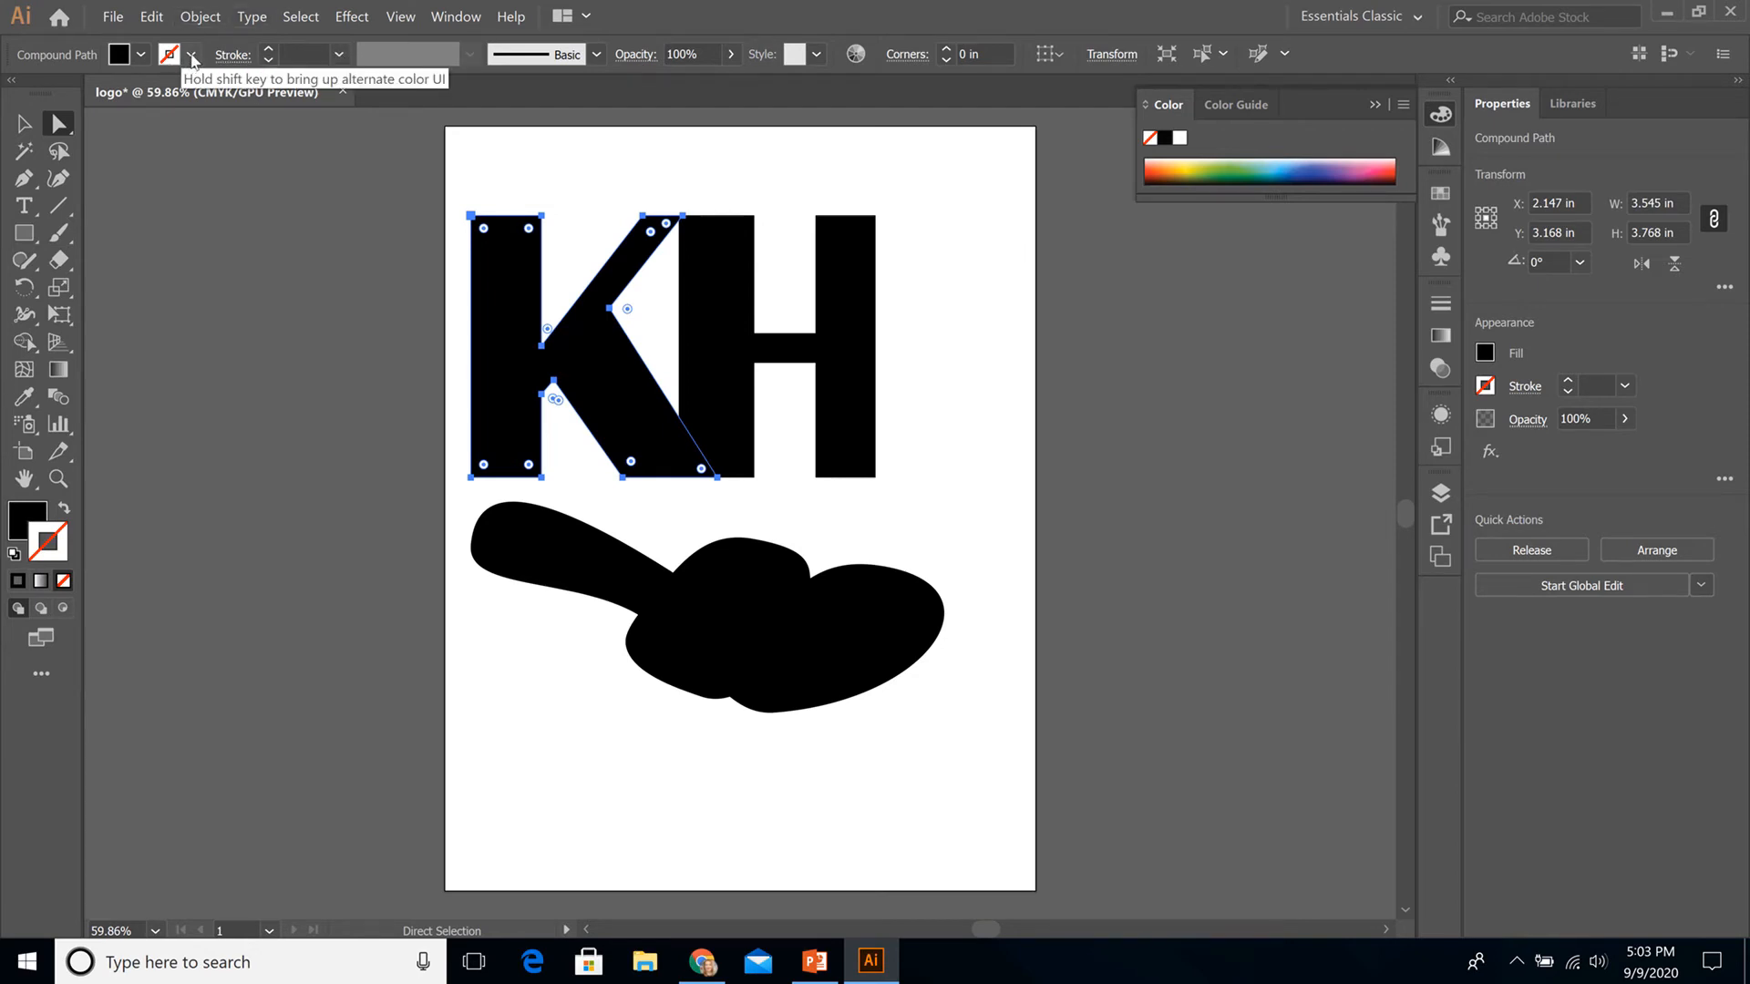
{"action": "double_click", "coordinate": [60, 533]}
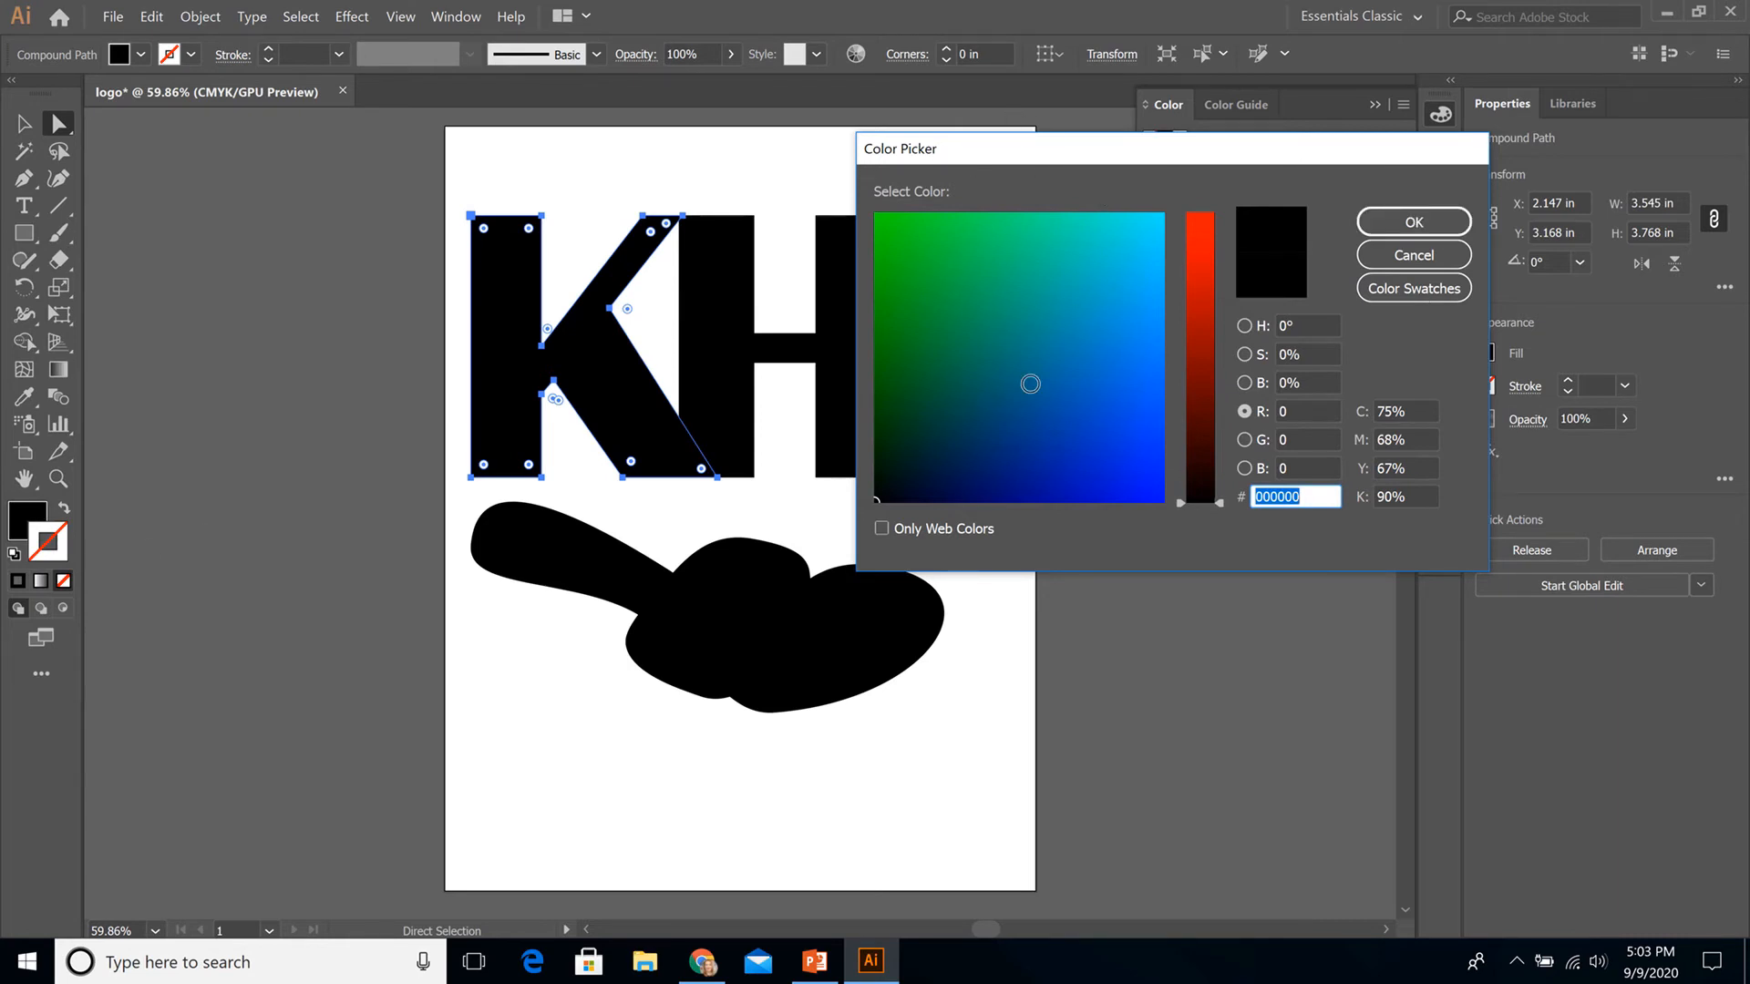
{"action": "left_click", "coordinate": [1098, 328]}
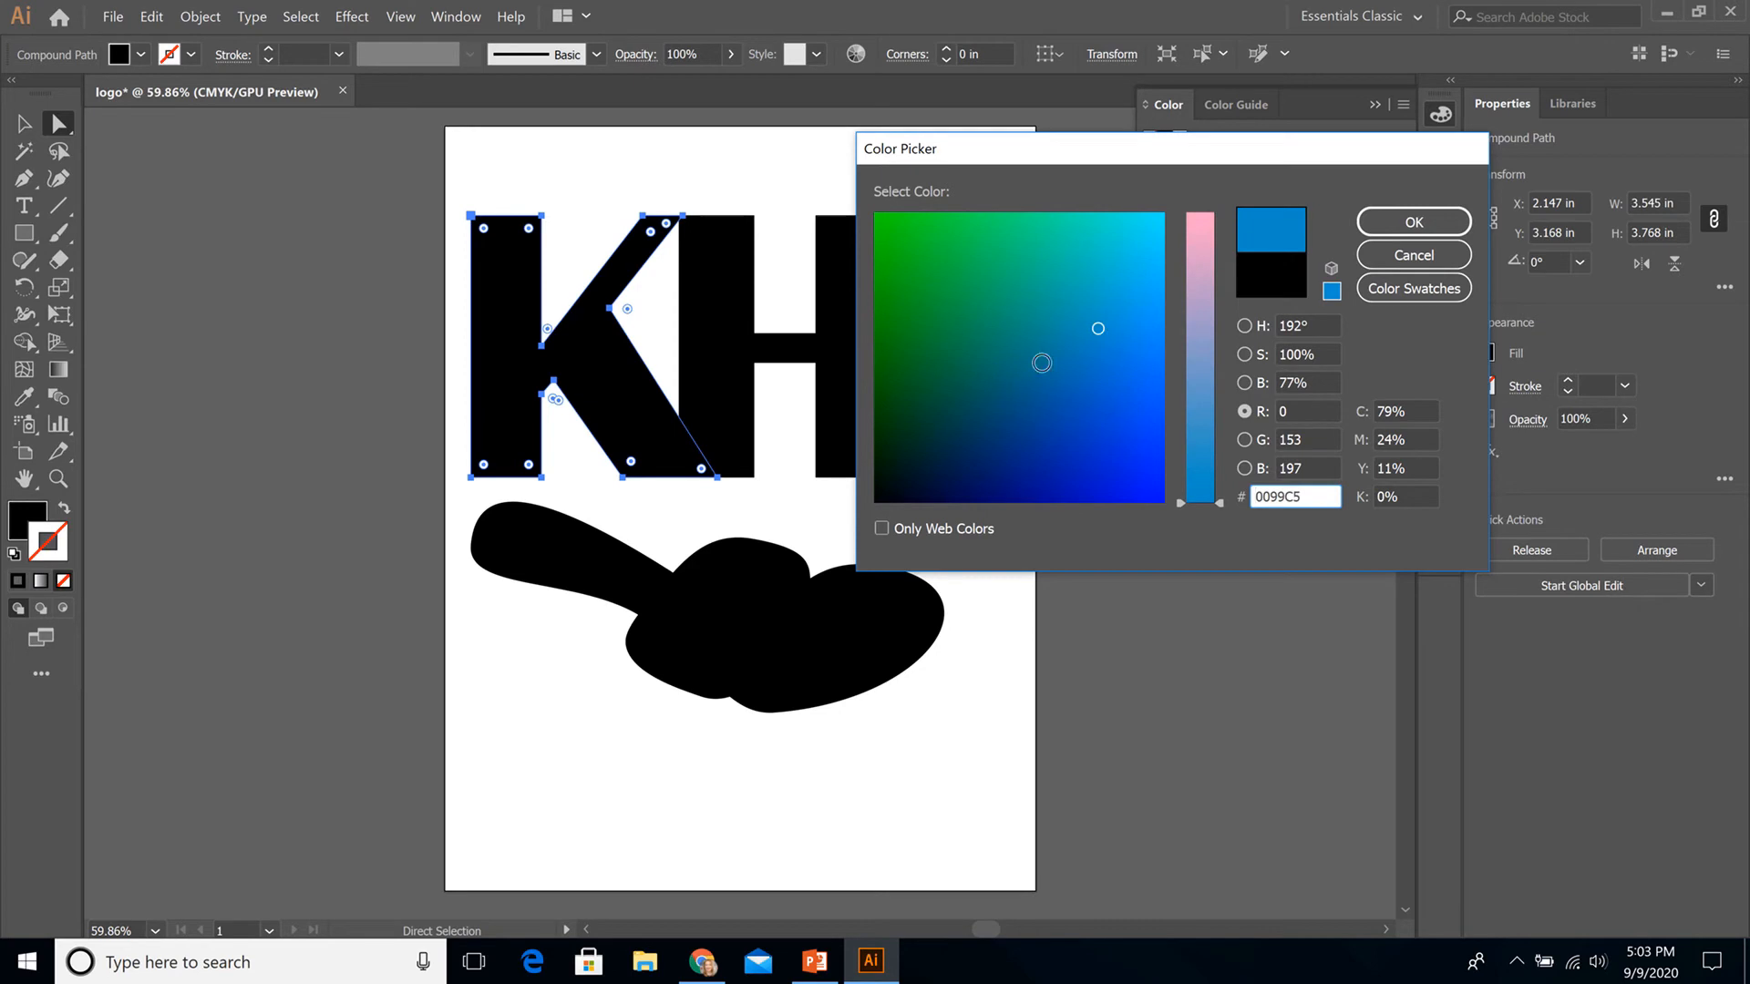
{"action": "left_click", "coordinate": [1138, 243]}
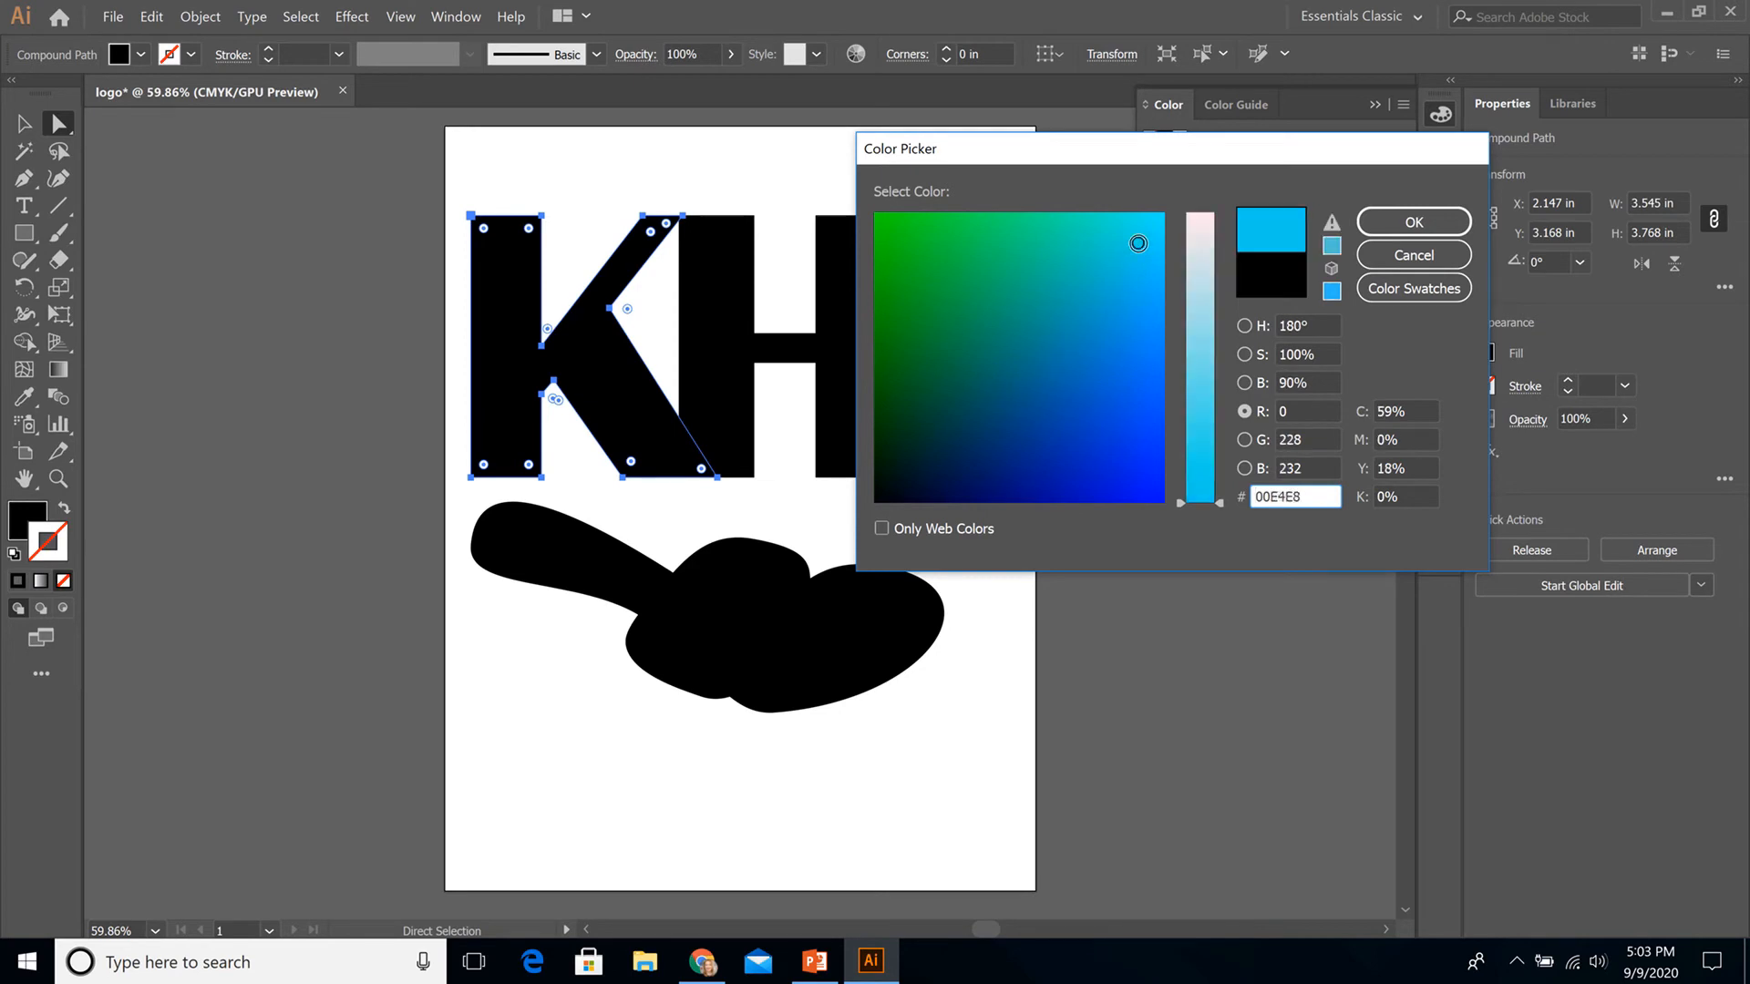
{"action": "left_click", "coordinate": [1397, 227]}
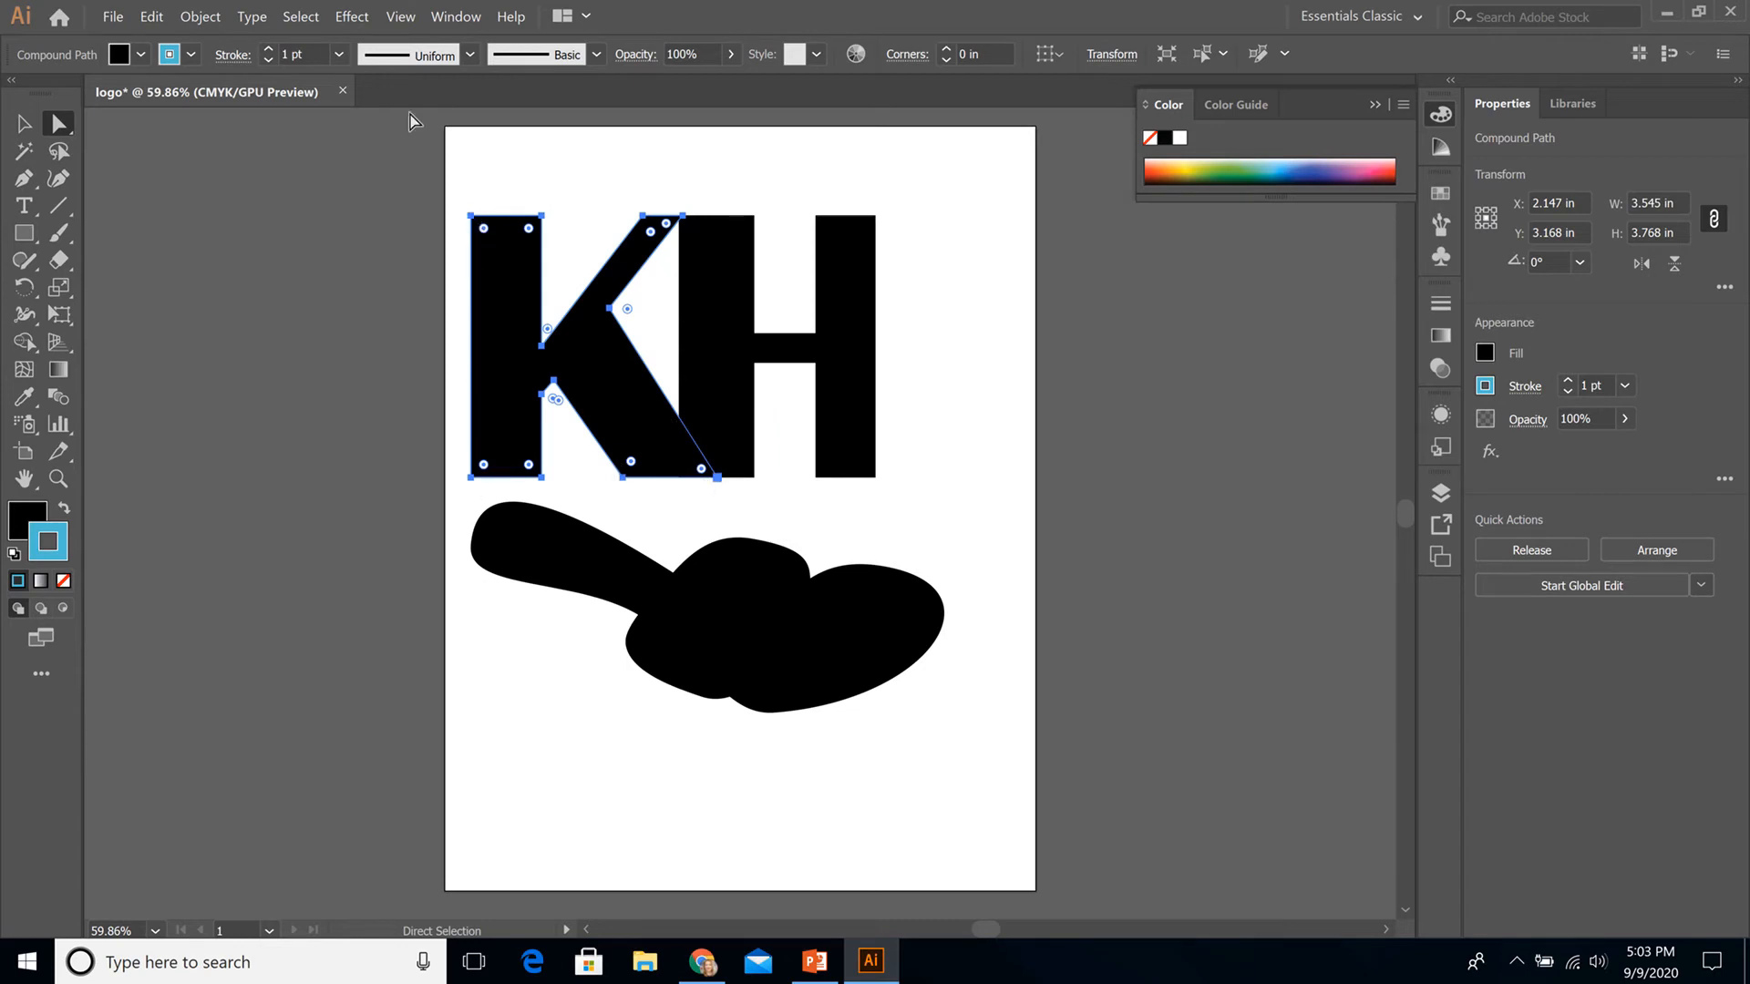
Step: Increase the K's stroke weight to 14 pt and deselect the letter
{"action": "left_click", "coordinate": [270, 48]}
{"action": "left_click", "coordinate": [270, 49]}
{"action": "left_click", "coordinate": [270, 49]}
{"action": "left_click", "coordinate": [269, 49]}
{"action": "left_click", "coordinate": [270, 48]}
{"action": "left_click", "coordinate": [270, 48]}
{"action": "left_click", "coordinate": [270, 49]}
{"action": "left_click", "coordinate": [270, 48]}
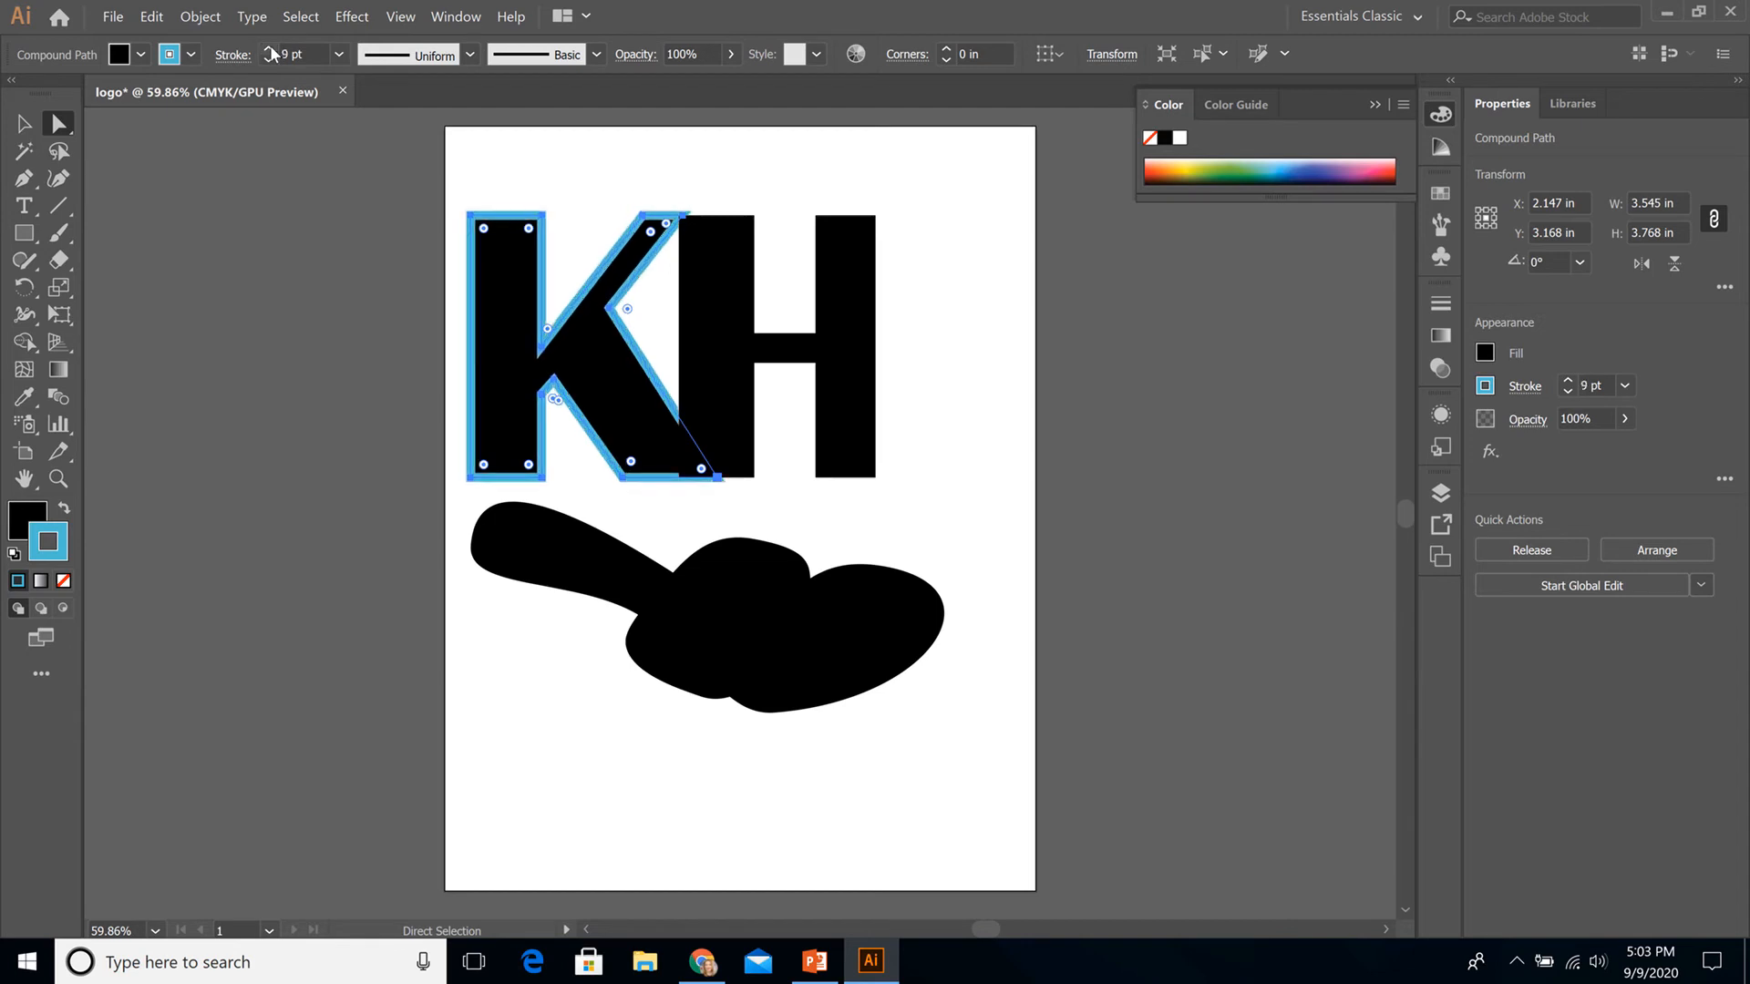
{"action": "left_click", "coordinate": [270, 48]}
{"action": "left_click", "coordinate": [269, 49]}
{"action": "left_click", "coordinate": [269, 48]}
{"action": "left_click", "coordinate": [269, 48]}
{"action": "left_click", "coordinate": [270, 48]}
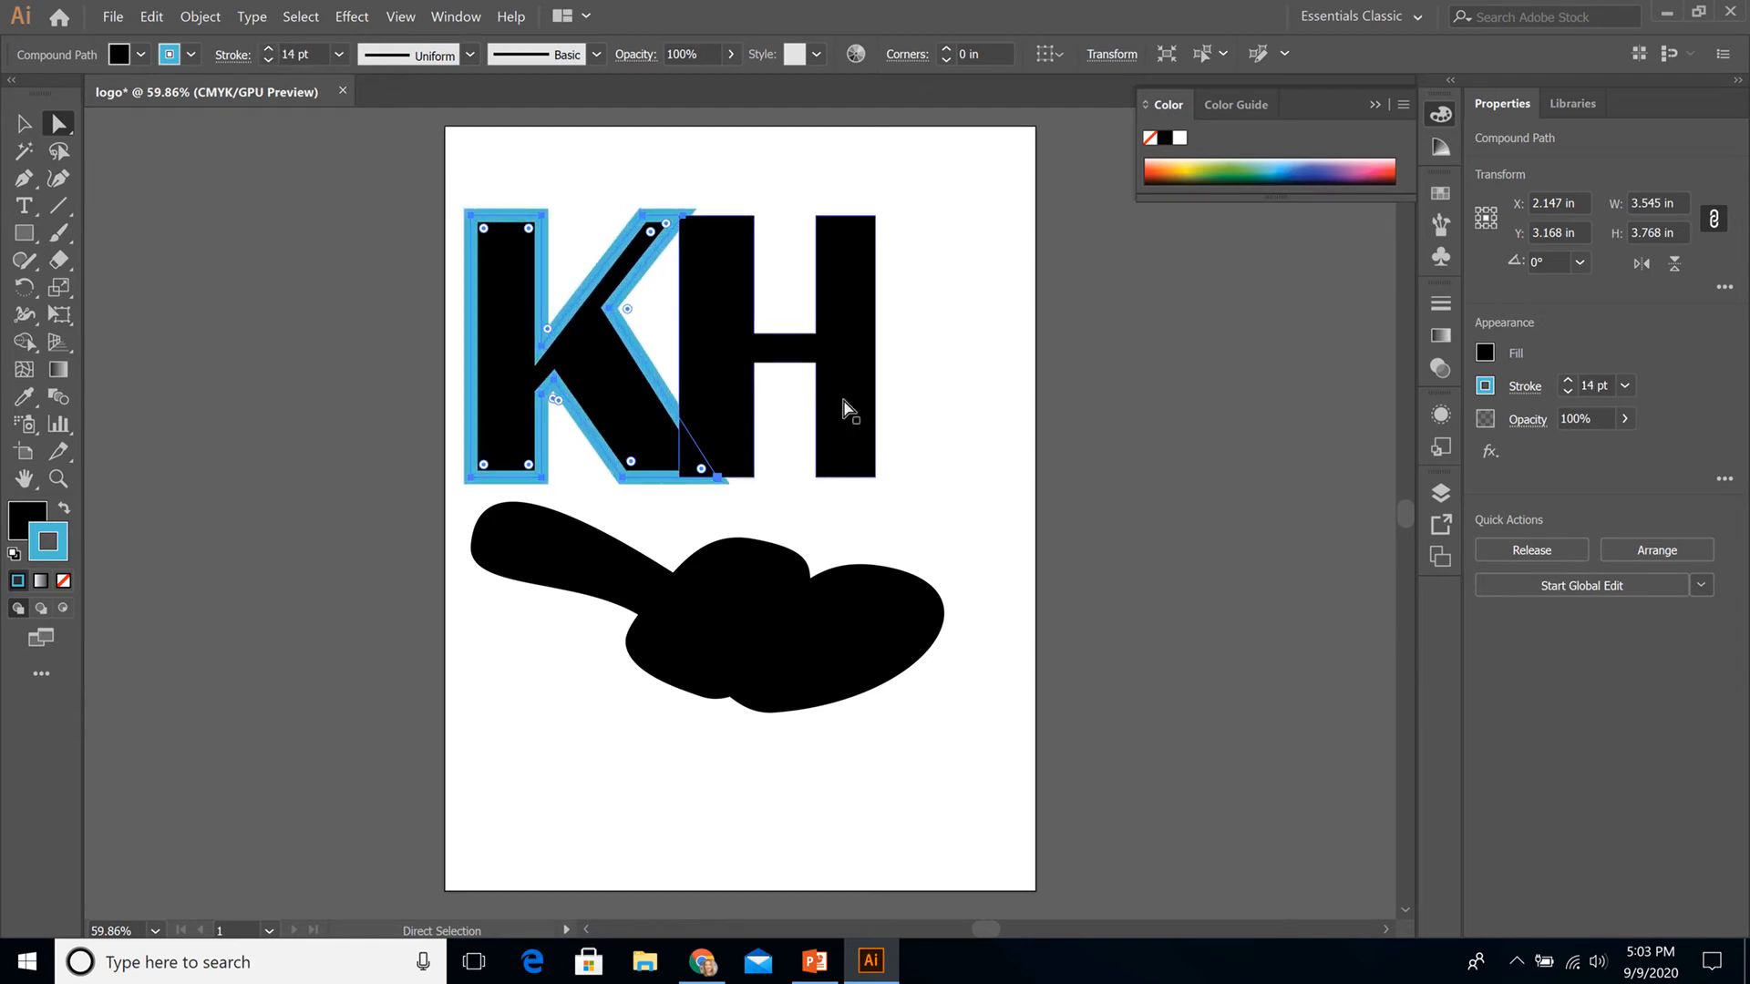
{"action": "left_click", "coordinate": [921, 427]}
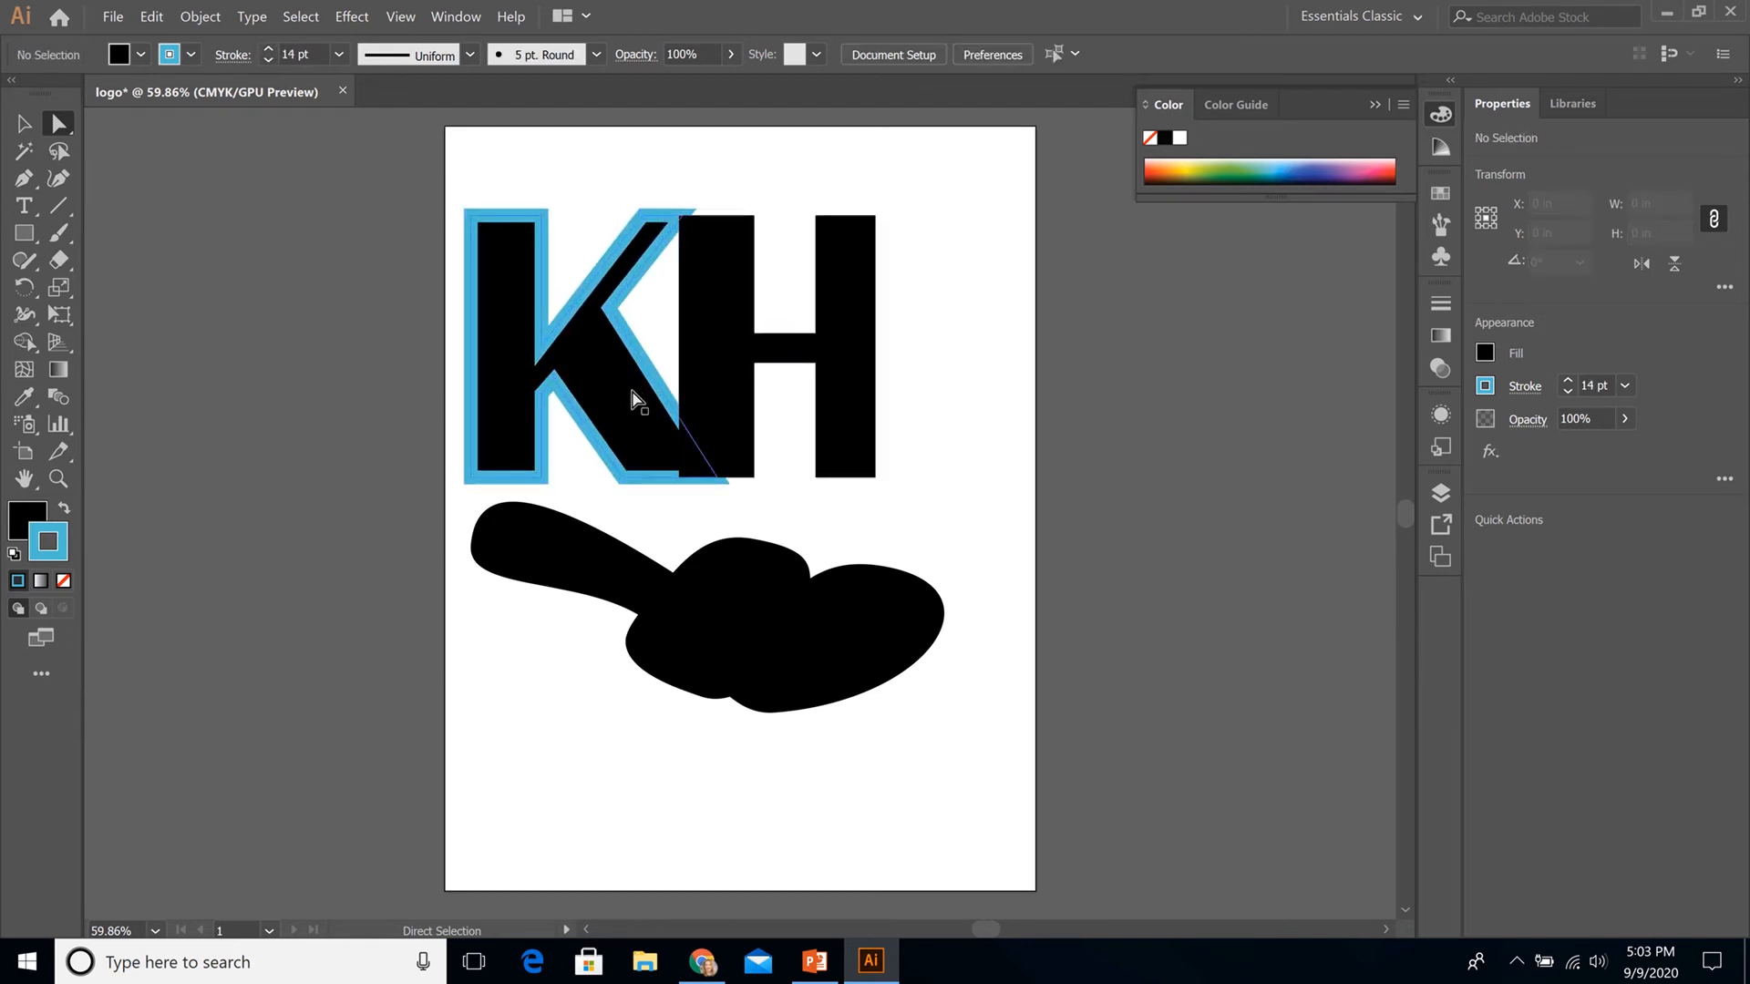
Step: Apply the same light blue stroke to the letter H at 1 pt
{"action": "left_click", "coordinate": [731, 301]}
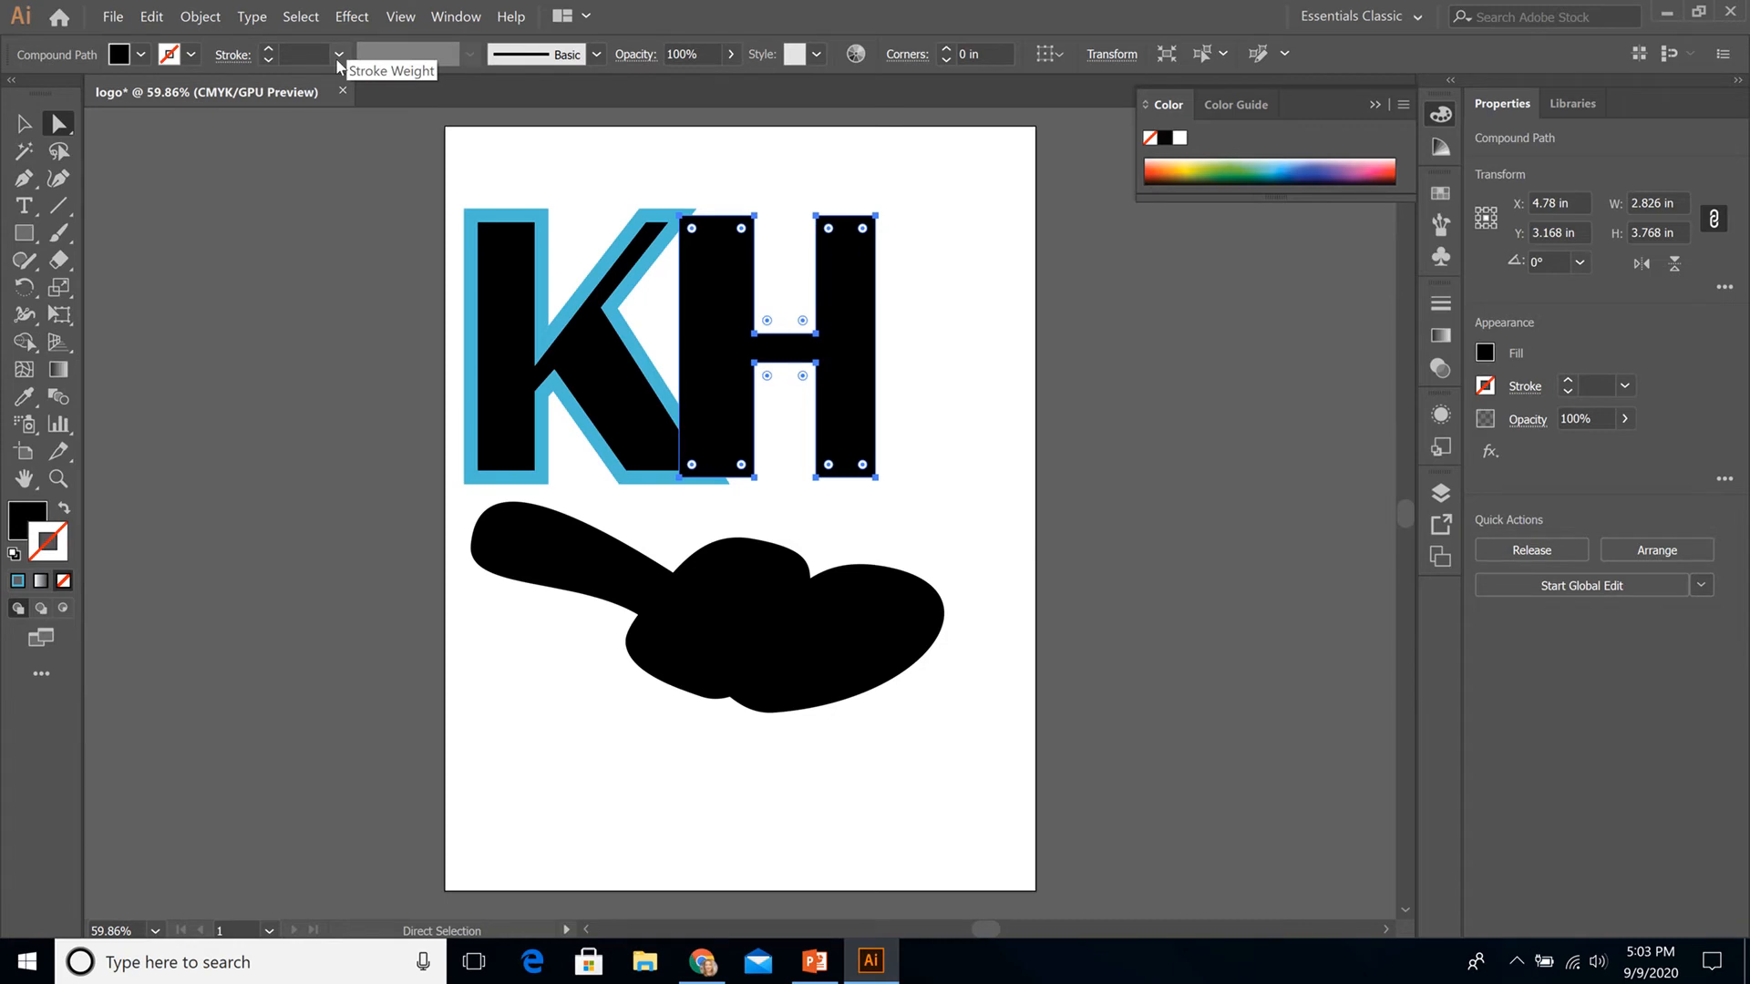
{"action": "left_click", "coordinate": [268, 50]}
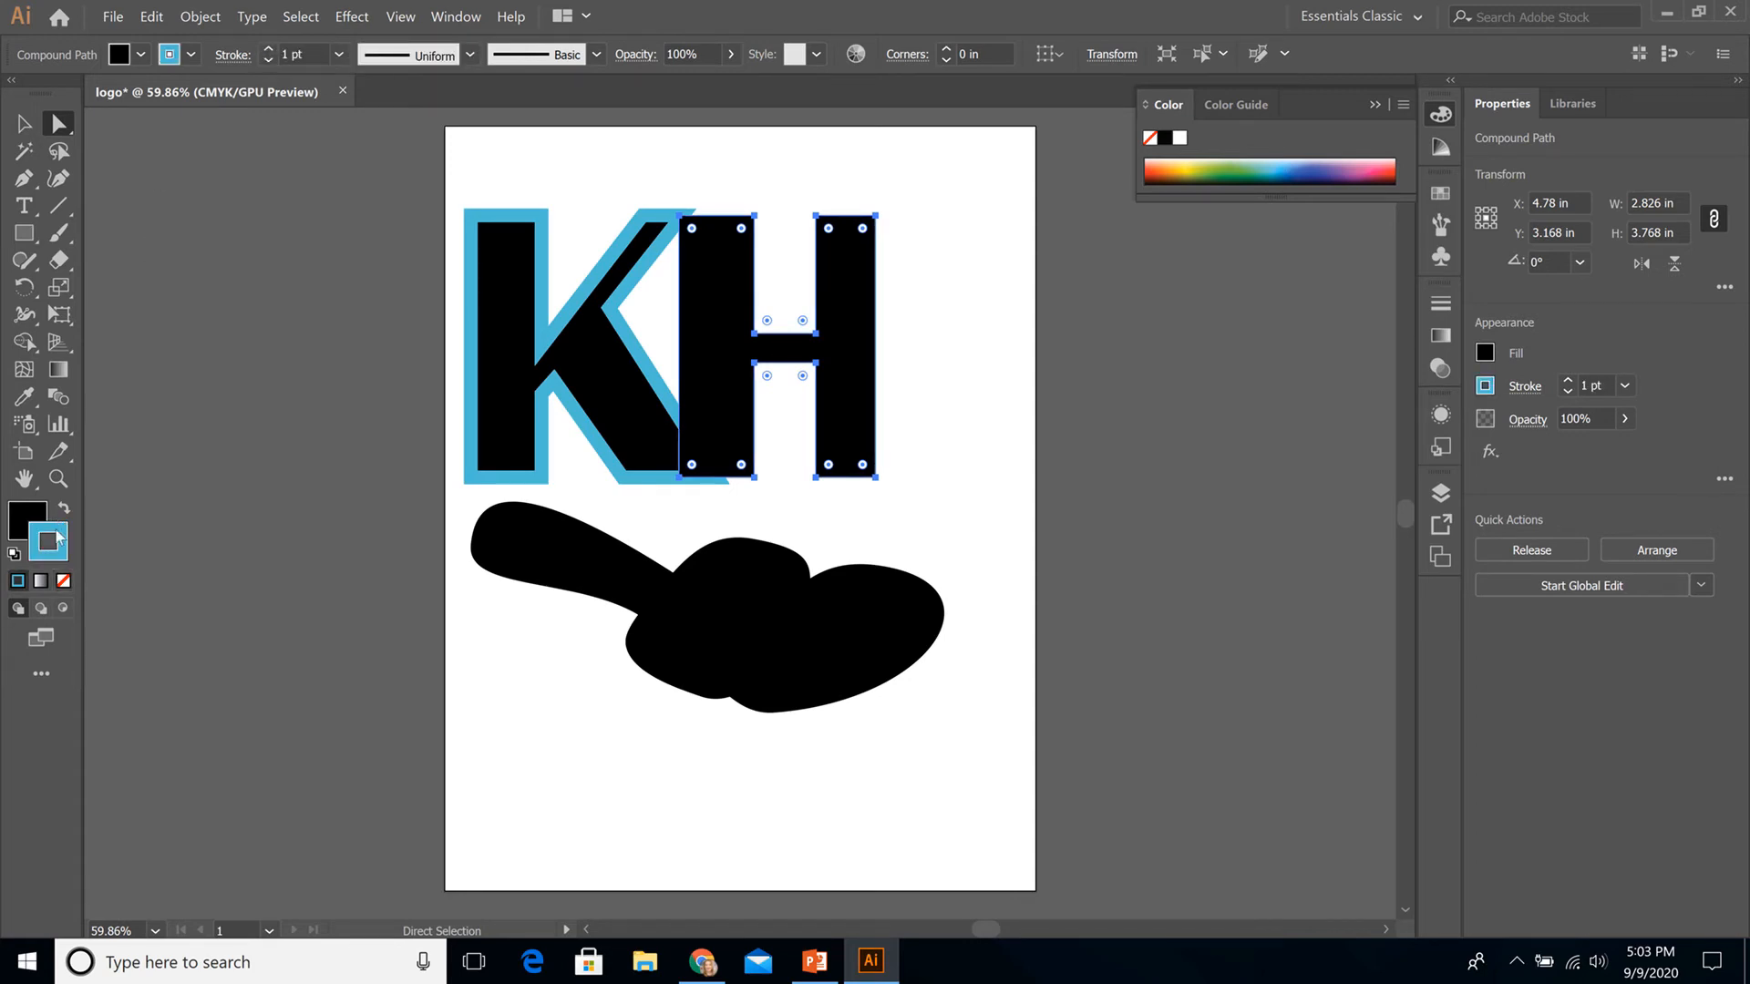
{"action": "left_click", "coordinate": [954, 422]}
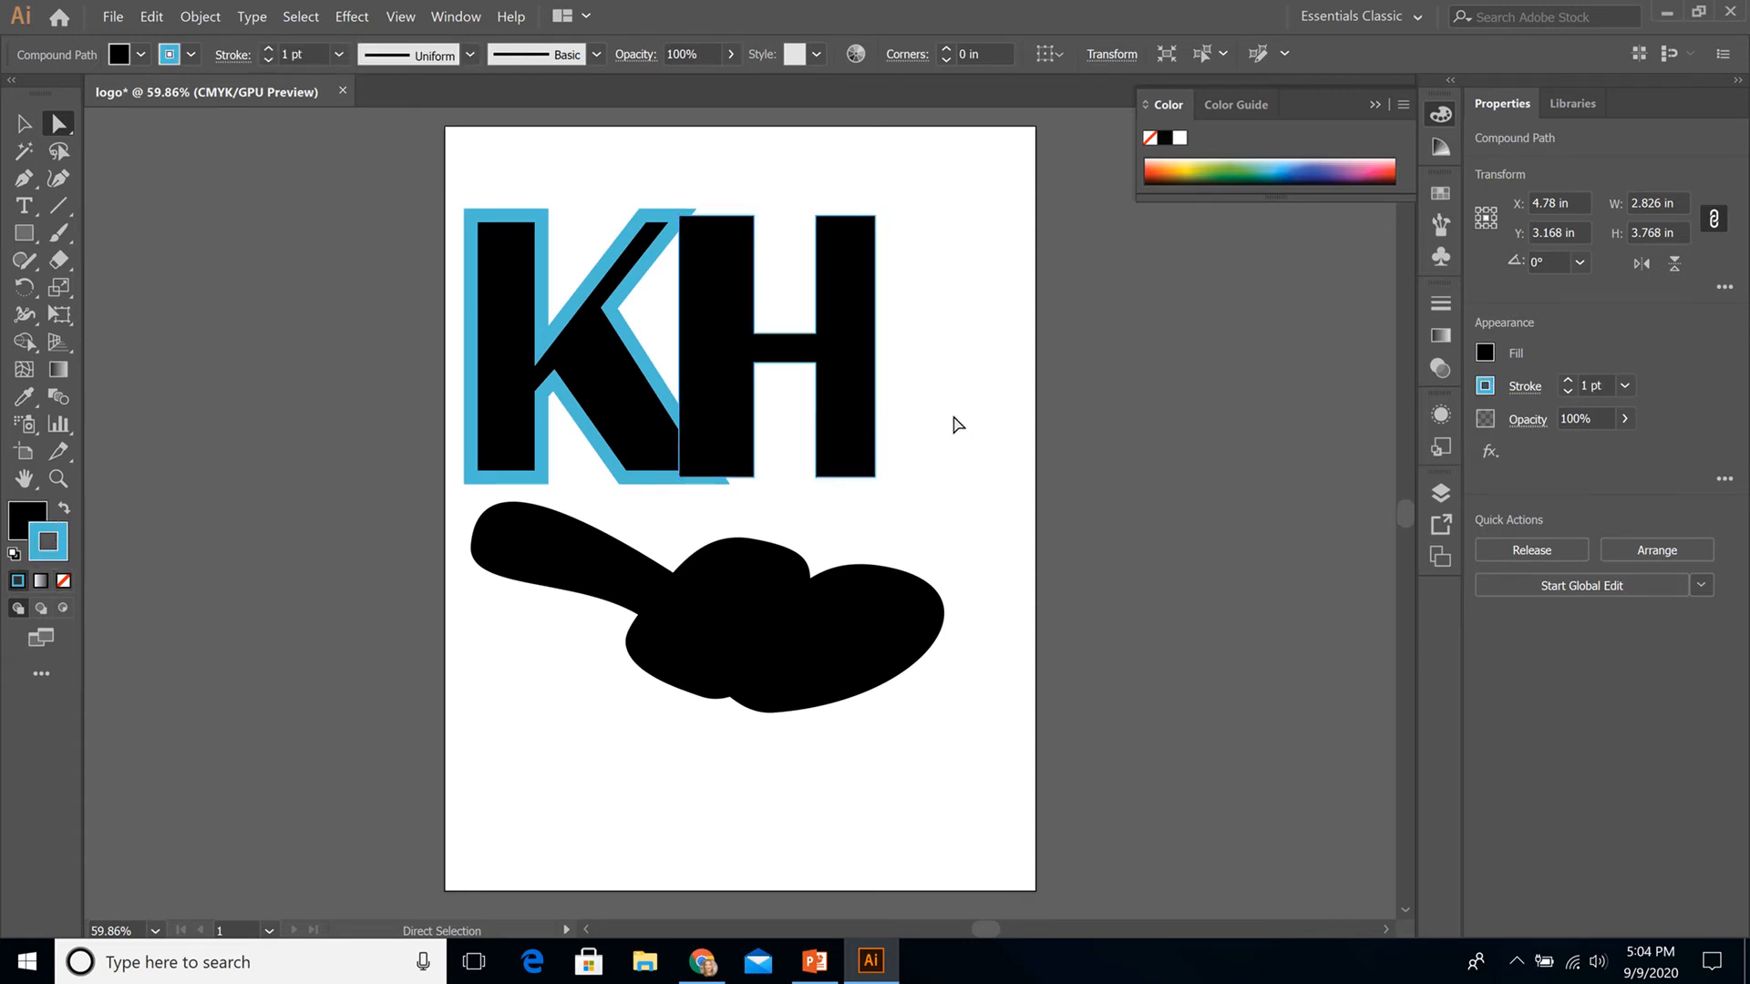
Step: Increase the H's stroke weight to 13 pt and deselect the letter
{"action": "left_click", "coordinate": [695, 334]}
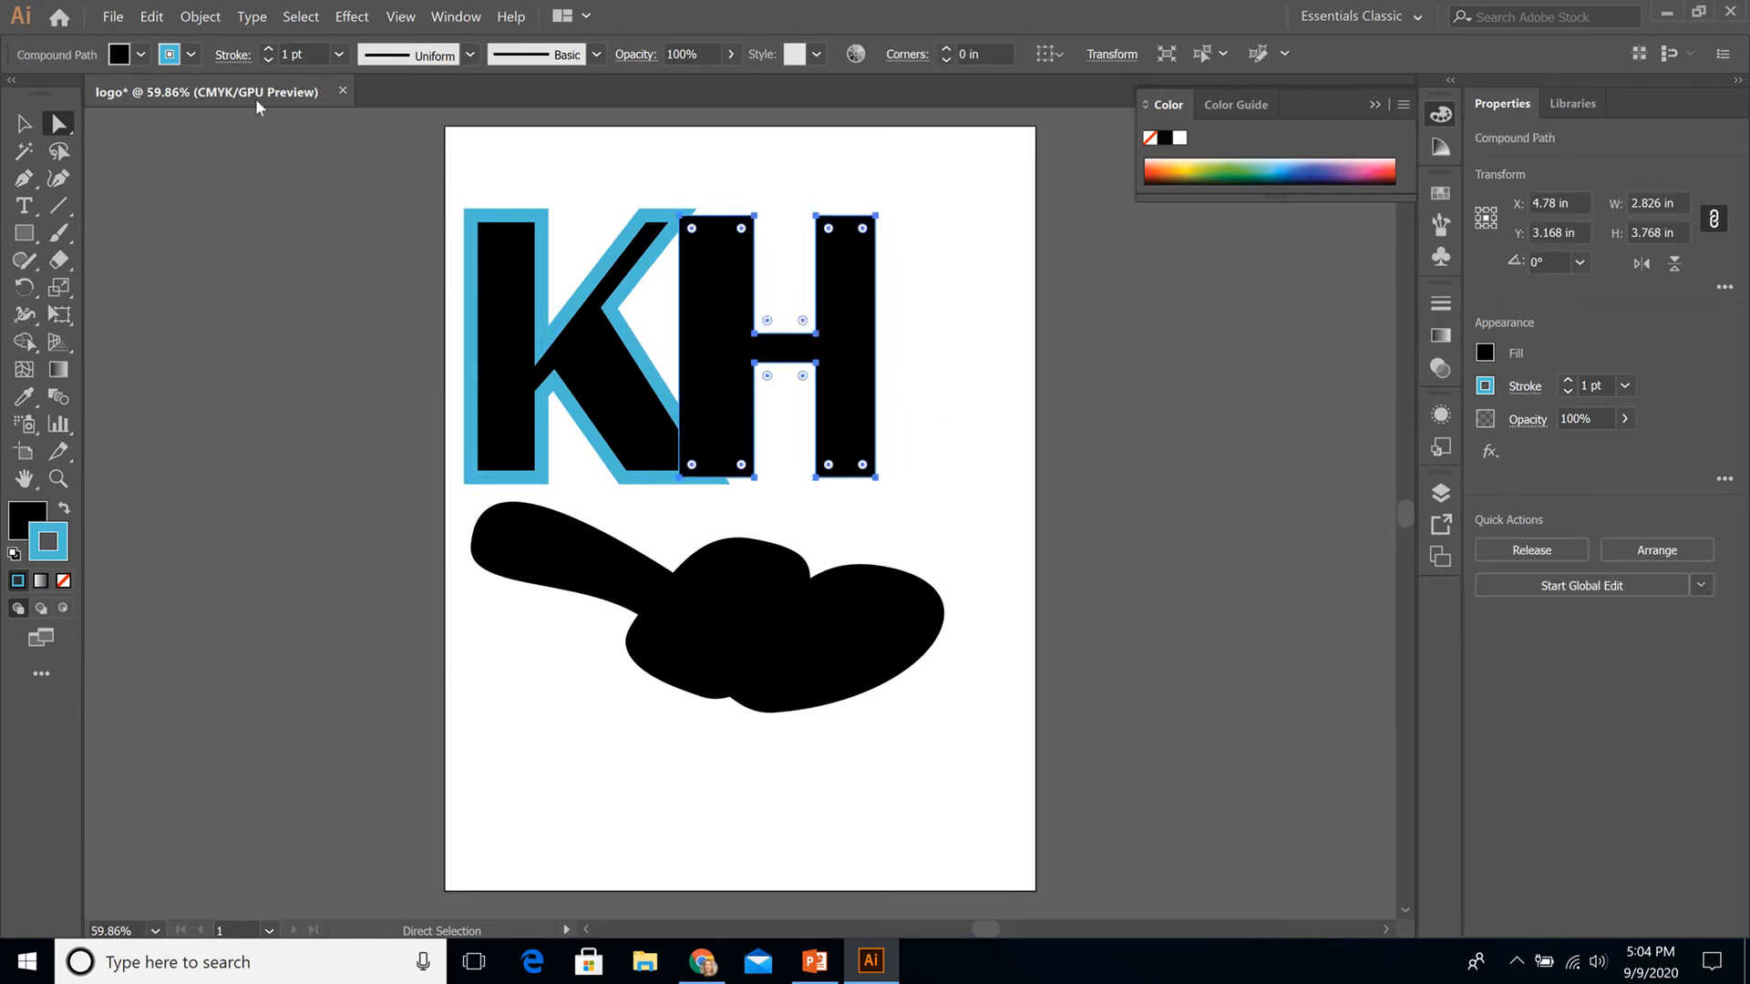
{"action": "left_click", "coordinate": [271, 49]}
{"action": "left_click", "coordinate": [271, 49]}
{"action": "left_click", "coordinate": [271, 49]}
{"action": "left_click", "coordinate": [271, 49]}
{"action": "left_click", "coordinate": [270, 49]}
{"action": "left_click", "coordinate": [270, 49]}
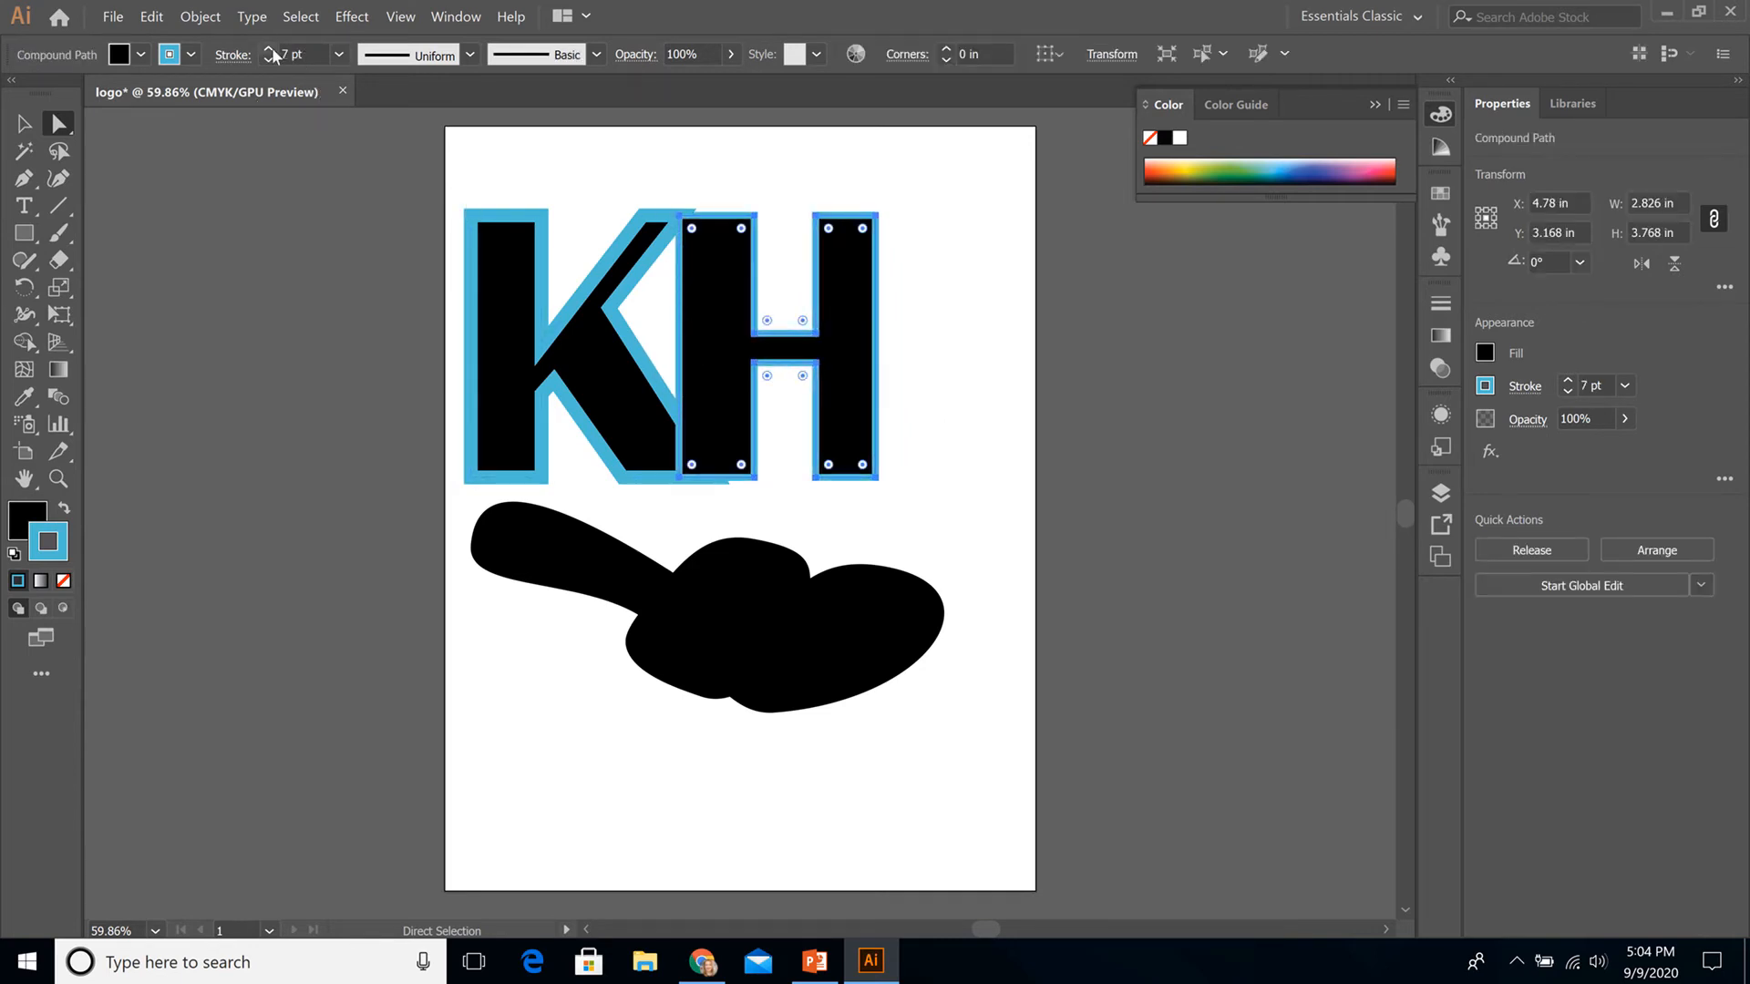
{"action": "left_click", "coordinate": [271, 49]}
{"action": "left_click", "coordinate": [271, 49]}
{"action": "left_click", "coordinate": [271, 50]}
{"action": "left_click", "coordinate": [271, 49]}
{"action": "left_click", "coordinate": [270, 50]}
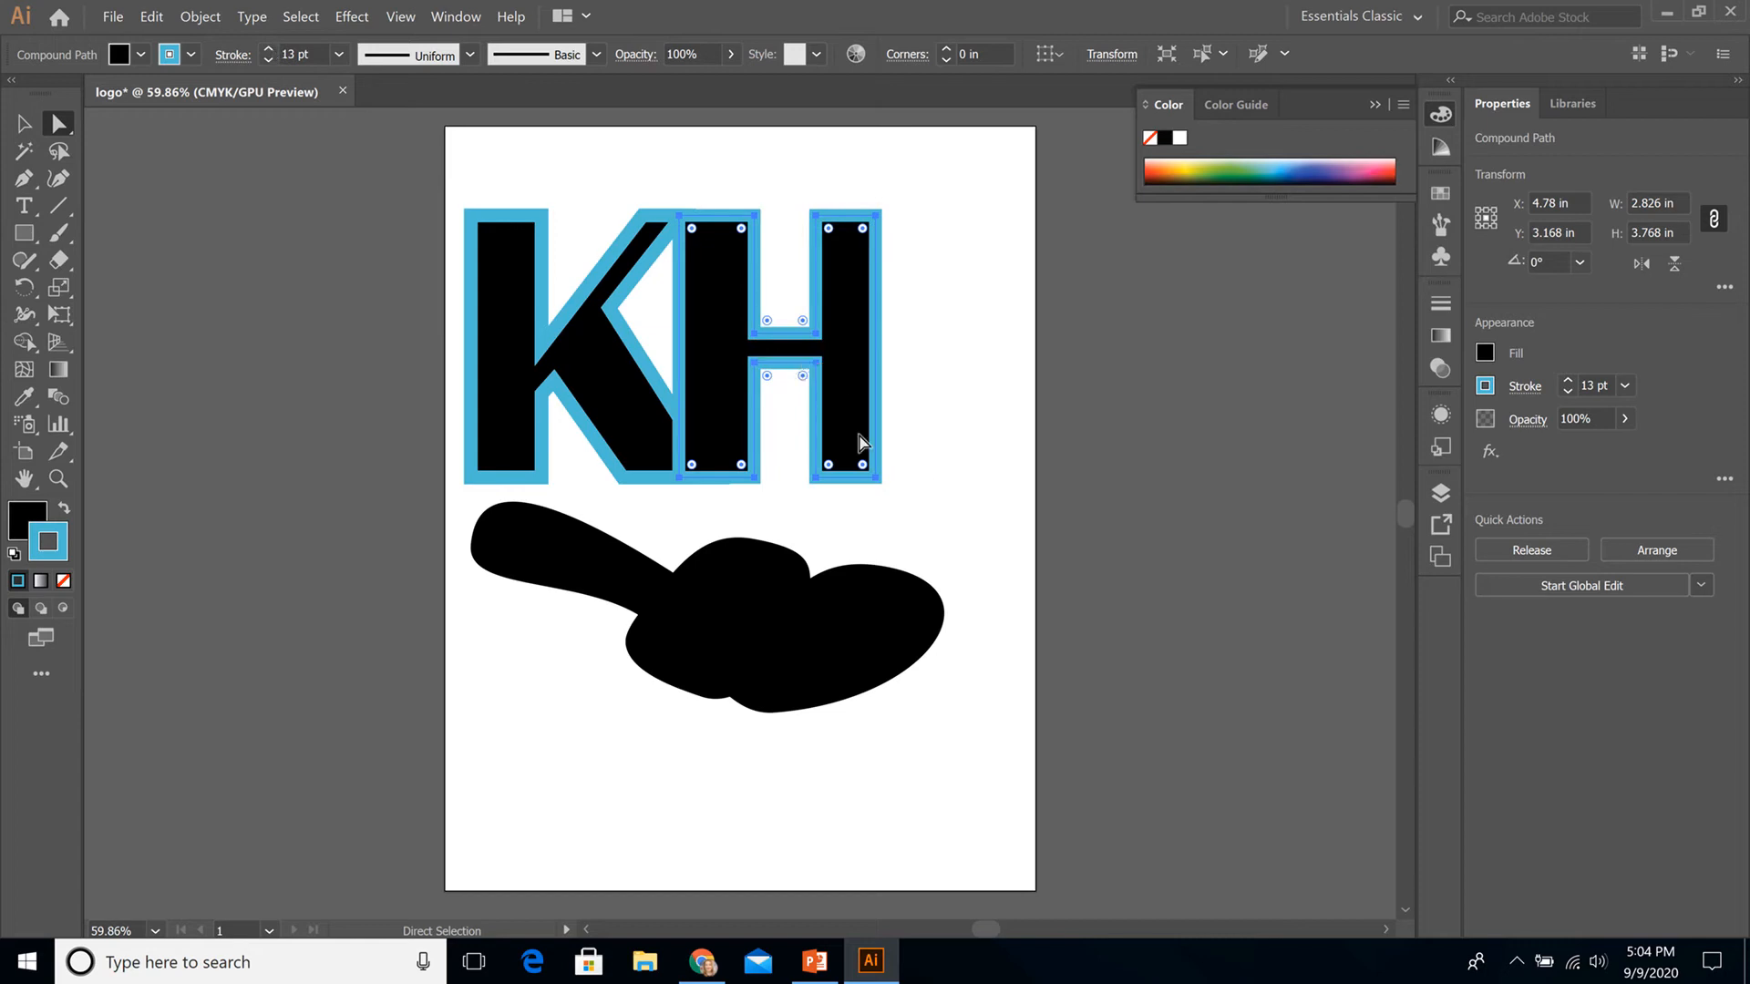
{"action": "left_click", "coordinate": [961, 502]}
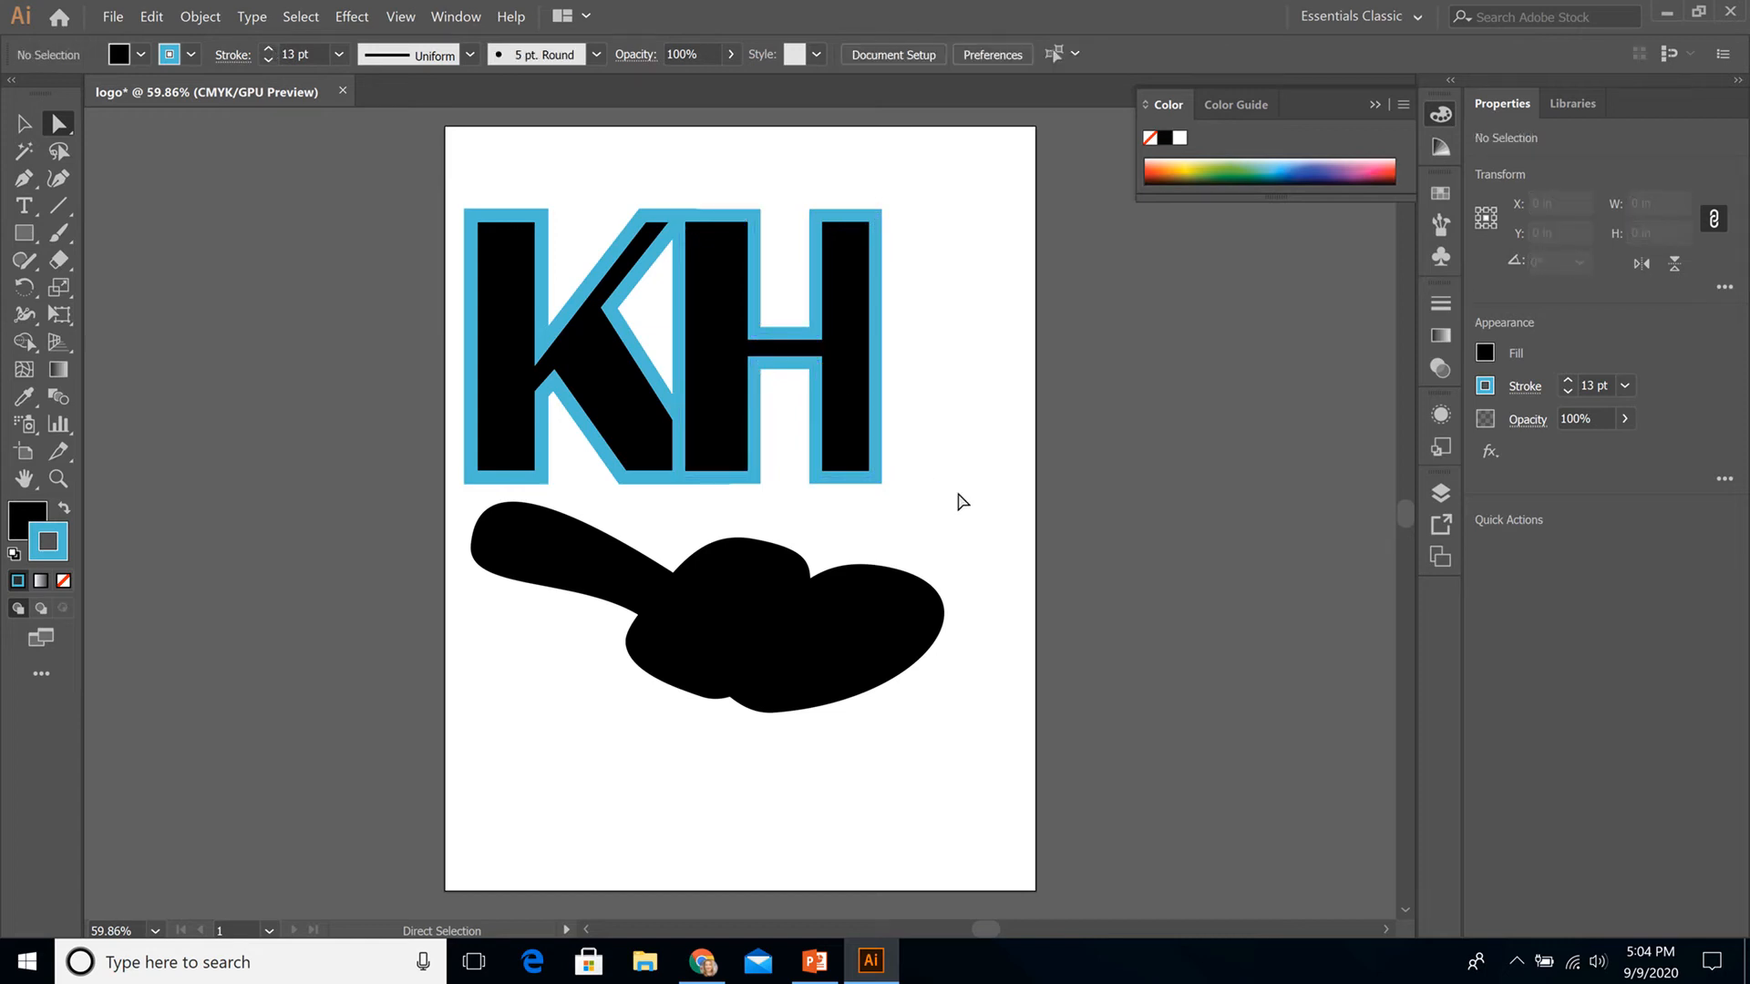
Step: Fill the long curved swoosh shape beneath the letters with pink, colour E18DB4
{"action": "left_click", "coordinate": [766, 613]}
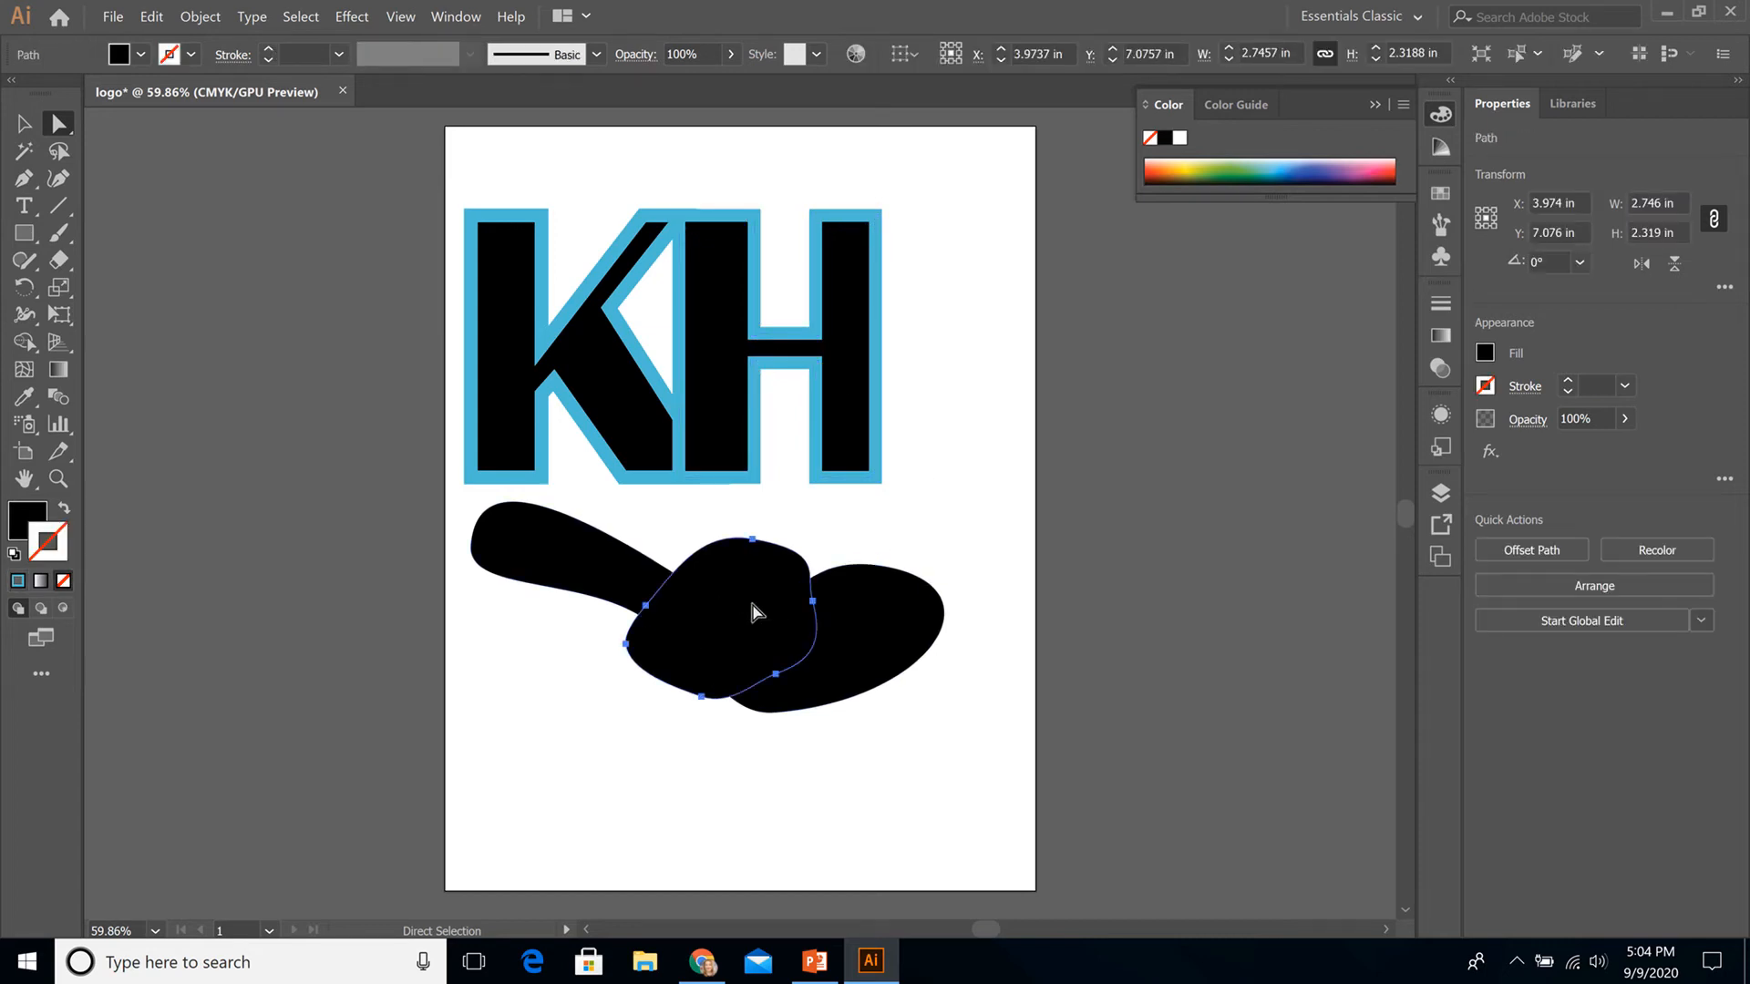
{"action": "left_click", "coordinate": [586, 593]}
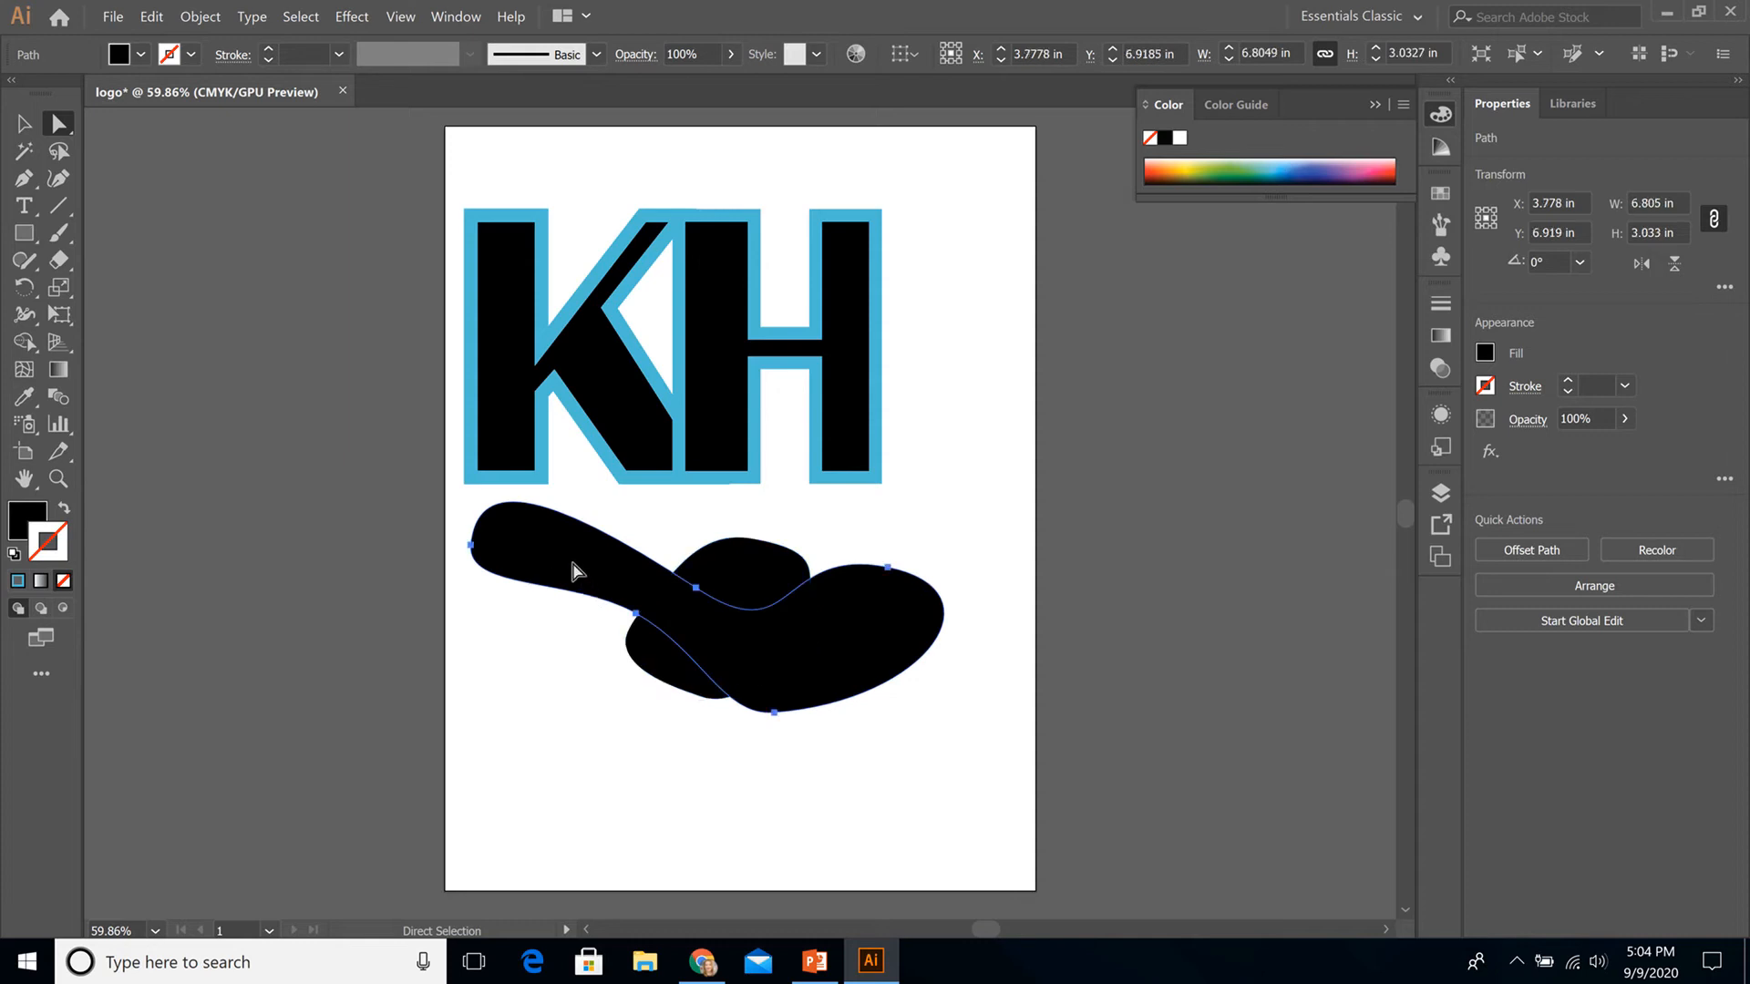
{"action": "left_click", "coordinate": [28, 519]}
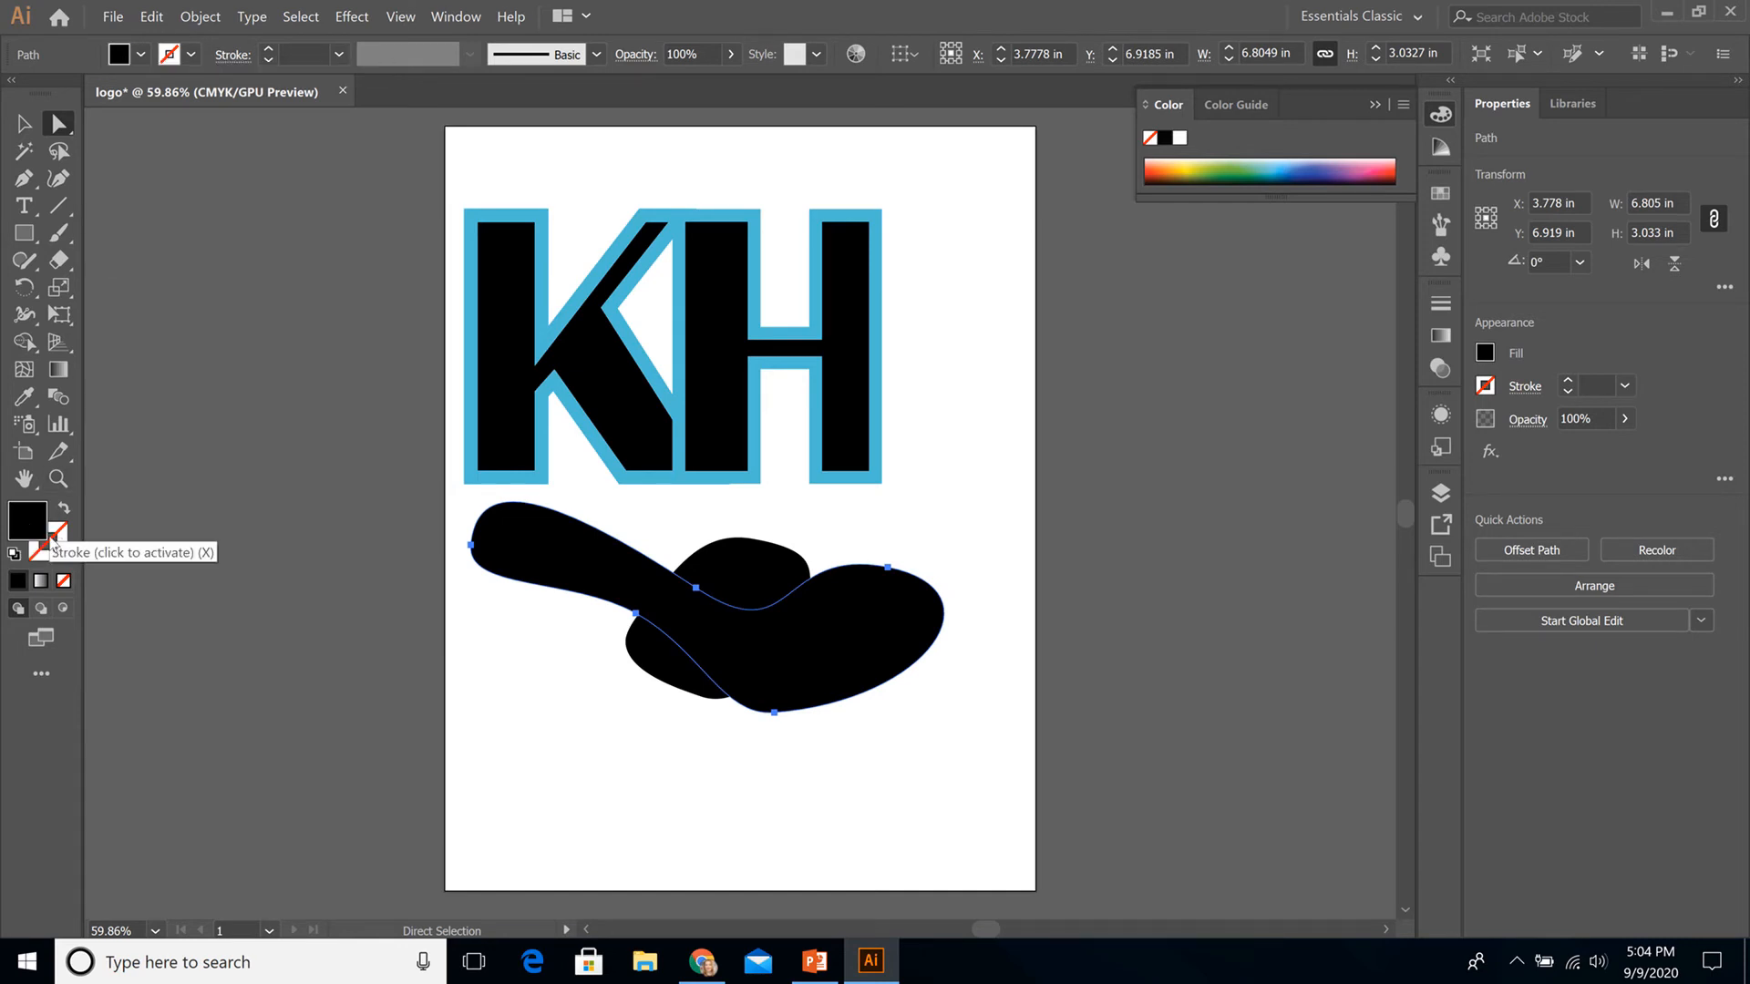
{"action": "double_click", "coordinate": [37, 523]}
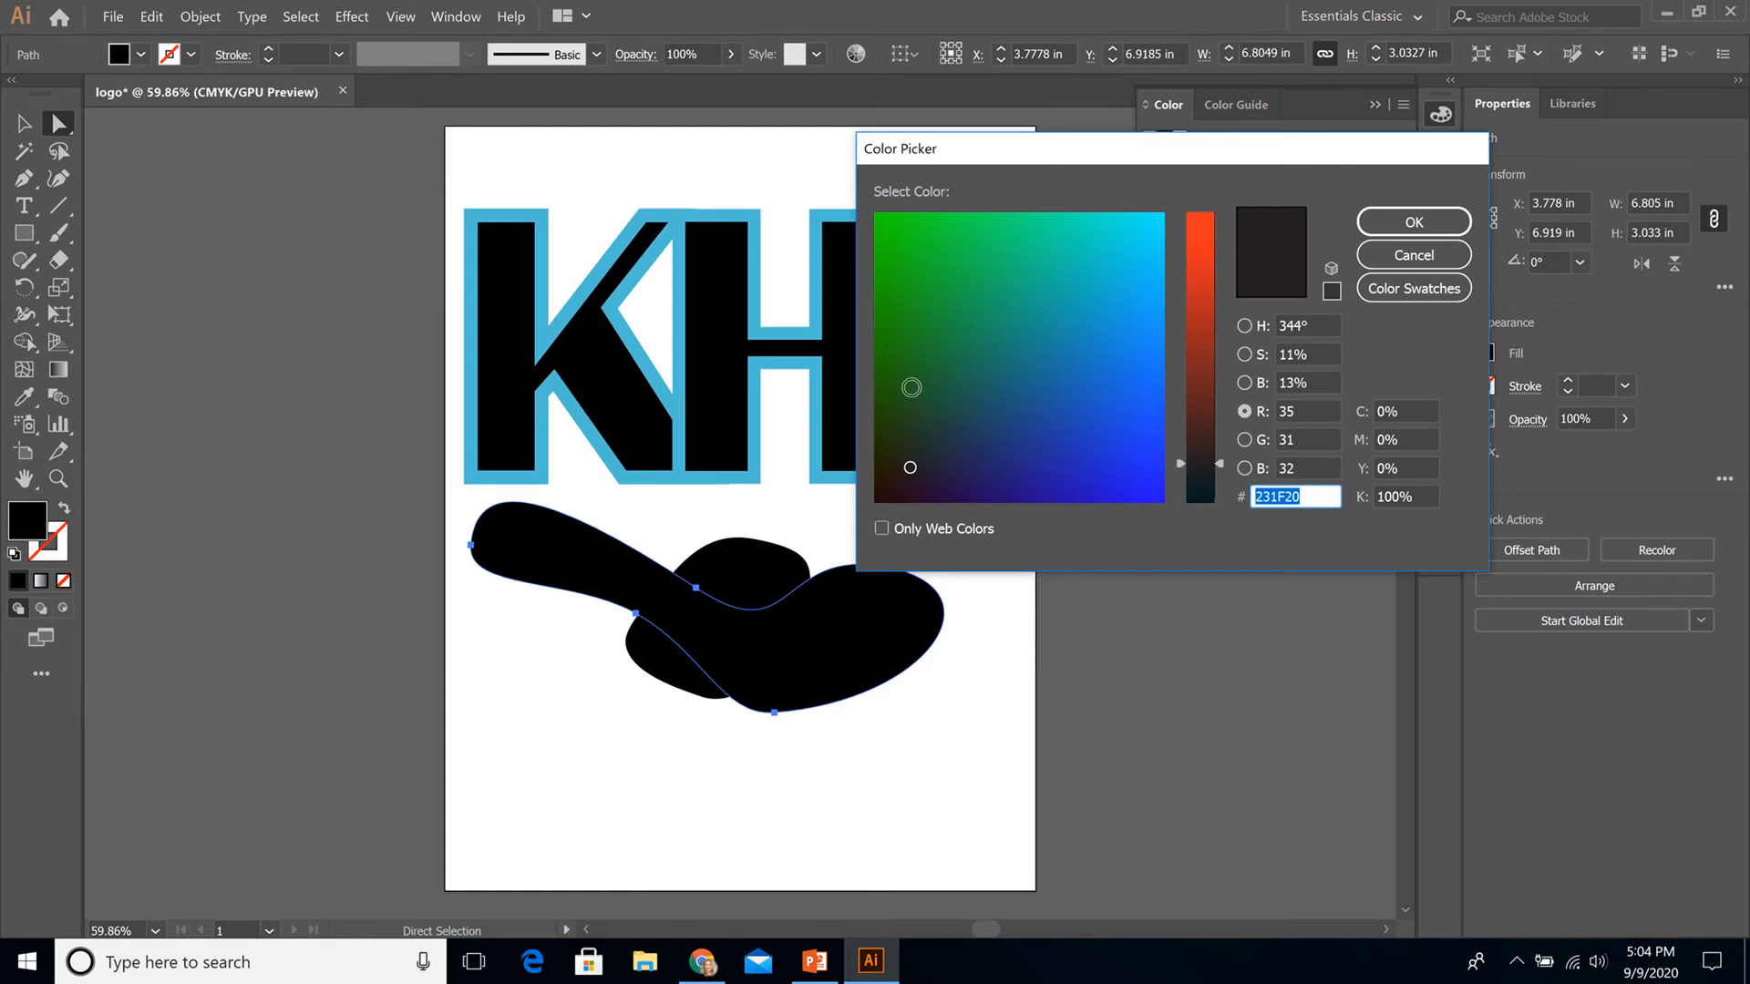
{"action": "left_click", "coordinate": [1206, 248]}
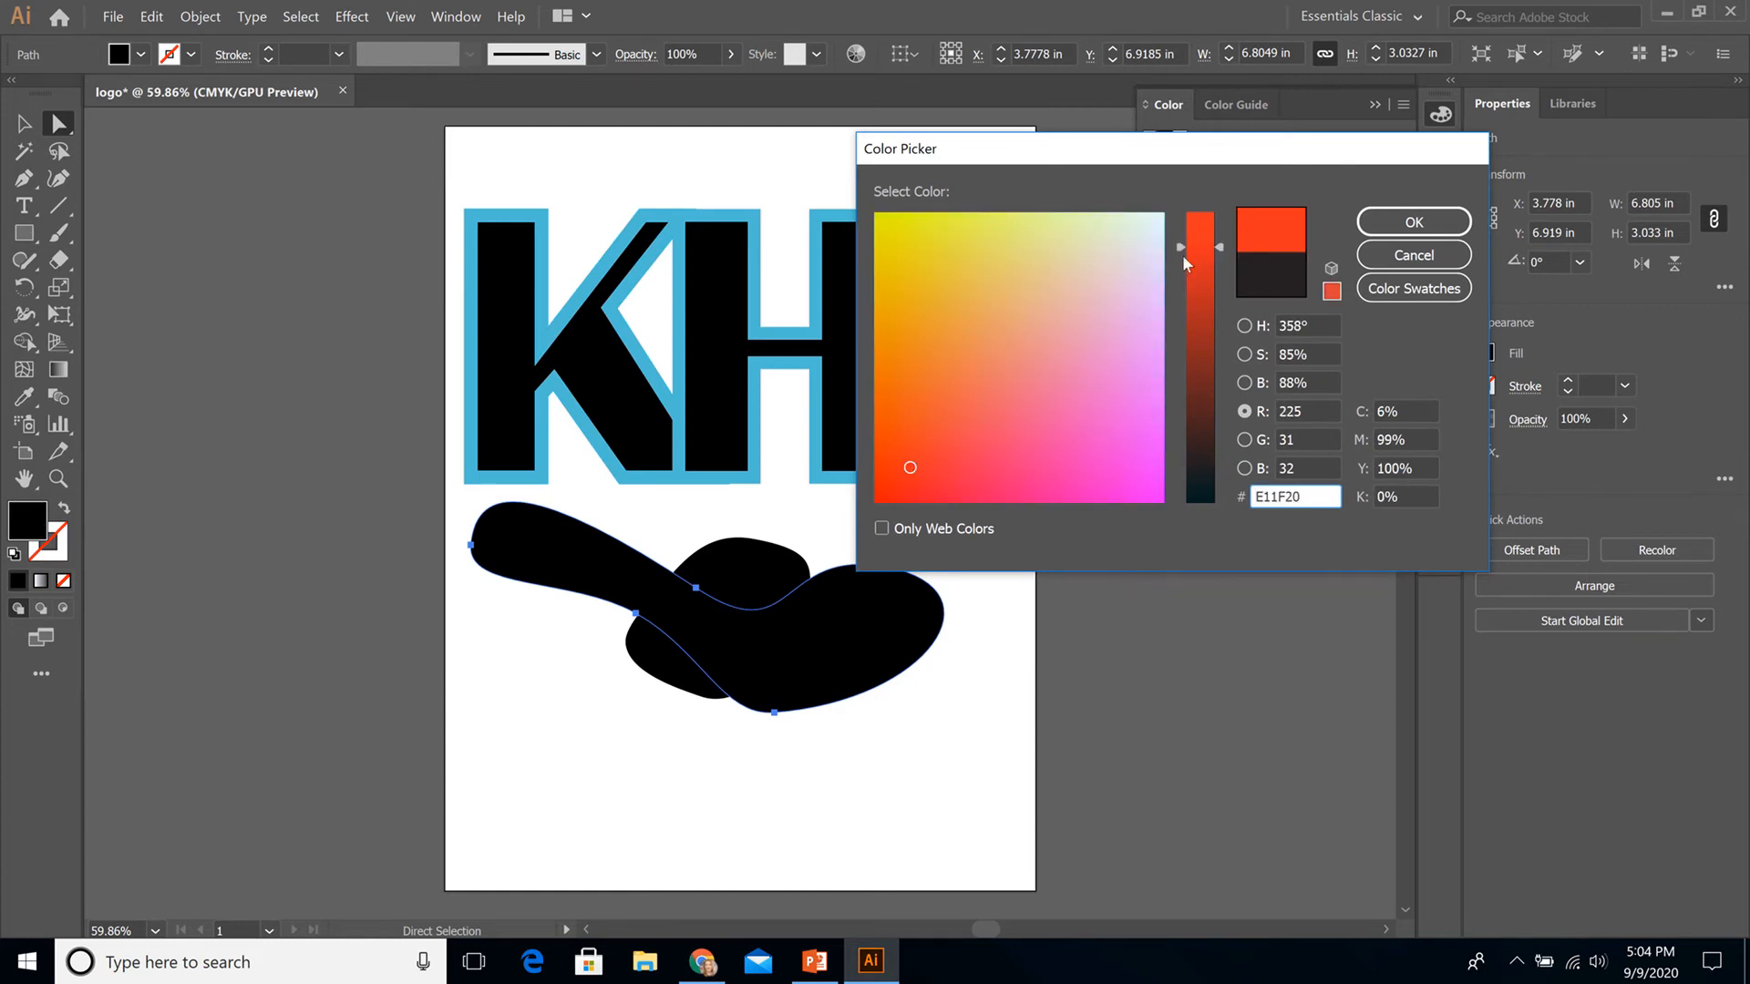
{"action": "left_click", "coordinate": [1078, 342]}
{"action": "left_click", "coordinate": [1393, 223]}
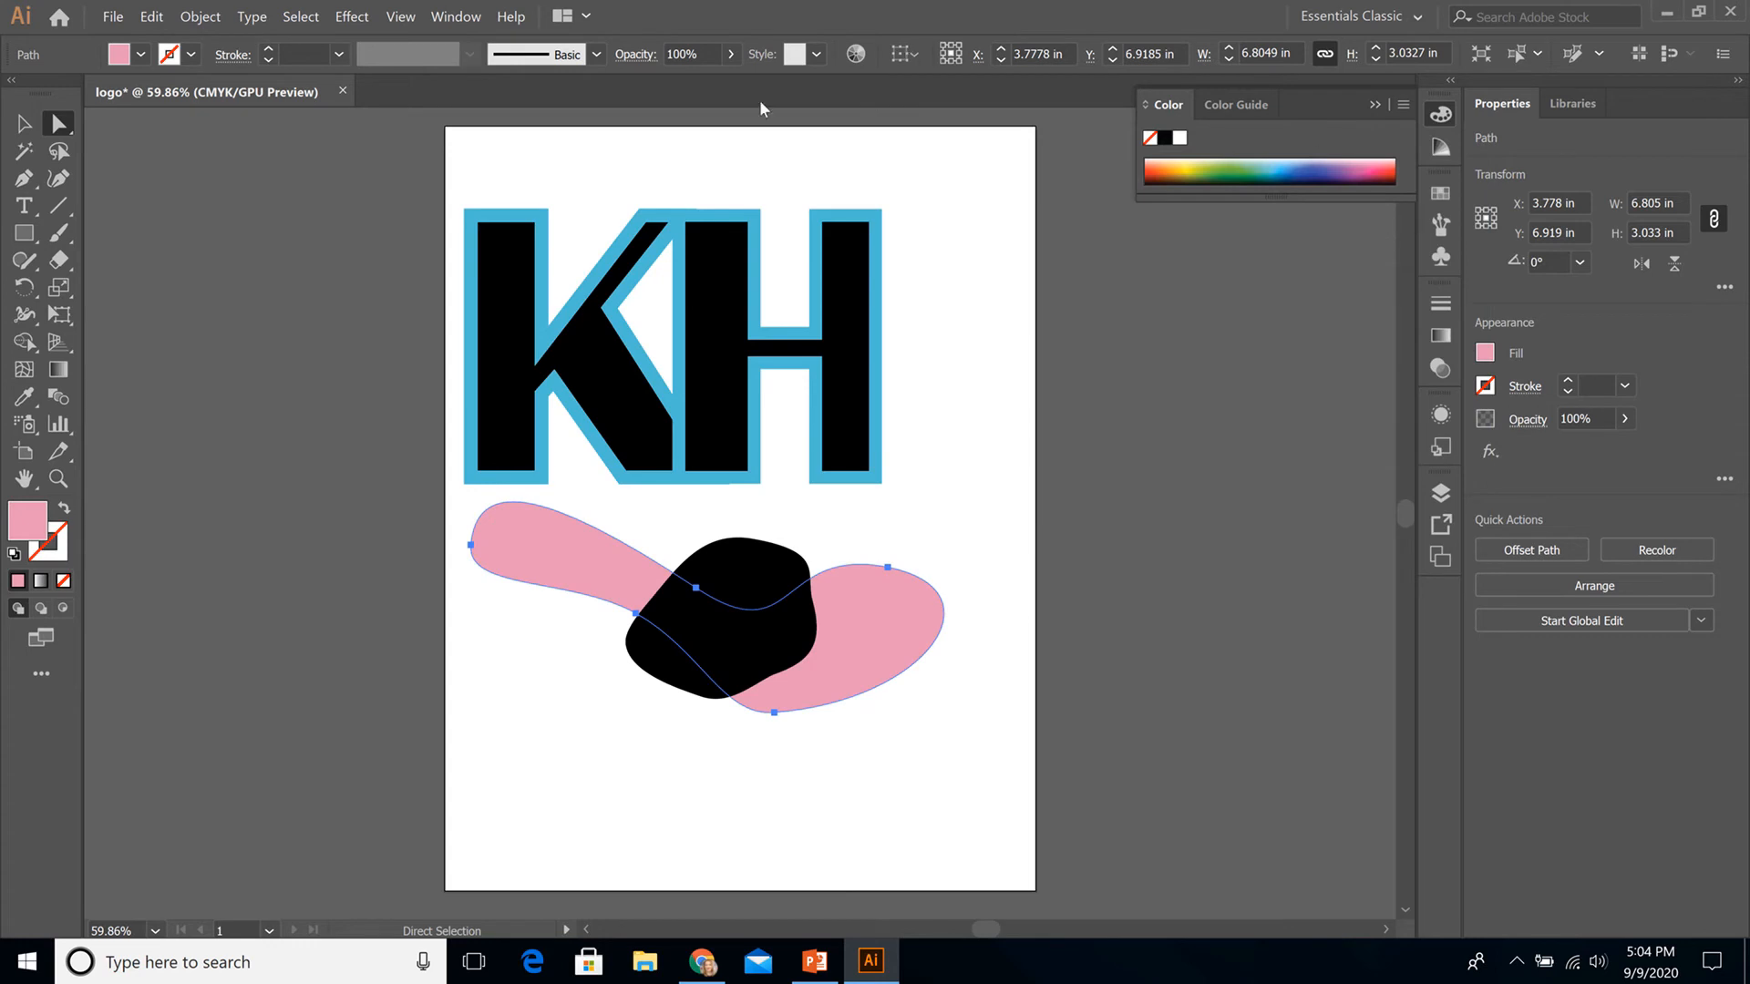
{"action": "left_click", "coordinate": [192, 56]}
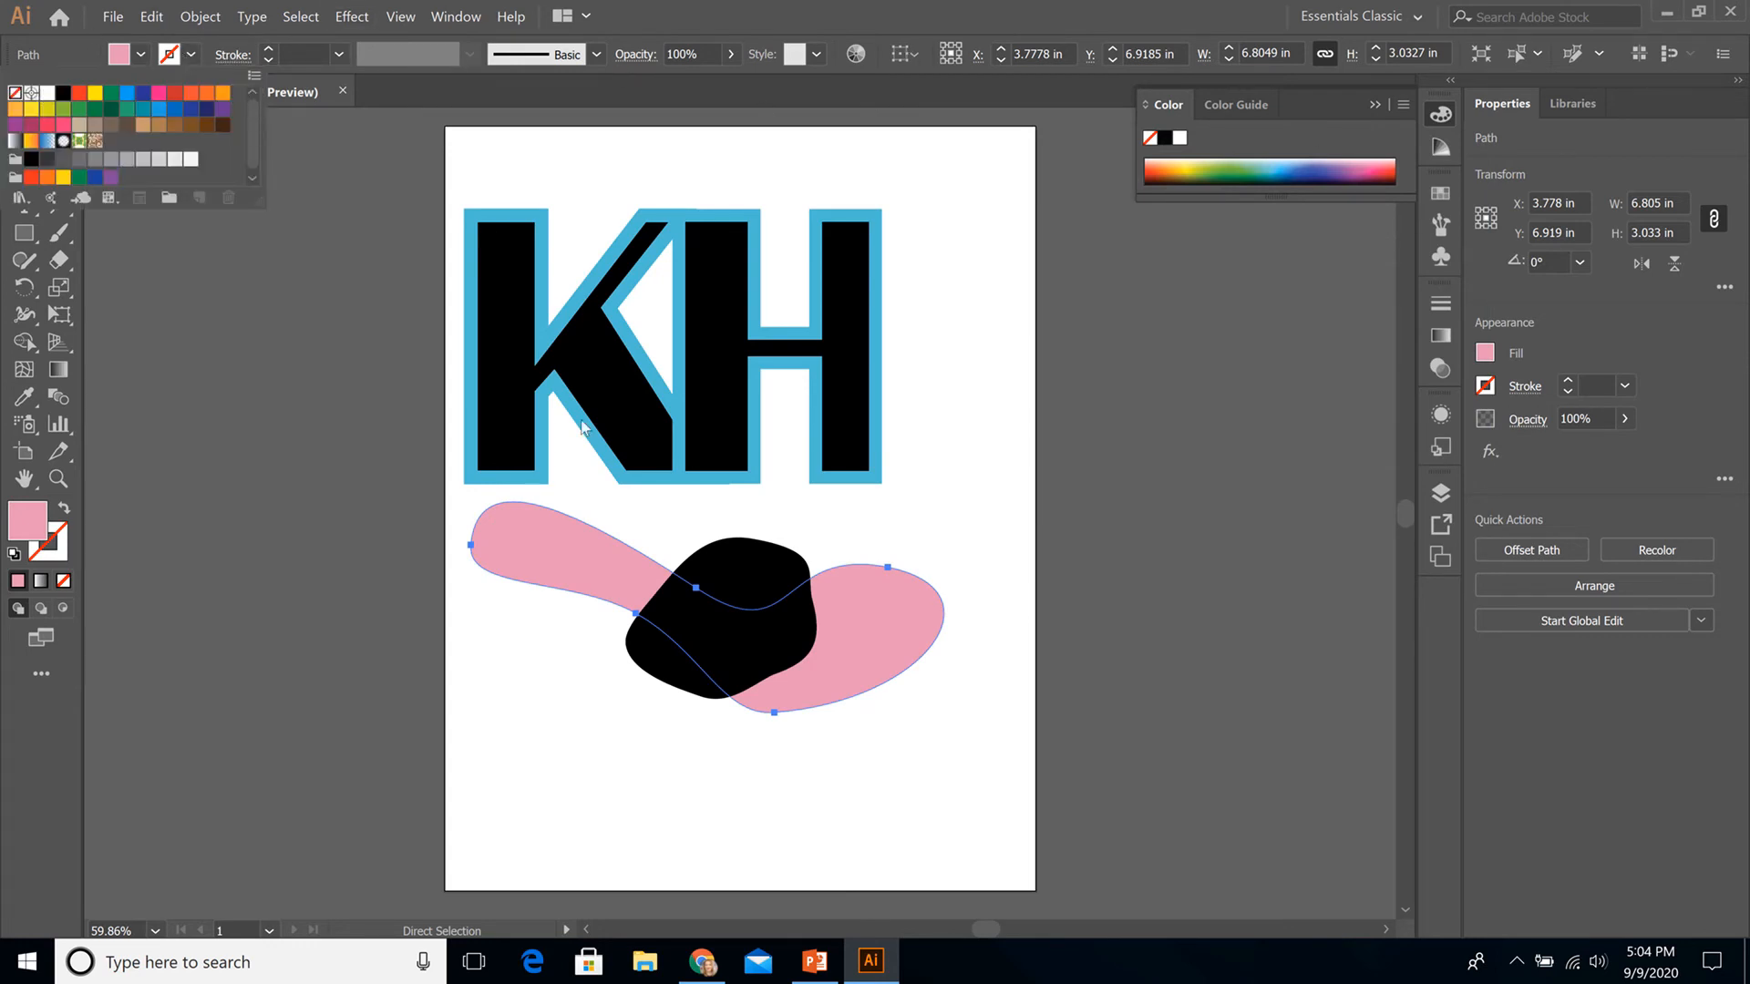
{"action": "key", "text": "Escape"}
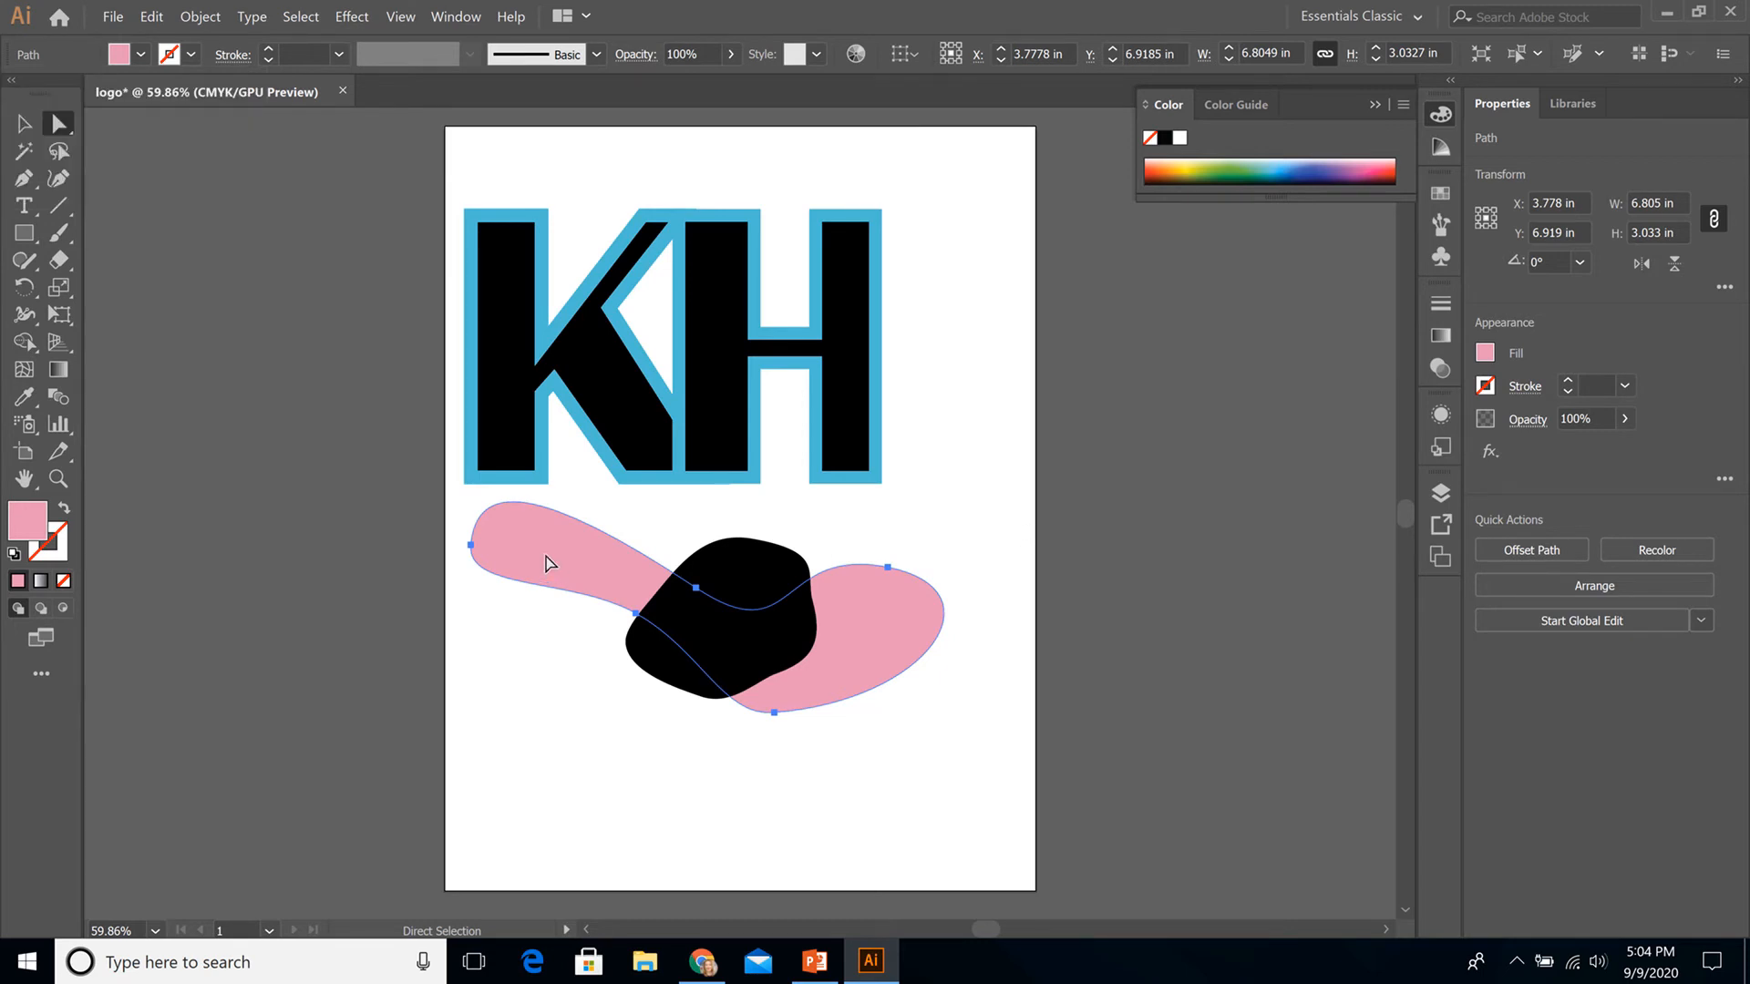
{"action": "left_click", "coordinate": [141, 55]}
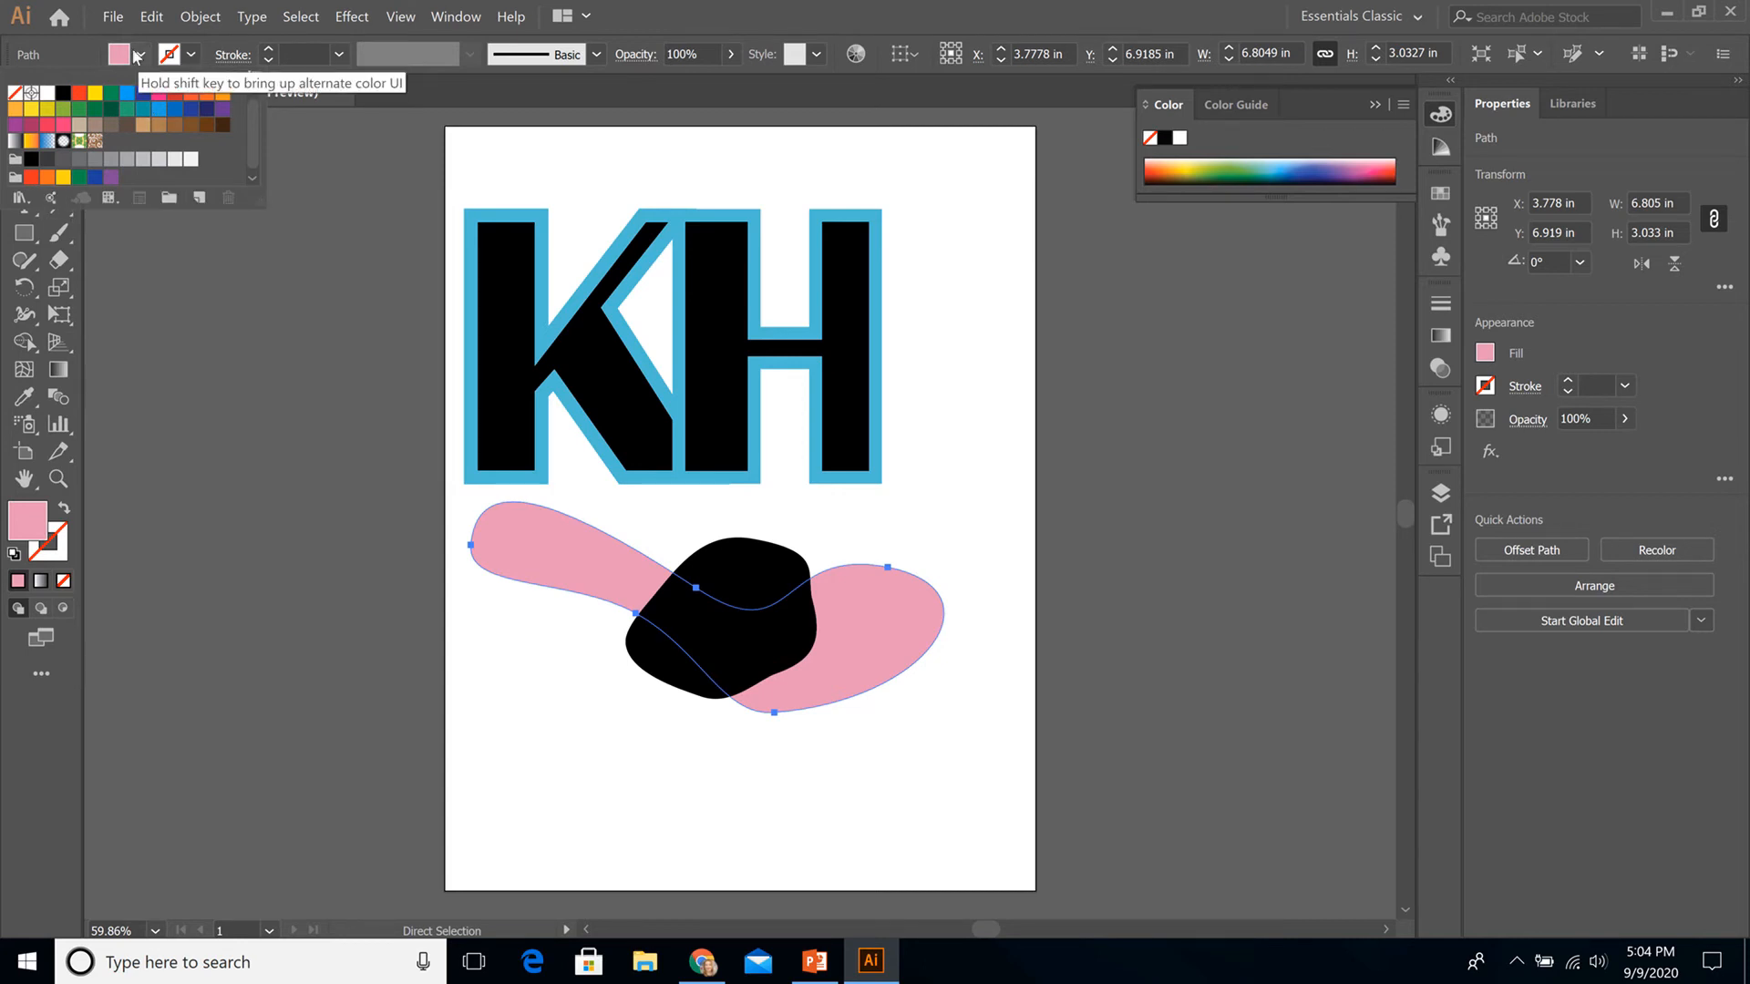
{"action": "double_click", "coordinate": [36, 529]}
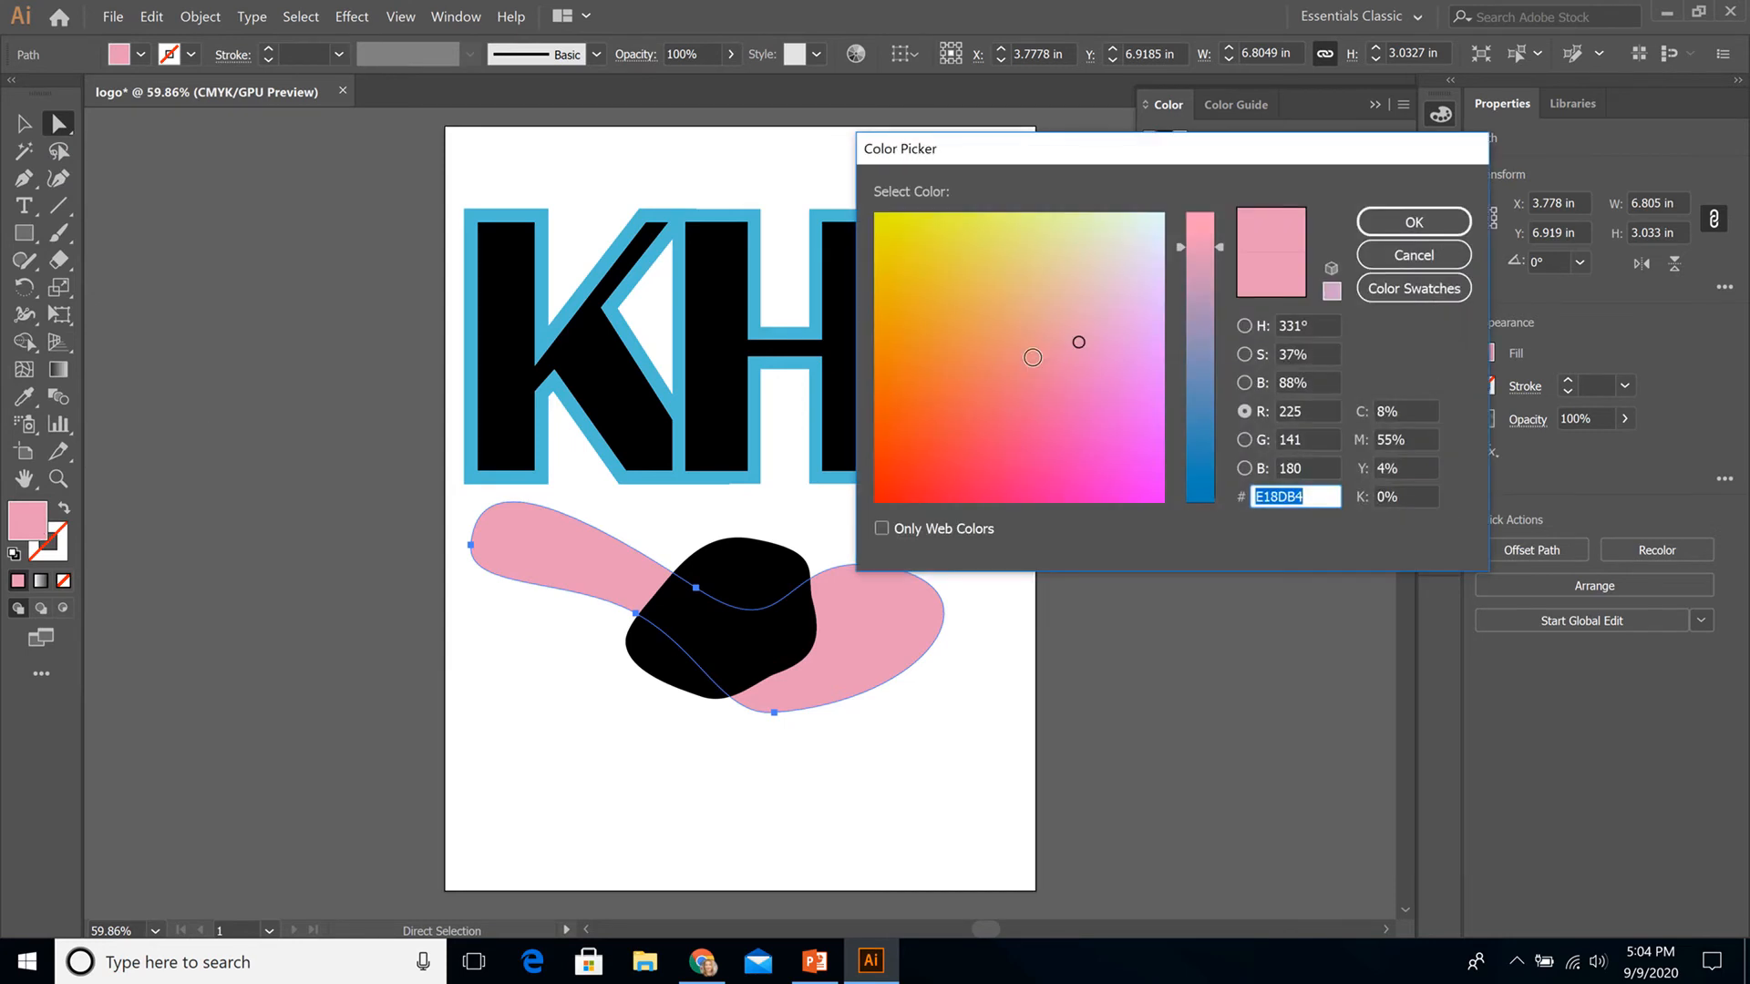
{"action": "left_click", "coordinate": [1404, 226]}
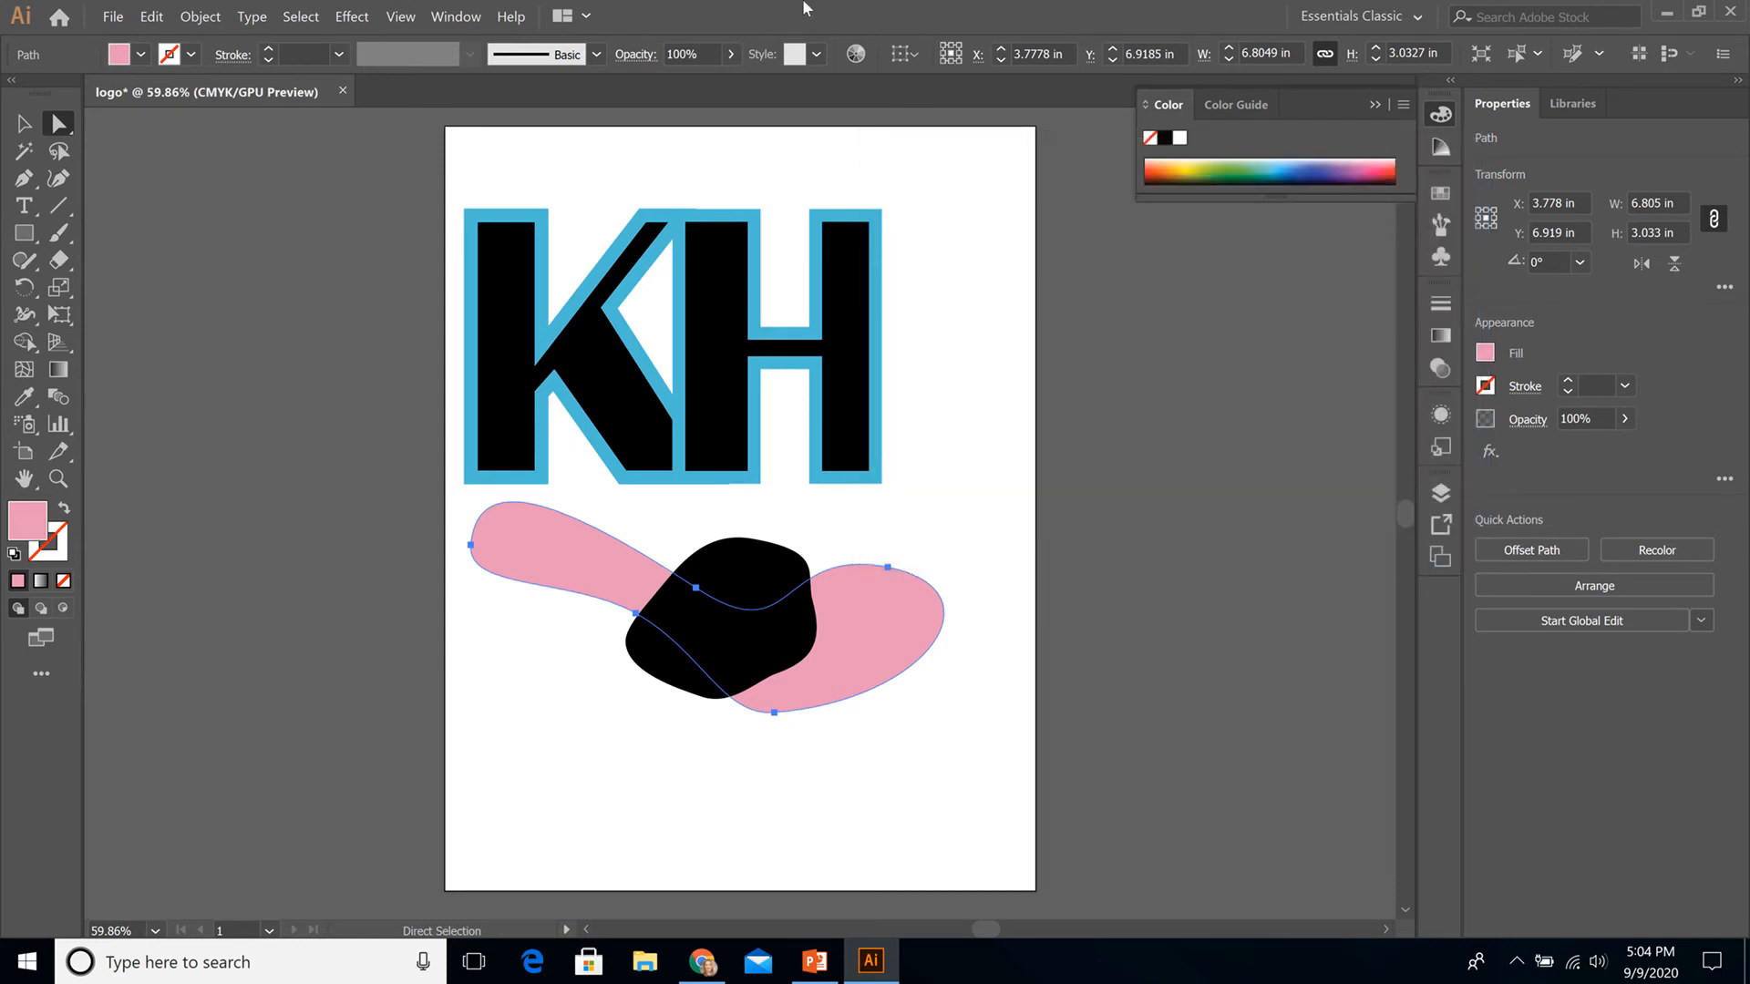
Step: Save the swoosh's pink fill as a global CMYK process swatch named C=8 M=55 Y=4 K=0
{"action": "left_click", "coordinate": [140, 53]}
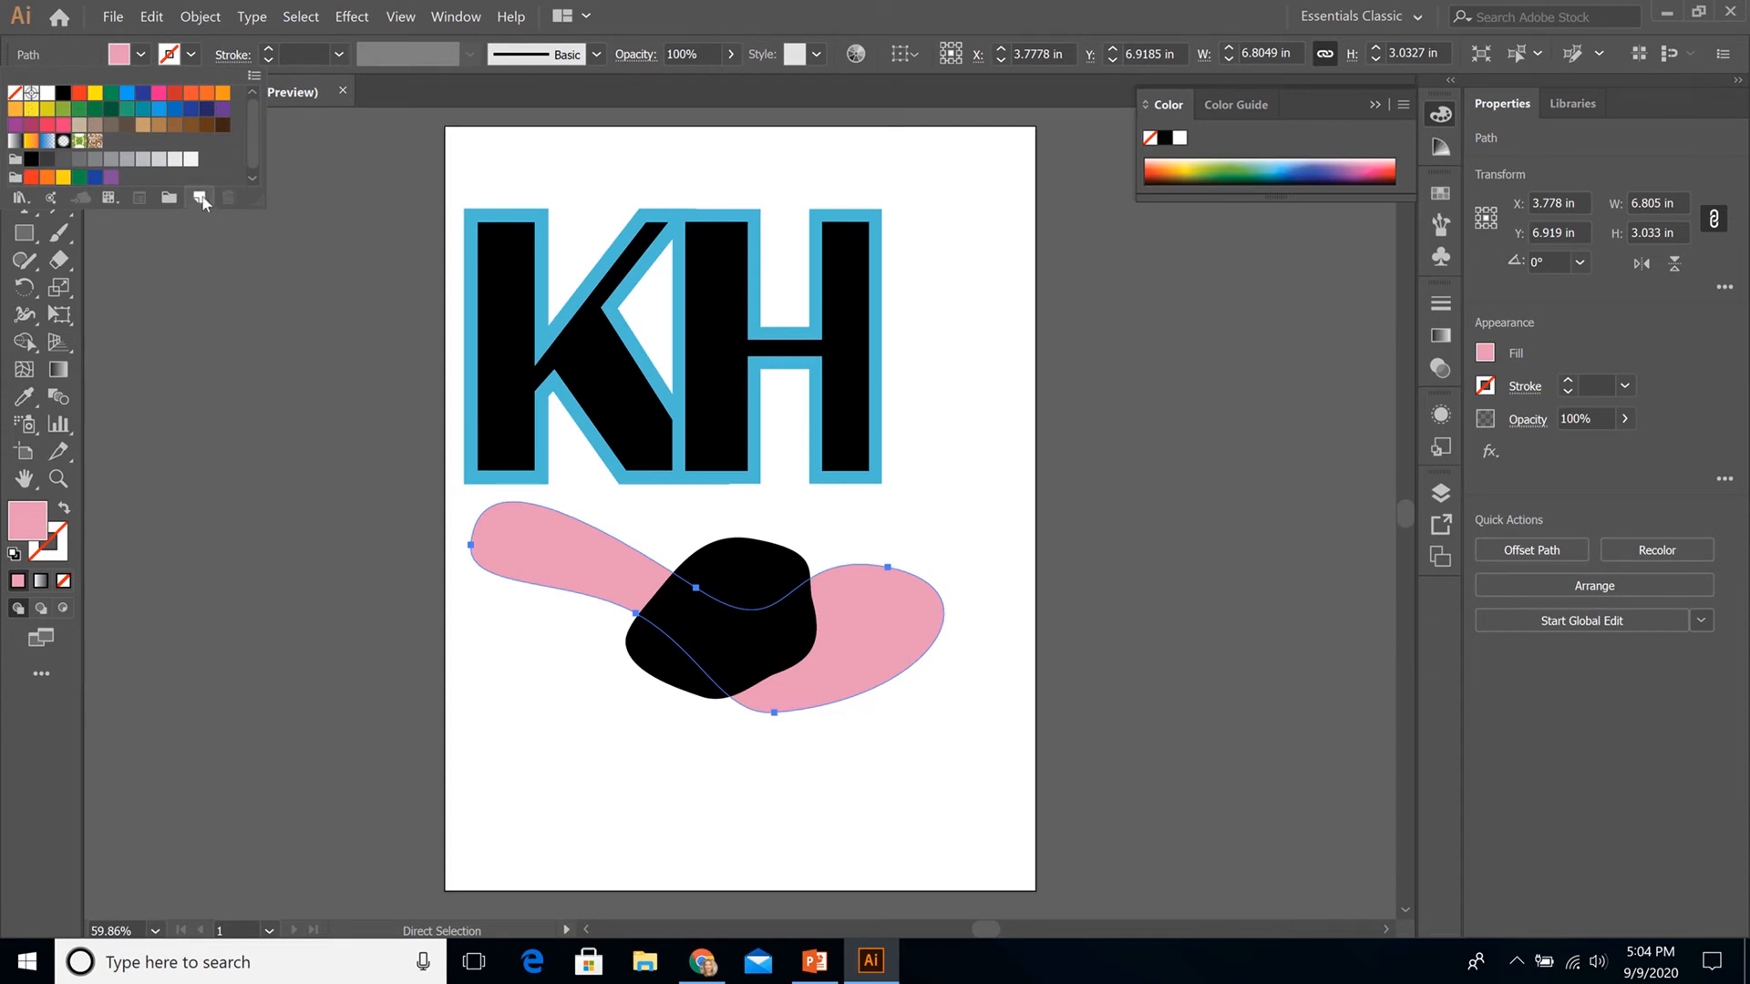
{"action": "left_click", "coordinate": [202, 198]}
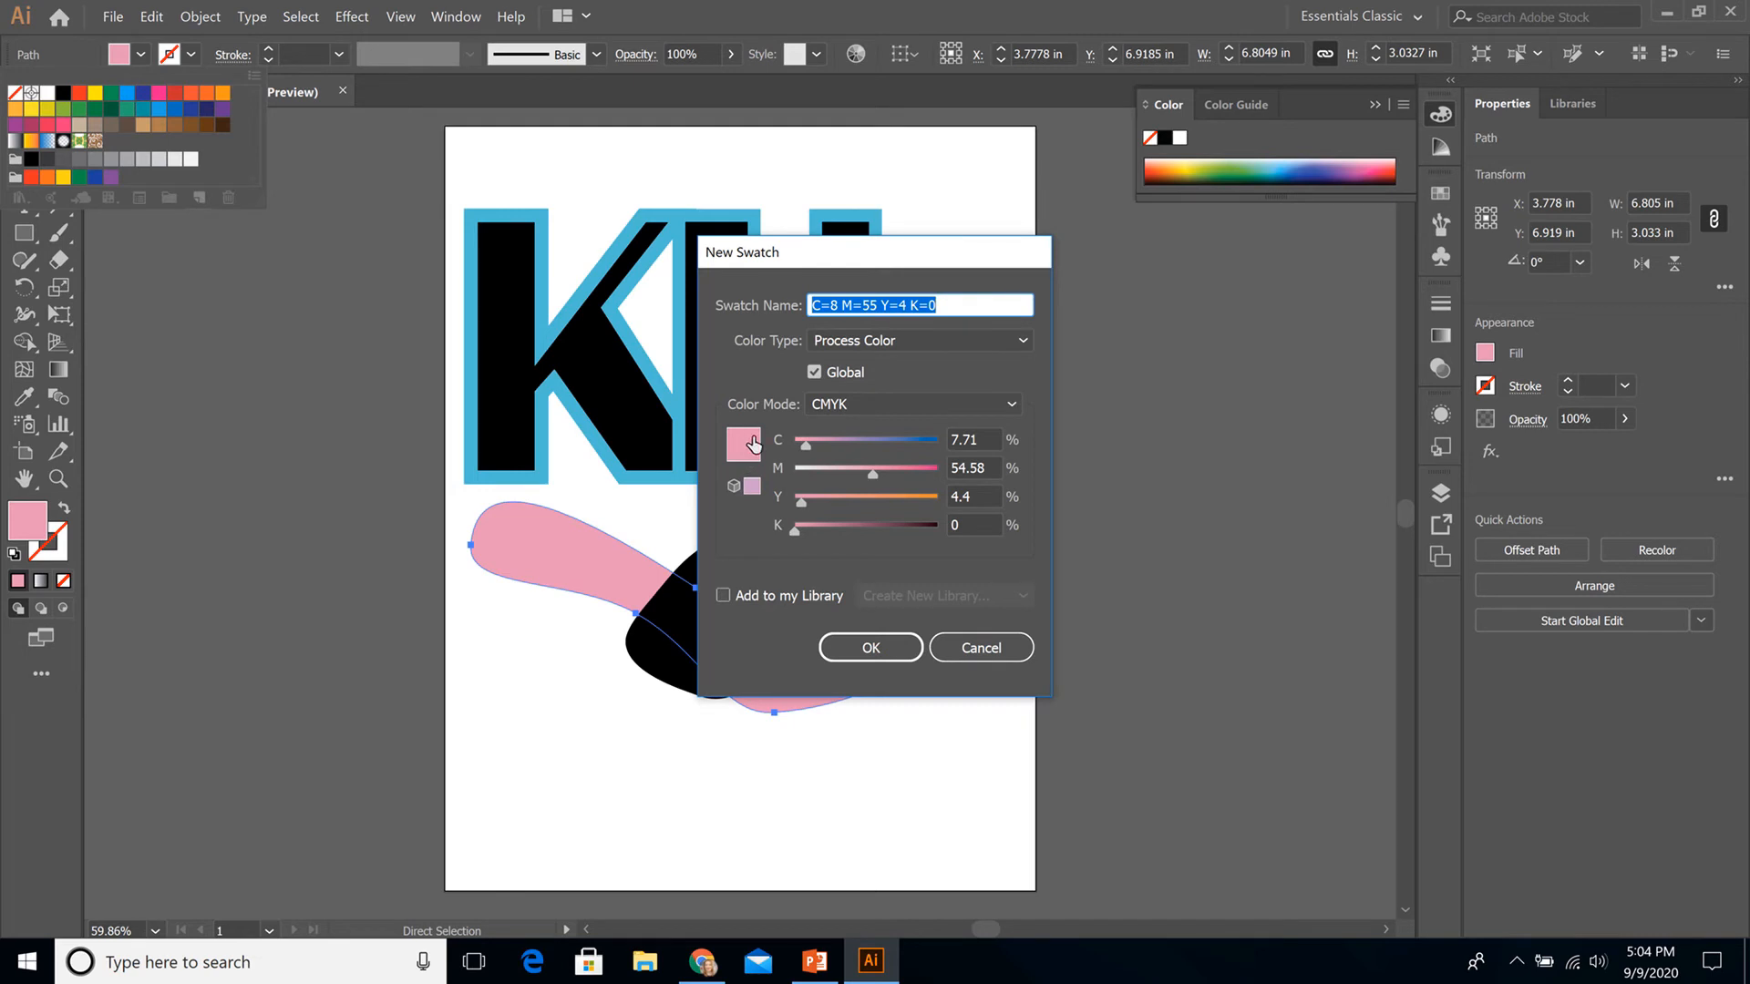
{"action": "left_click", "coordinate": [868, 645]}
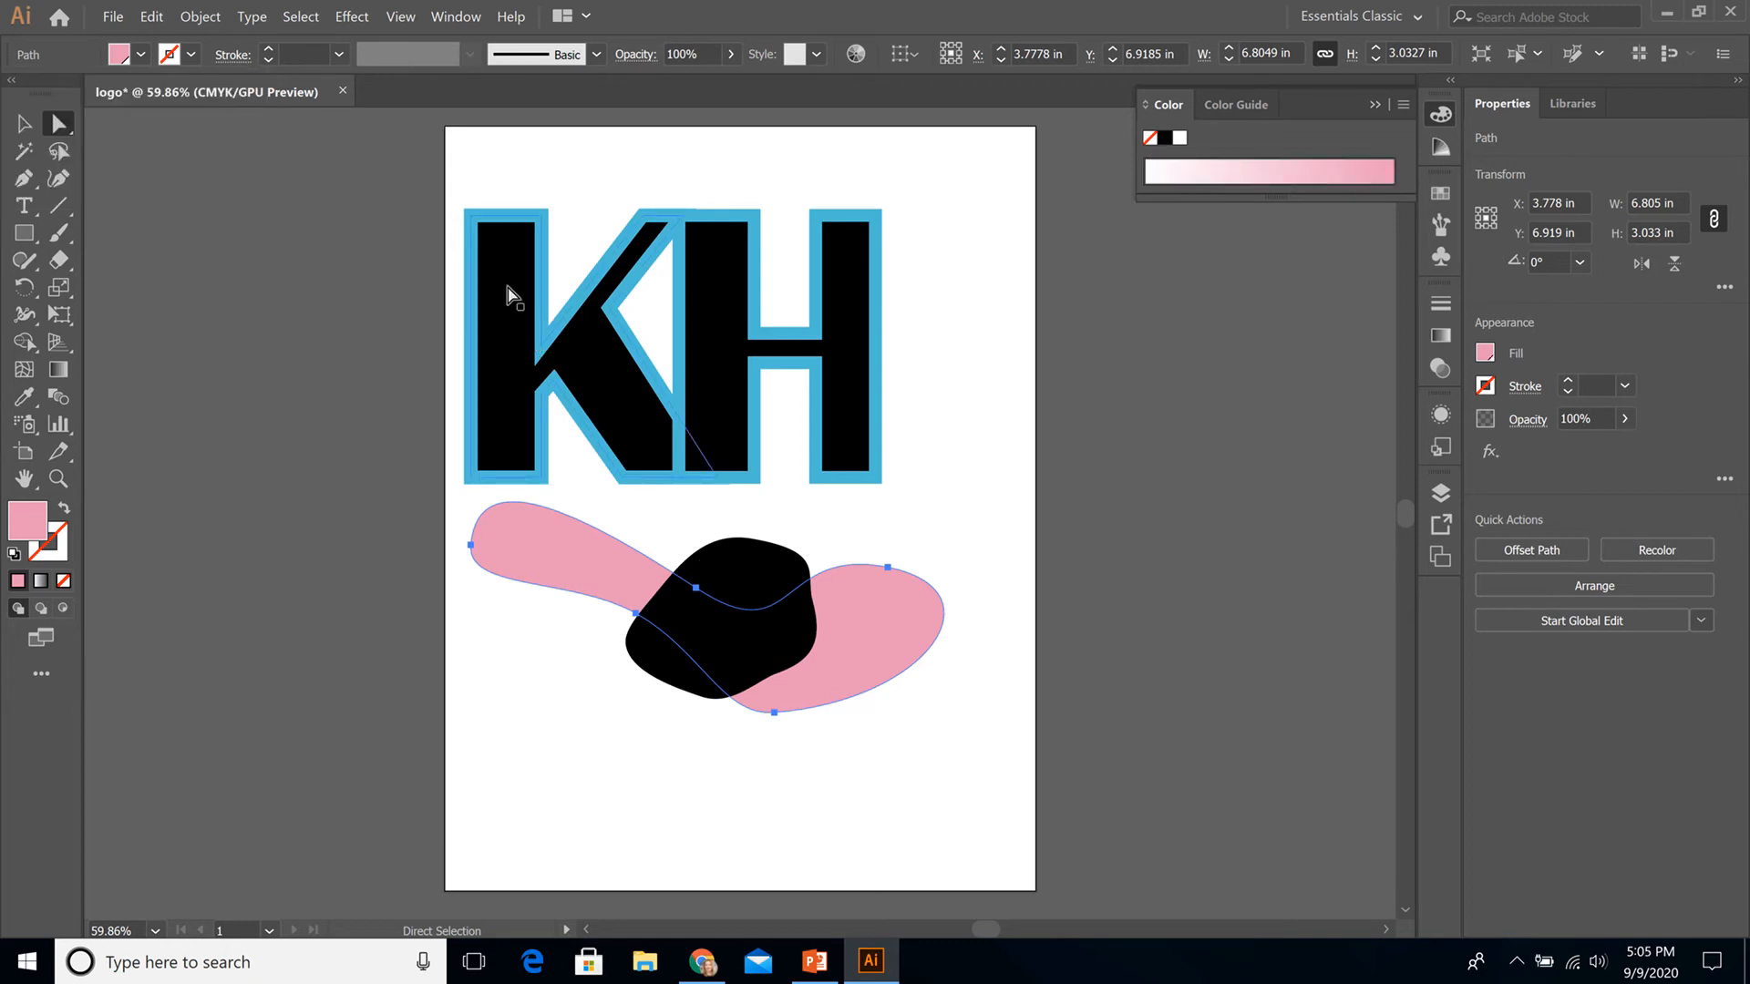
Step: Fill the letter K with the saved pink swatch C=8 M=55 Y=4 K=0
{"action": "left_click", "coordinate": [507, 317]}
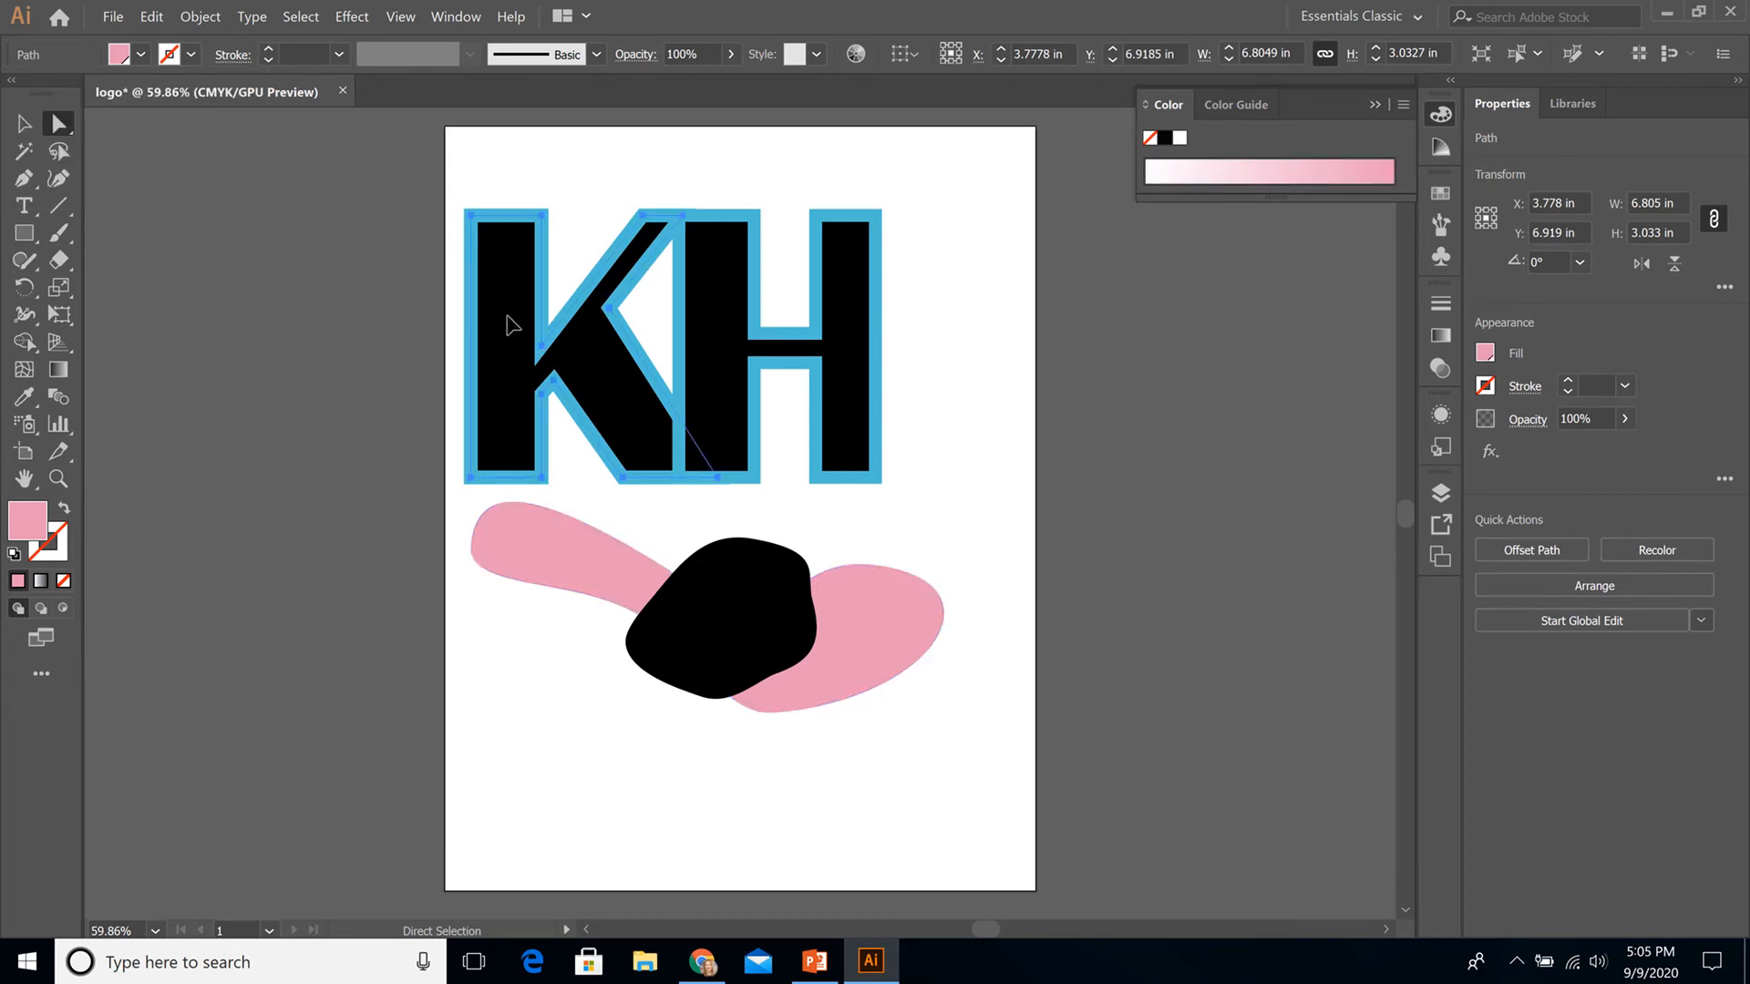
{"action": "left_click", "coordinate": [141, 55]}
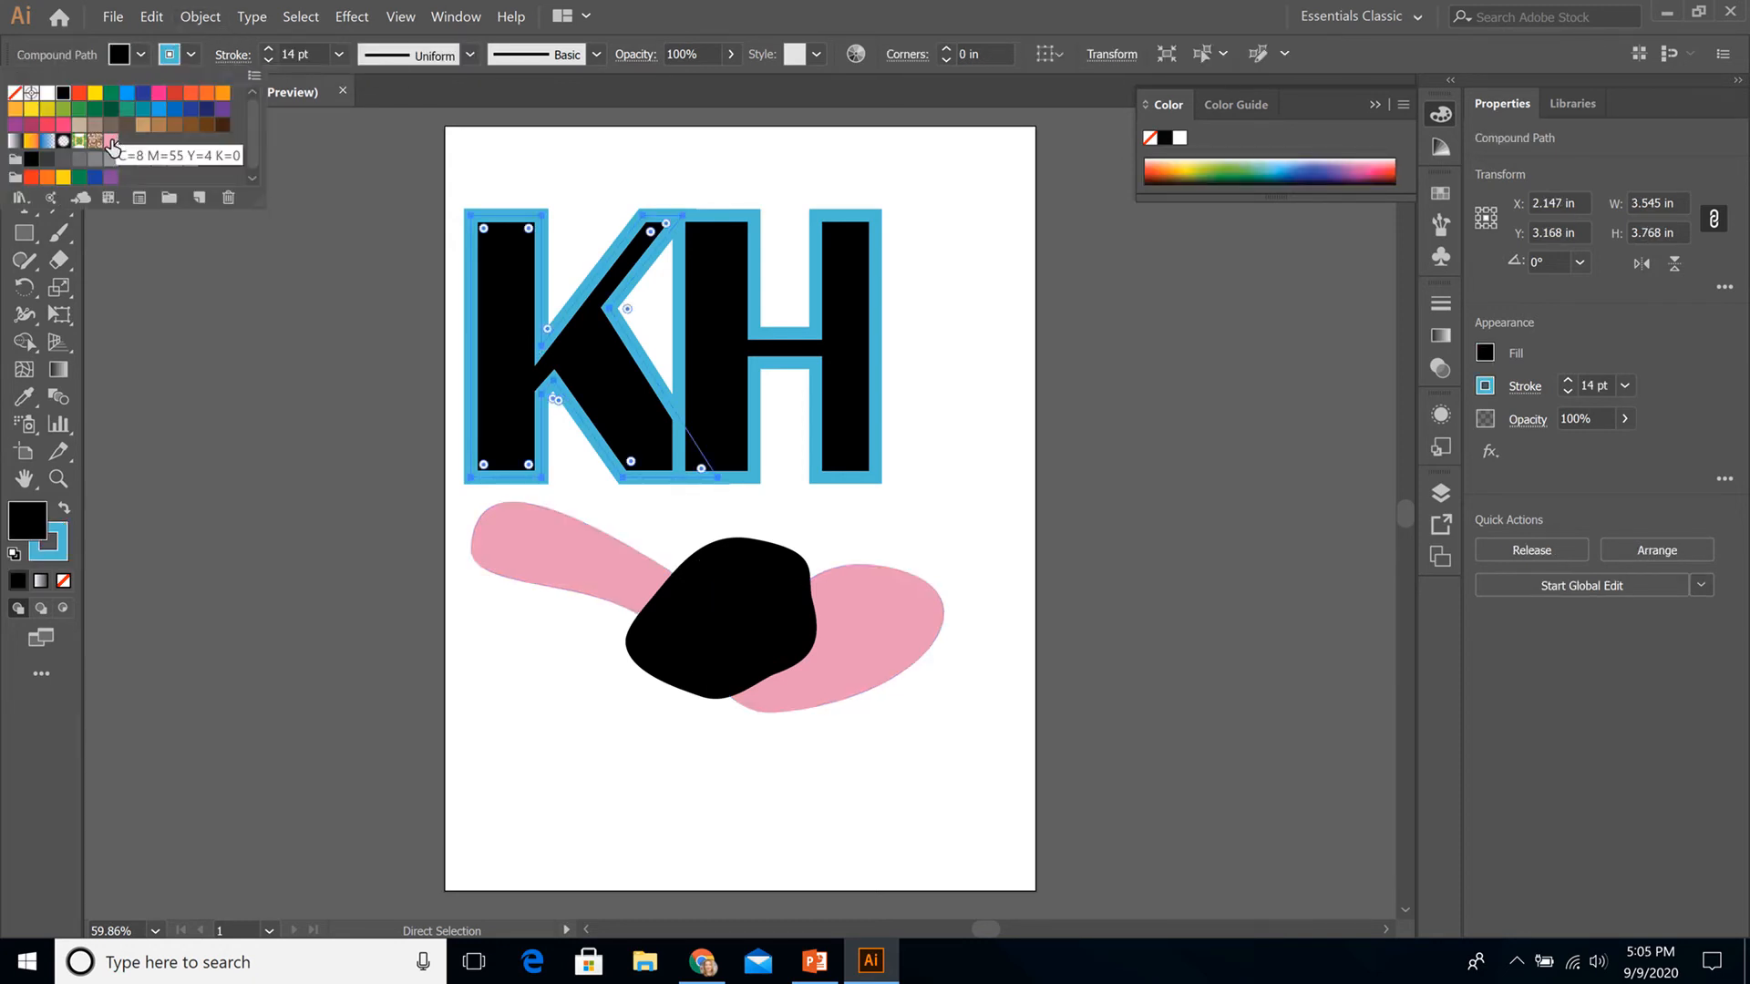
{"action": "left_click", "coordinate": [111, 141]}
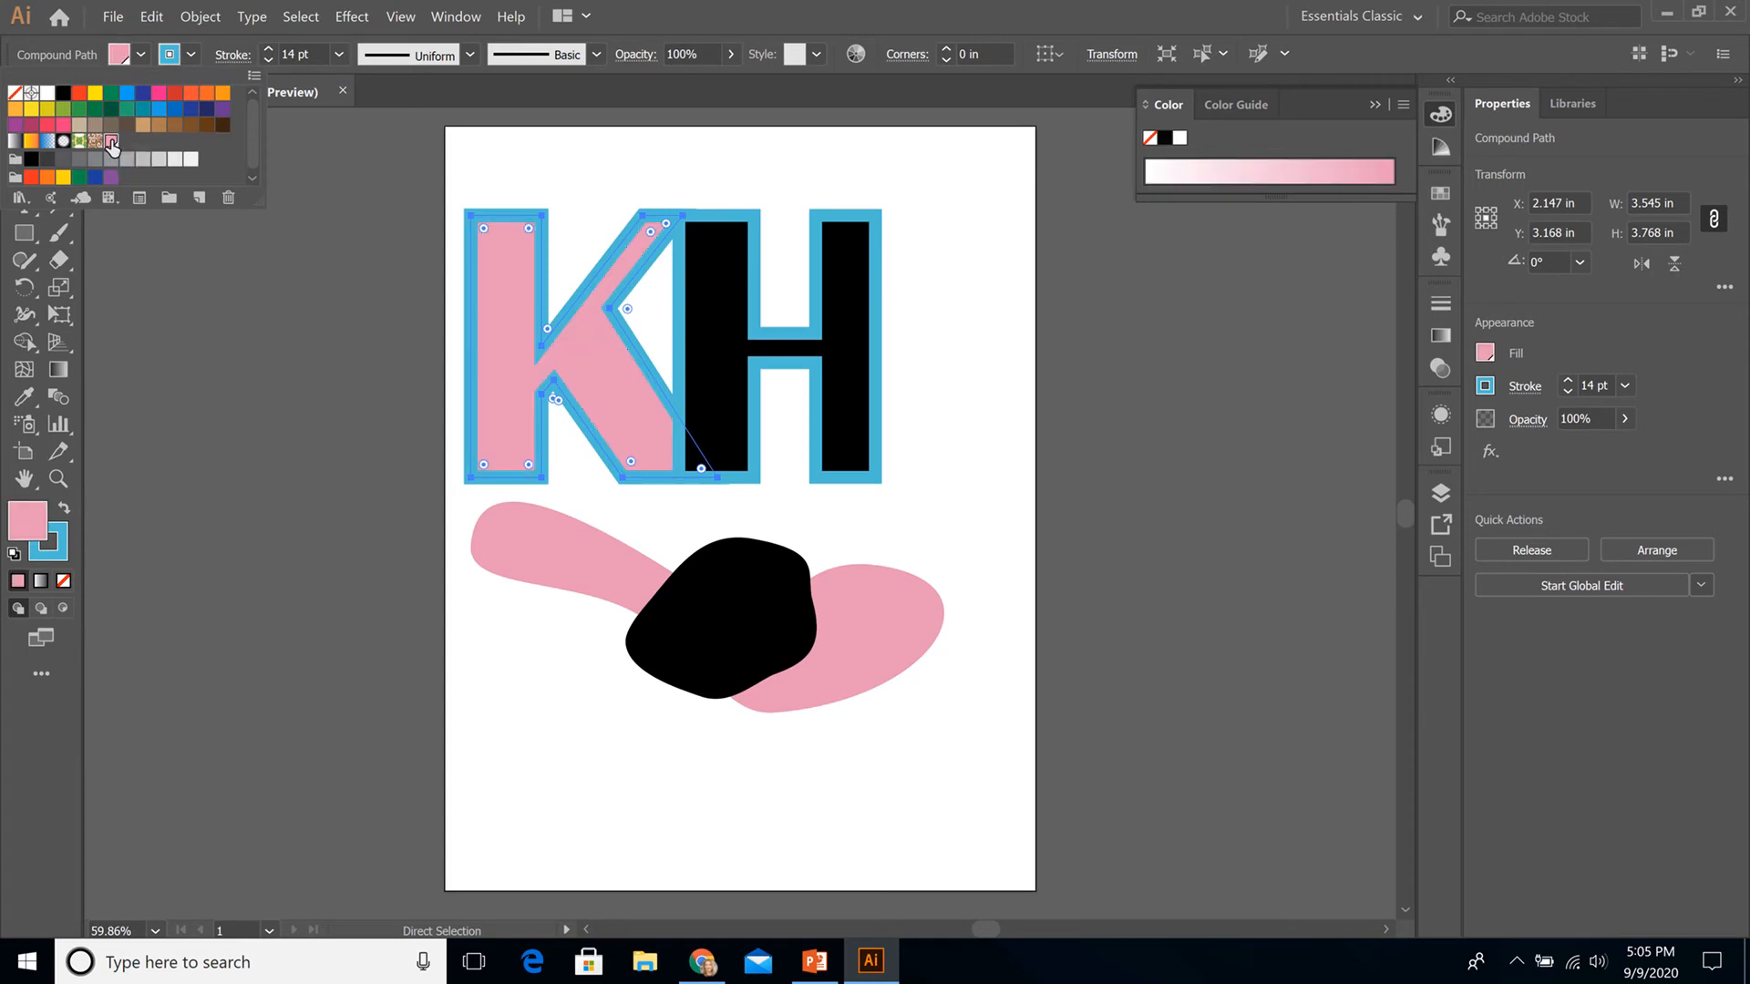
{"action": "left_click", "coordinate": [930, 364]}
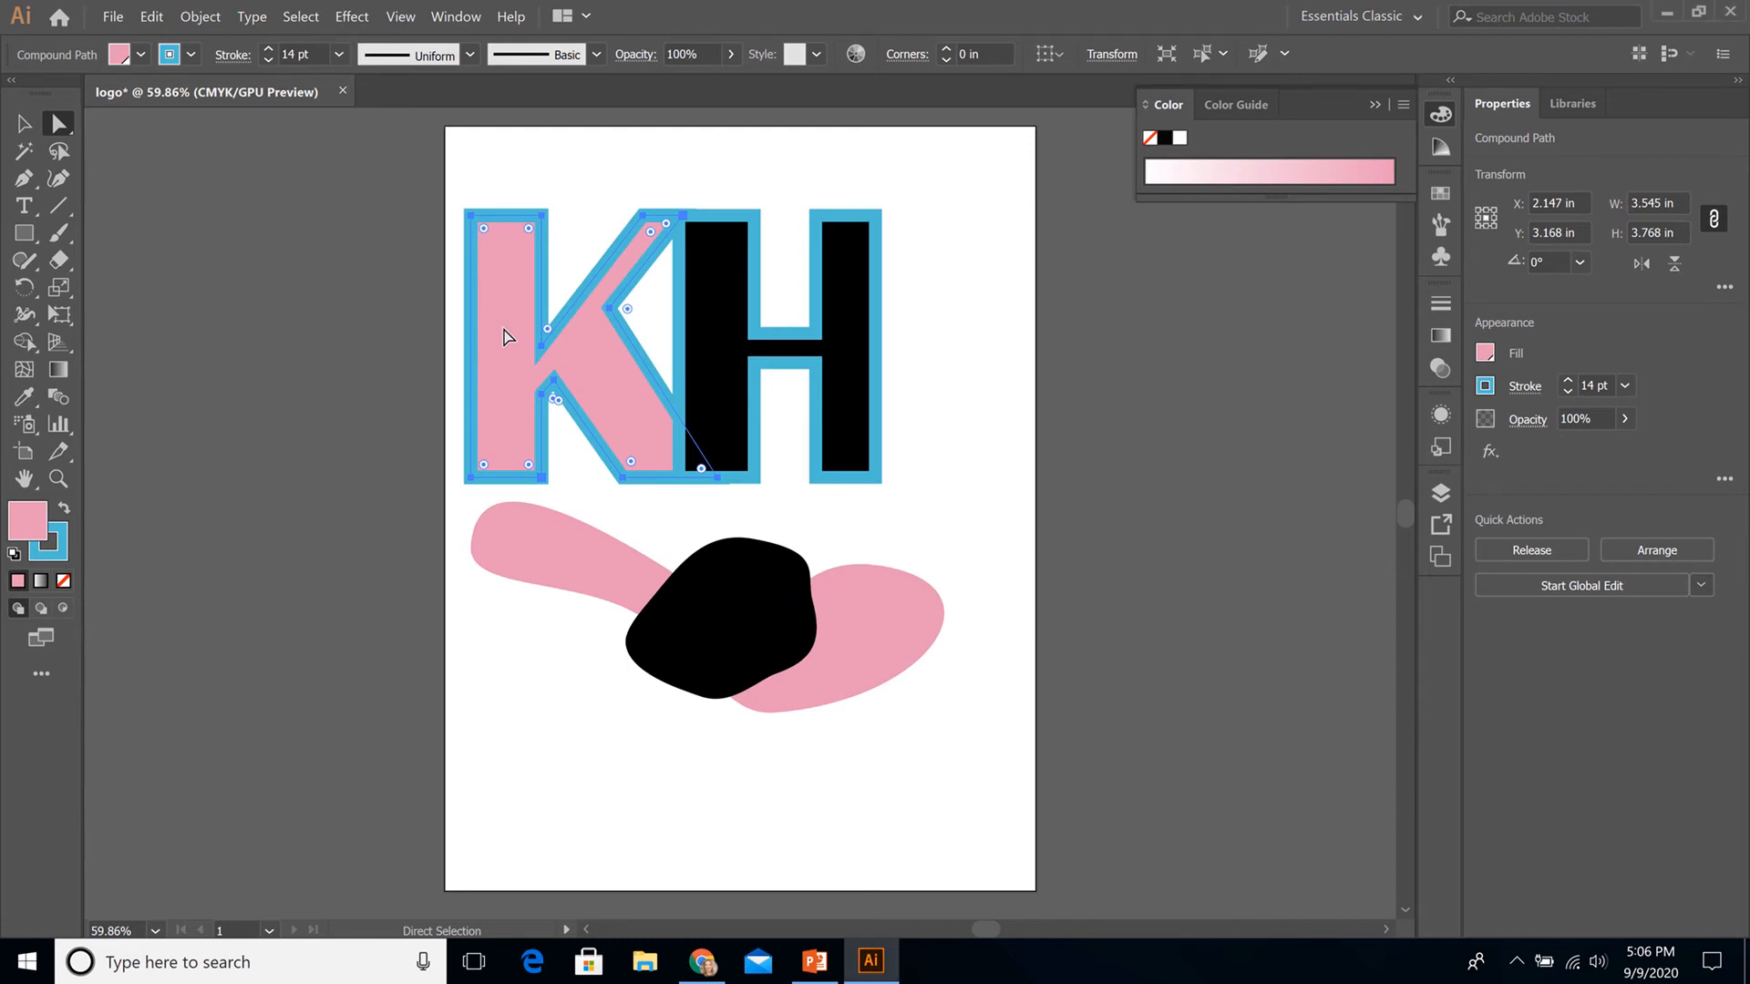
Step: Select both letters and both freeform shapes together and fill them all with the black swatch
{"action": "left_click", "coordinate": [711, 311]}
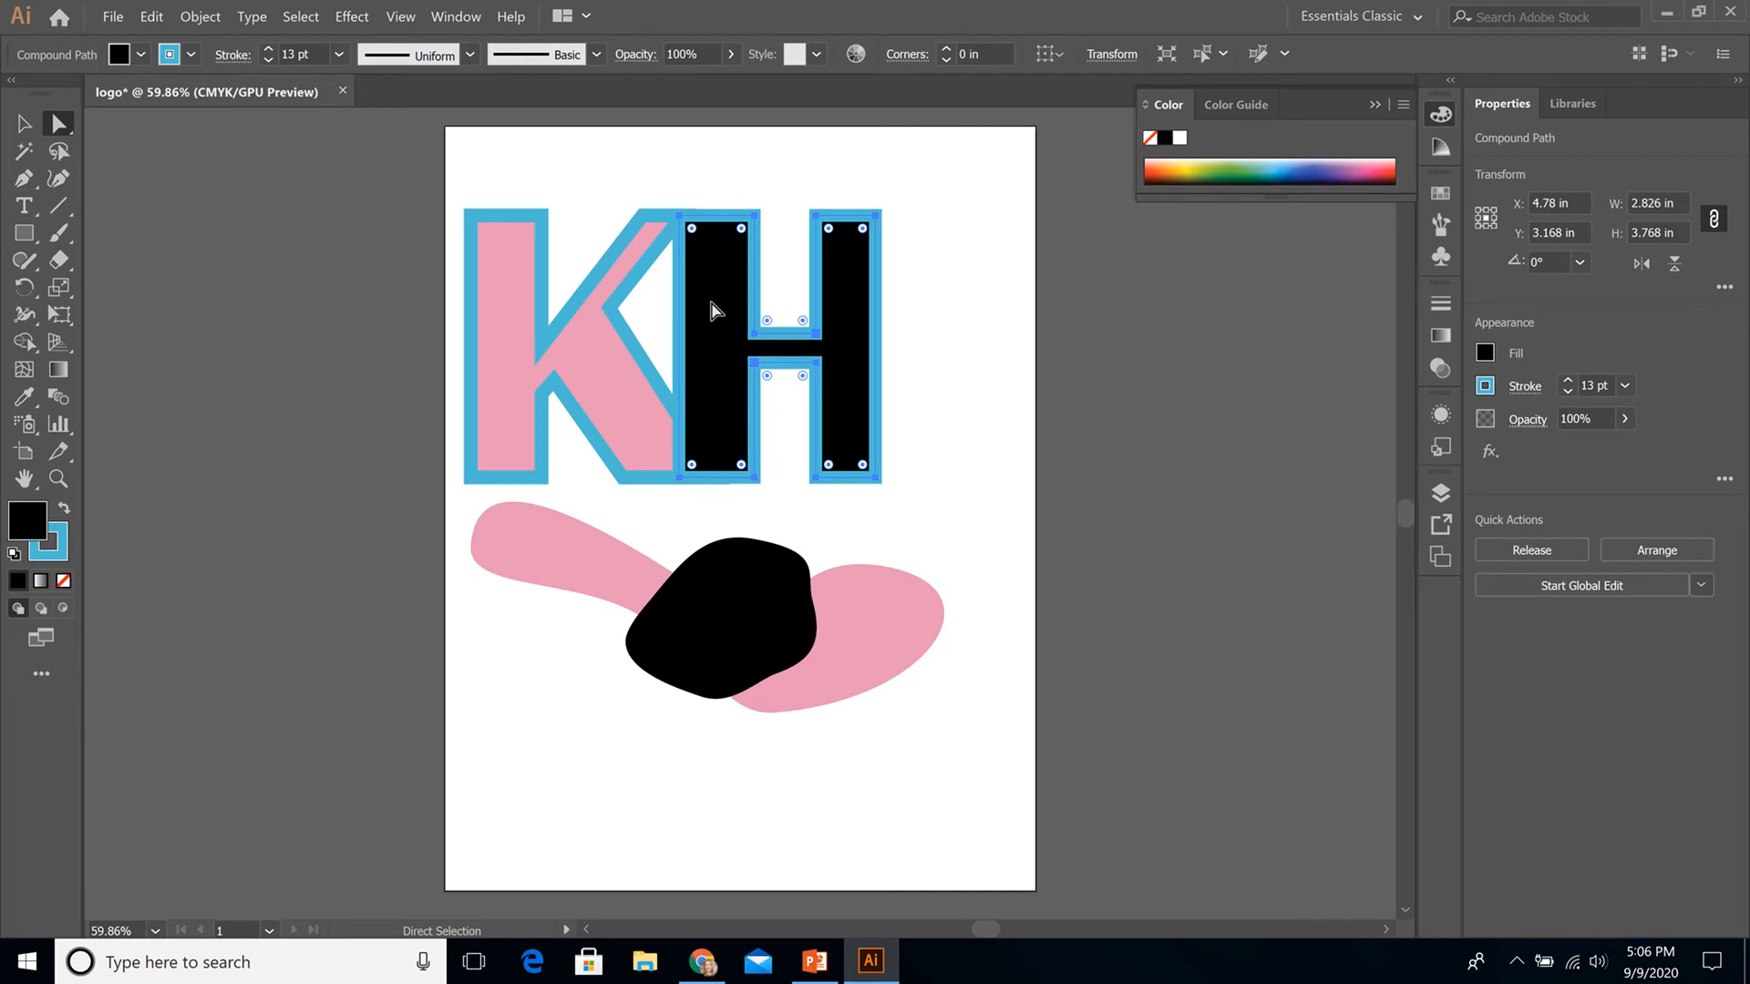
{"action": "left_click", "coordinate": [578, 363], "text": "shift"}
{"action": "left_click", "coordinate": [720, 579], "text": "shift"}
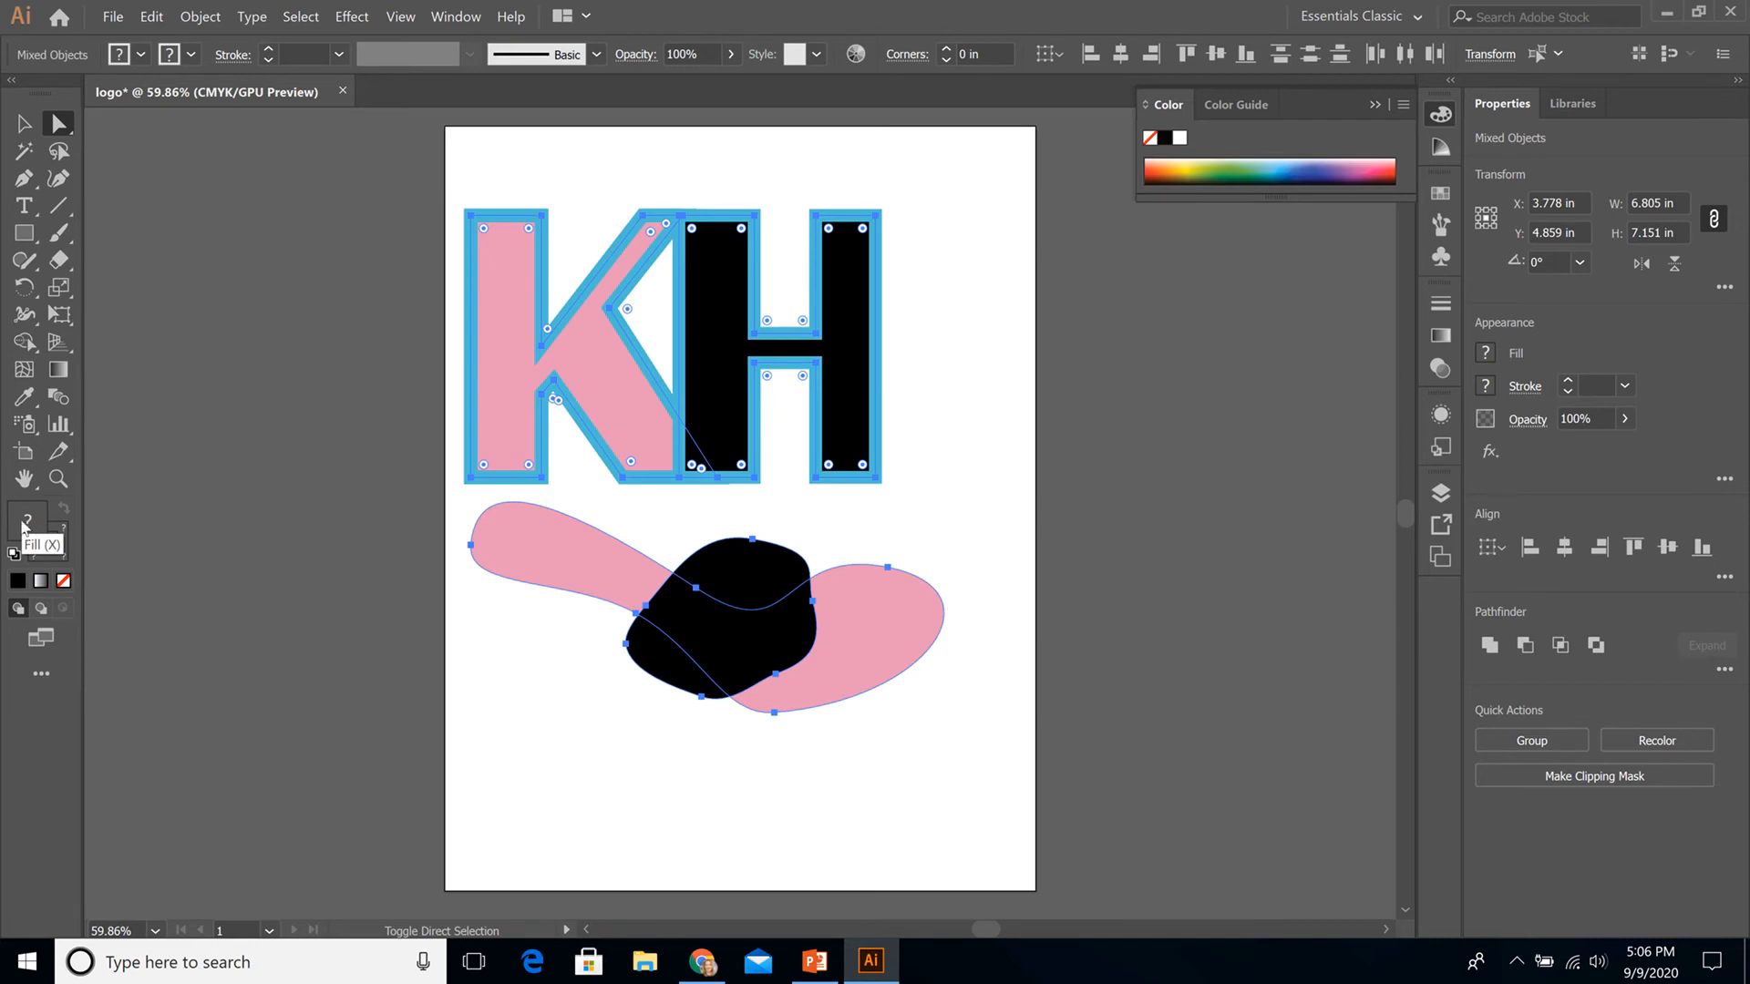
{"action": "left_click", "coordinate": [142, 57]}
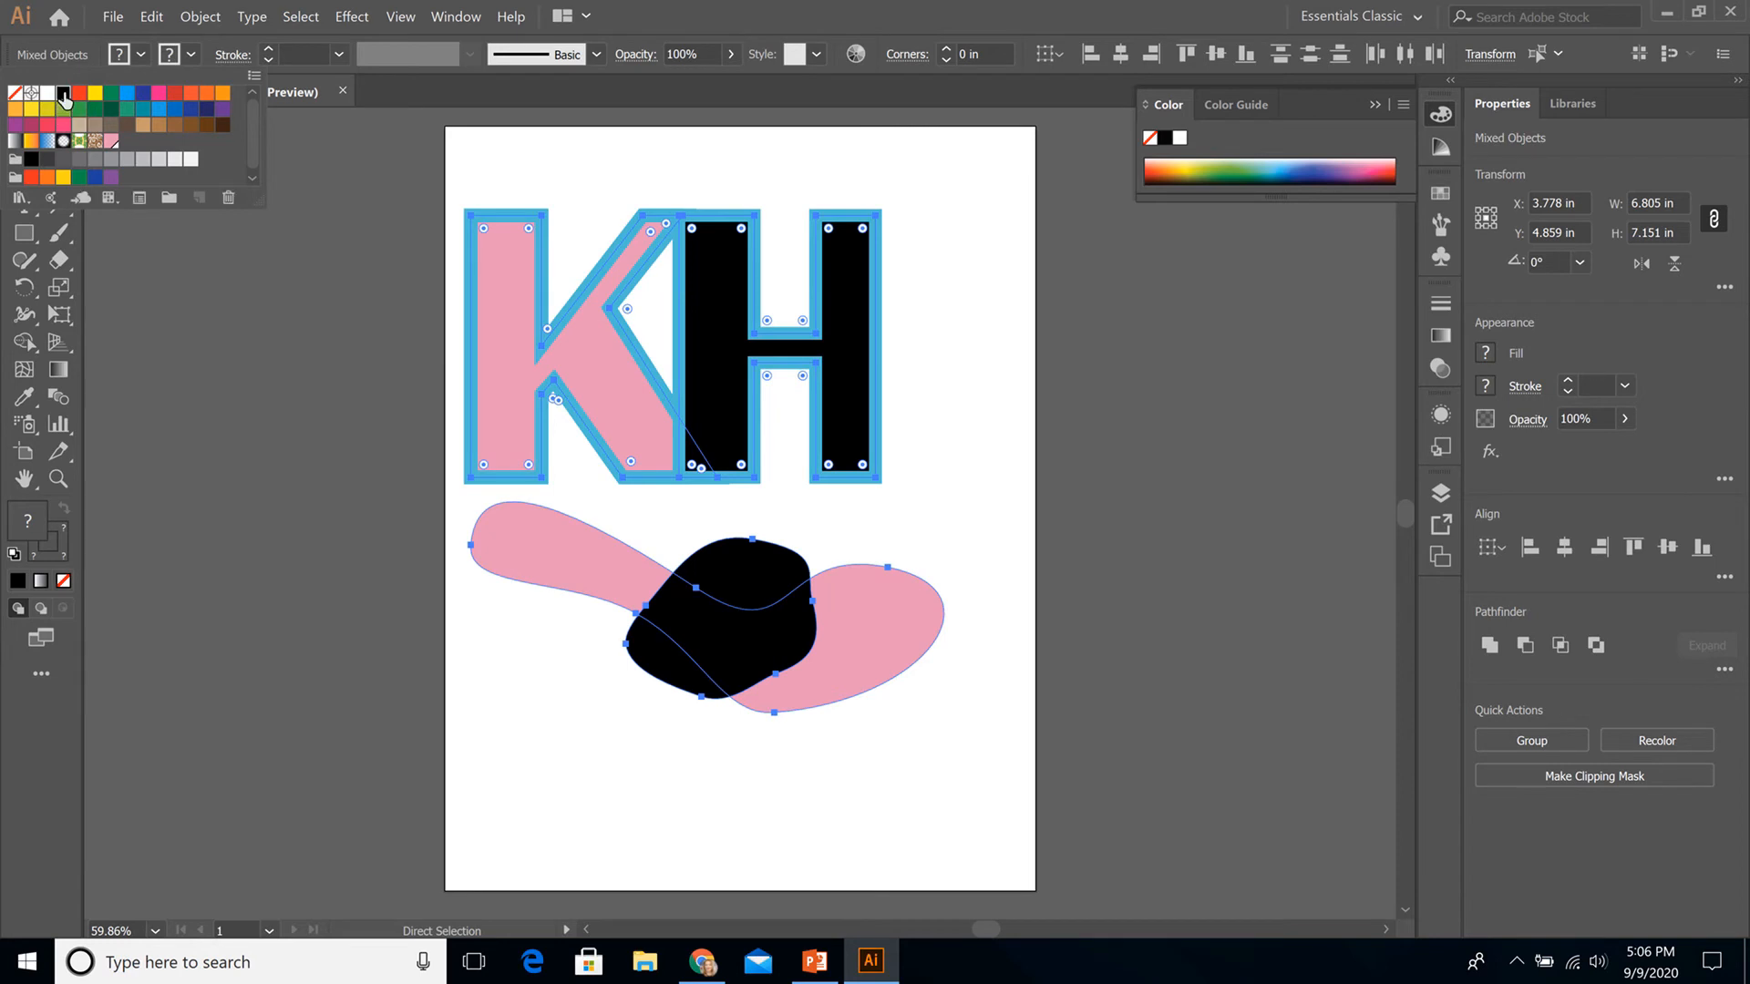
{"action": "left_click", "coordinate": [63, 95]}
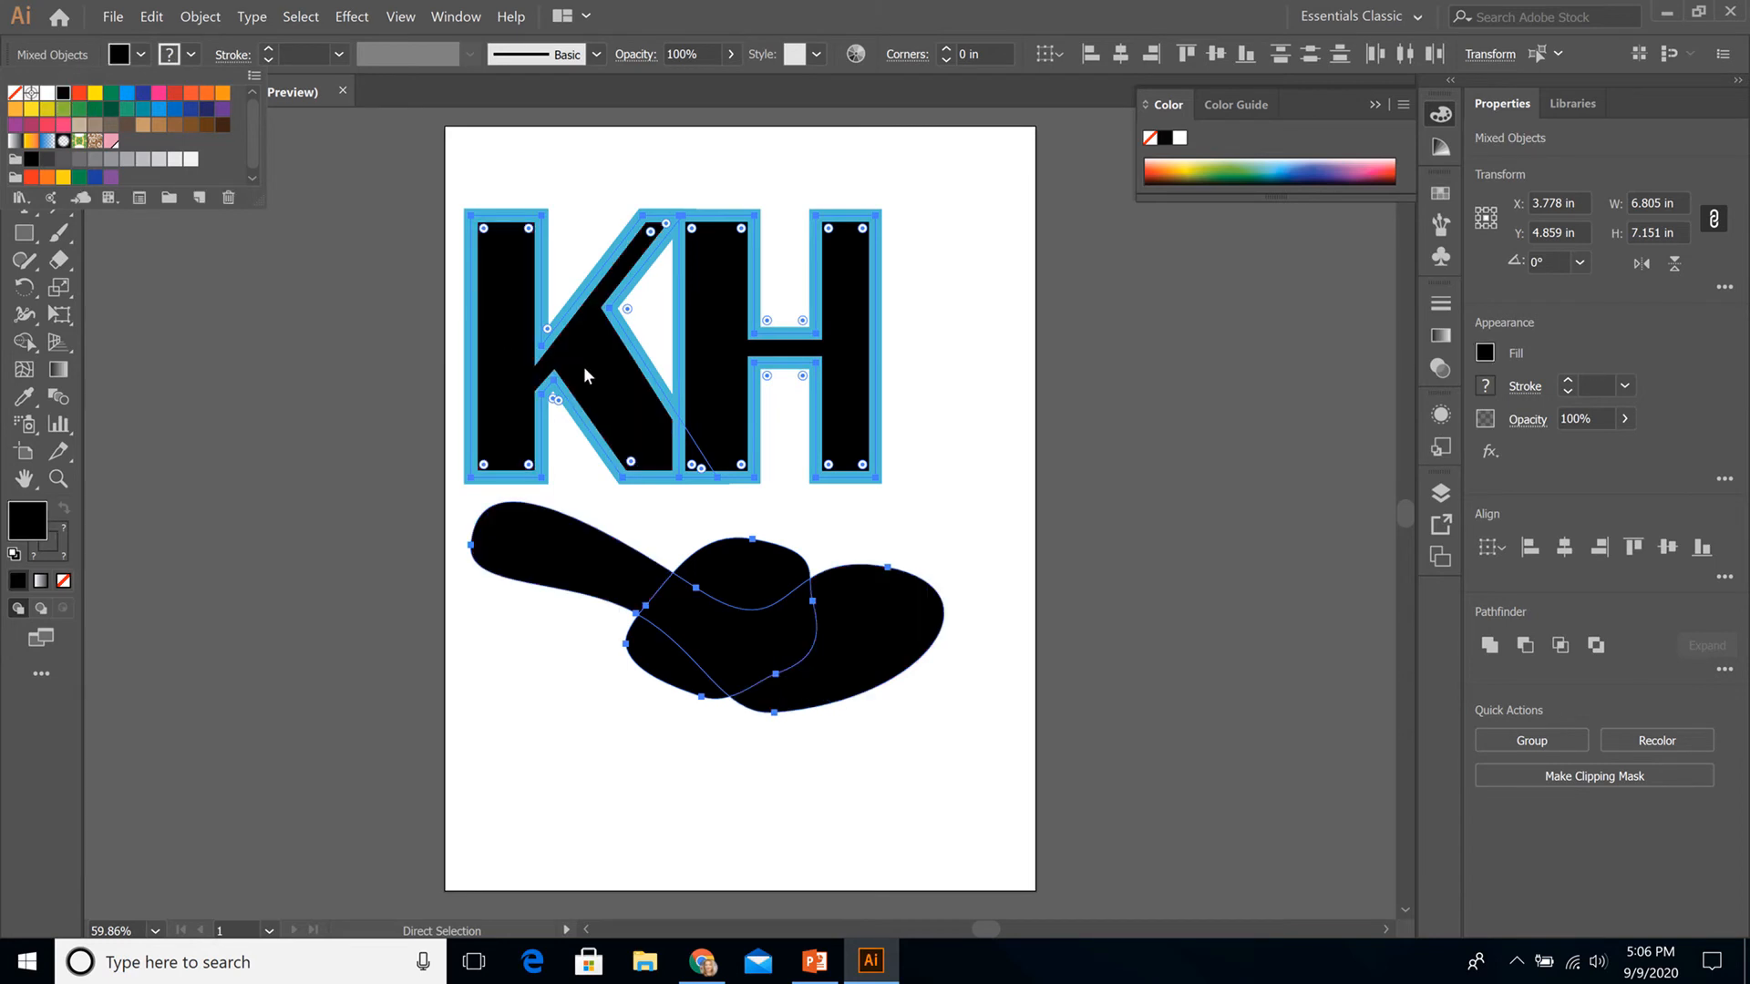
Step: Change the fill of all selected letters and shapes to light blue, colour 23ECED
{"action": "double_click", "coordinate": [29, 531]}
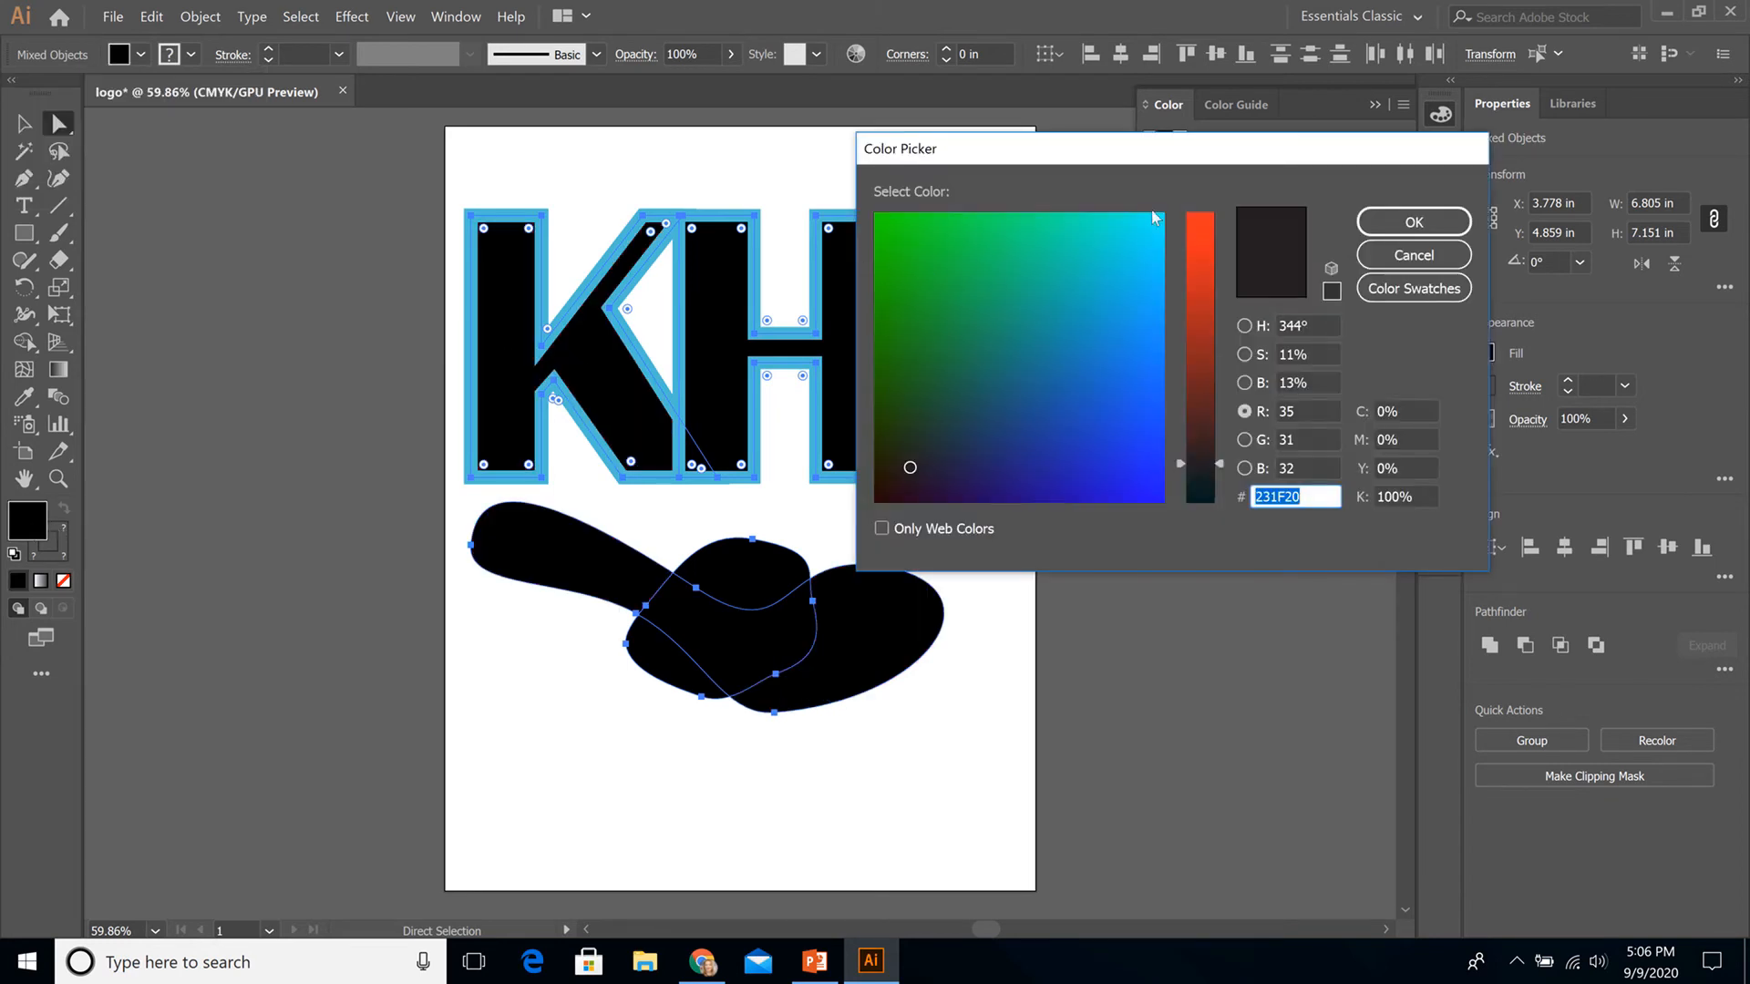
{"action": "left_click", "coordinate": [1143, 235]}
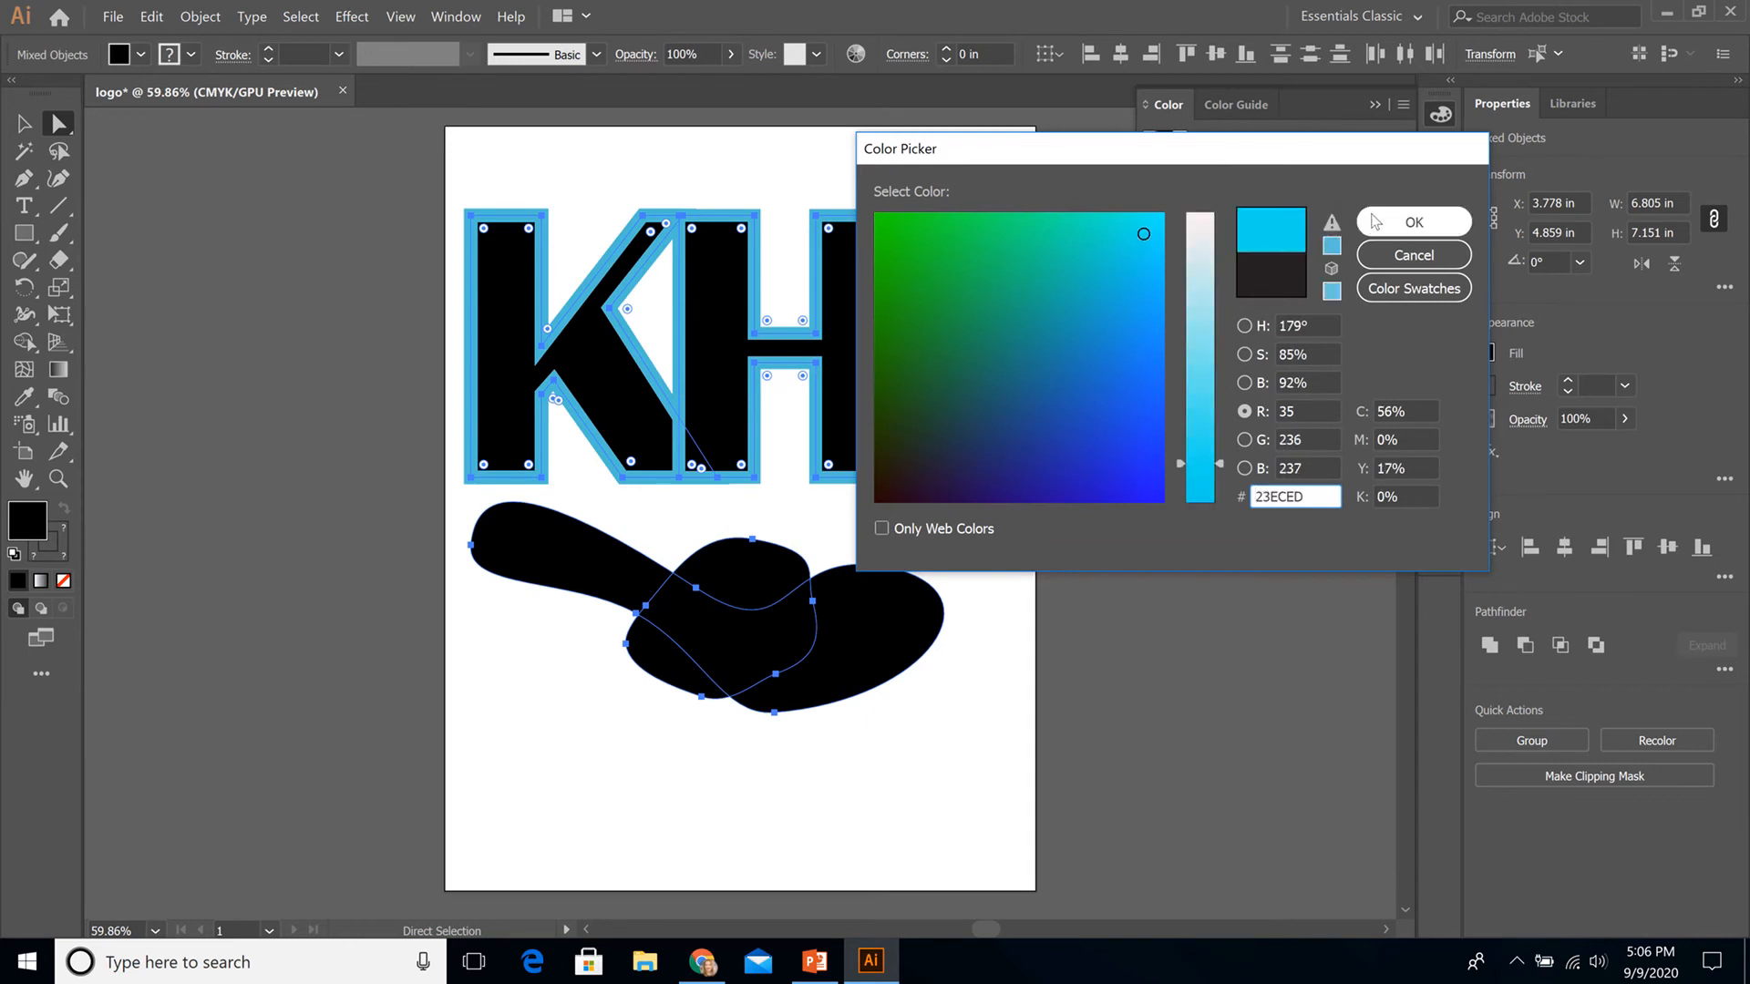
{"action": "left_click", "coordinate": [1380, 222]}
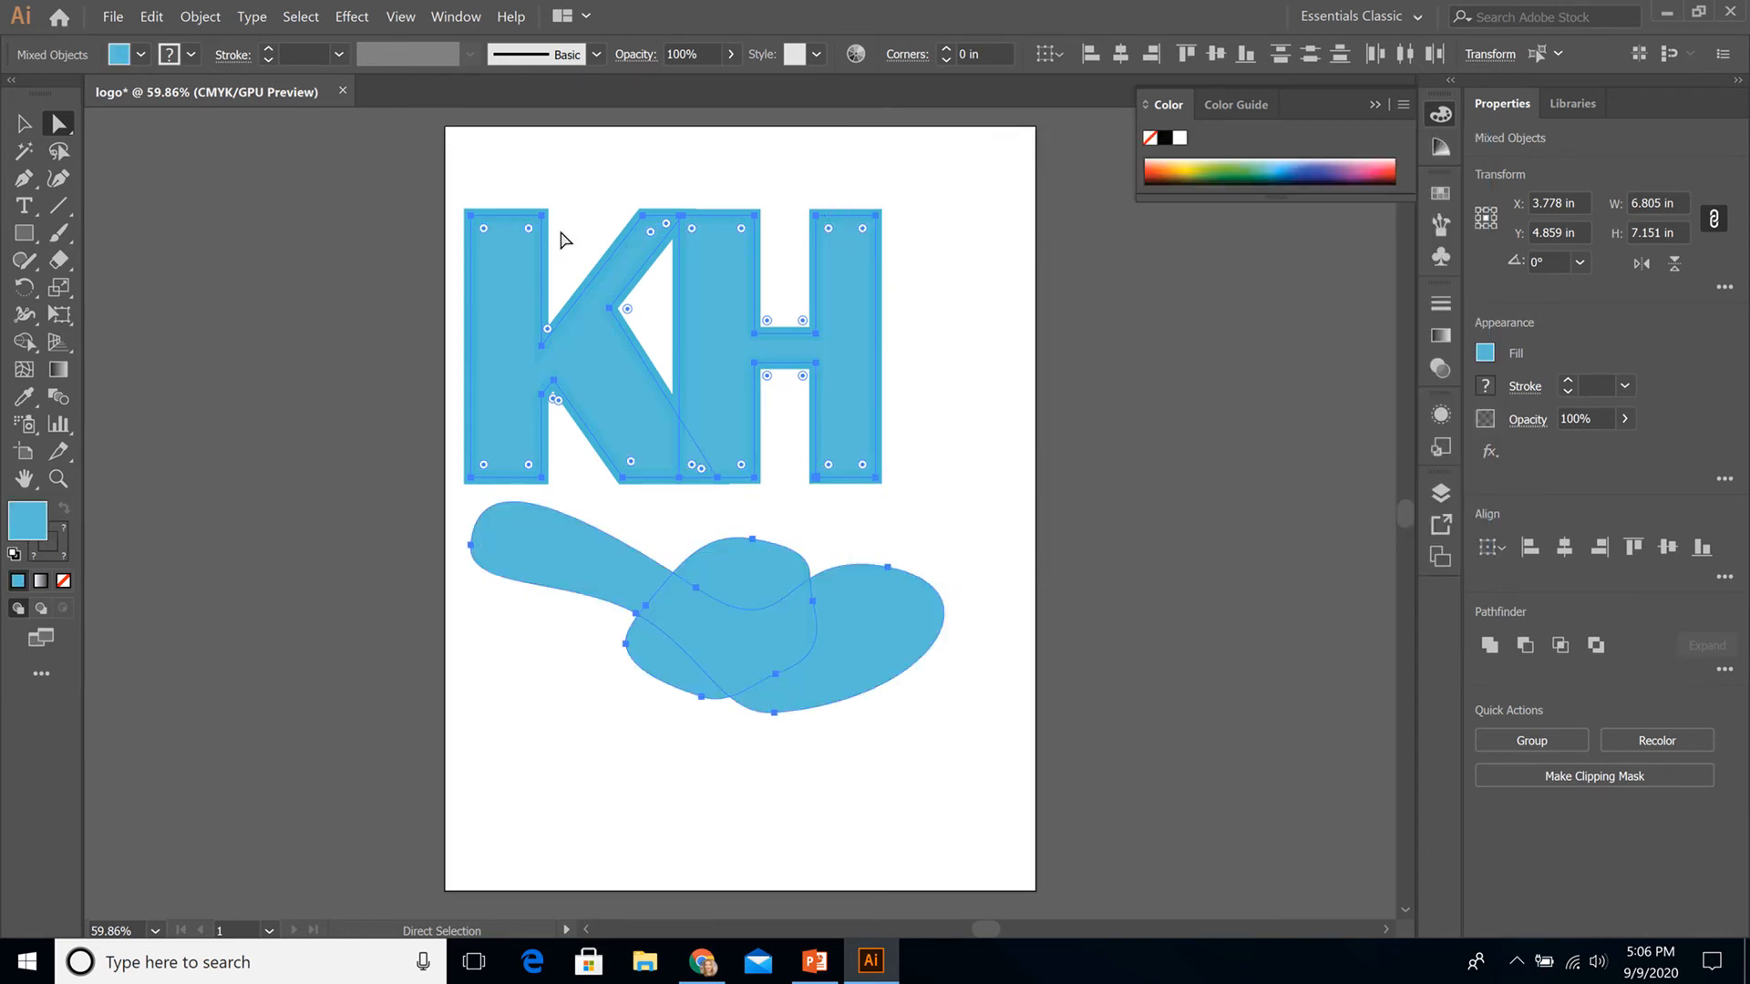
Step: Remove the stroke from the selected letters and shapes by setting it to None, and deselect them
{"action": "left_click", "coordinate": [191, 55]}
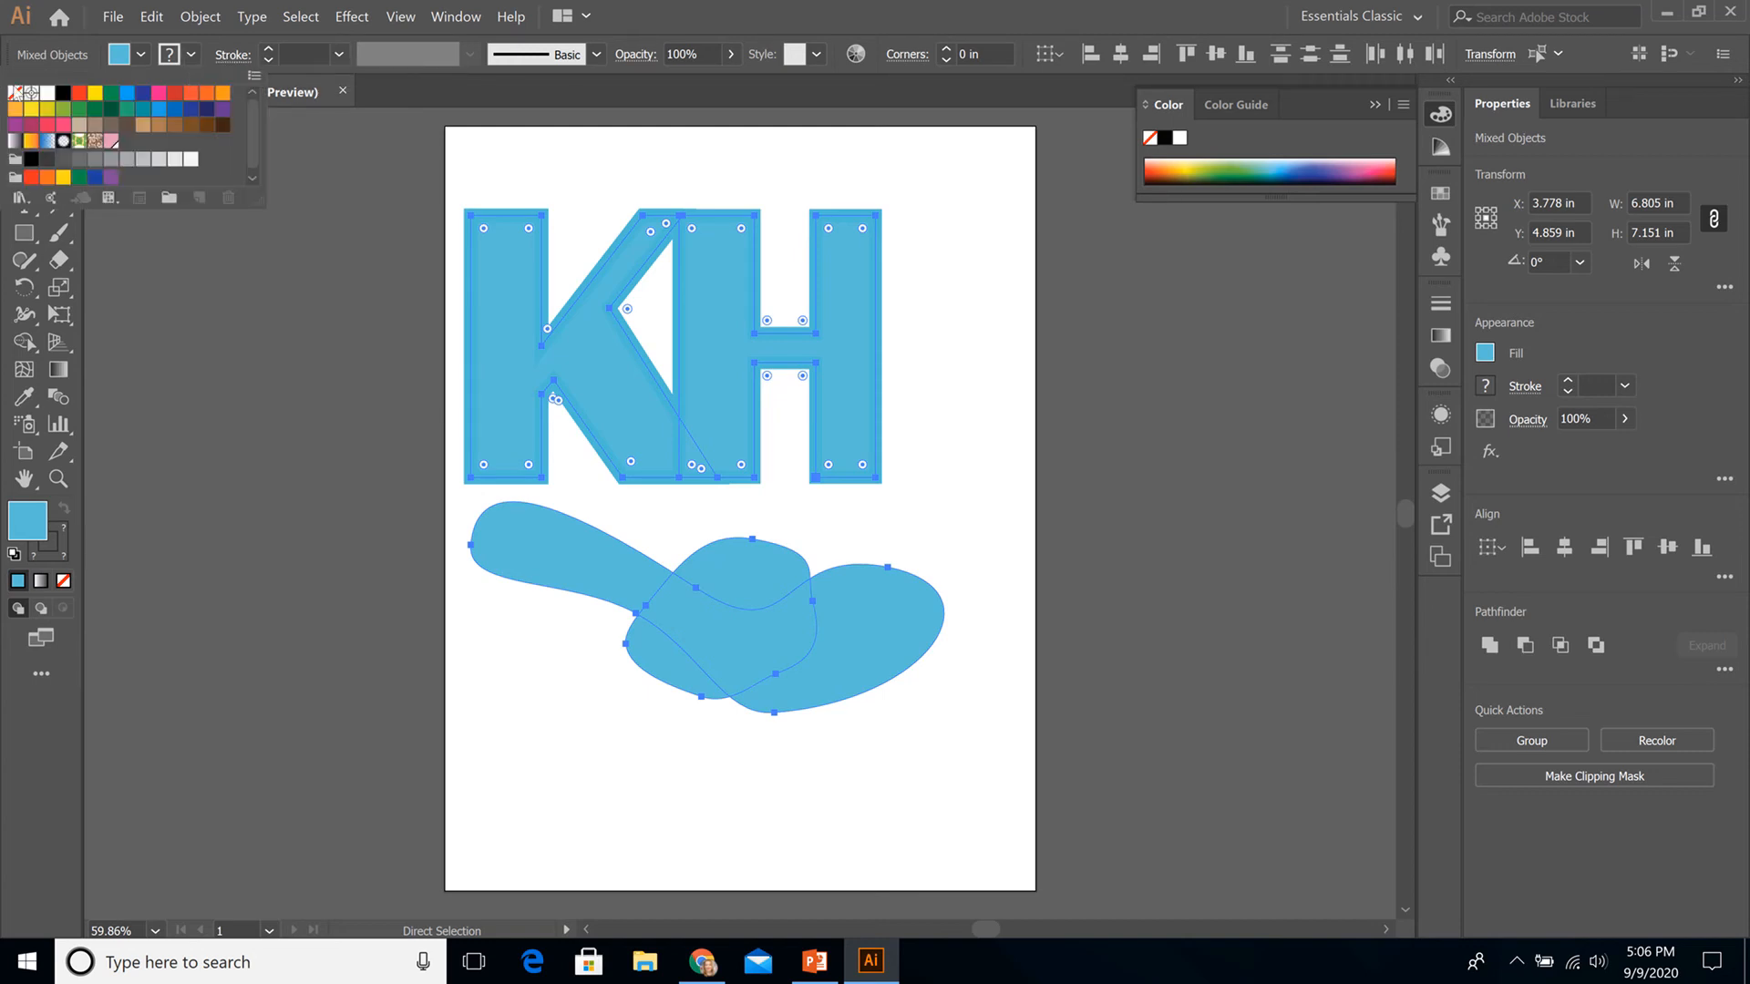
{"action": "left_click", "coordinate": [14, 92]}
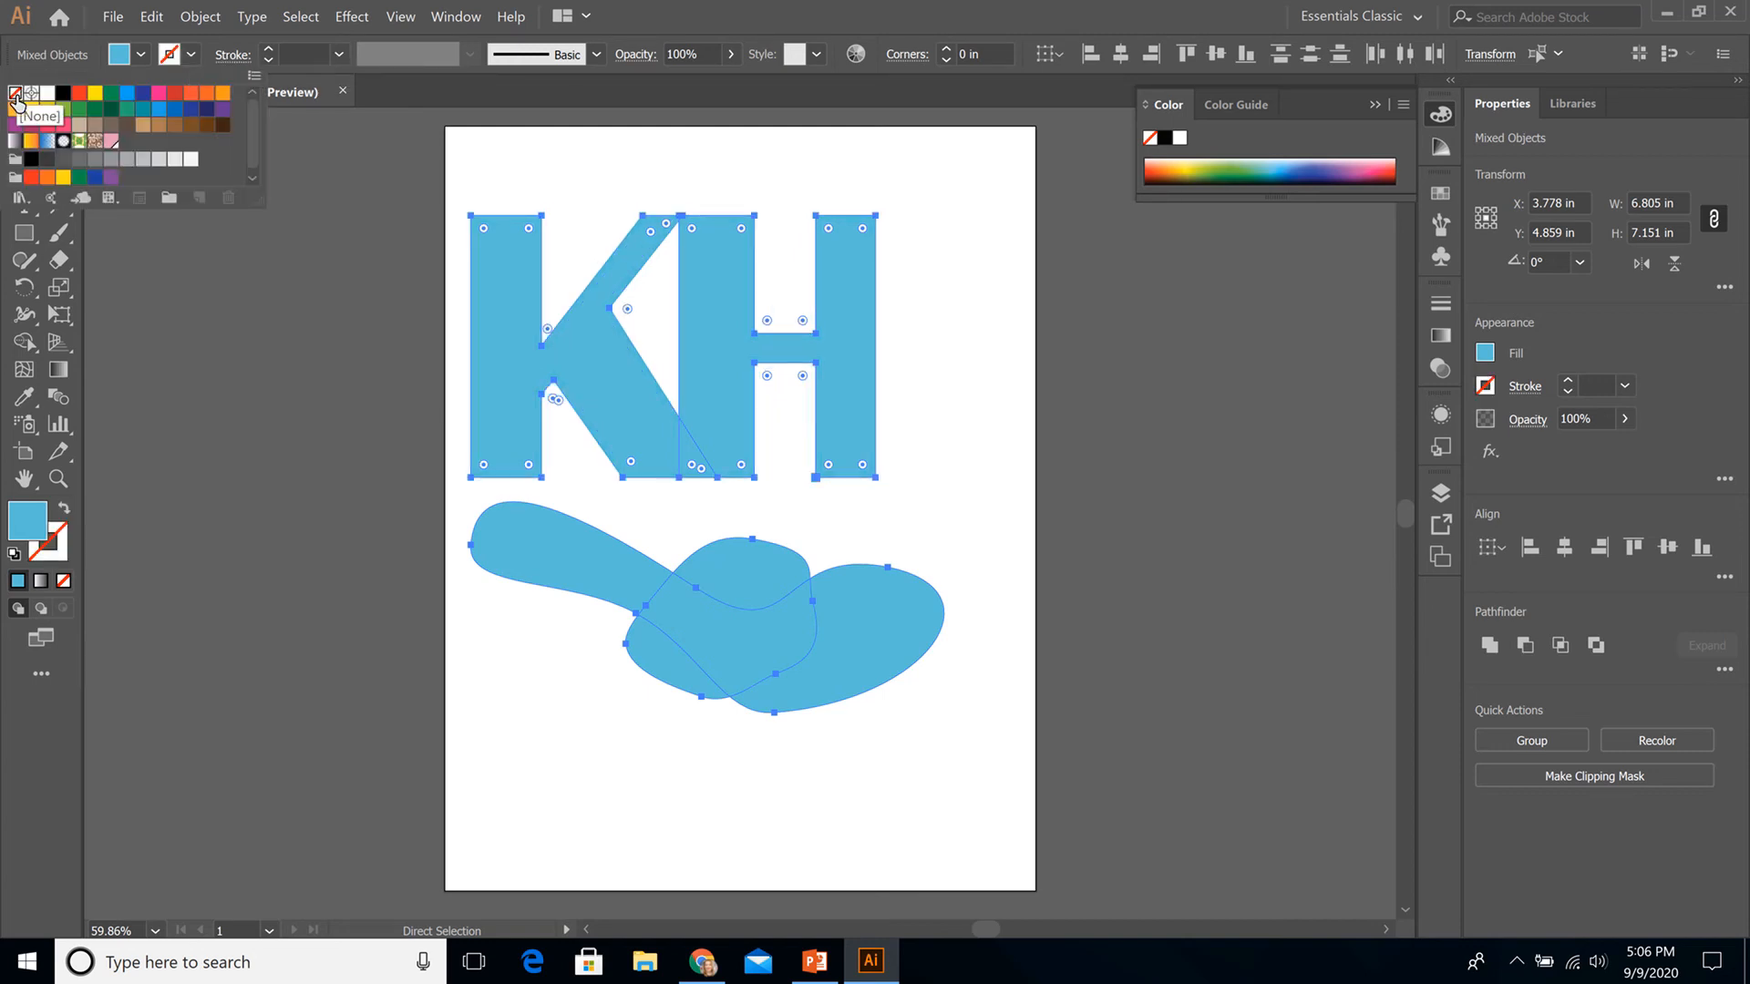
{"action": "left_click", "coordinate": [943, 406]}
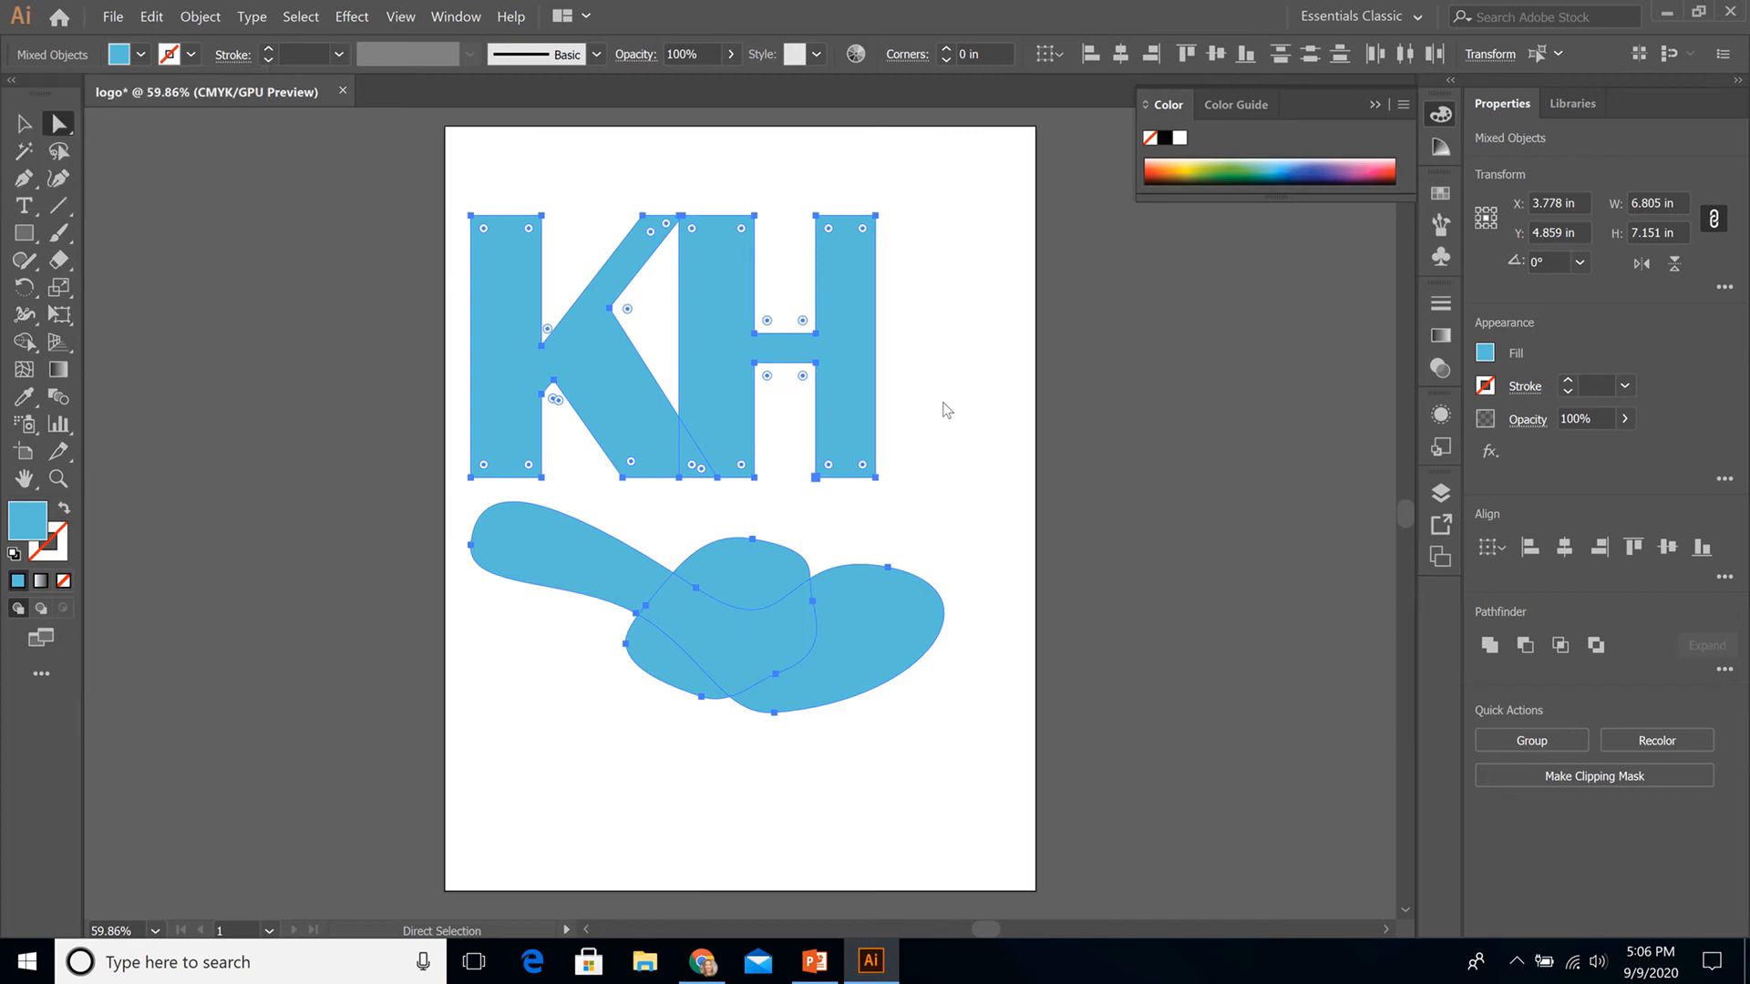
{"action": "left_click", "coordinate": [947, 507]}
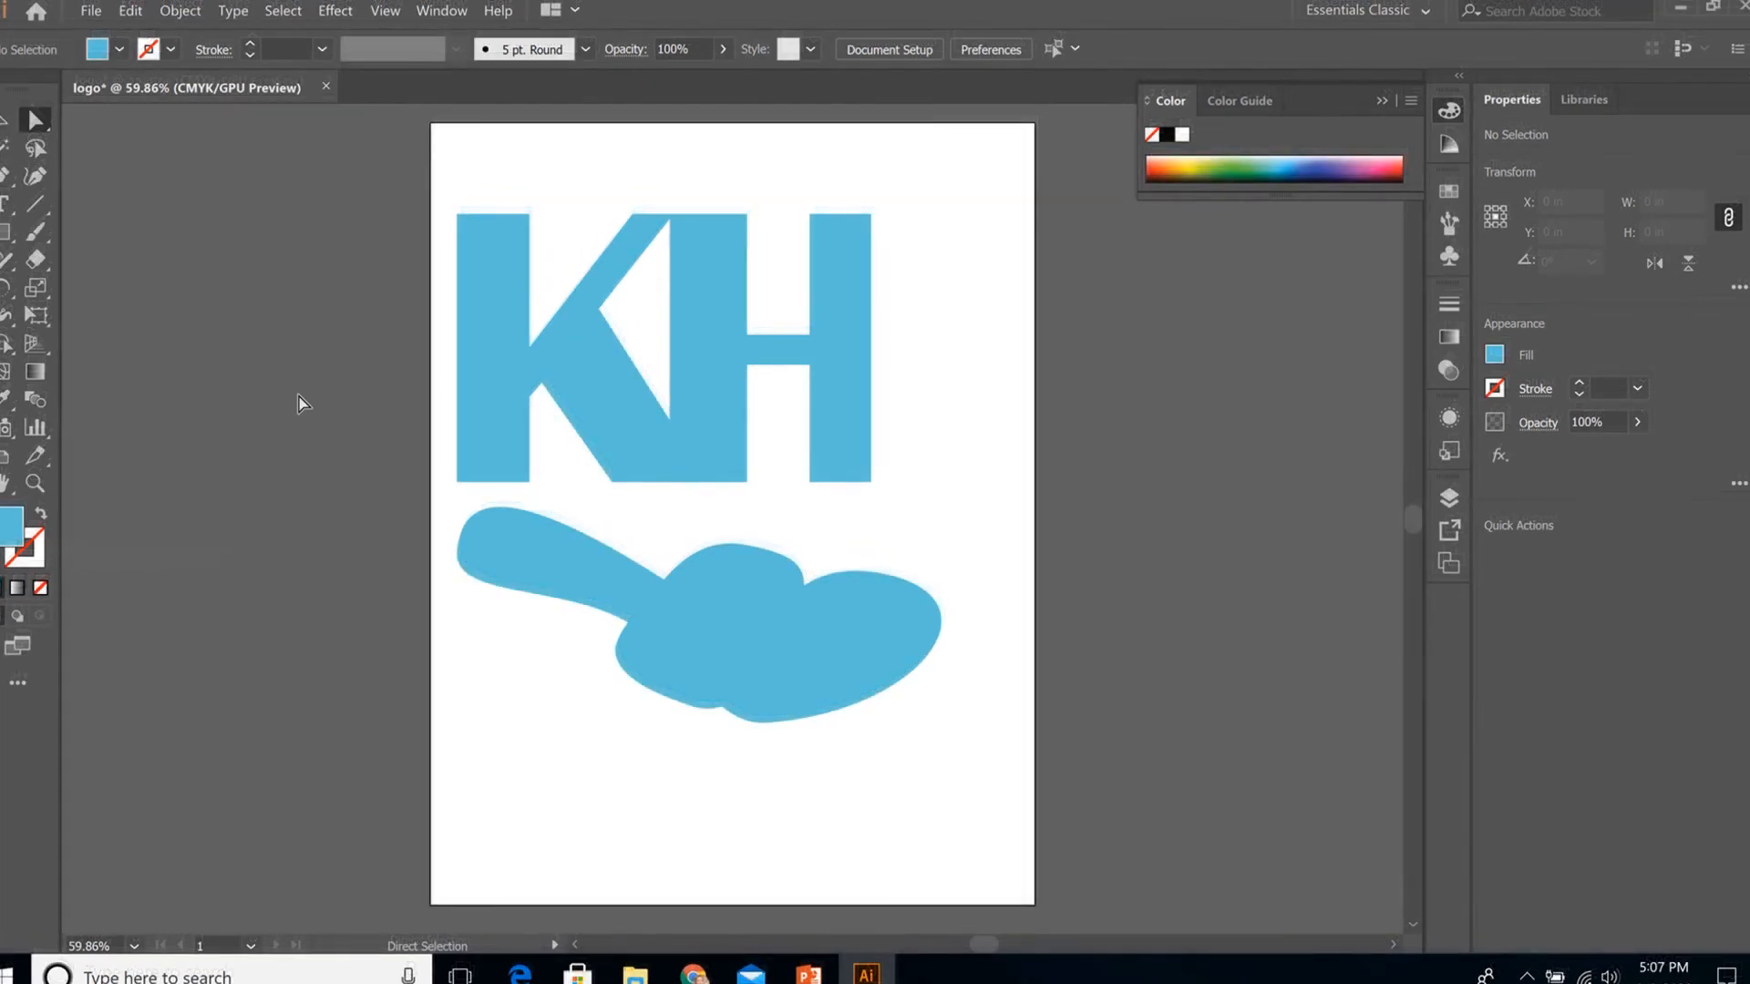
Step: Fill the letter K with the black swatch
{"action": "left_click", "coordinate": [512, 408]}
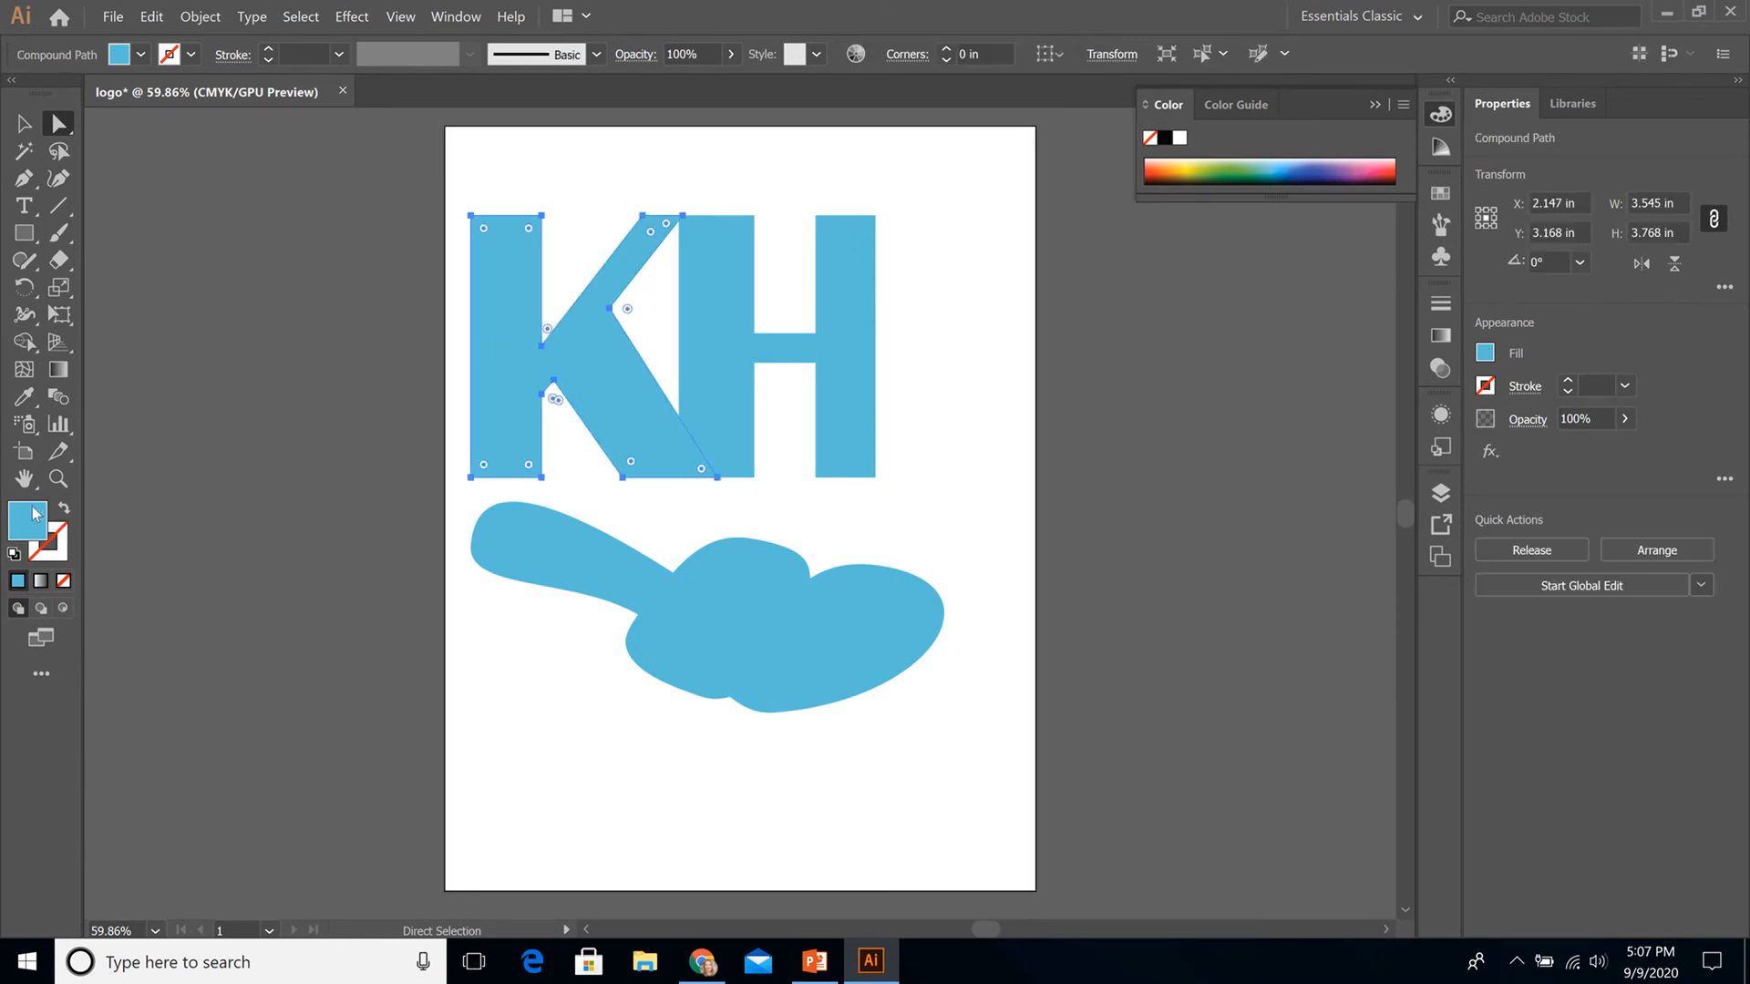
{"action": "left_click", "coordinate": [142, 56]}
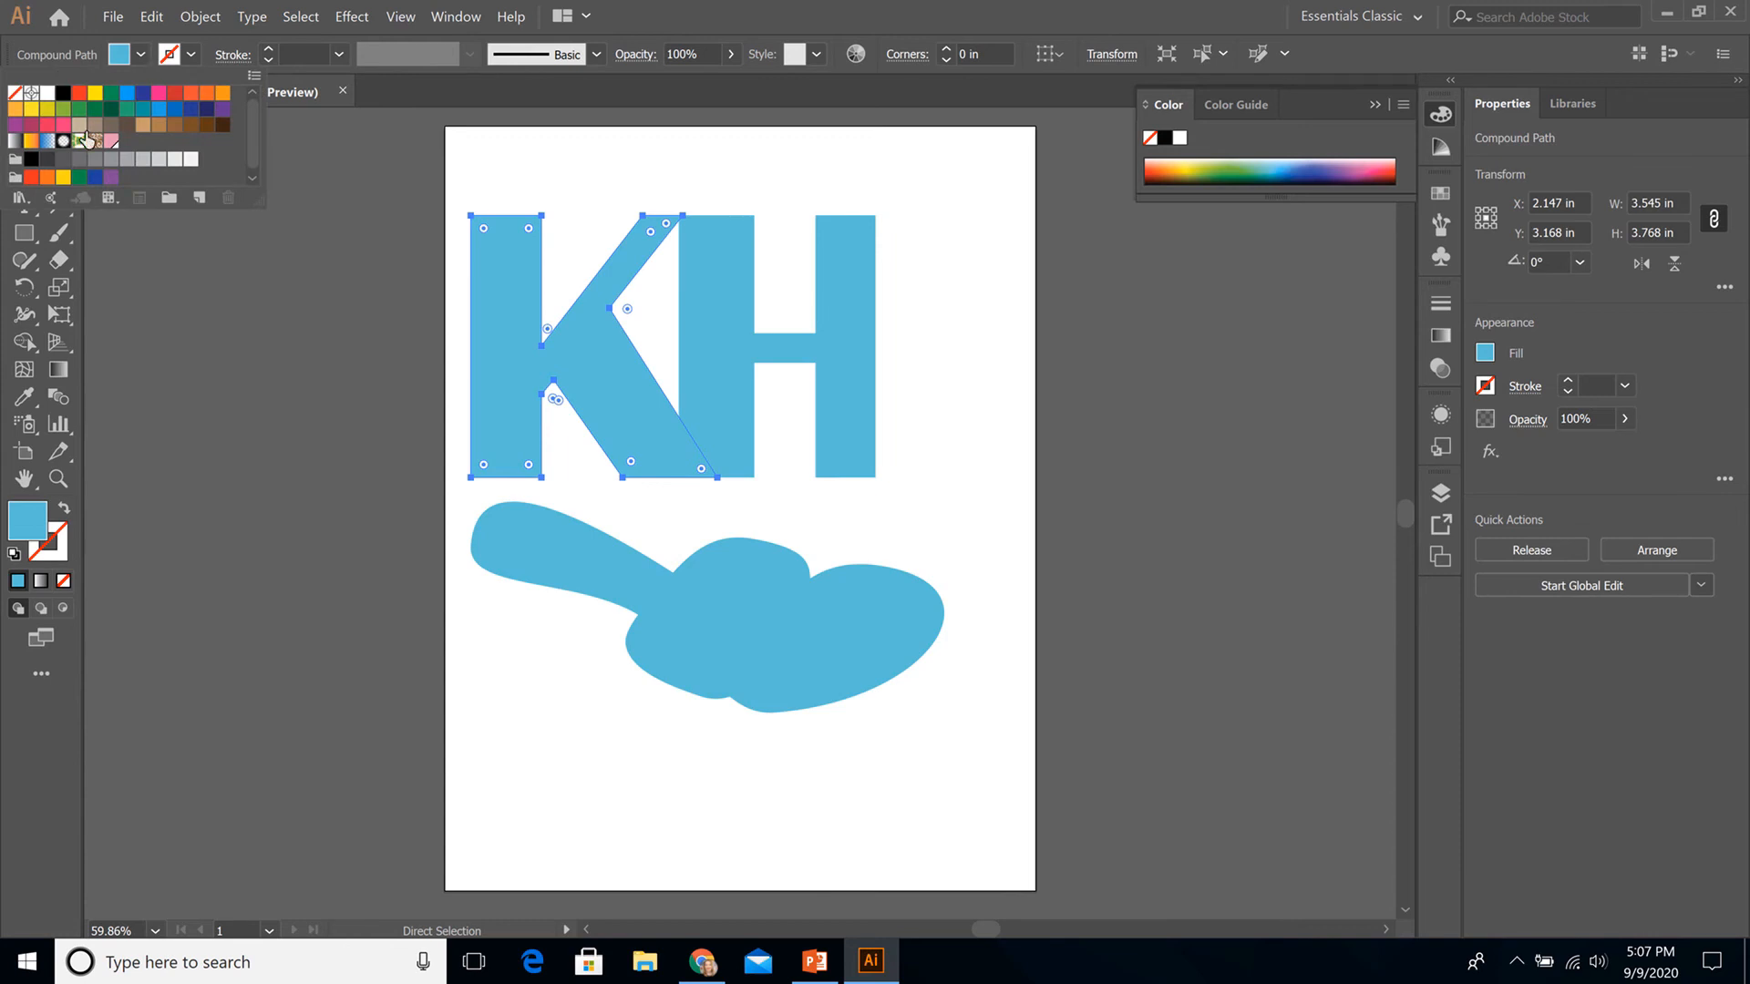
{"action": "left_click", "coordinate": [62, 92]}
{"action": "left_click", "coordinate": [738, 625]}
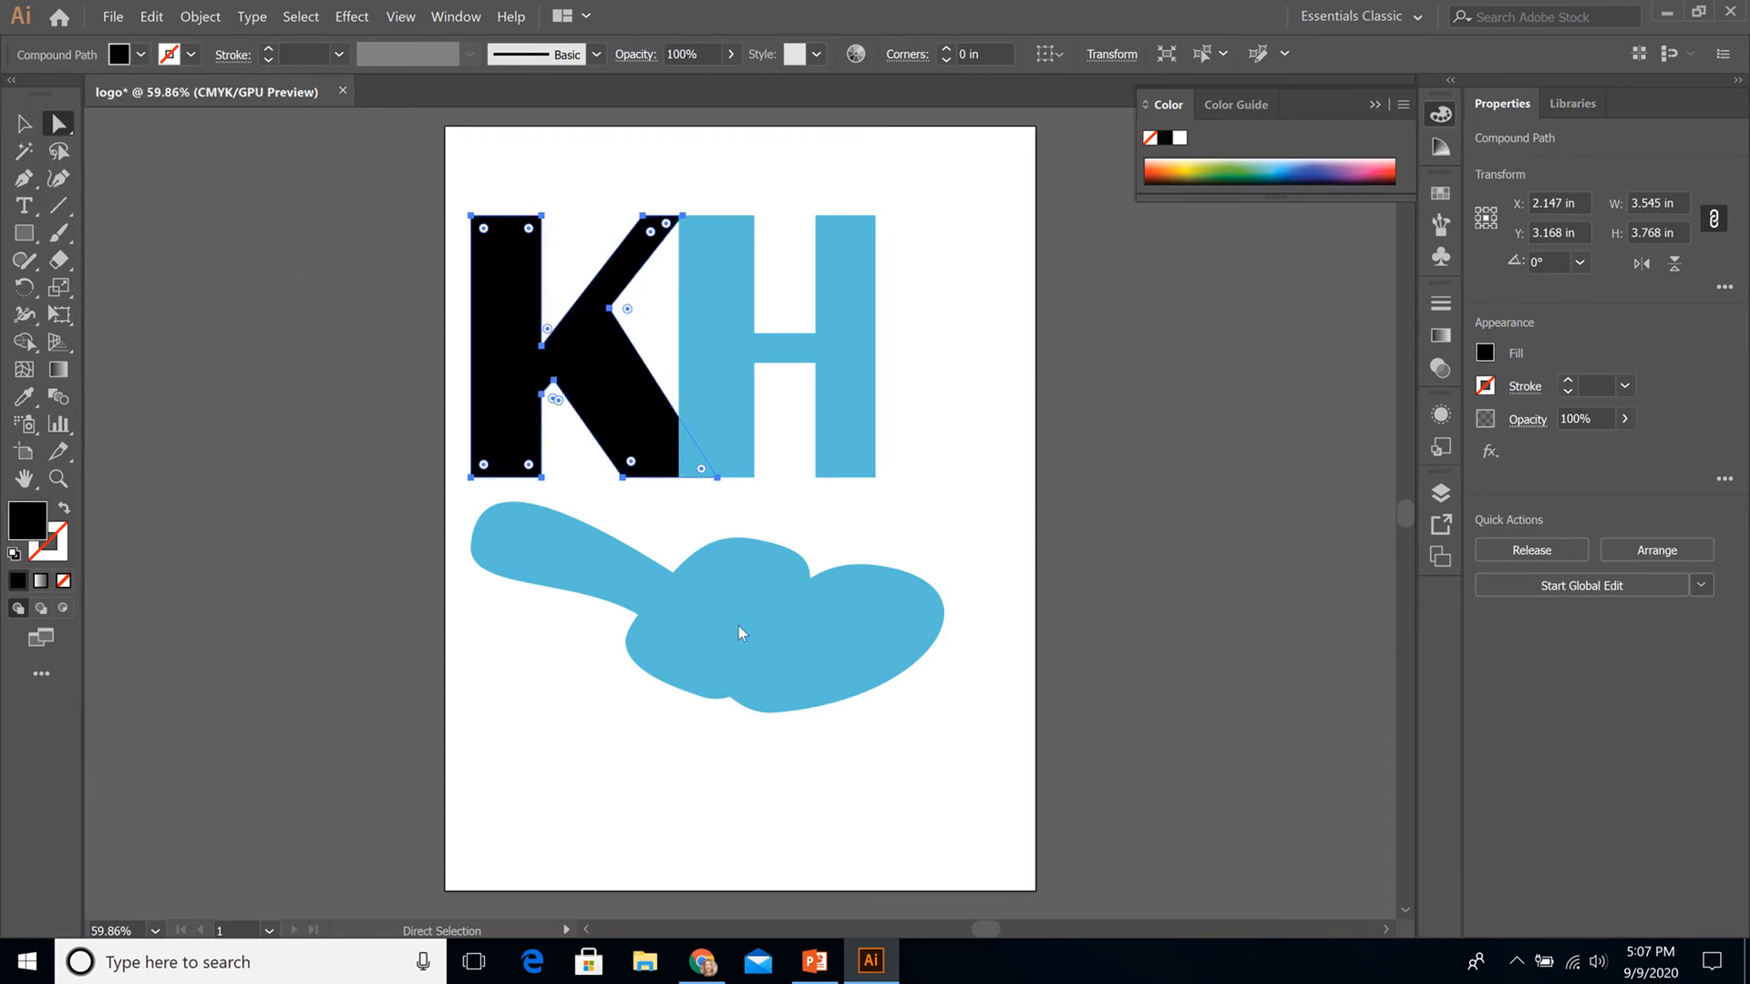
Step: Fill the rounded shape in the middle of the swoosh with the black swatch
{"action": "left_click", "coordinate": [739, 625]}
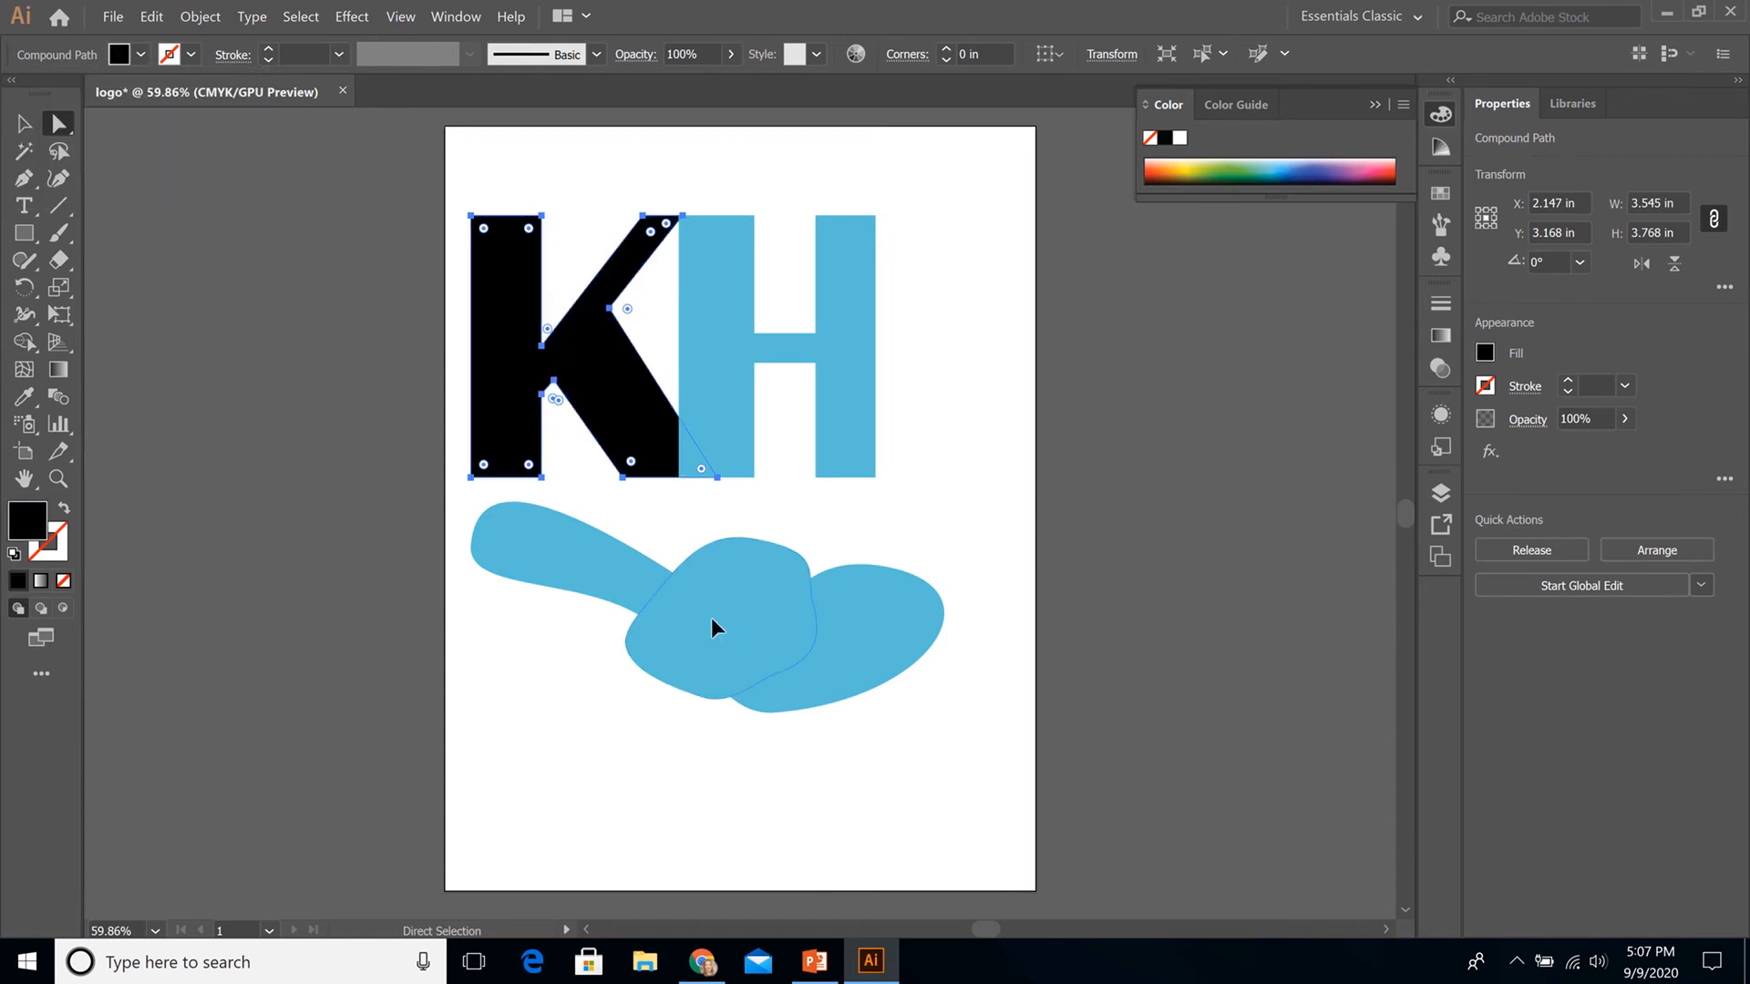
{"action": "left_click", "coordinate": [141, 56]}
{"action": "left_click", "coordinate": [61, 94]}
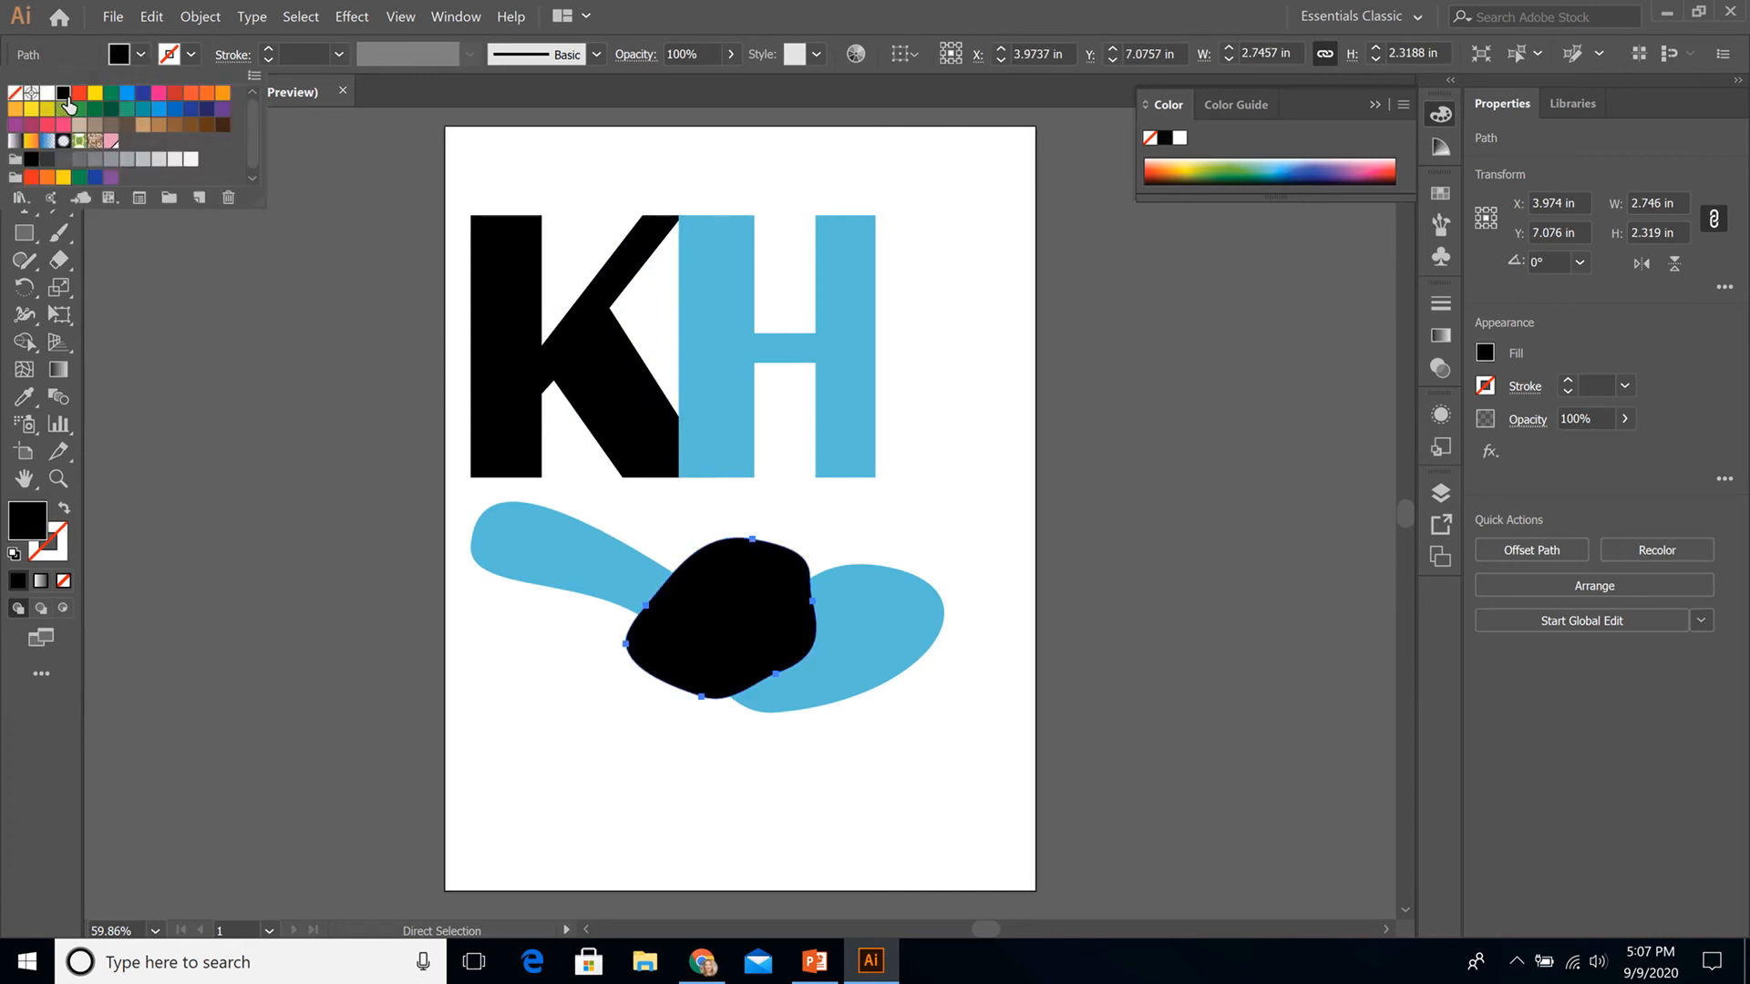
{"action": "left_click", "coordinate": [941, 493]}
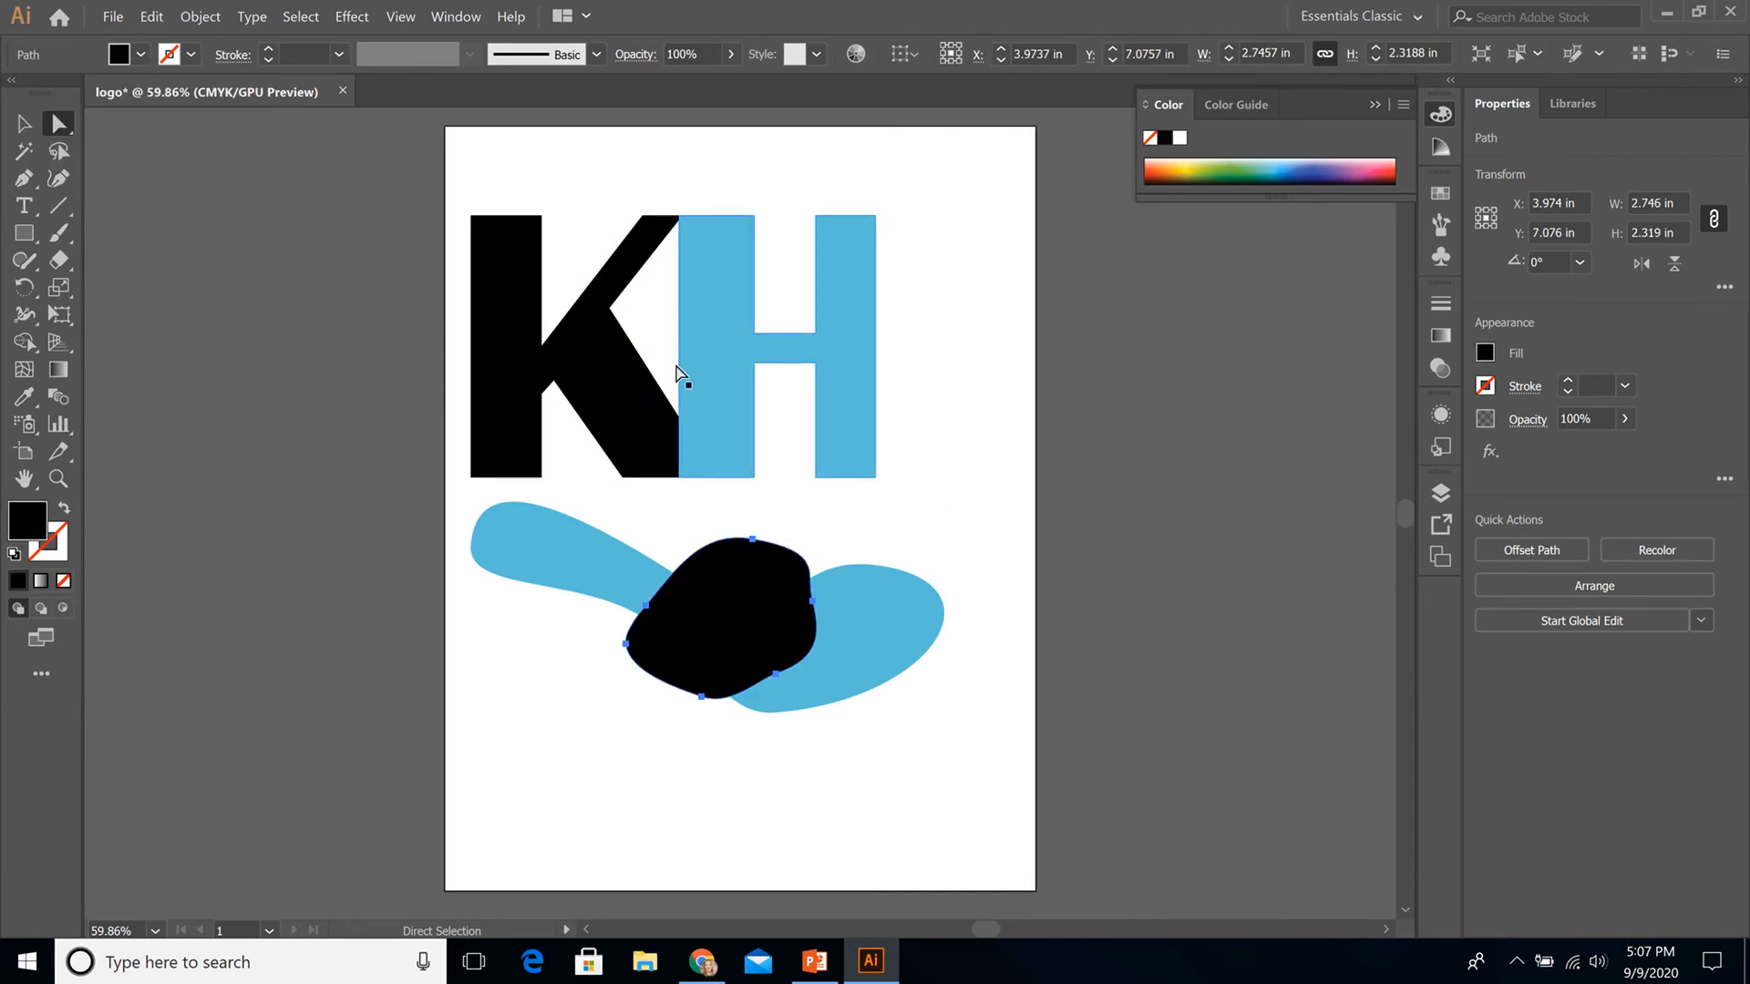
Step: Select the K, the H and the two swoosh shapes one at a time to check whether they are separate objects
{"action": "left_click", "coordinate": [729, 347]}
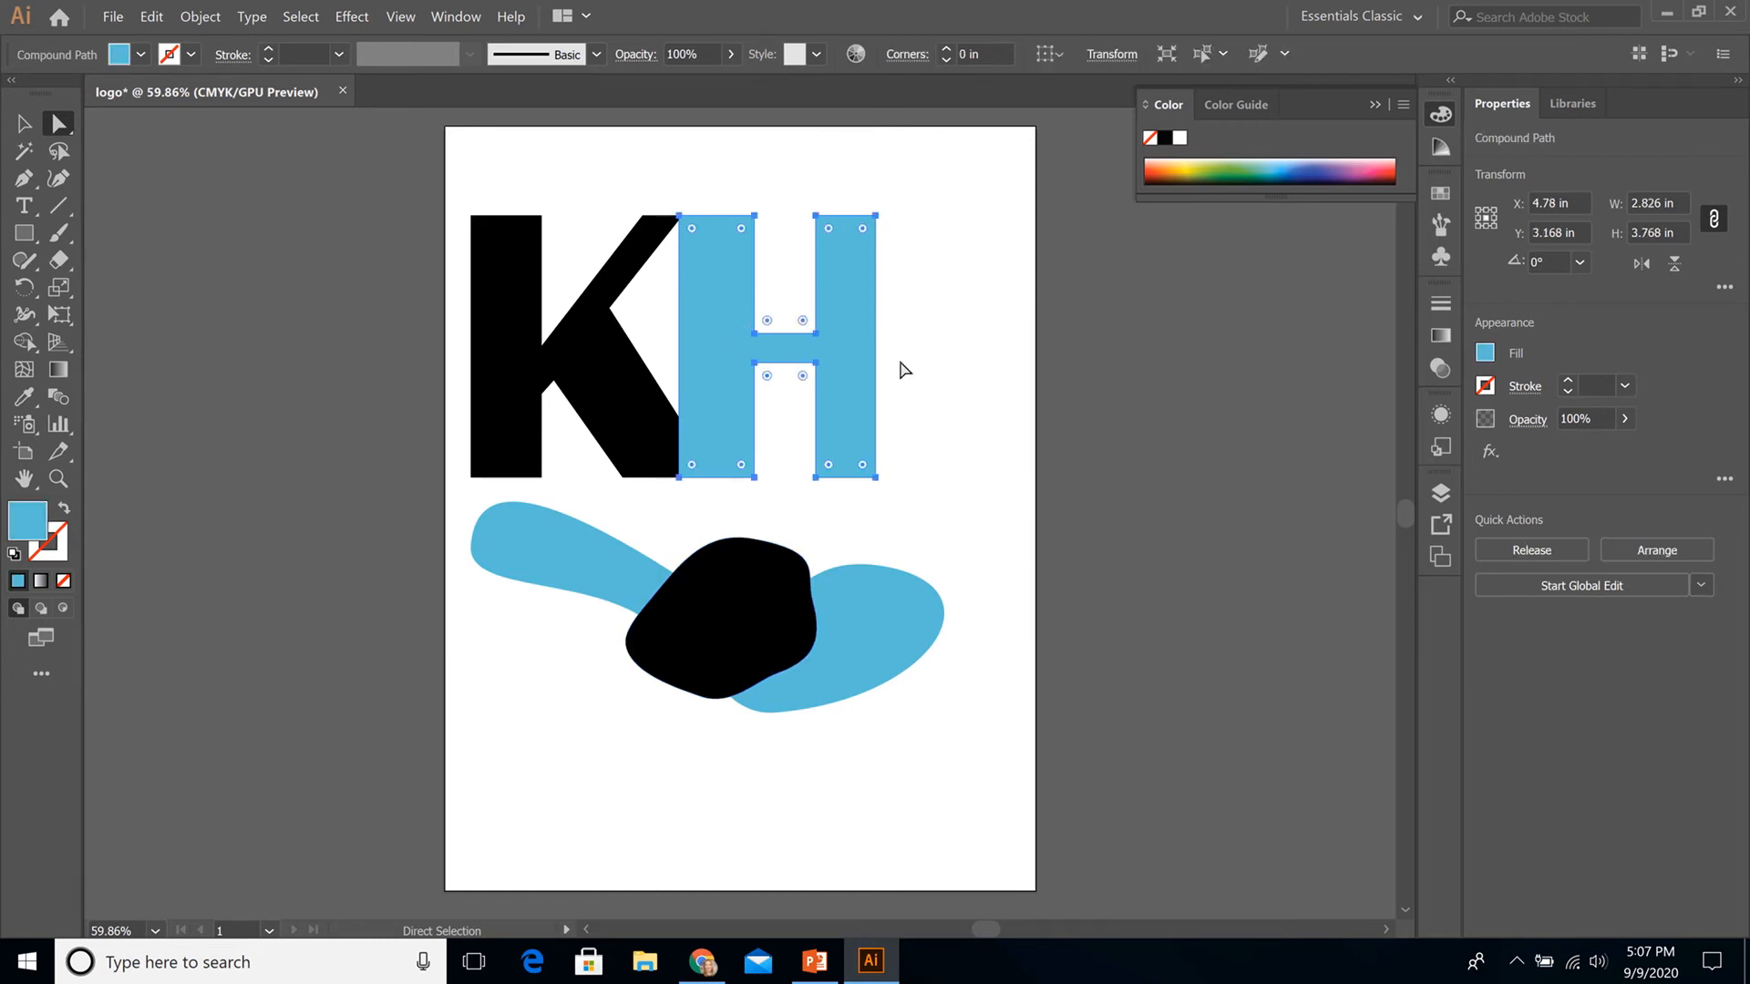
{"action": "left_click", "coordinate": [939, 385]}
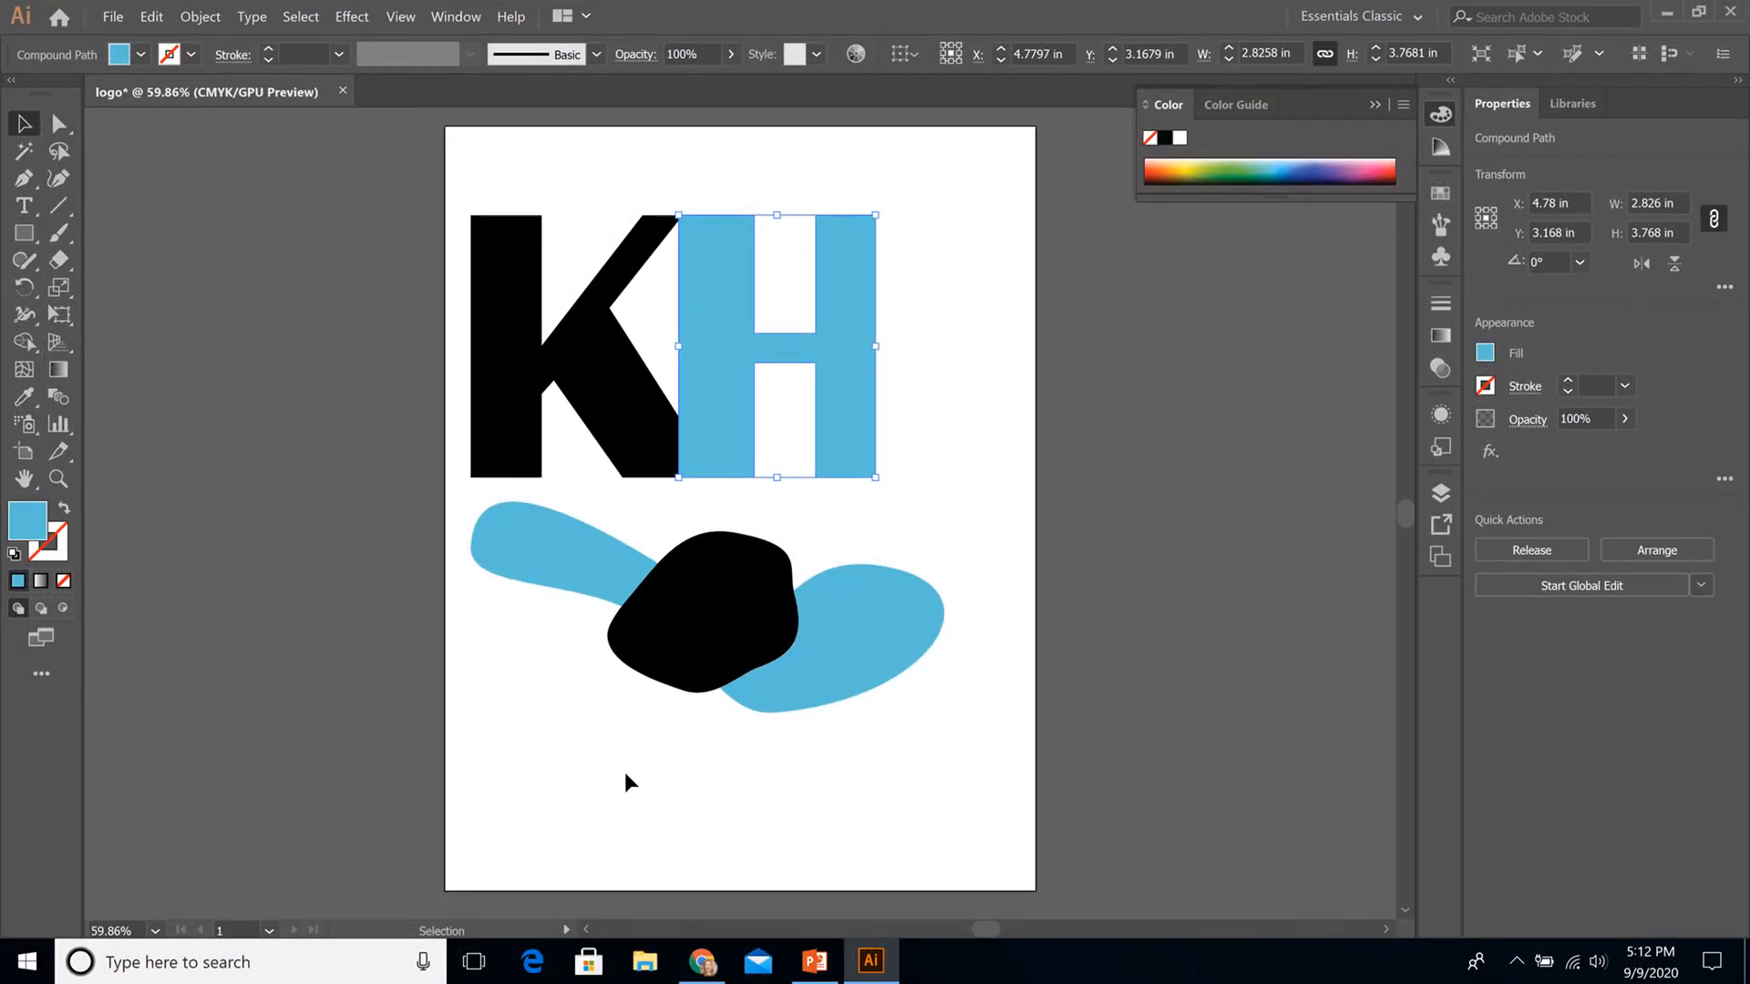
{"action": "left_click", "coordinate": [635, 419]}
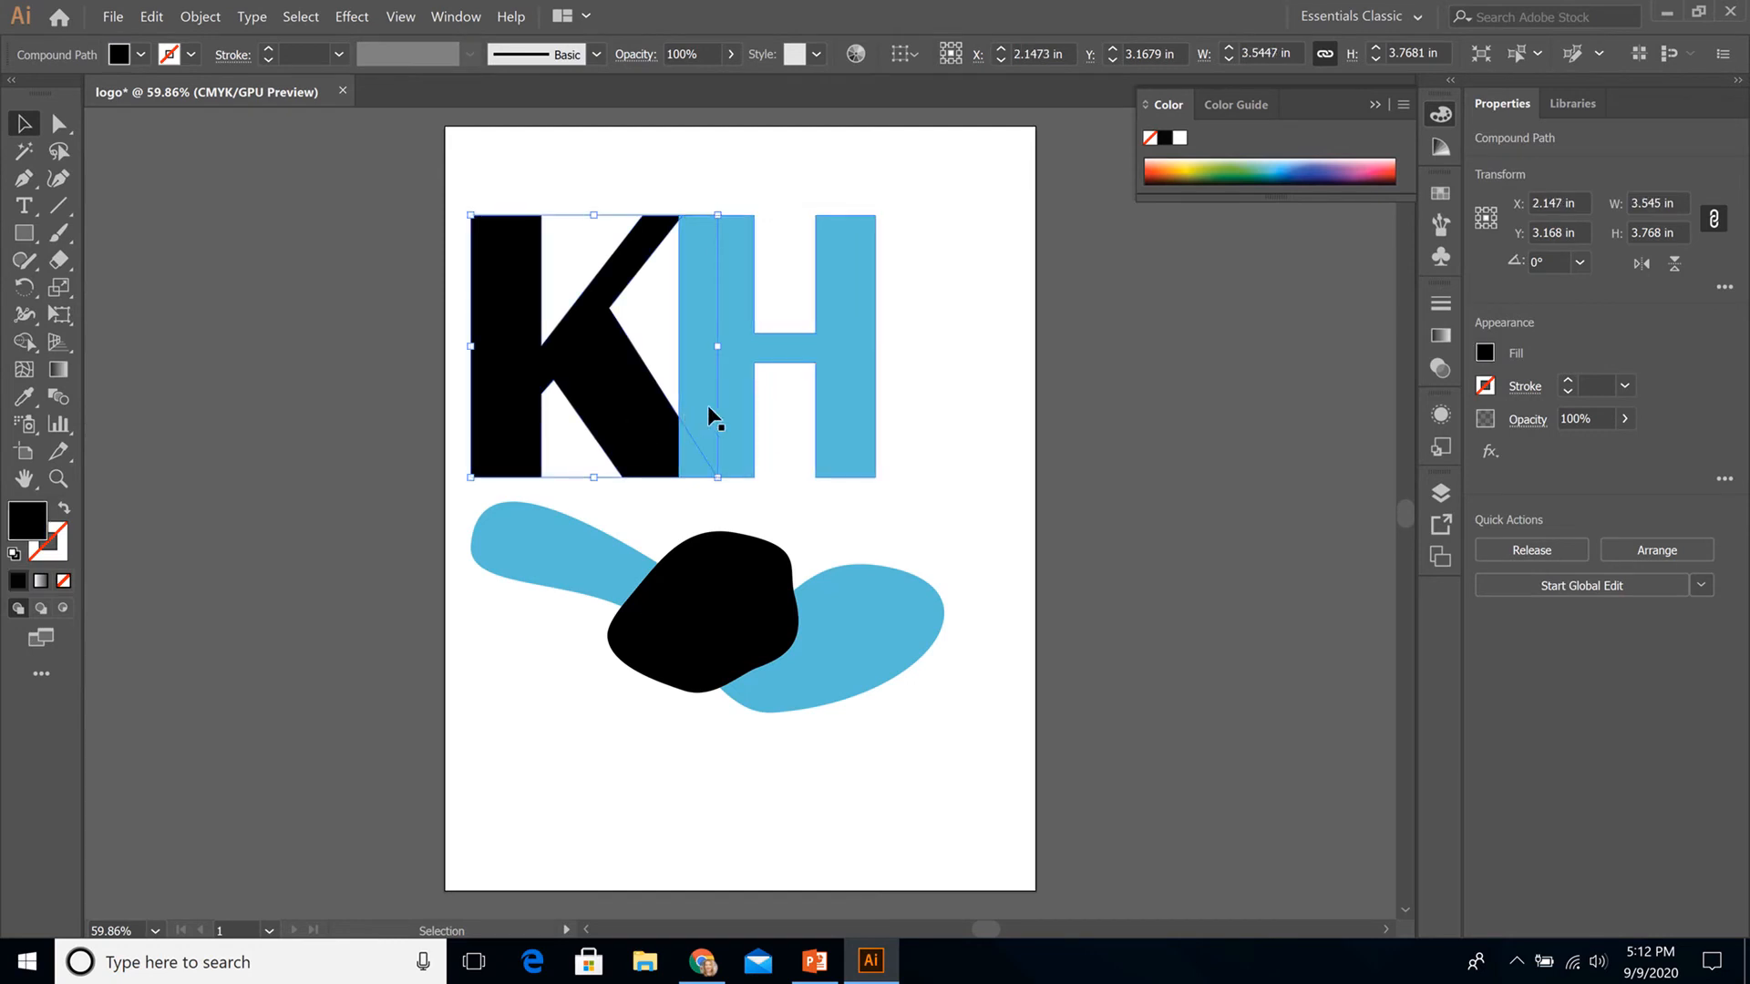
{"action": "left_click", "coordinate": [733, 399]}
{"action": "left_click", "coordinate": [850, 611]}
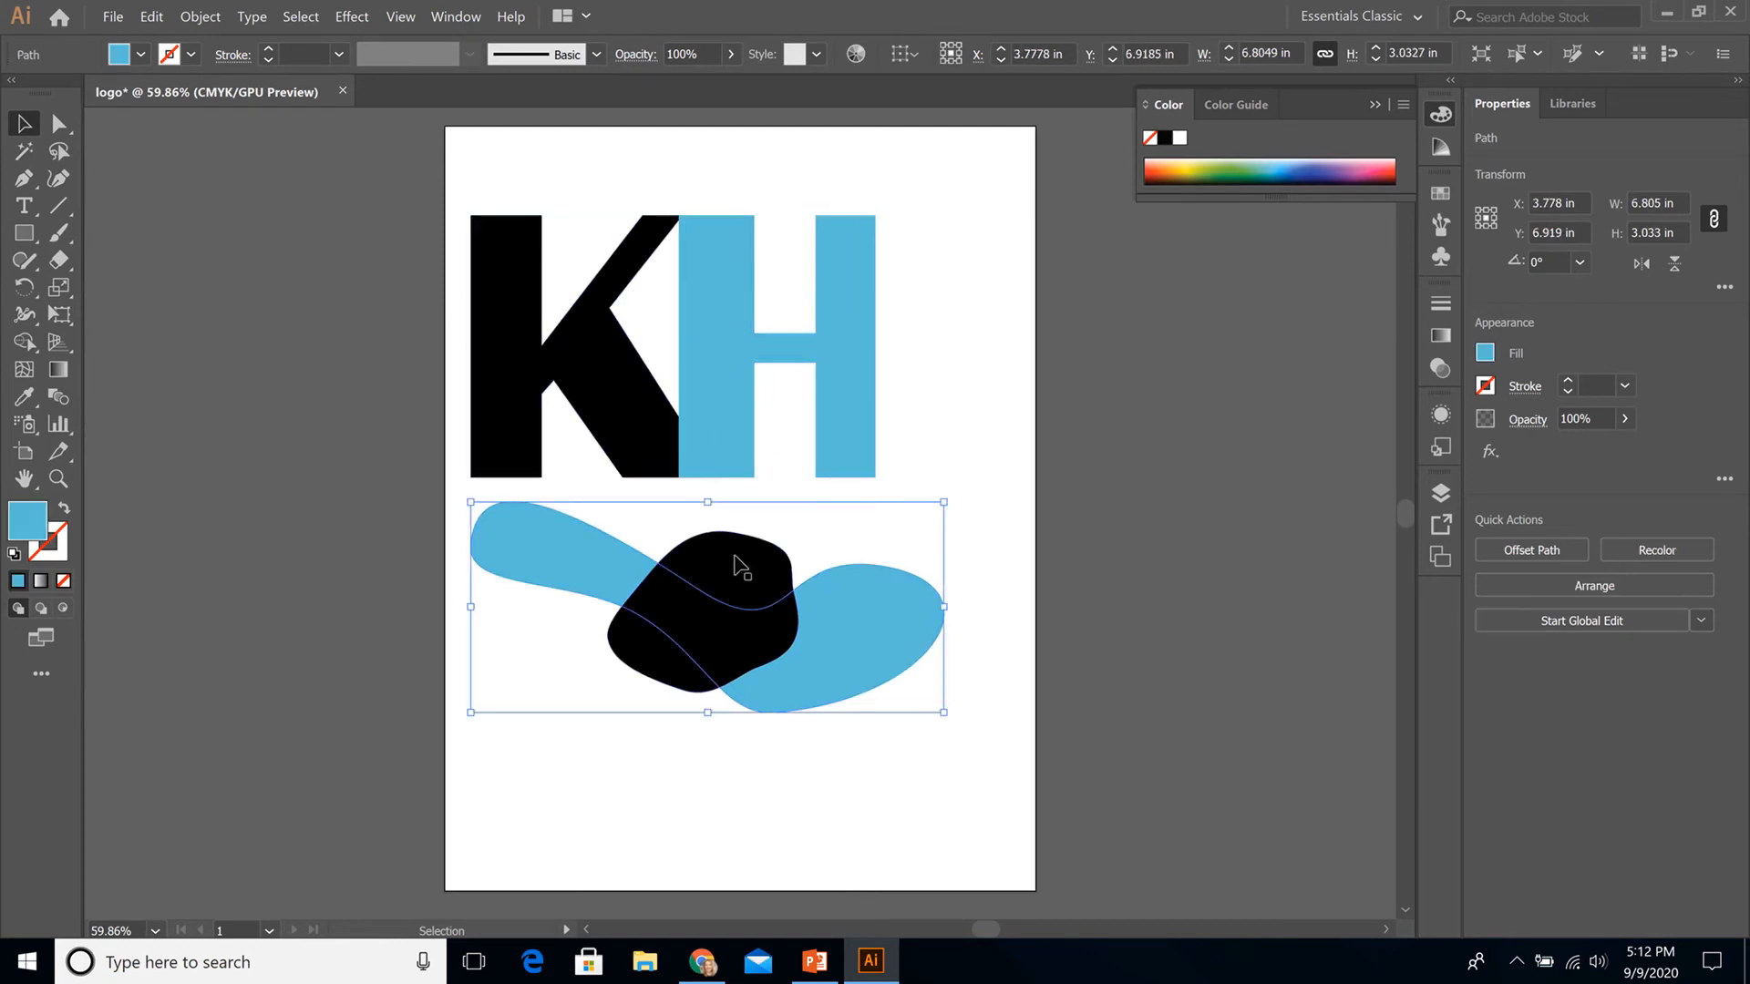
{"action": "left_click", "coordinate": [734, 567]}
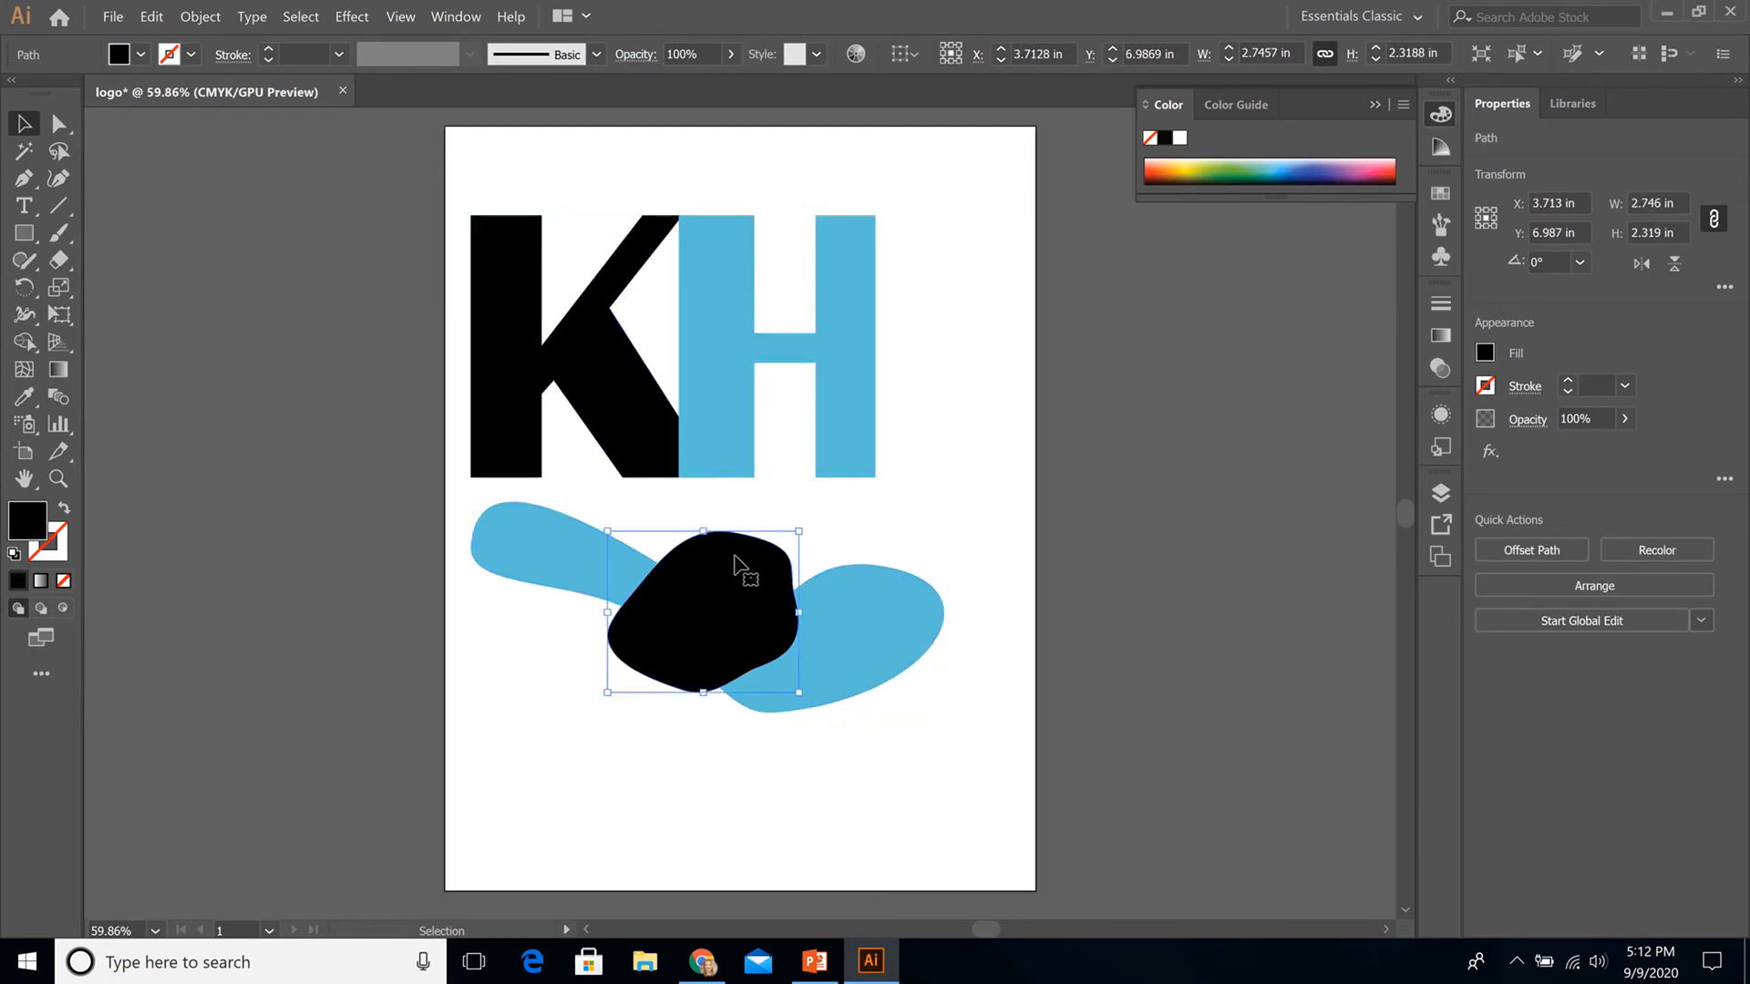
{"action": "left_click", "coordinate": [948, 450]}
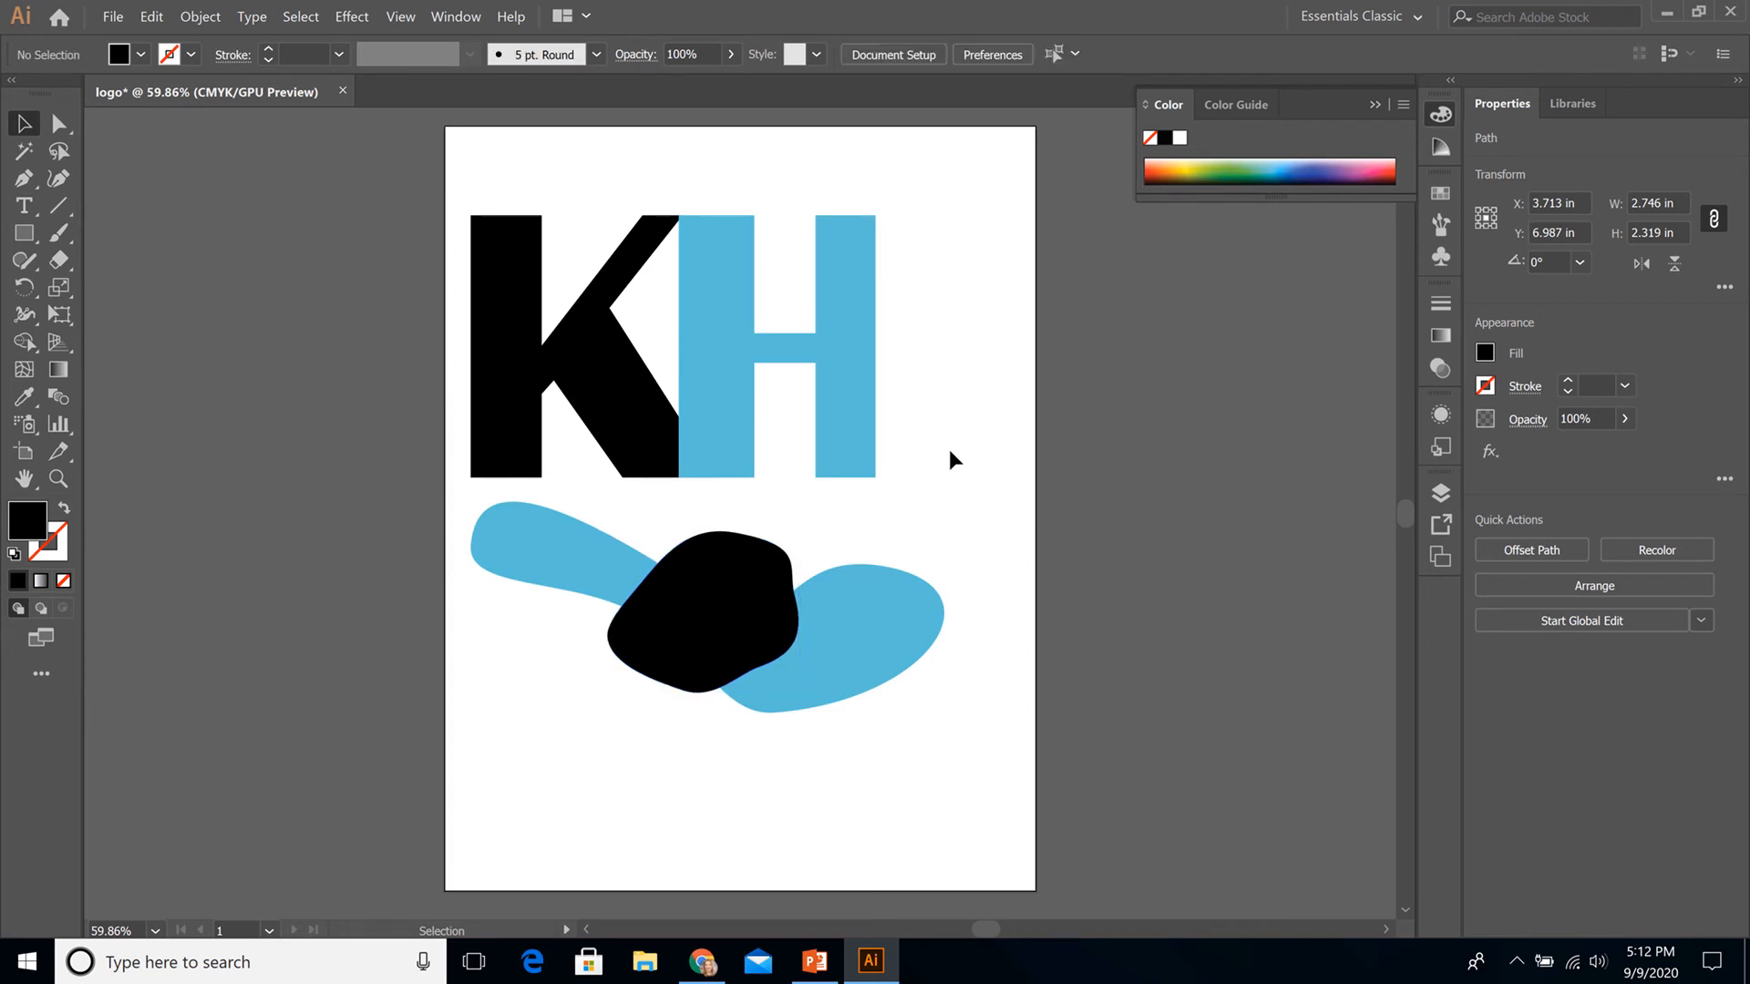
{"action": "left_click_drag", "start_coordinate": [701, 438], "coordinate": [711, 390]}
{"action": "key", "text": "ctrl+z"}
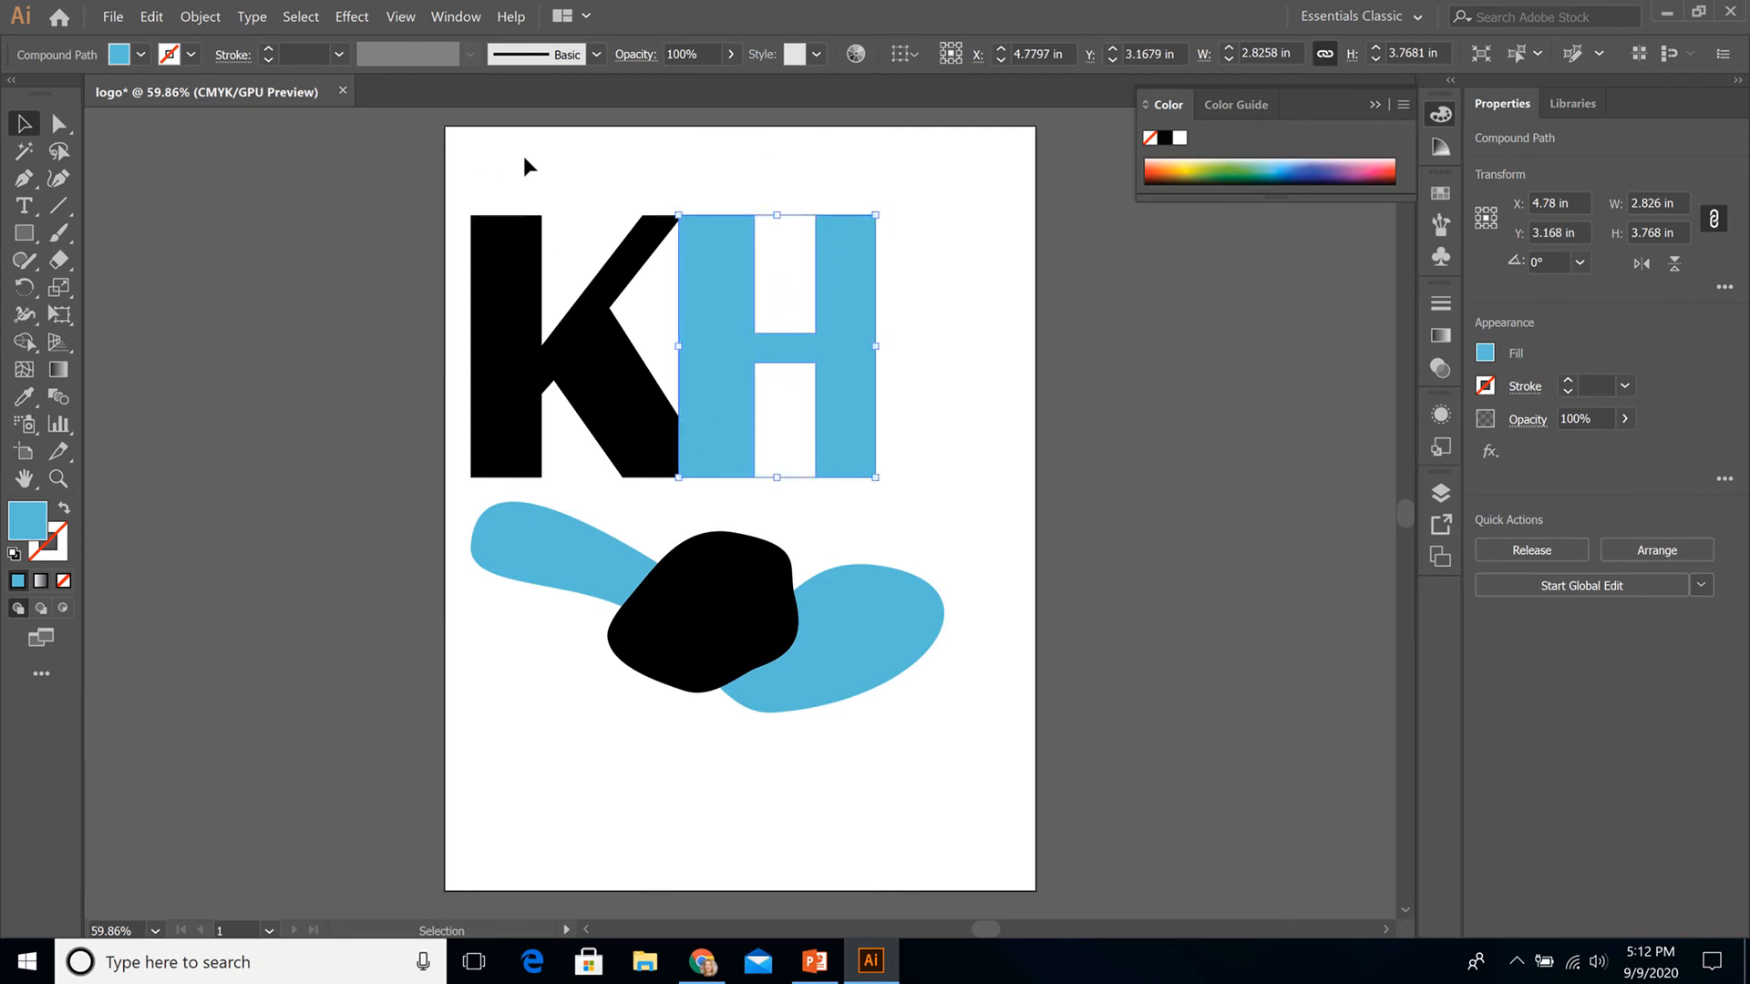
Step: Group the letters K and H
{"action": "left_click", "coordinate": [508, 292]}
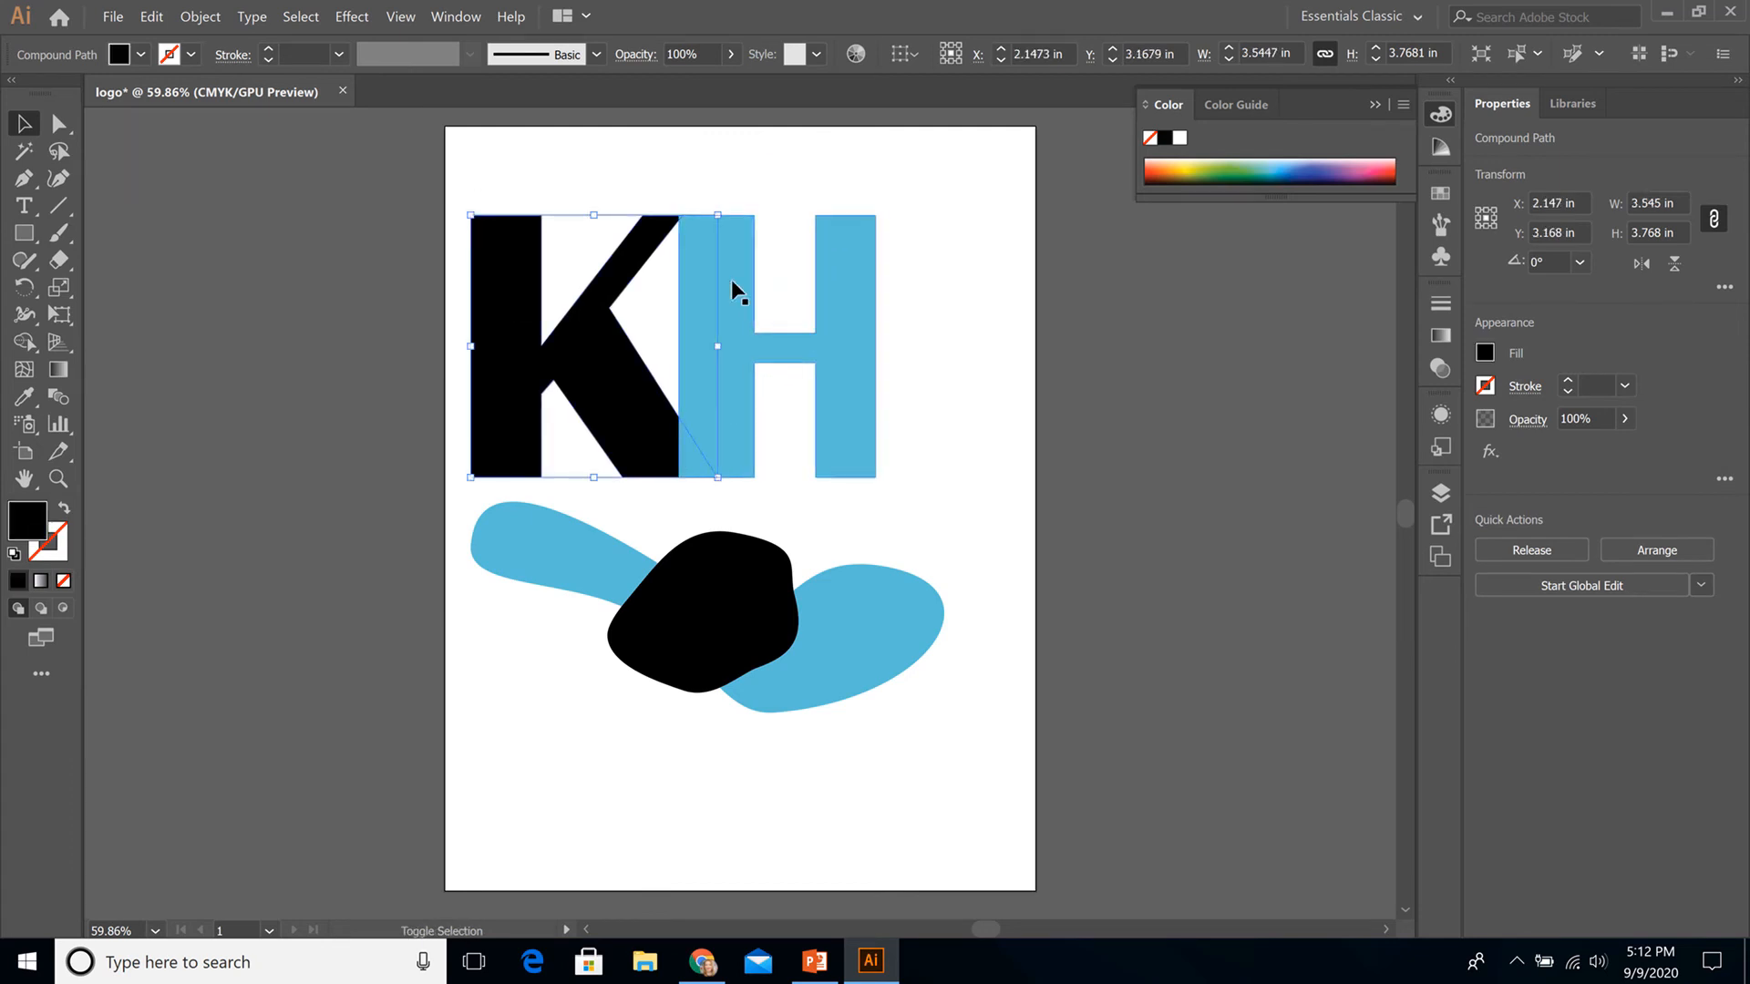
{"action": "left_click", "coordinate": [745, 289], "text": "shift"}
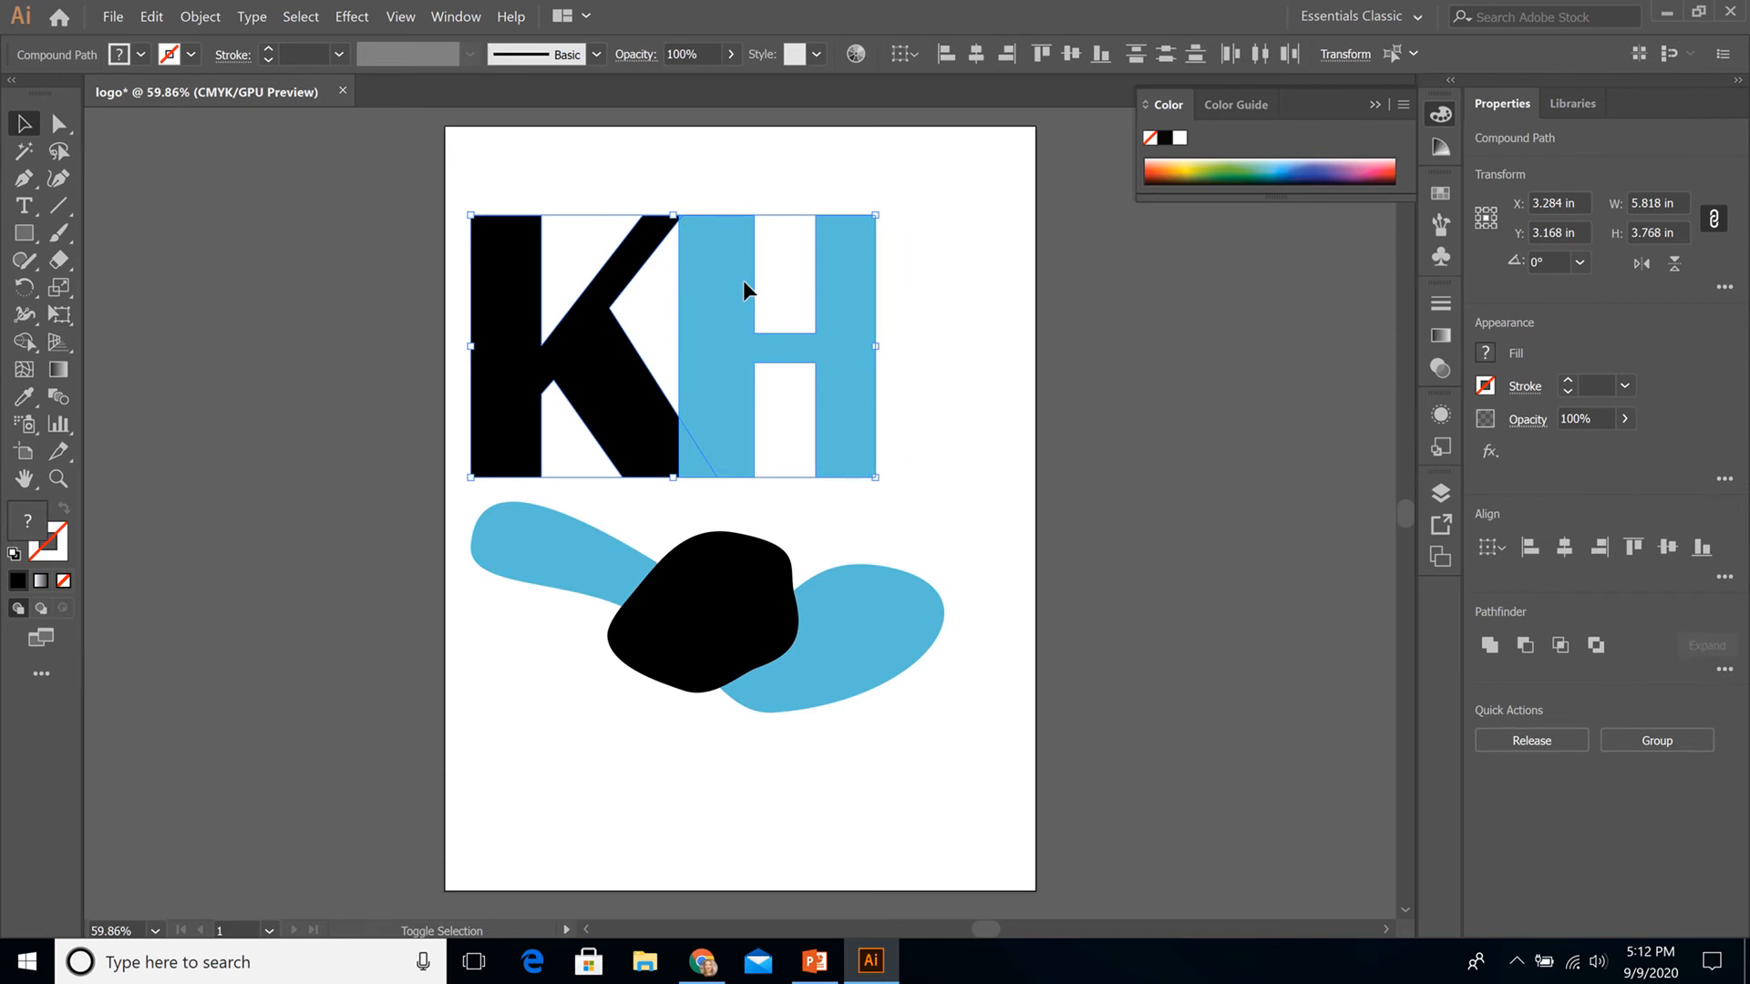
{"action": "left_click", "coordinate": [200, 16]}
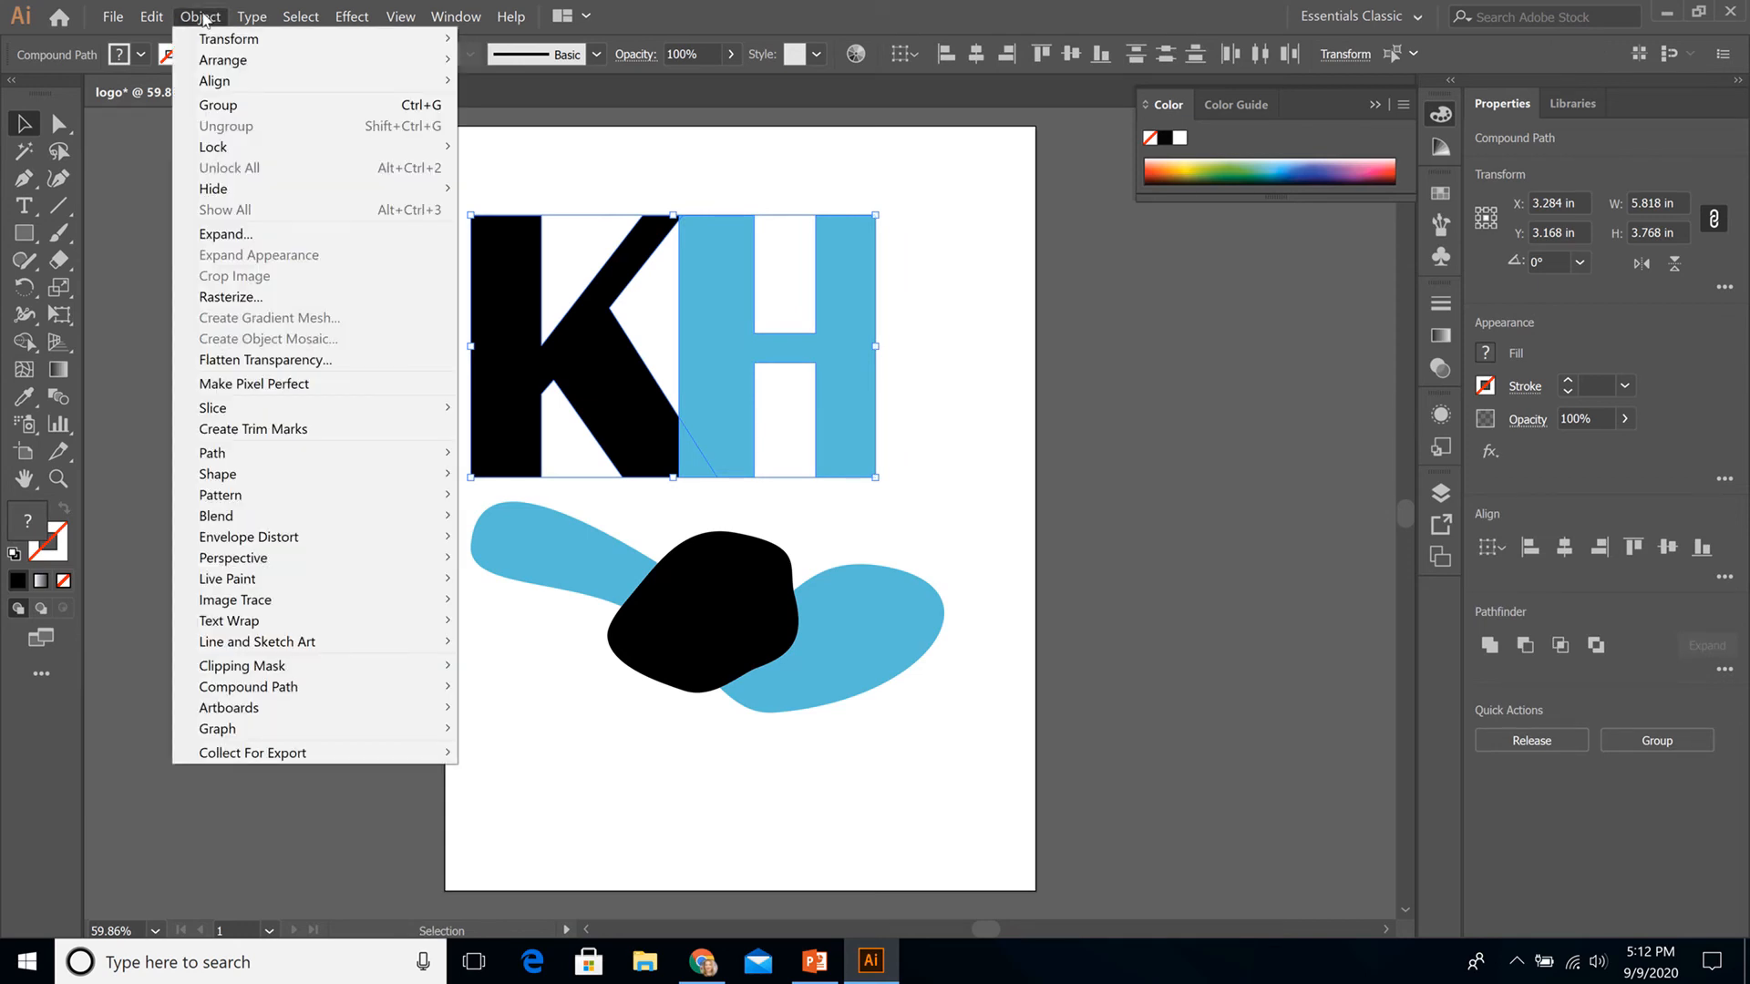
{"action": "left_click", "coordinate": [219, 104]}
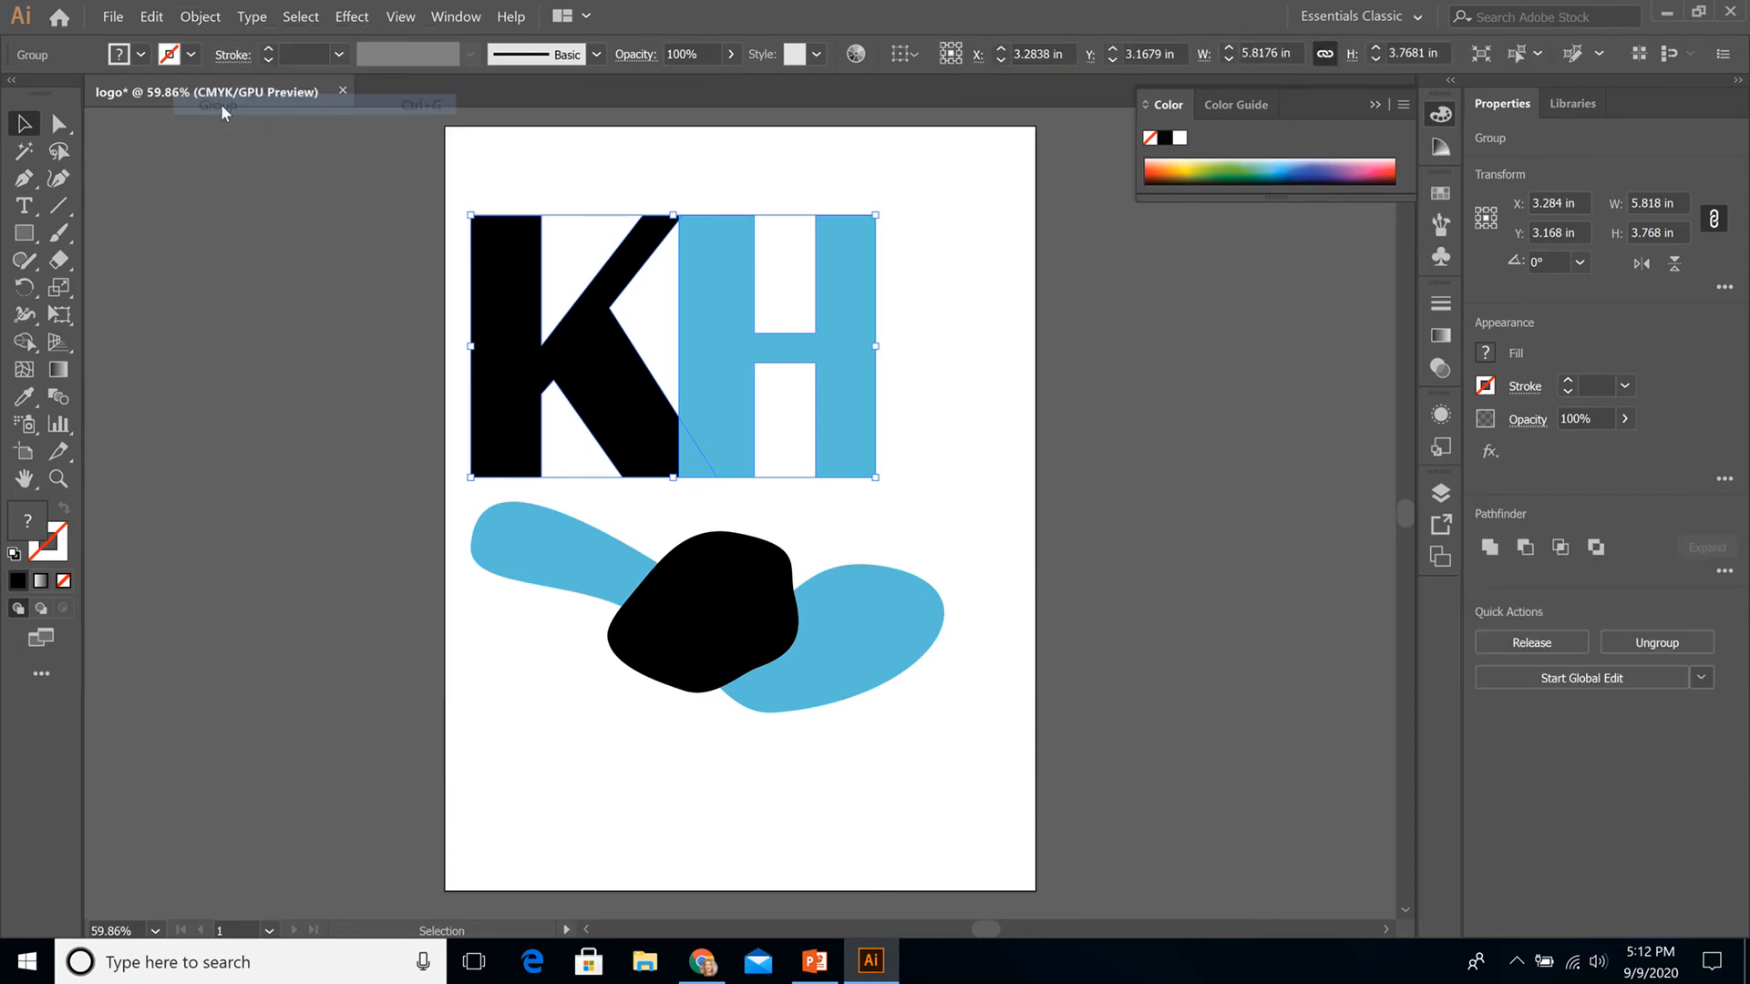
Step: Try moving the grouped letters slightly to the right, undo the move and deselect the group
{"action": "left_click", "coordinate": [931, 342]}
{"action": "left_click_drag", "start_coordinate": [724, 338], "coordinate": [758, 340]}
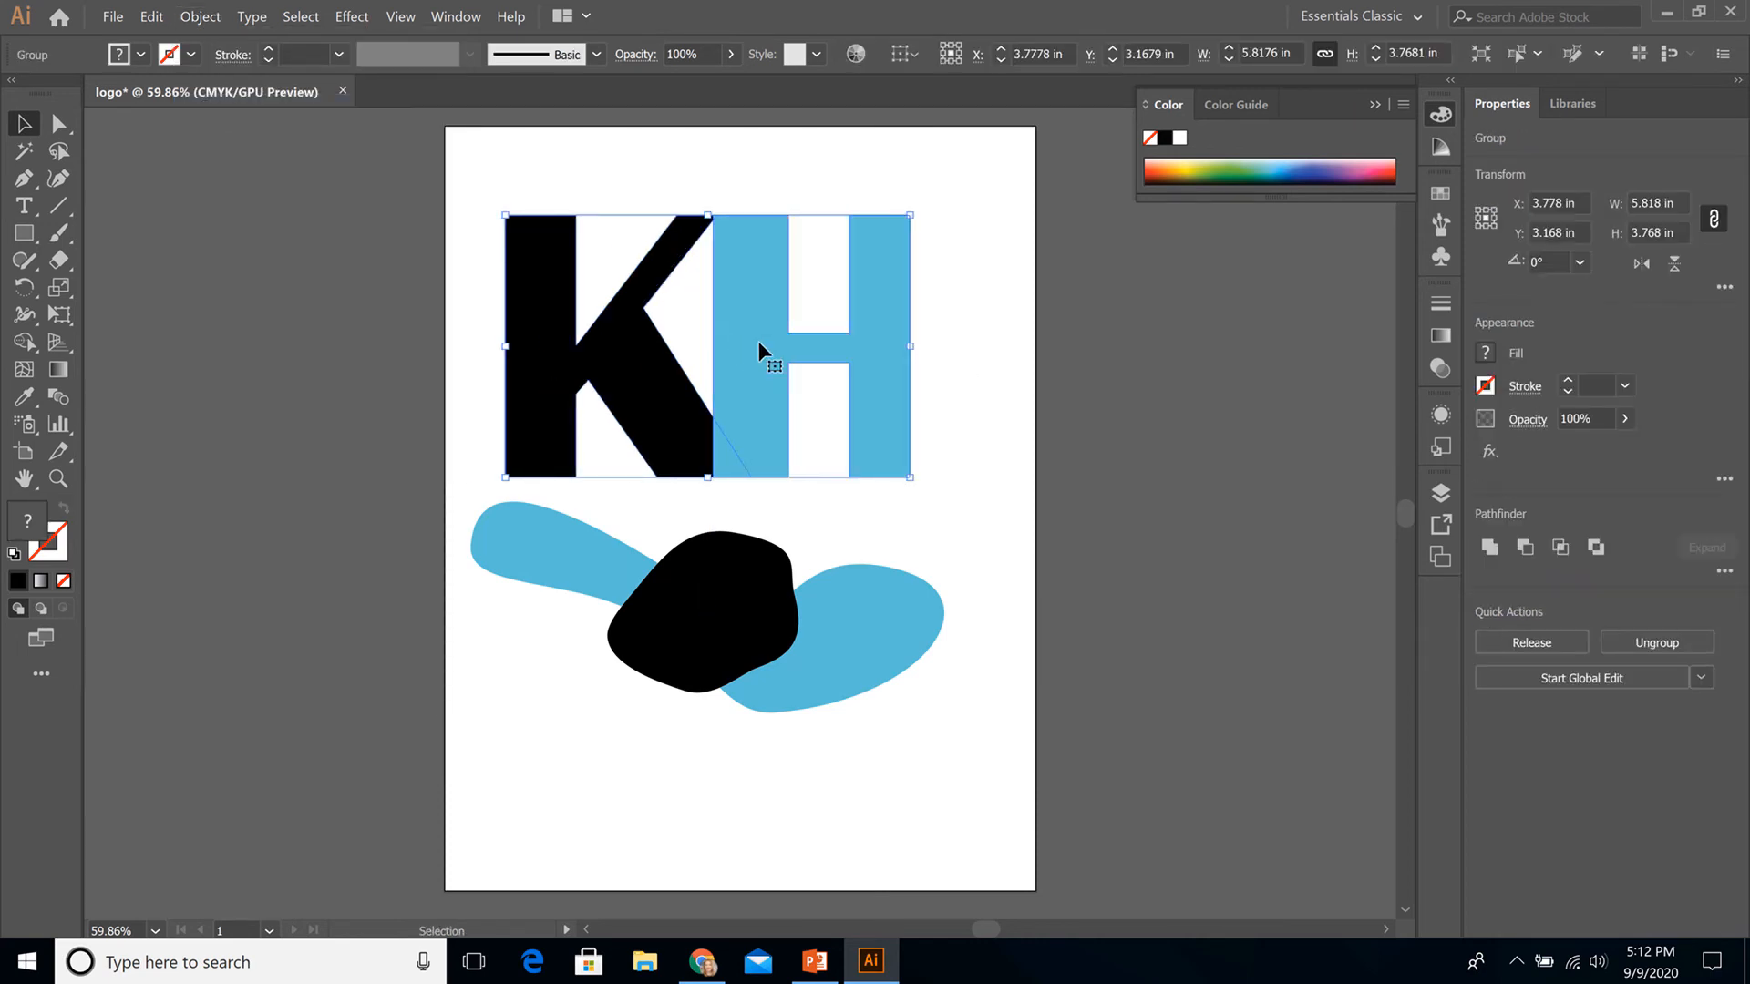
{"action": "key", "text": "ctrl+z"}
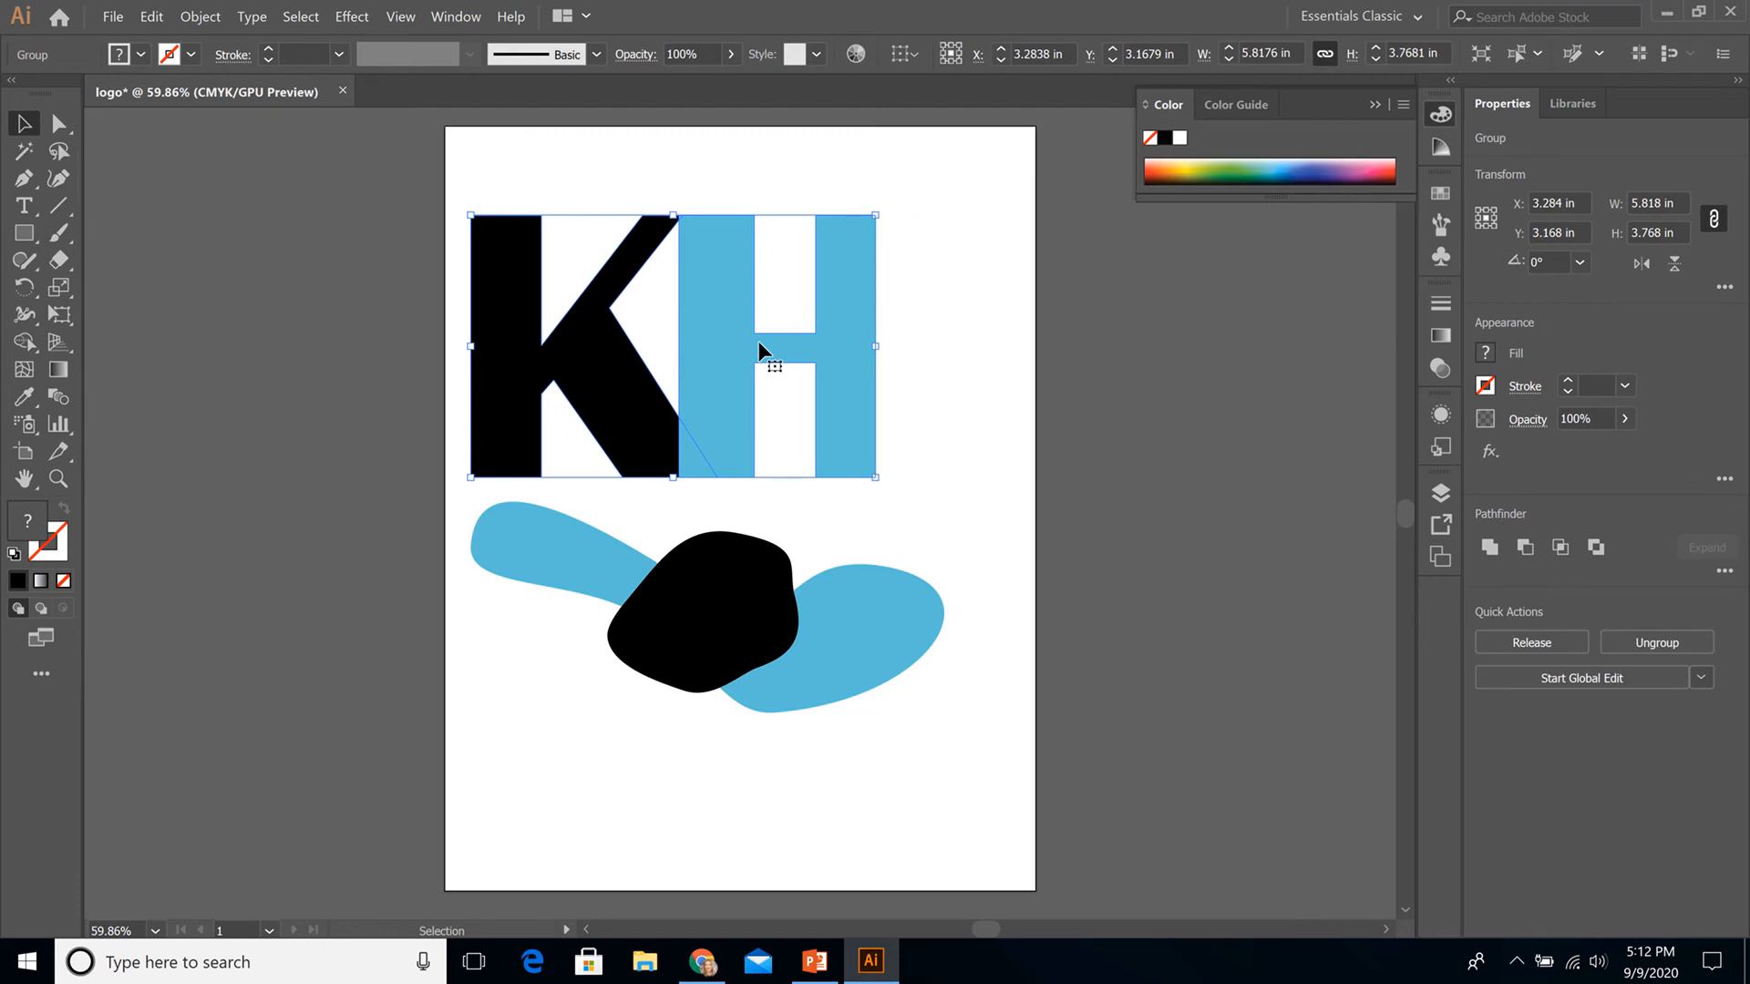
{"action": "left_click", "coordinate": [946, 260]}
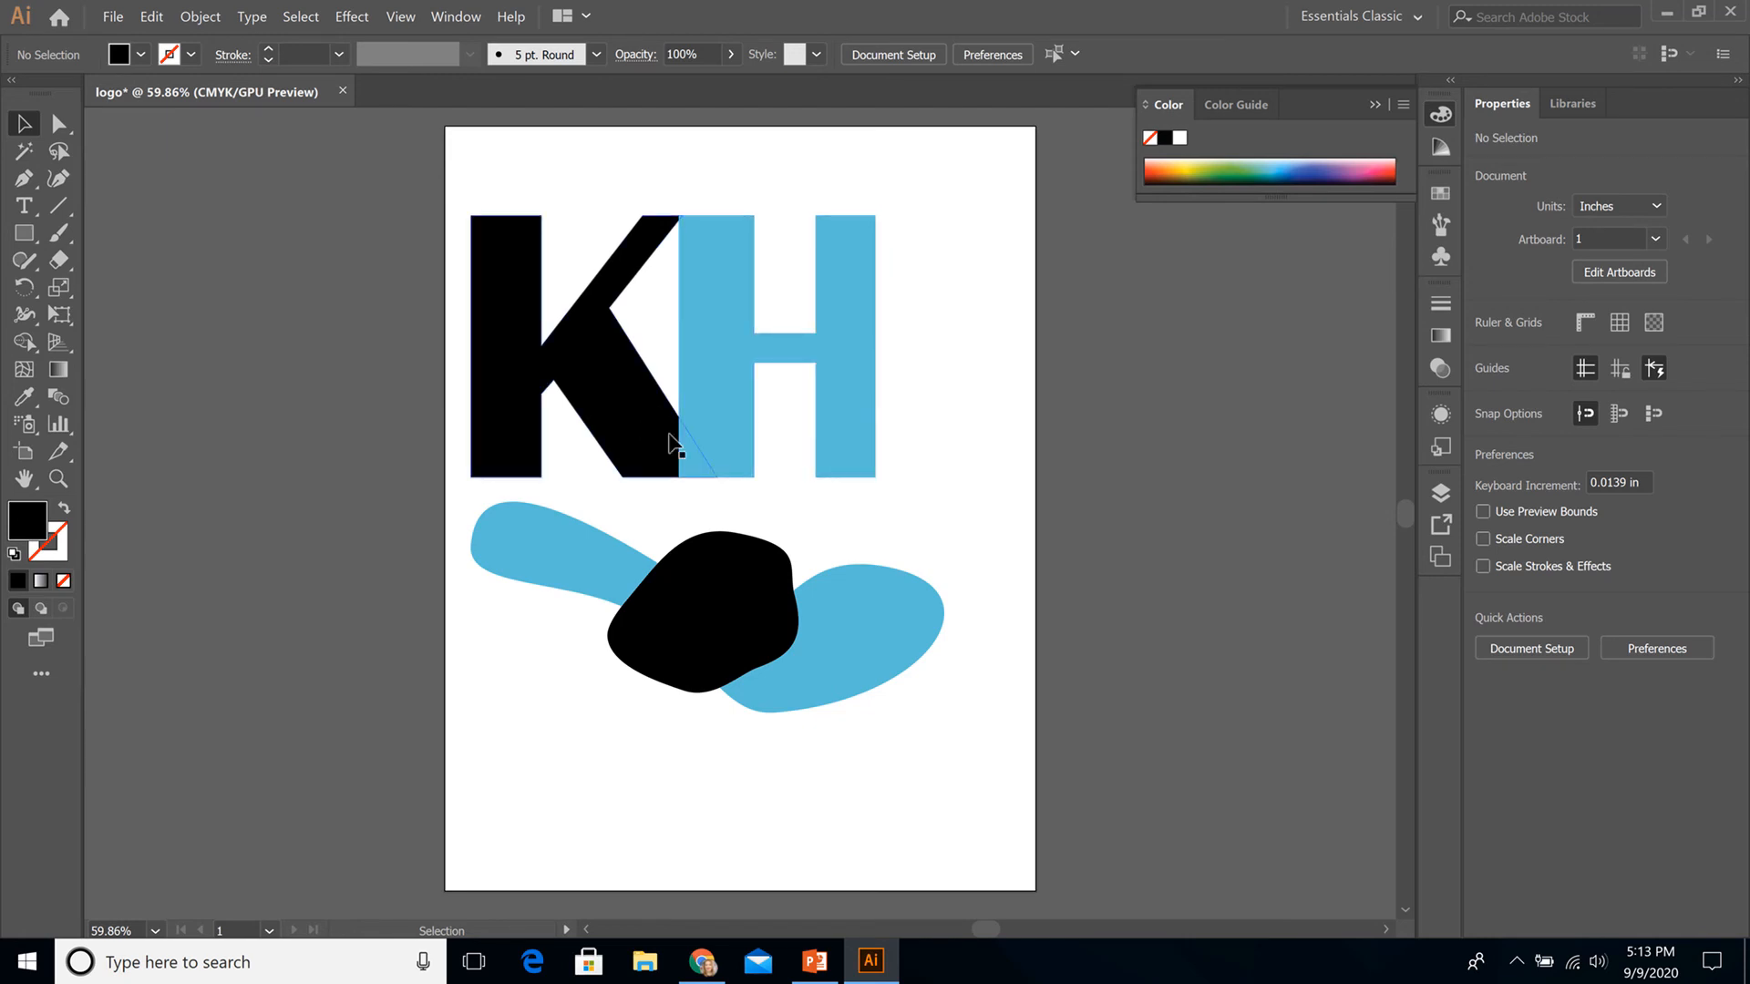
Step: Try merging the grouped K and H across their overlap with the Shape Builder tool, and undo the merge
{"action": "left_click", "coordinate": [513, 259]}
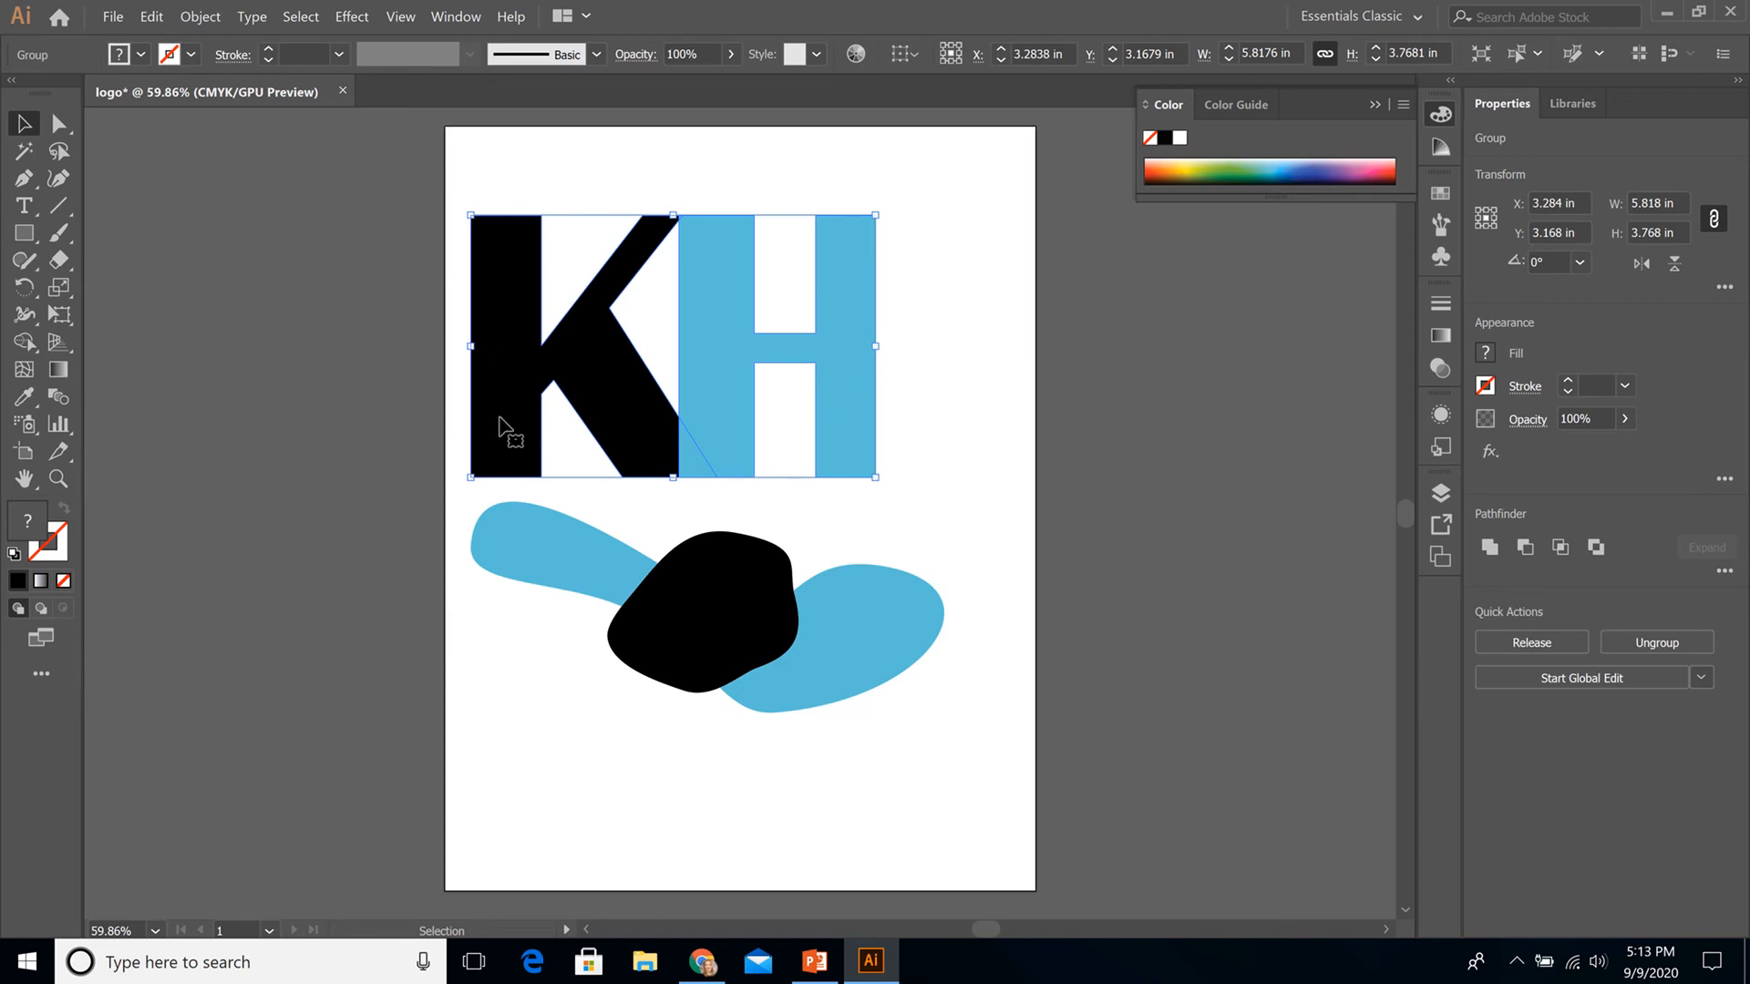
{"action": "left_click", "coordinate": [23, 343]}
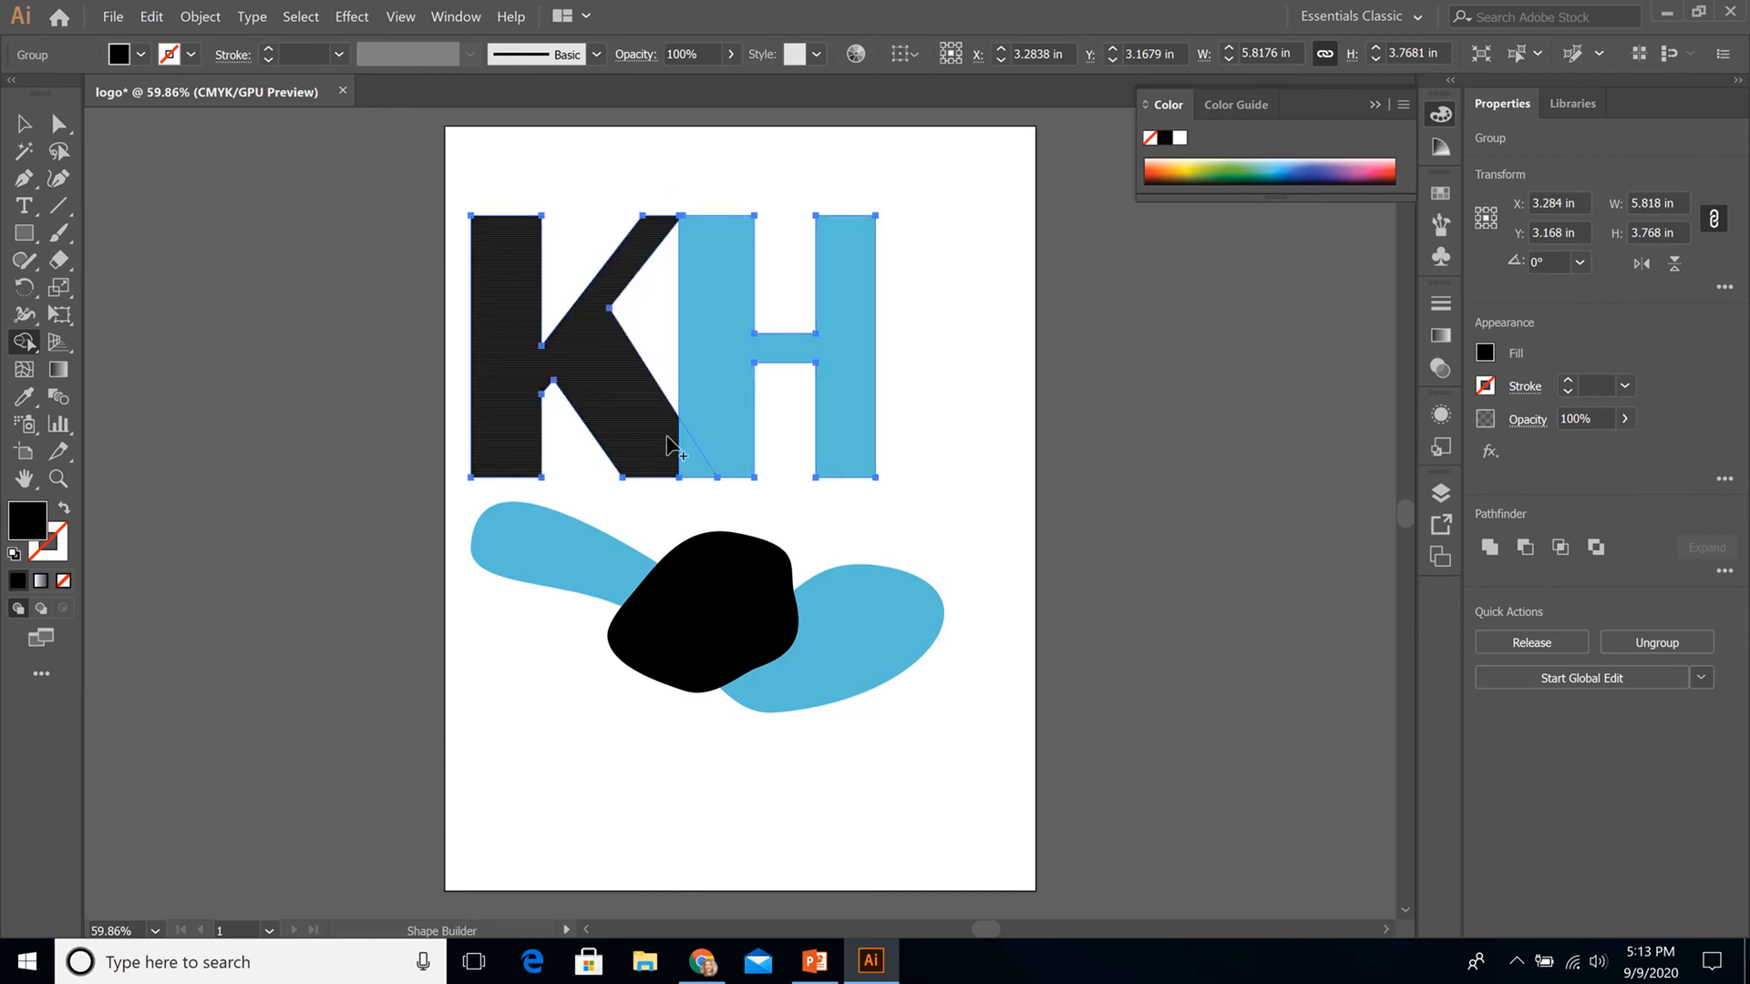
{"action": "left_click_drag", "start_coordinate": [707, 459], "coordinate": [713, 406]}
{"action": "left_click_drag", "start_coordinate": [641, 425], "coordinate": [725, 448]}
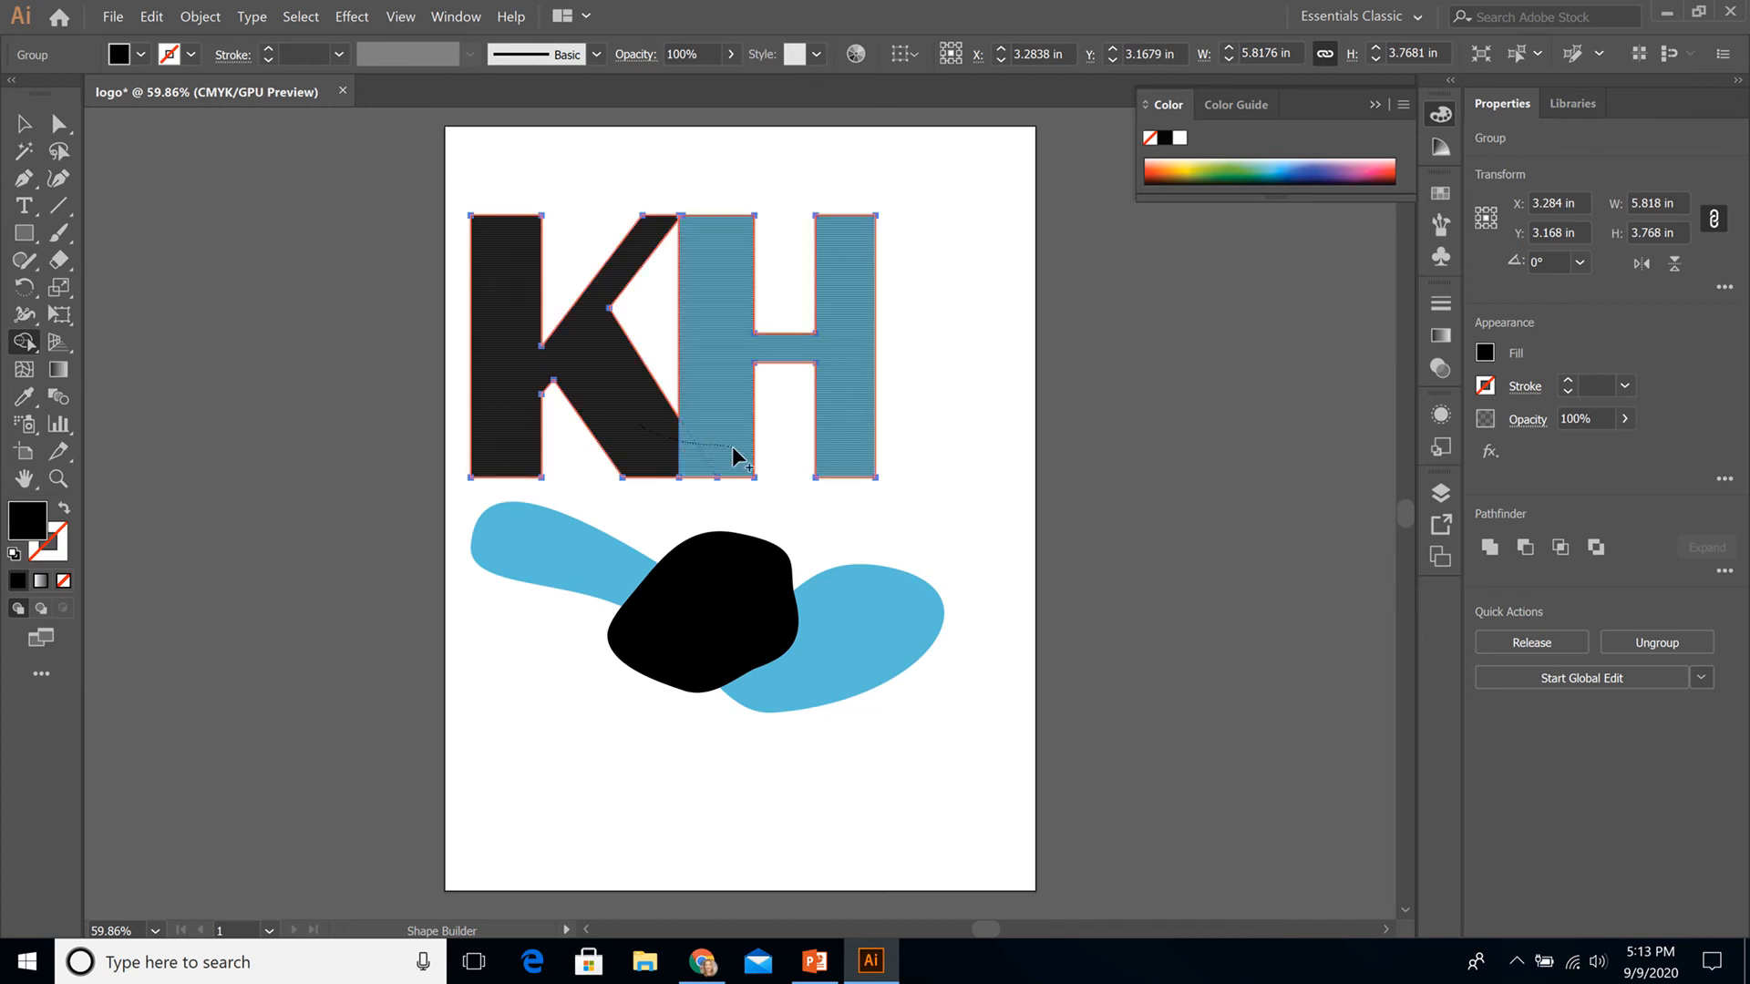
{"action": "left_click_drag", "start_coordinate": [733, 447], "coordinate": [734, 450]}
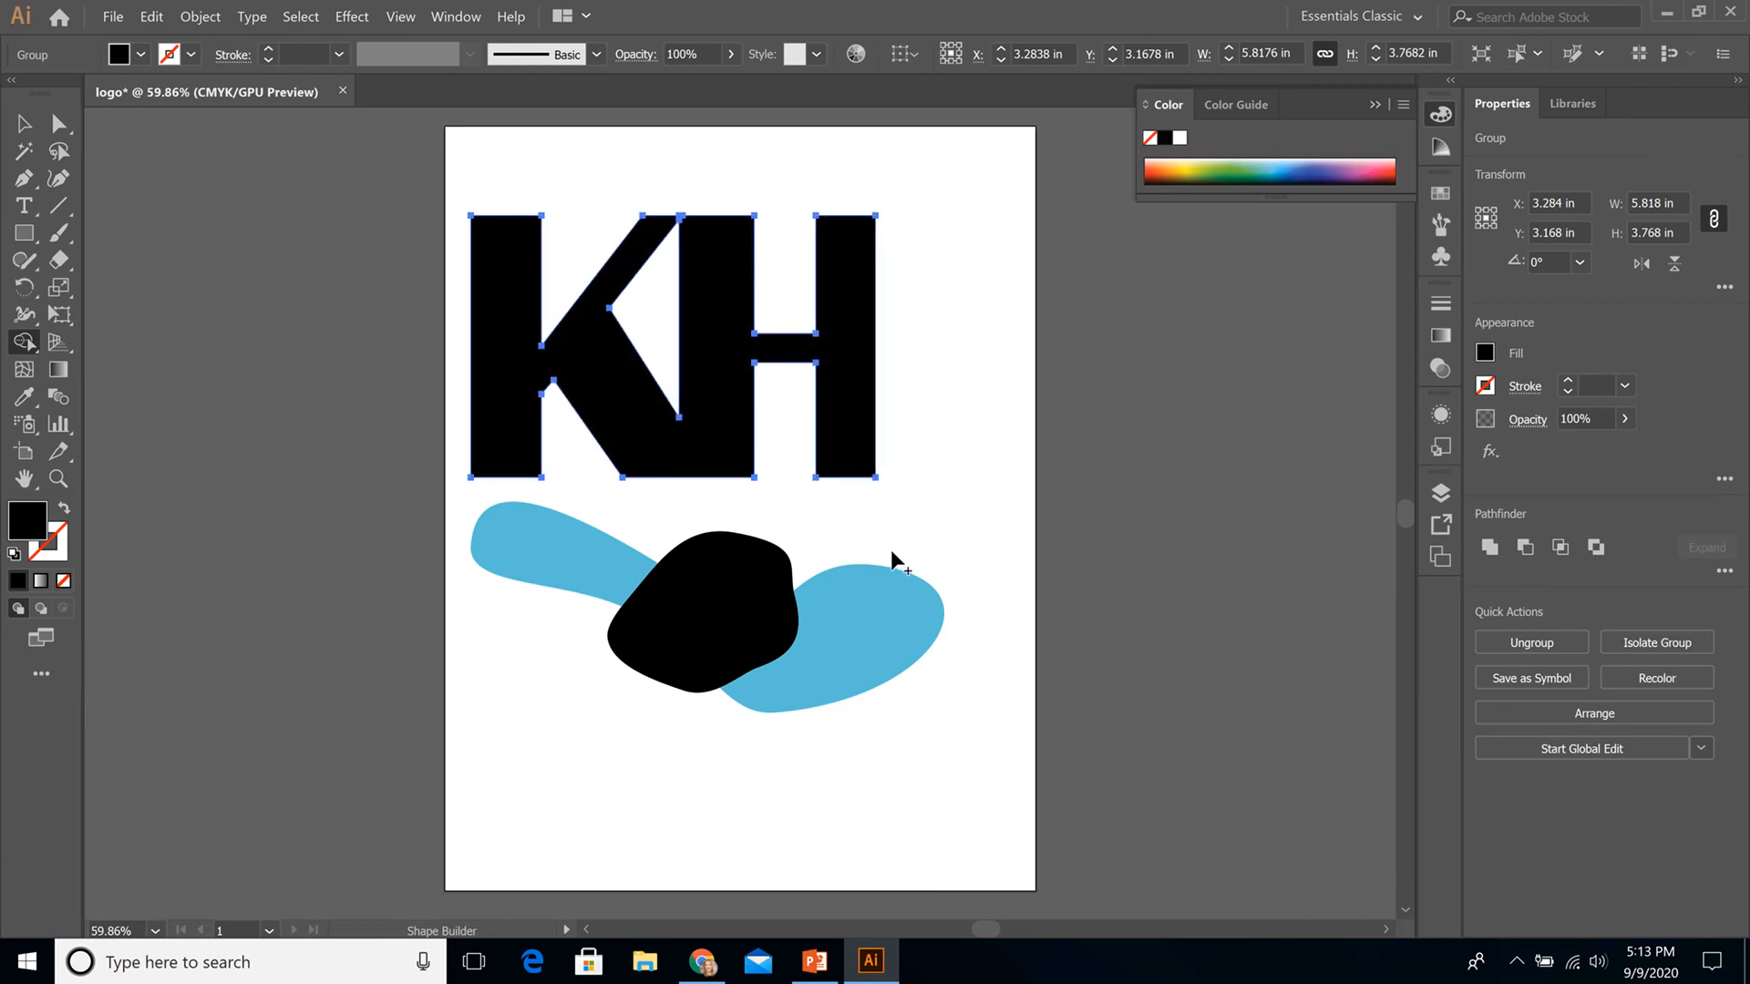
{"action": "key", "text": "ctrl+z"}
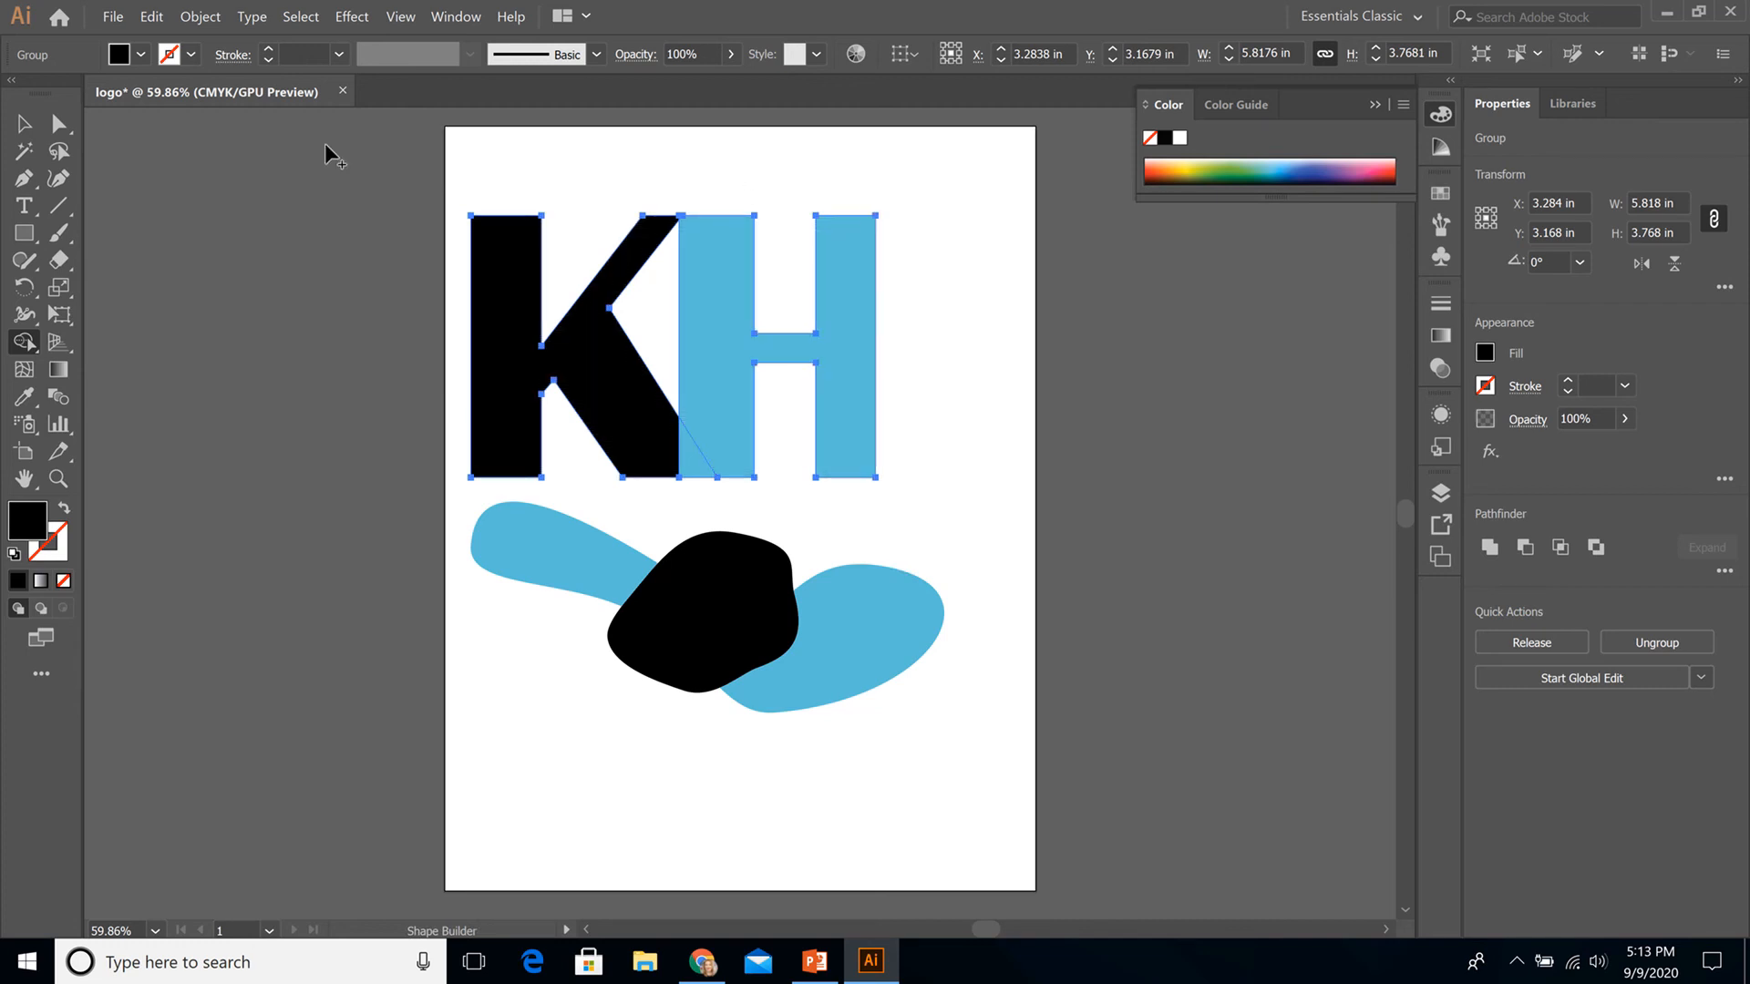
Step: Ungroup the letters K and H and deselect them
{"action": "left_click", "coordinate": [20, 113]}
{"action": "left_click", "coordinate": [1004, 388]}
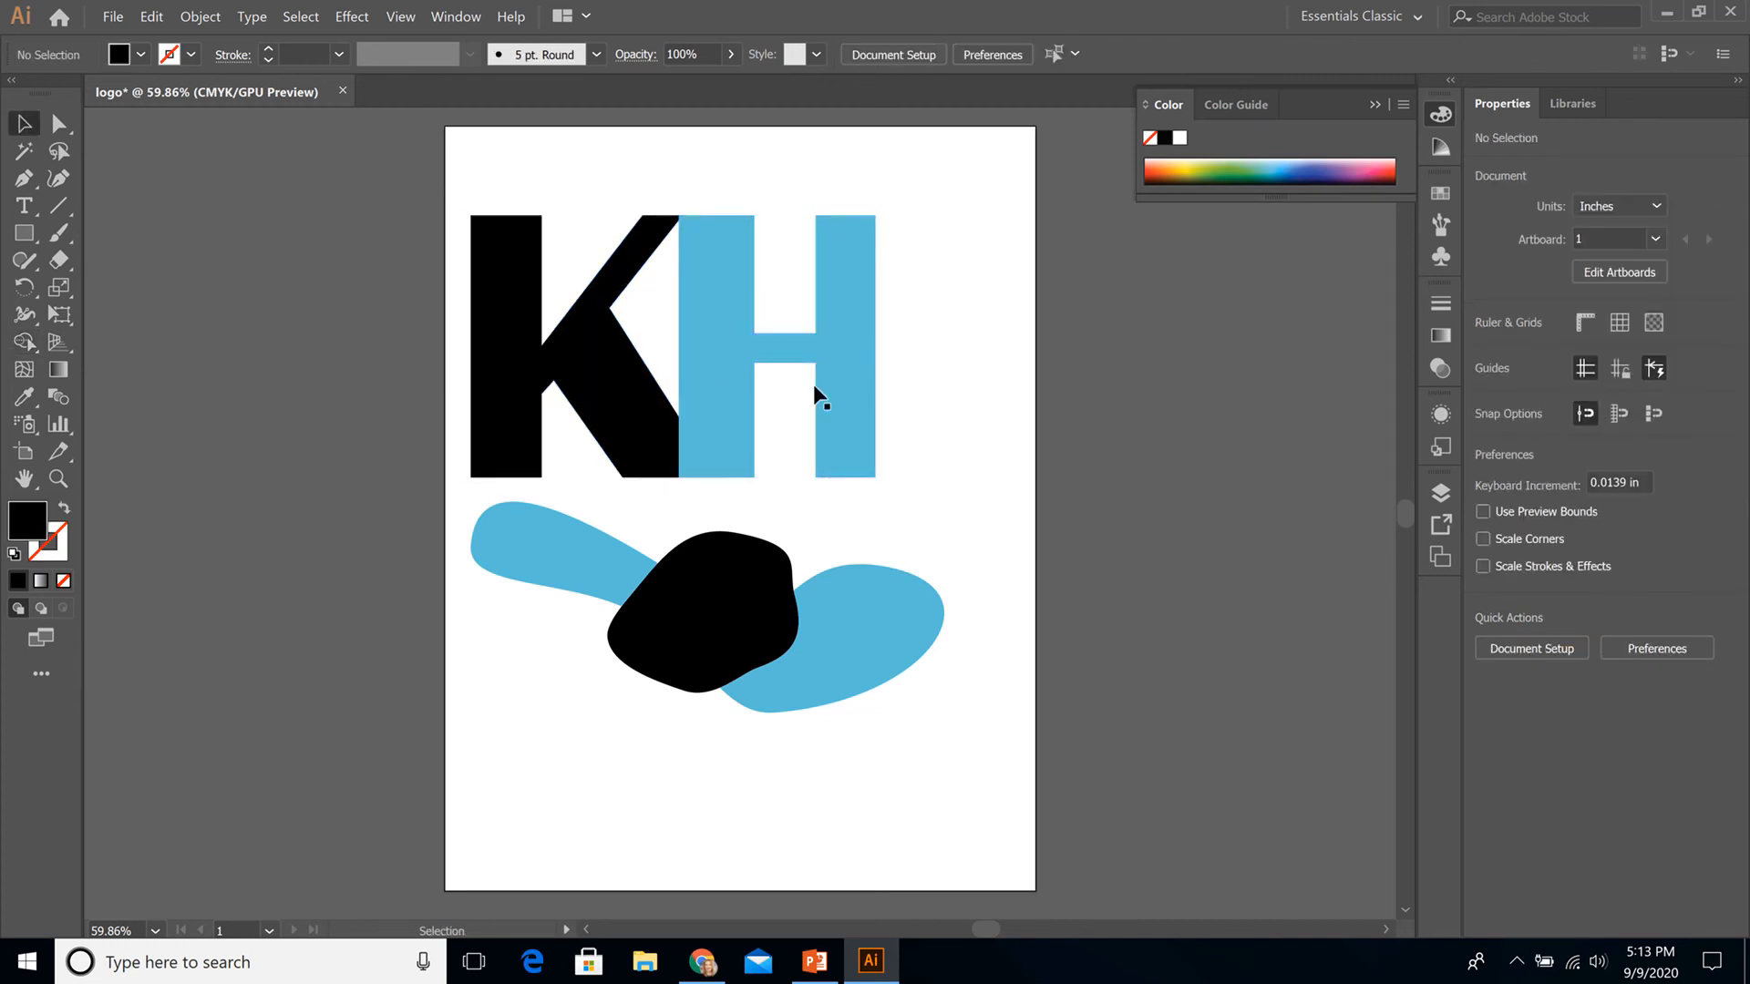
{"action": "left_click", "coordinate": [704, 323]}
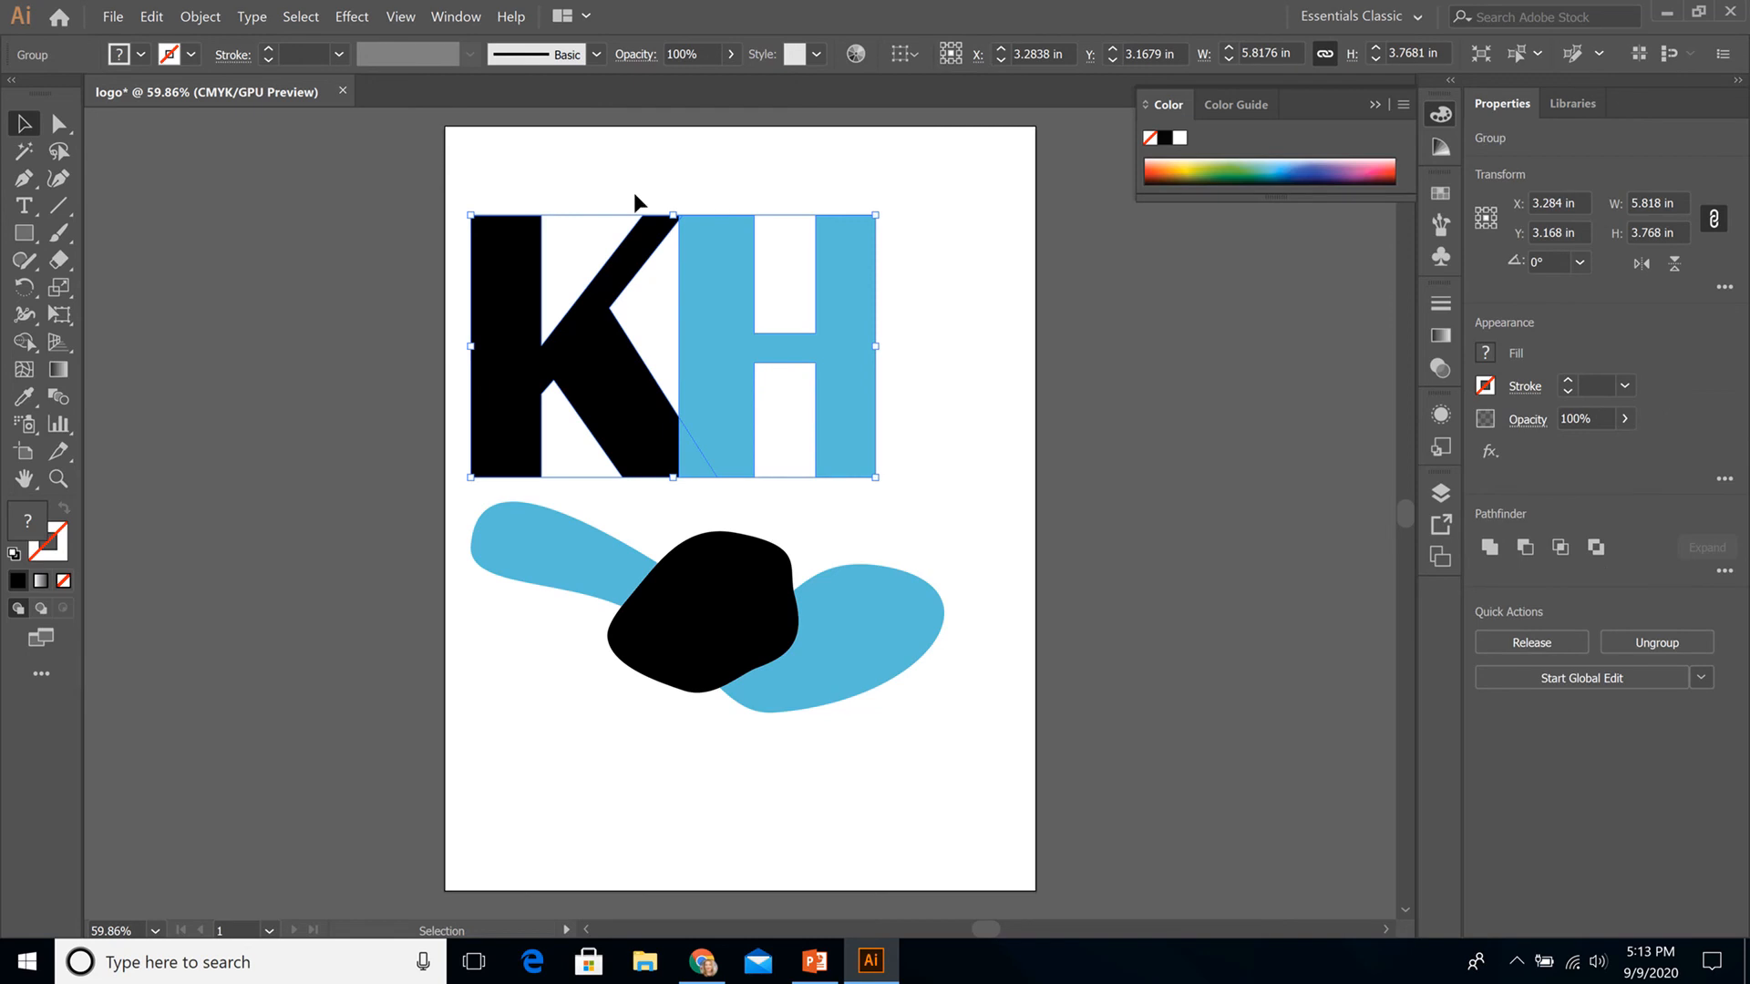
{"action": "left_click", "coordinate": [199, 18]}
{"action": "left_click", "coordinate": [228, 125]}
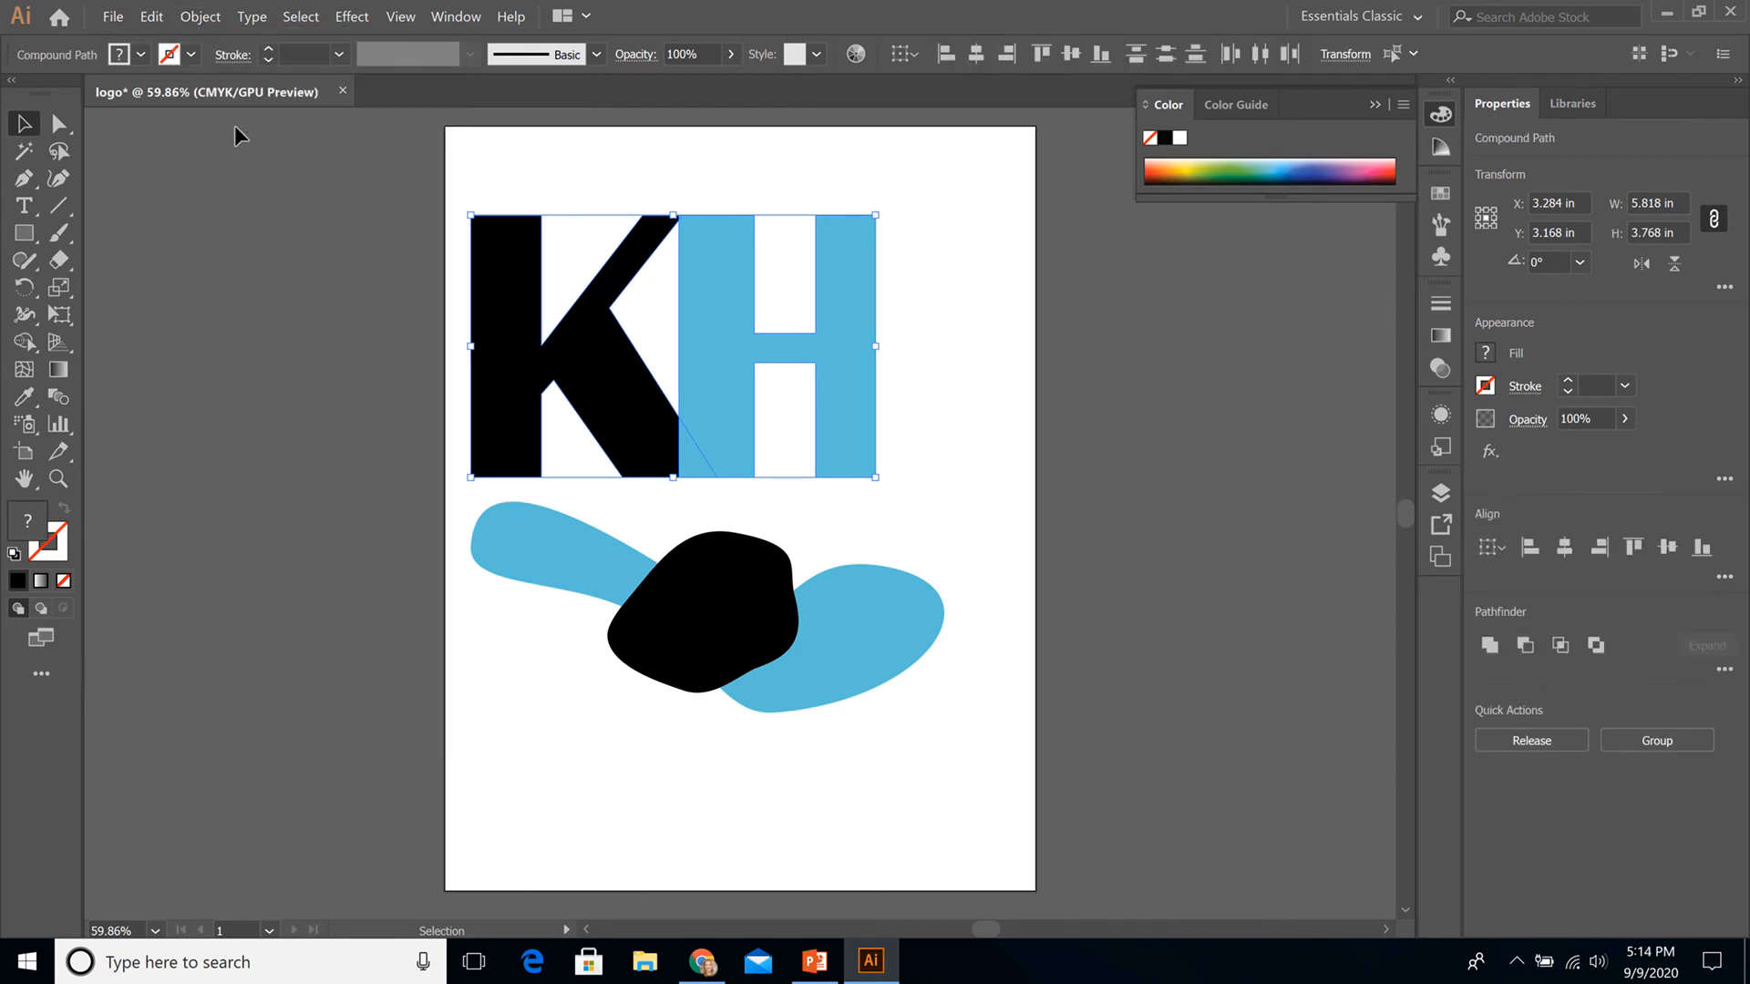
{"action": "left_click", "coordinate": [965, 342]}
Step: Select the separate letters K and H and merge them into one shape across their overlap with the Shape Builder tool
{"action": "left_click", "coordinate": [722, 264]}
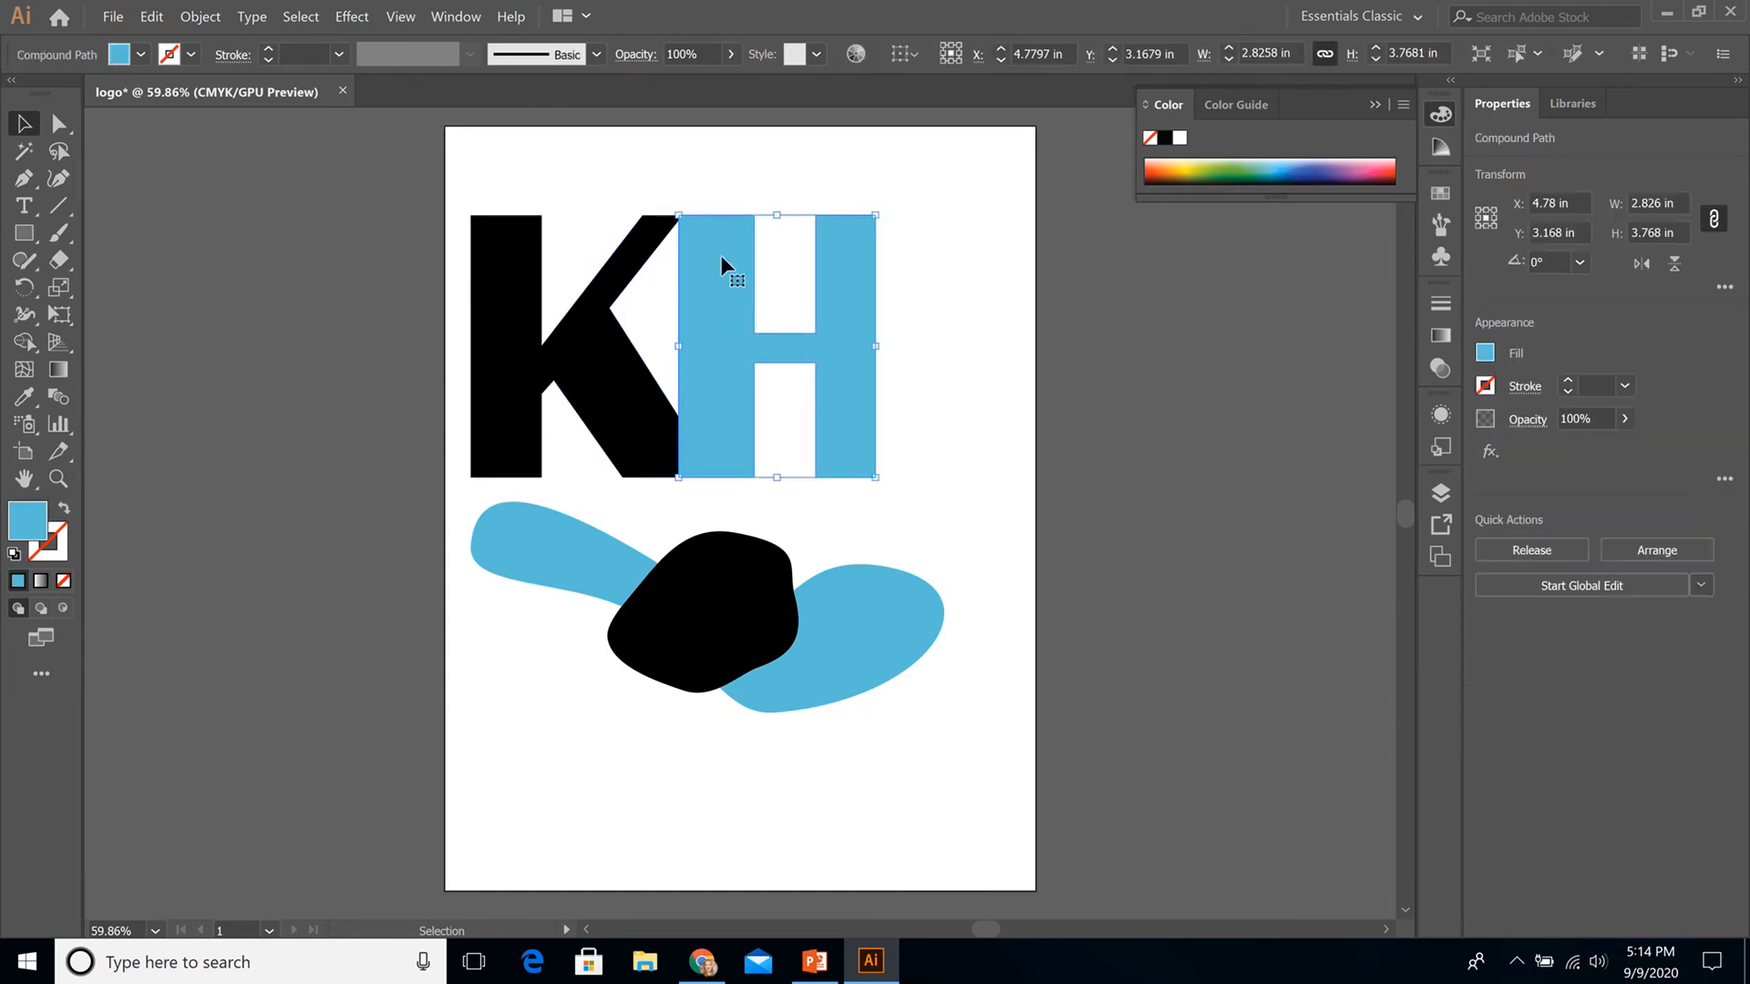
{"action": "left_click", "coordinate": [611, 396], "text": "shift"}
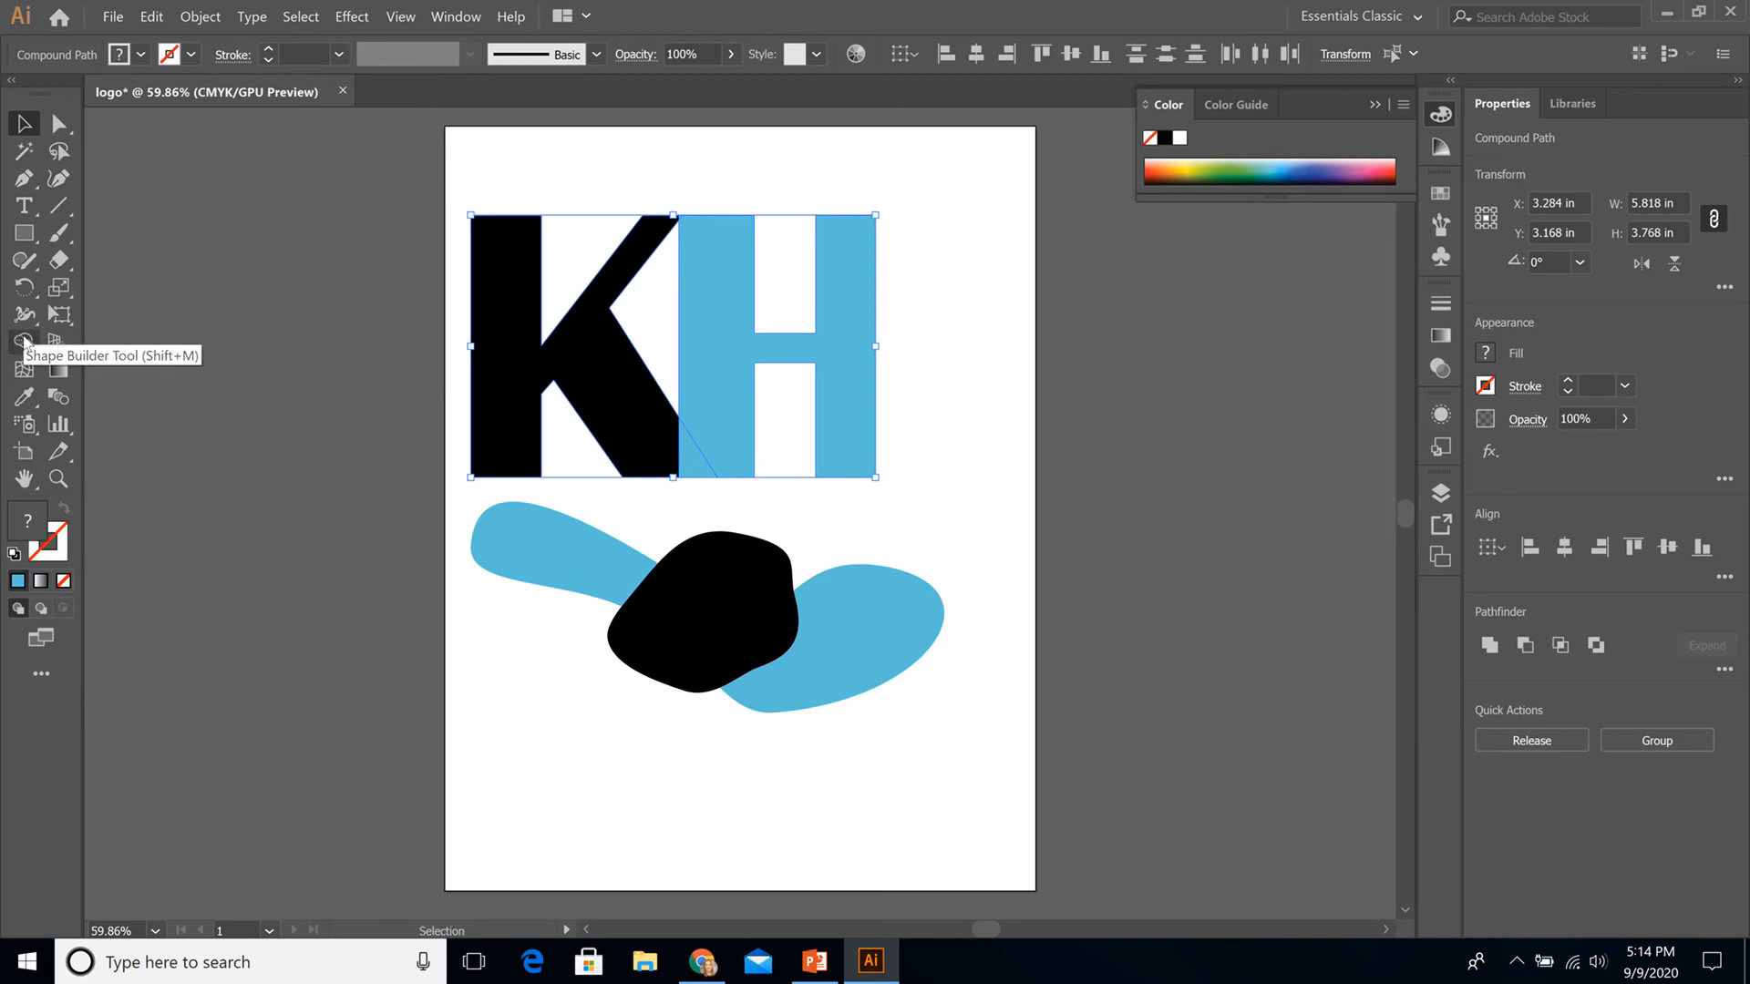
{"action": "left_click", "coordinate": [24, 342]}
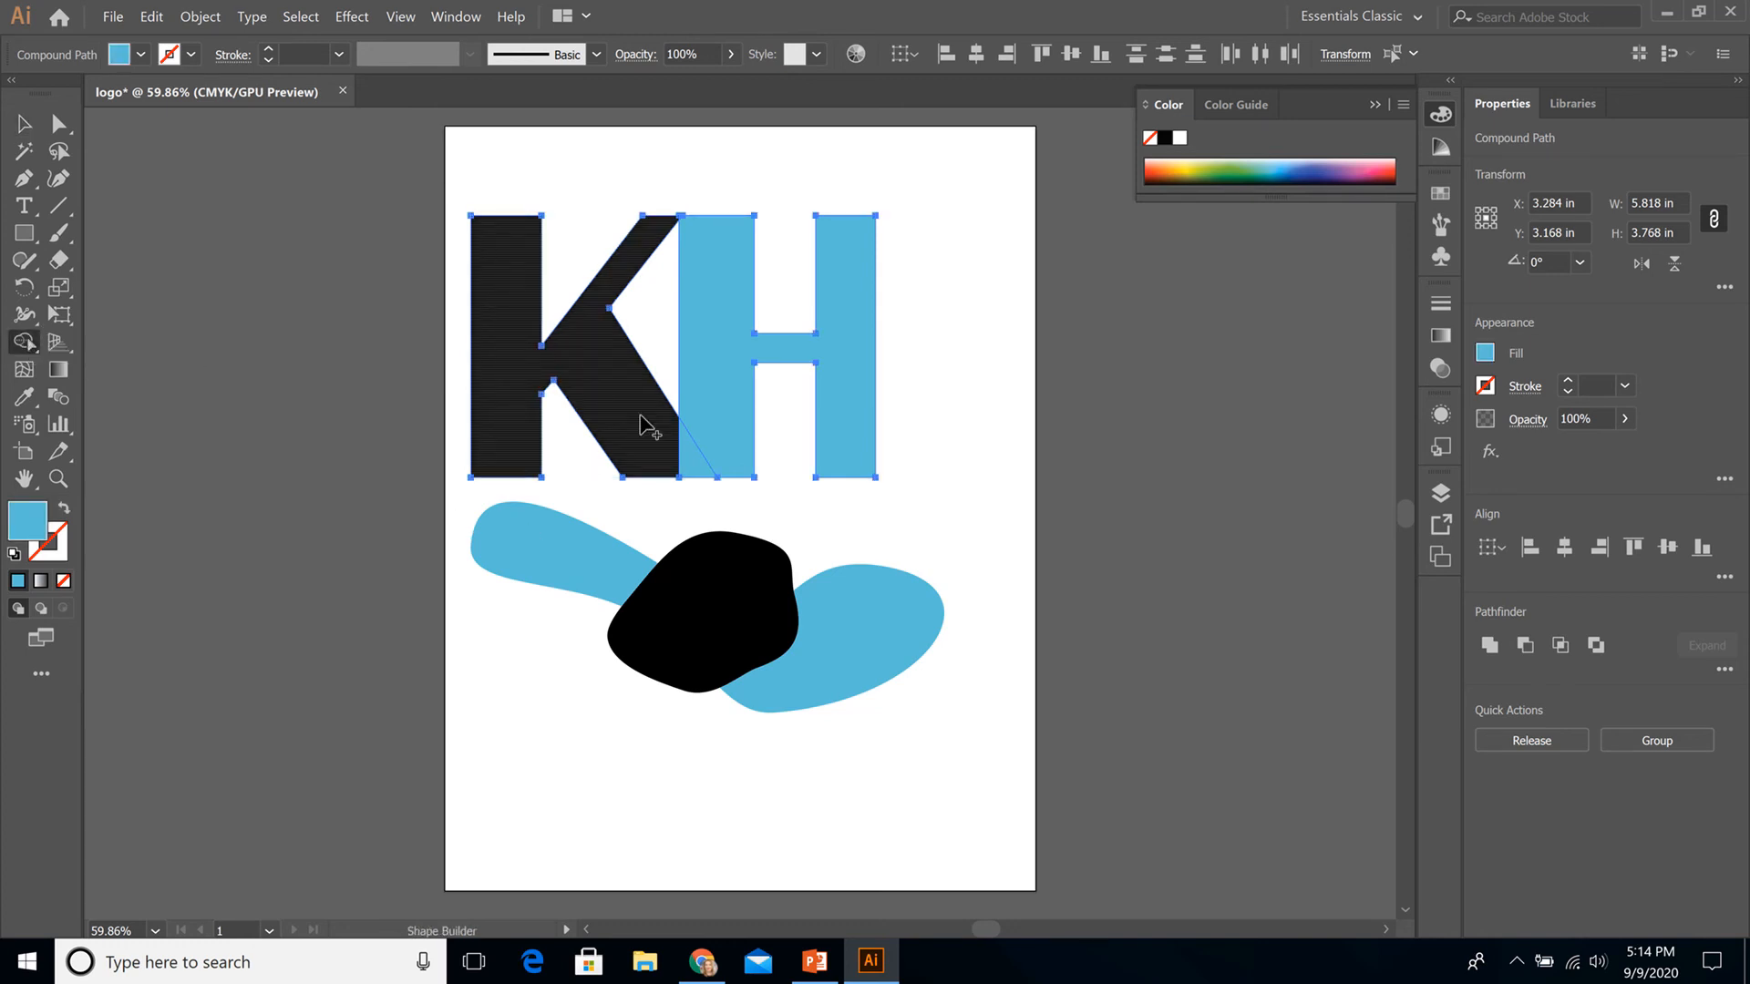
{"action": "left_click_drag", "start_coordinate": [643, 417], "coordinate": [734, 450]}
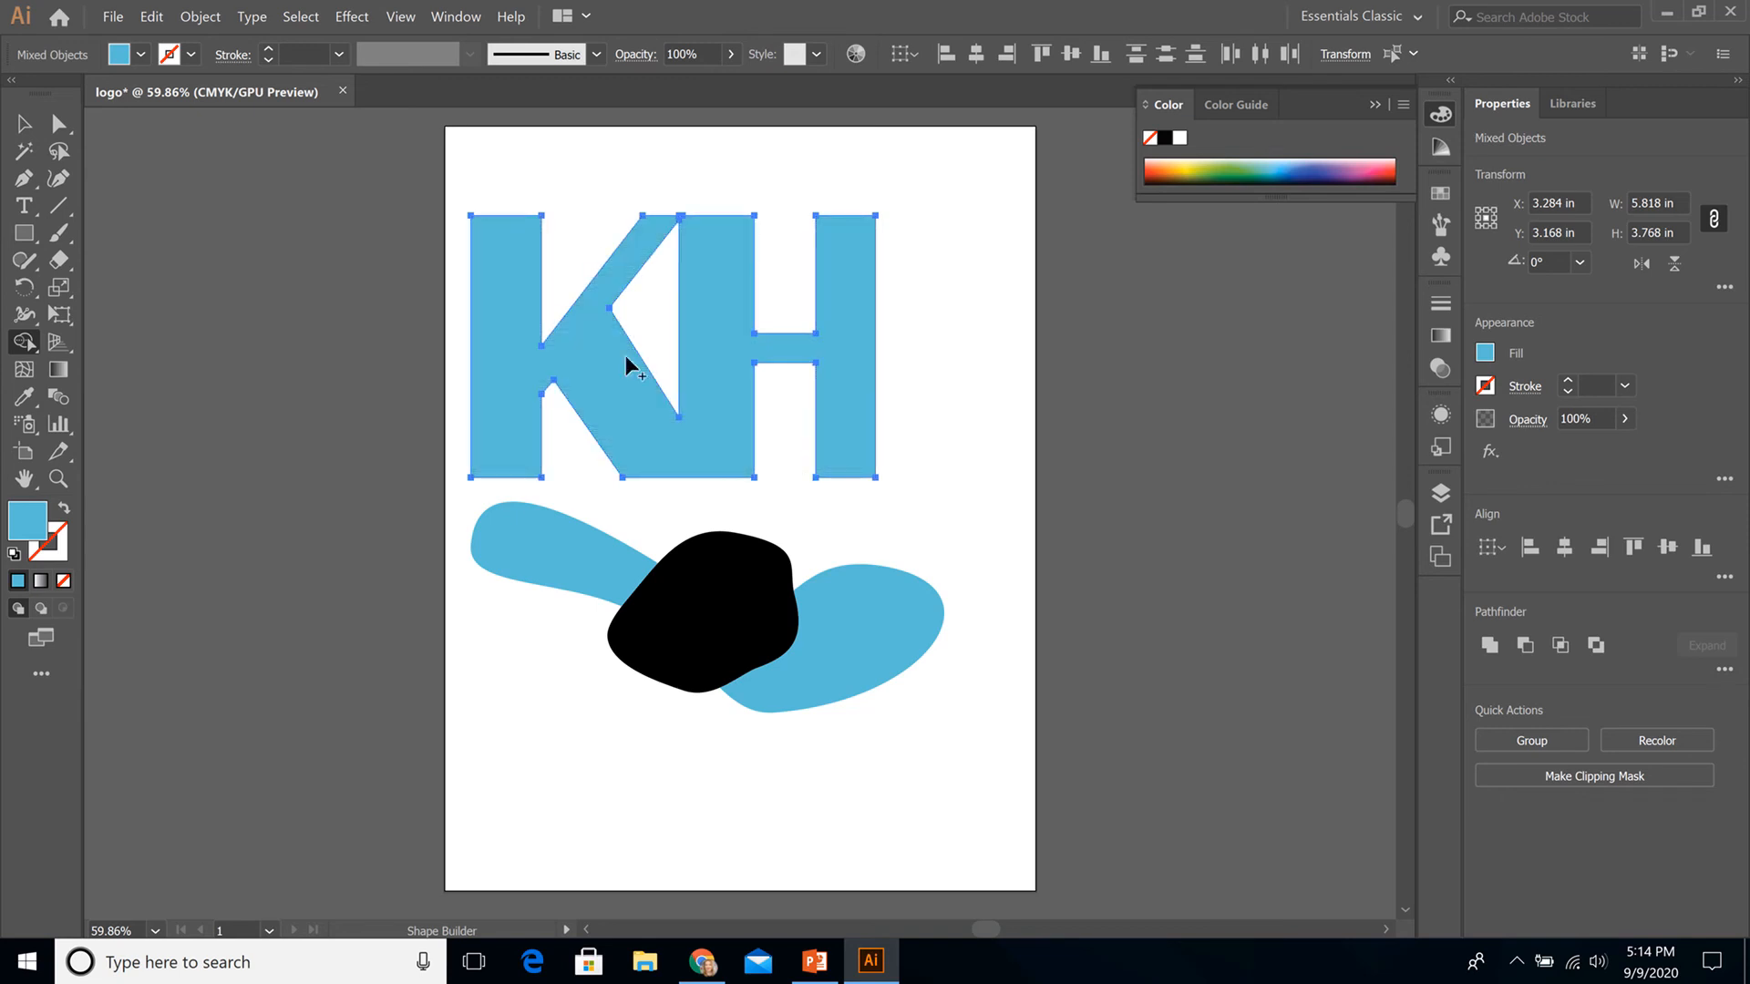
Step: Fill the merged KH shape with the black swatch and deselect it
{"action": "left_click", "coordinate": [141, 55]}
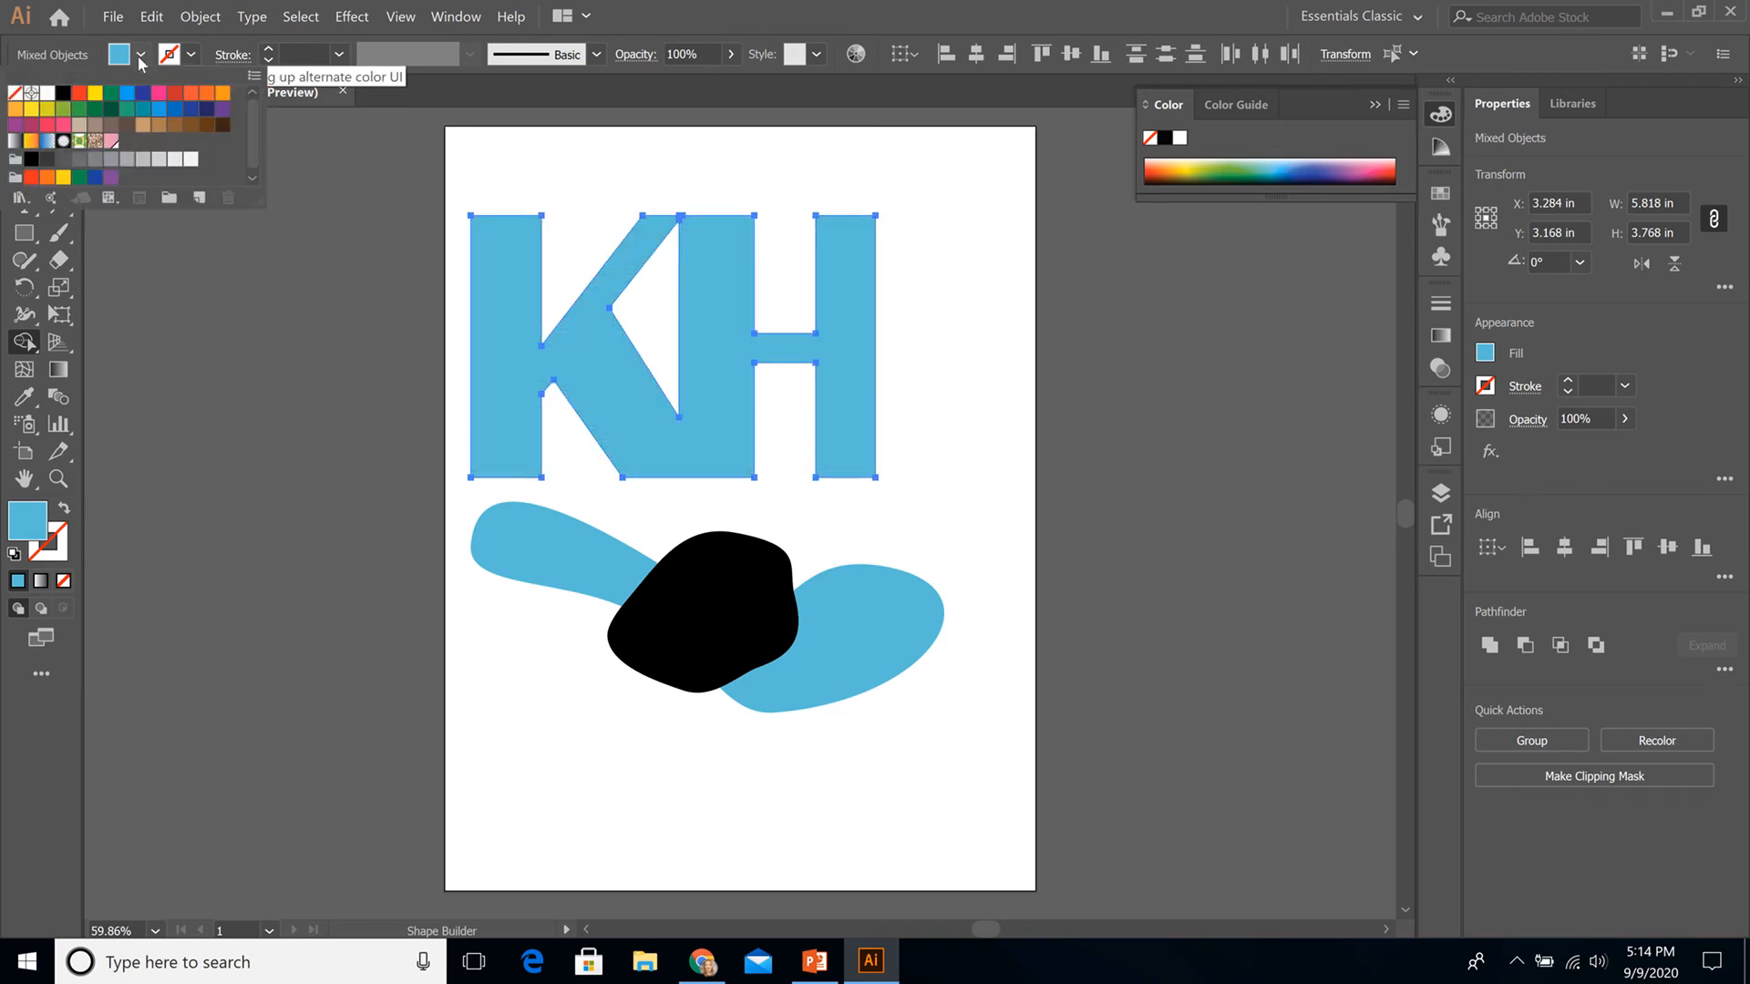
{"action": "left_click", "coordinate": [63, 94]}
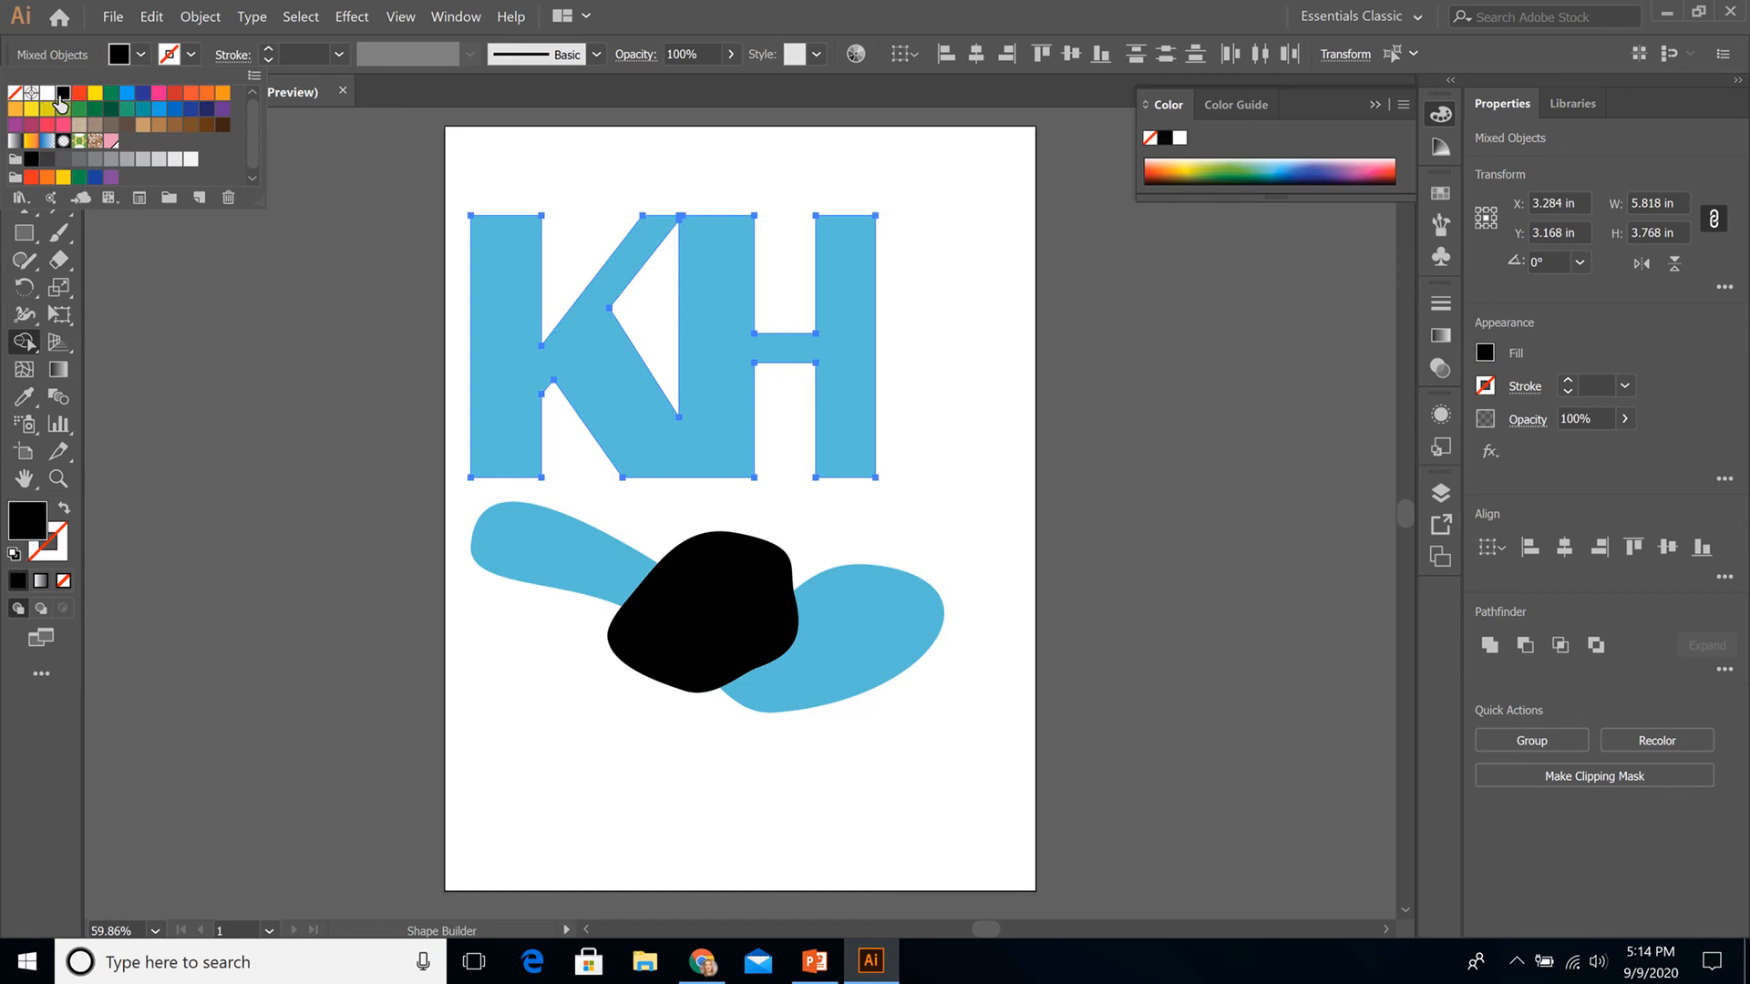
{"action": "left_click", "coordinate": [544, 160]}
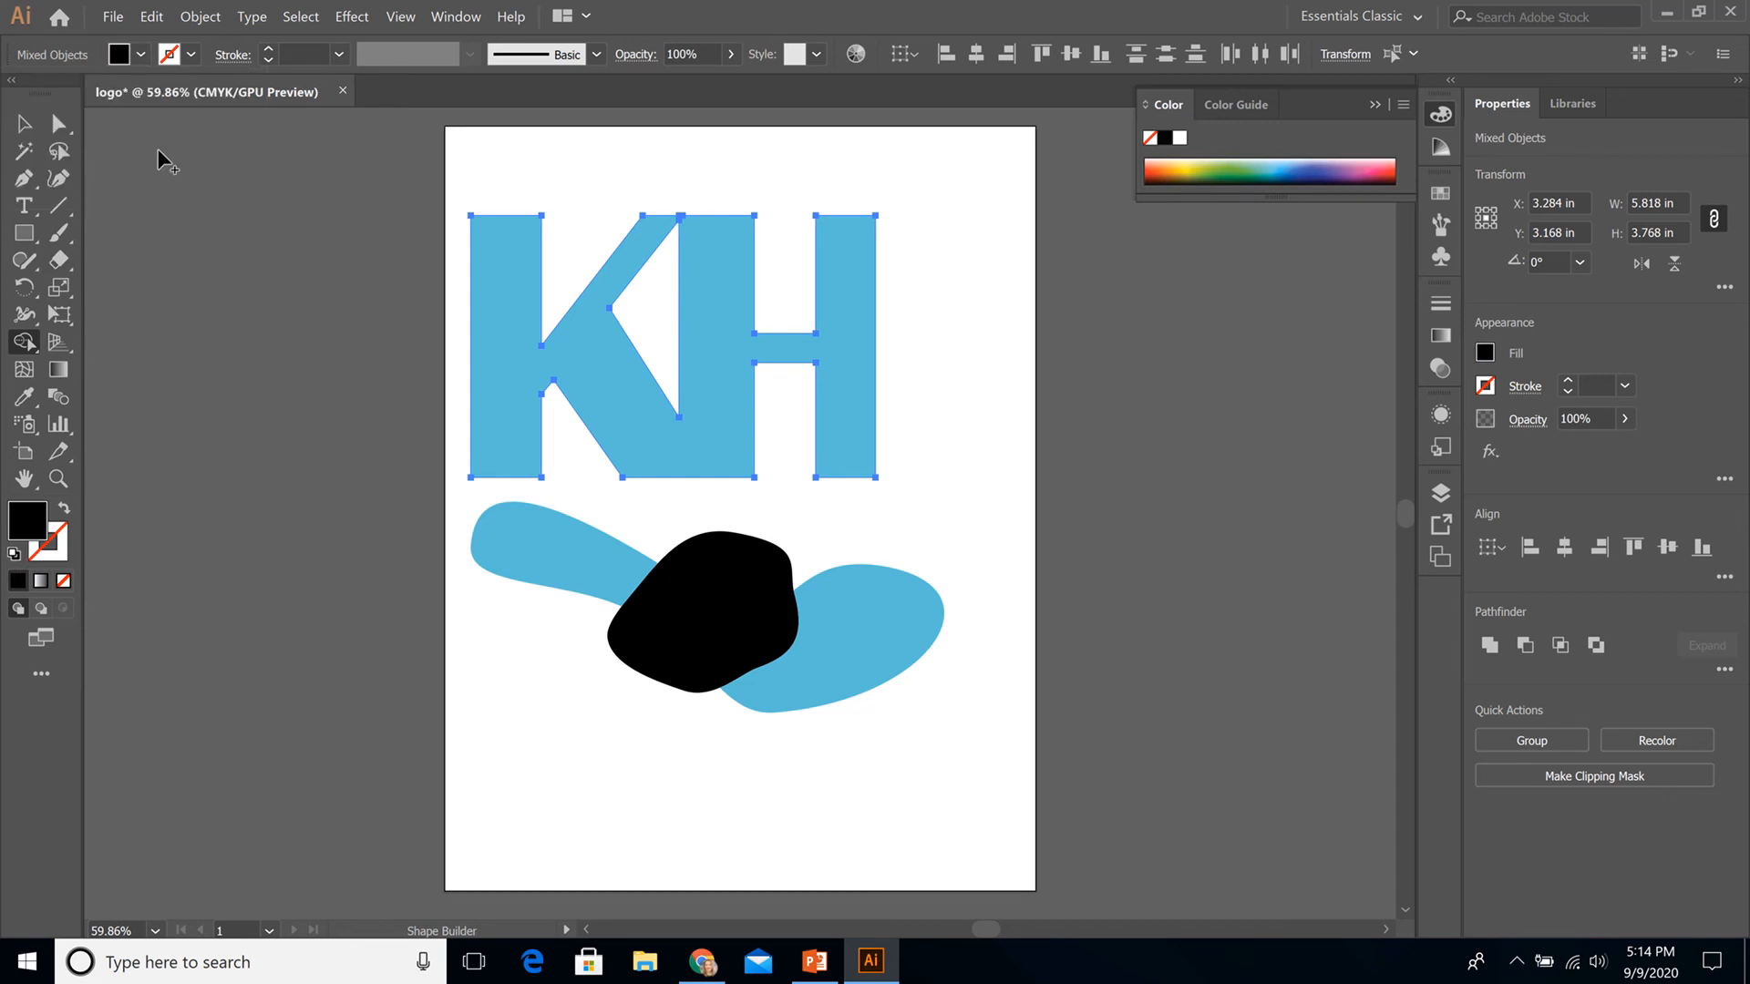
{"action": "left_click", "coordinate": [30, 125]}
{"action": "left_click", "coordinate": [141, 54]}
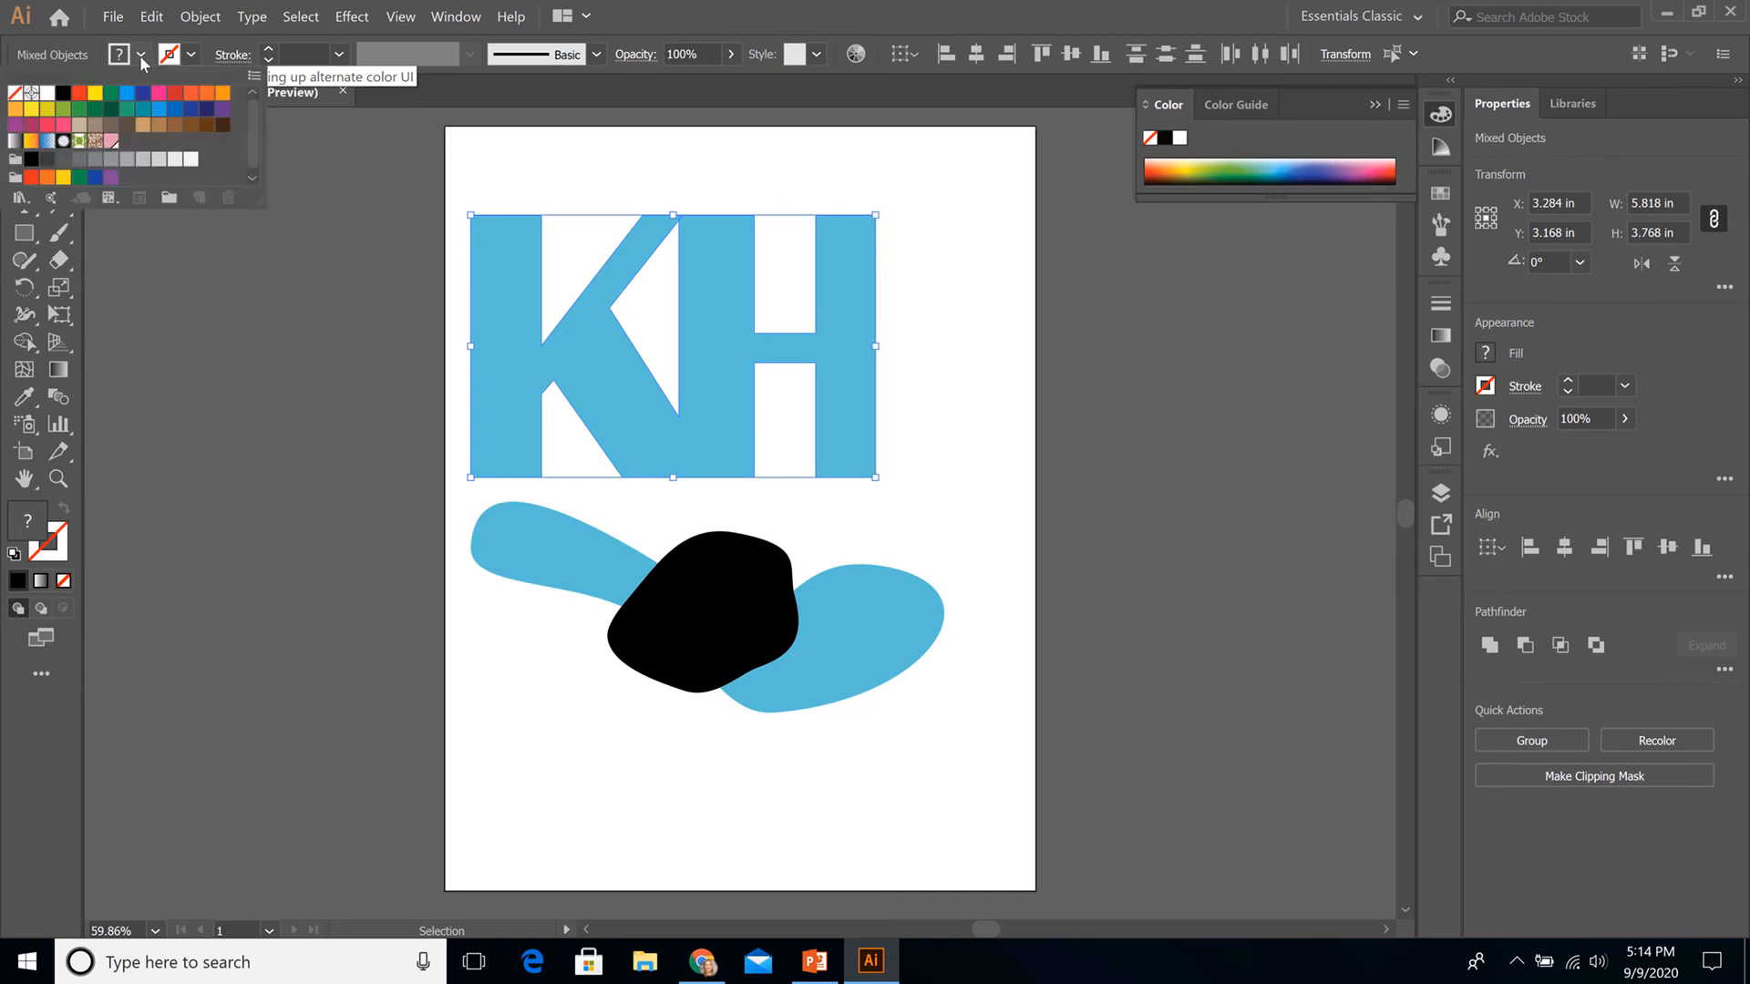
{"action": "left_click", "coordinate": [65, 96]}
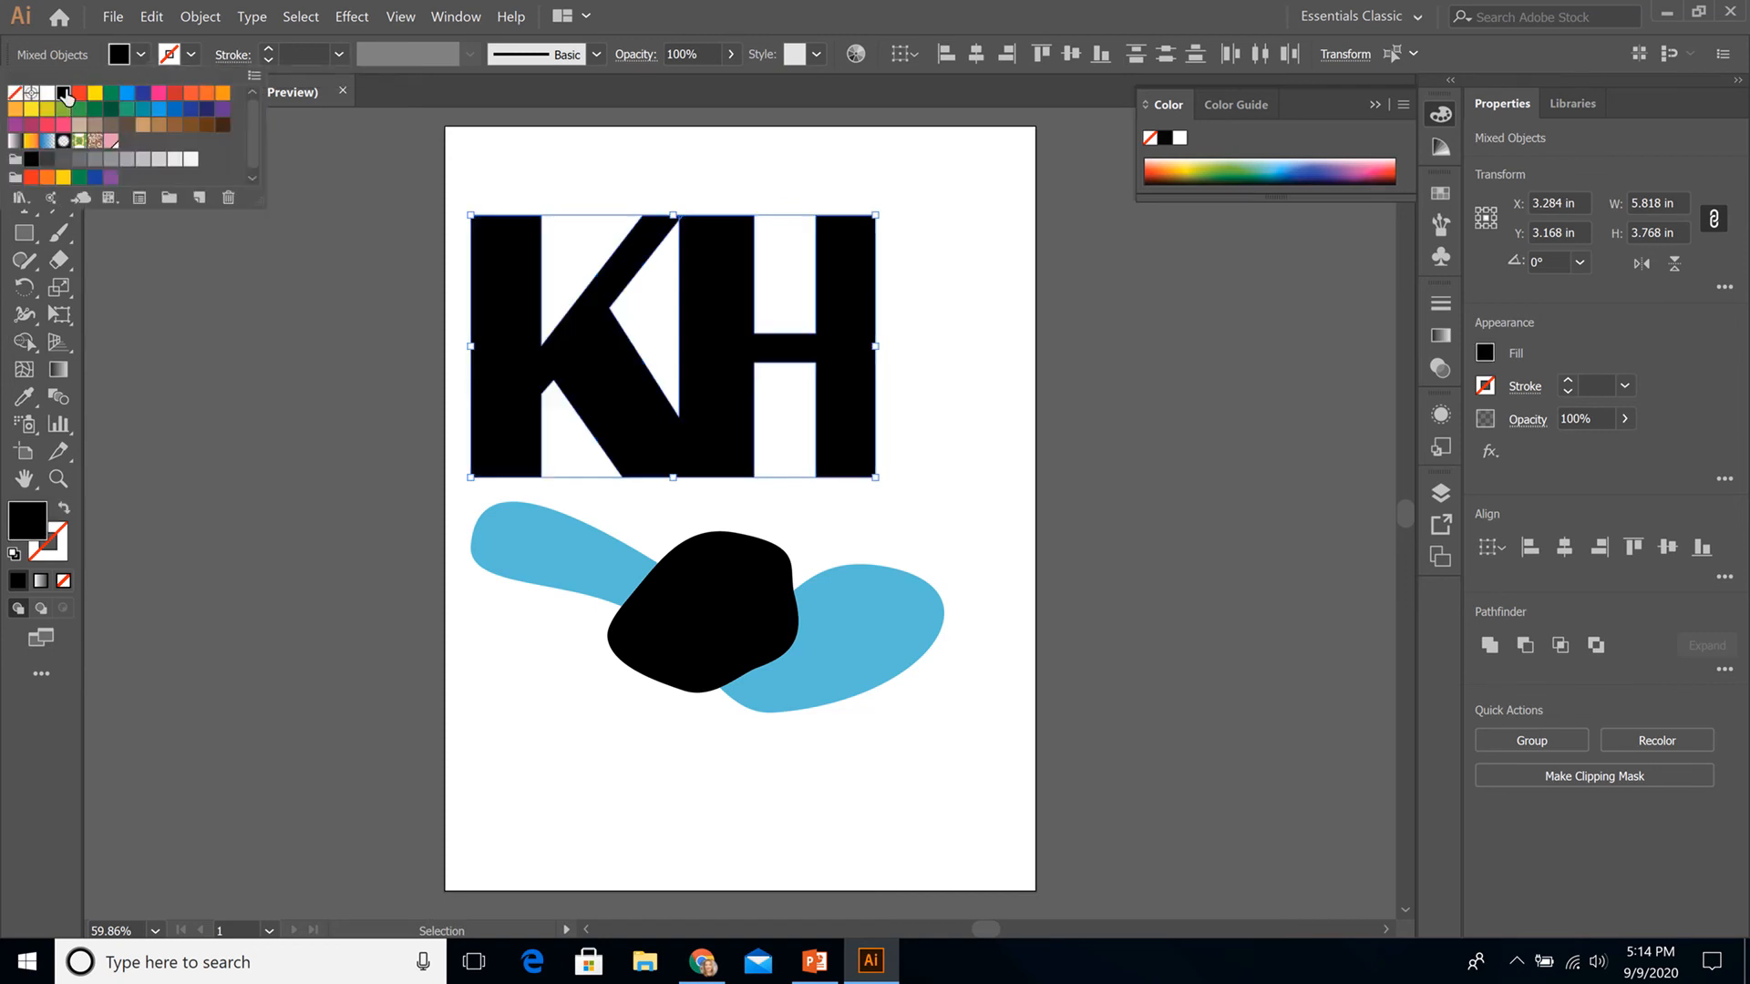
{"action": "left_click", "coordinate": [938, 328]}
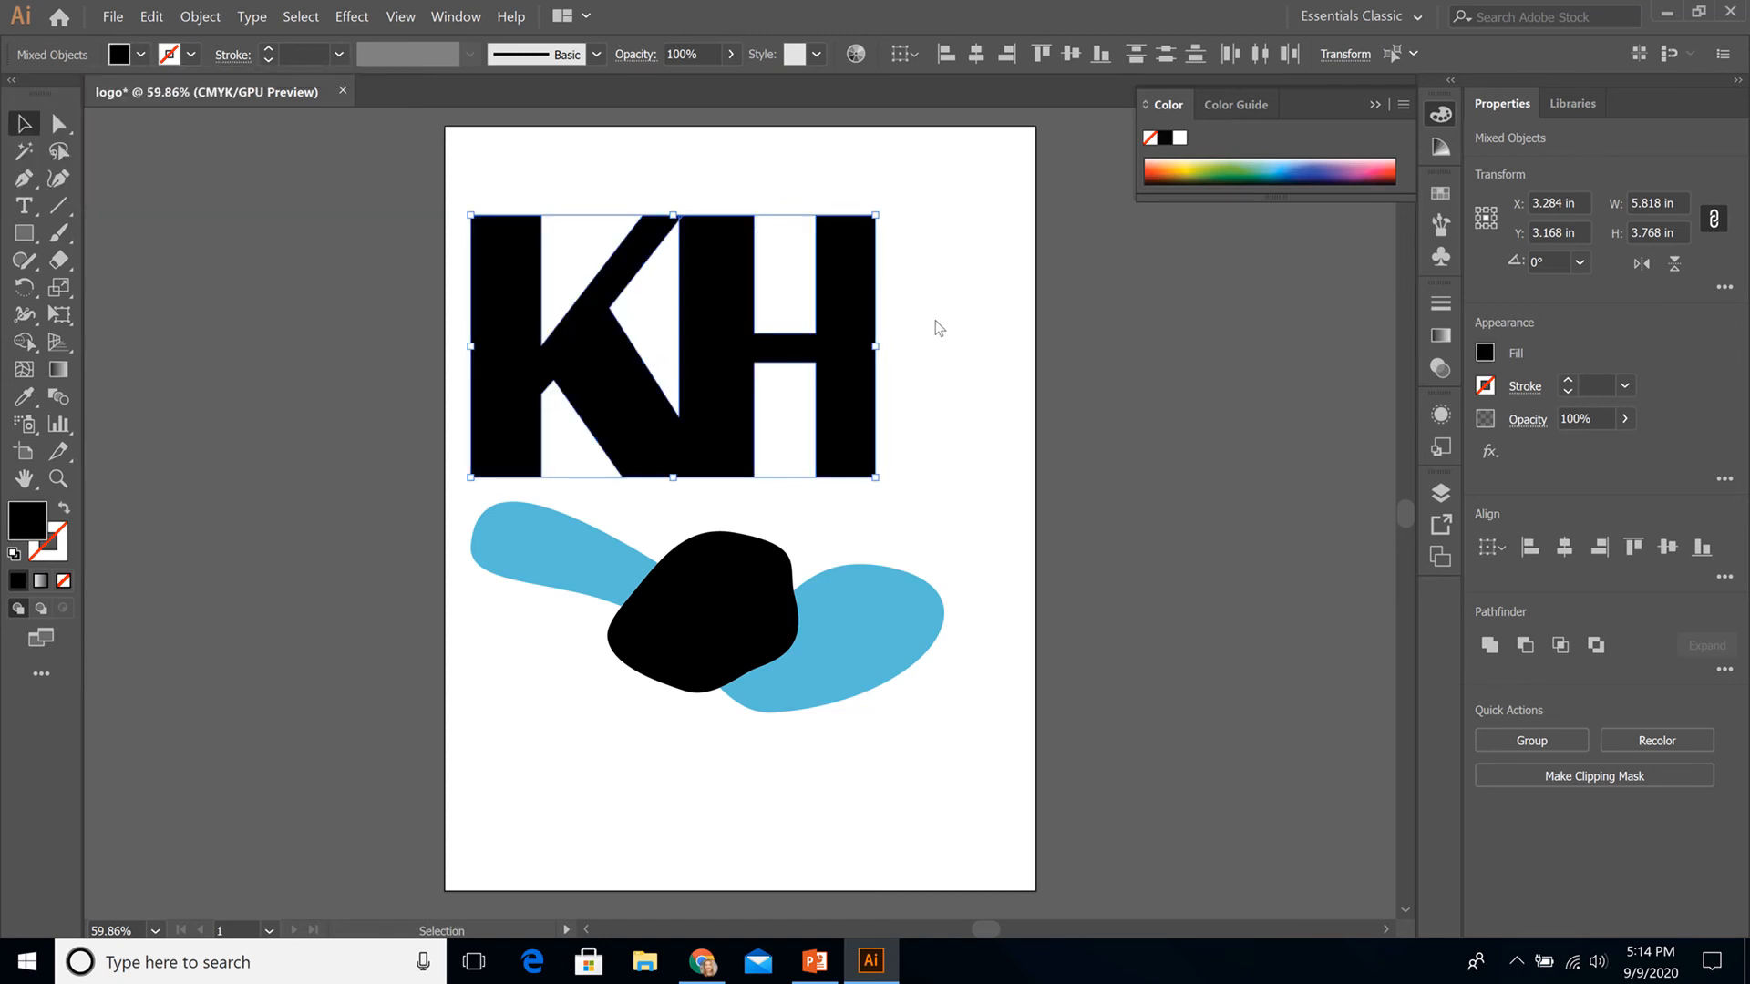
{"action": "left_click", "coordinate": [943, 333]}
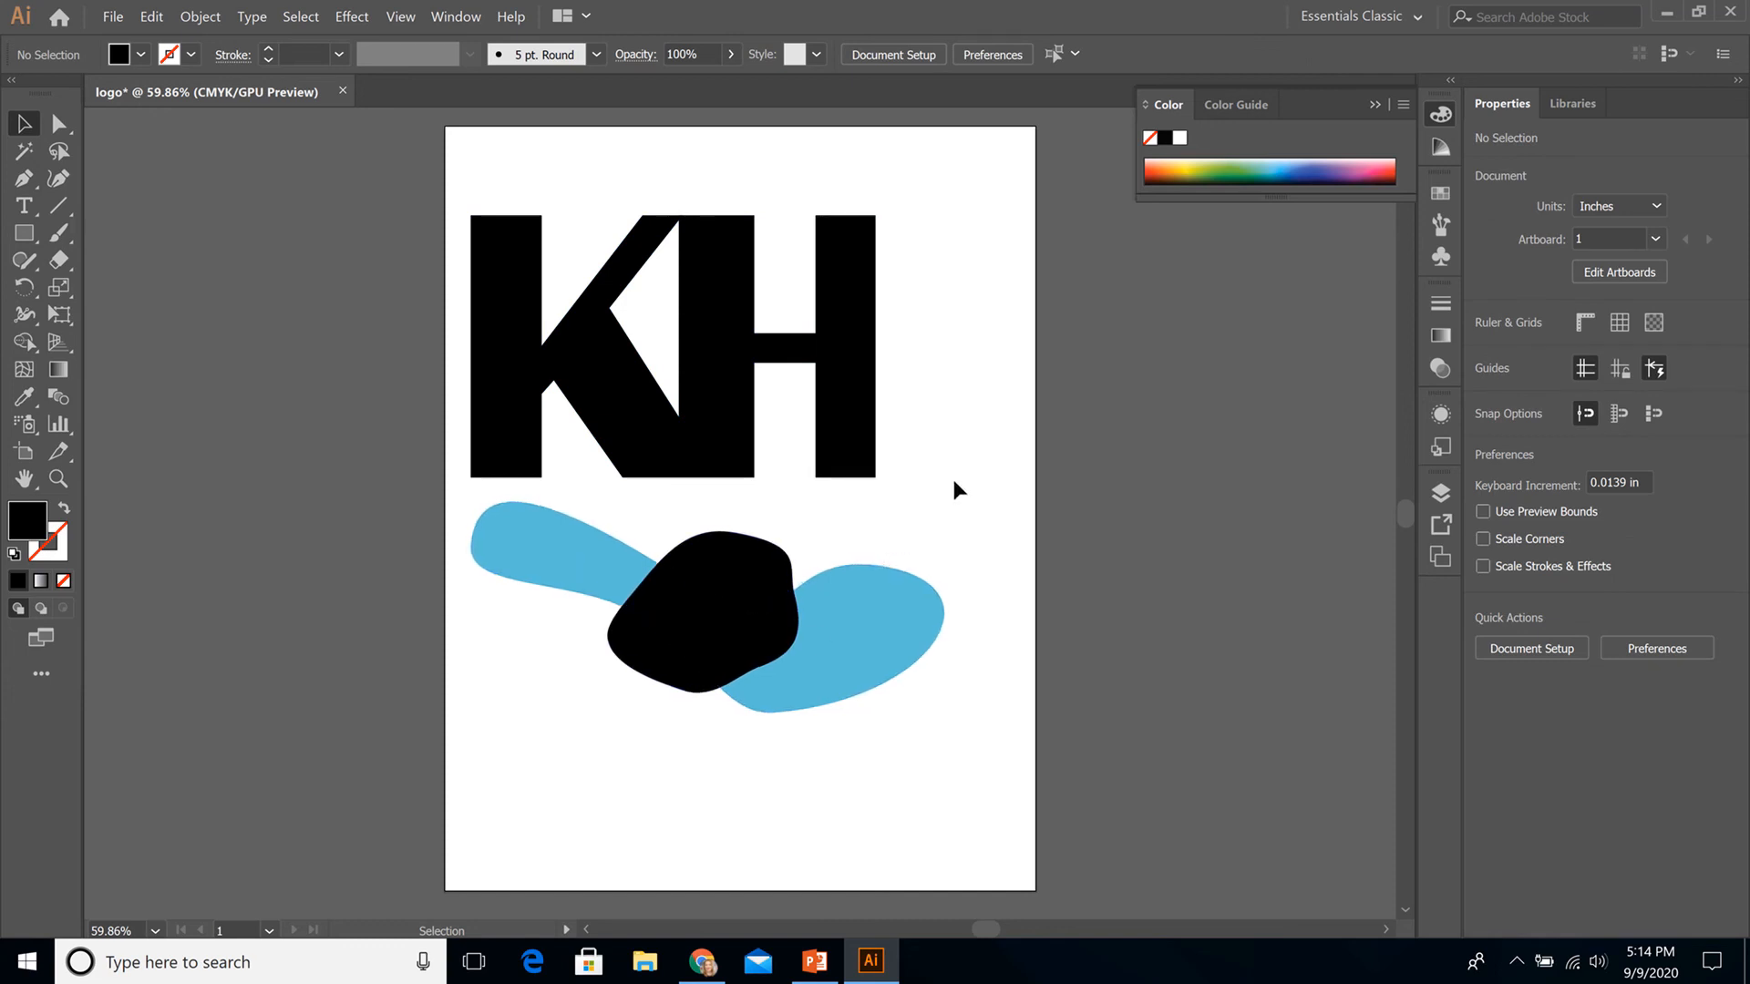
Step: Select the light blue swoosh together with the black blob beneath the letters for merging with the Shape Builder tool
{"action": "scroll", "coordinate": [953, 489], "scroll_direction": "down", "scroll_amount": 1}
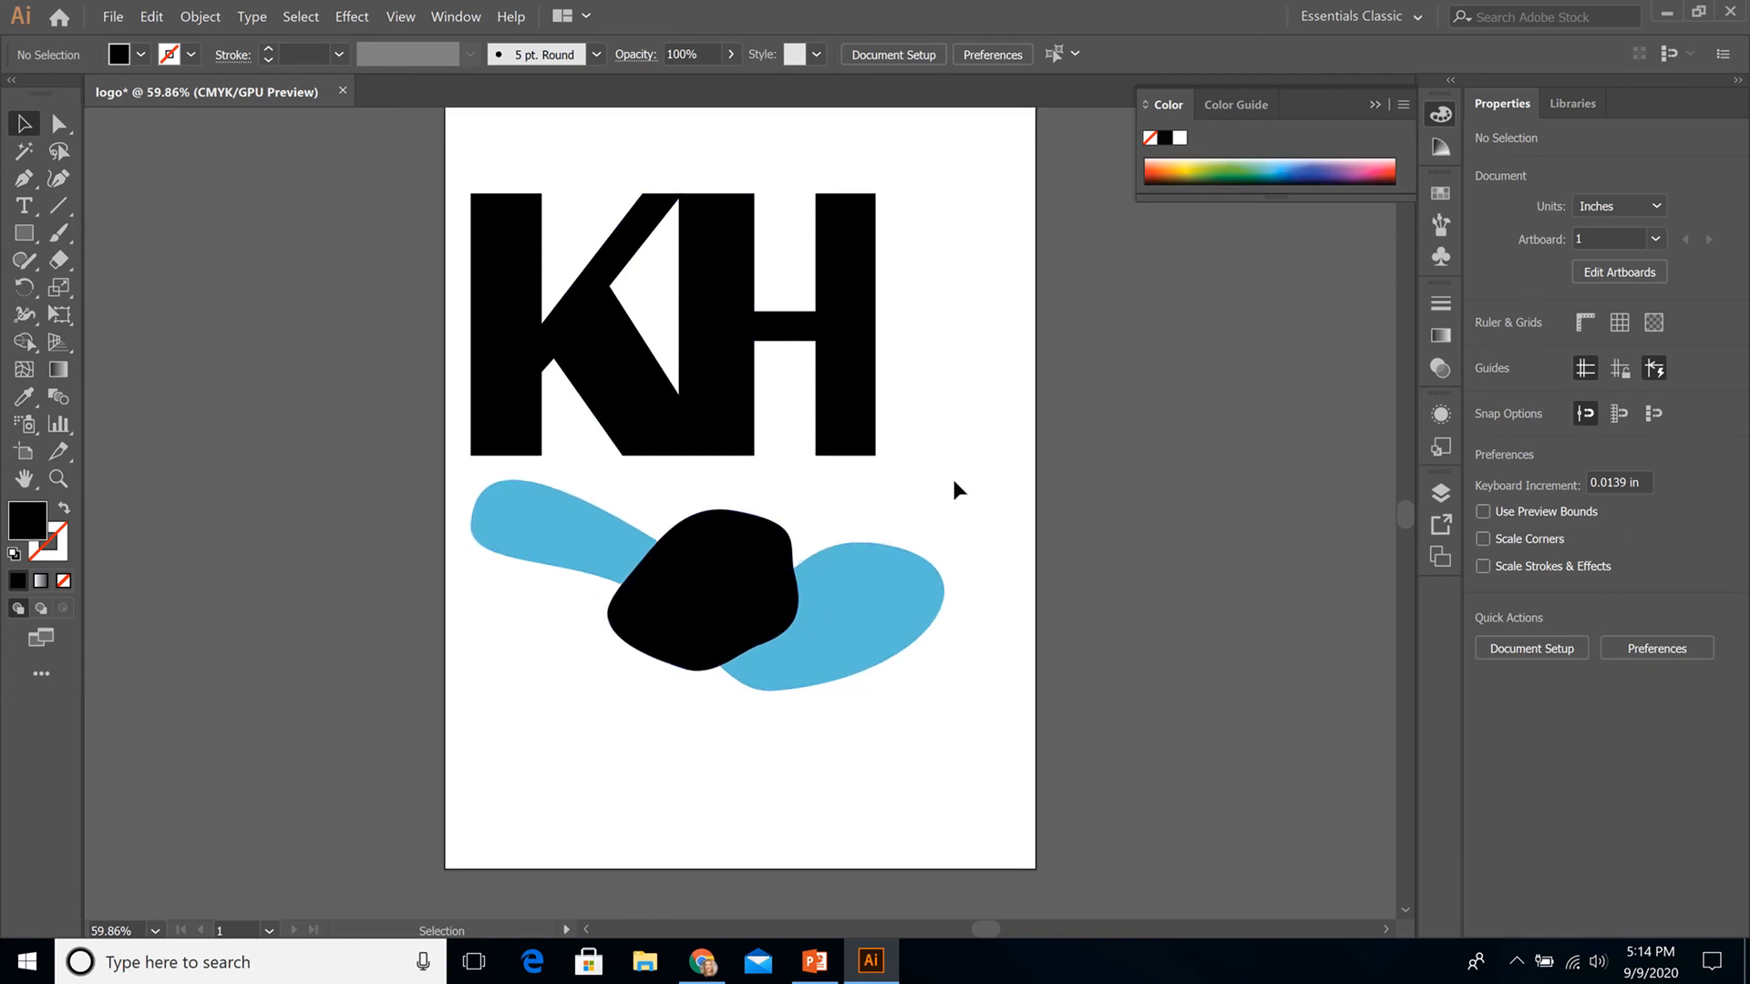
{"action": "left_click", "coordinate": [547, 524]}
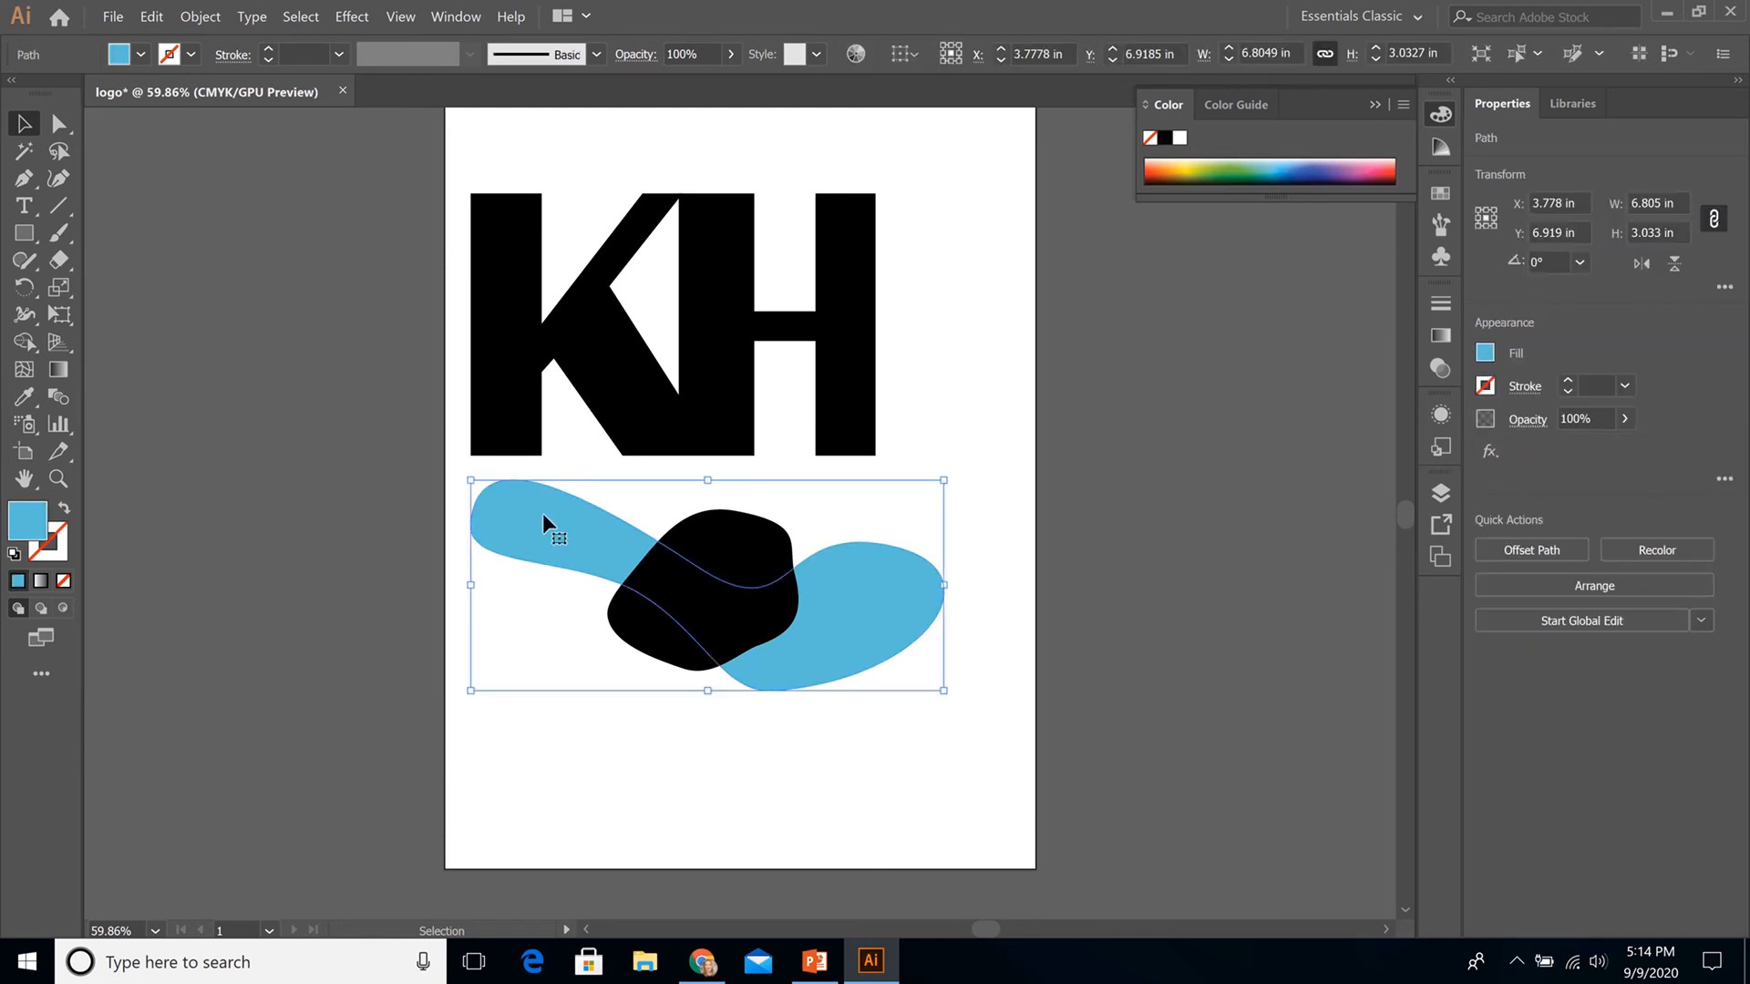
{"action": "key", "text": "shift"}
{"action": "left_click", "coordinate": [748, 544], "text": "shift"}
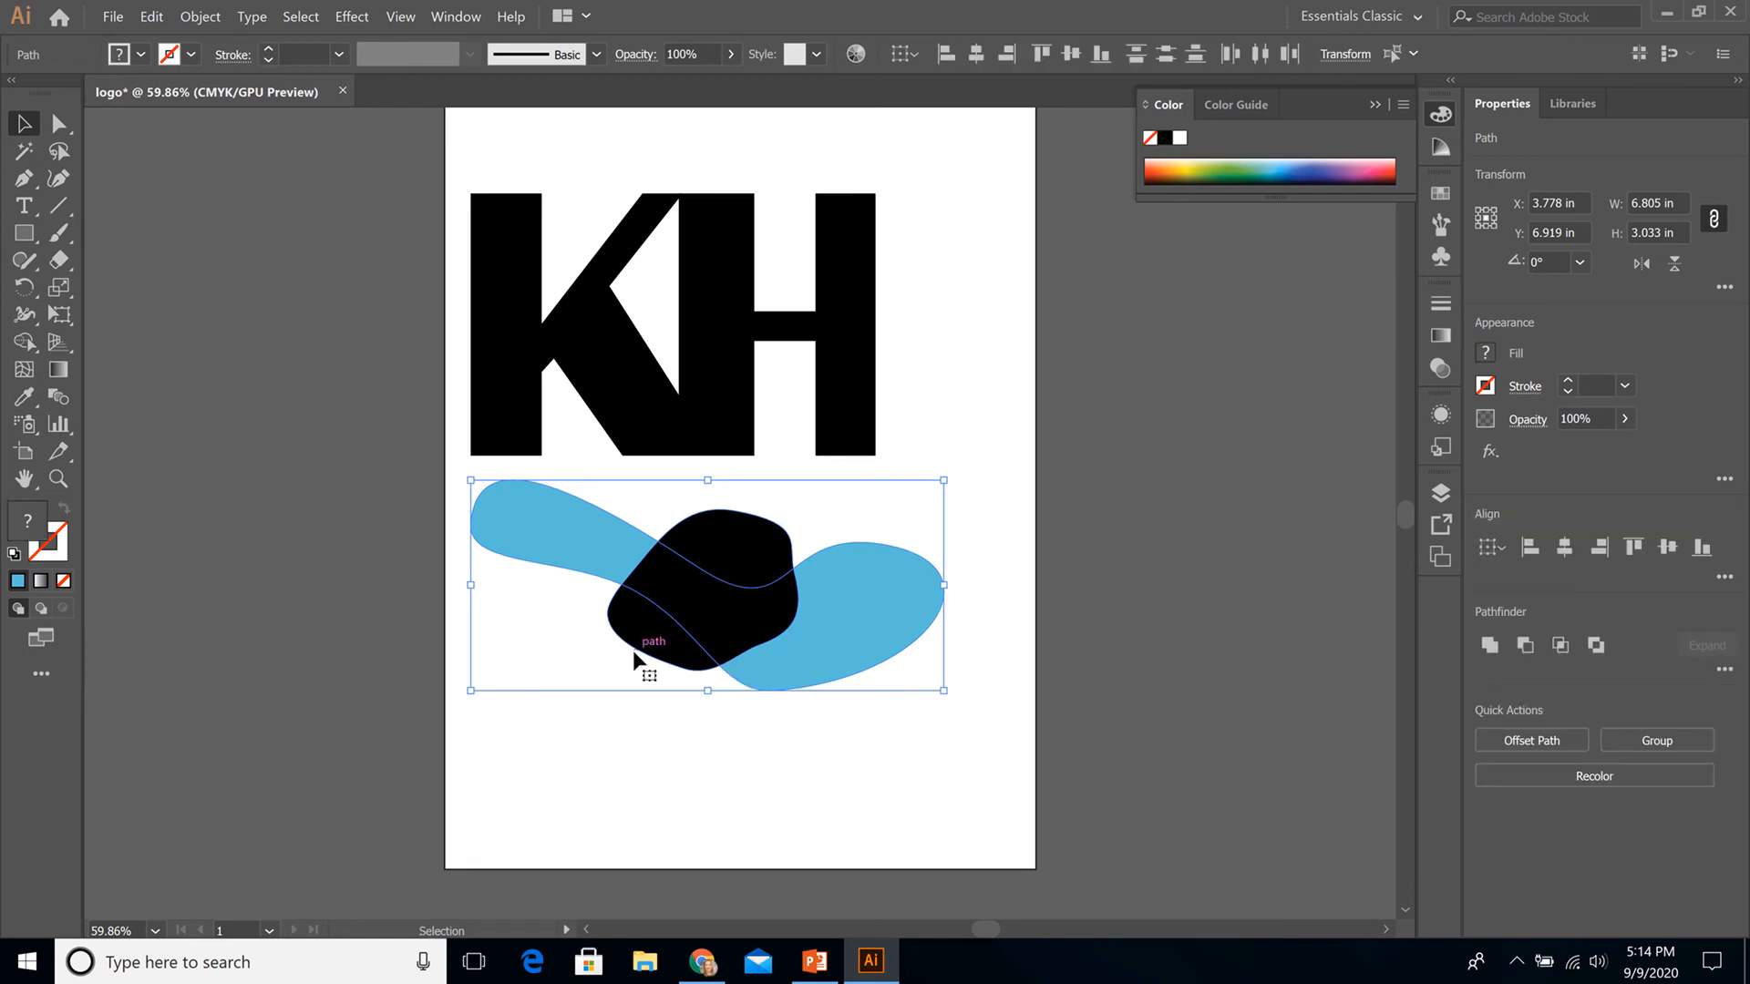
{"action": "left_click", "coordinate": [24, 342]}
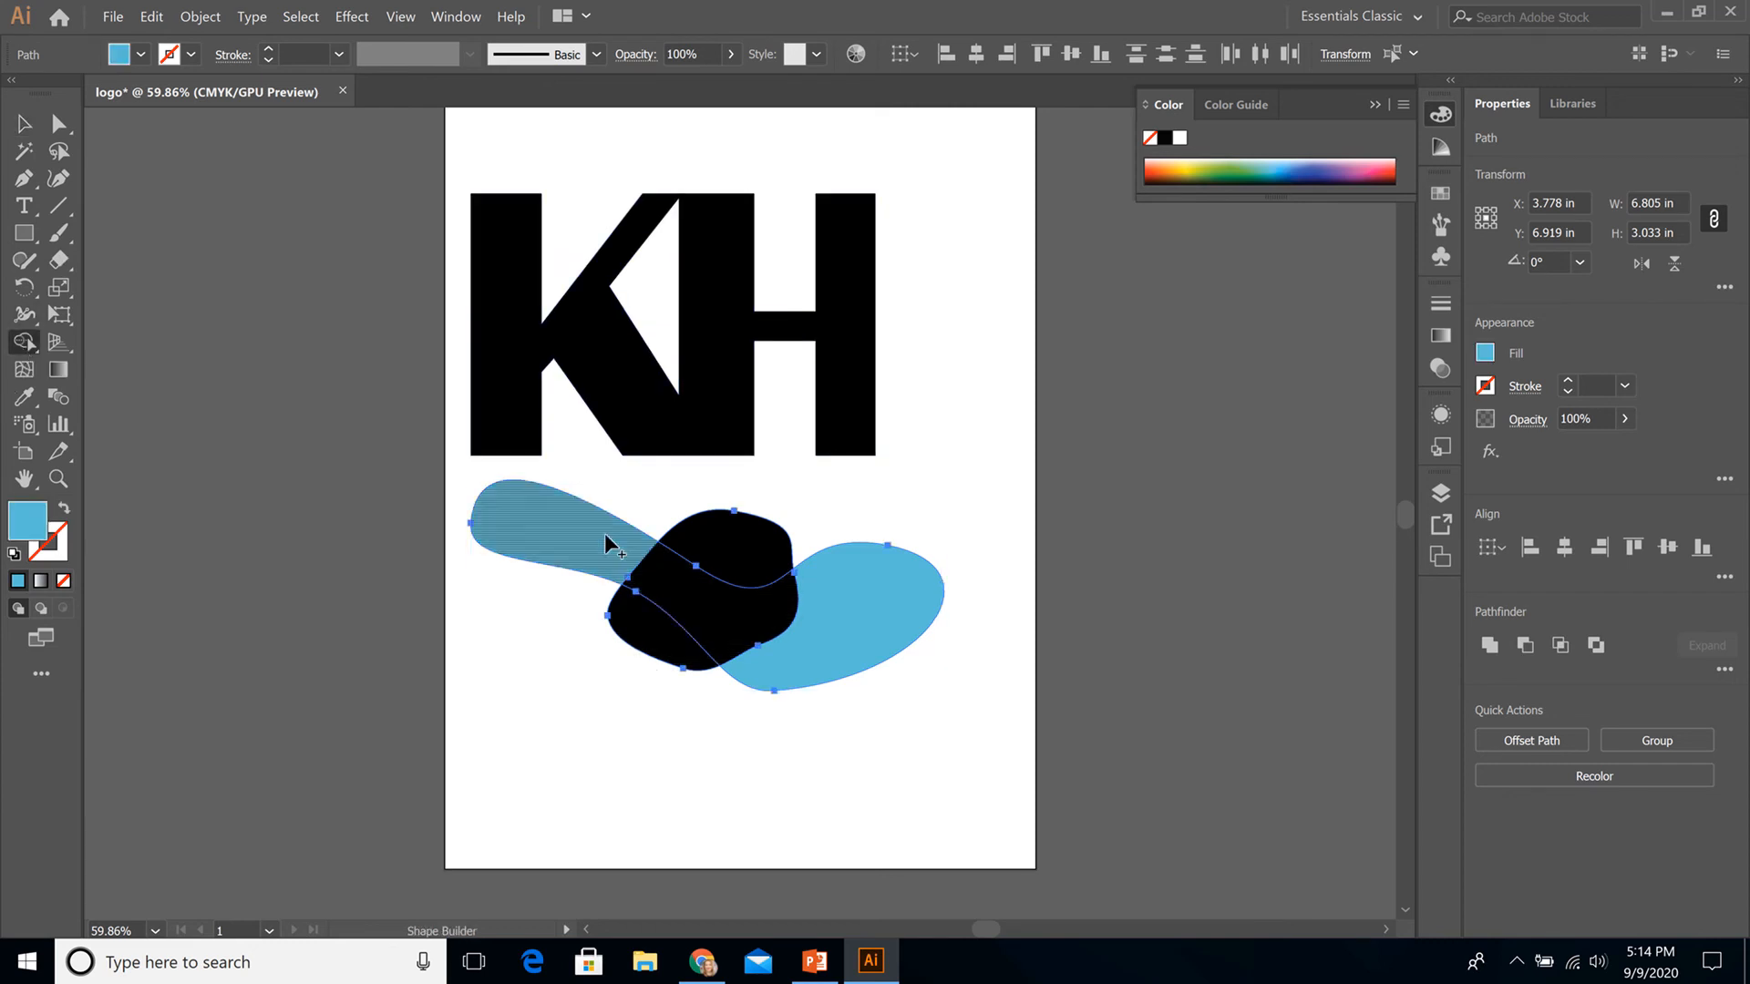
Step: Try merging all regions of the blue swoosh and black blob with the Shape Builder tool, and undo the merge
{"action": "left_click_drag", "start_coordinate": [653, 571], "coordinate": [855, 598]}
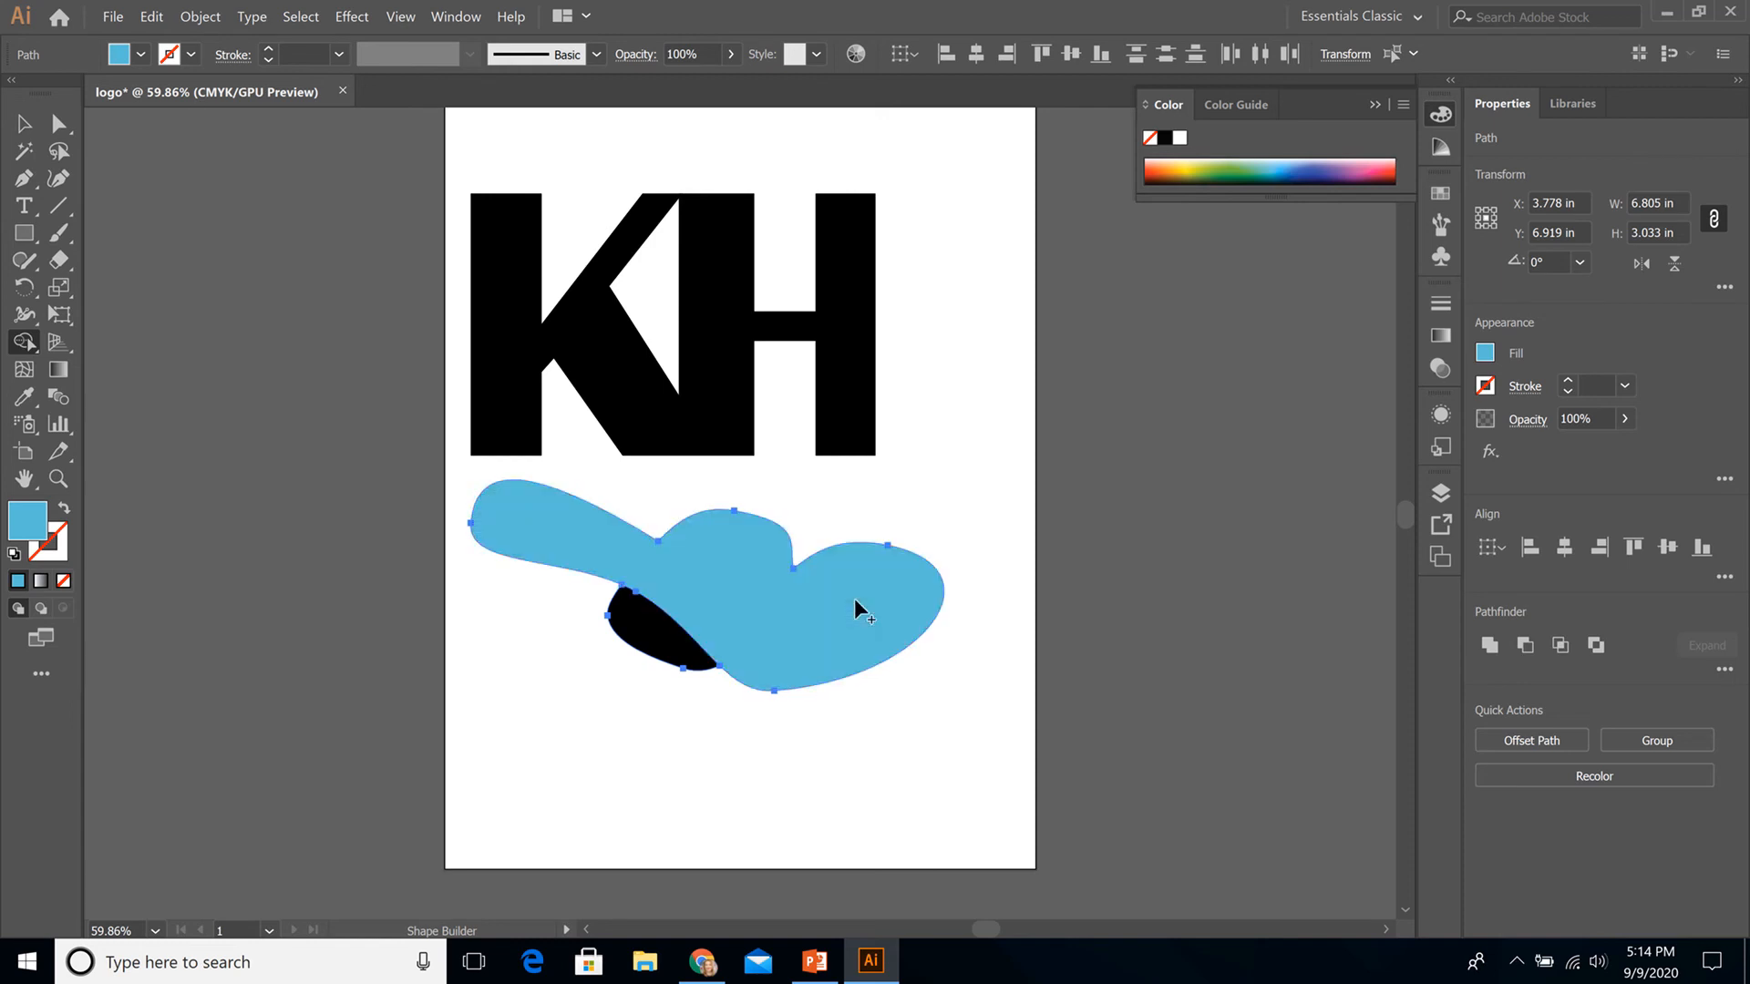
{"action": "mouse_move", "coordinate": [668, 581]}
{"action": "left_mouse_down"}
{"action": "mouse_move", "coordinate": [665, 643]}
{"action": "mouse_move", "coordinate": [653, 625]}
{"action": "left_mouse_up"}
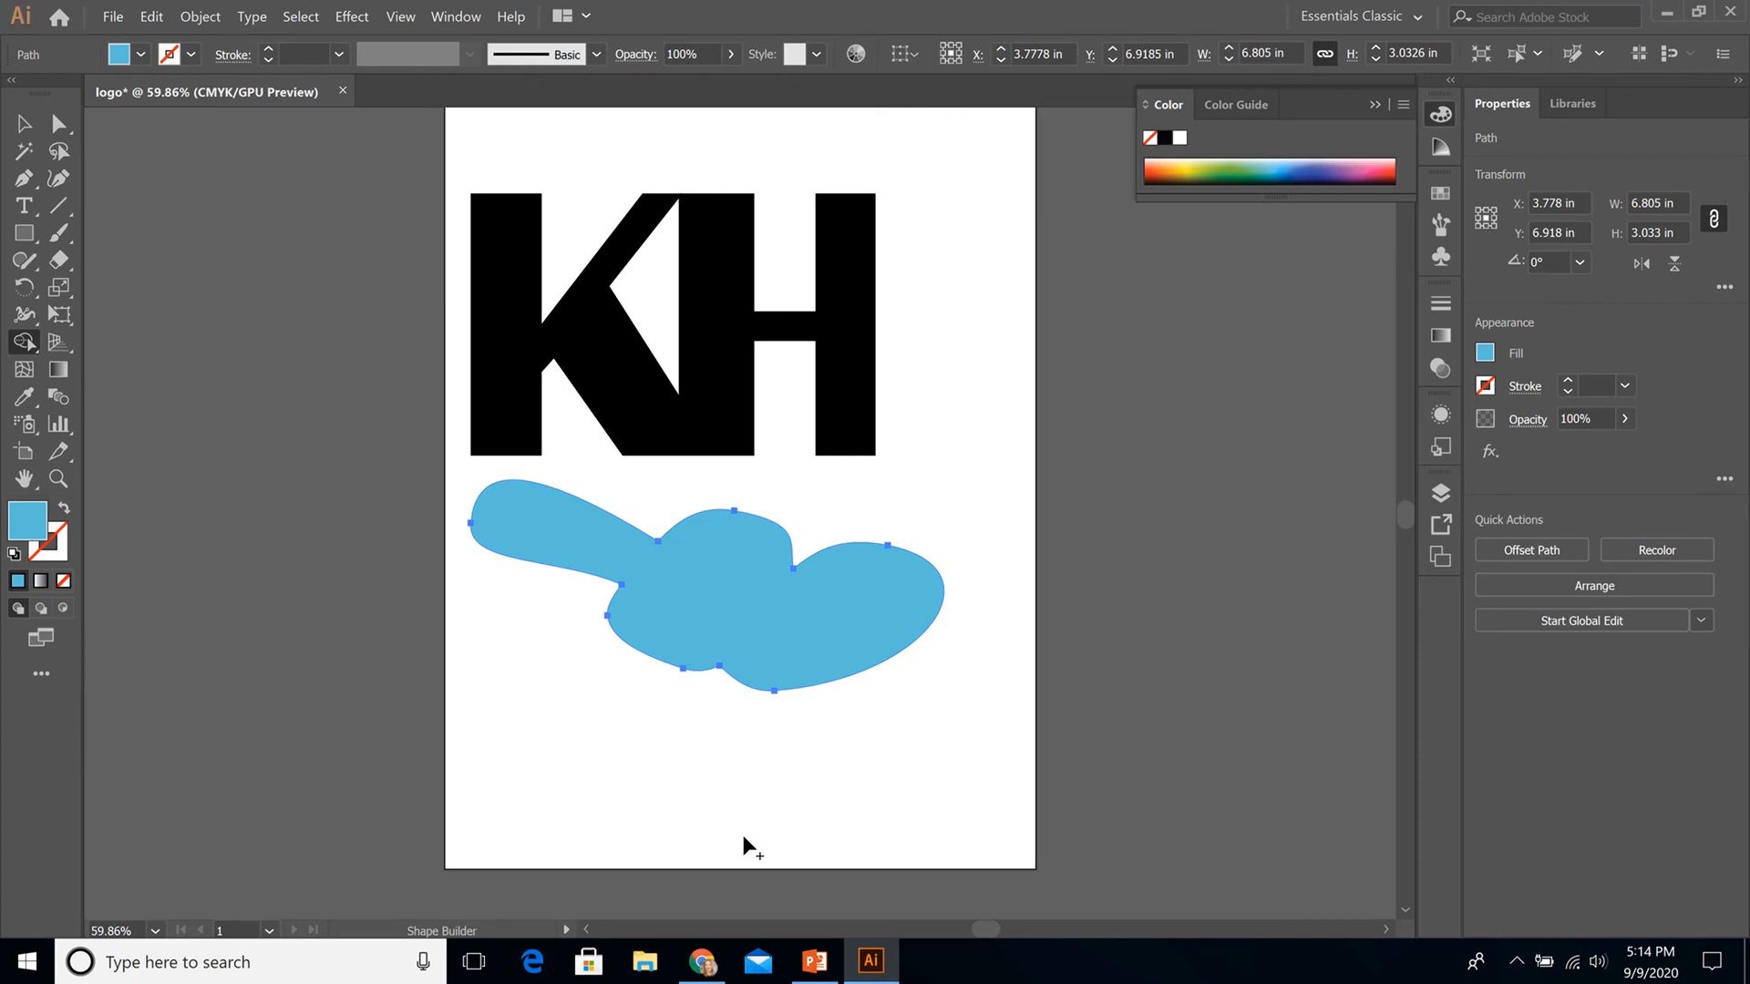
{"action": "key", "text": "ctrl+z"}
{"action": "key", "text": "ctrl+z"}
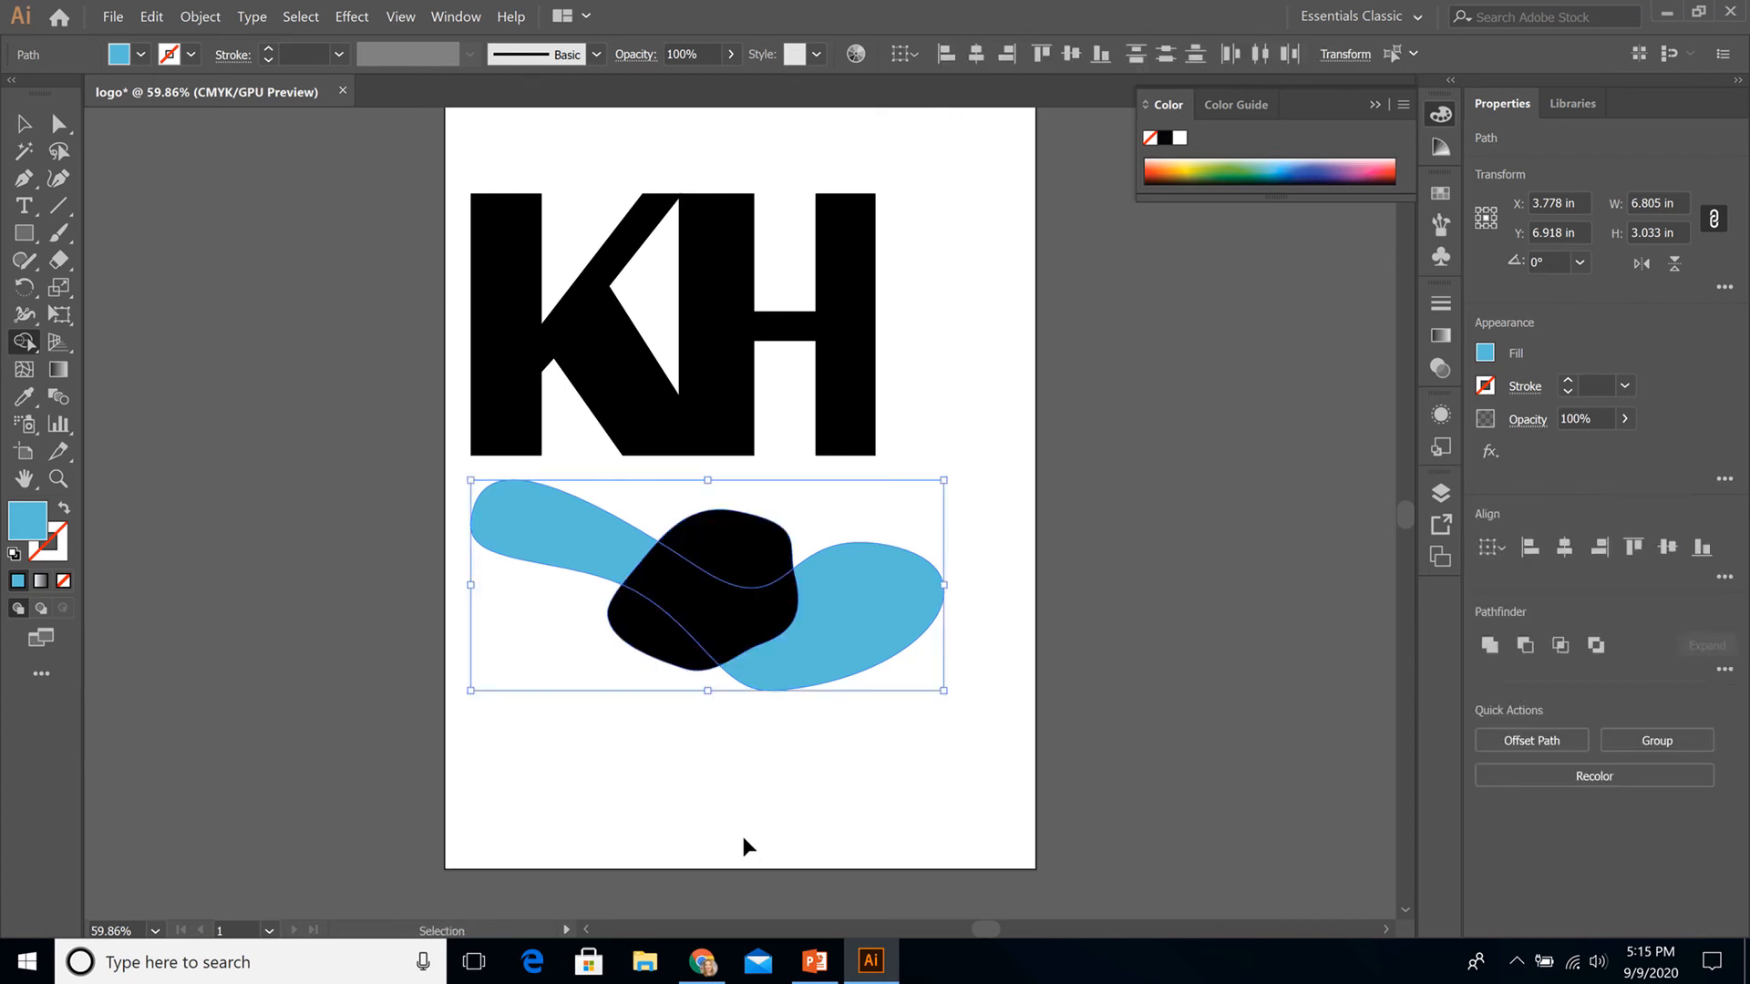
Step: Merge the swoosh and blob into one light blue shape and move it up over the lower edge of the KH letters
{"action": "mouse_move", "coordinate": [602, 536]}
{"action": "left_mouse_down"}
{"action": "mouse_move", "coordinate": [676, 588]}
{"action": "mouse_move", "coordinate": [734, 539]}
{"action": "mouse_move", "coordinate": [724, 560]}
{"action": "left_mouse_up"}
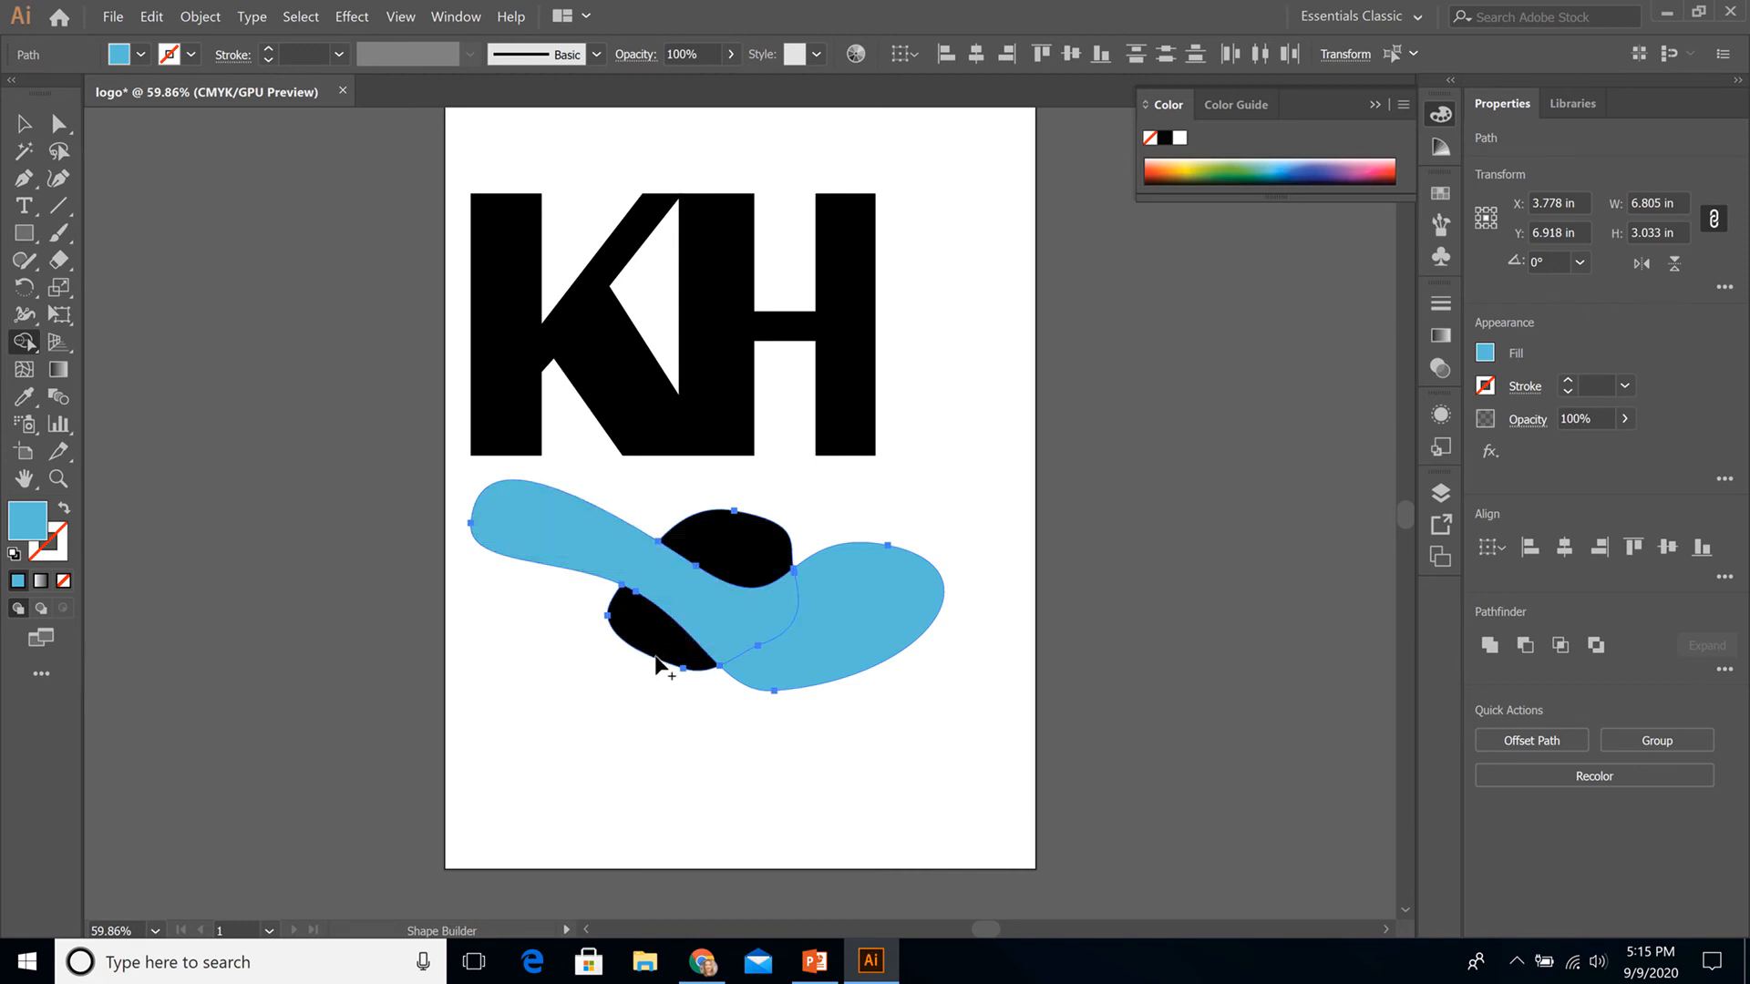
{"action": "mouse_move", "coordinate": [656, 658]}
{"action": "left_mouse_down"}
{"action": "mouse_move", "coordinate": [801, 593]}
{"action": "mouse_move", "coordinate": [742, 547]}
{"action": "mouse_move", "coordinate": [784, 616]}
{"action": "mouse_move", "coordinate": [720, 632]}
{"action": "mouse_move", "coordinate": [680, 578]}
{"action": "mouse_move", "coordinate": [670, 651]}
{"action": "left_mouse_up"}
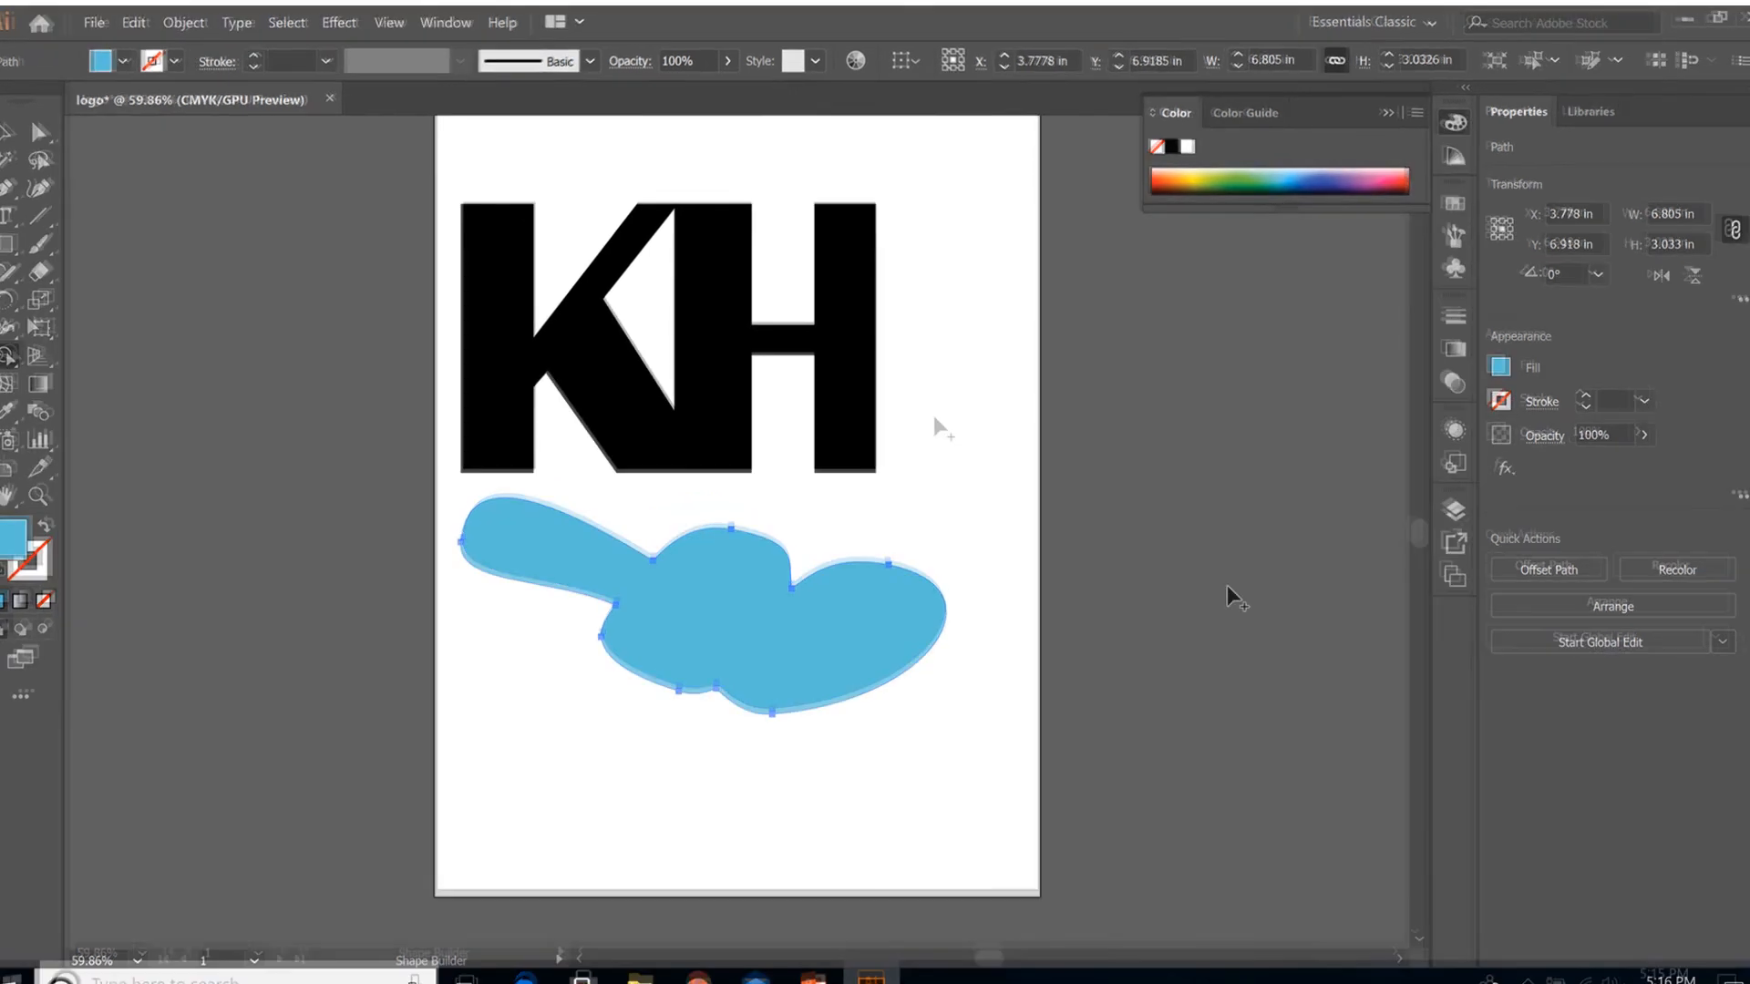
{"action": "left_click", "coordinate": [23, 124]}
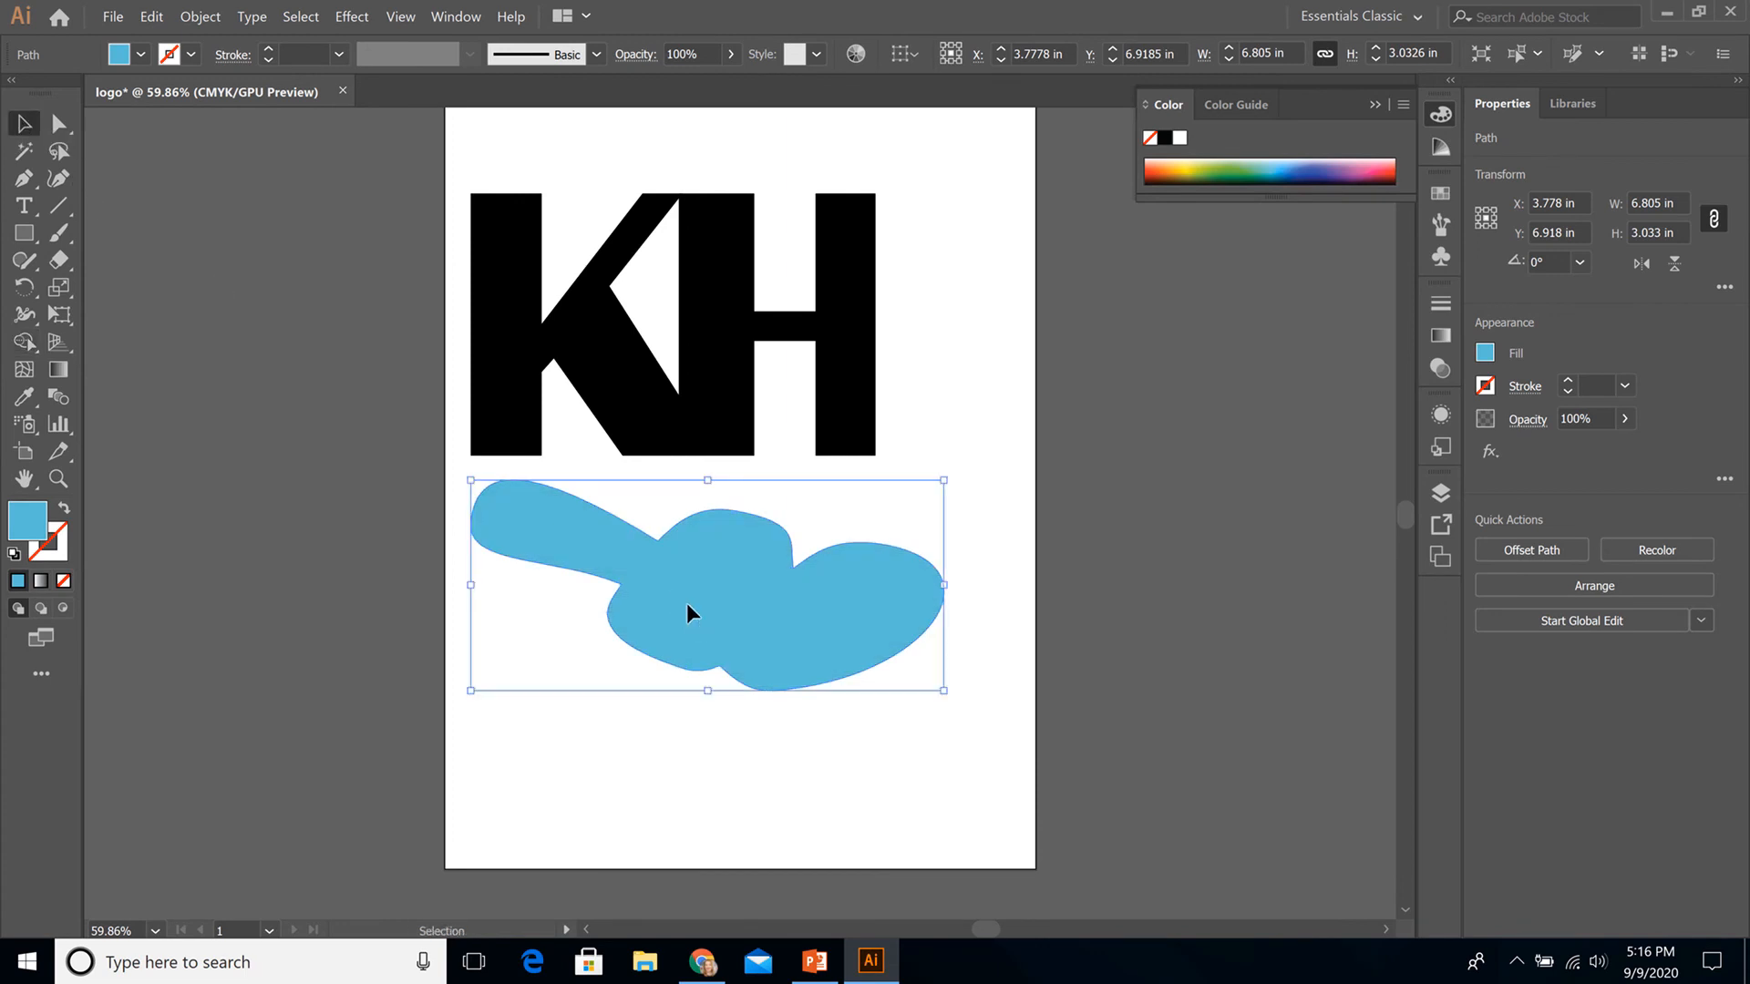
{"action": "left_click_drag", "start_coordinate": [687, 604], "coordinate": [686, 505]}
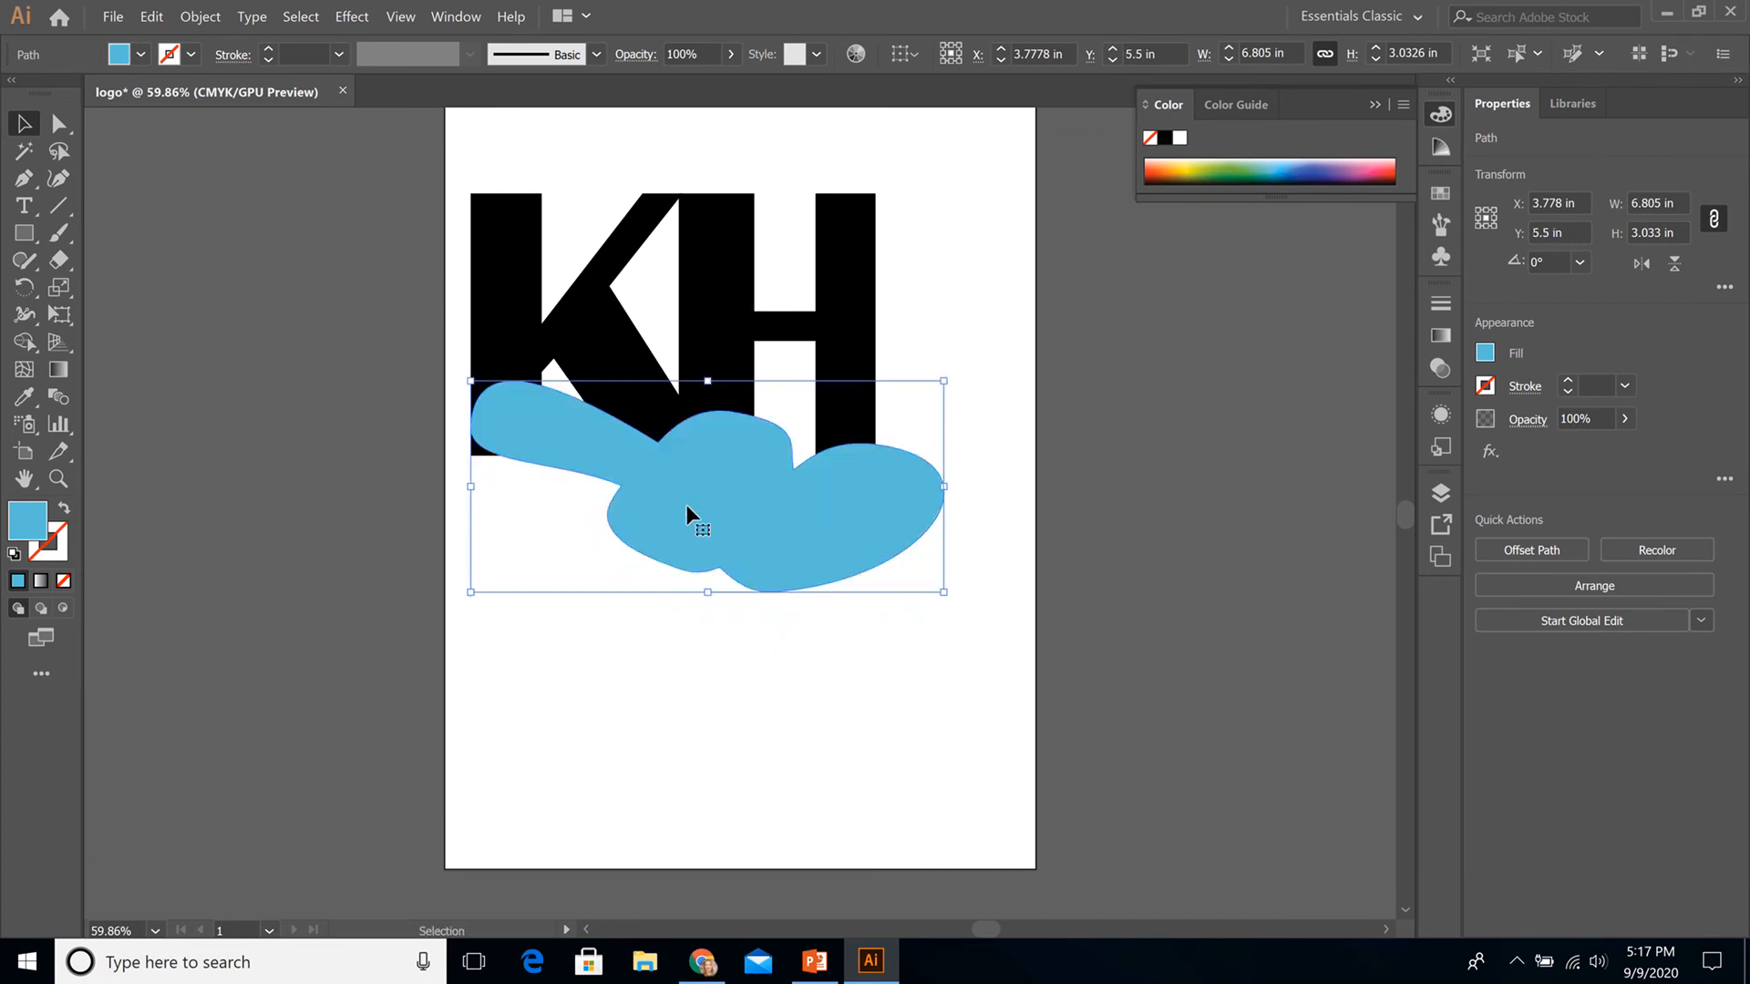
{"action": "left_click", "coordinate": [806, 726]}
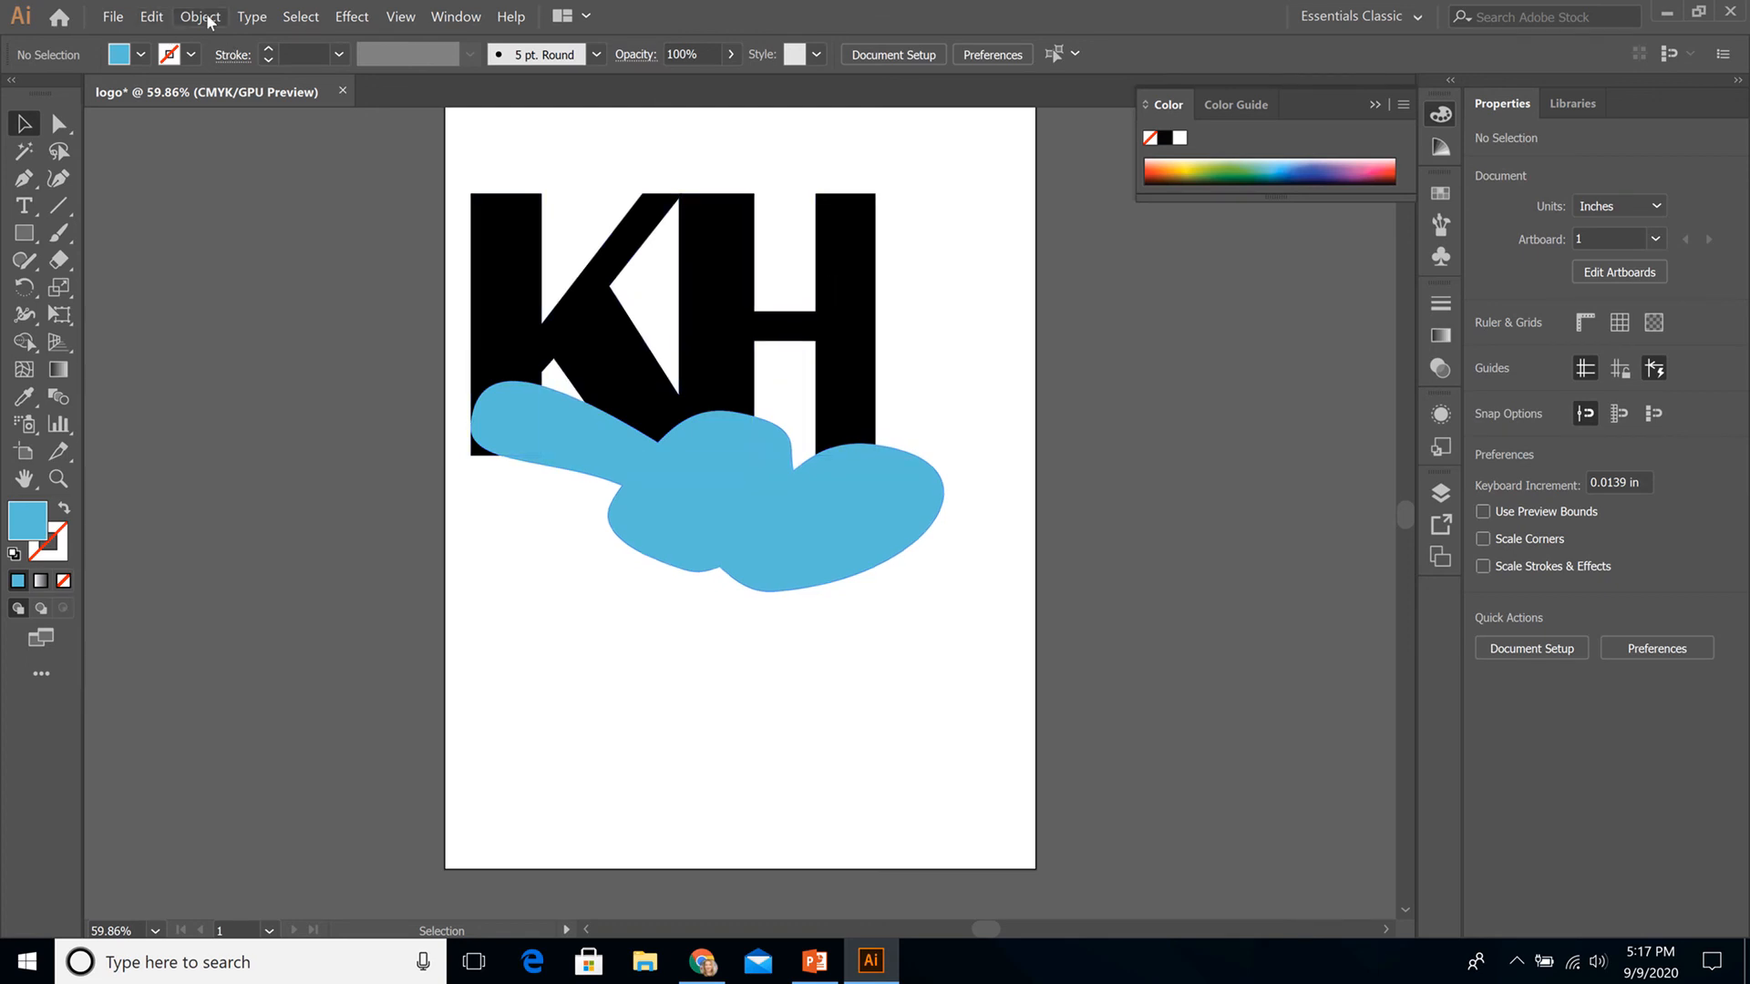
Step: Send the merged light blue shape to the back, behind the KH letters, and deselect it
{"action": "left_click", "coordinate": [202, 18]}
{"action": "left_click", "coordinate": [749, 523]}
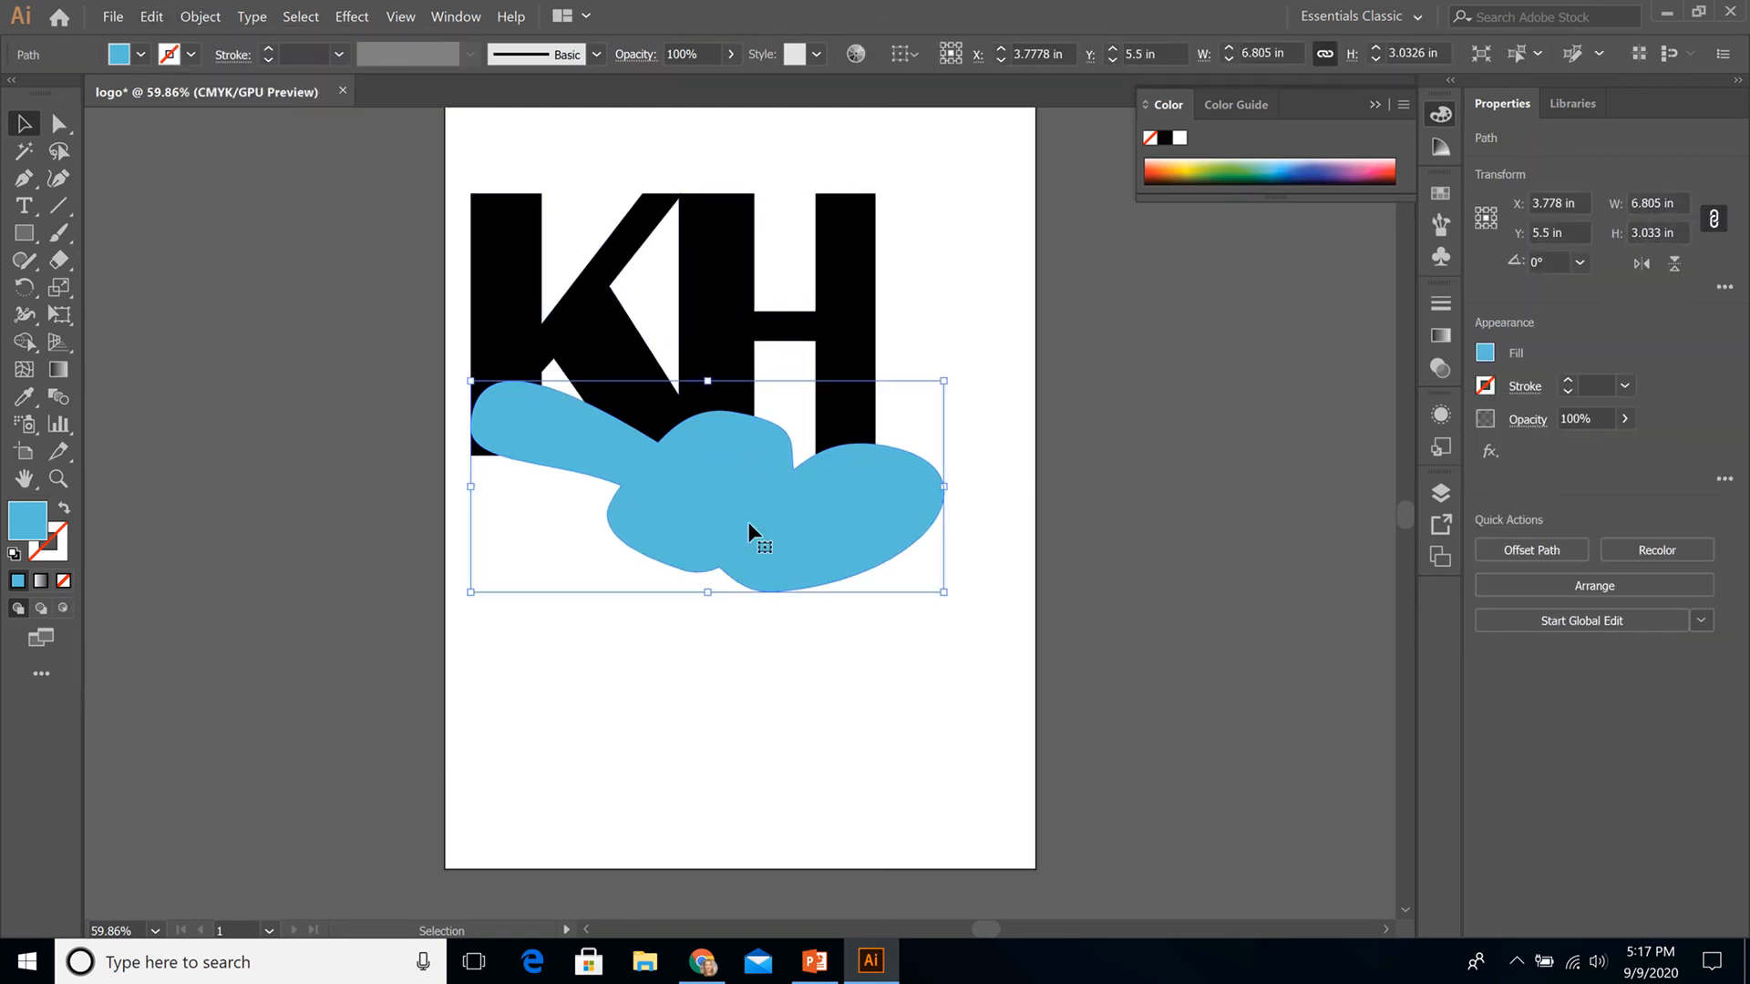
{"action": "left_click", "coordinate": [200, 17]}
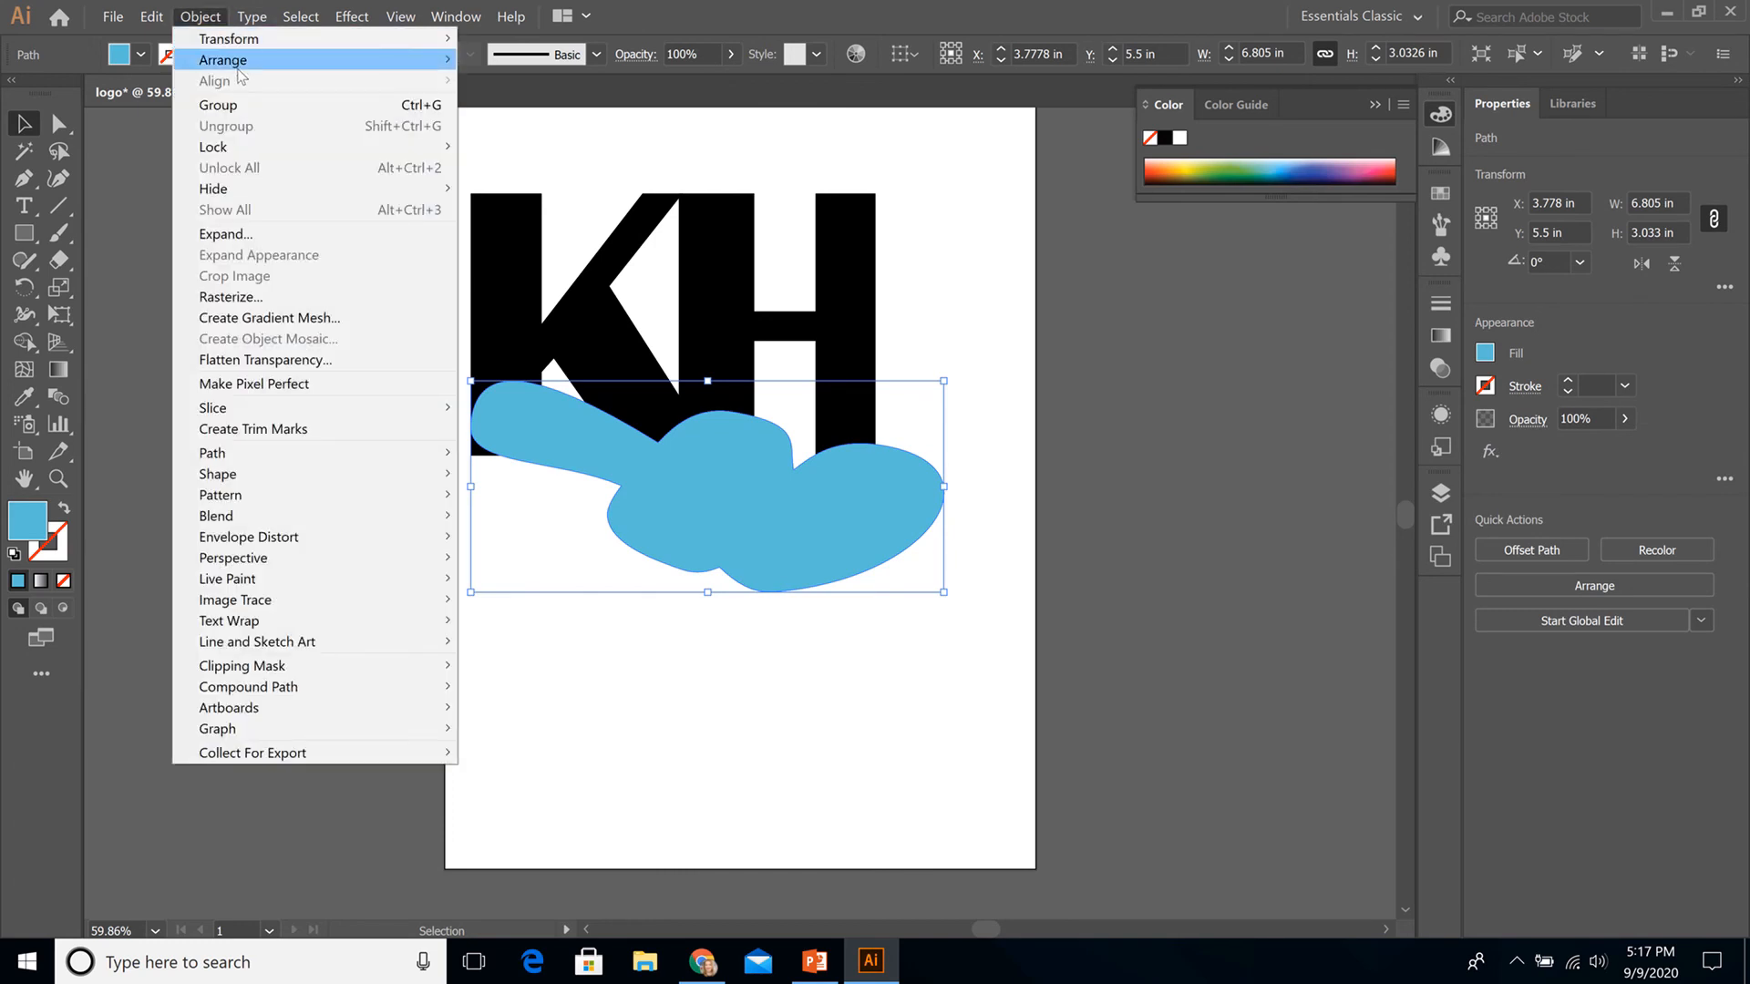
{"action": "mouse_move", "coordinate": [239, 60]}
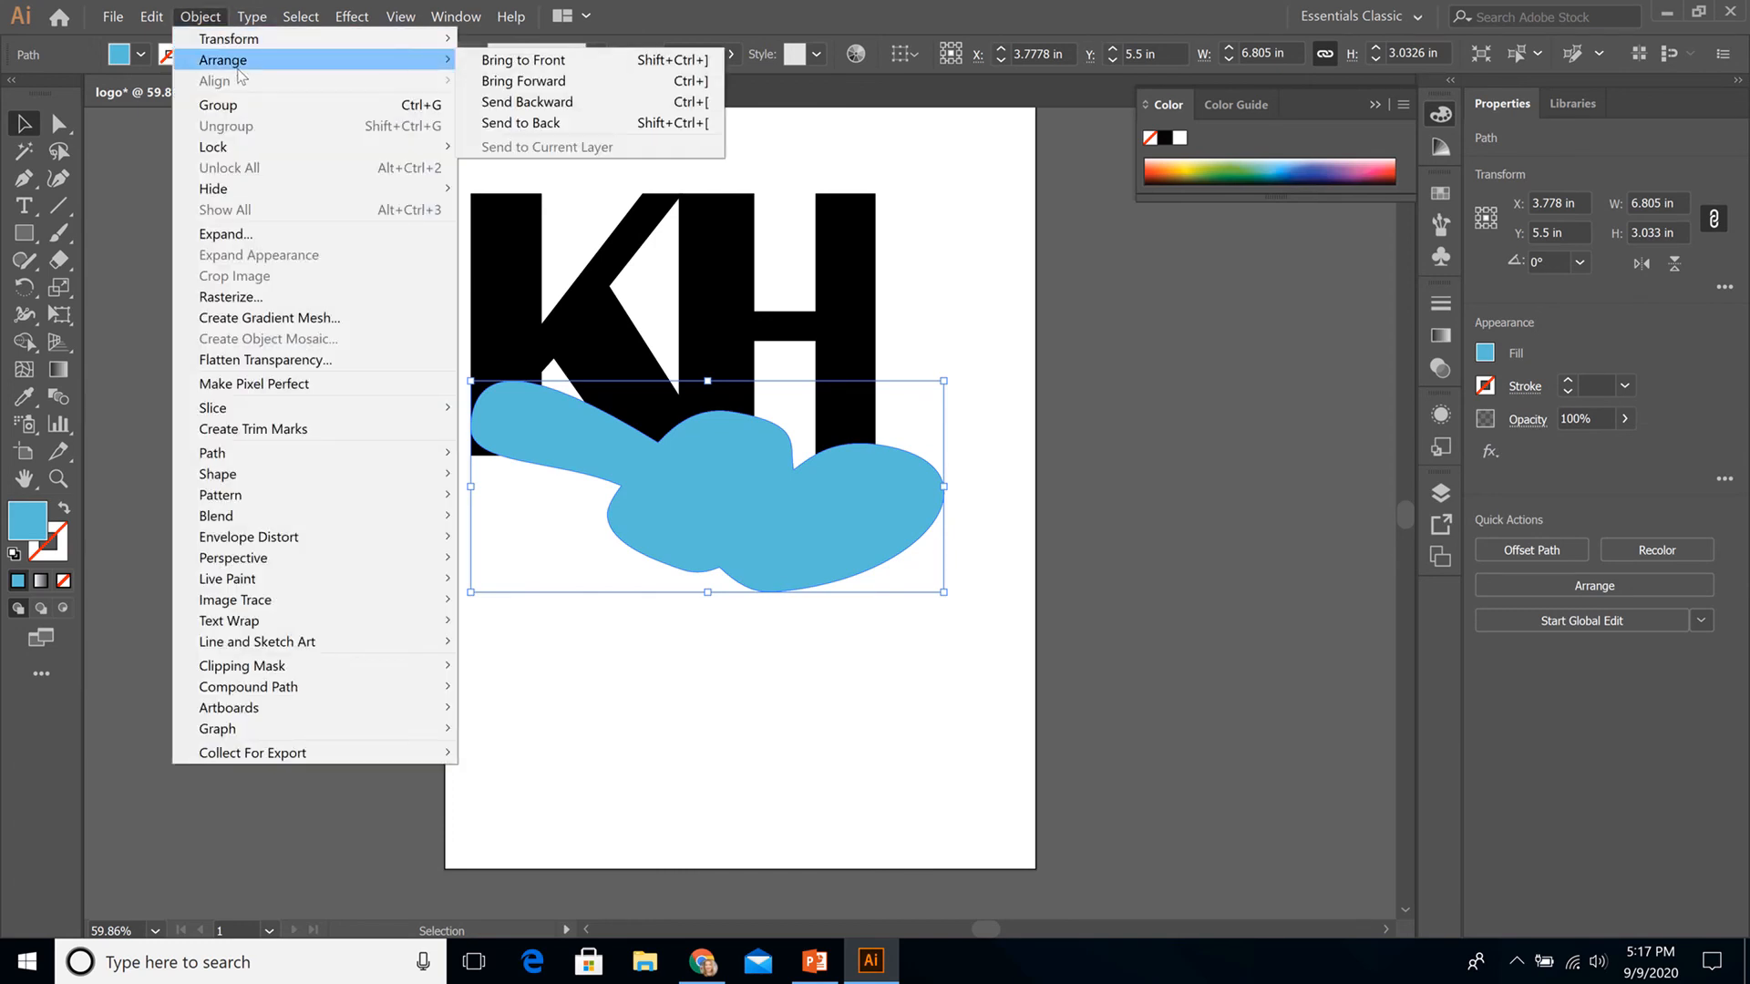
{"action": "left_click", "coordinate": [562, 123]}
{"action": "left_click", "coordinate": [958, 633]}
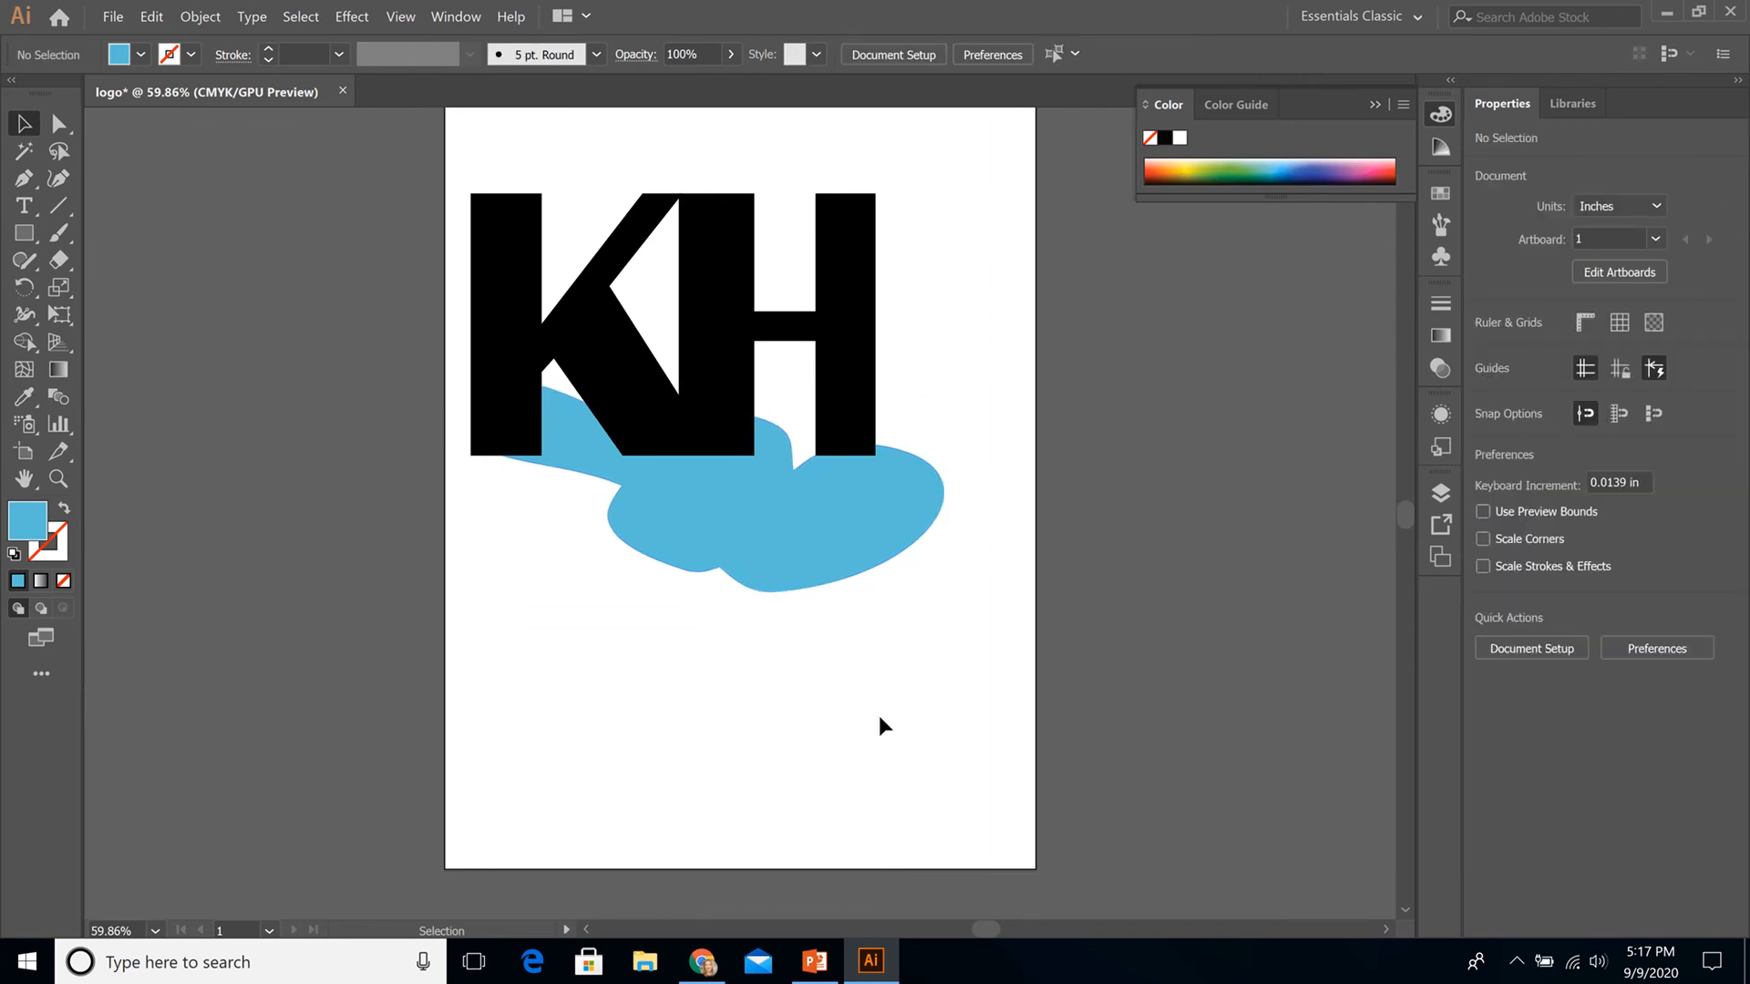
Step: Nudge the light blue shape down slightly and resize it to about 6.66 in wide and 3.21 in high
{"action": "left_click_drag", "start_coordinate": [776, 516], "coordinate": [776, 531]}
{"action": "left_click", "coordinate": [808, 684]}
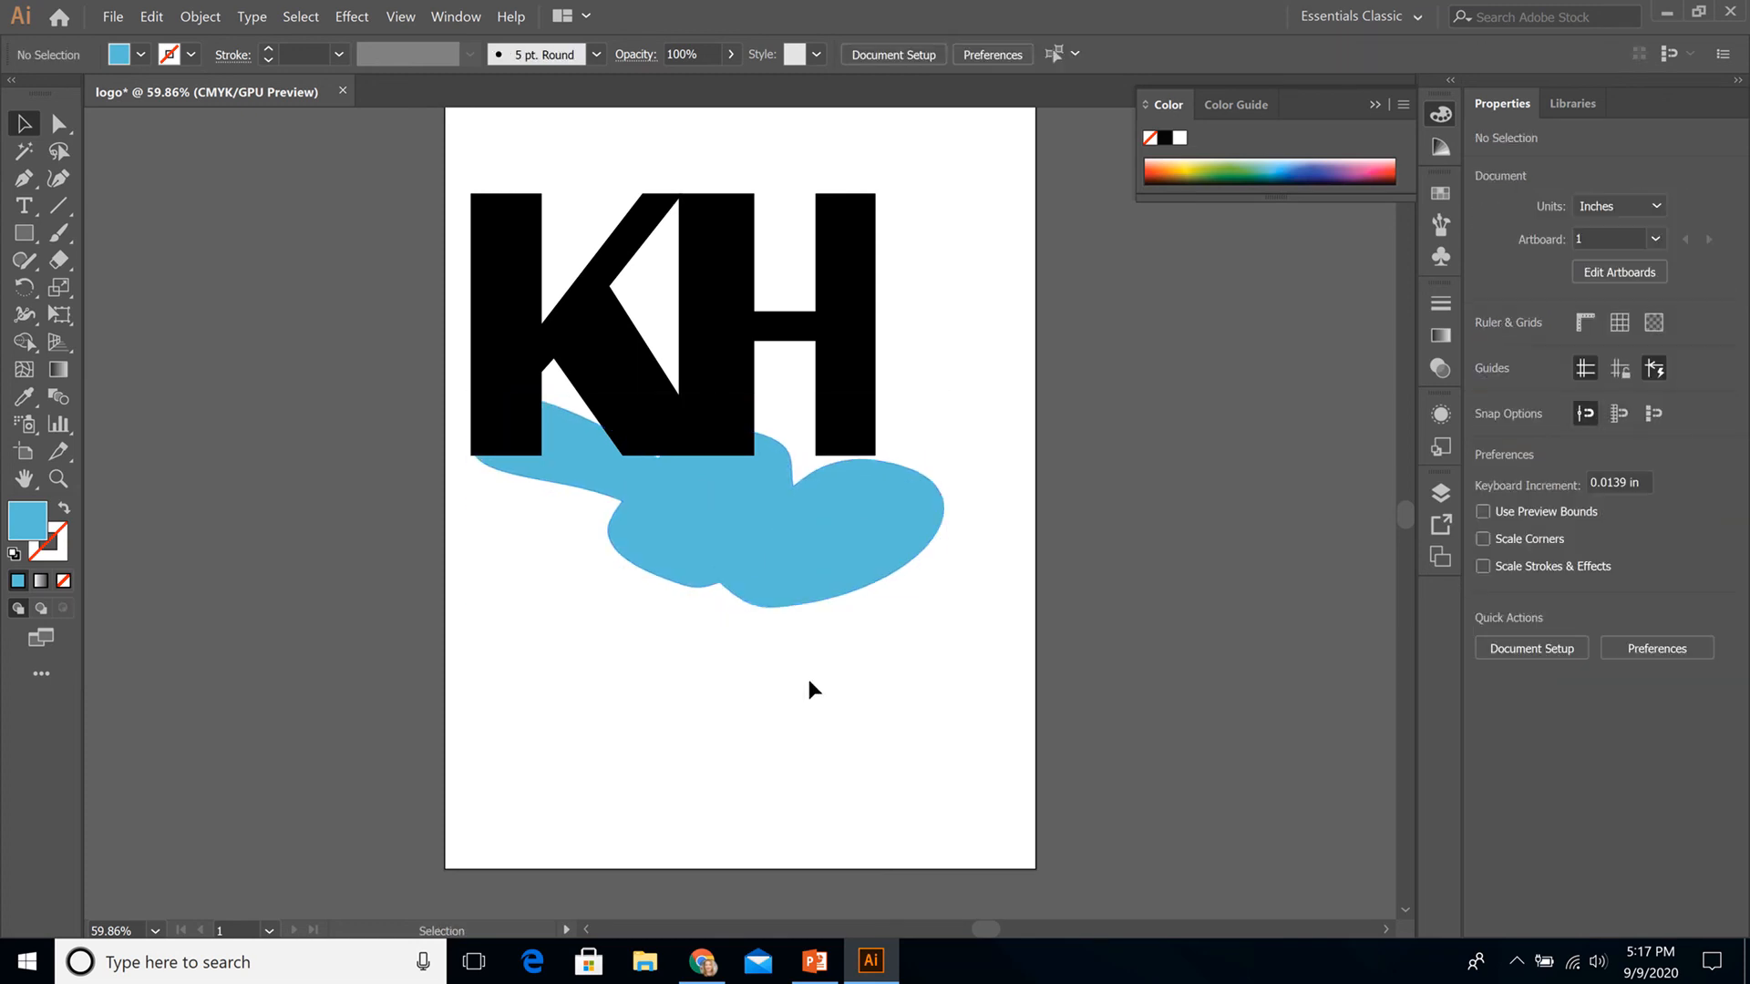
{"action": "left_click", "coordinate": [732, 519]}
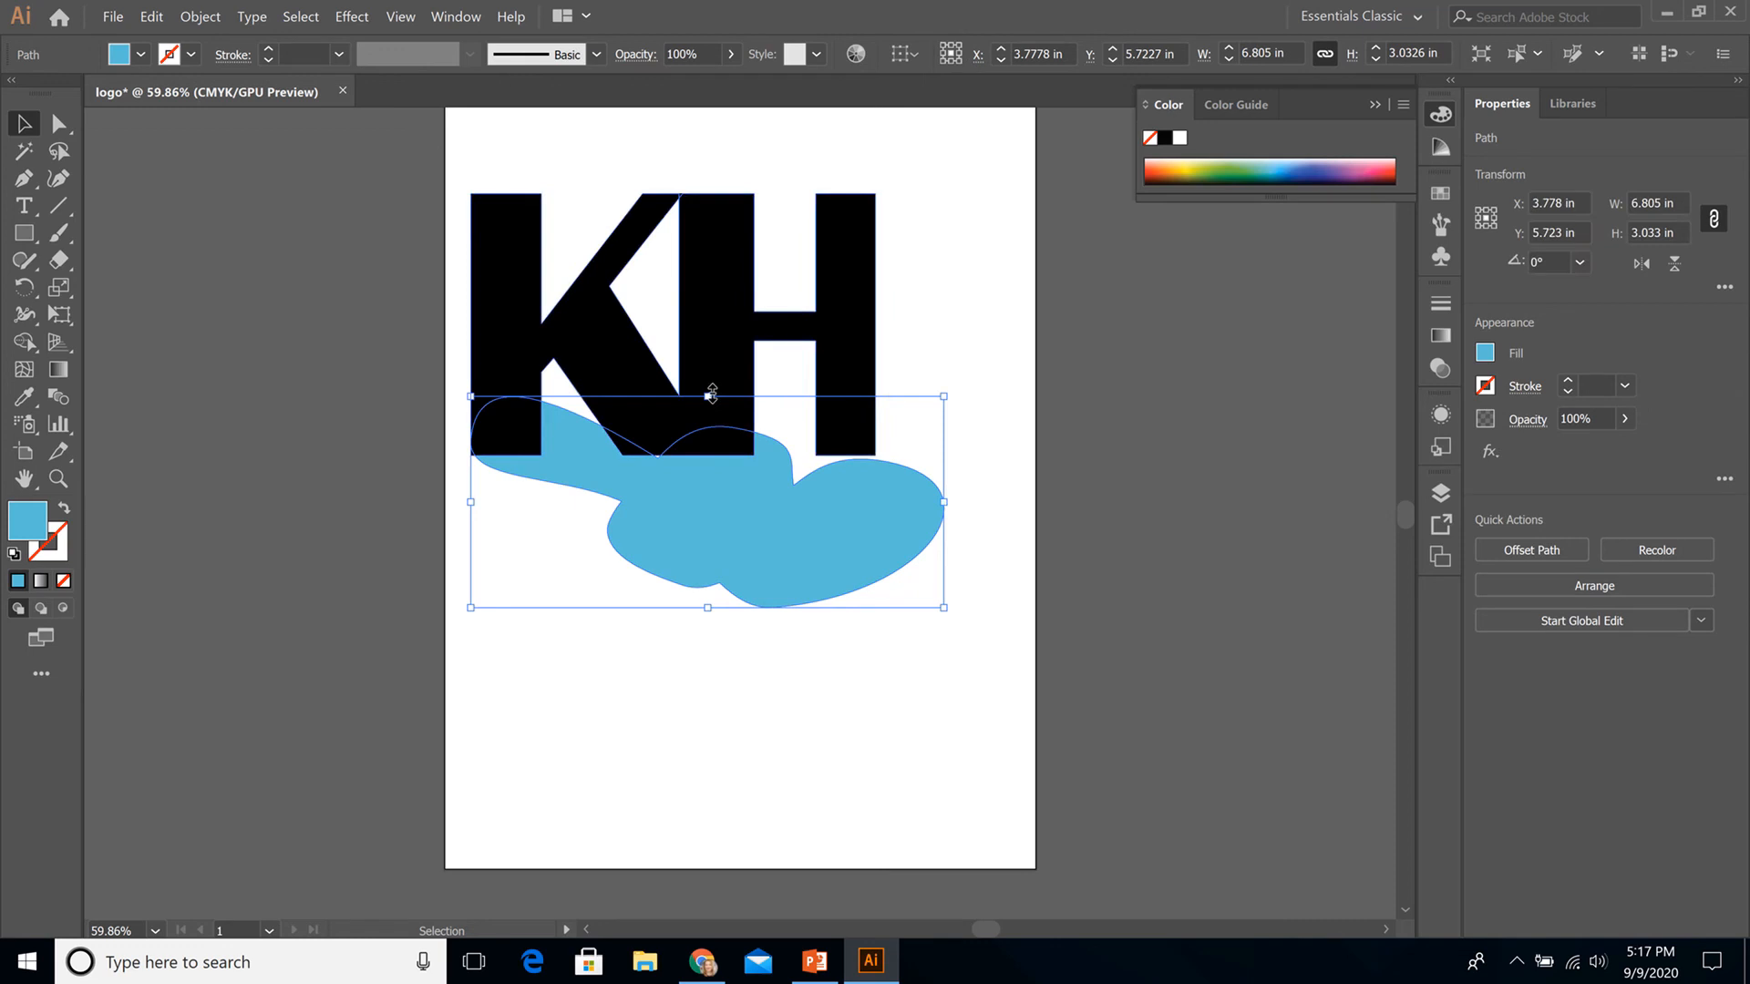
{"action": "left_click_drag", "start_coordinate": [712, 394], "coordinate": [710, 383]}
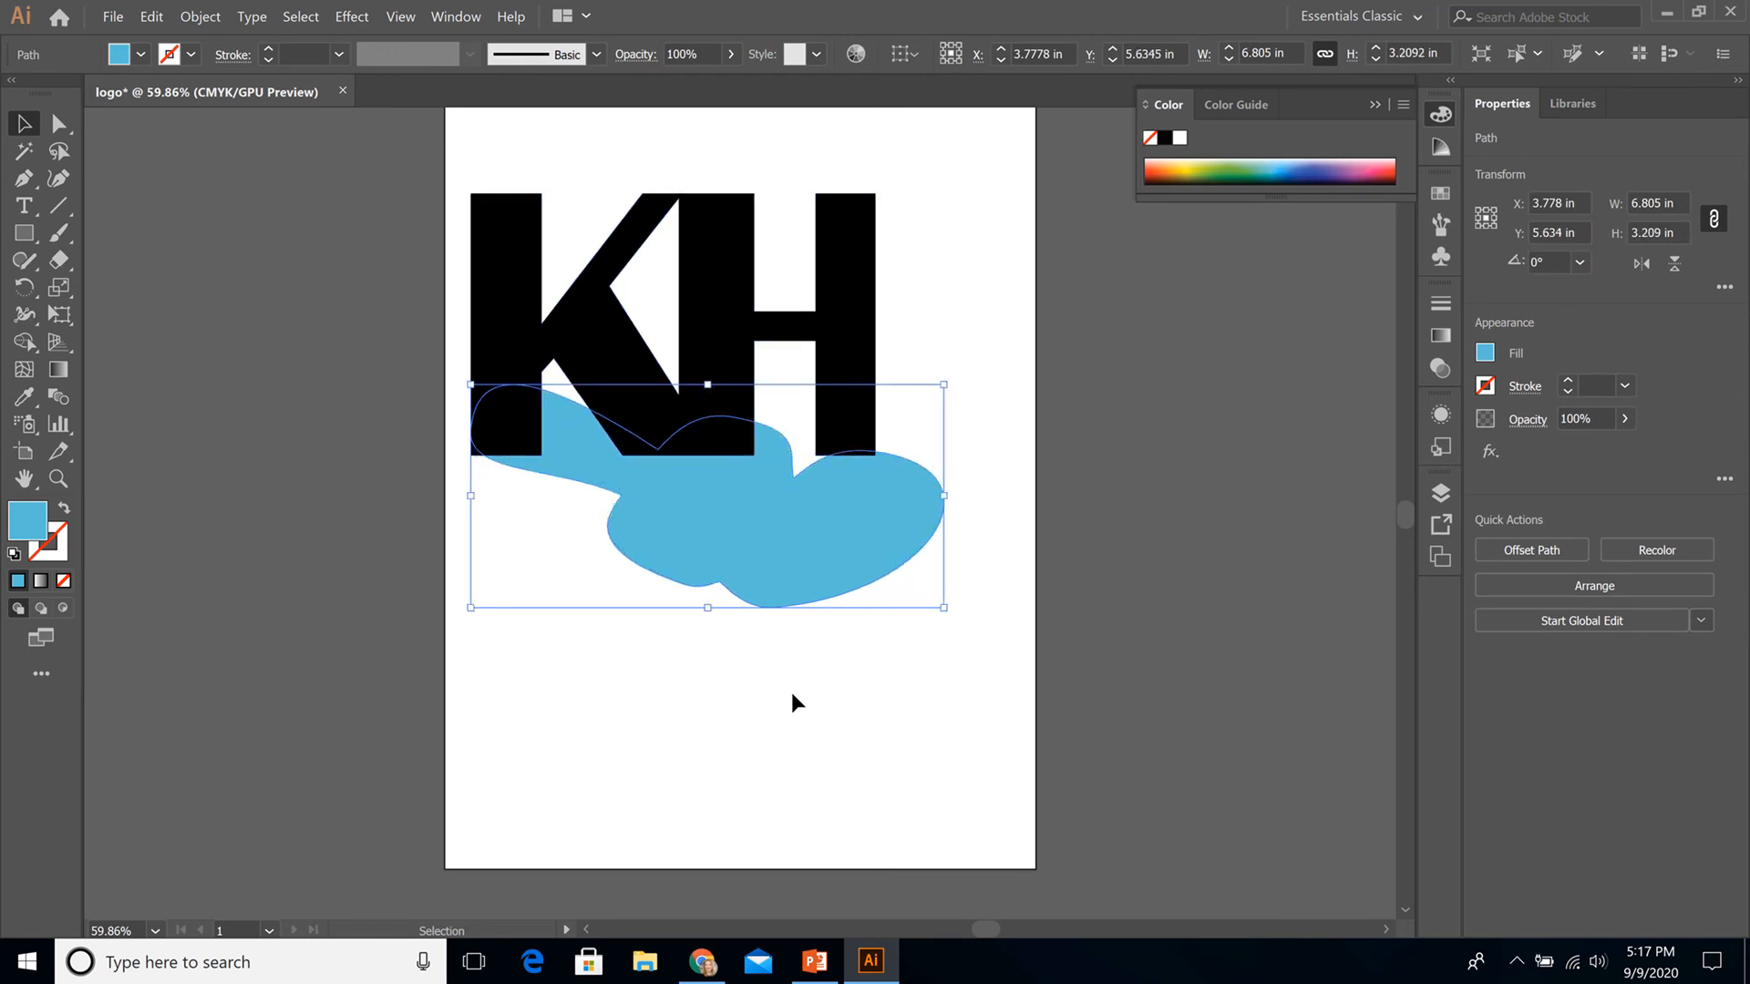
{"action": "left_click_drag", "start_coordinate": [944, 495], "coordinate": [934, 495]}
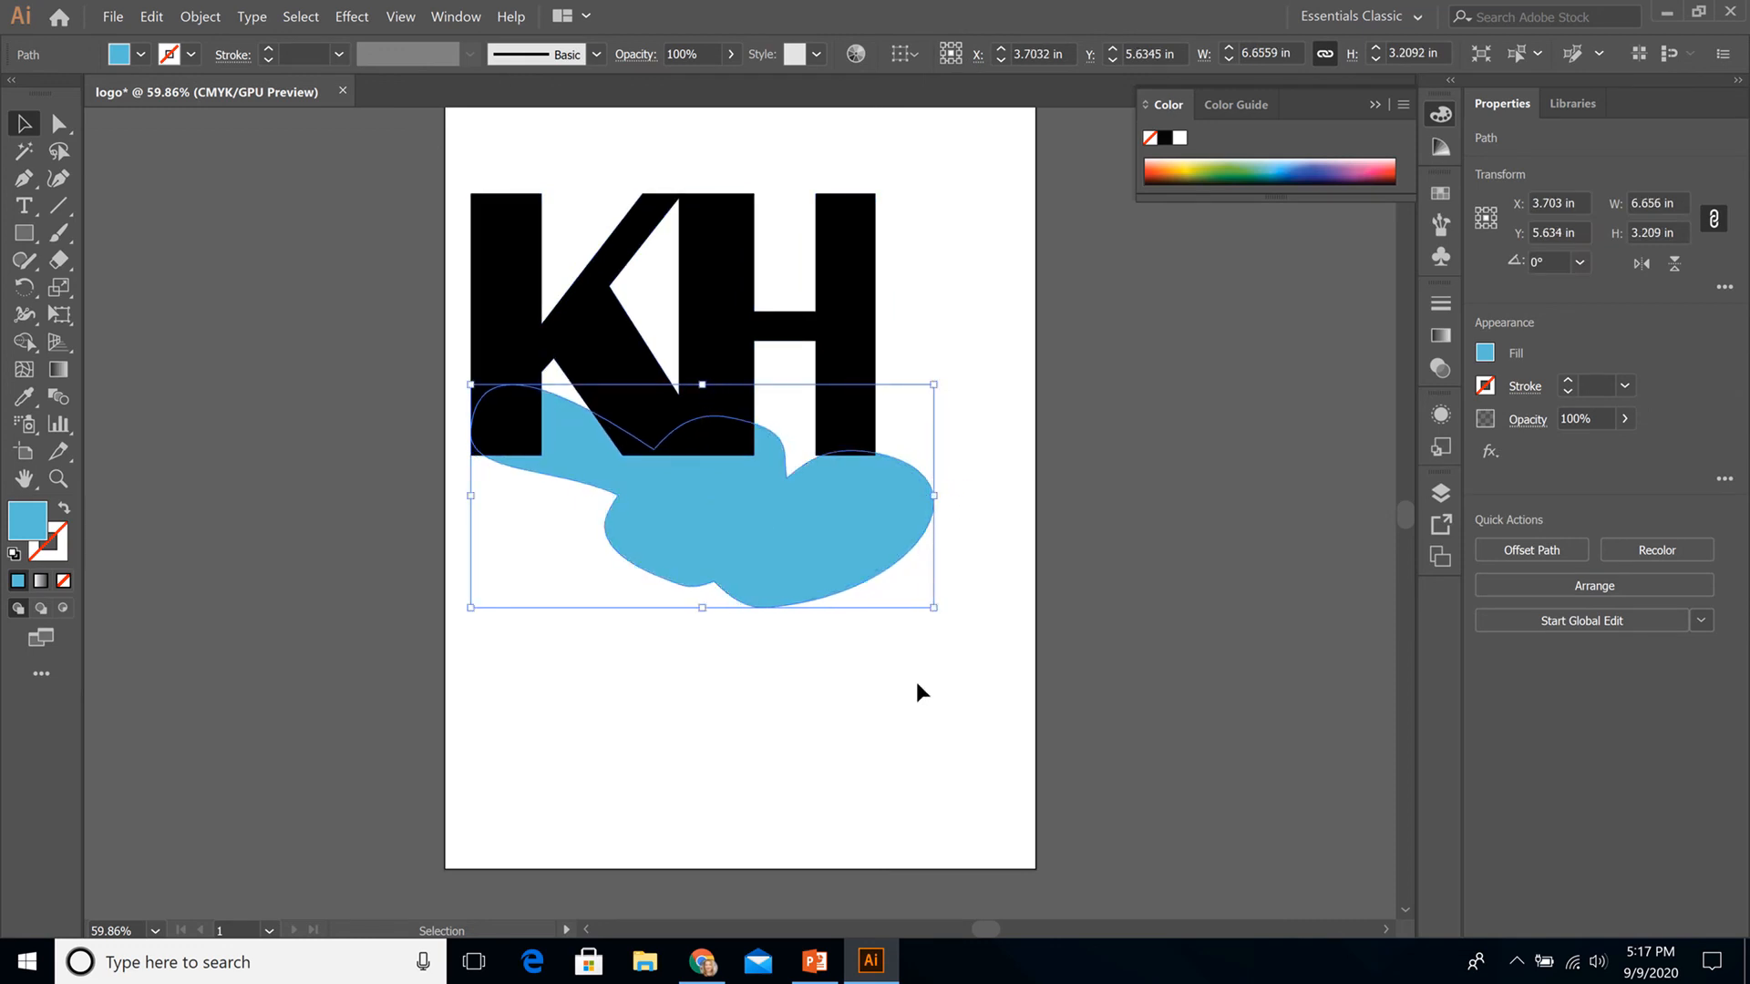
{"action": "left_click", "coordinate": [916, 683]}
Step: With the Direct Selection tool, shift the blue shape slightly down and move its middle hump's anchor to about X 4.25 in, Y 4.59 in
{"action": "left_click", "coordinate": [760, 522]}
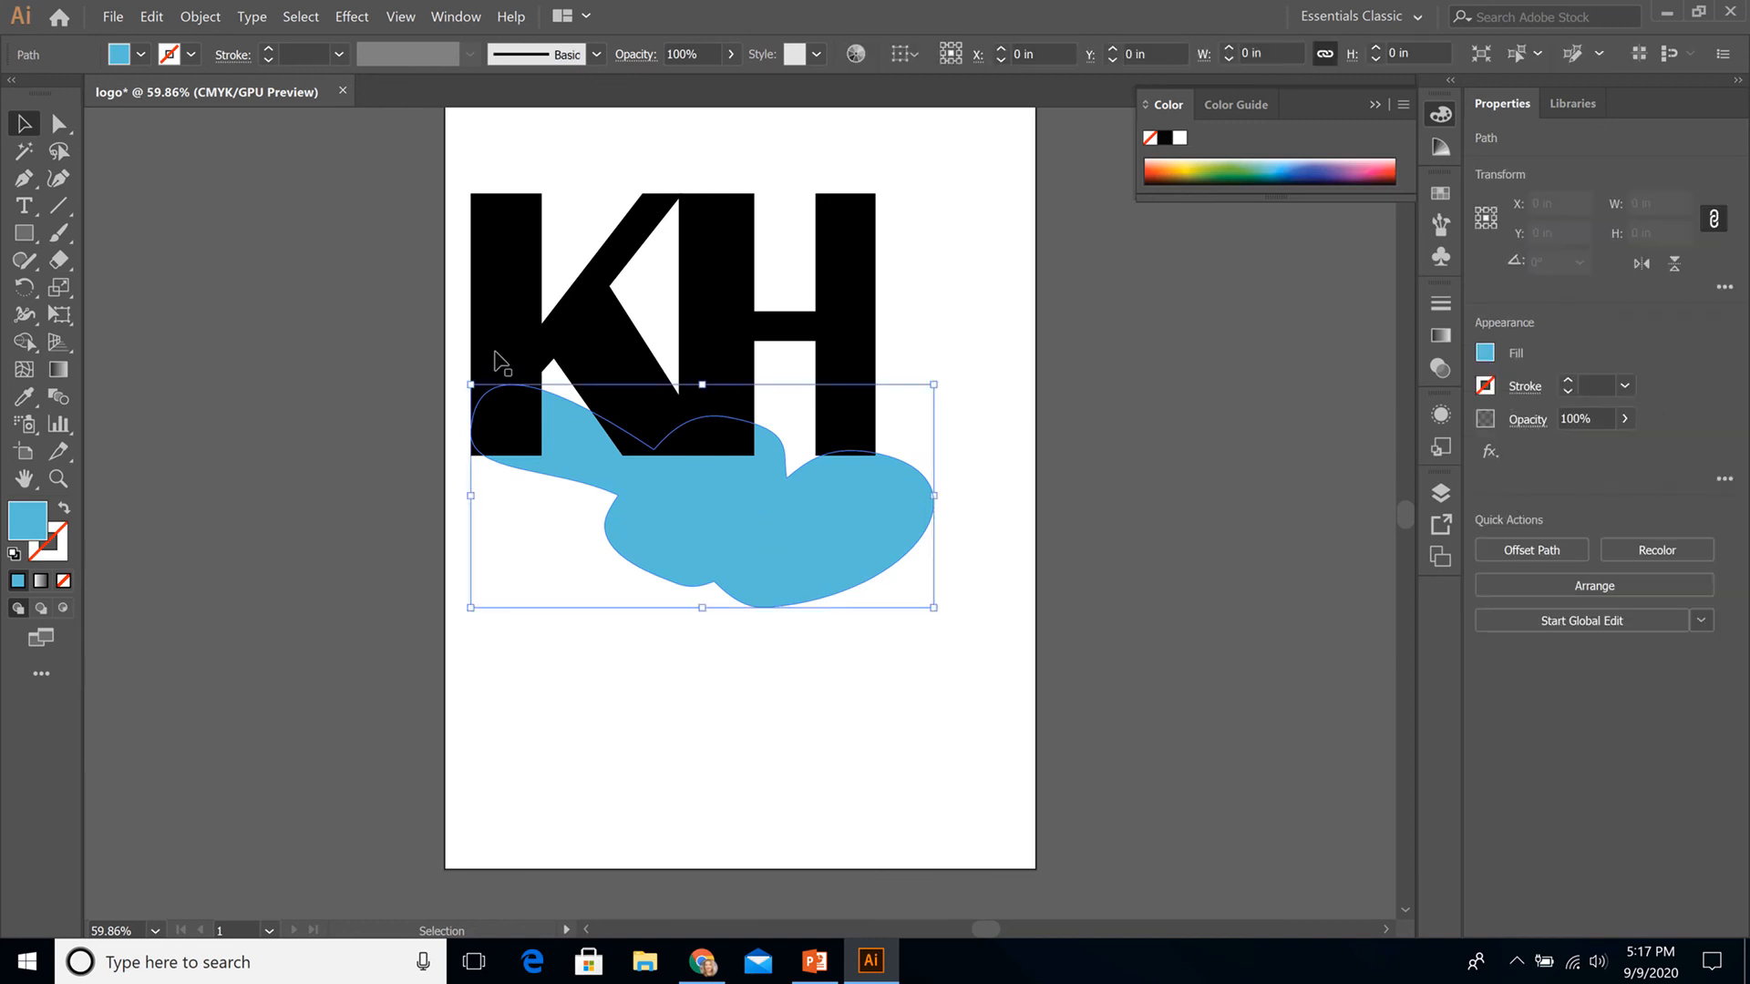
{"action": "left_click", "coordinate": [58, 123]}
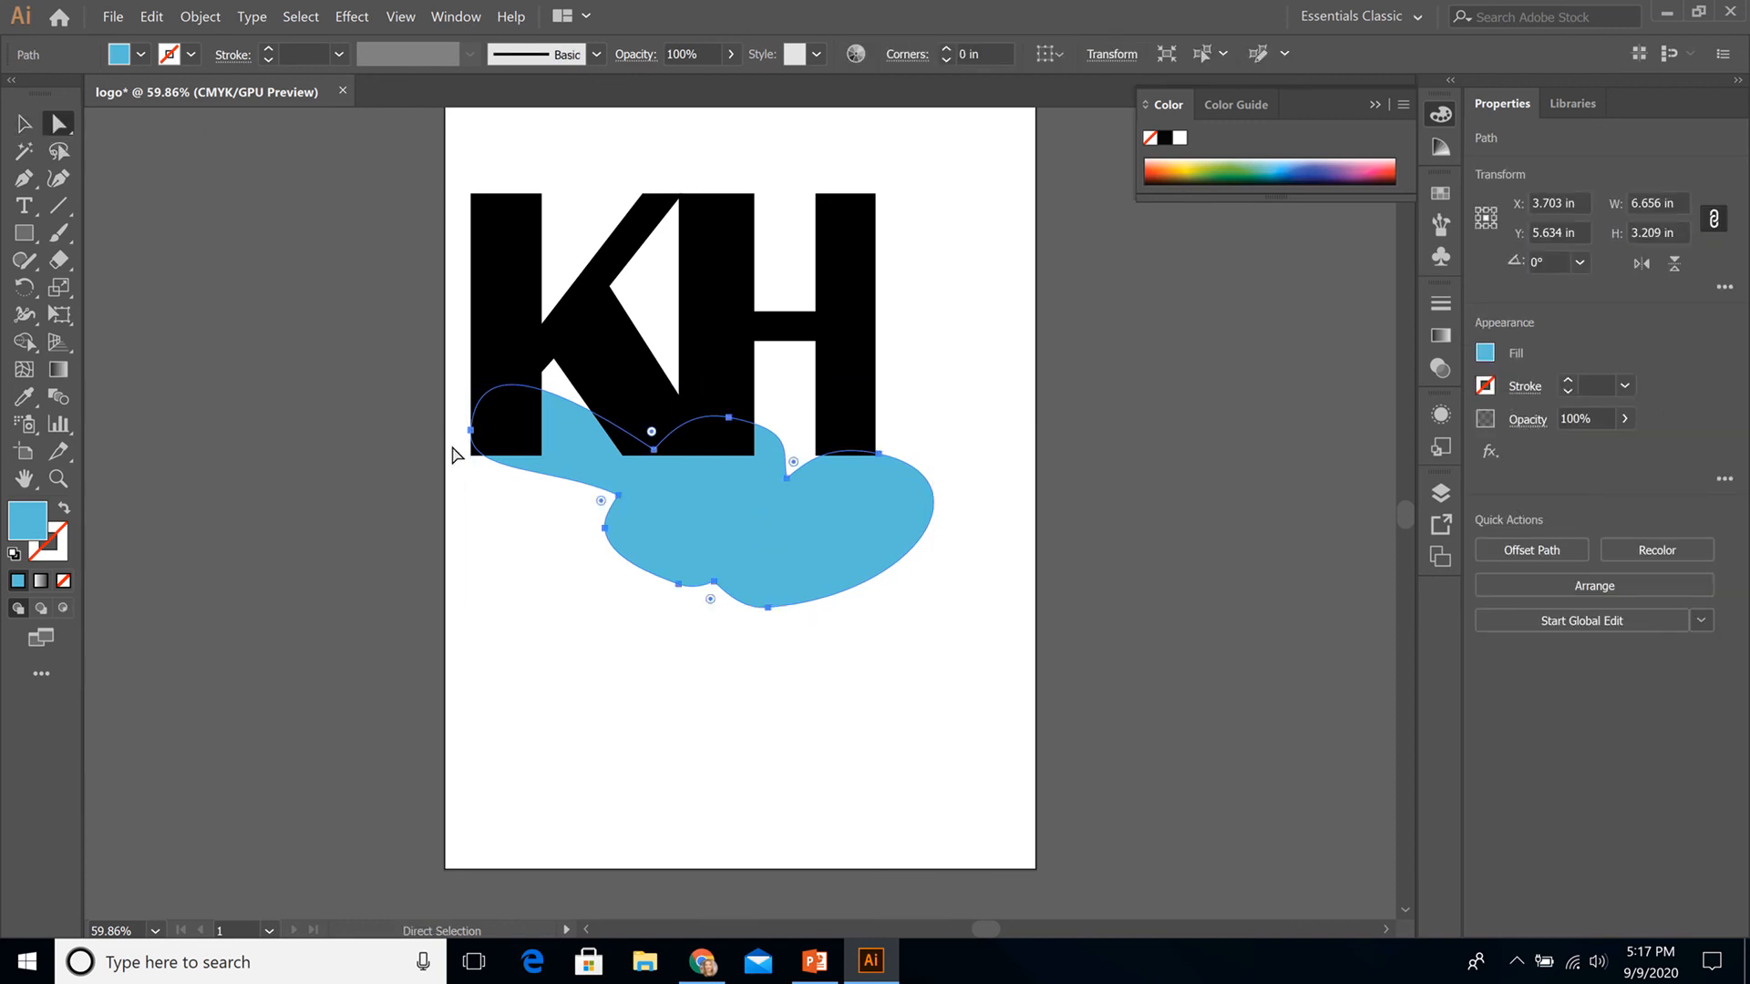
{"action": "left_click_drag", "start_coordinate": [470, 435], "coordinate": [472, 445]}
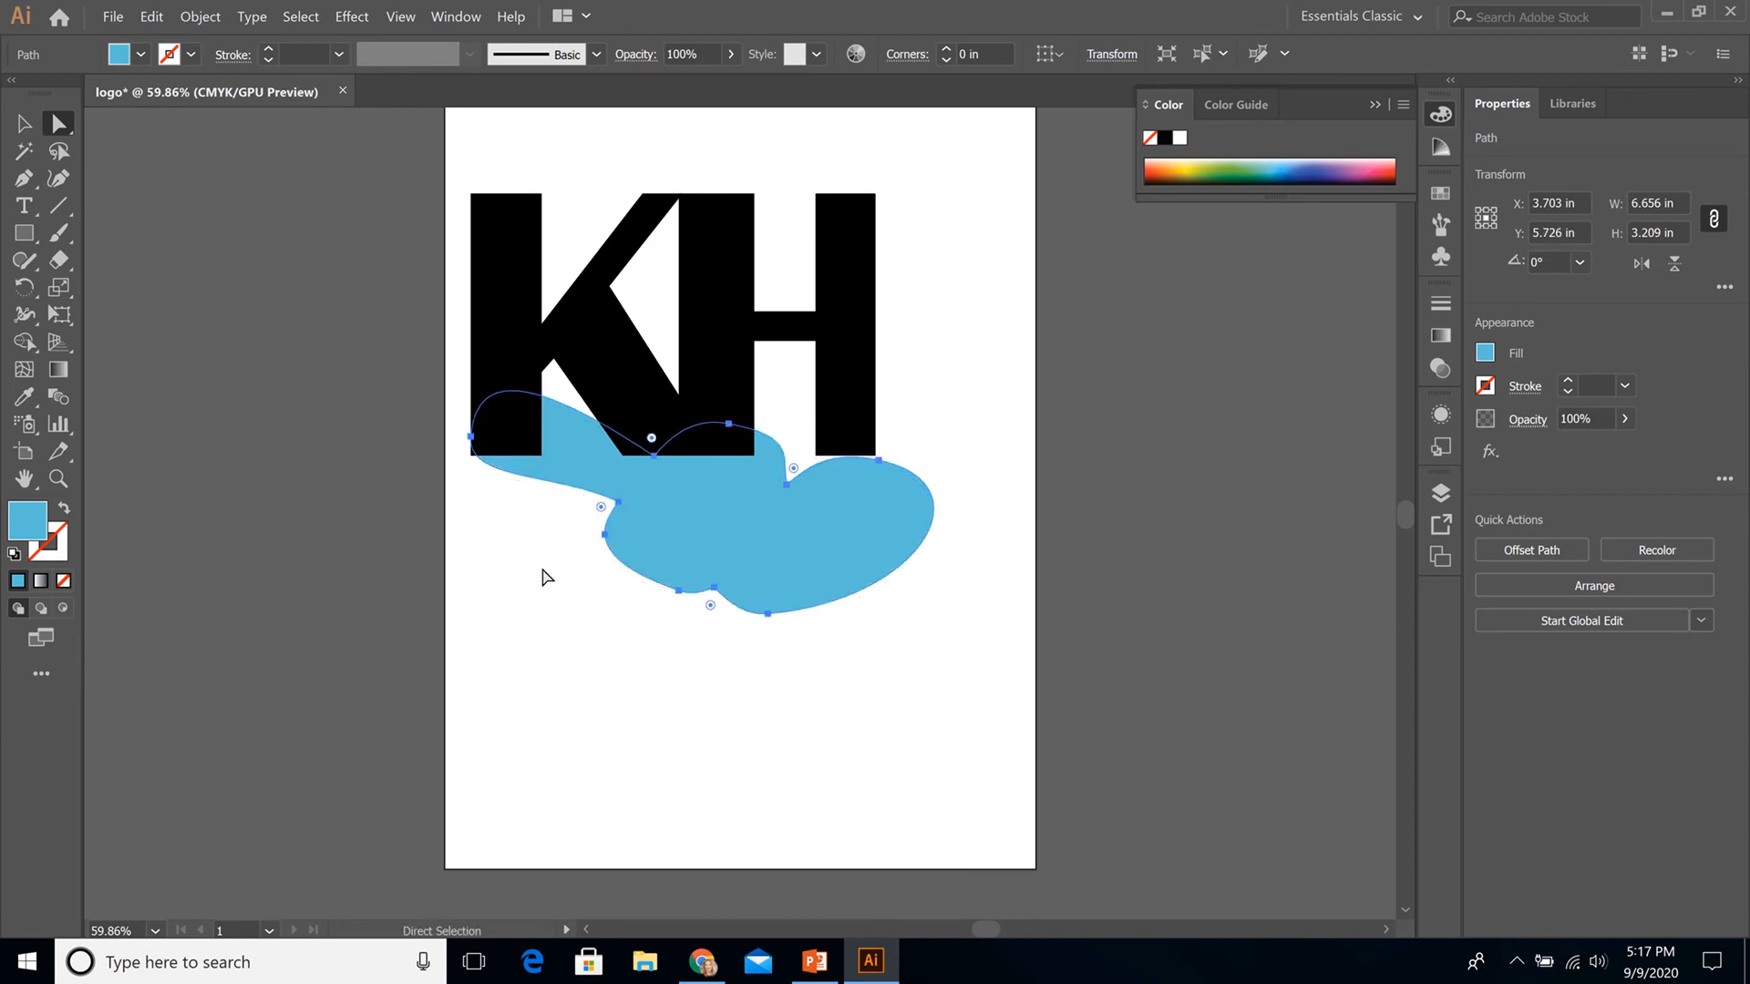
{"action": "left_click_drag", "start_coordinate": [731, 421], "coordinate": [740, 422]}
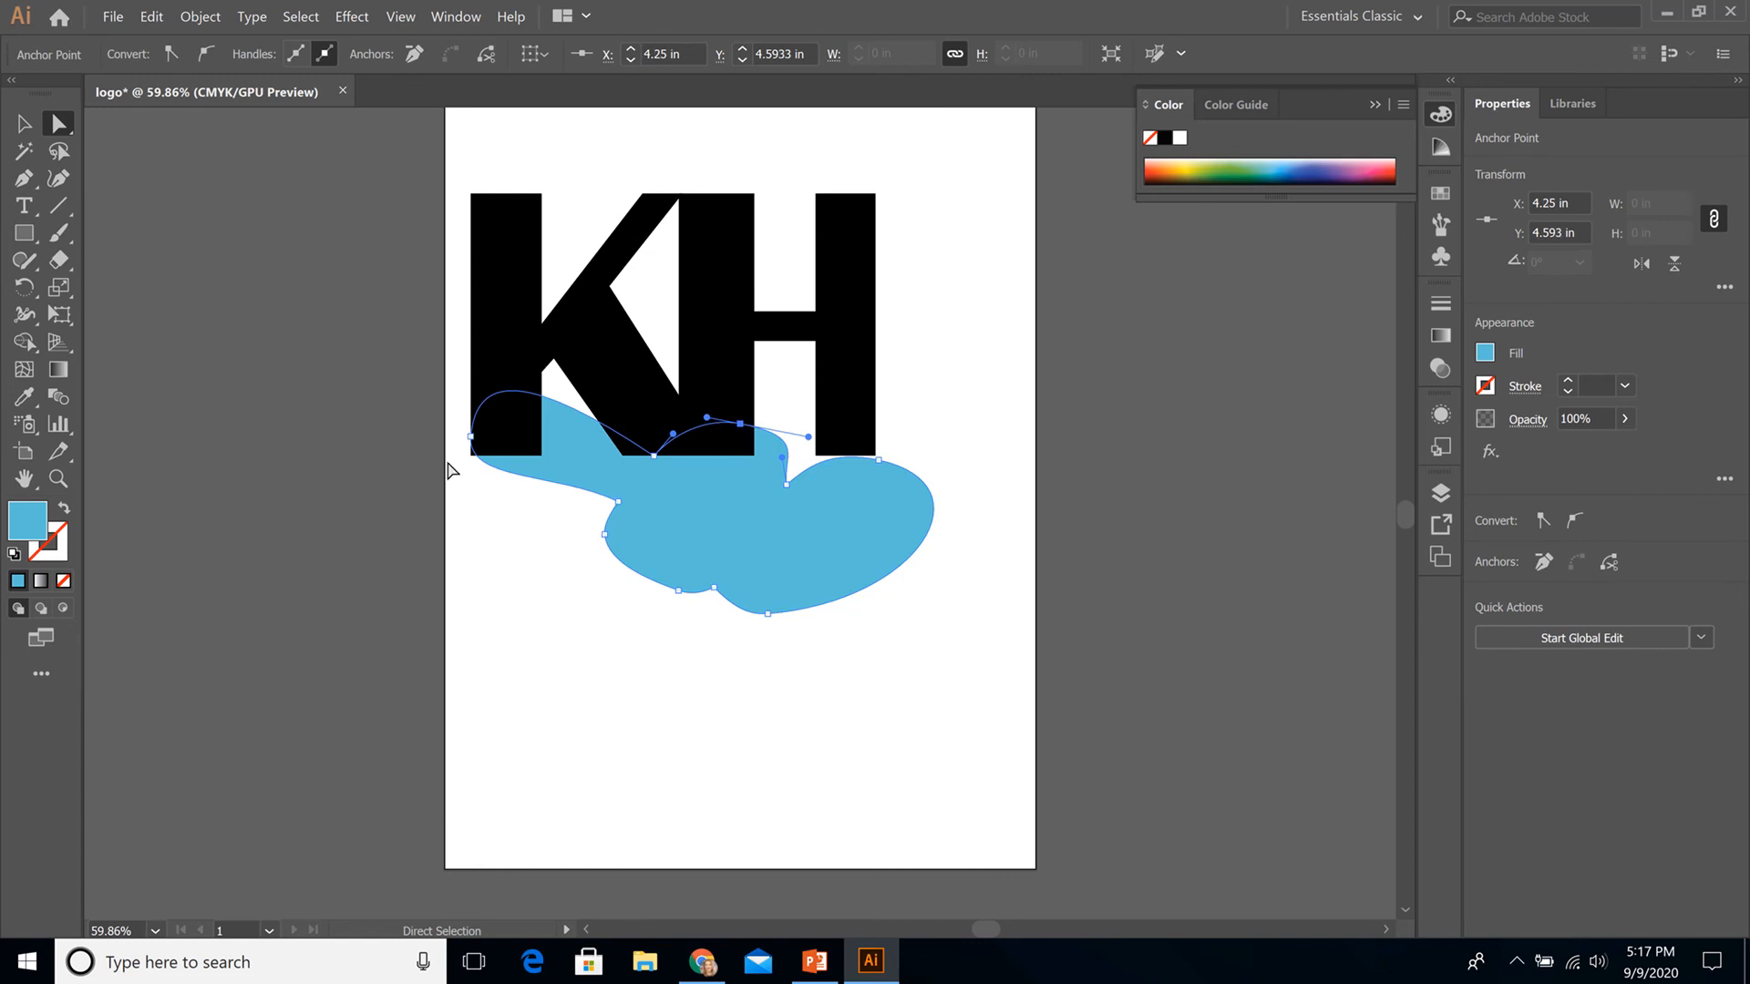
Step: Tilt the curve handle at the blue shape's left end and raise the right lobe's anchor to about X 6.19 in, Y 4.91 in
{"action": "left_click", "coordinate": [471, 439]}
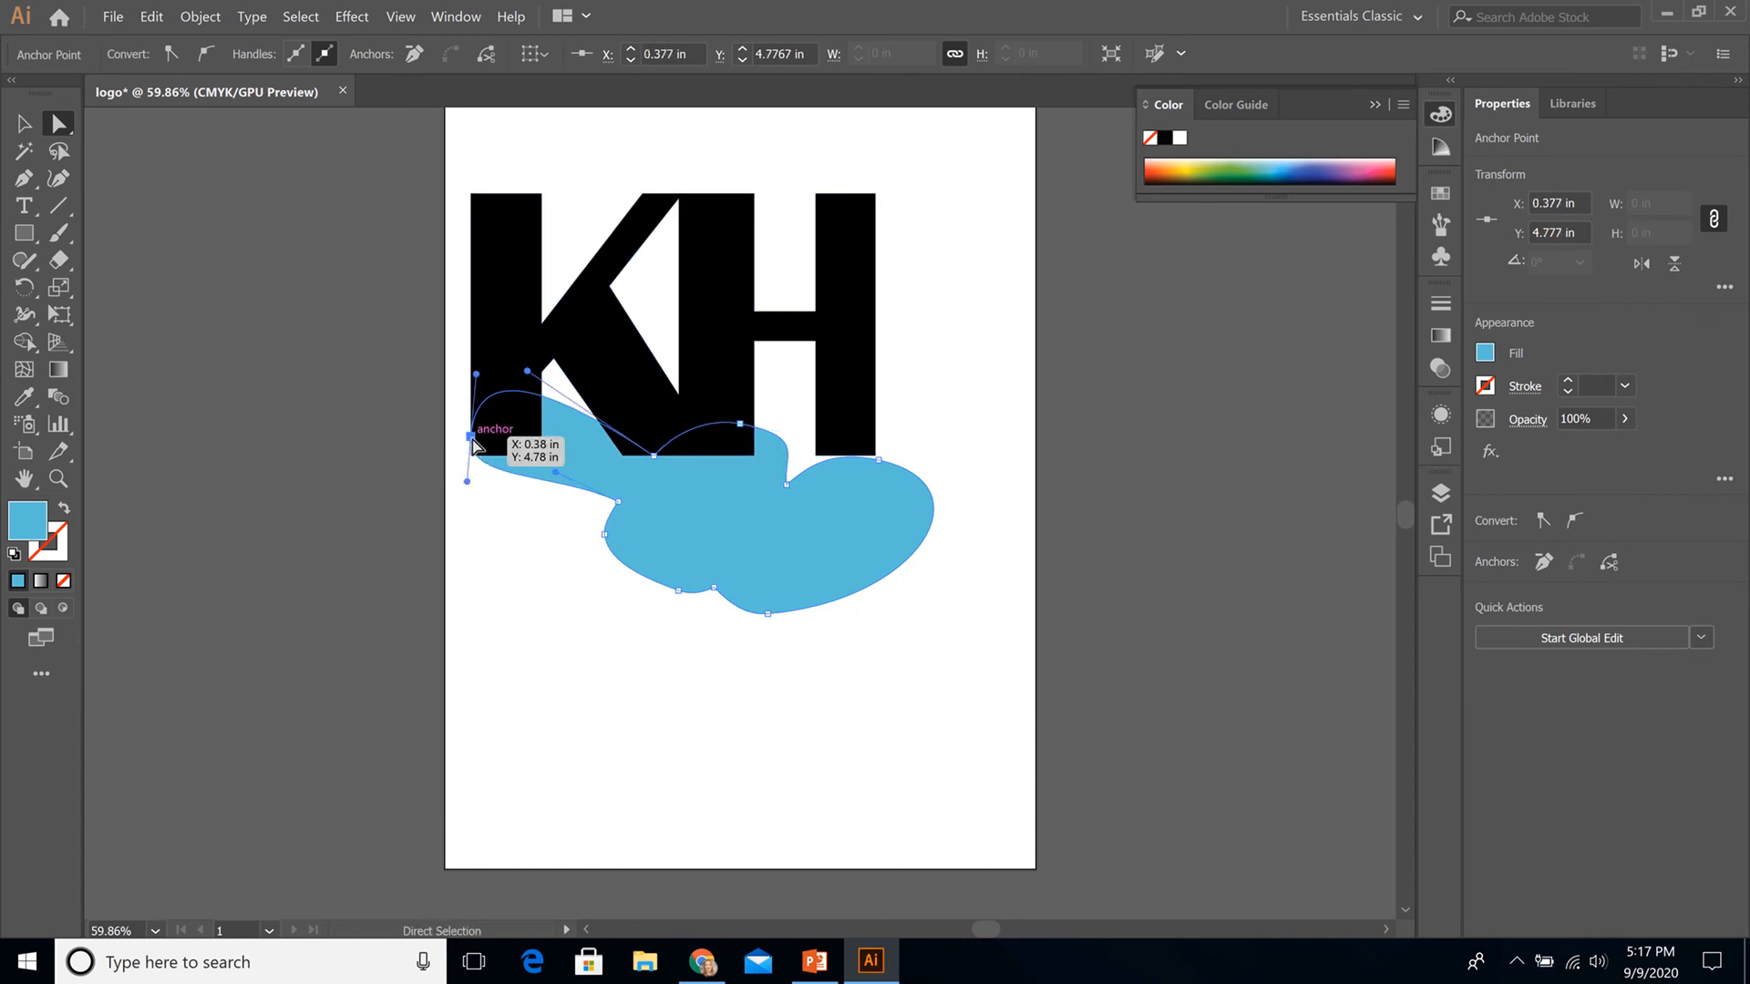
{"action": "left_click_drag", "start_coordinate": [474, 445], "coordinate": [460, 486]}
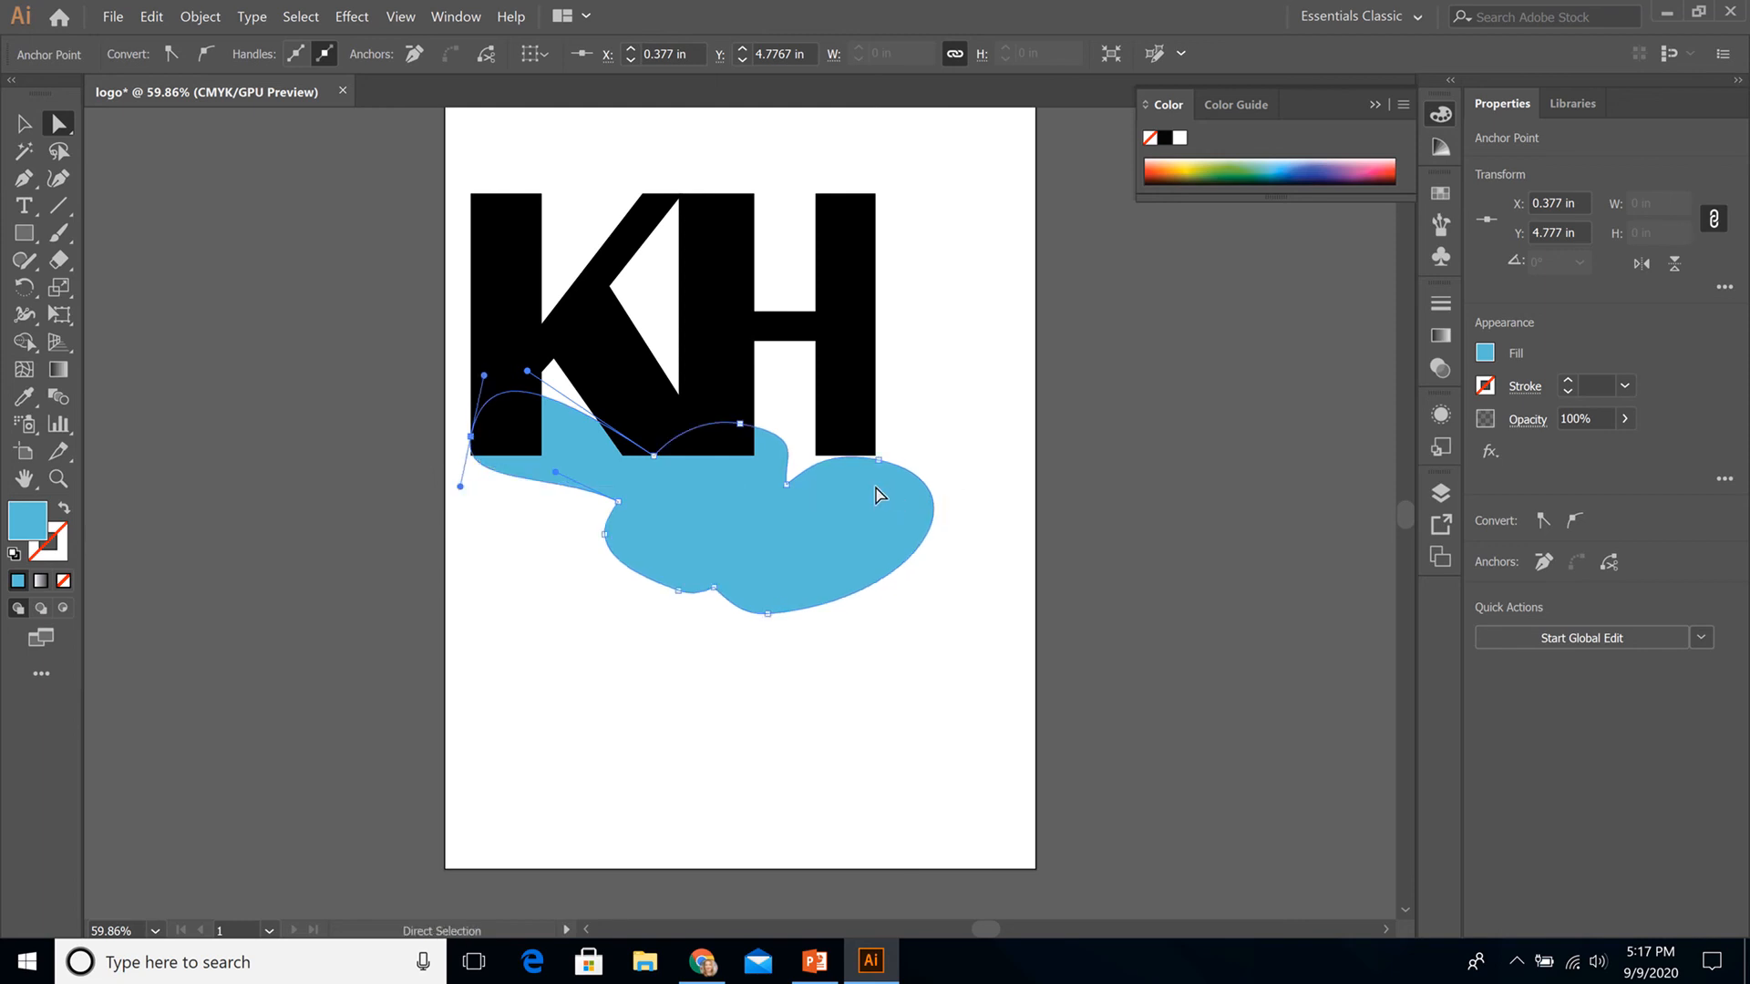
{"action": "left_click_drag", "start_coordinate": [879, 462], "coordinate": [873, 444]}
{"action": "left_click", "coordinate": [800, 707]}
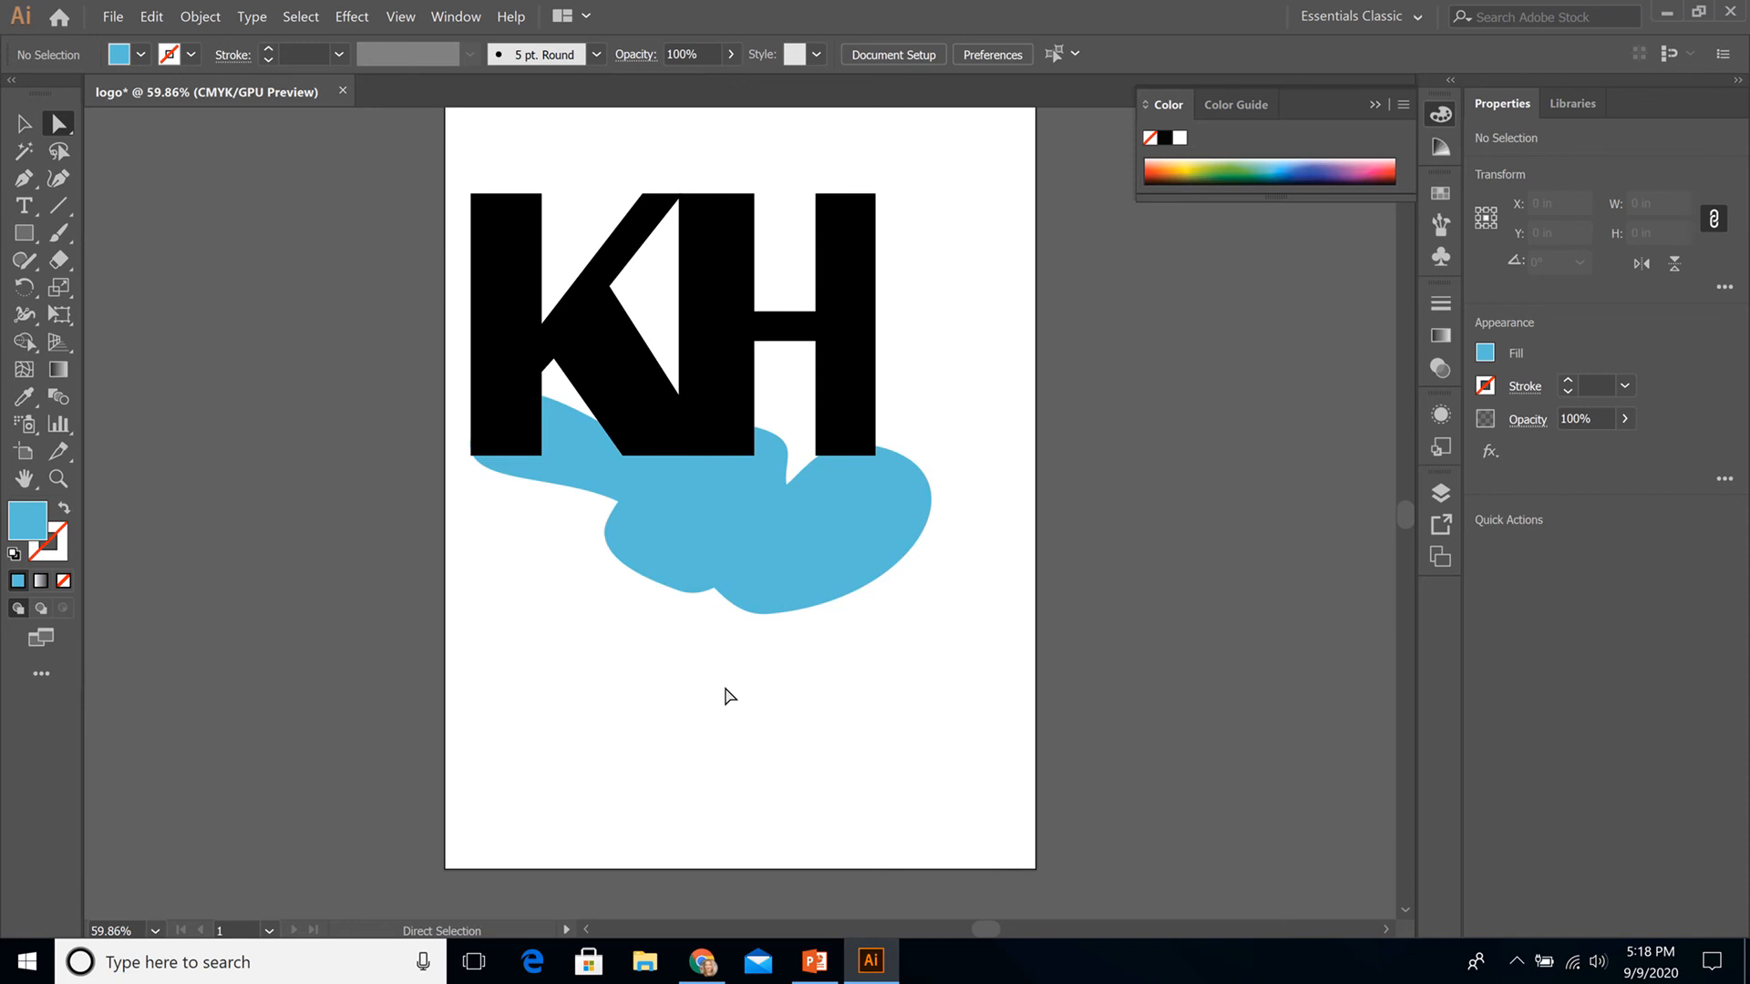
{"action": "left_click", "coordinate": [835, 521]}
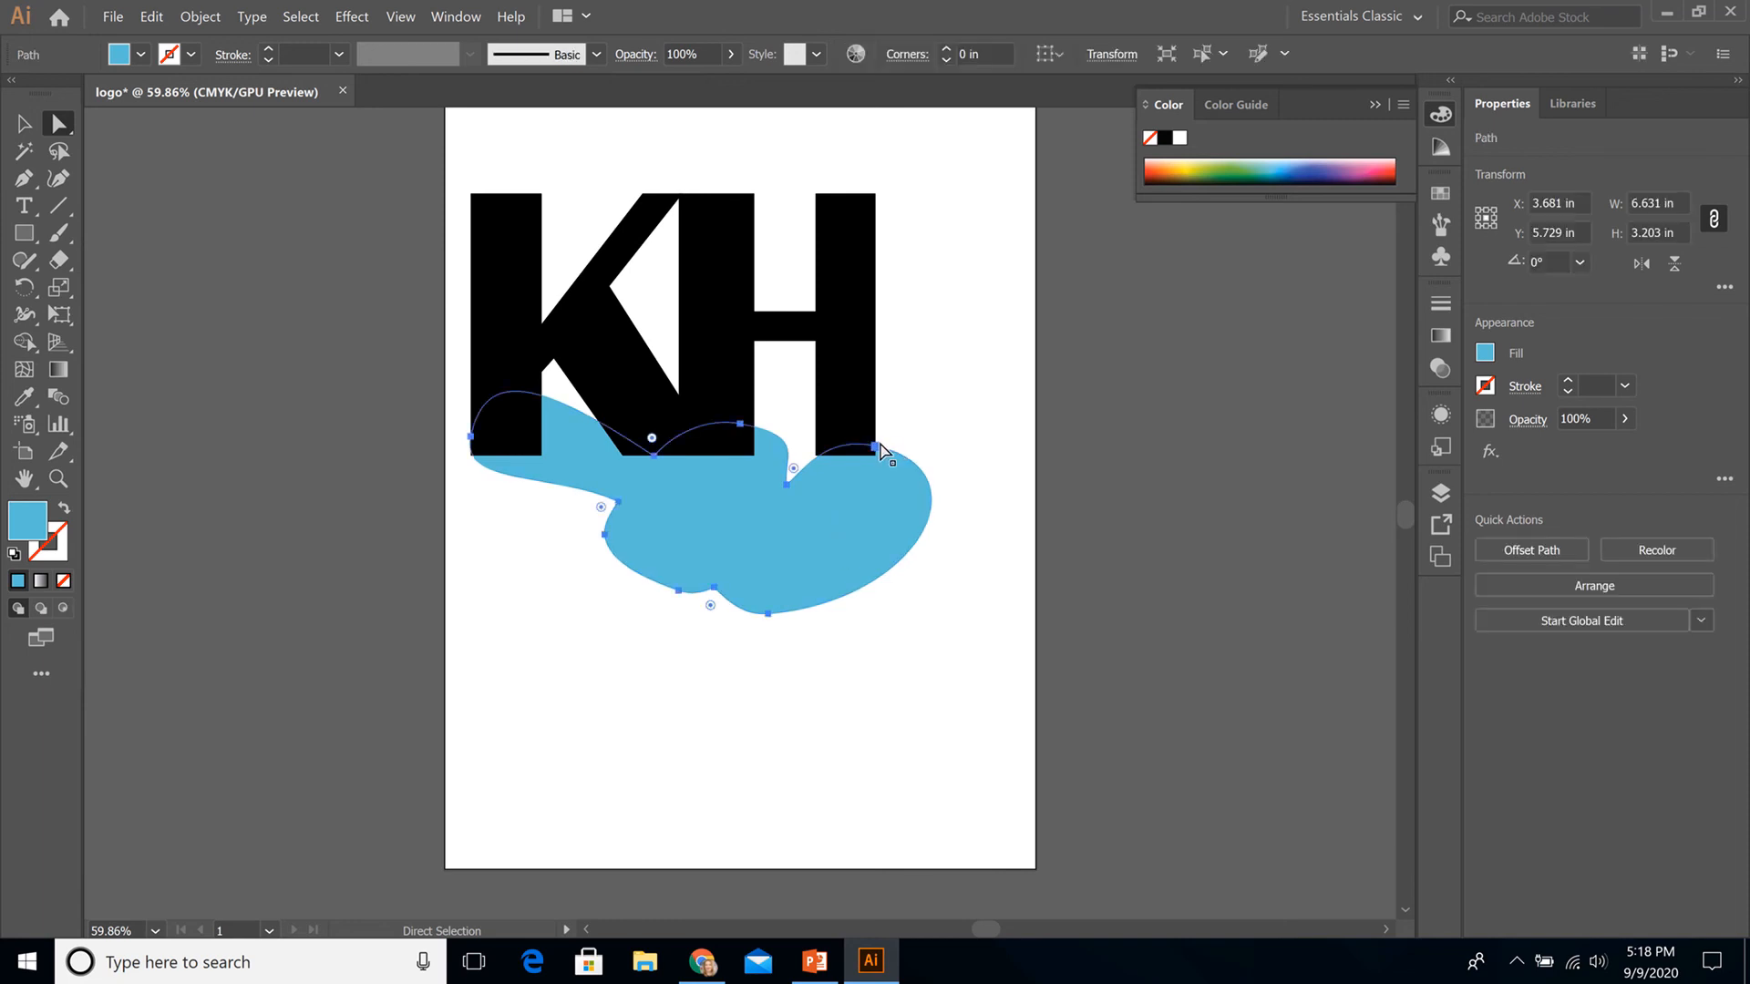
{"action": "left_click_drag", "start_coordinate": [877, 444], "coordinate": [876, 440]}
{"action": "left_click", "coordinate": [768, 755]}
{"action": "left_click", "coordinate": [828, 546]}
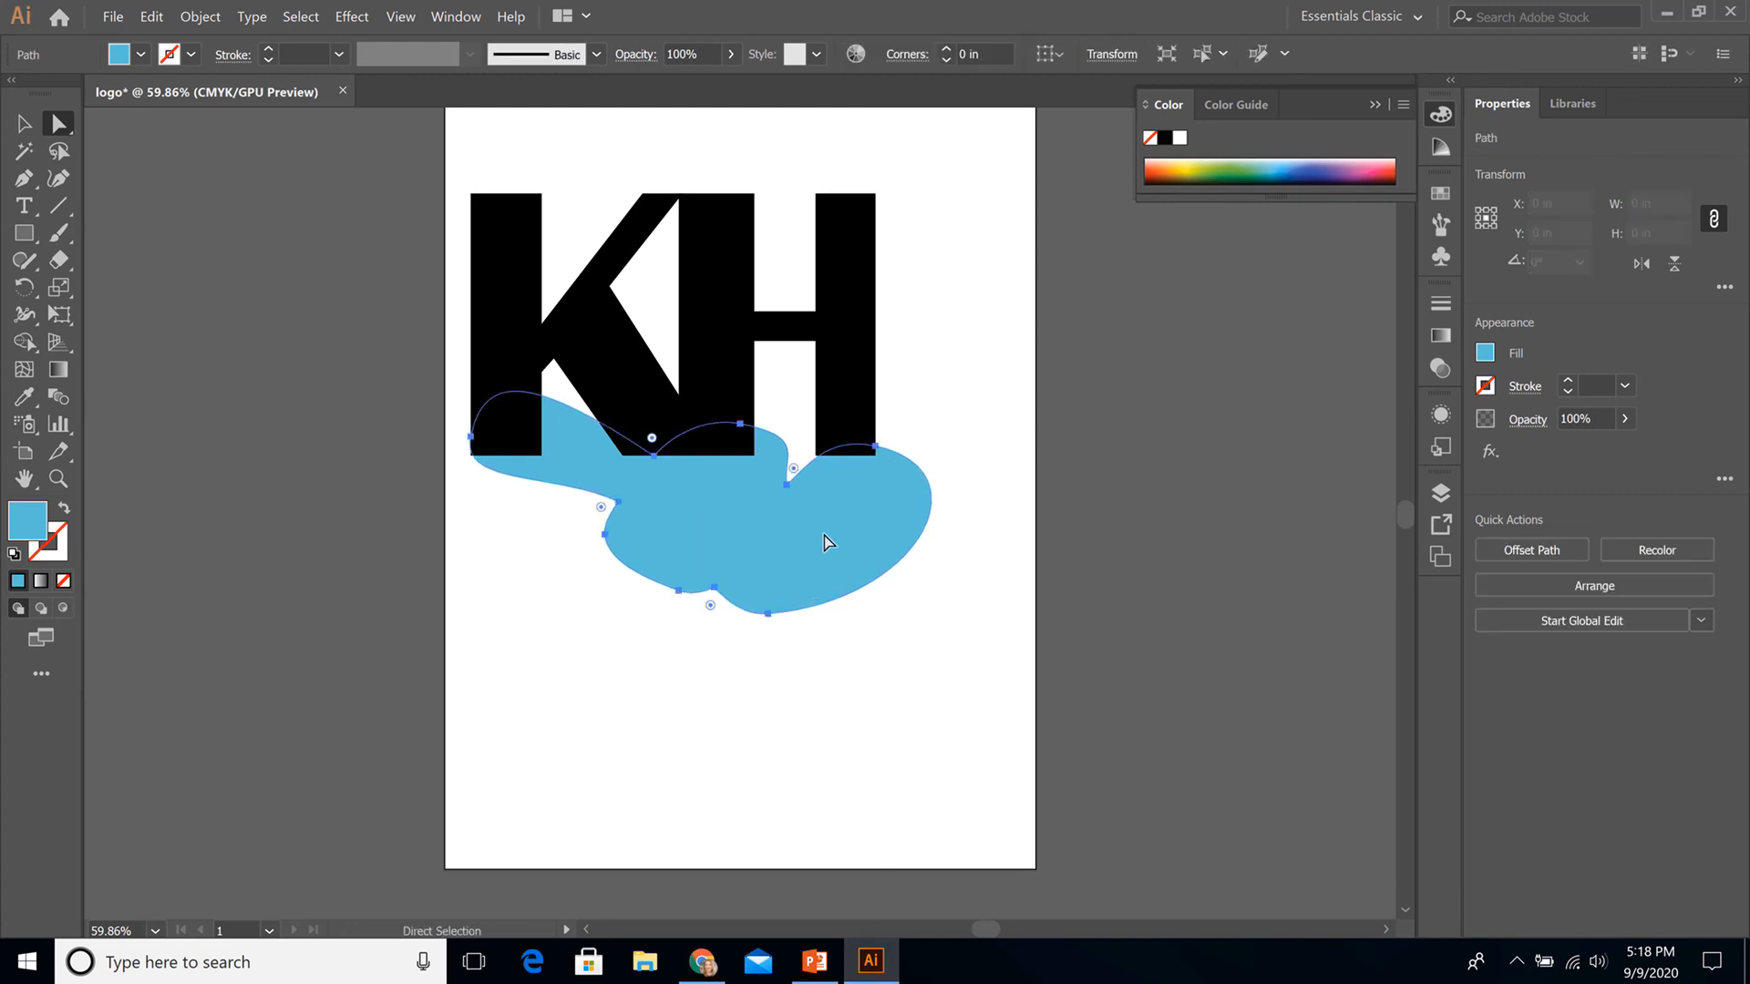
{"action": "left_click", "coordinate": [874, 445]}
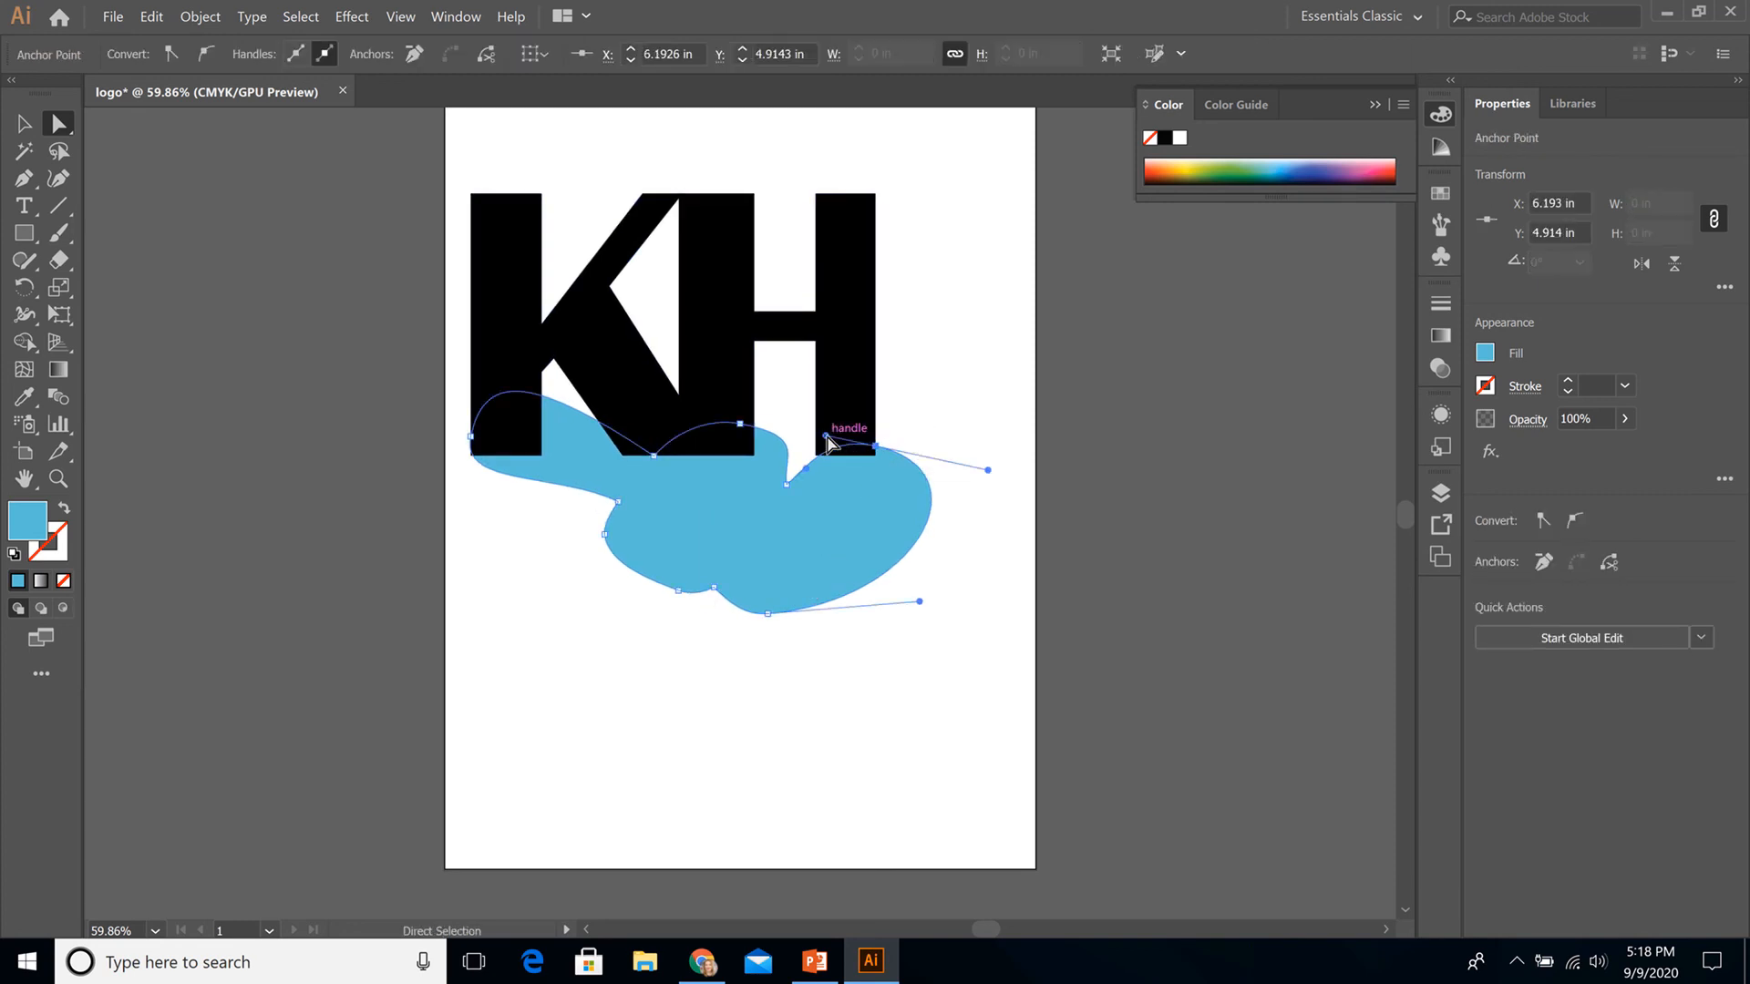
{"action": "left_click", "coordinate": [945, 408]}
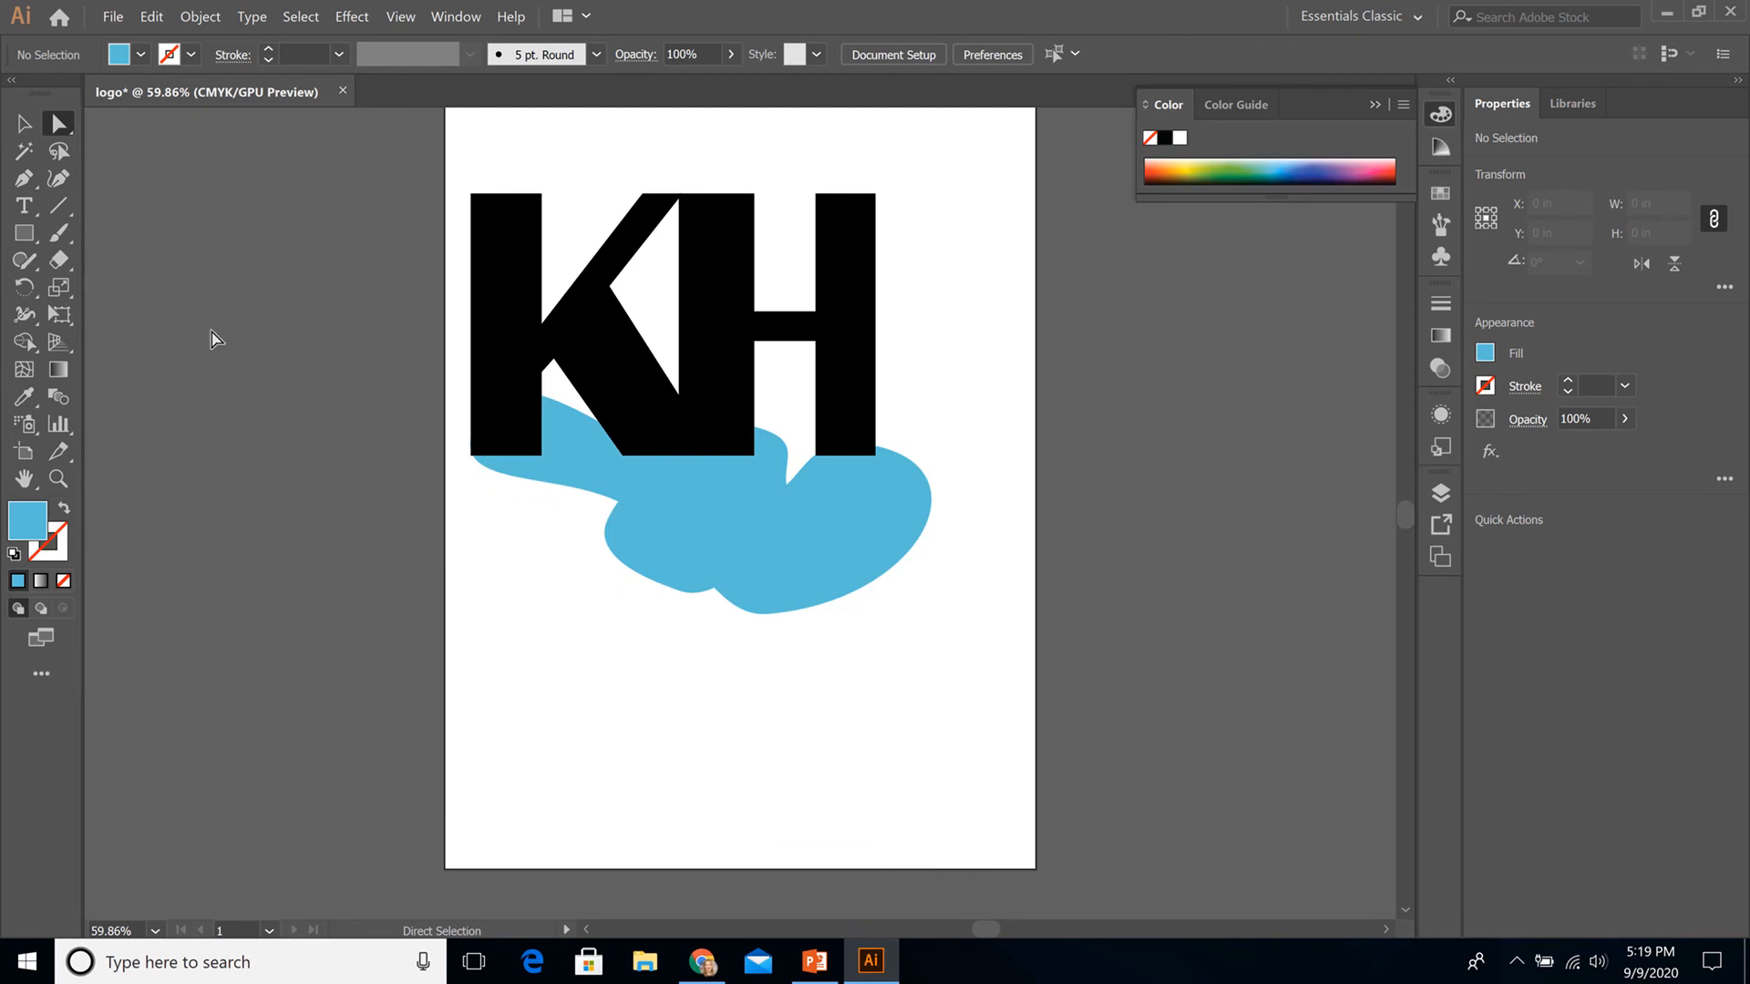
Step: Group the merged KH letters with the light blue shape behind them and deselect the group
{"action": "left_click", "coordinate": [24, 123]}
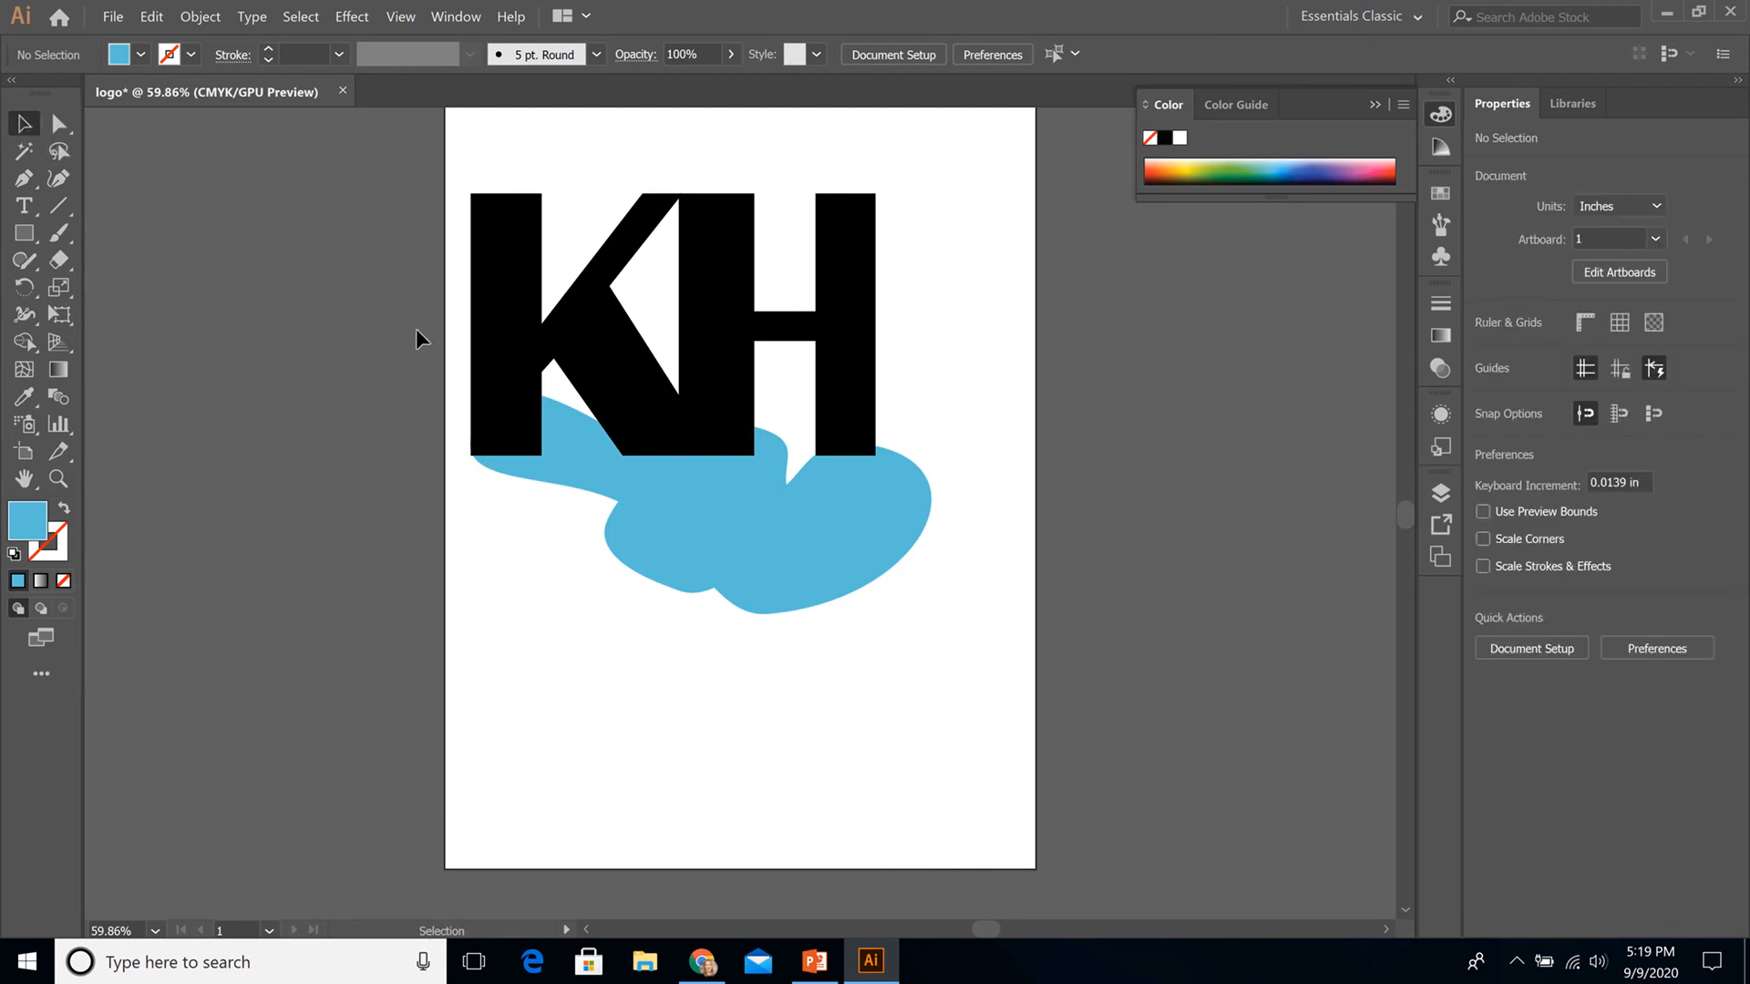
{"action": "left_click", "coordinate": [519, 287]}
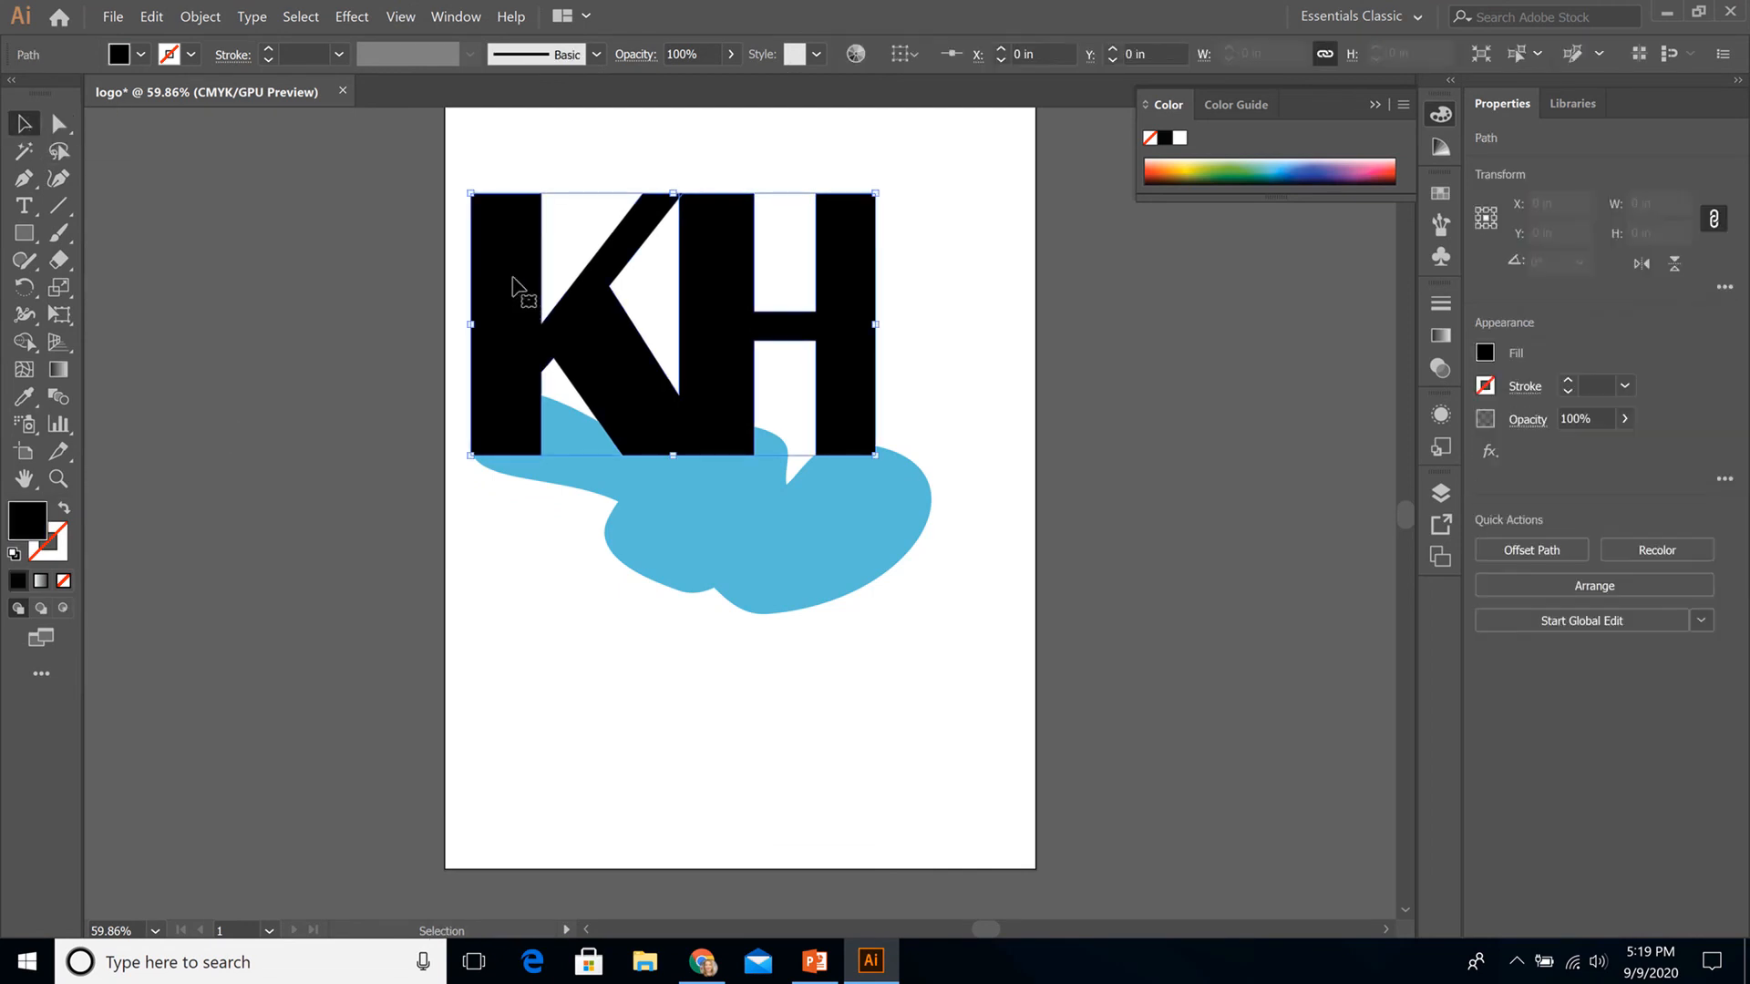
{"action": "left_click", "coordinate": [746, 523], "text": "shift"}
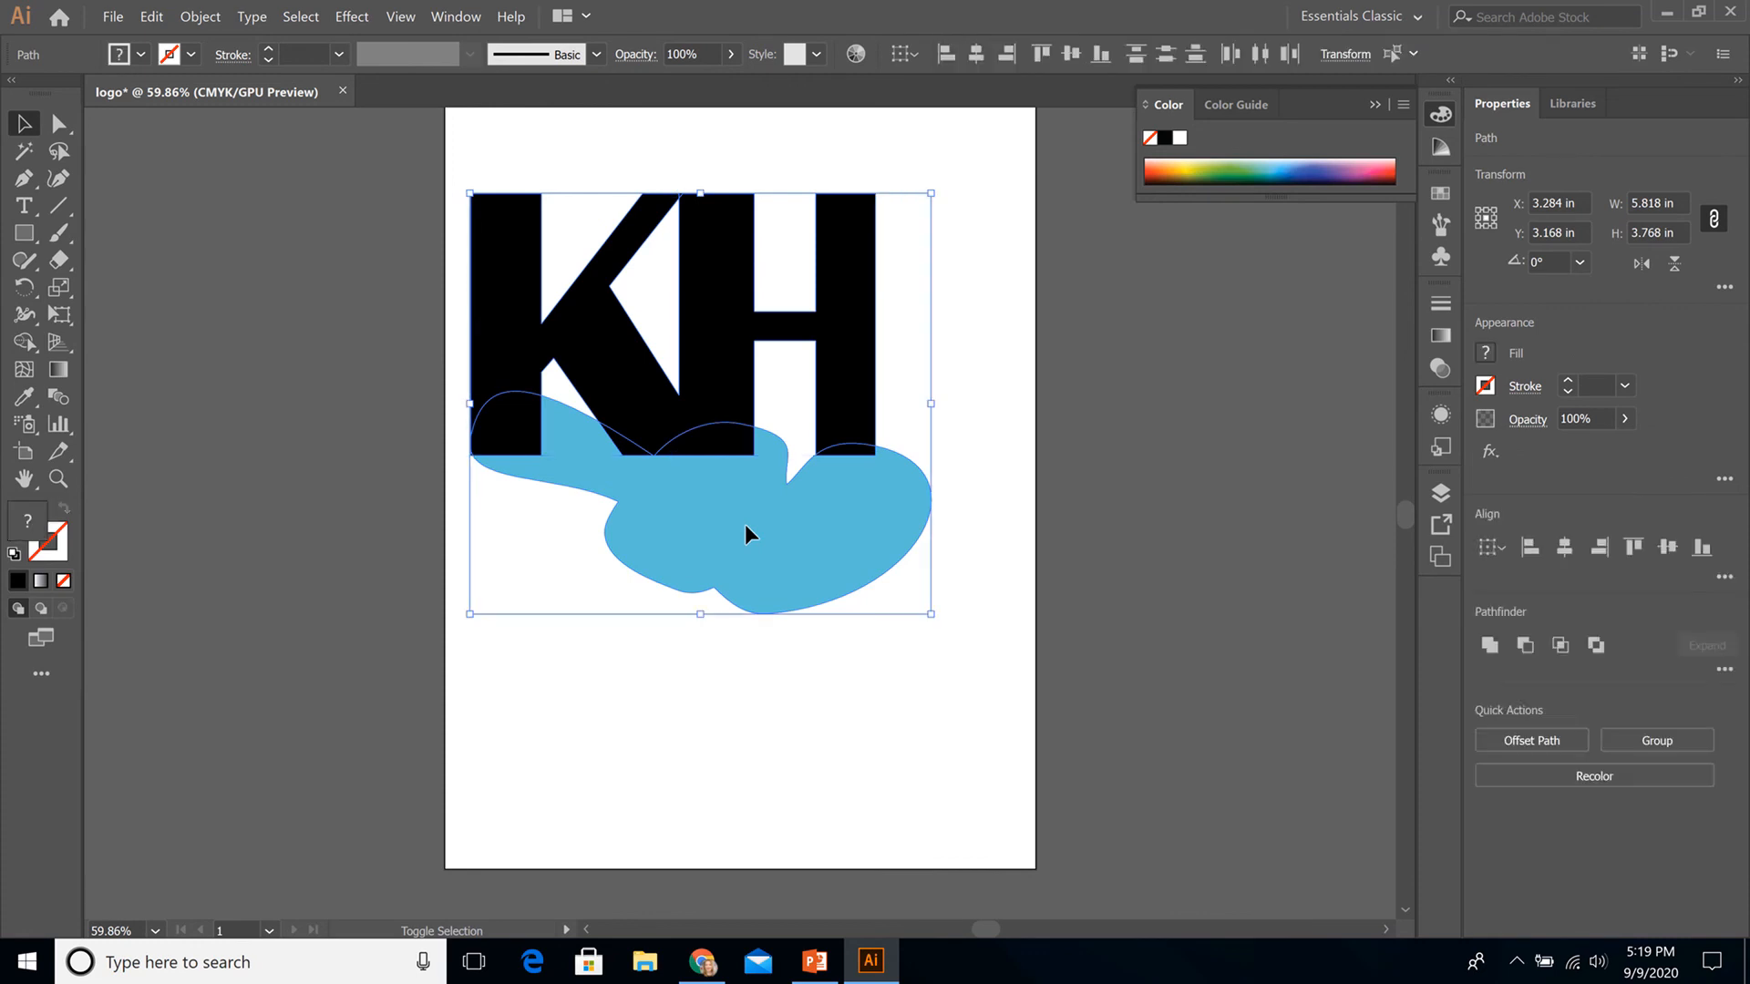
{"action": "left_click", "coordinate": [199, 16]}
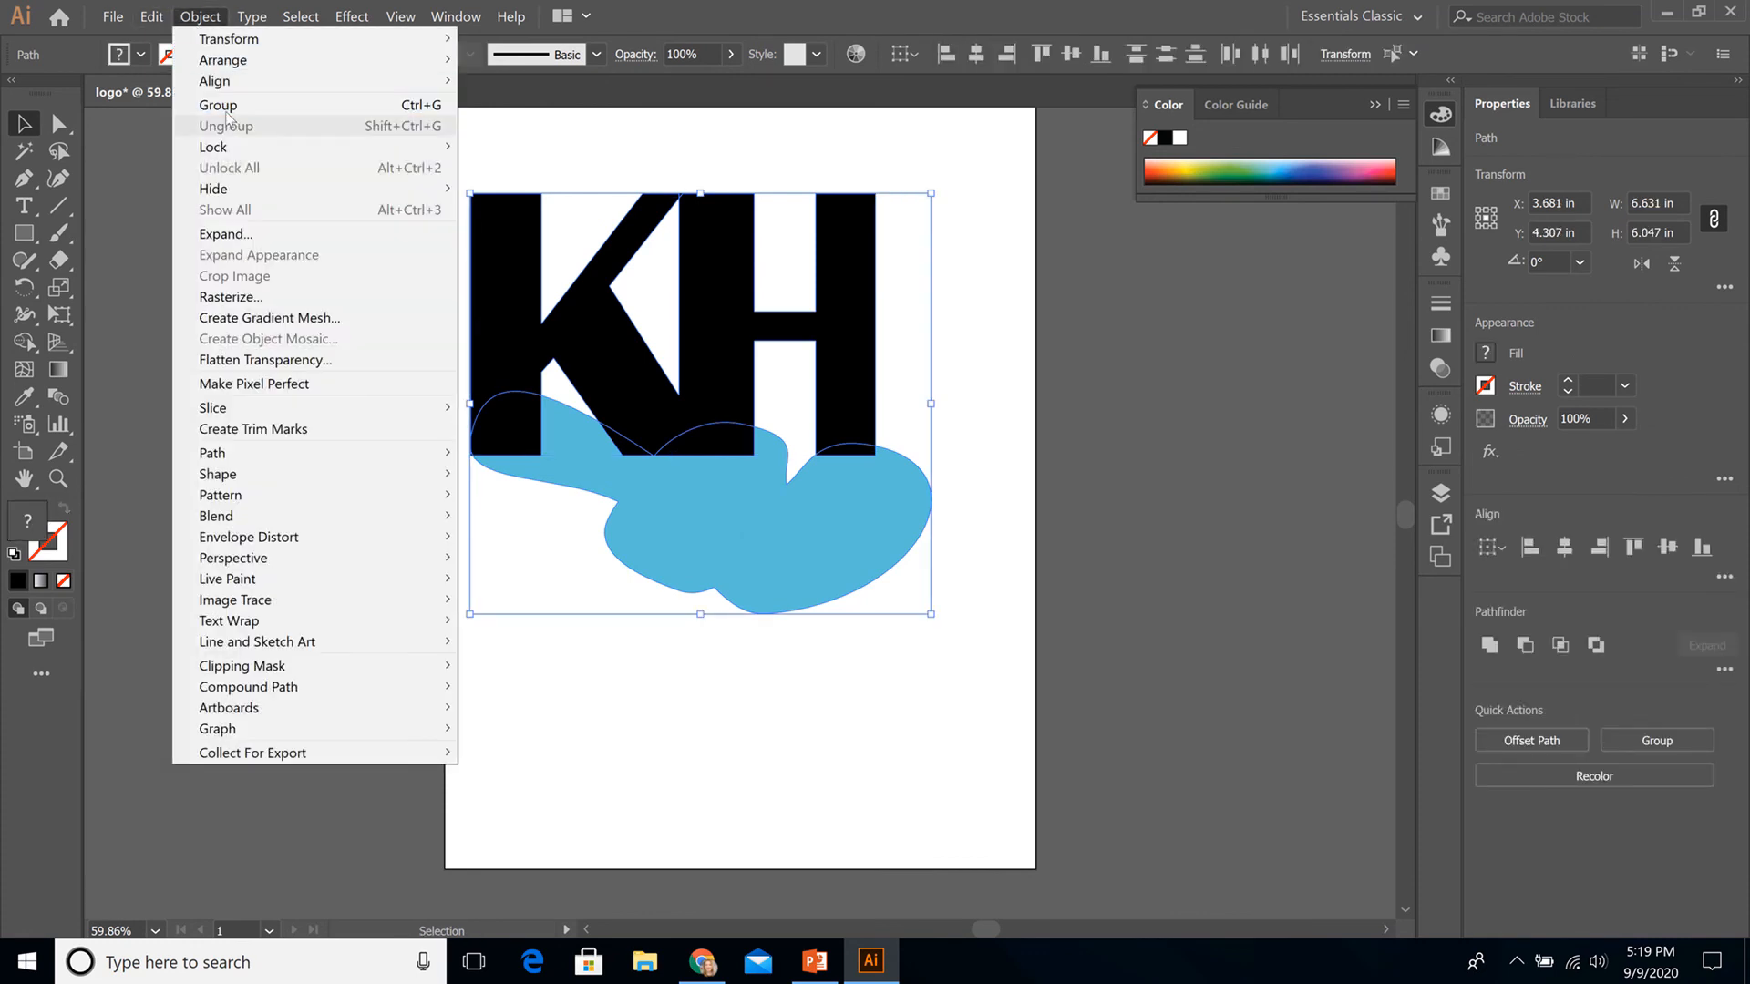
{"action": "left_click", "coordinate": [218, 105]}
{"action": "left_click", "coordinate": [876, 718]}
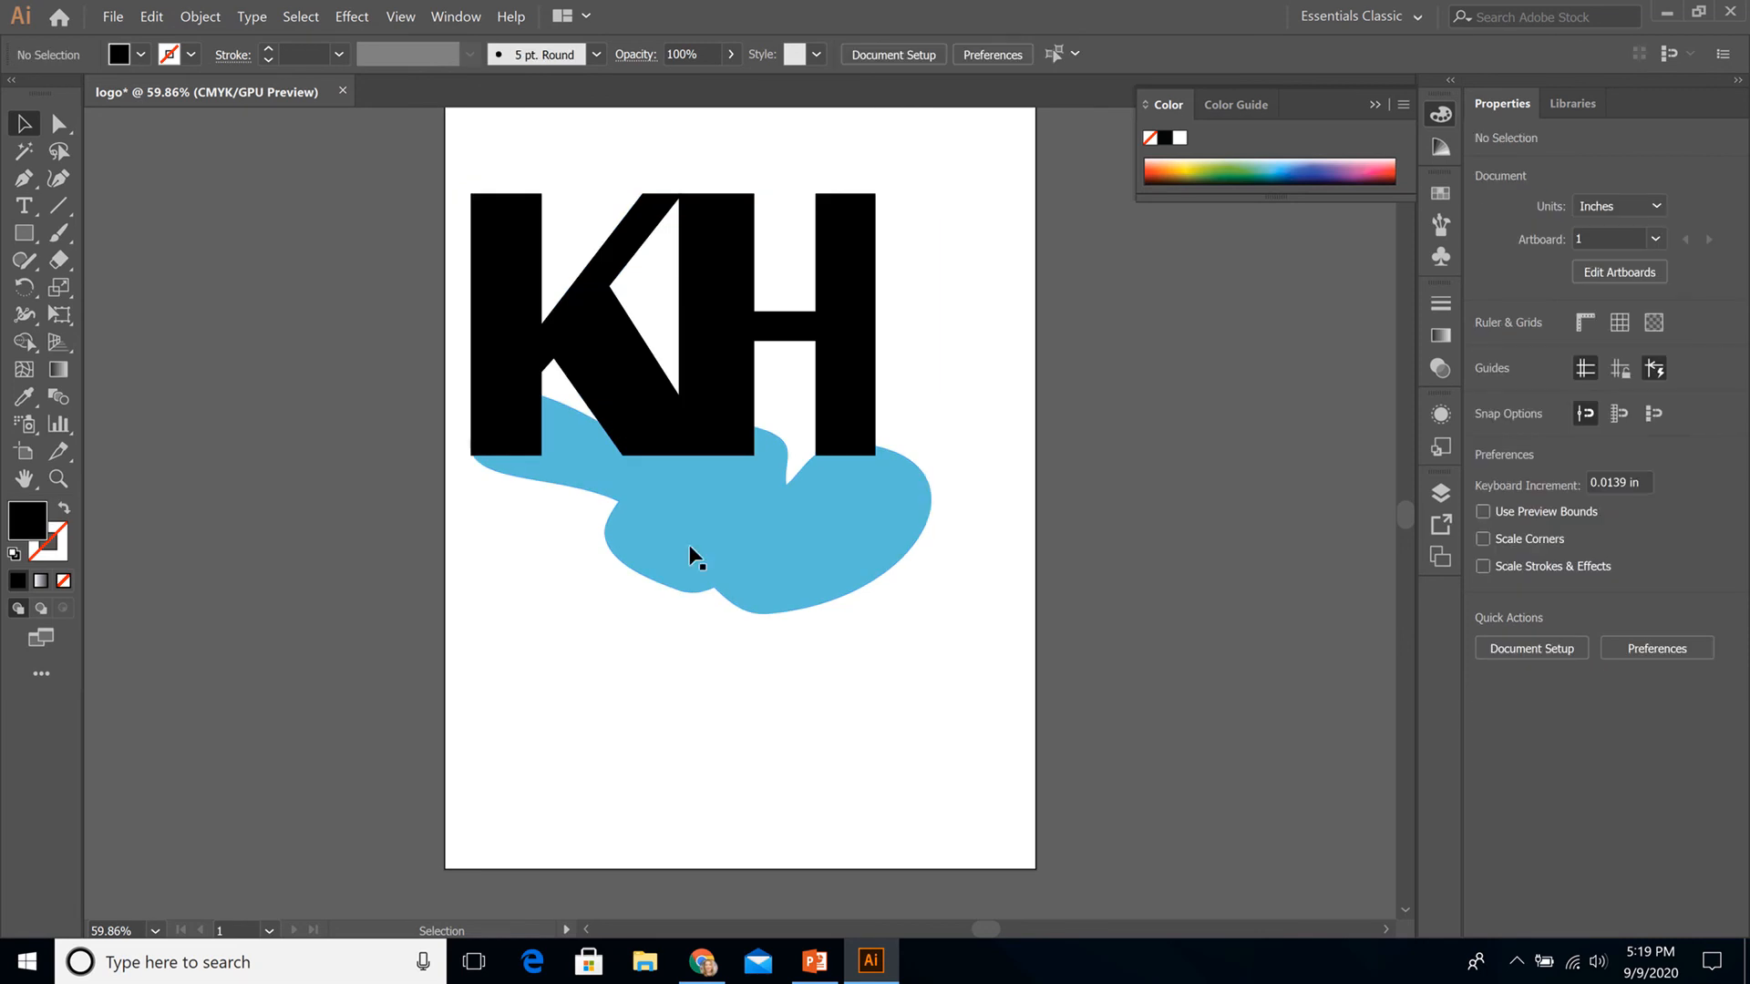
Step: Move the grouped logo to about X 4.37 in, Y 4.77 in, and remove the stray black speck left above the K
{"action": "left_click_drag", "start_coordinate": [613, 386], "coordinate": [662, 425]}
{"action": "left_click", "coordinate": [815, 718]}
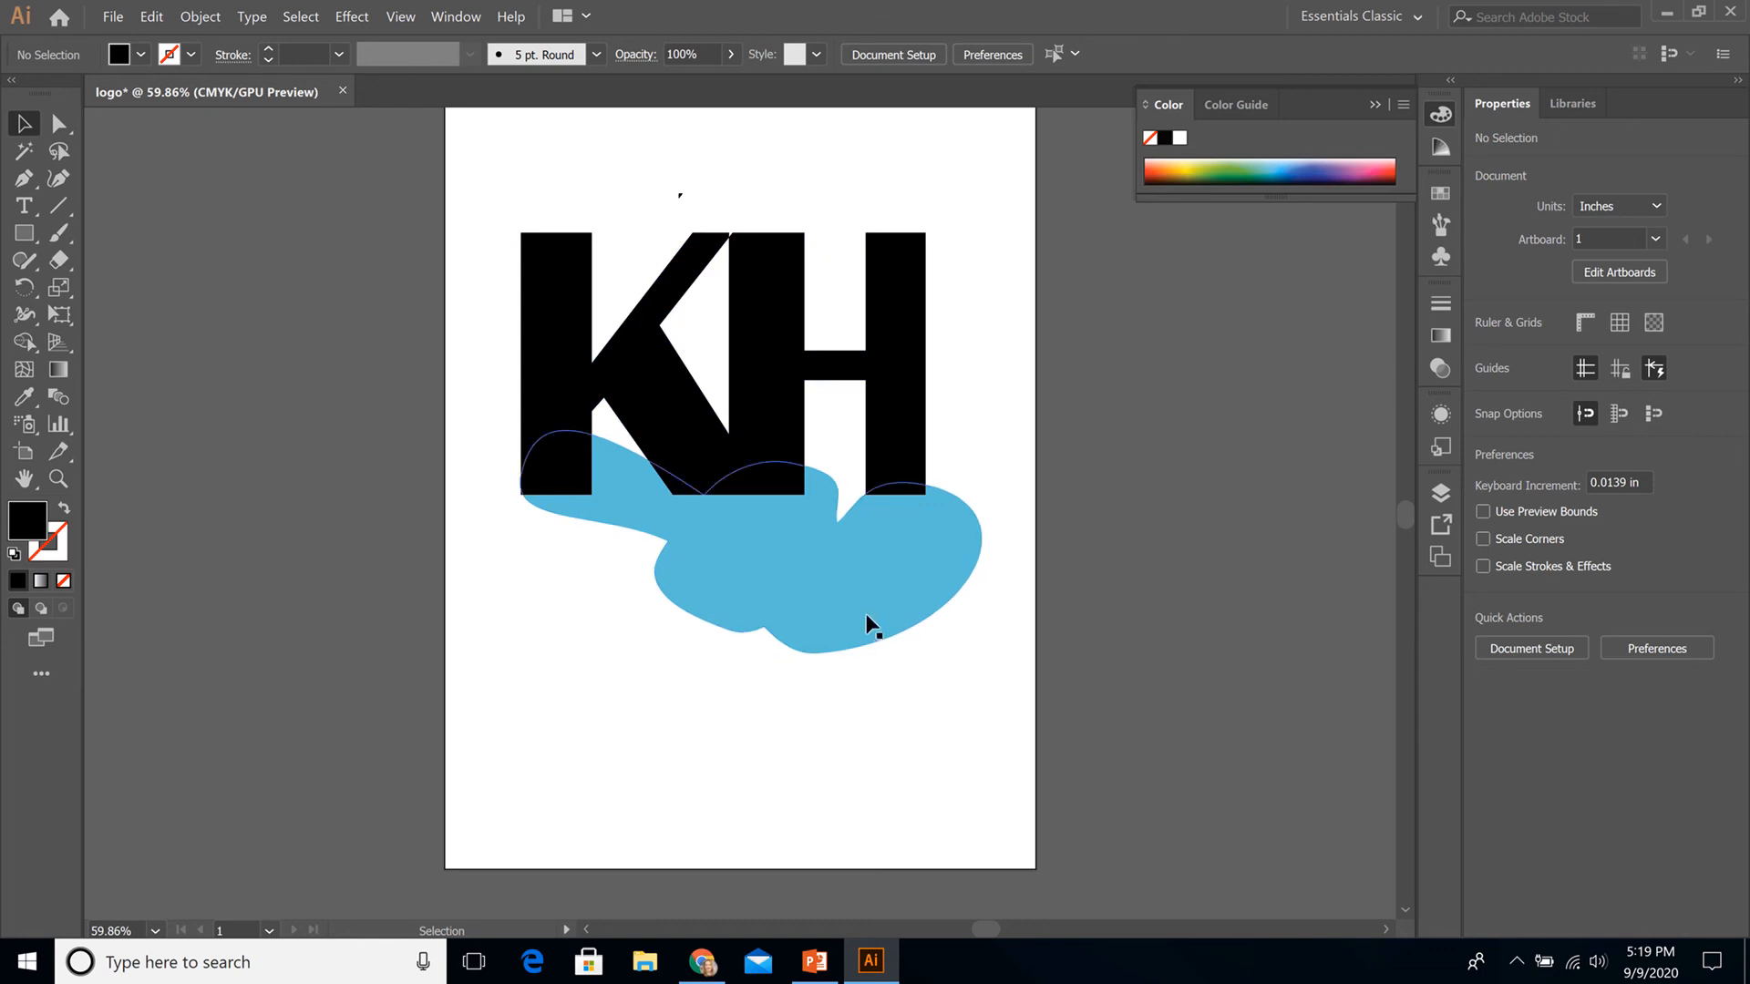
{"action": "left_click_drag", "start_coordinate": [856, 600], "coordinate": [845, 624]}
{"action": "left_click_drag", "start_coordinate": [649, 148], "coordinate": [714, 217]}
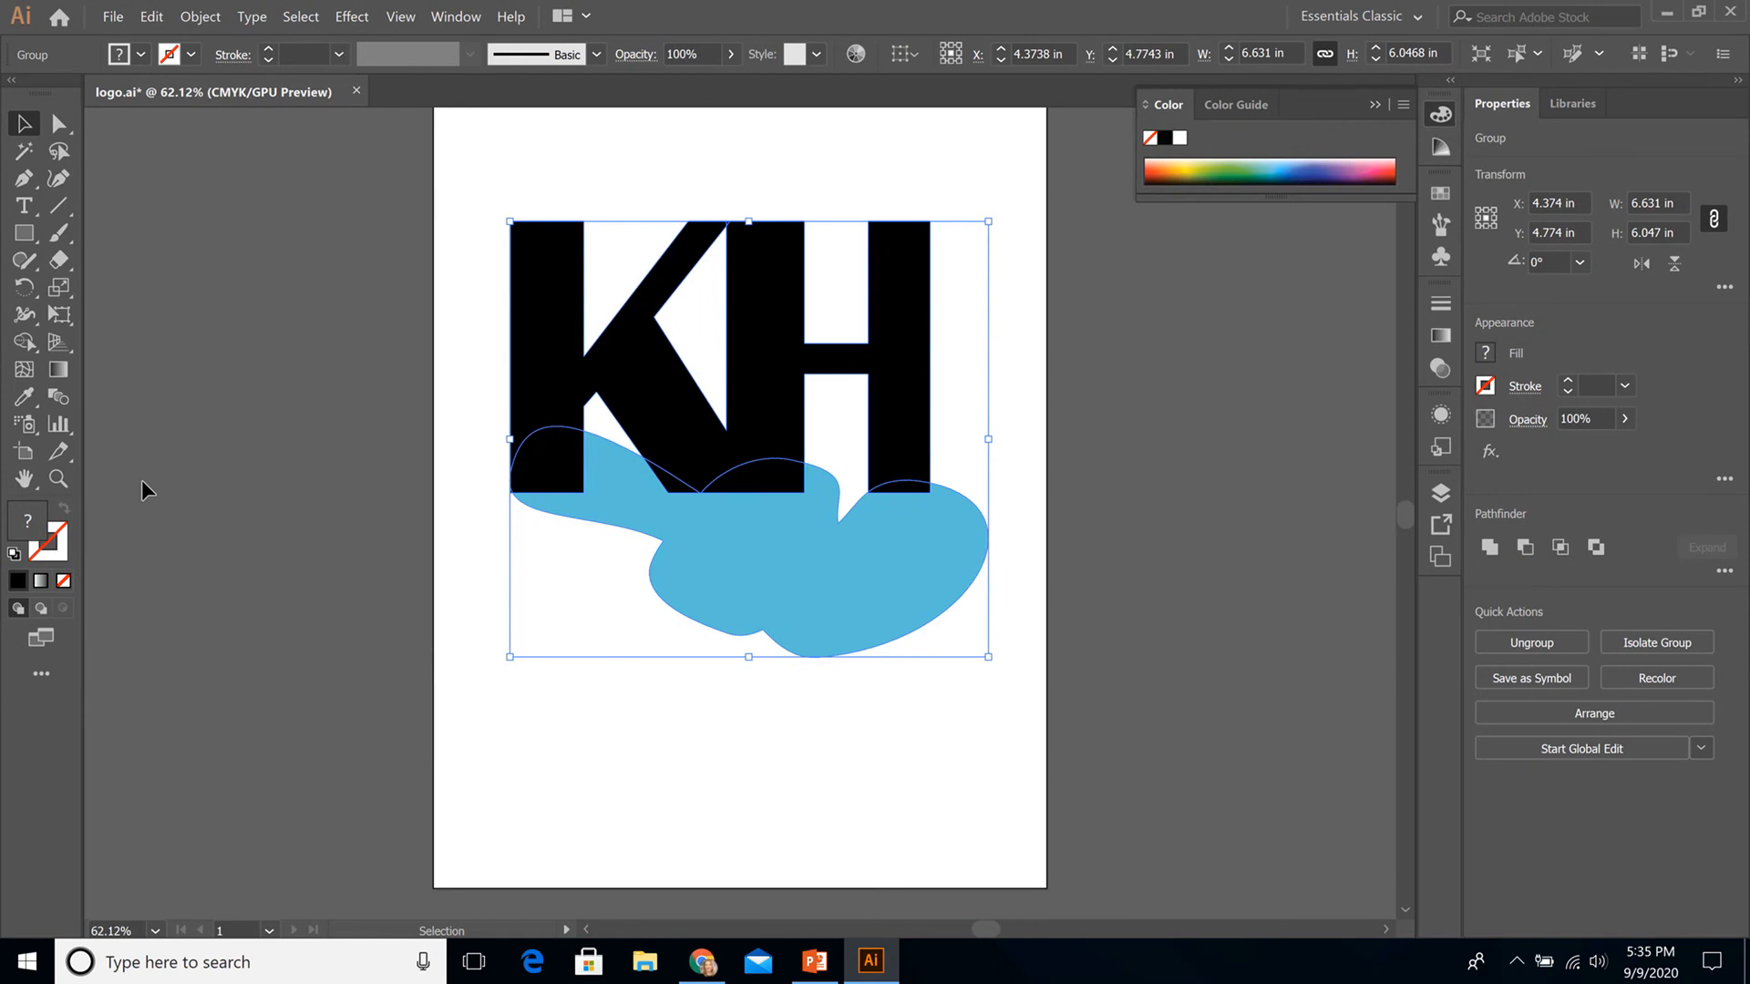
Step: Save the changes to the logo.ai document
{"action": "left_click", "coordinate": [115, 18]}
{"action": "left_click", "coordinate": [189, 167]}
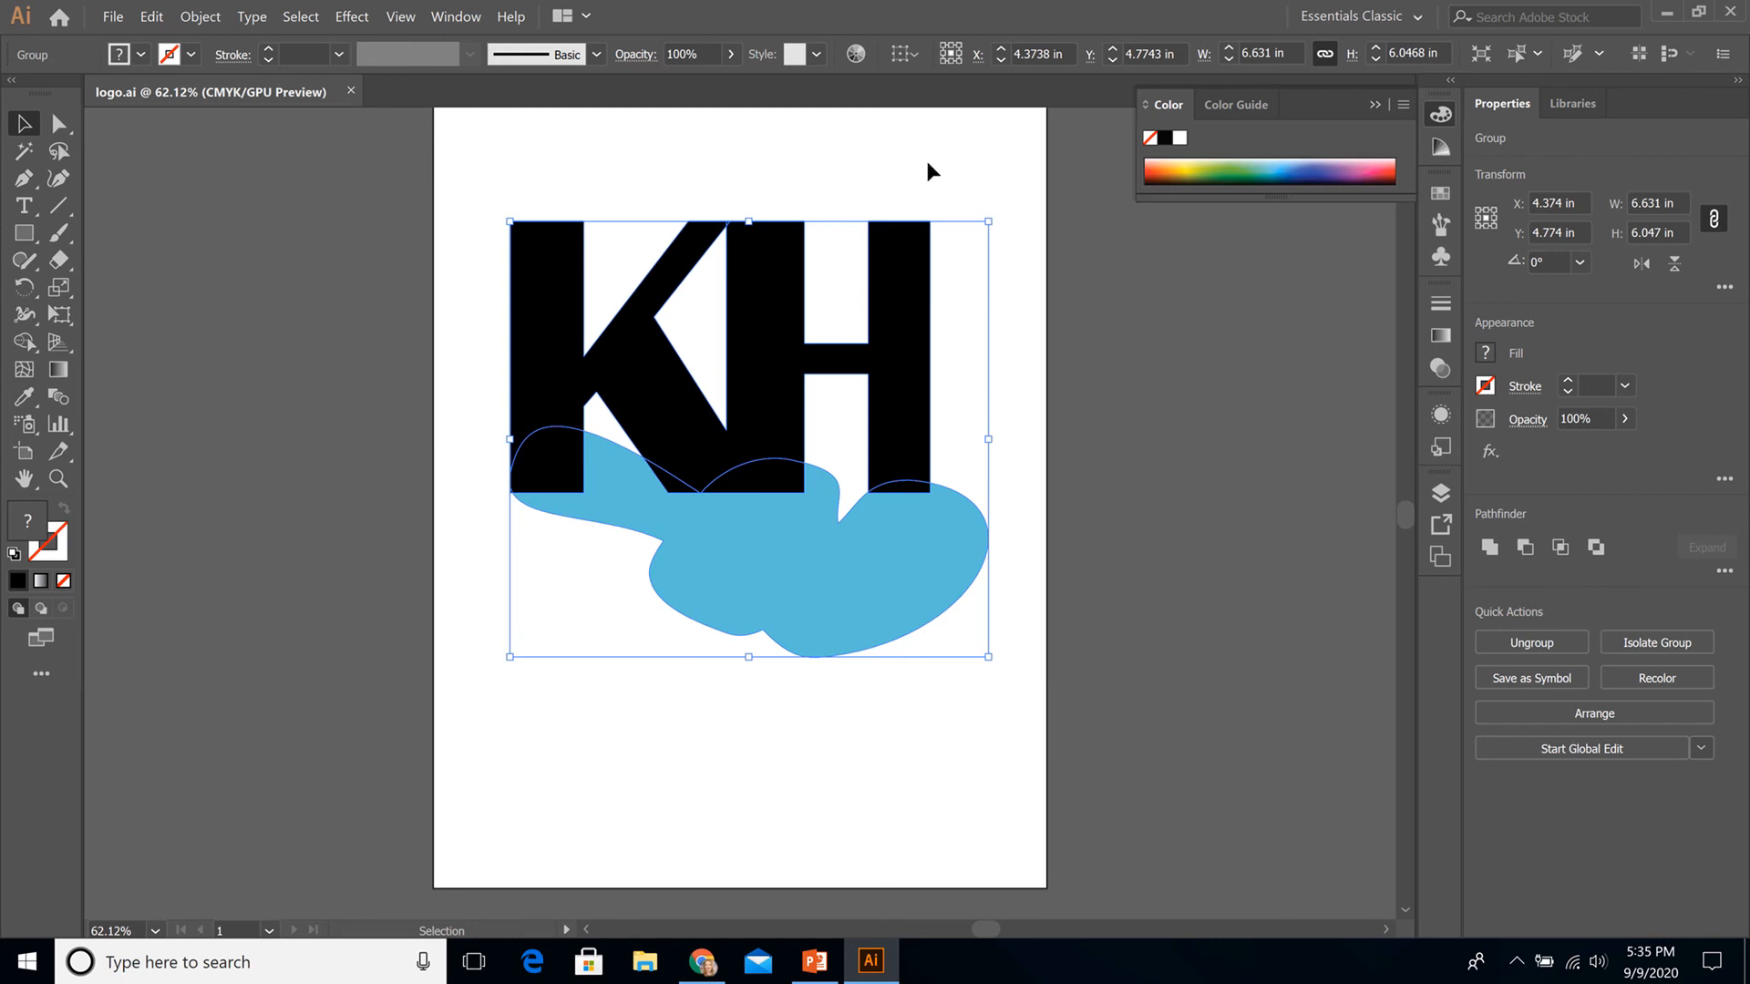
Step: Export the artwork as a JPEG named logo in the videos folder, replacing the existing file, with CMYK color, Maximum quality and High (300 ppi) resolution
{"action": "left_click", "coordinate": [113, 17]}
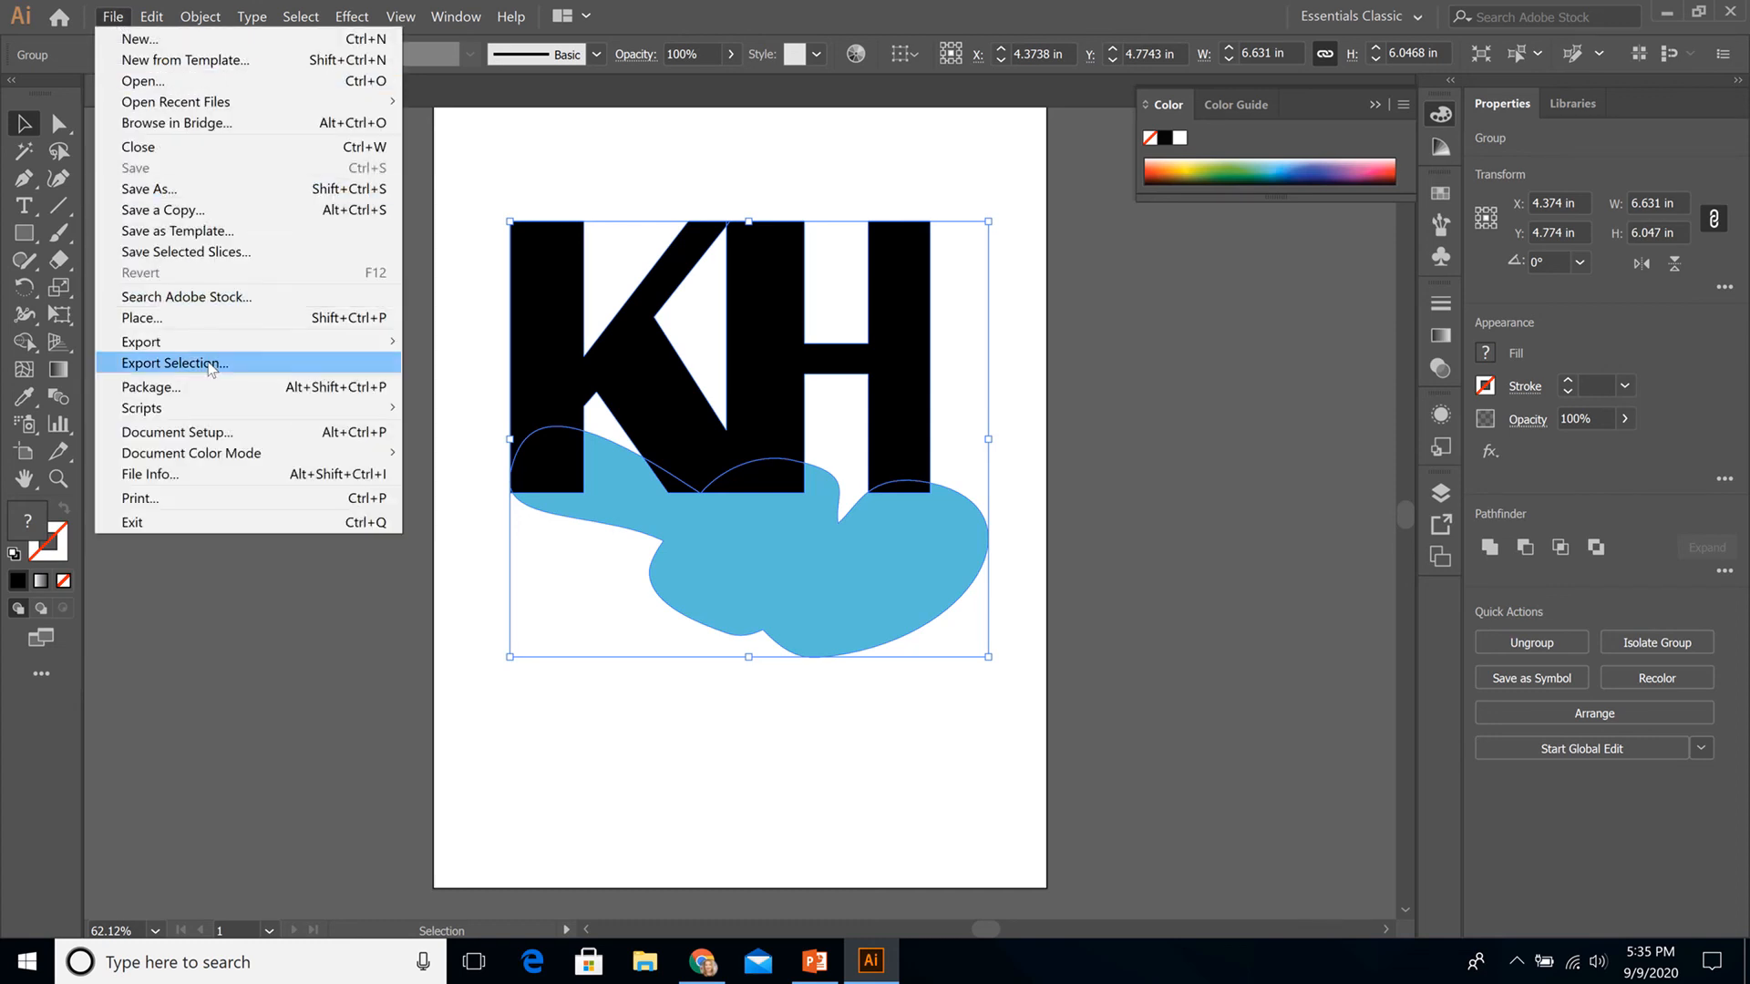
{"action": "mouse_move", "coordinate": [197, 351]}
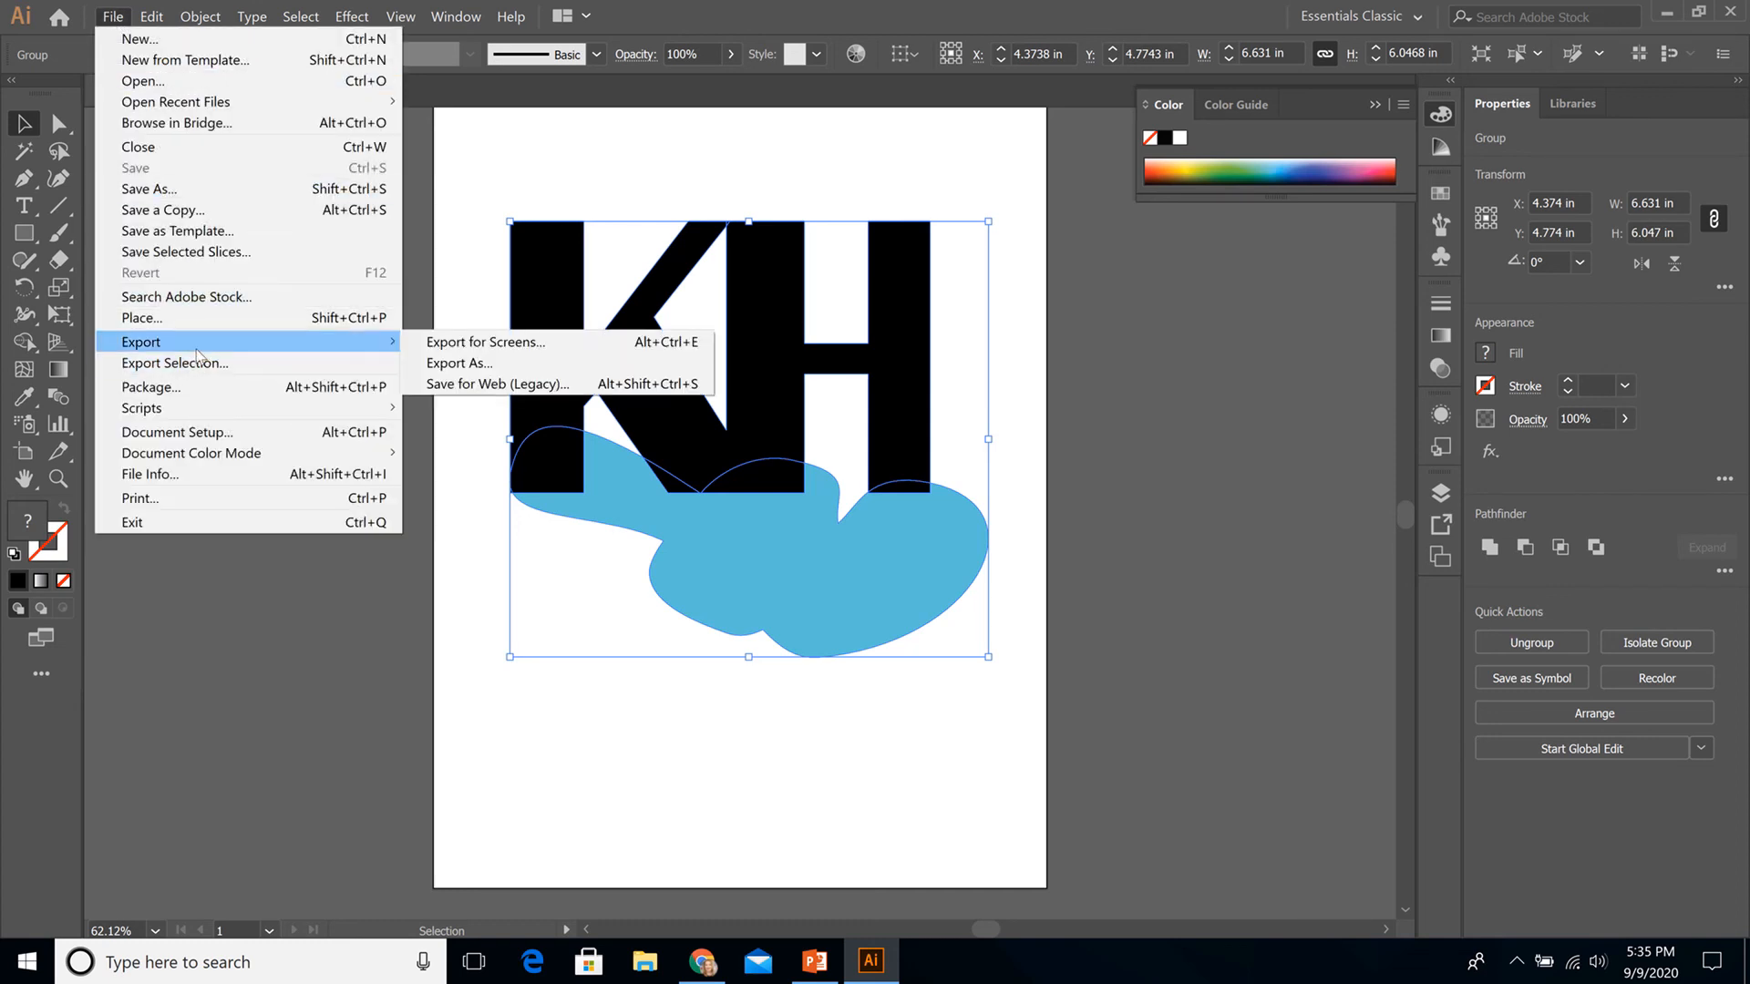
{"action": "left_click", "coordinate": [472, 369]}
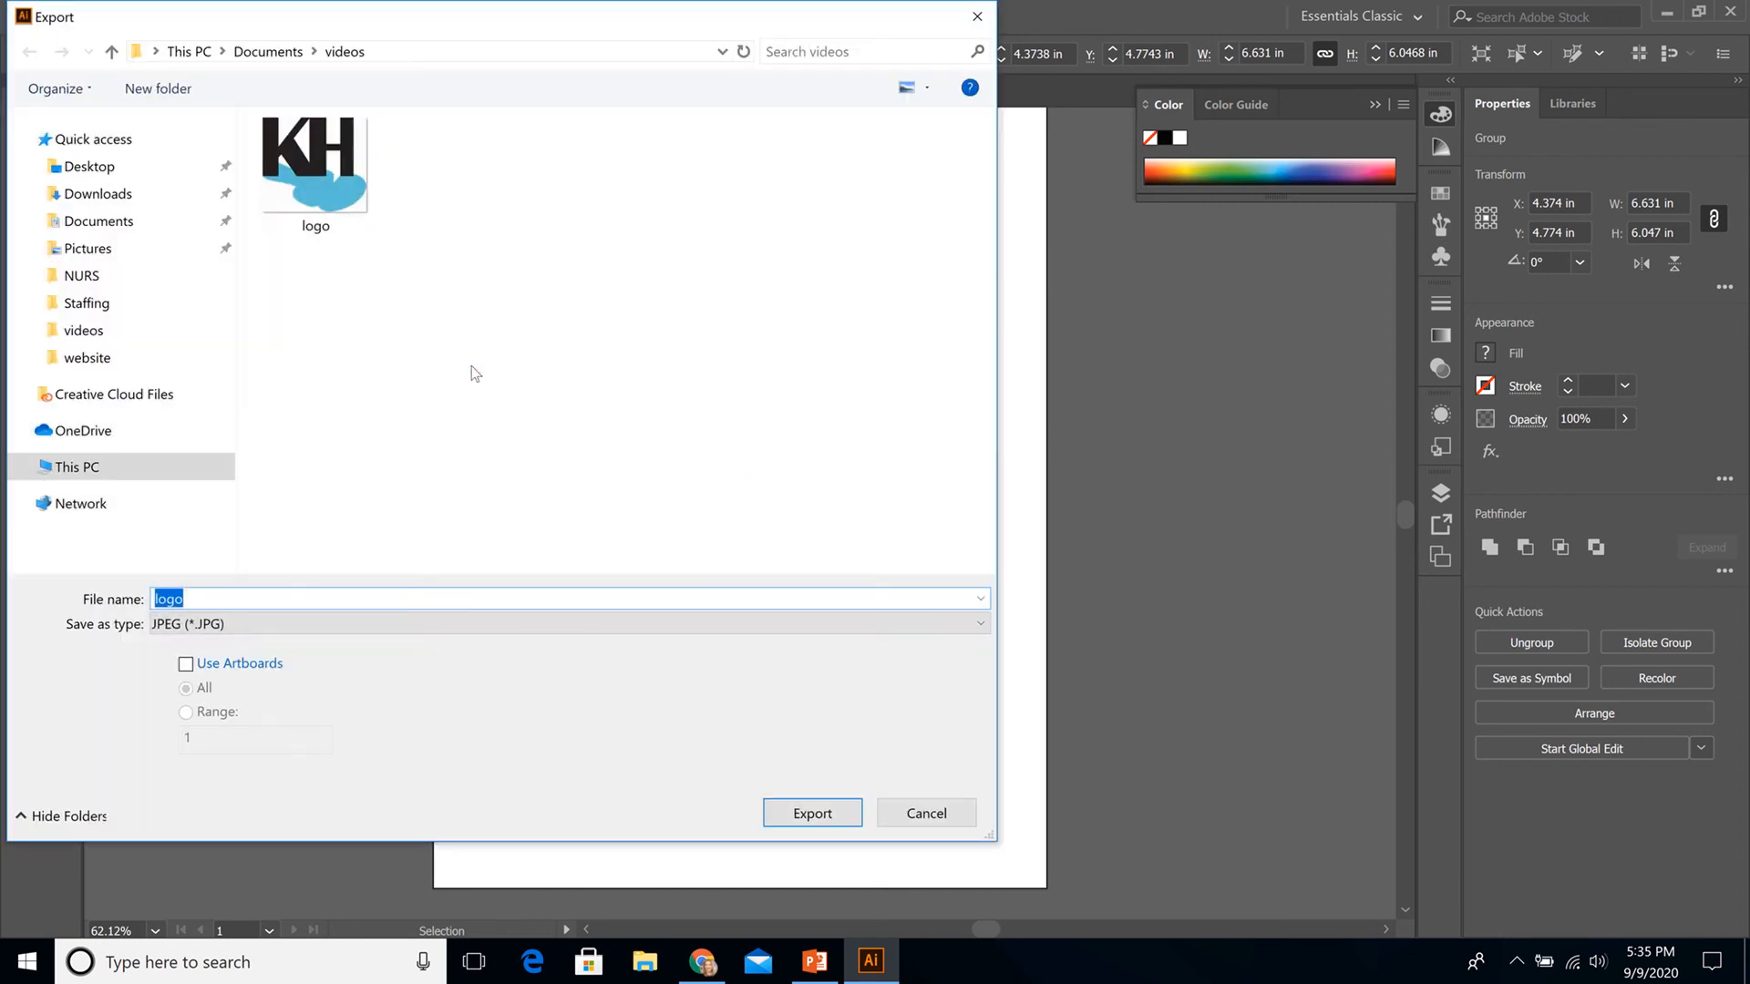
{"action": "left_click", "coordinate": [956, 623]}
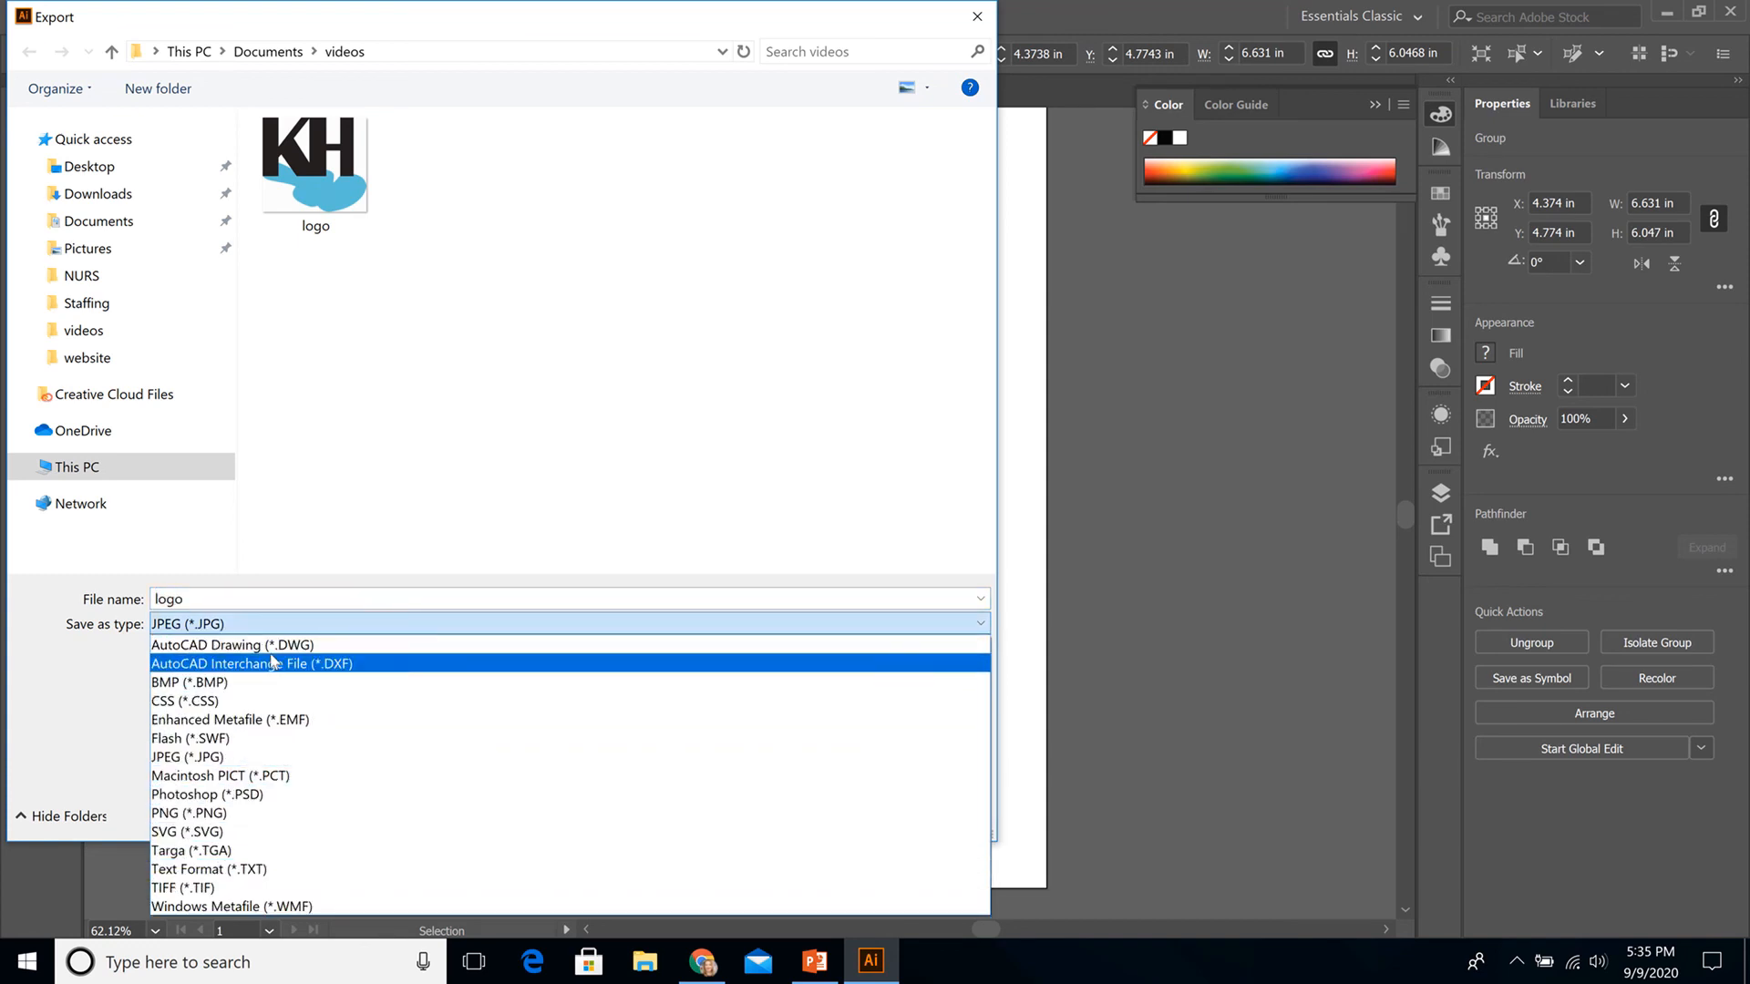
{"action": "left_click", "coordinate": [217, 767]}
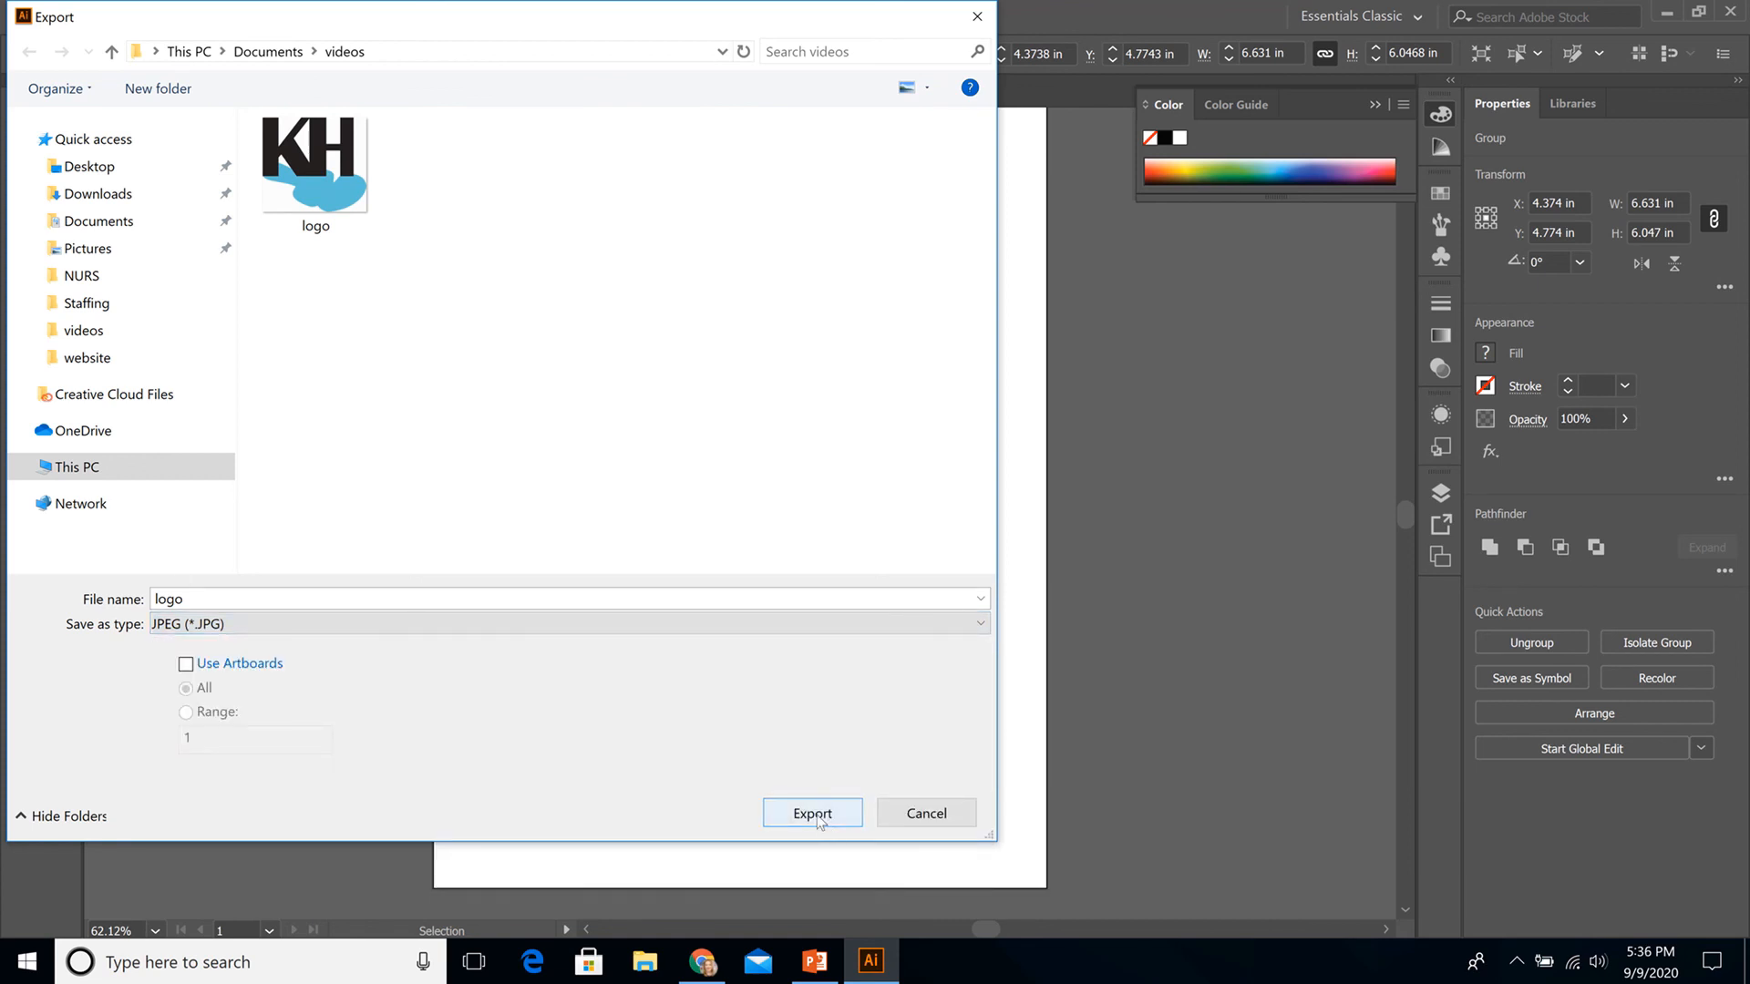
{"action": "left_click", "coordinate": [814, 811]}
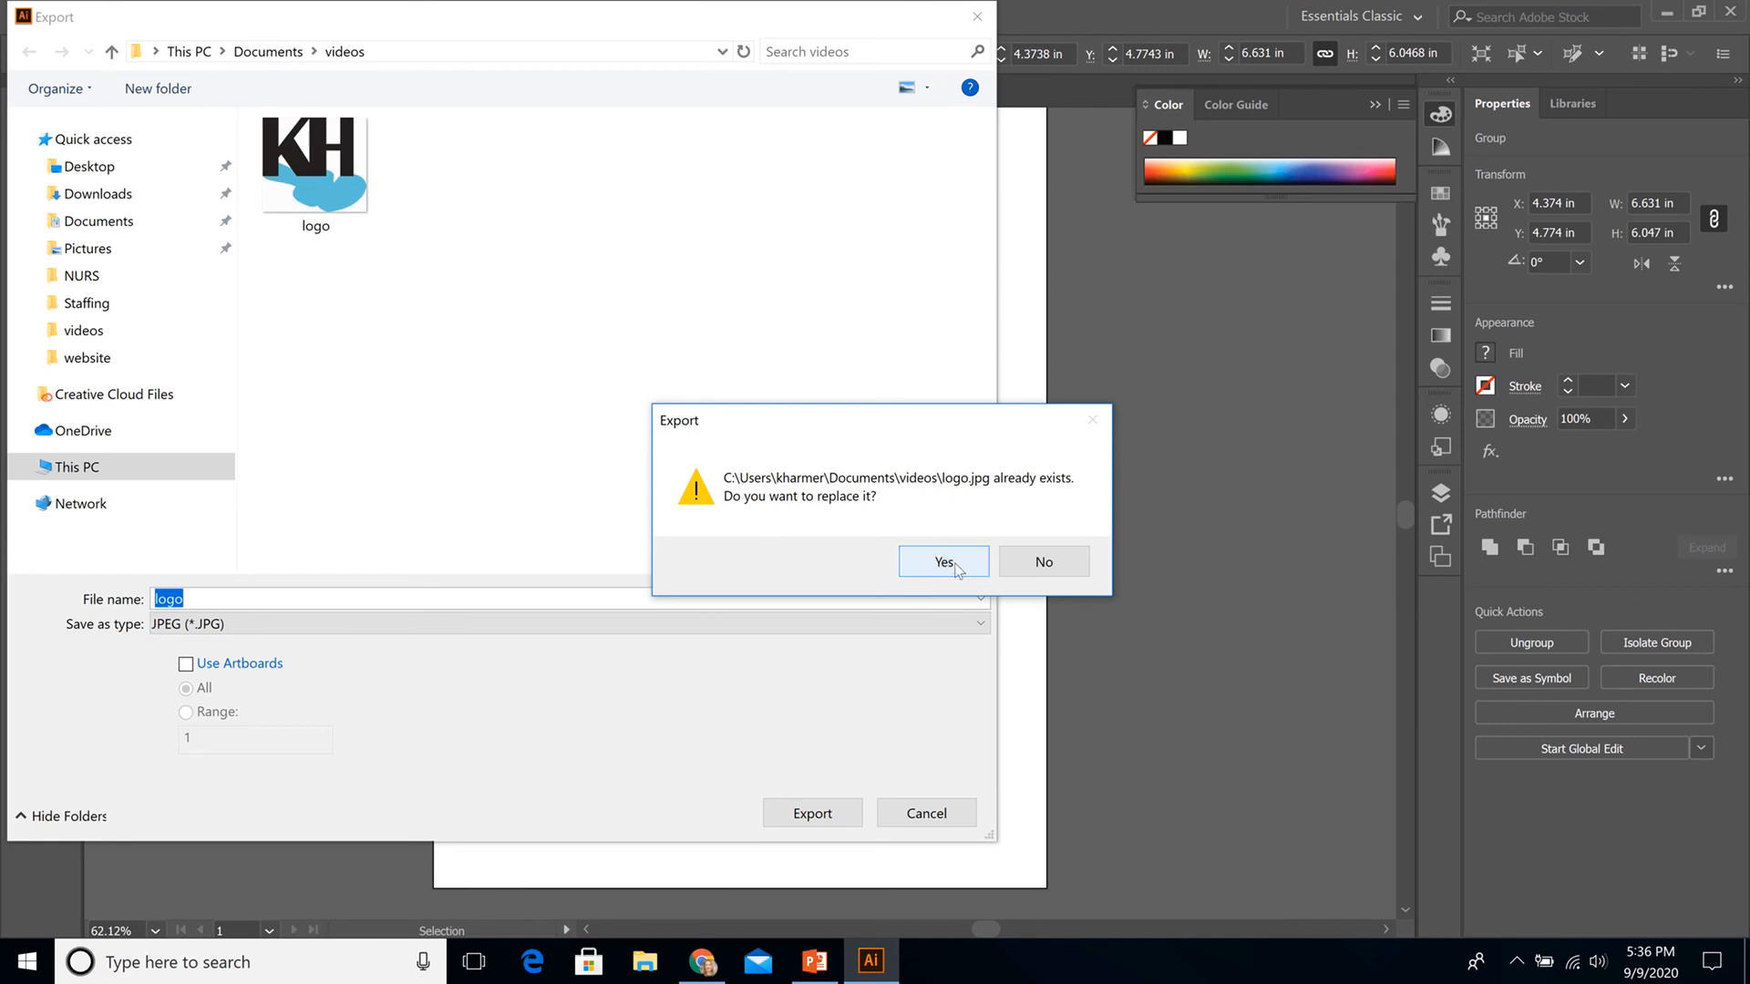
{"action": "left_click", "coordinate": [955, 567]}
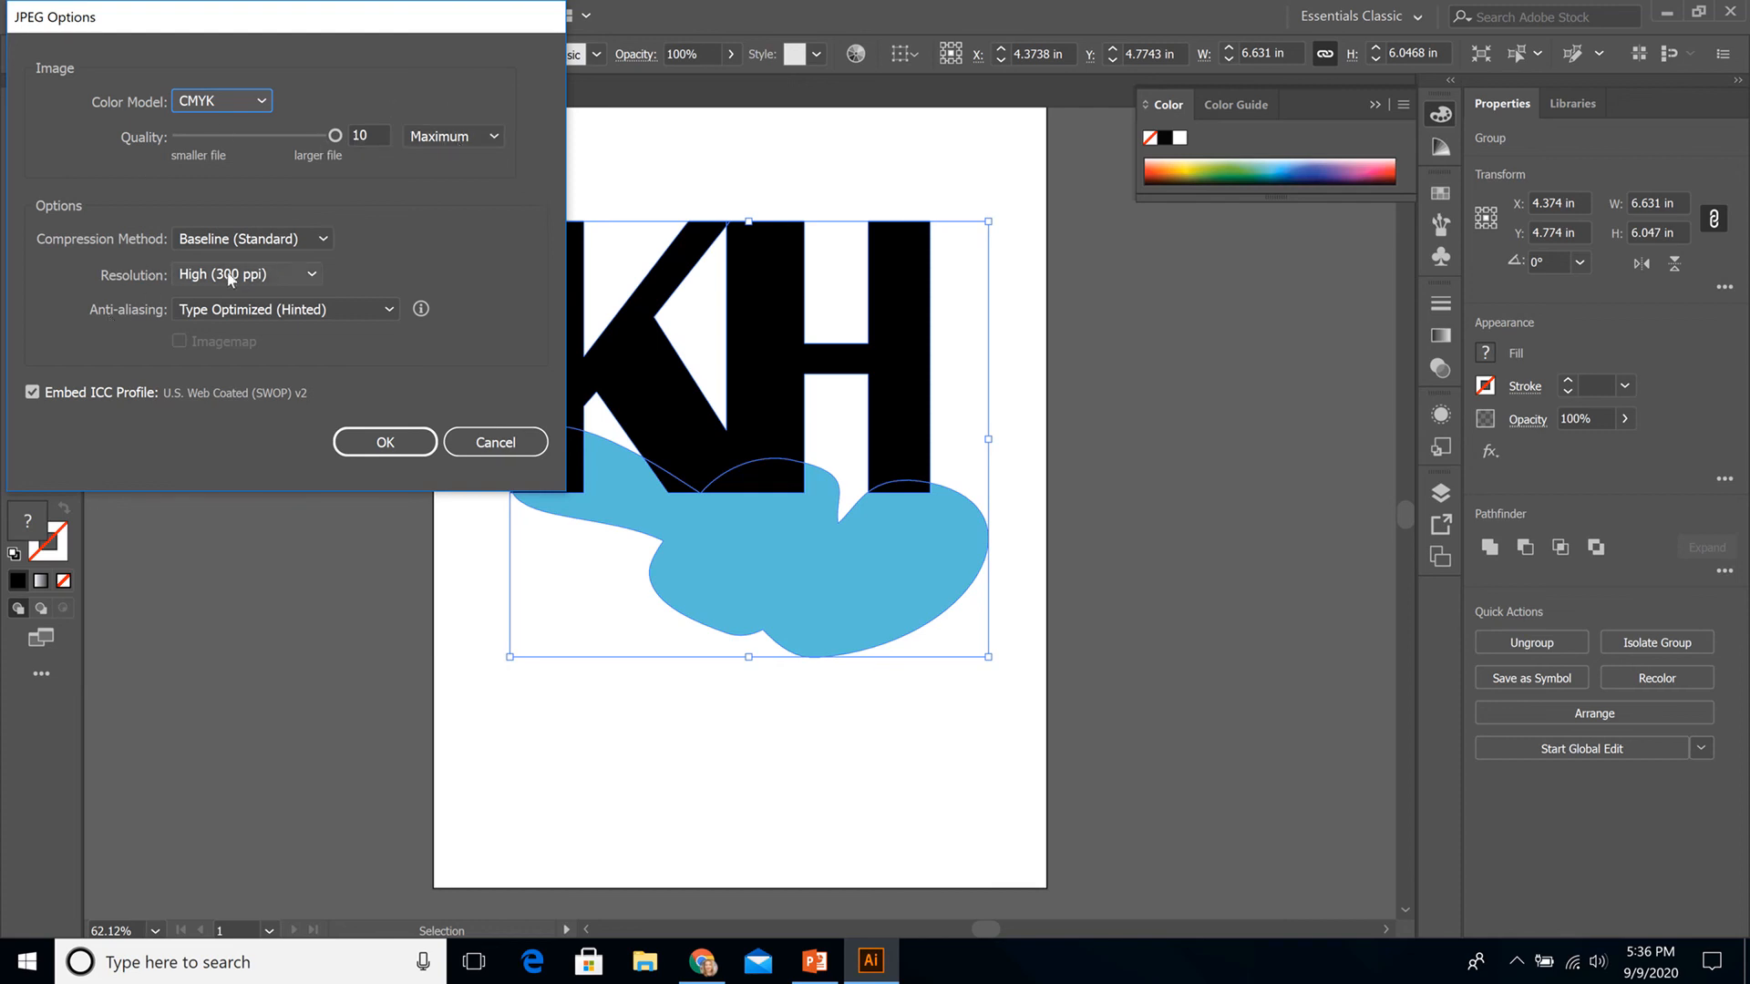
{"action": "left_click", "coordinate": [373, 439]}
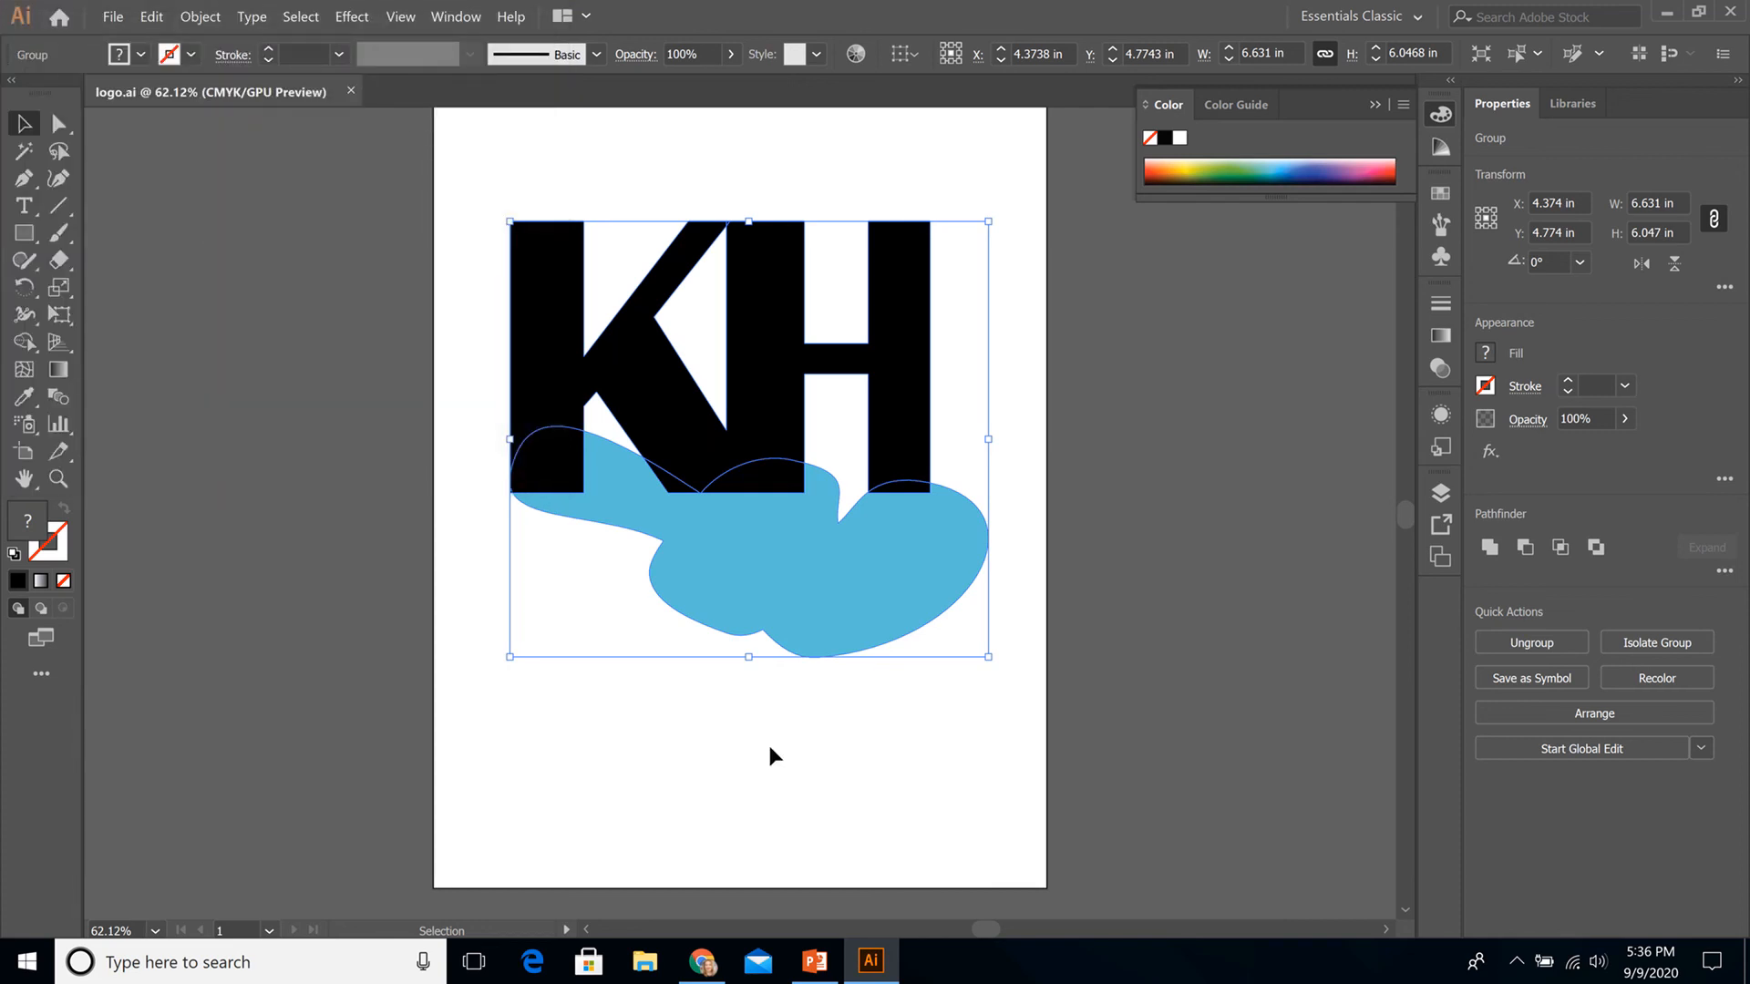